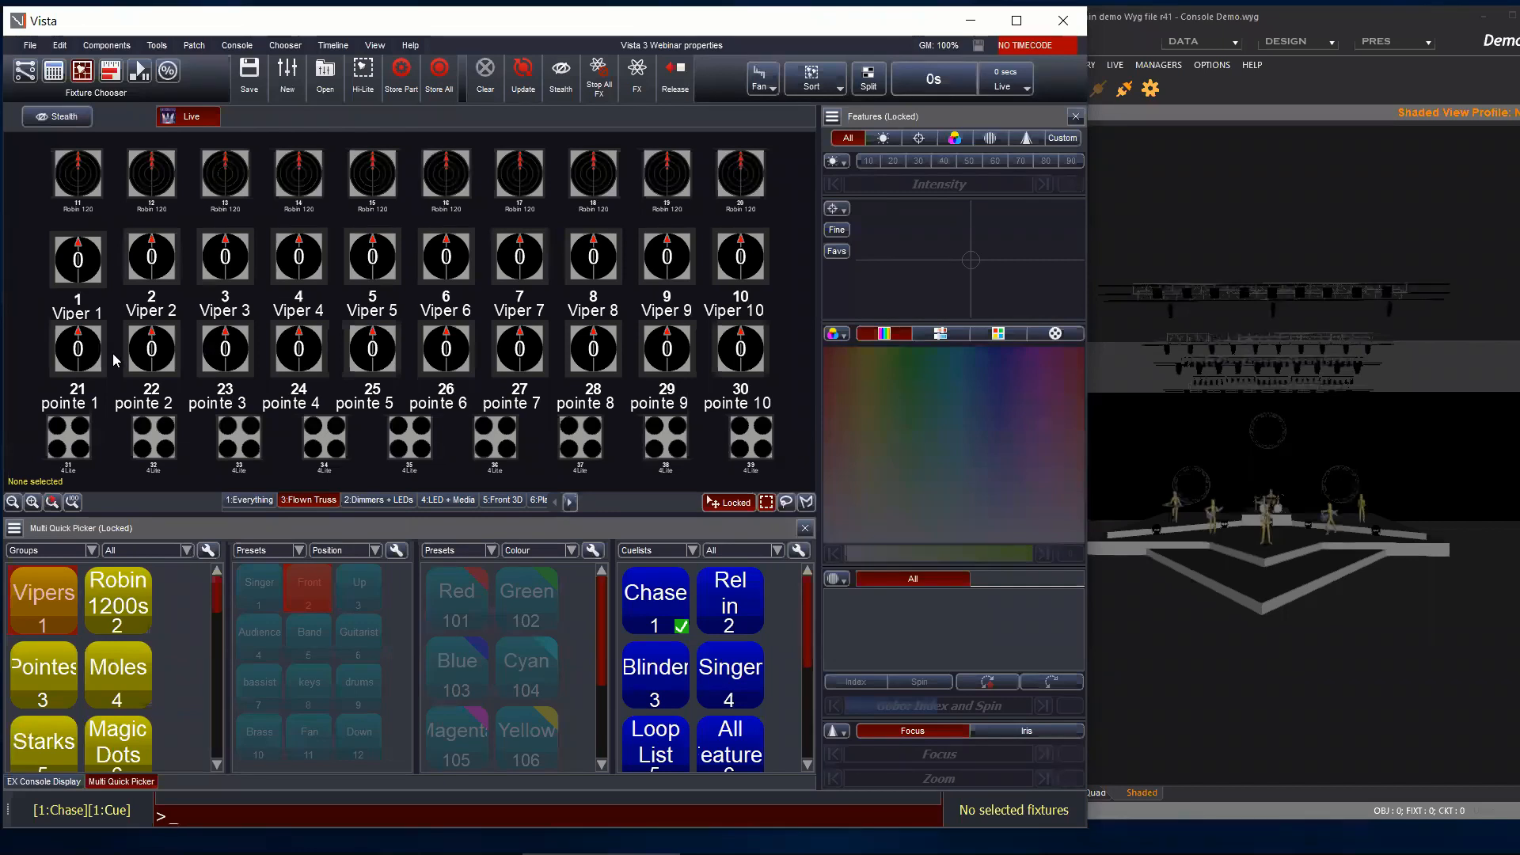
Step: Open the Chase cuelist's properties from the Fixture Chooser's cuelist picker, and close them without changes
{"action": "left_click", "coordinate": [54, 70]}
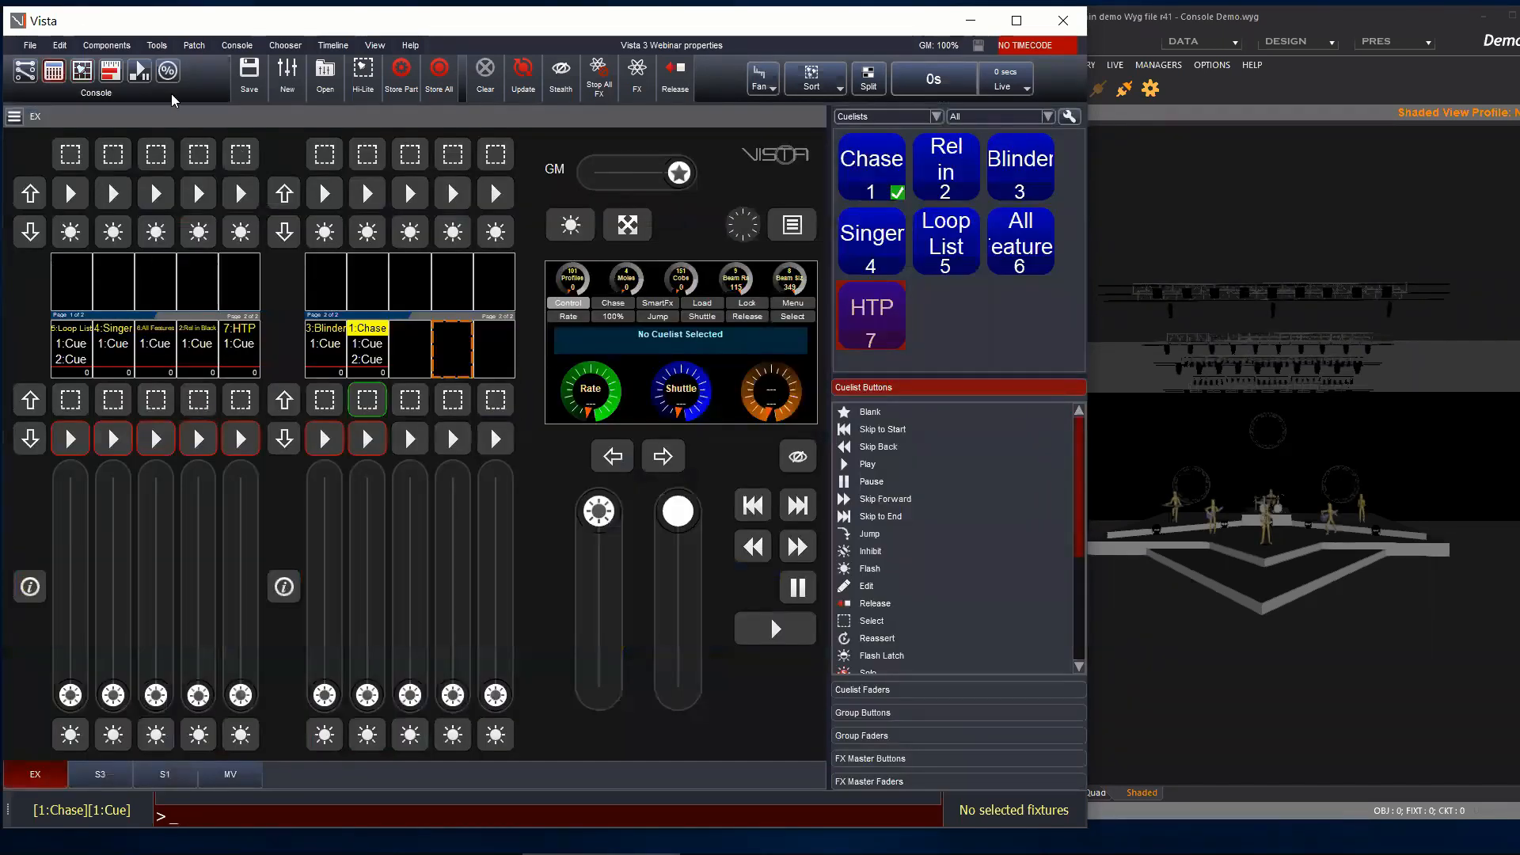
{"action": "left_click", "coordinate": [82, 70]}
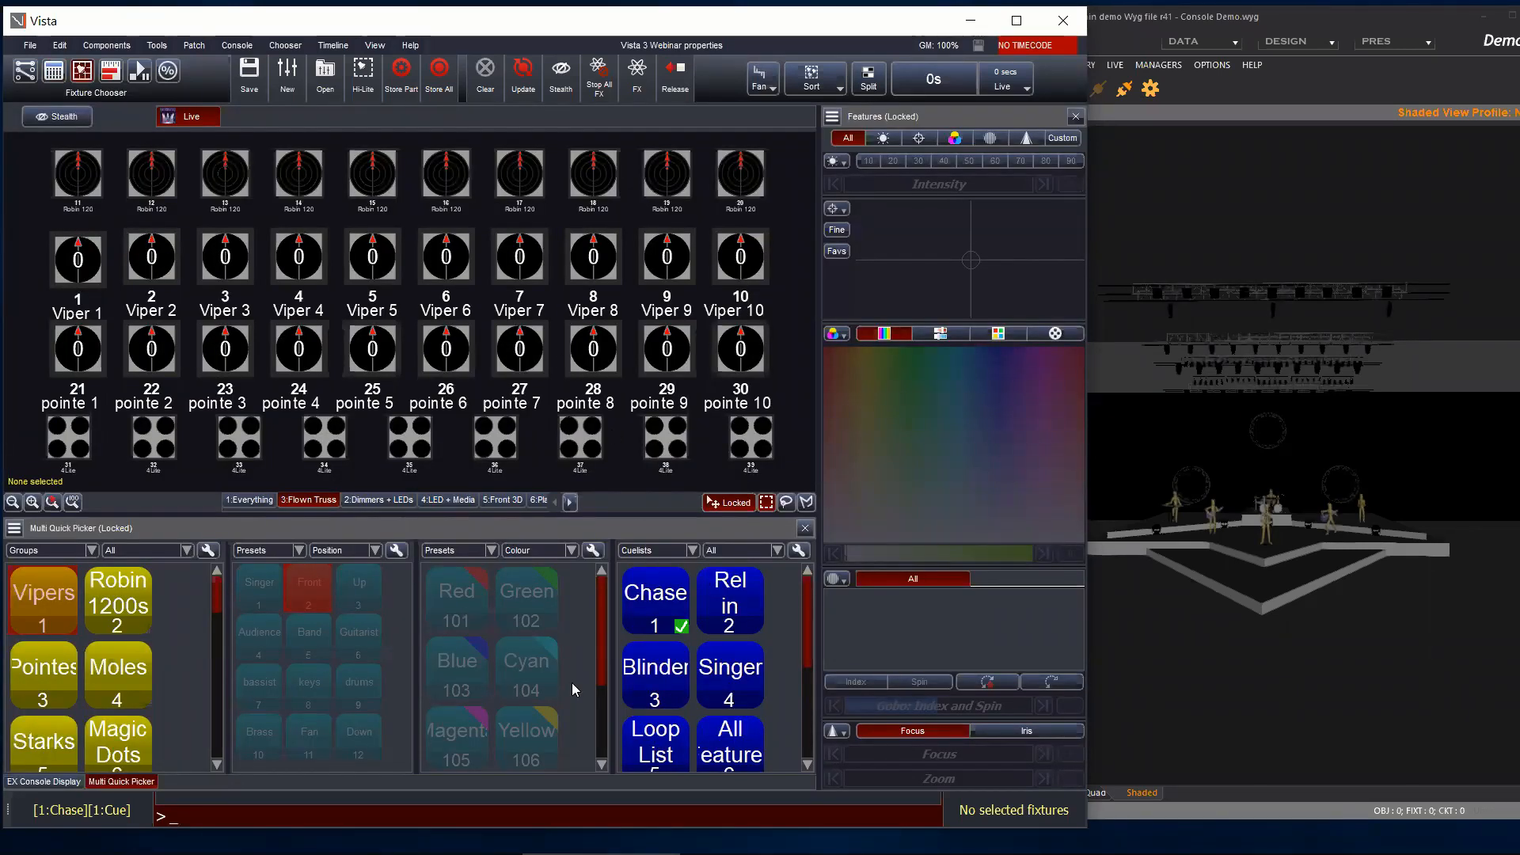
{"action": "right_click", "coordinate": [667, 595]}
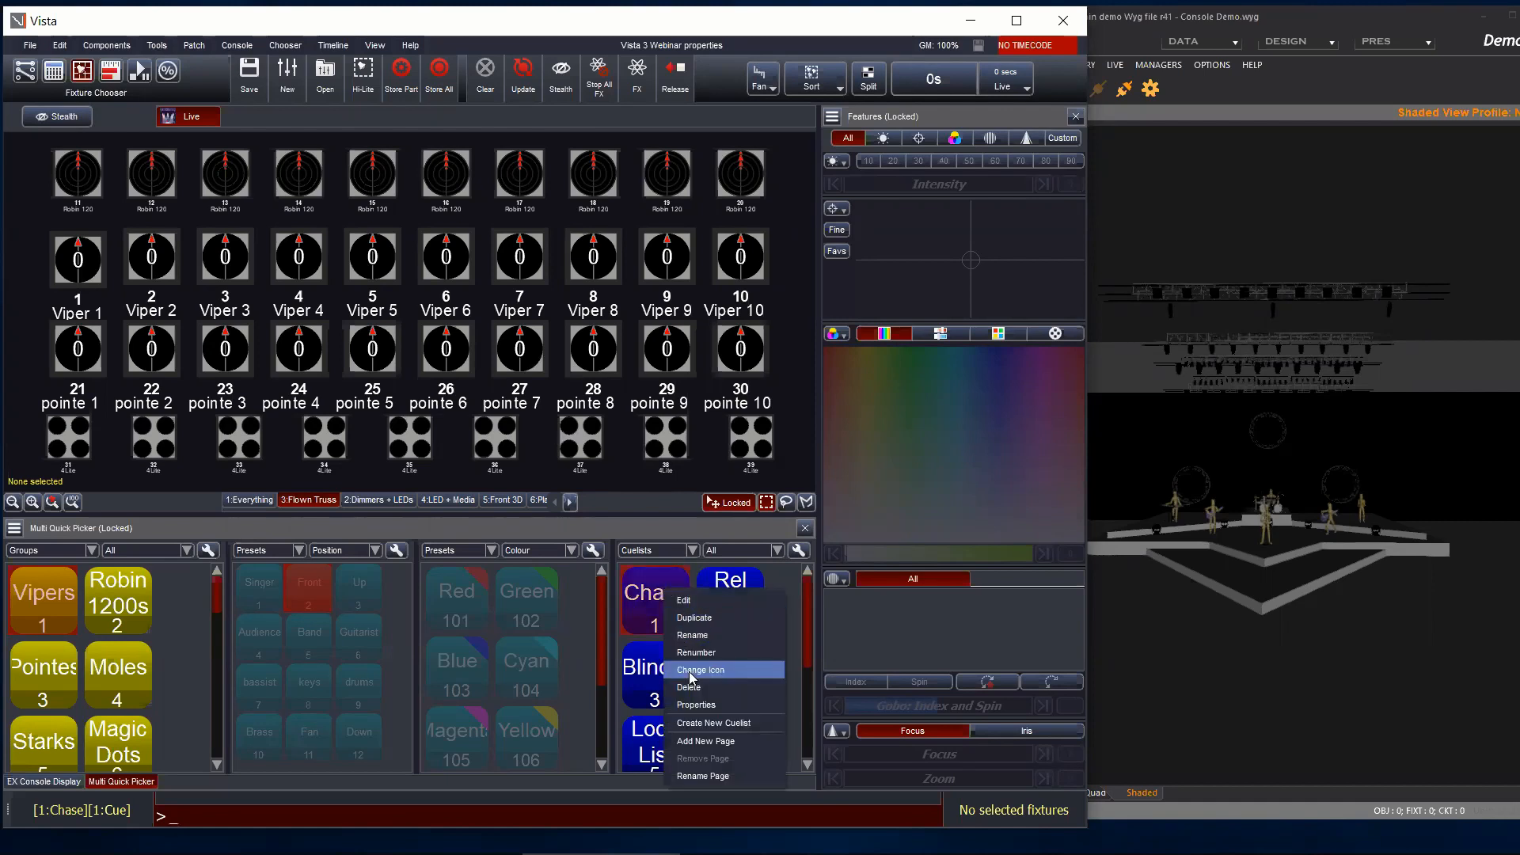
{"action": "left_click", "coordinate": [697, 705]}
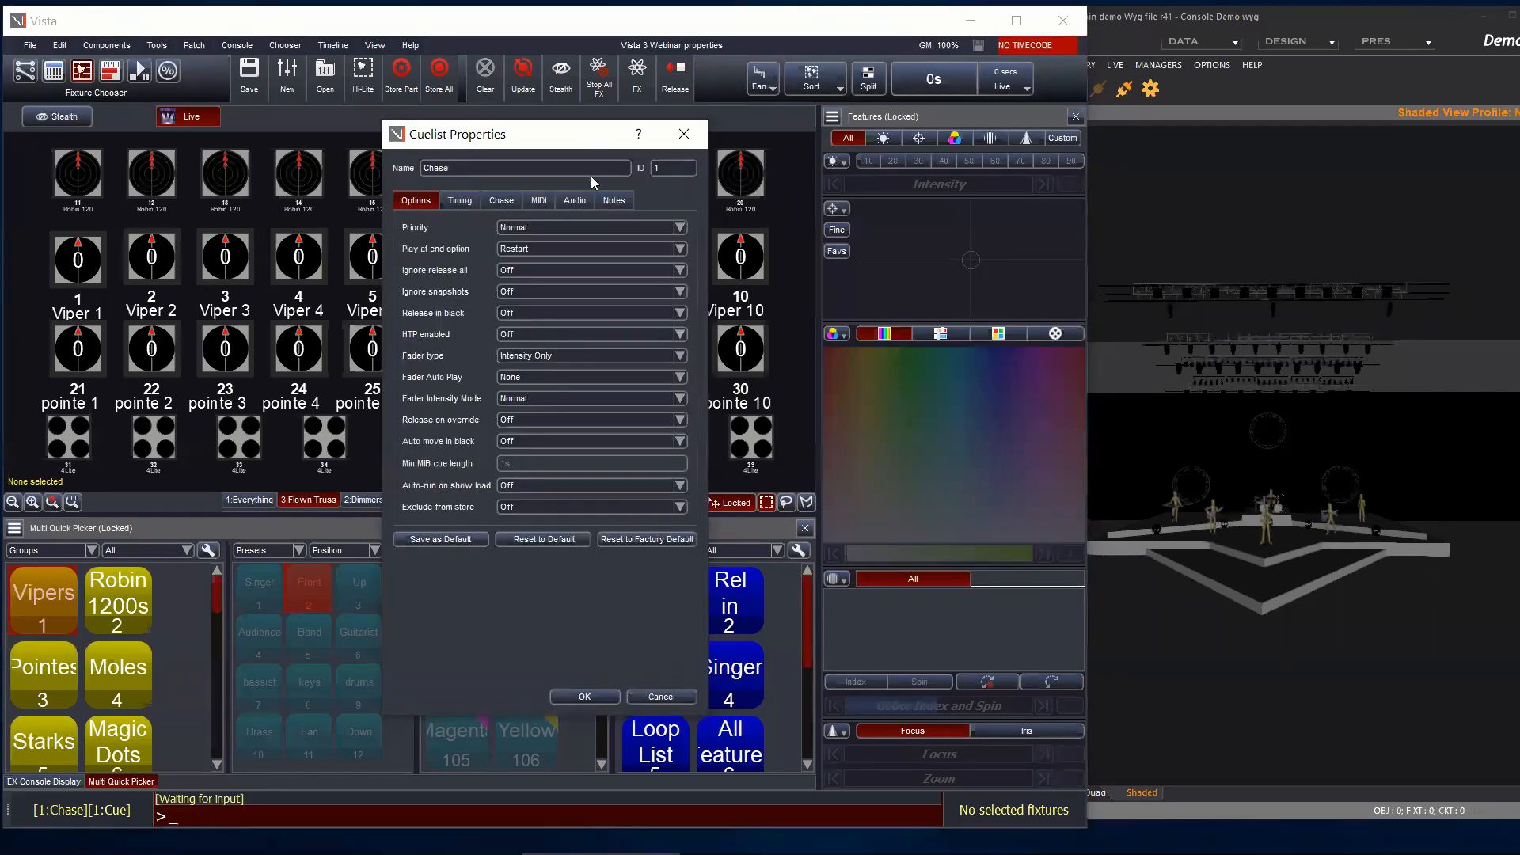
{"action": "left_click", "coordinate": [693, 141]}
Step: Switch to the Console view and look at the context options of the HTP, Chase and Loop List cuelists
{"action": "left_click", "coordinate": [54, 70]}
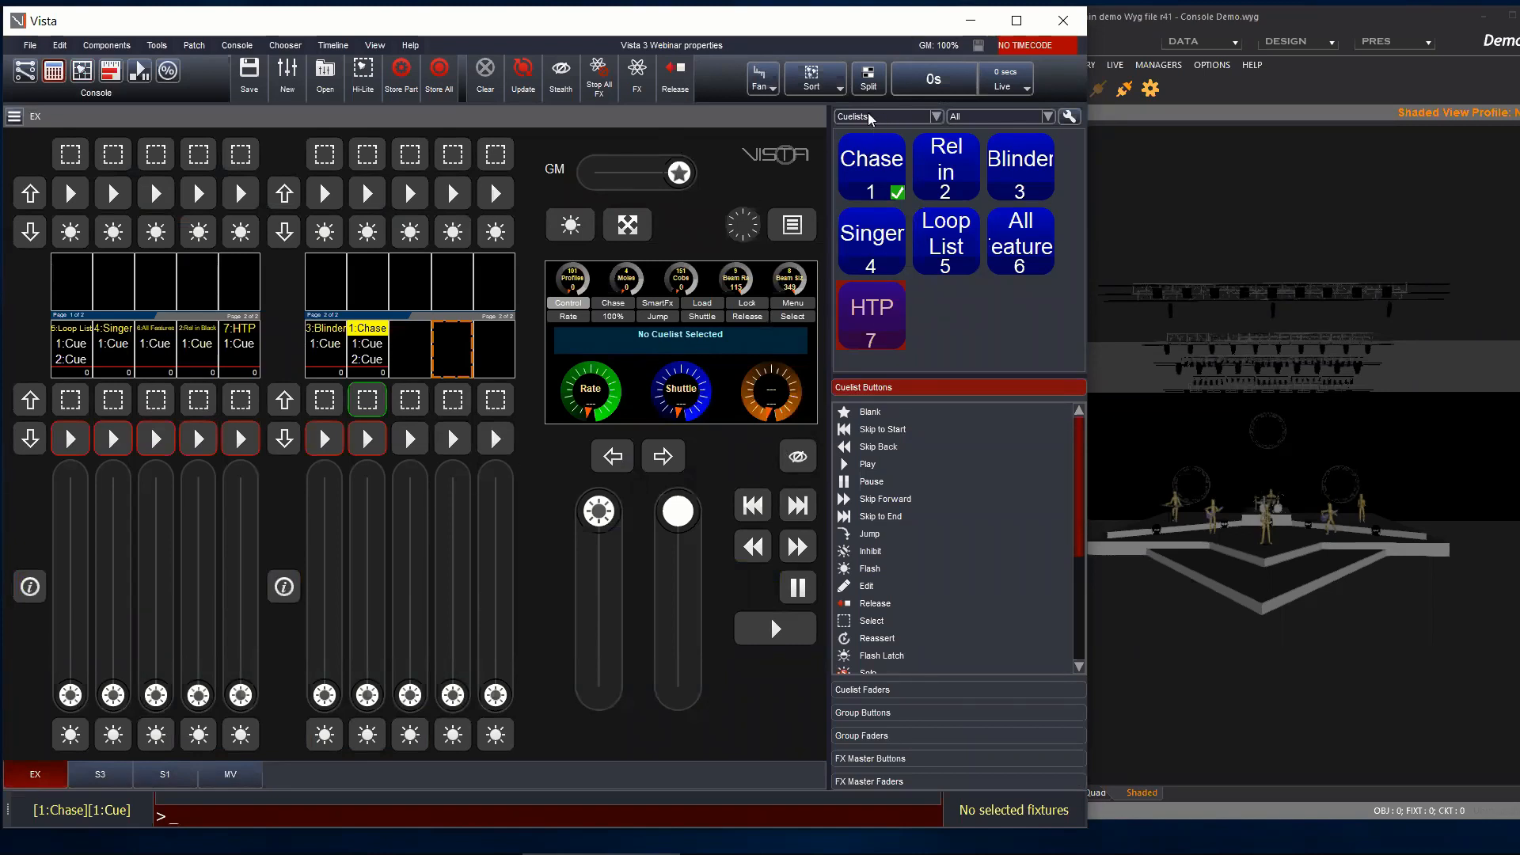
{"action": "right_click", "coordinate": [875, 311]}
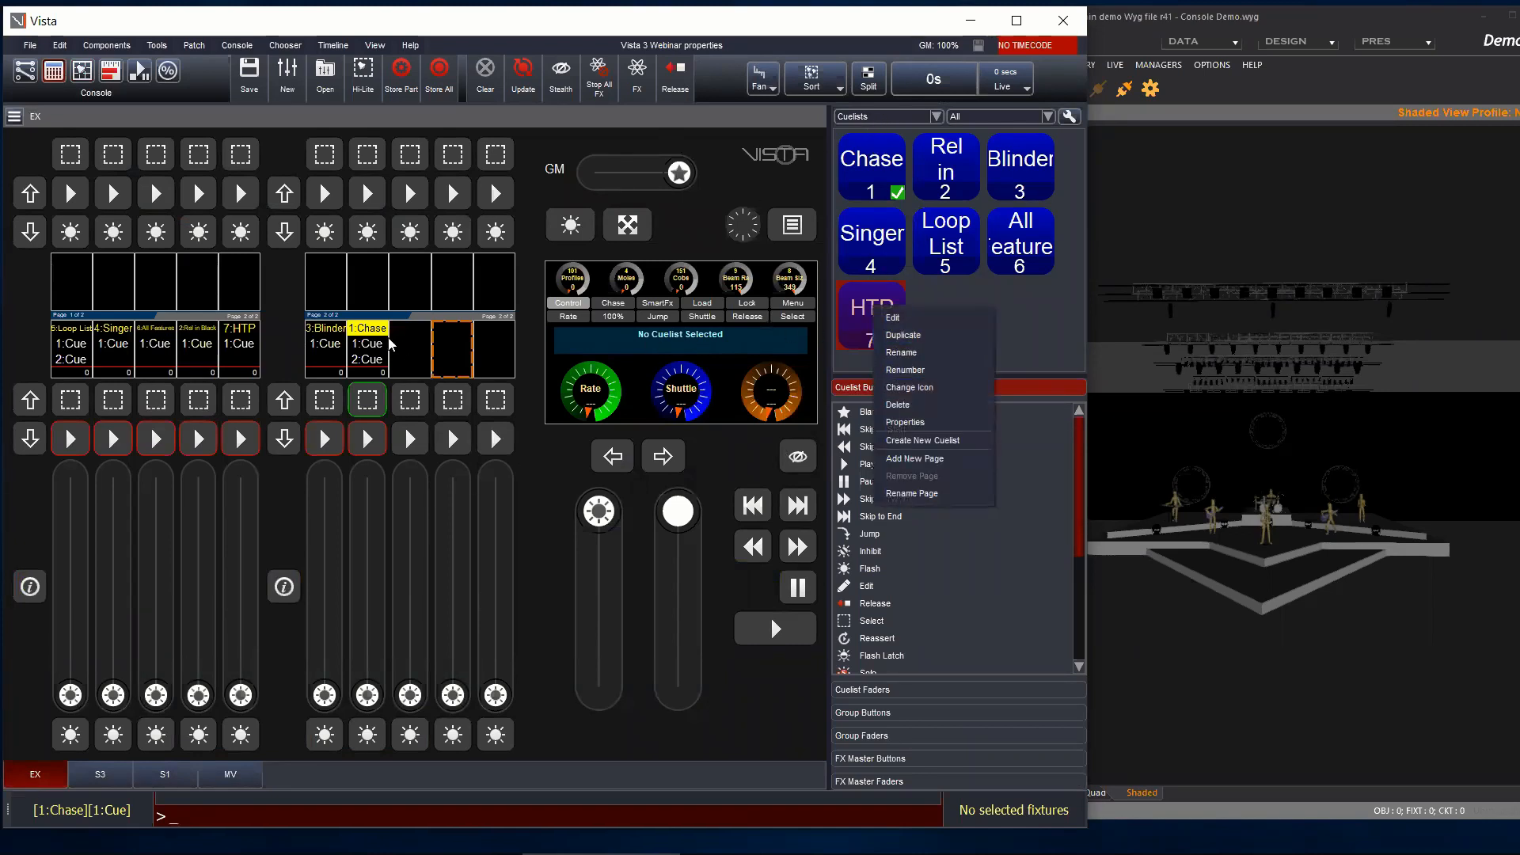
{"action": "left_click", "coordinate": [376, 356]}
{"action": "right_click", "coordinate": [376, 355]}
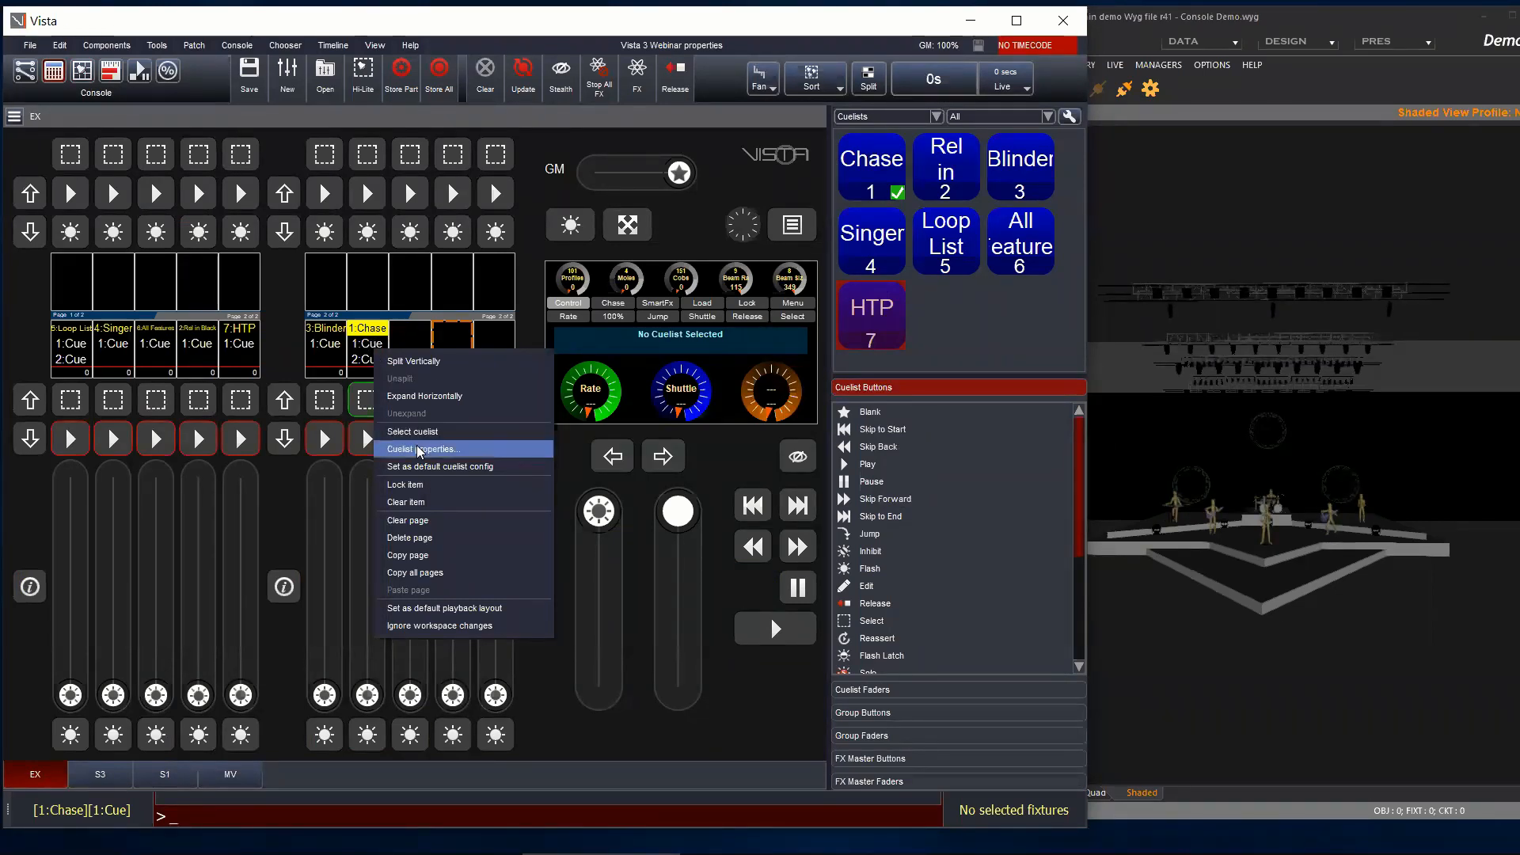
{"action": "left_click", "coordinate": [291, 296]}
{"action": "right_click", "coordinate": [68, 341]}
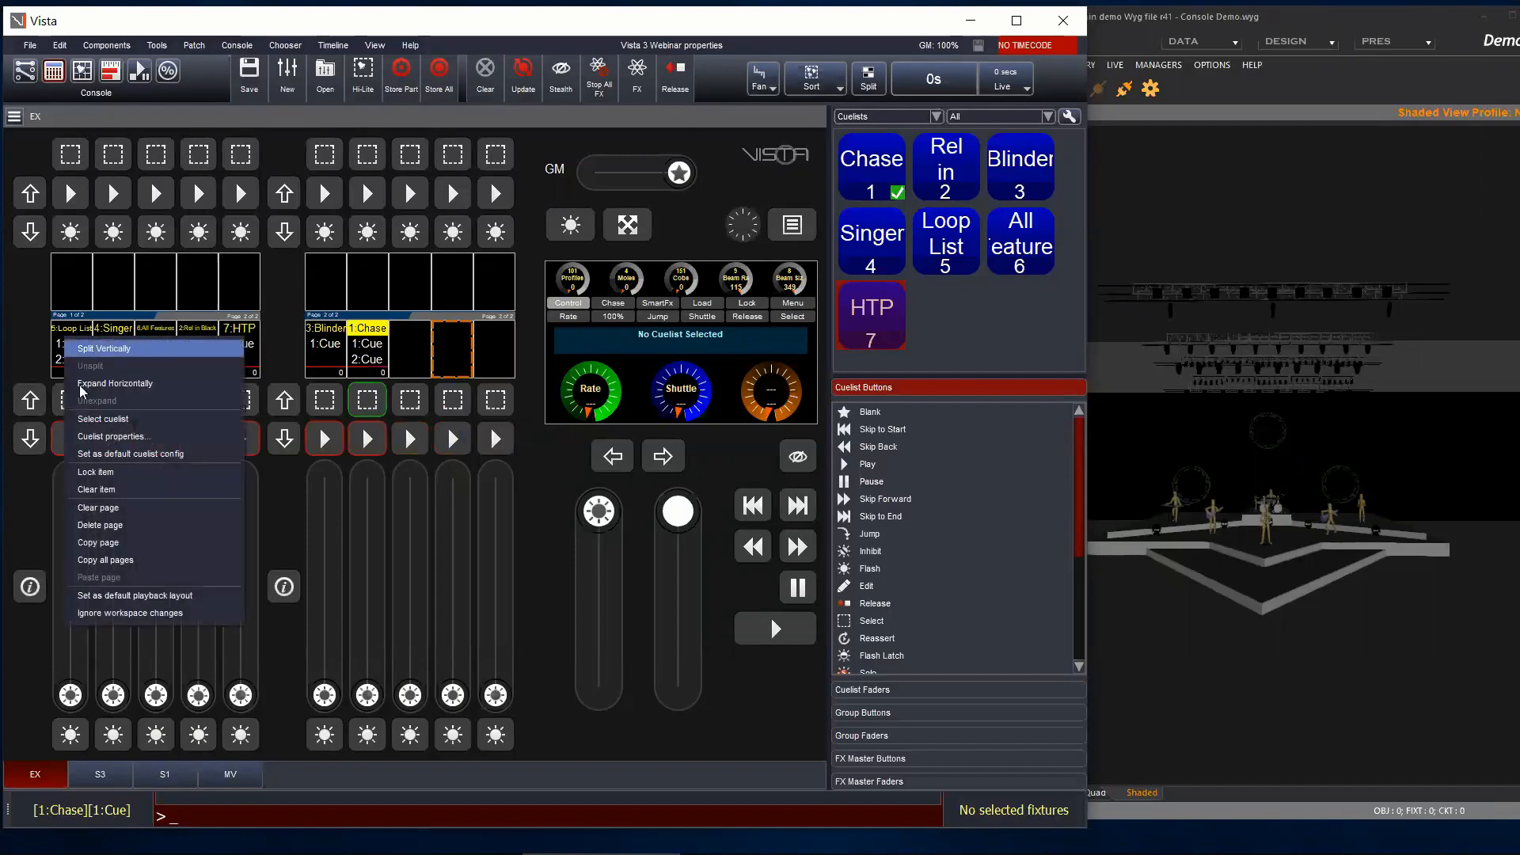
{"action": "left_click", "coordinate": [41, 290]}
Step: Start the Loop List cuelist and raise its fader to 100
{"action": "left_click", "coordinate": [71, 439]}
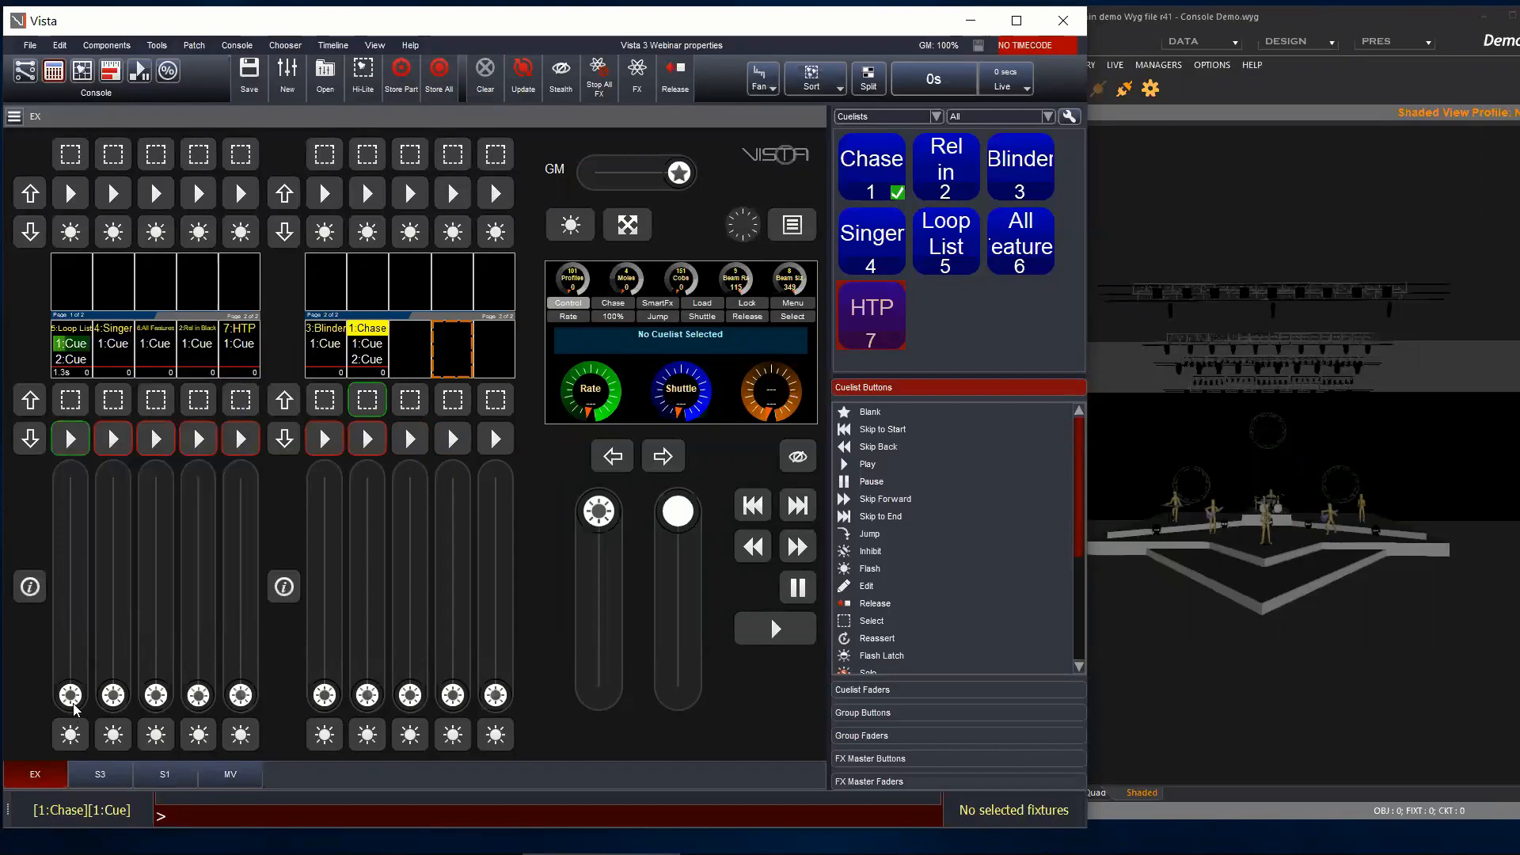
{"action": "left_click_drag", "start_coordinate": [70, 694], "coordinate": [71, 477]}
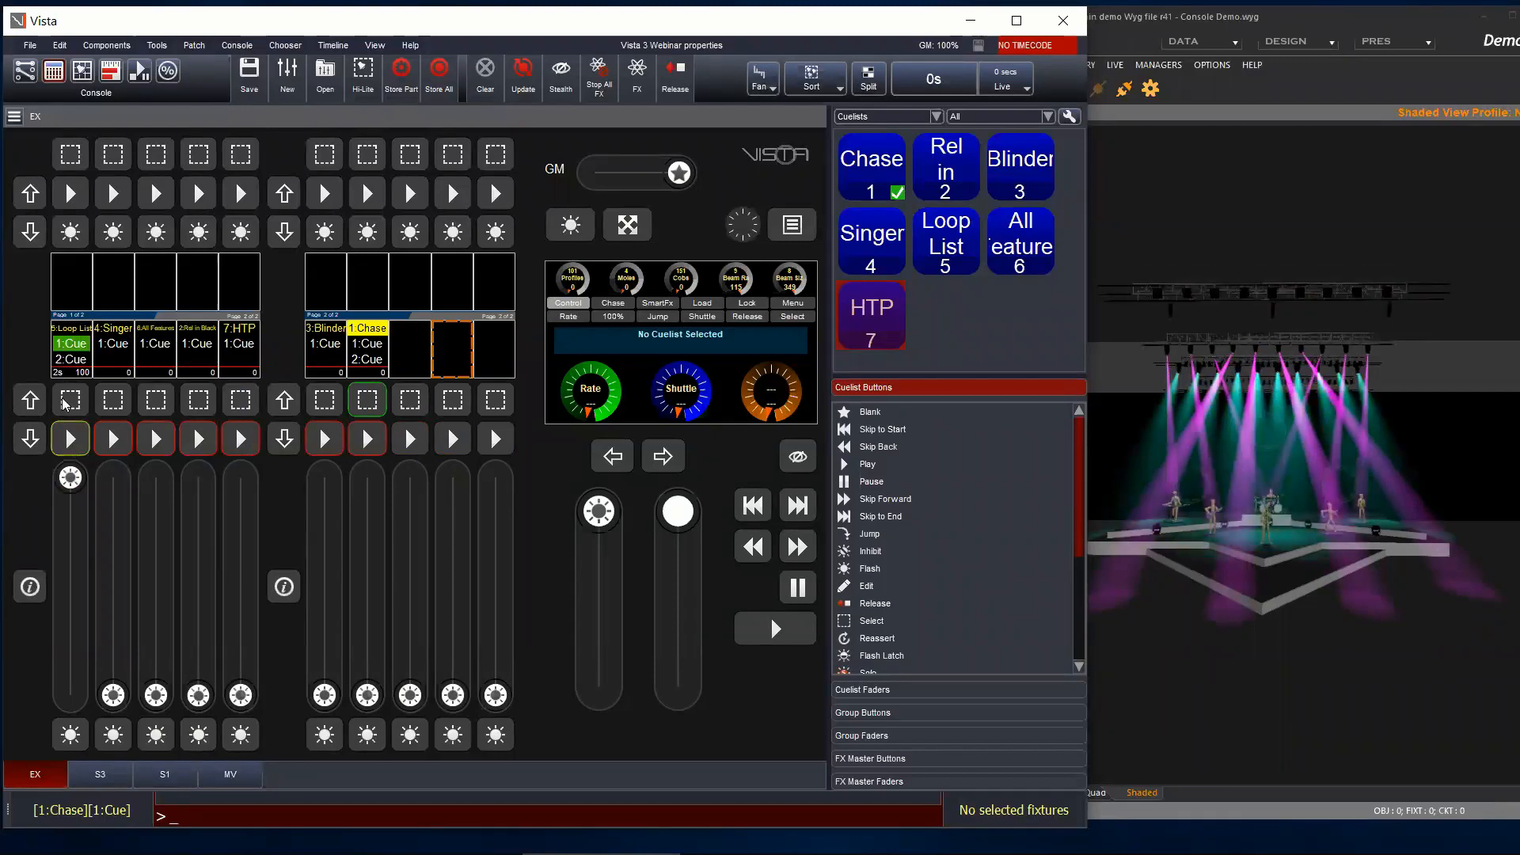
Step: Set the Loop List cuelist's play at end option to Release
{"action": "right_click", "coordinate": [71, 358]}
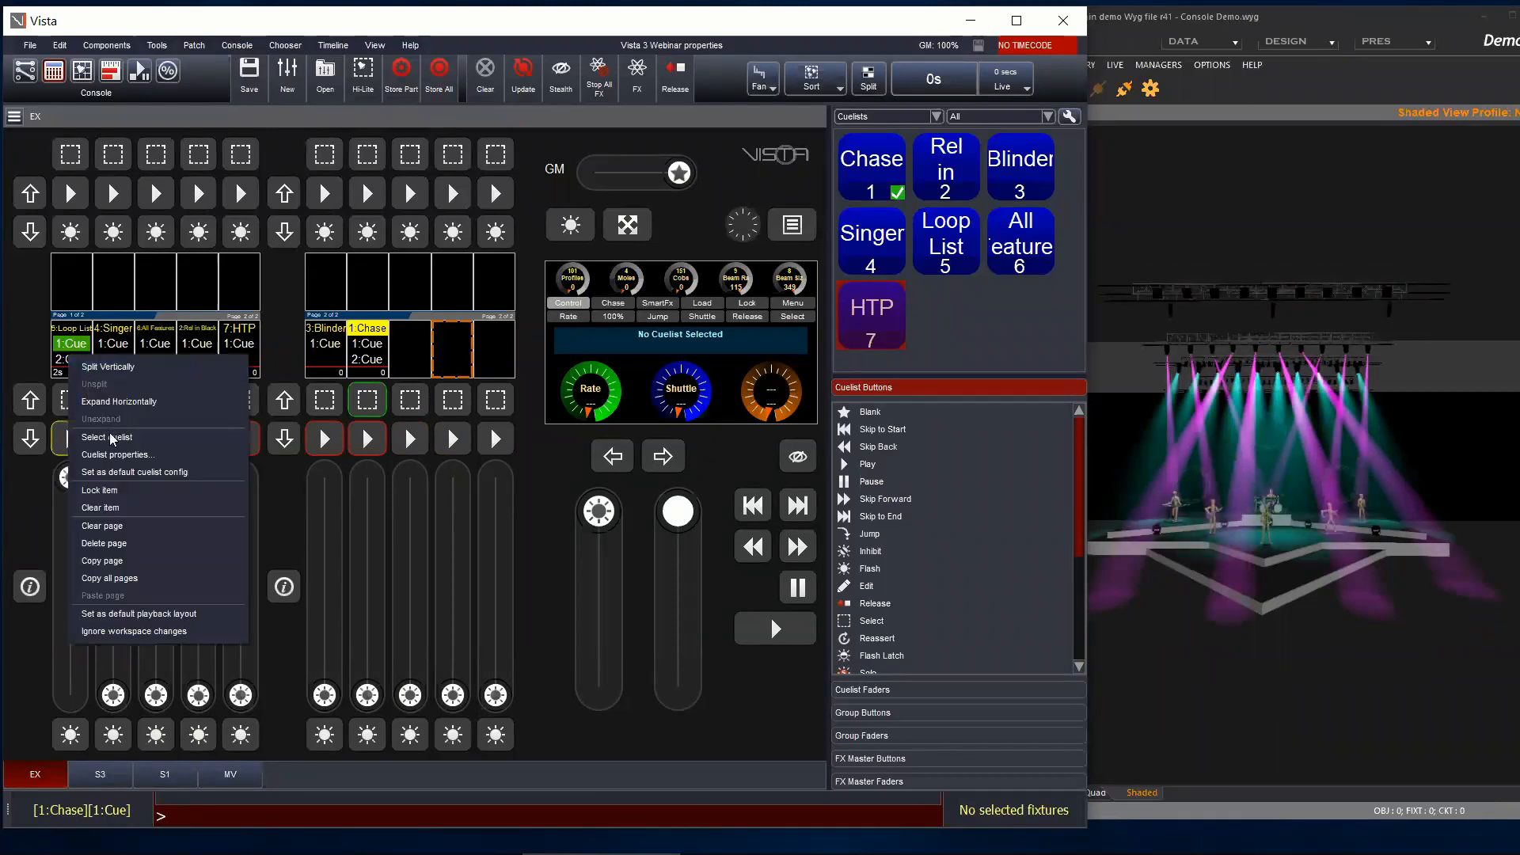
{"action": "left_click", "coordinate": [119, 455]}
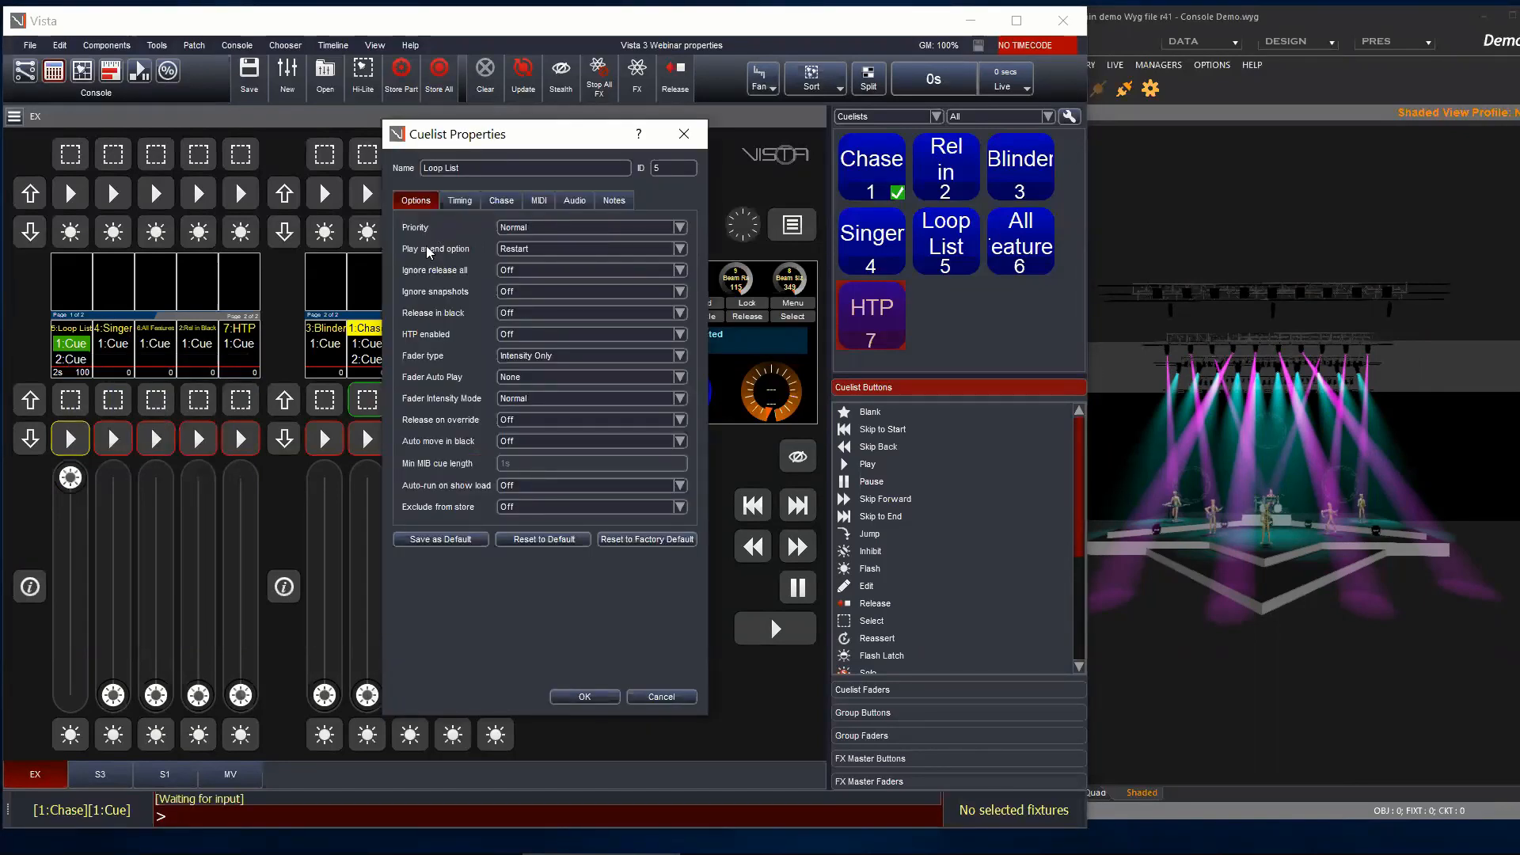
{"action": "left_click", "coordinate": [550, 251]}
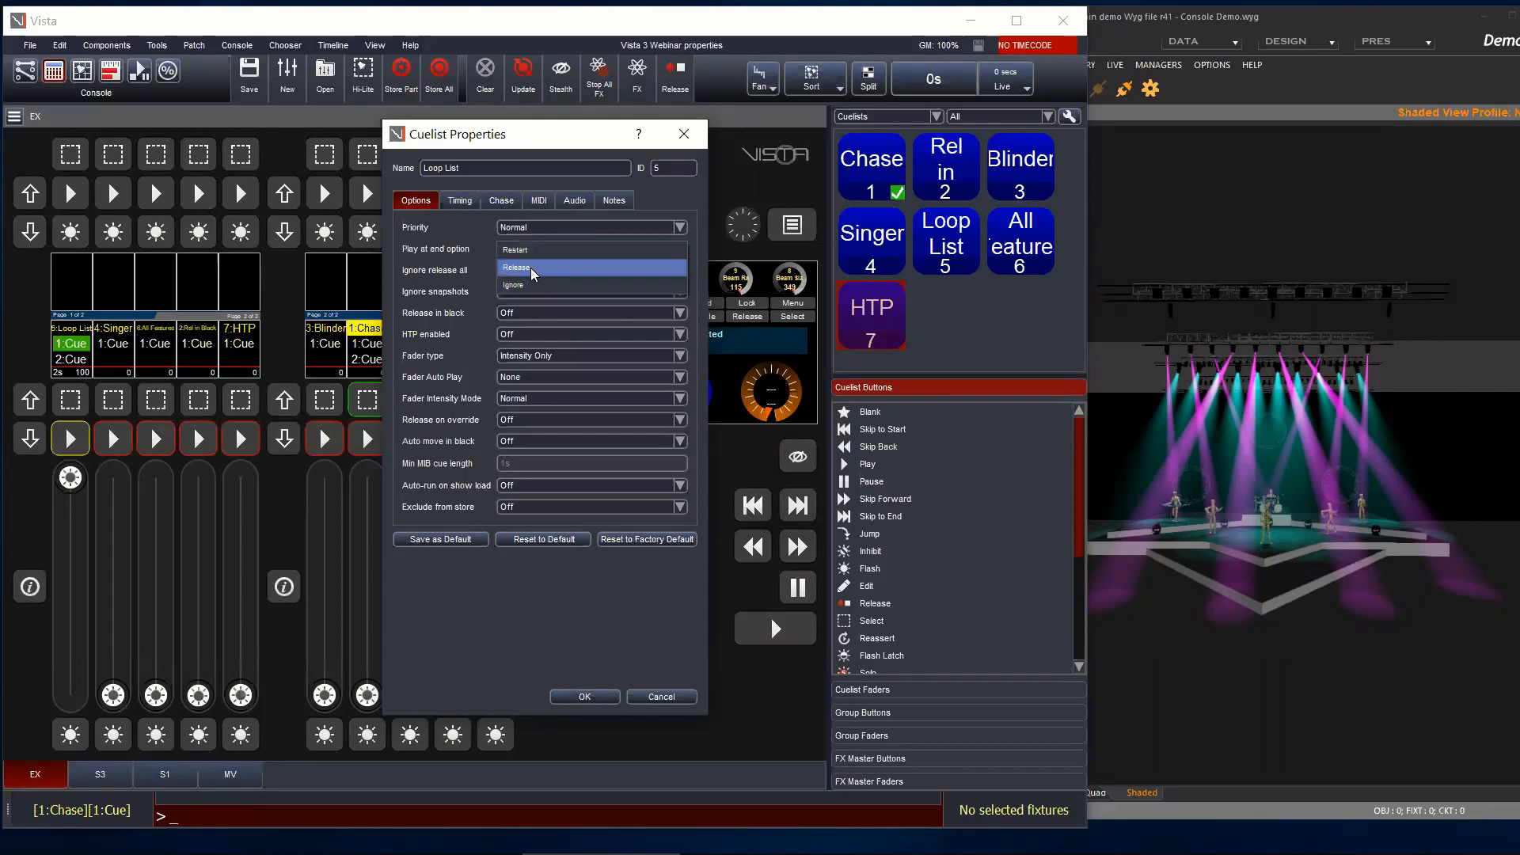
{"action": "left_click", "coordinate": [533, 270]}
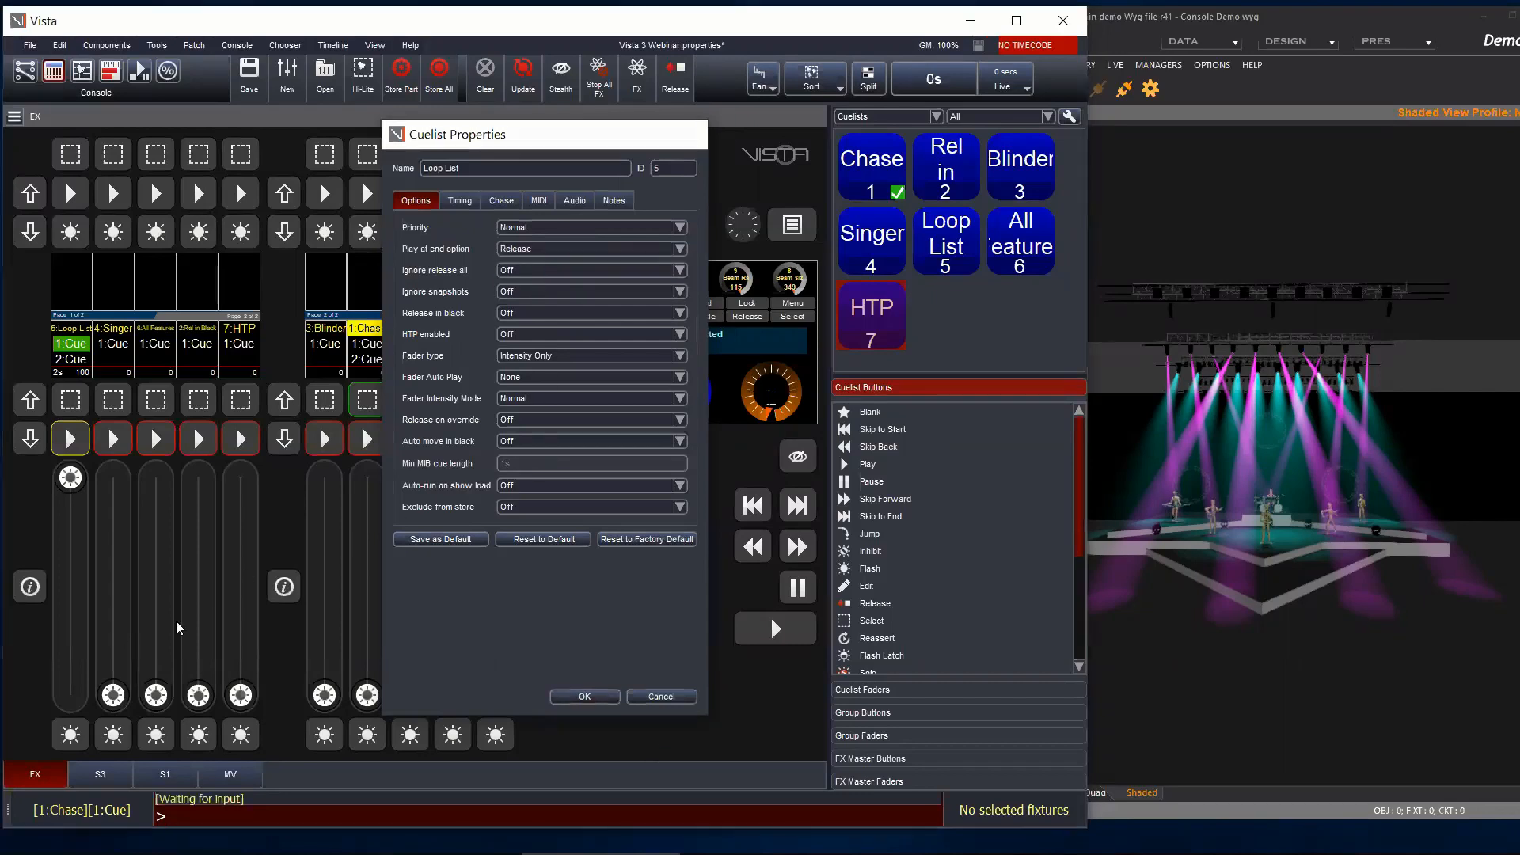
{"action": "key", "text": "Return"}
Step: Play the Loop List cuelist through its remaining cues and once more past the last cue
{"action": "left_click", "coordinate": [71, 440]}
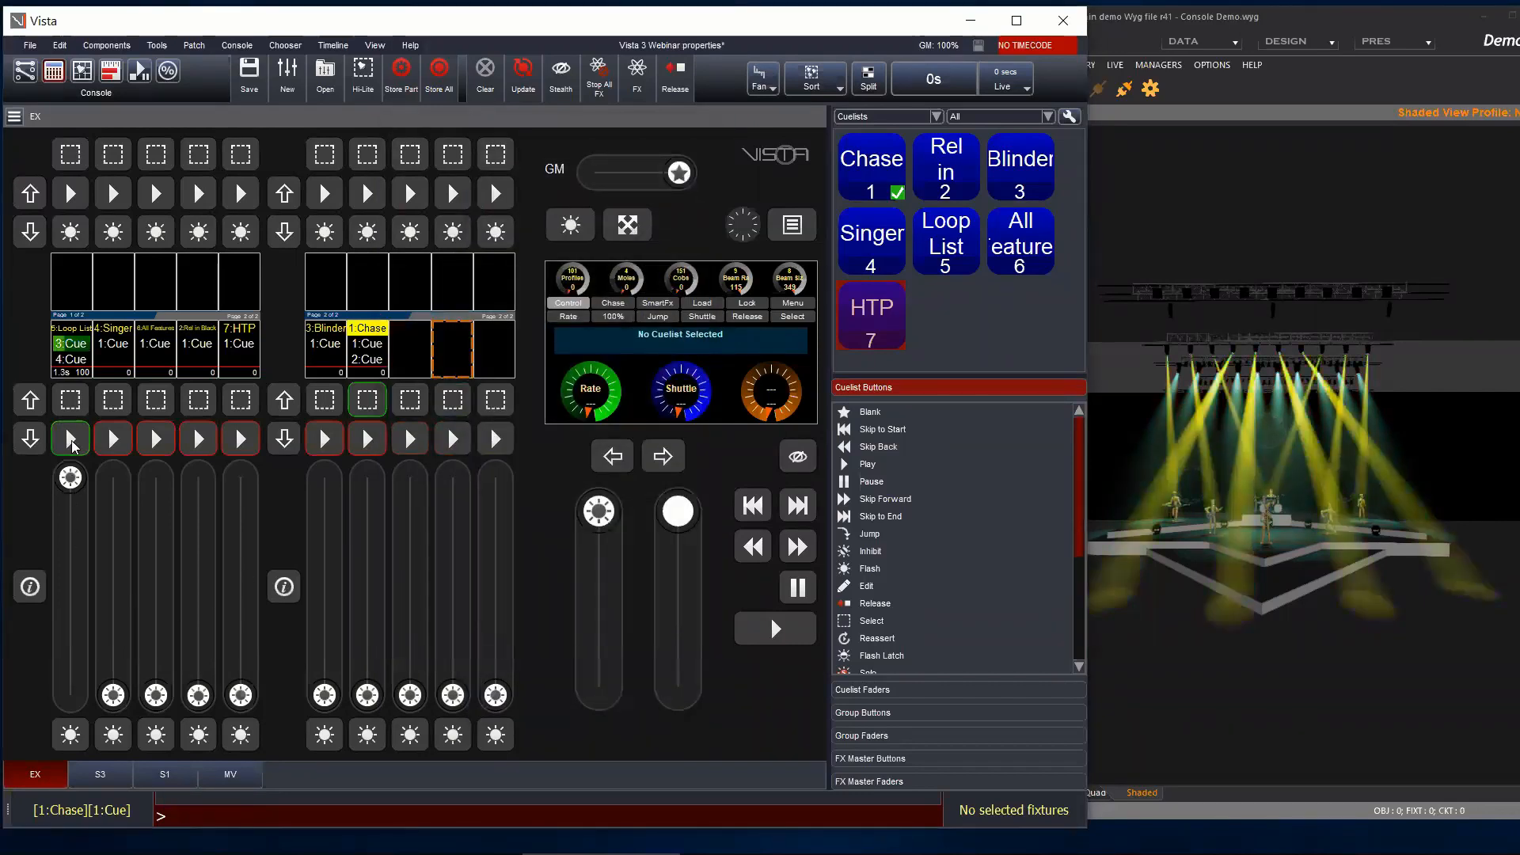
{"action": "left_click", "coordinate": [71, 440]}
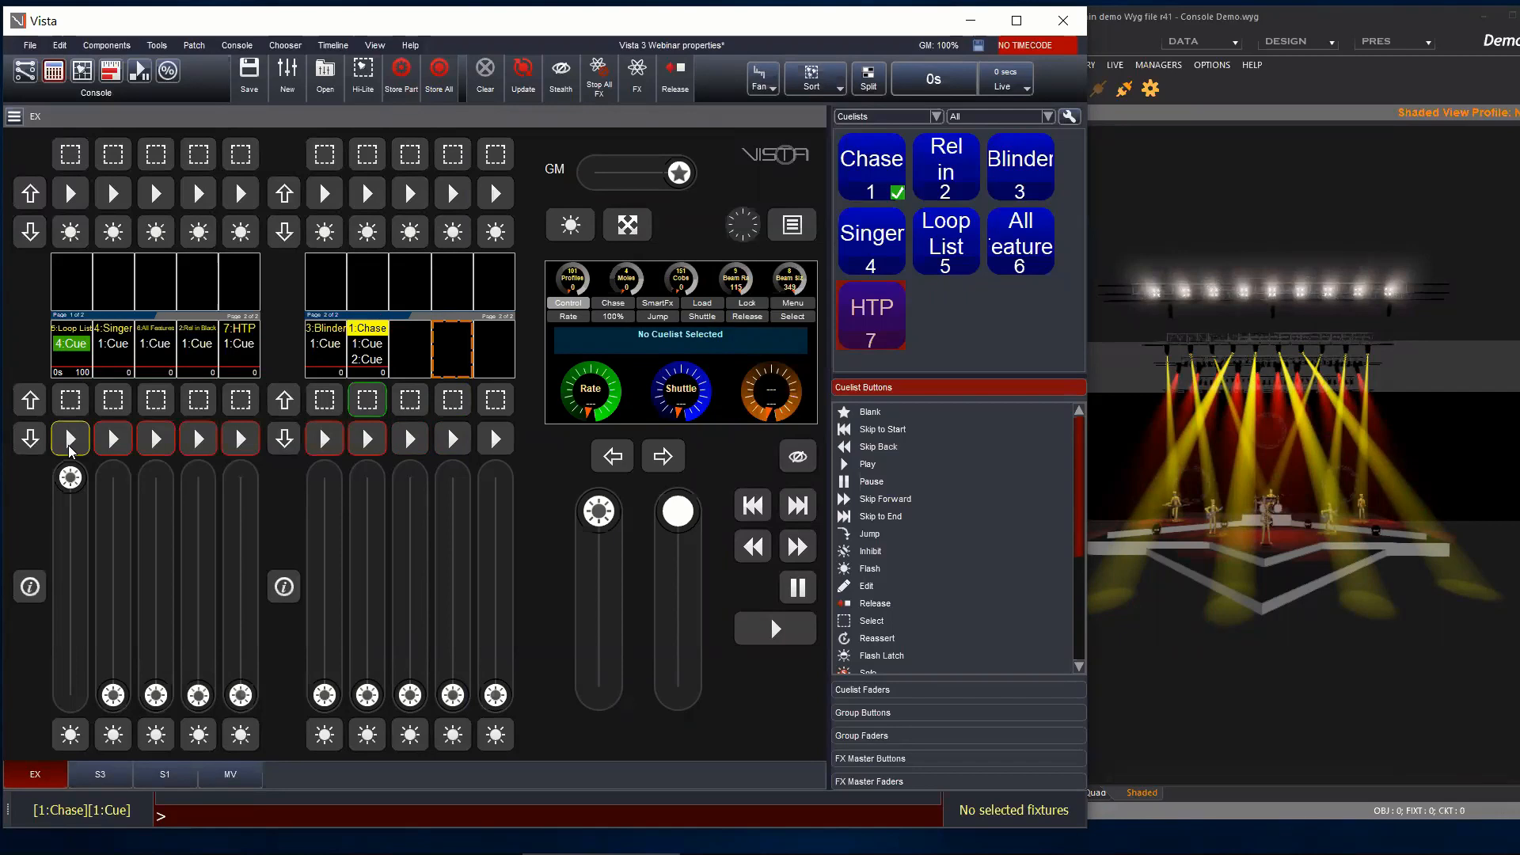
{"action": "left_click", "coordinate": [72, 442]}
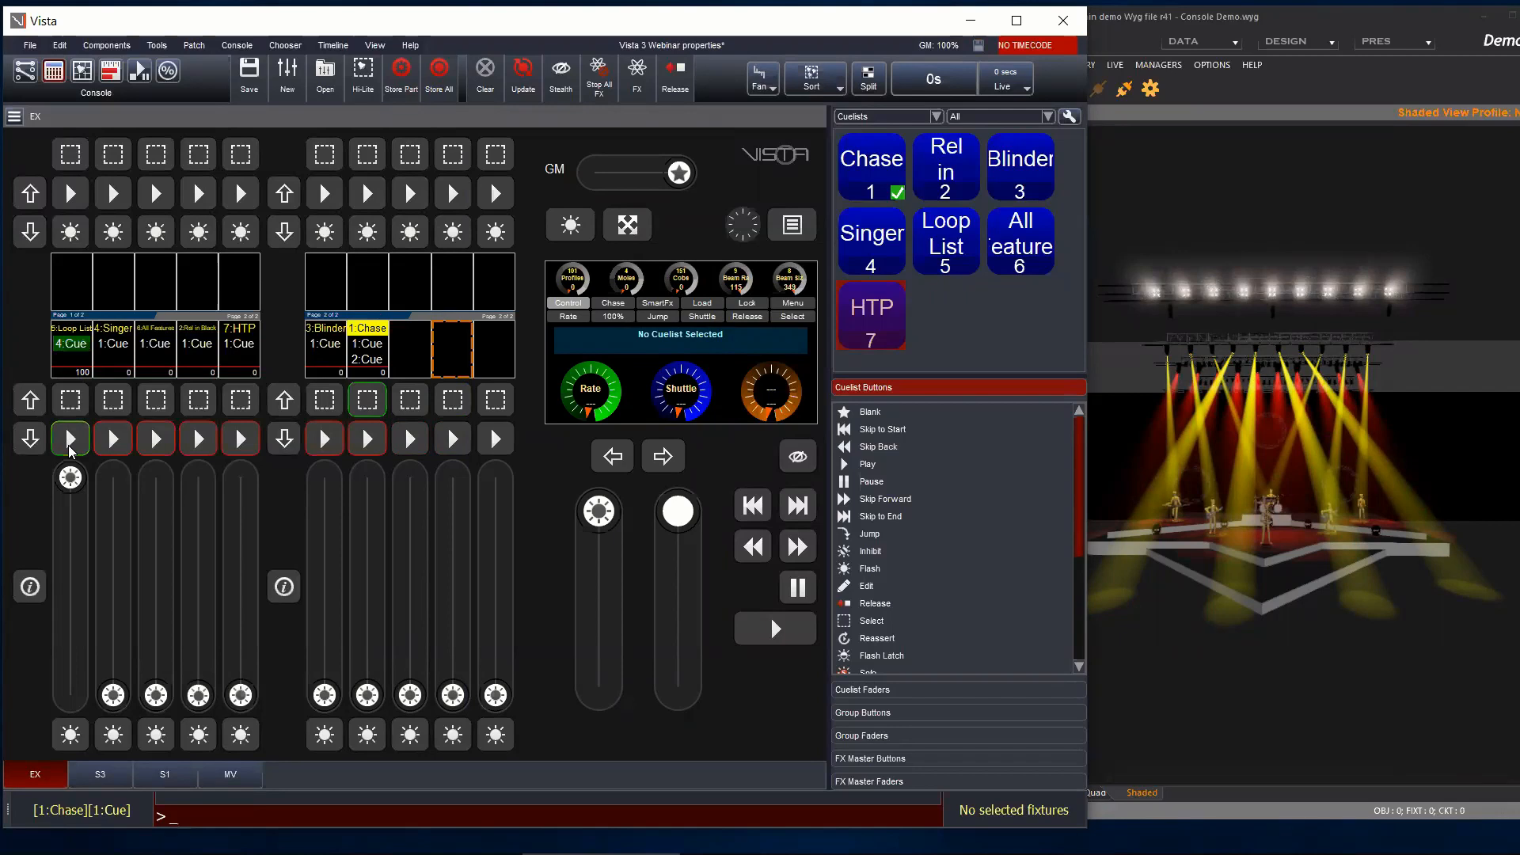
Step: Set the Loop List cuelist's play at end option to Restart
{"action": "right_click", "coordinate": [71, 356]}
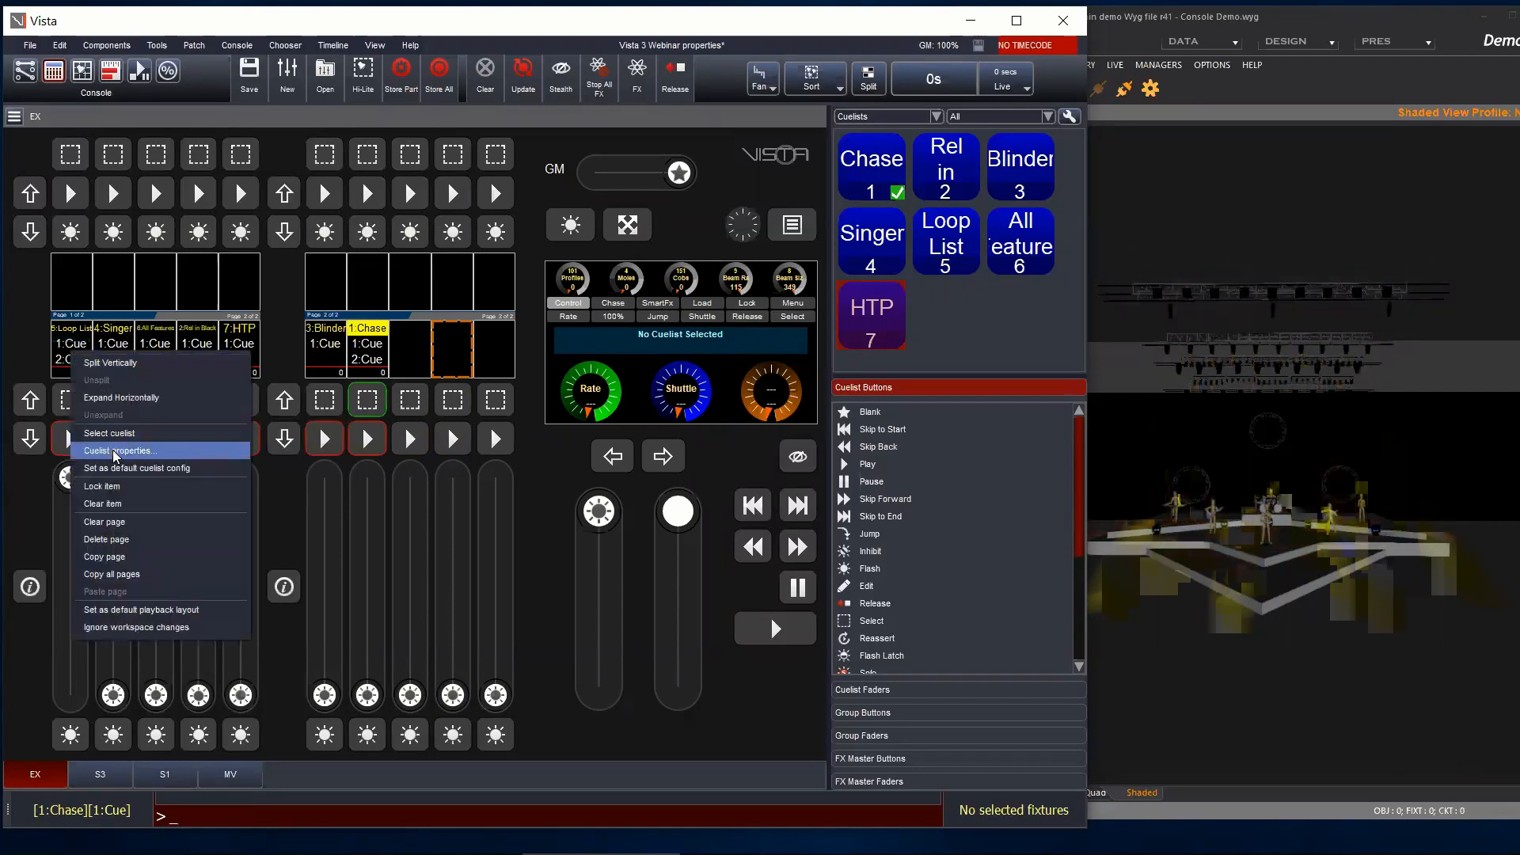
{"action": "left_click", "coordinate": [115, 451]}
{"action": "left_click", "coordinate": [536, 248]}
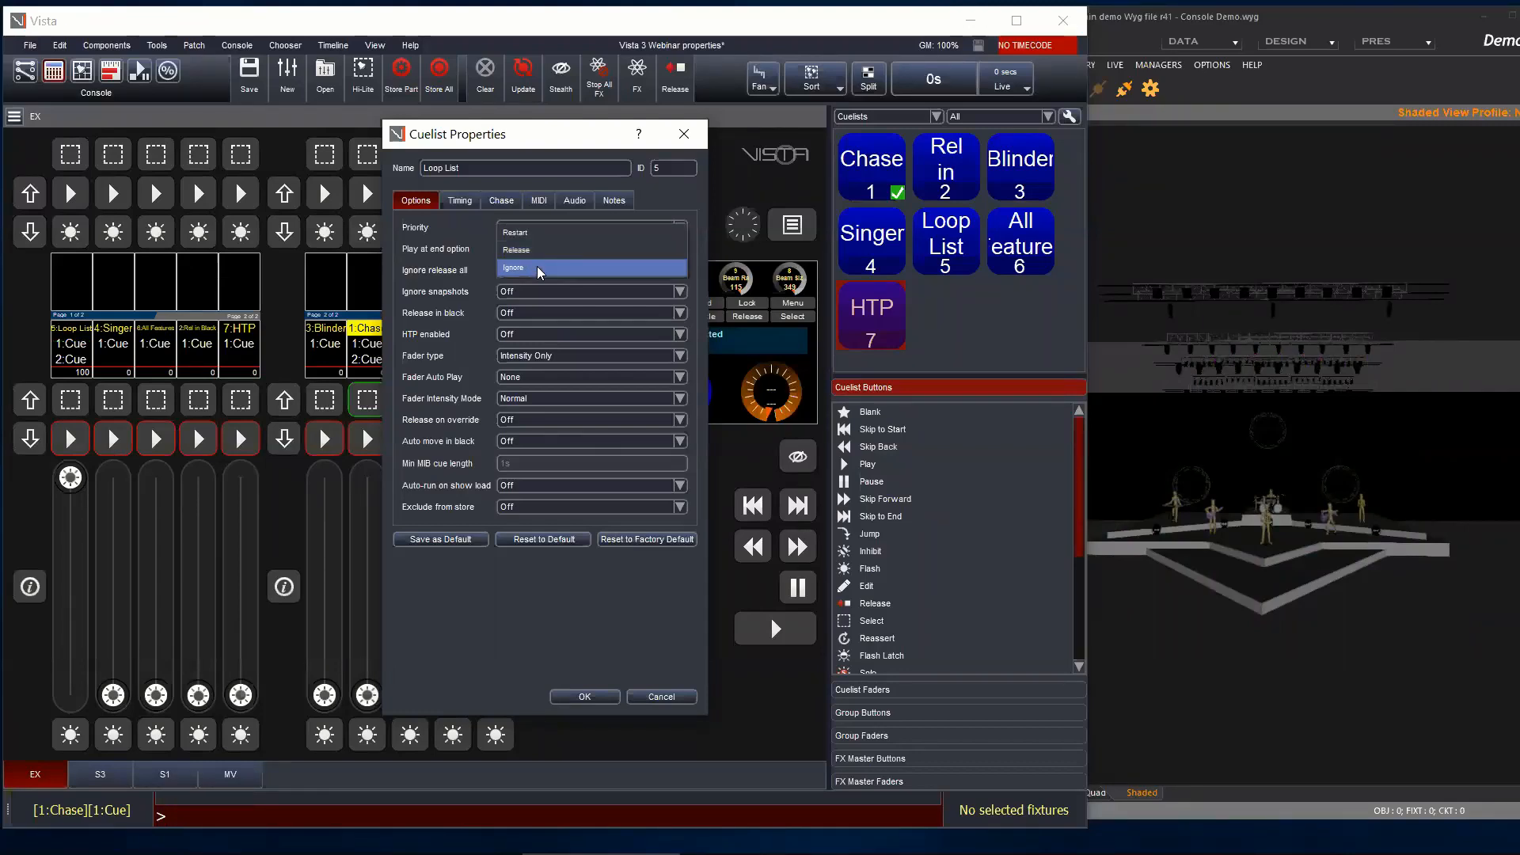
{"action": "left_click", "coordinate": [523, 239]}
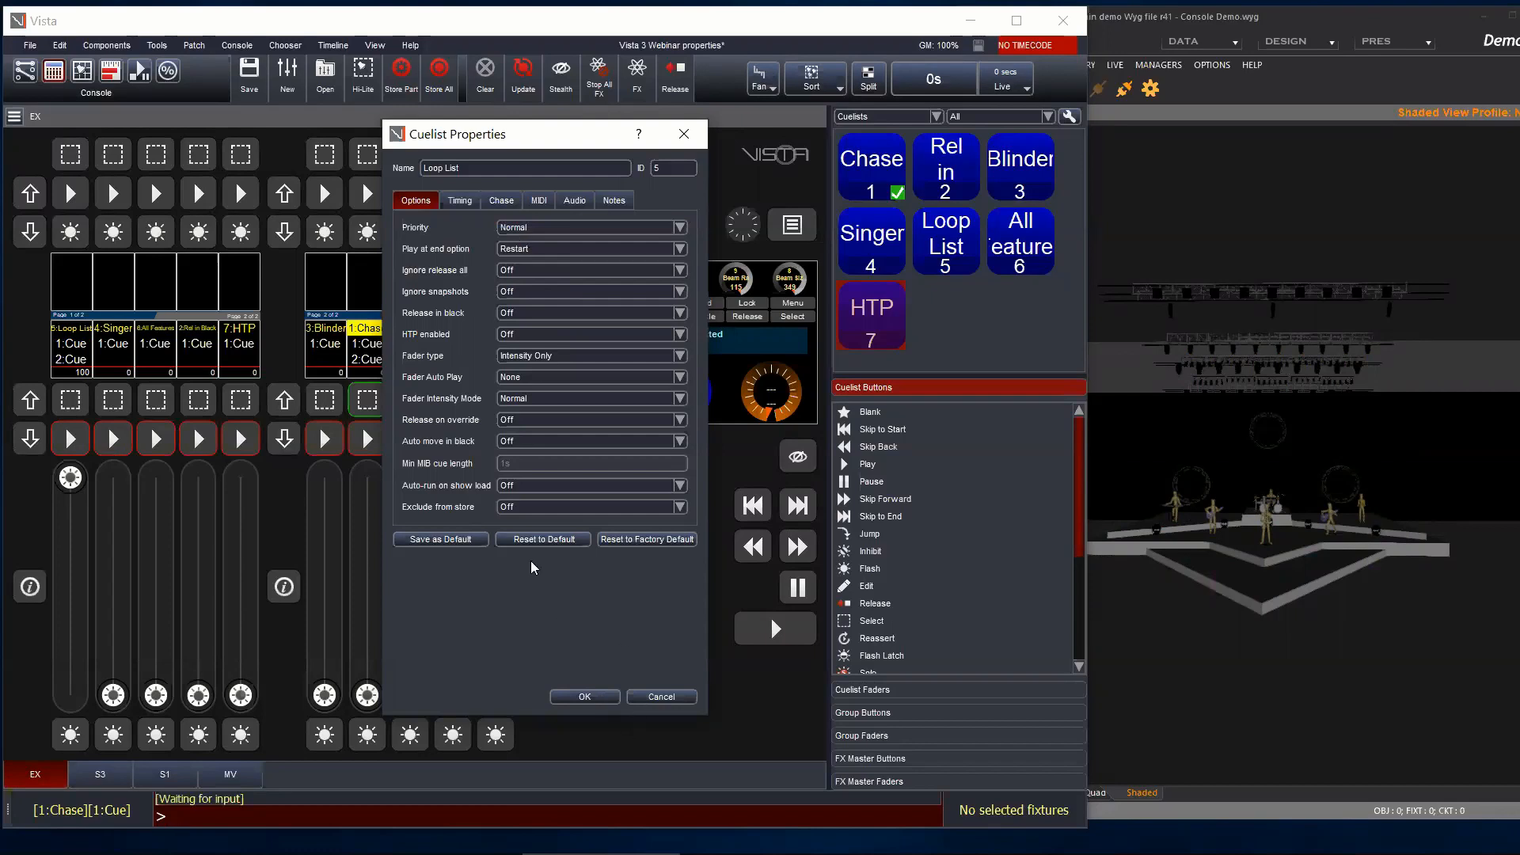
{"action": "left_click", "coordinate": [581, 696]}
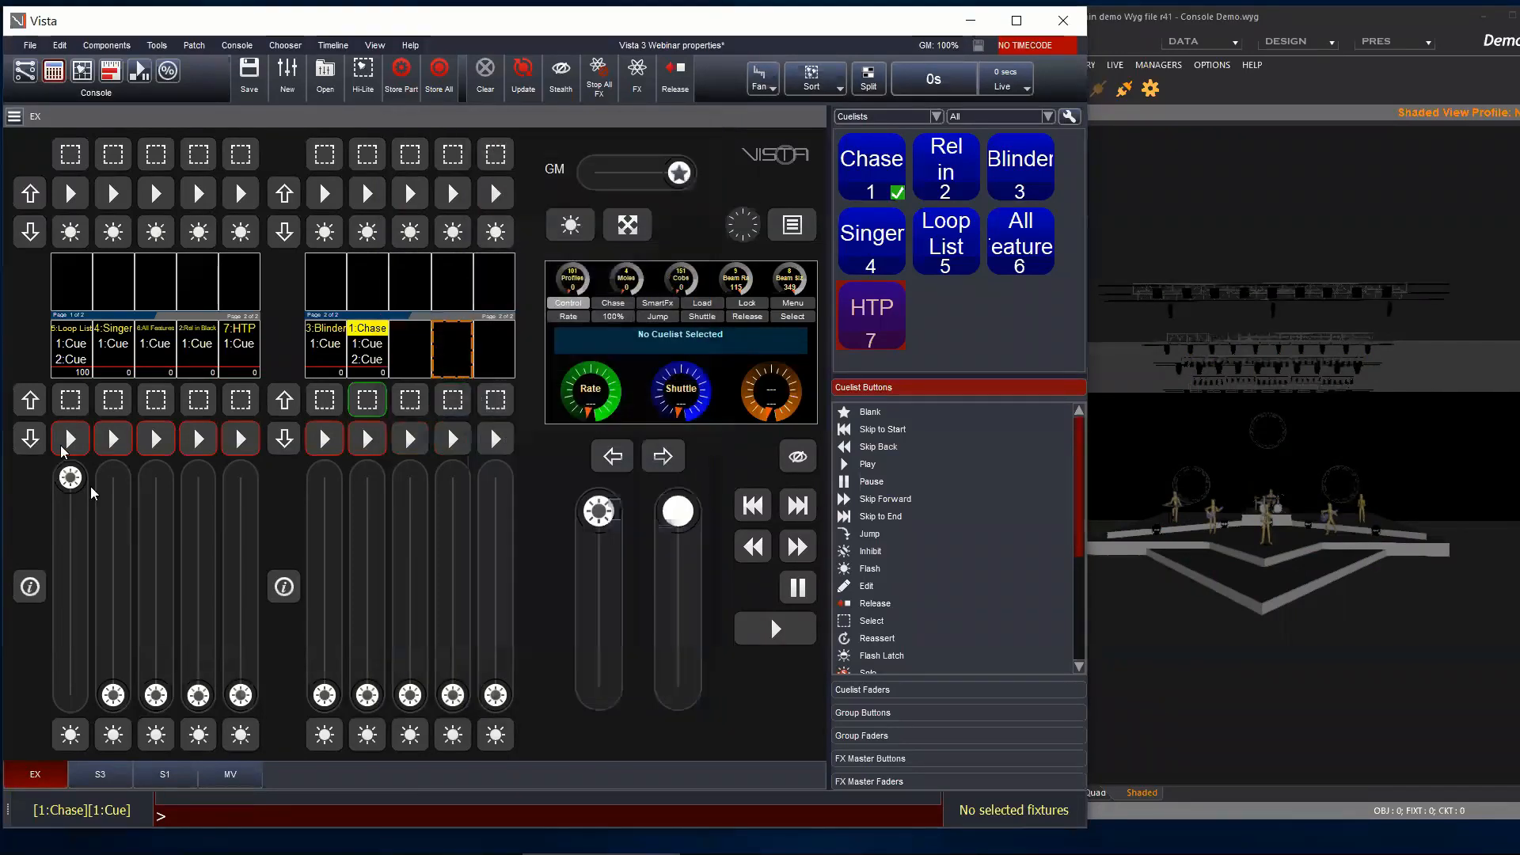
Step: Start the Loop List cuelist again and bring in the Singer cuelist with its fader at 100
{"action": "left_click", "coordinate": [71, 438]}
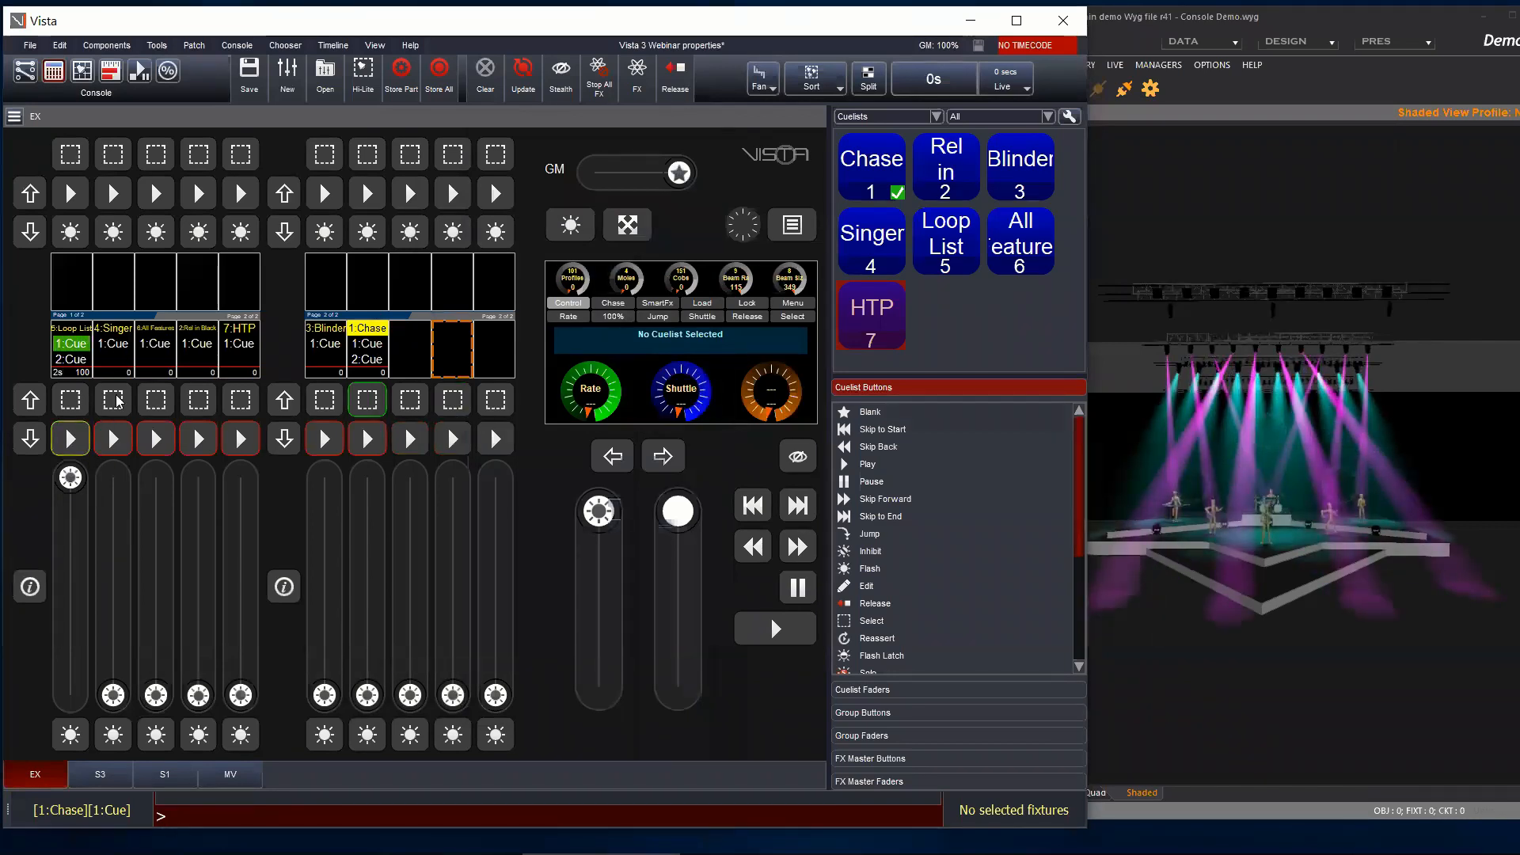
{"action": "left_click_drag", "start_coordinate": [113, 695], "coordinate": [114, 478]}
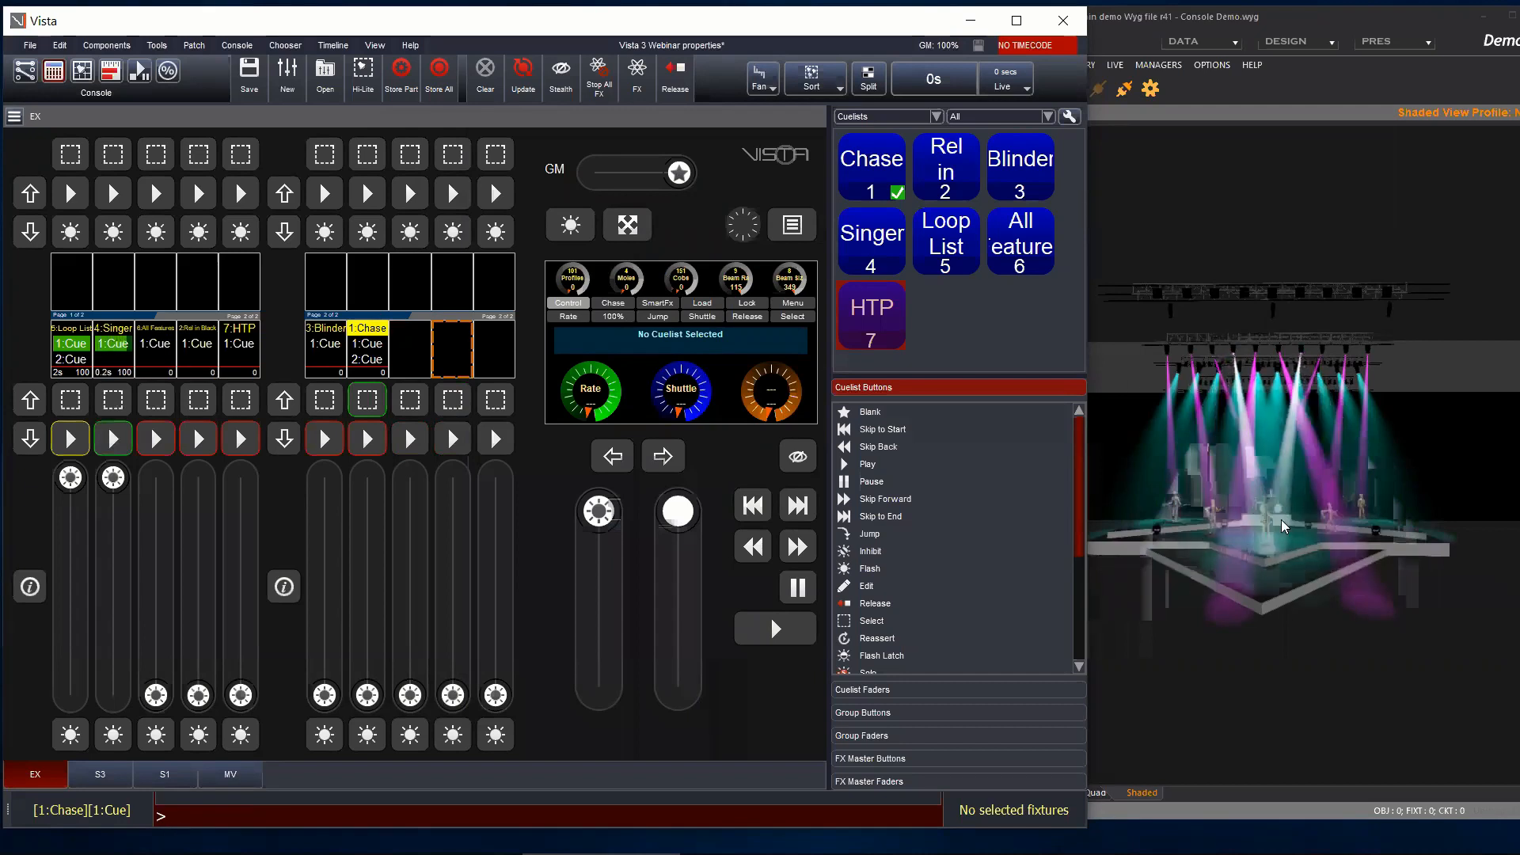
Step: Review the priority options in the Singer cuelist's properties and confirm High
{"action": "right_click", "coordinate": [118, 343]}
{"action": "left_click", "coordinate": [158, 439]}
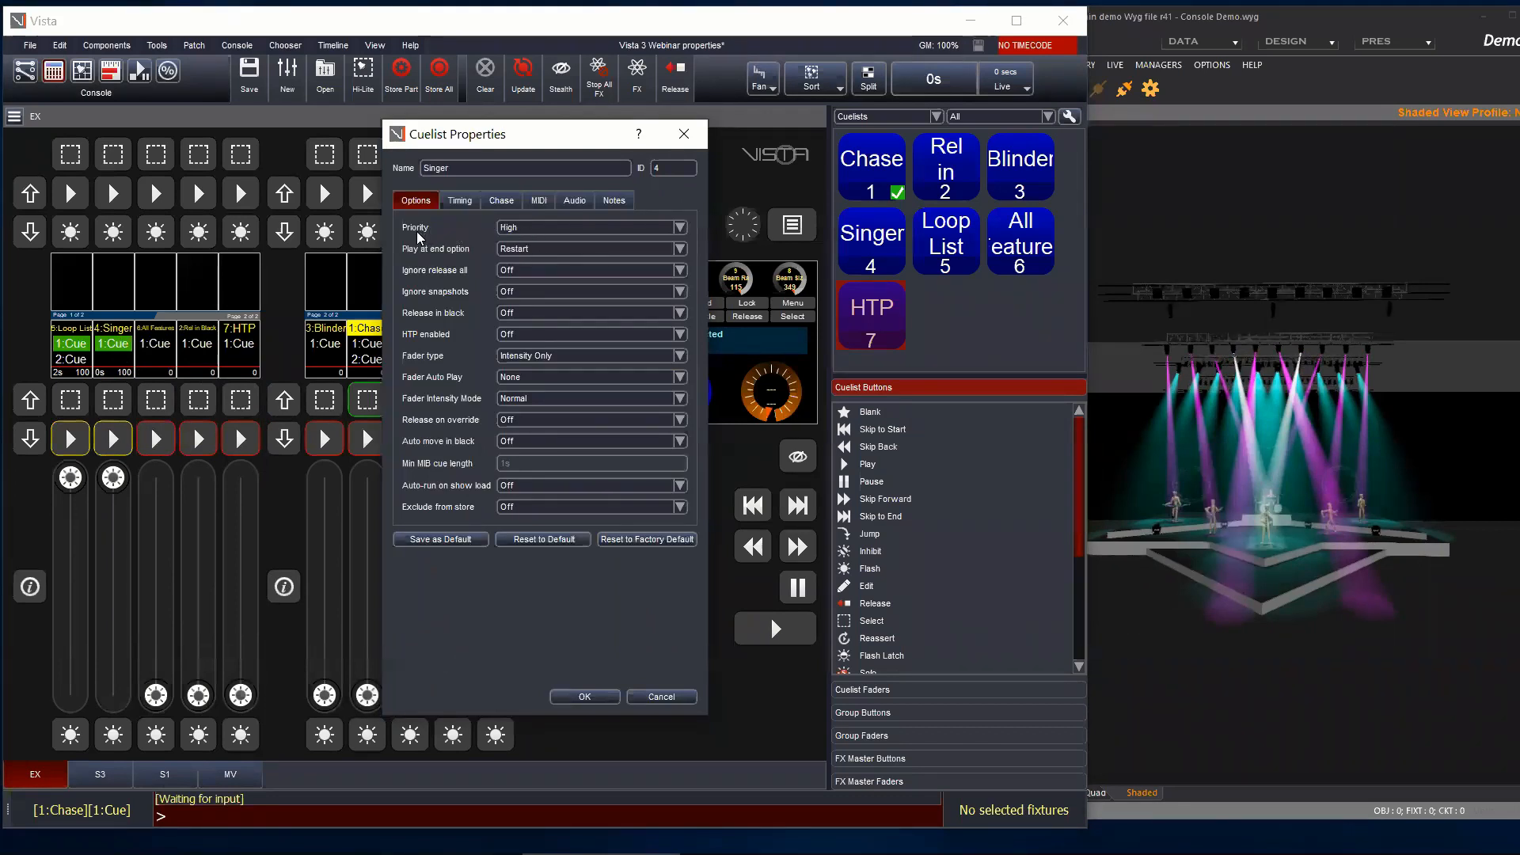
{"action": "left_click", "coordinate": [680, 228]}
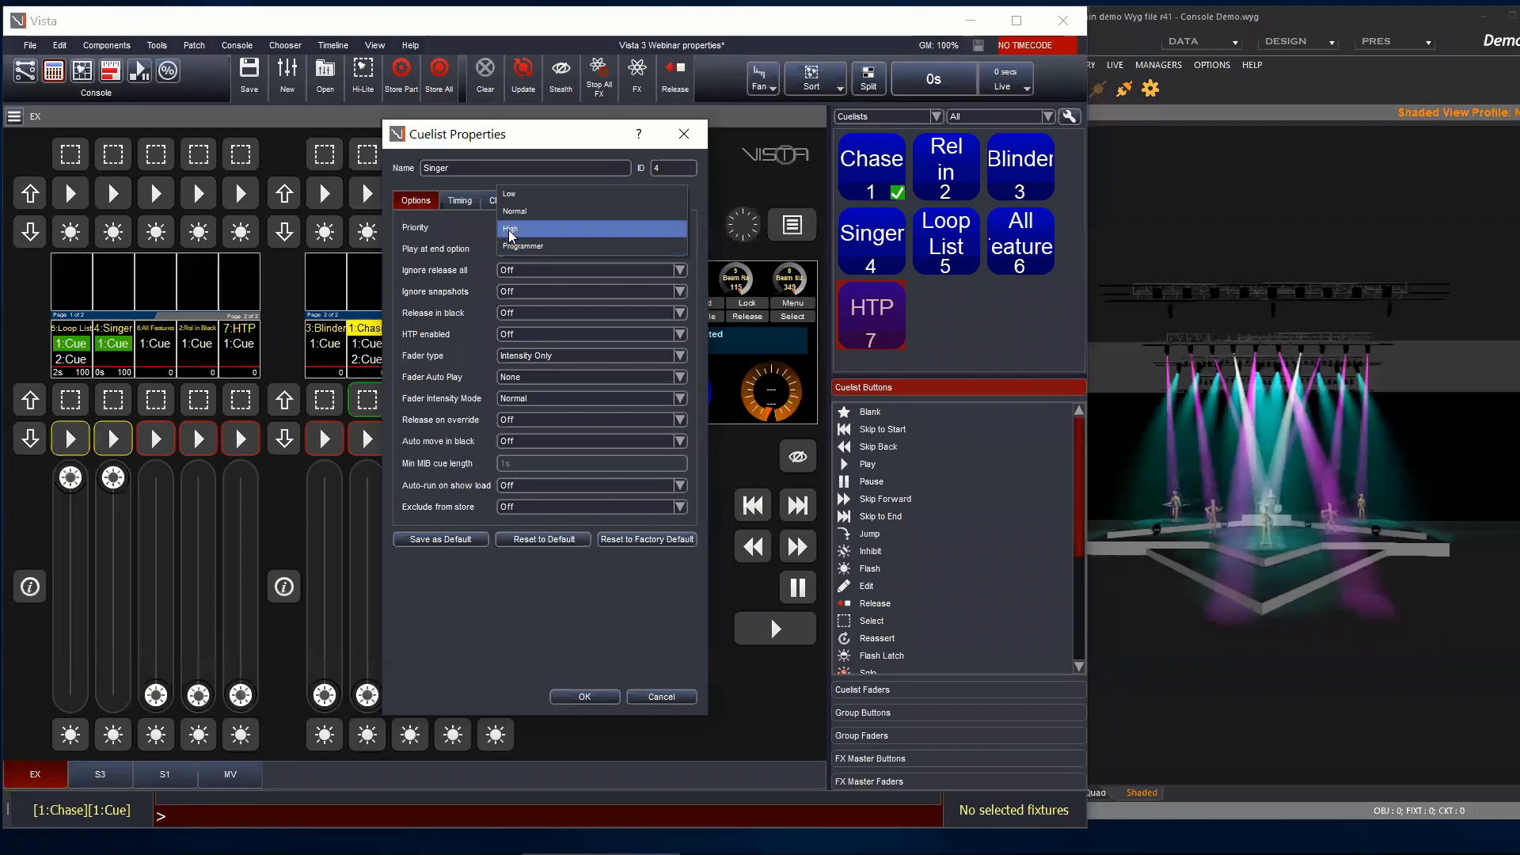
{"action": "left_click", "coordinate": [514, 229]}
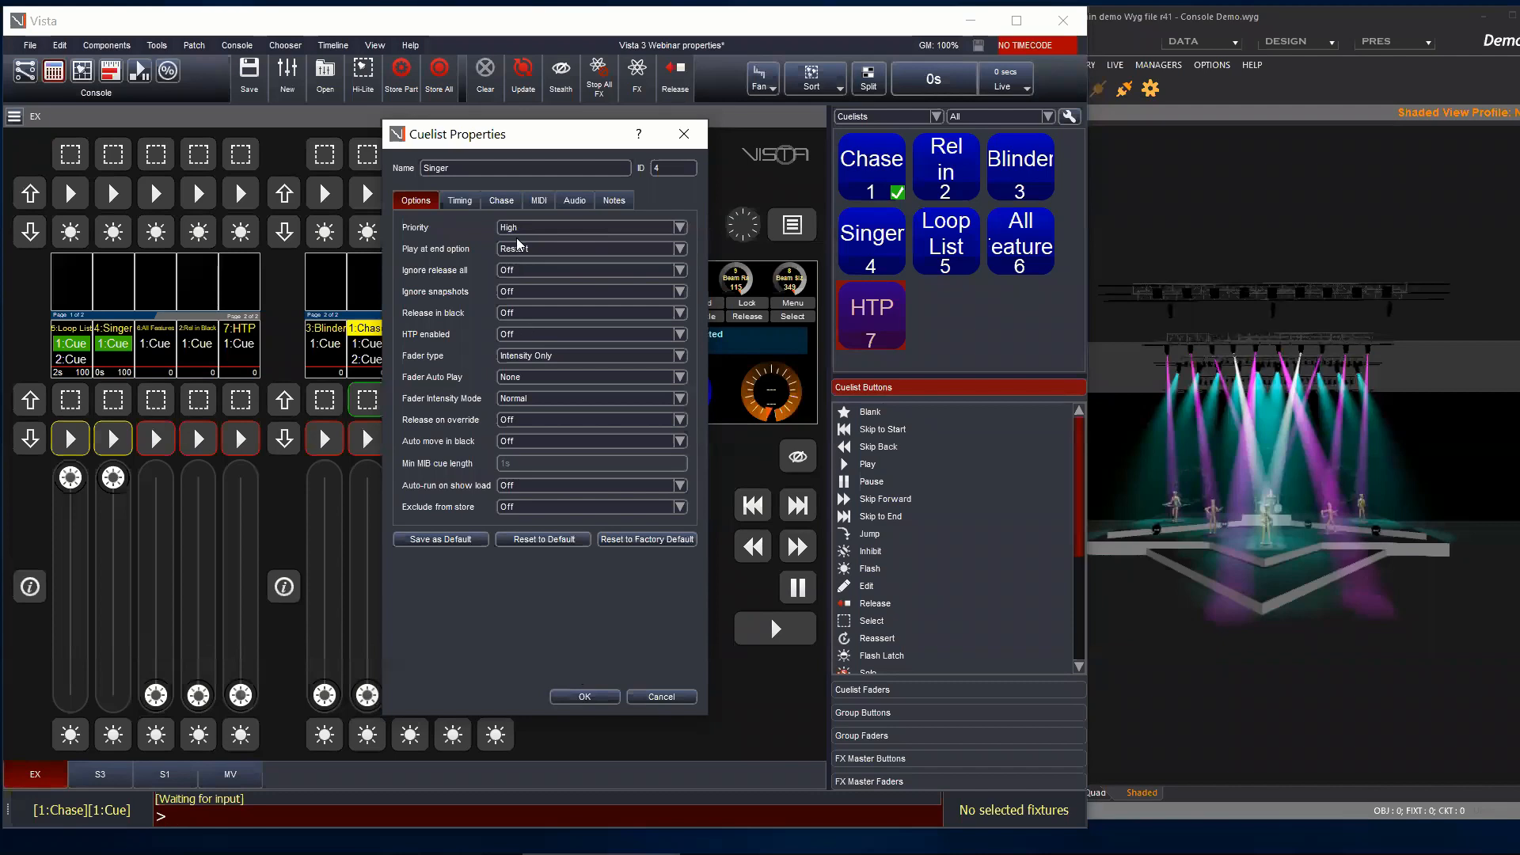
{"action": "left_click", "coordinate": [584, 697]}
Step: Play the Singer cuelist and advance the Loop List cuelist step by step to cue 4
{"action": "left_click", "coordinate": [113, 439]}
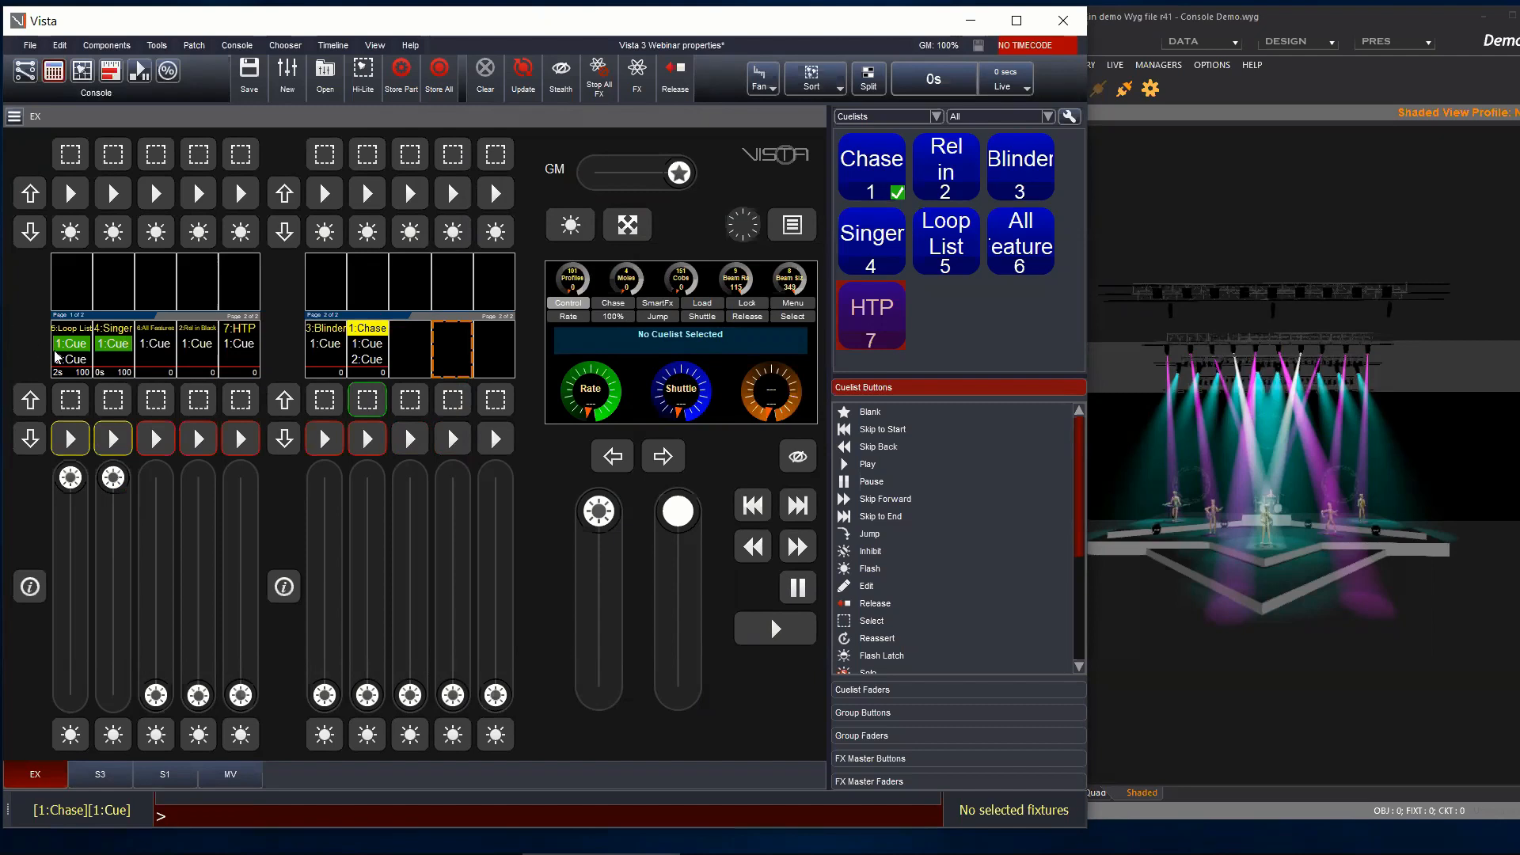
{"action": "left_click", "coordinate": [73, 443]}
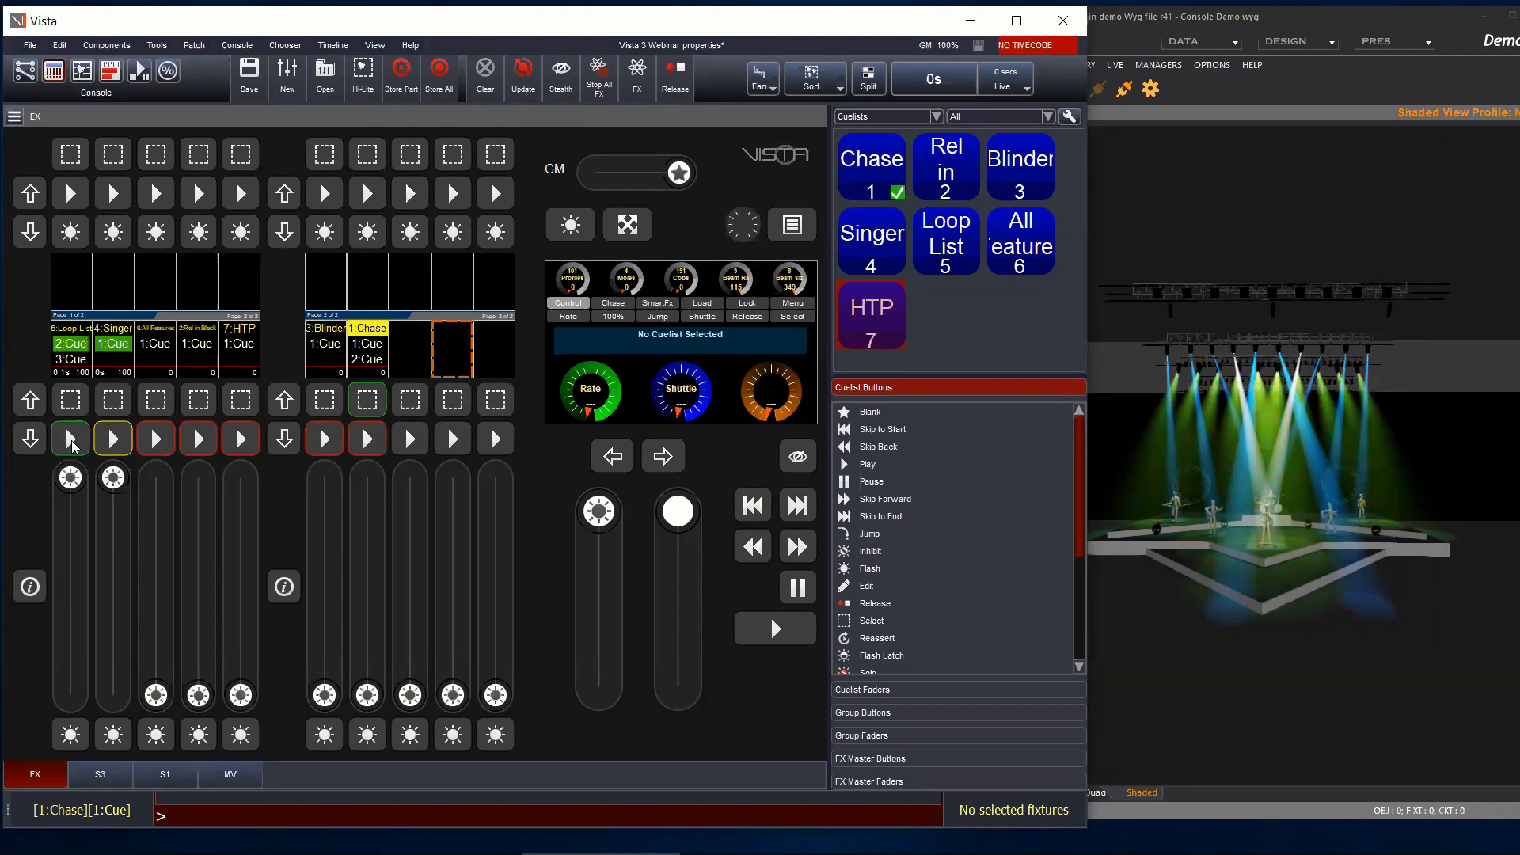
{"action": "left_click", "coordinate": [72, 444]}
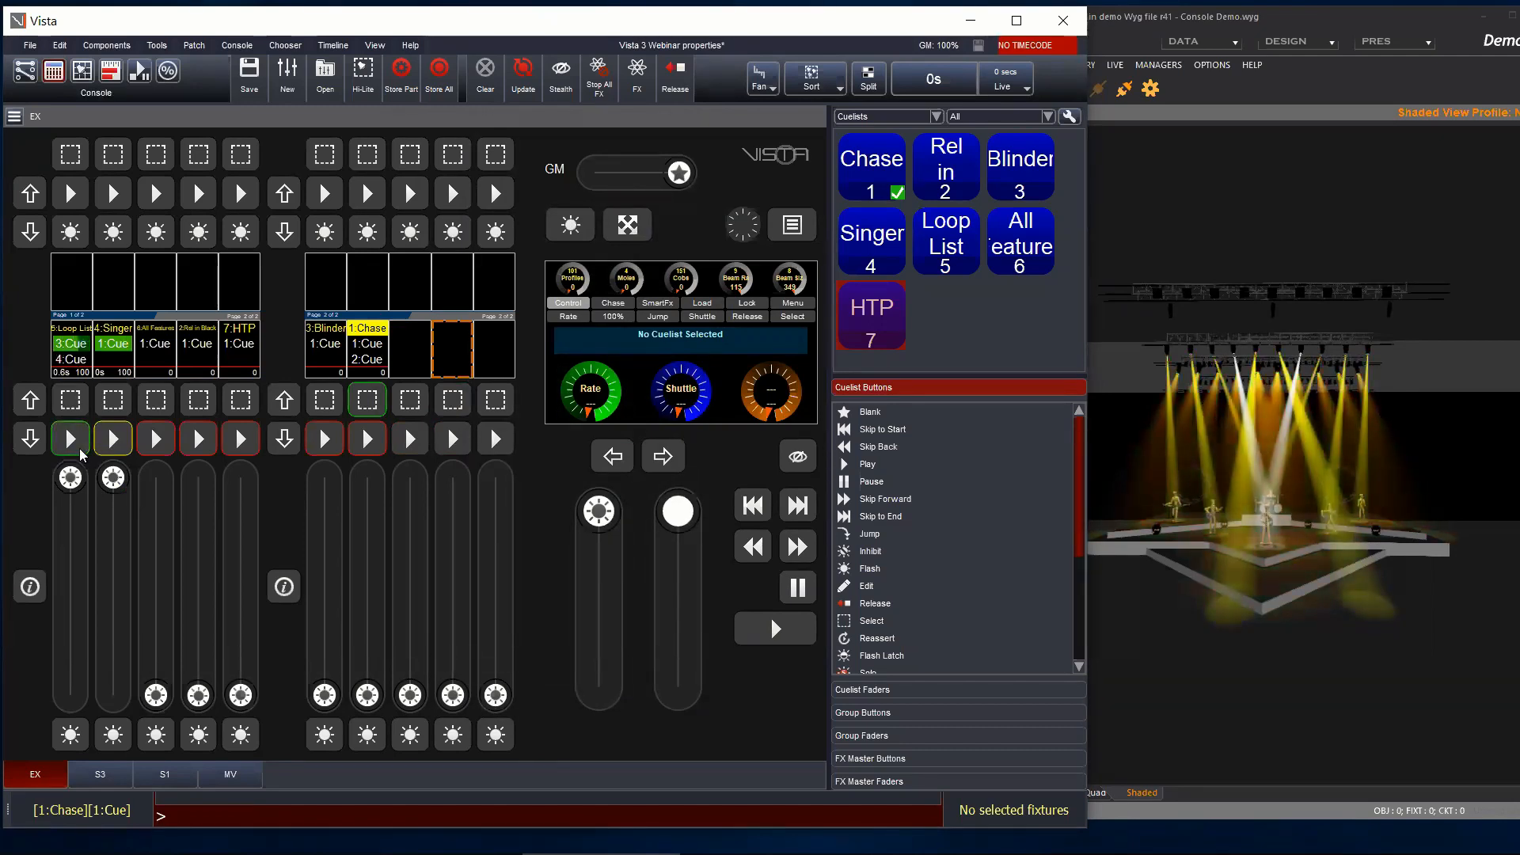
{"action": "left_click", "coordinate": [74, 440]}
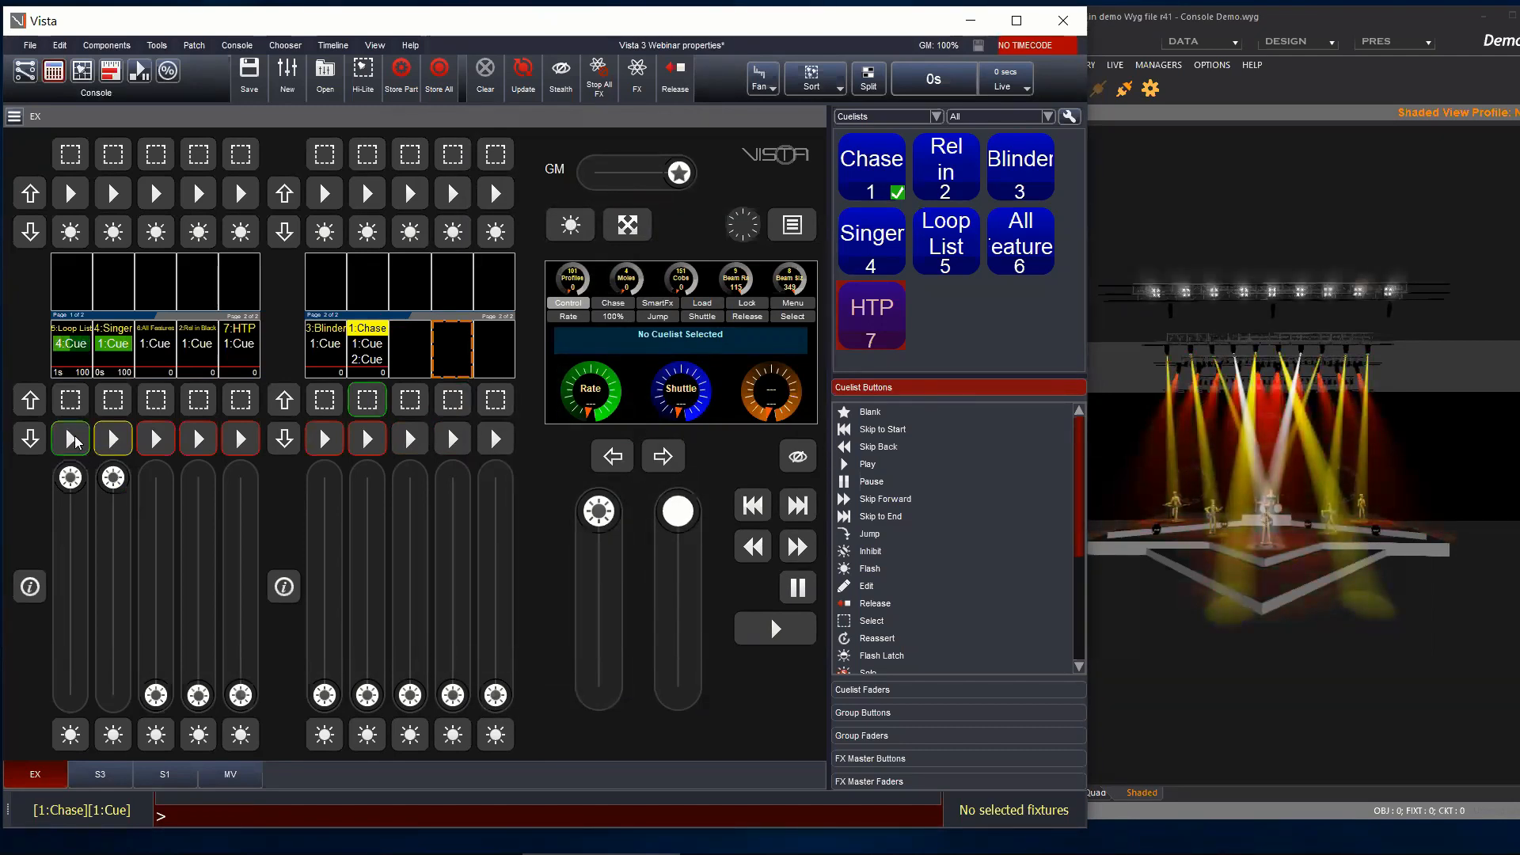
Step: Set the Singer cuelist's priority to Normal
{"action": "right_click", "coordinate": [113, 340]}
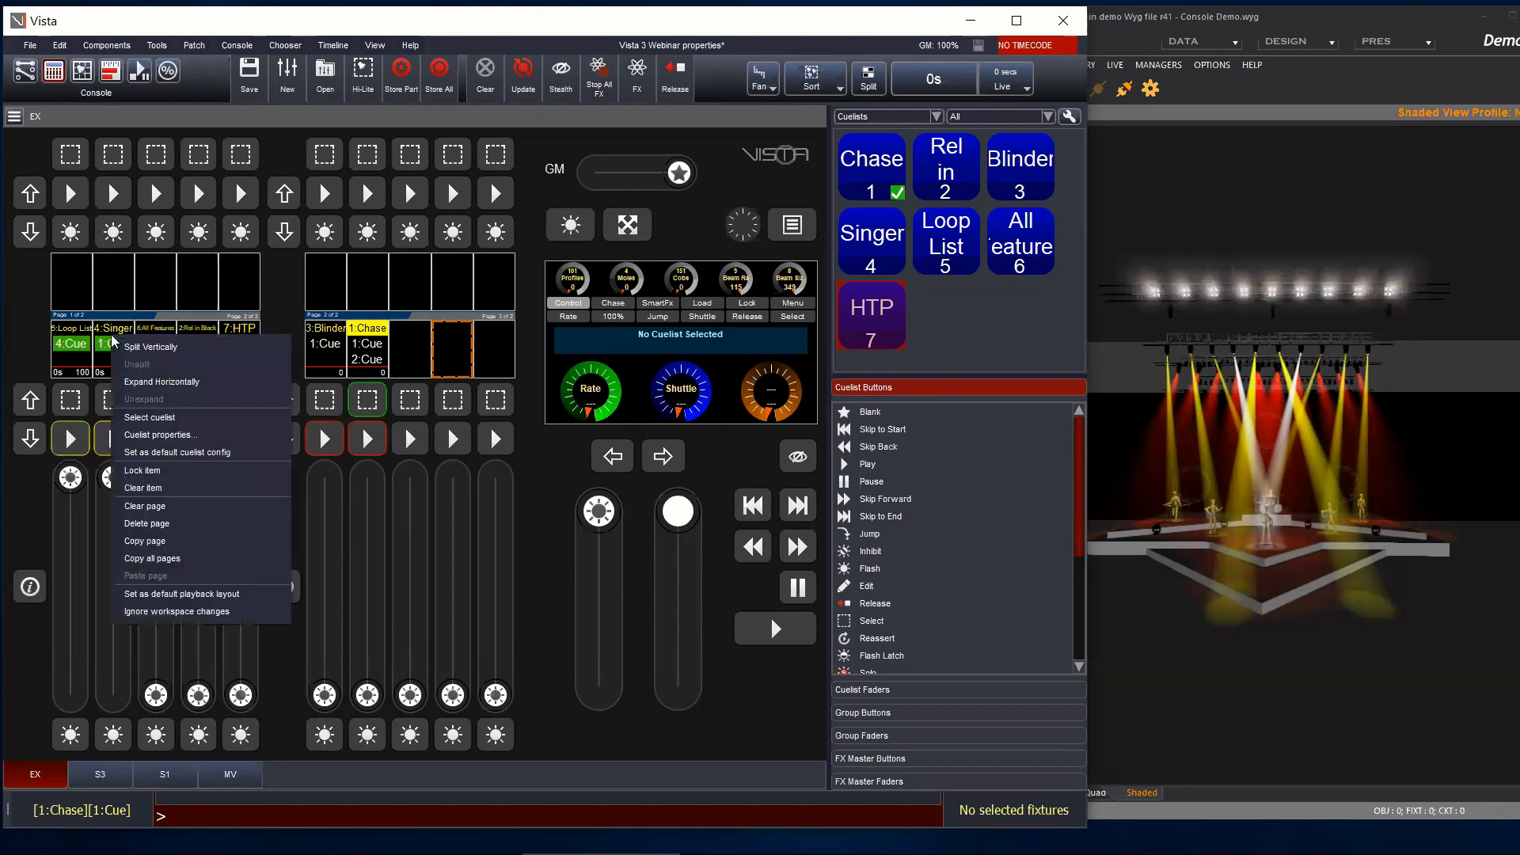
{"action": "left_click", "coordinate": [157, 435]}
{"action": "left_click", "coordinate": [545, 229]}
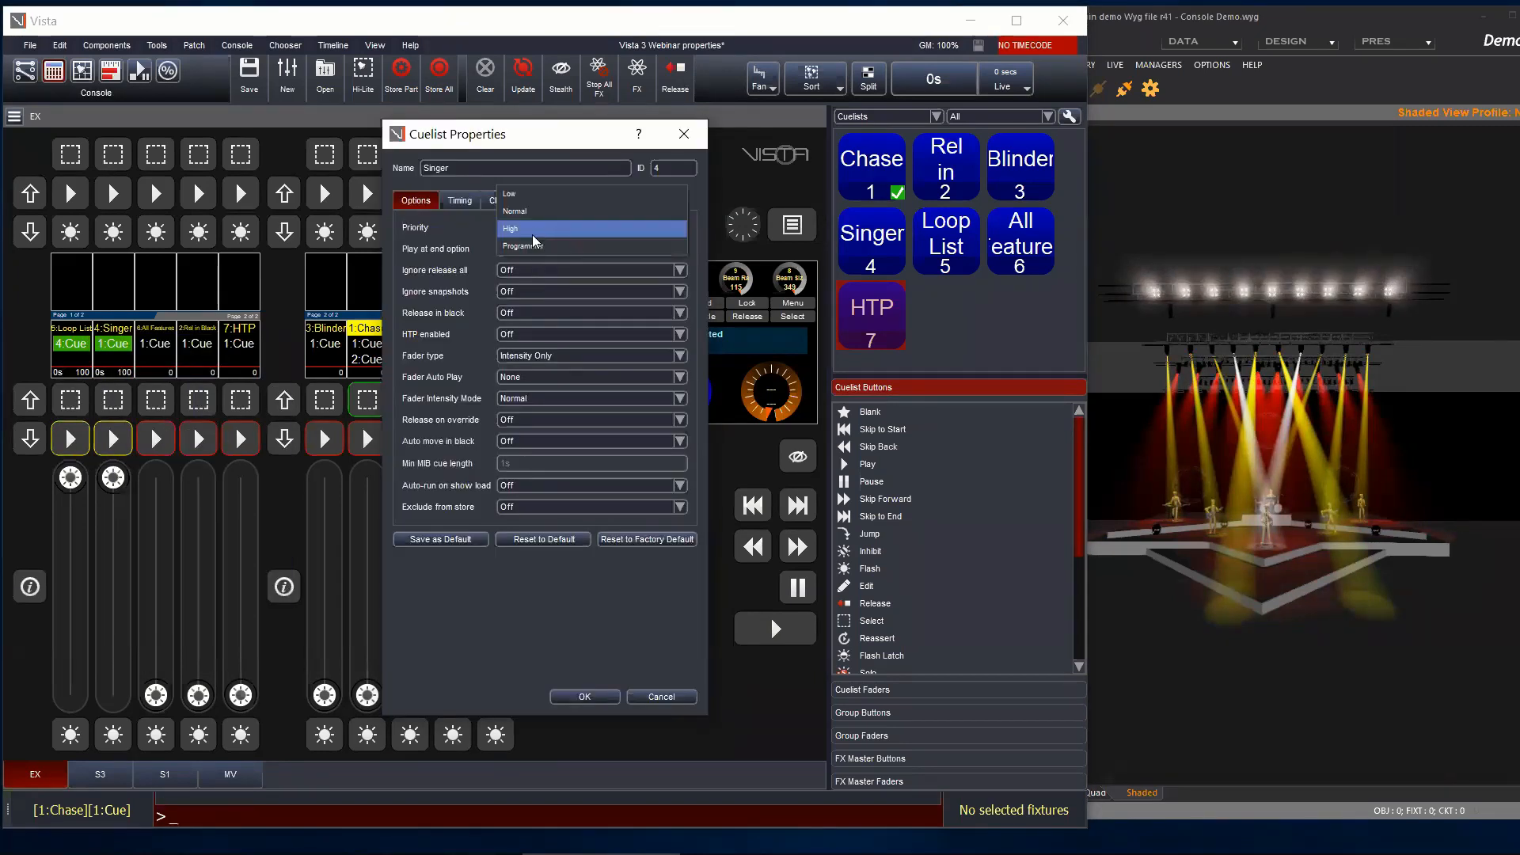
{"action": "left_click", "coordinate": [571, 695]}
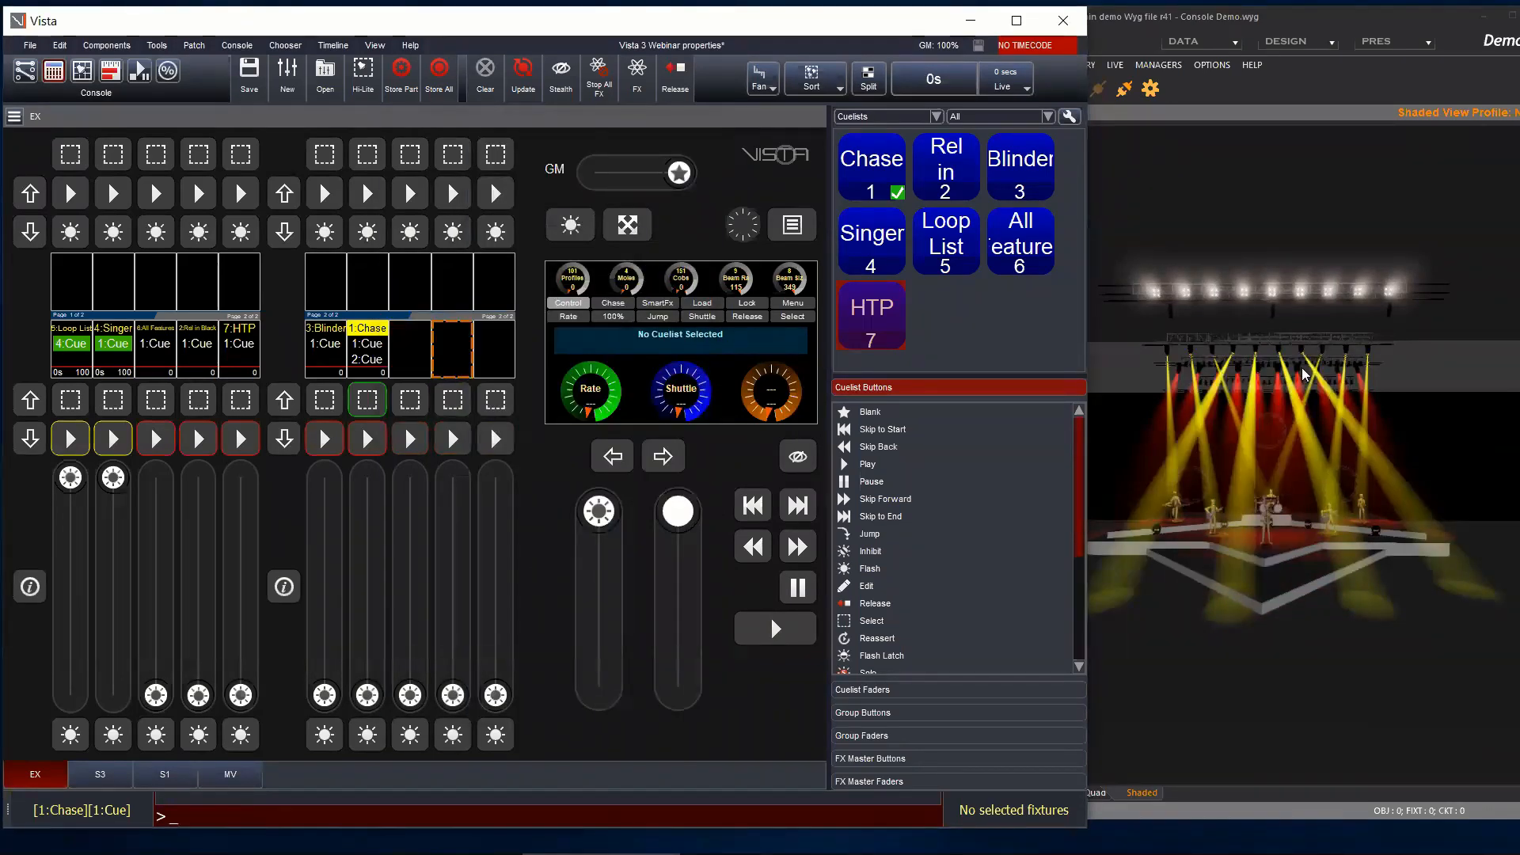
Step: Advance the Loop List cuelist to cue 1, and replay the Singer cuelist over it
{"action": "left_click", "coordinate": [70, 440]}
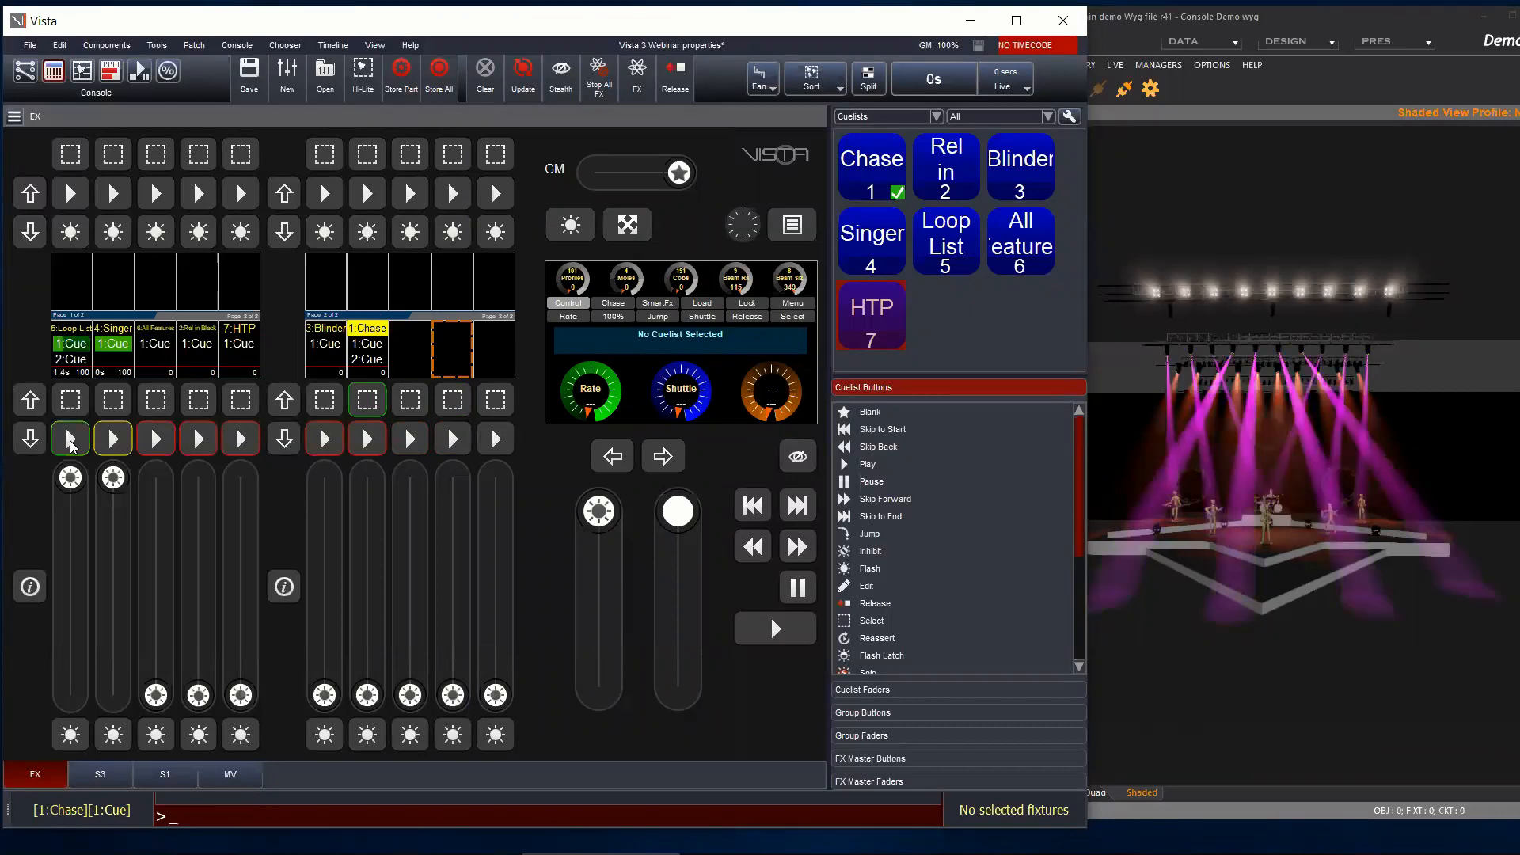
{"action": "left_click", "coordinate": [112, 440]}
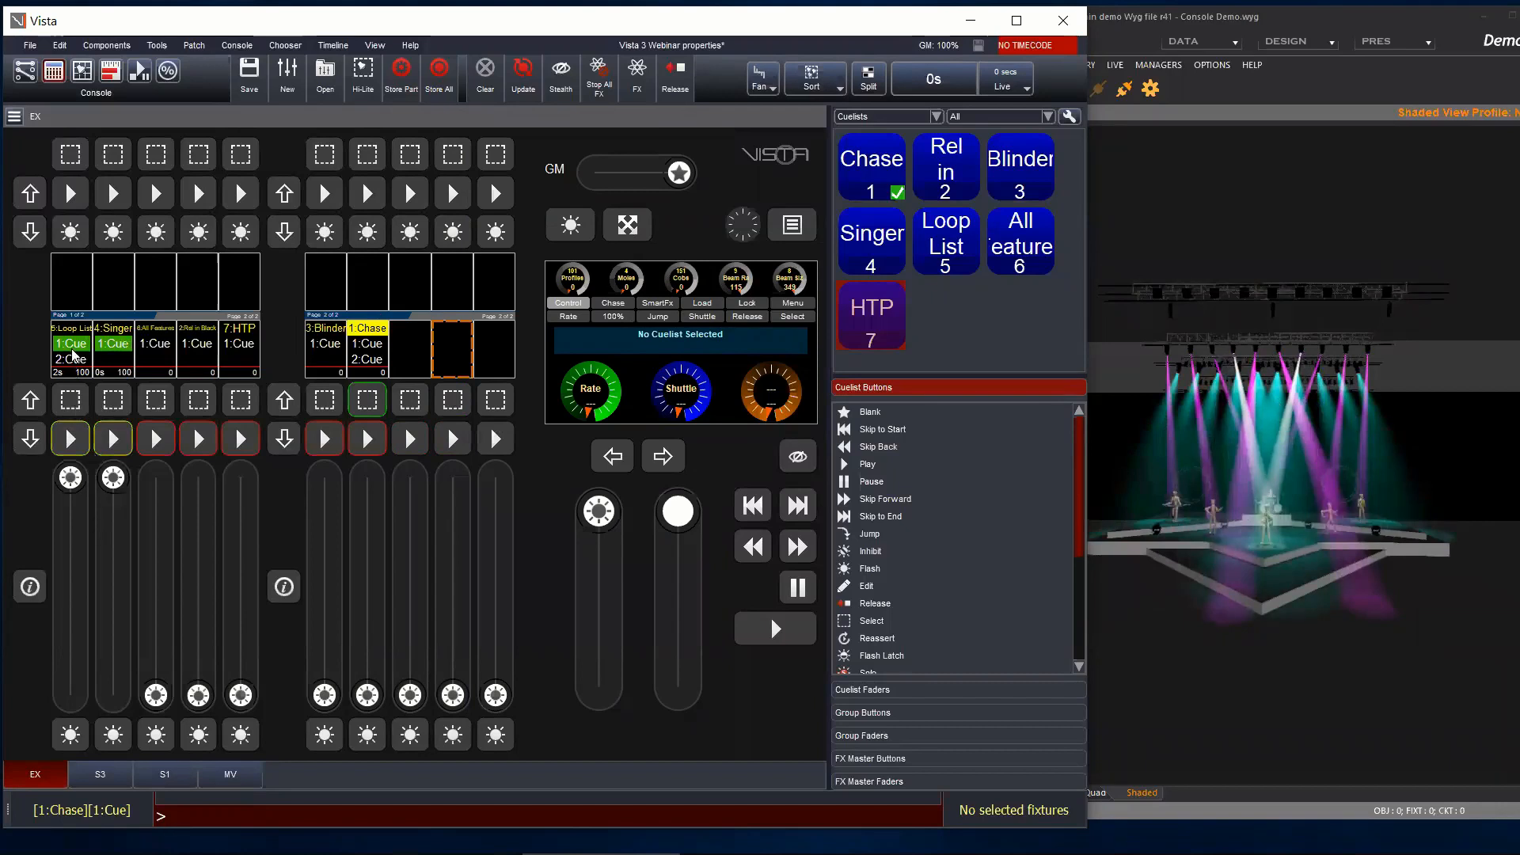
Step: Advance the Loop List cuelist to cue 2 and replay the Singer cuelist over it
{"action": "left_click", "coordinate": [69, 441]}
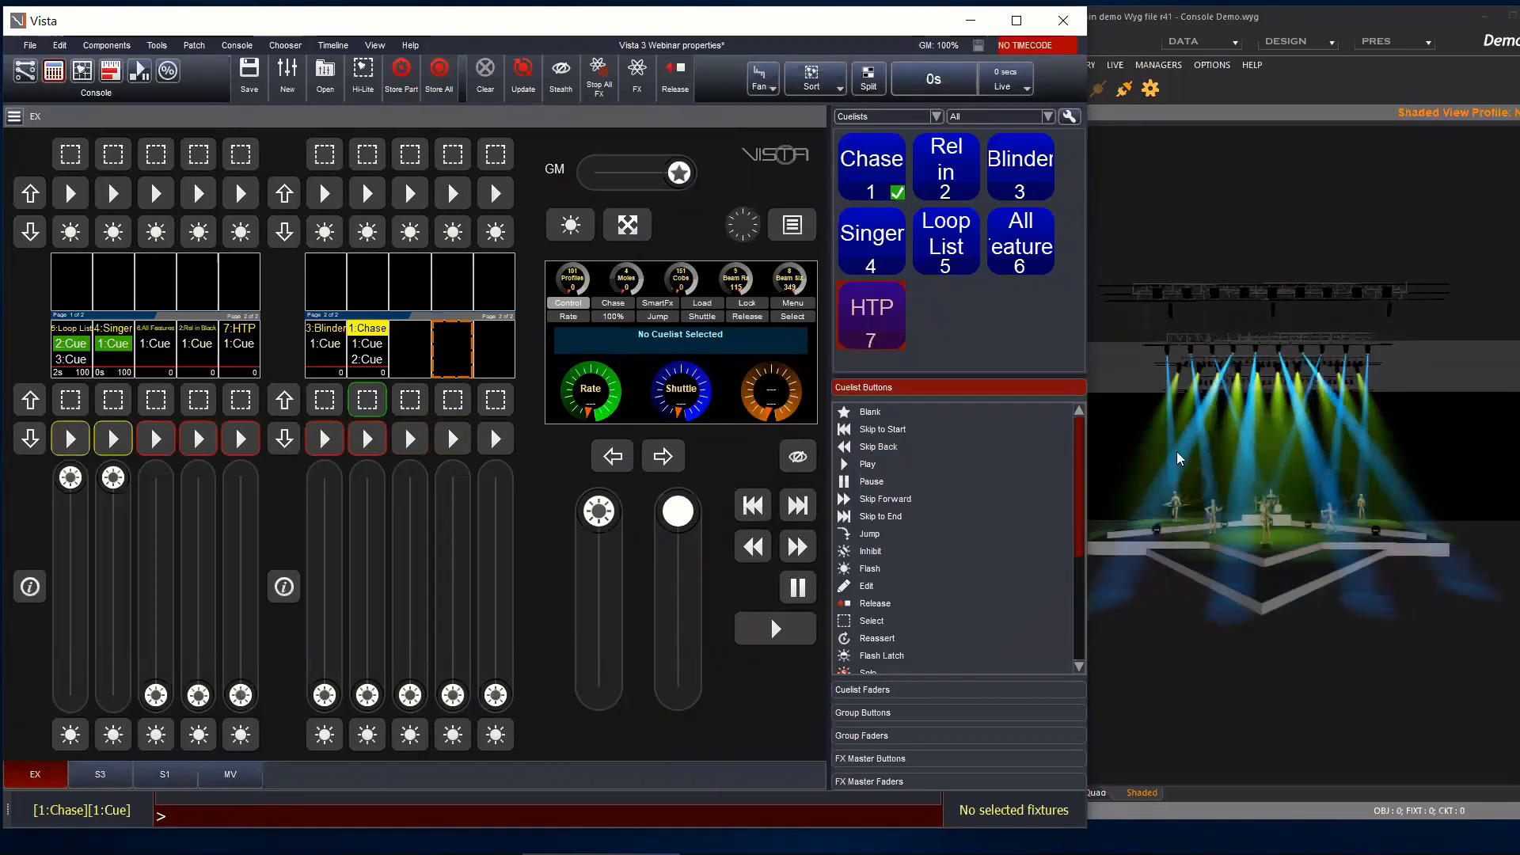
{"action": "left_click", "coordinate": [114, 441]}
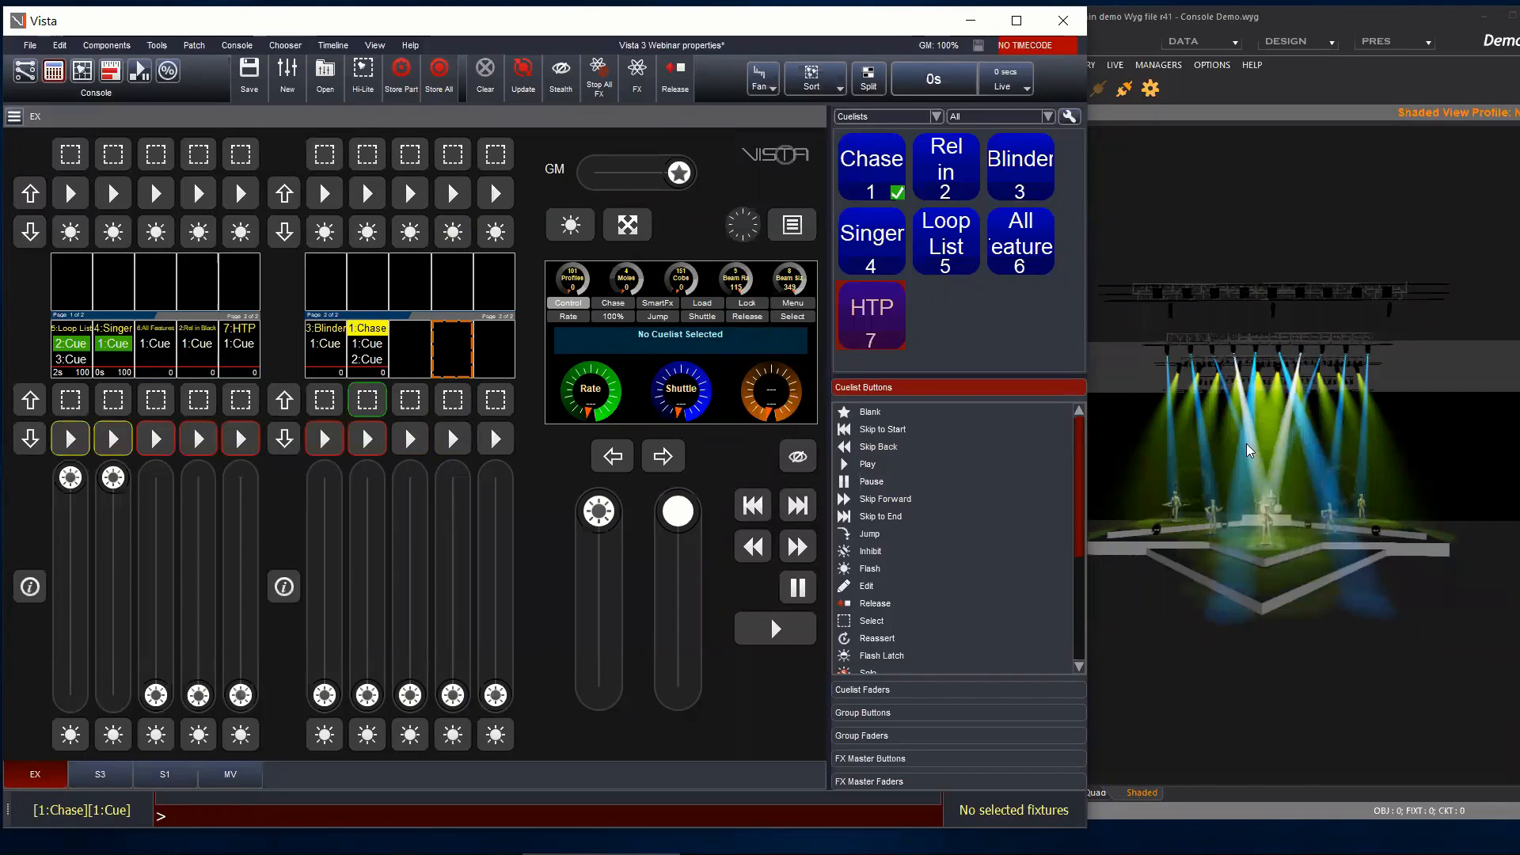
Step: Set the Singer cuelist's priority to High in its cuelist properties
{"action": "right_click", "coordinate": [114, 342]}
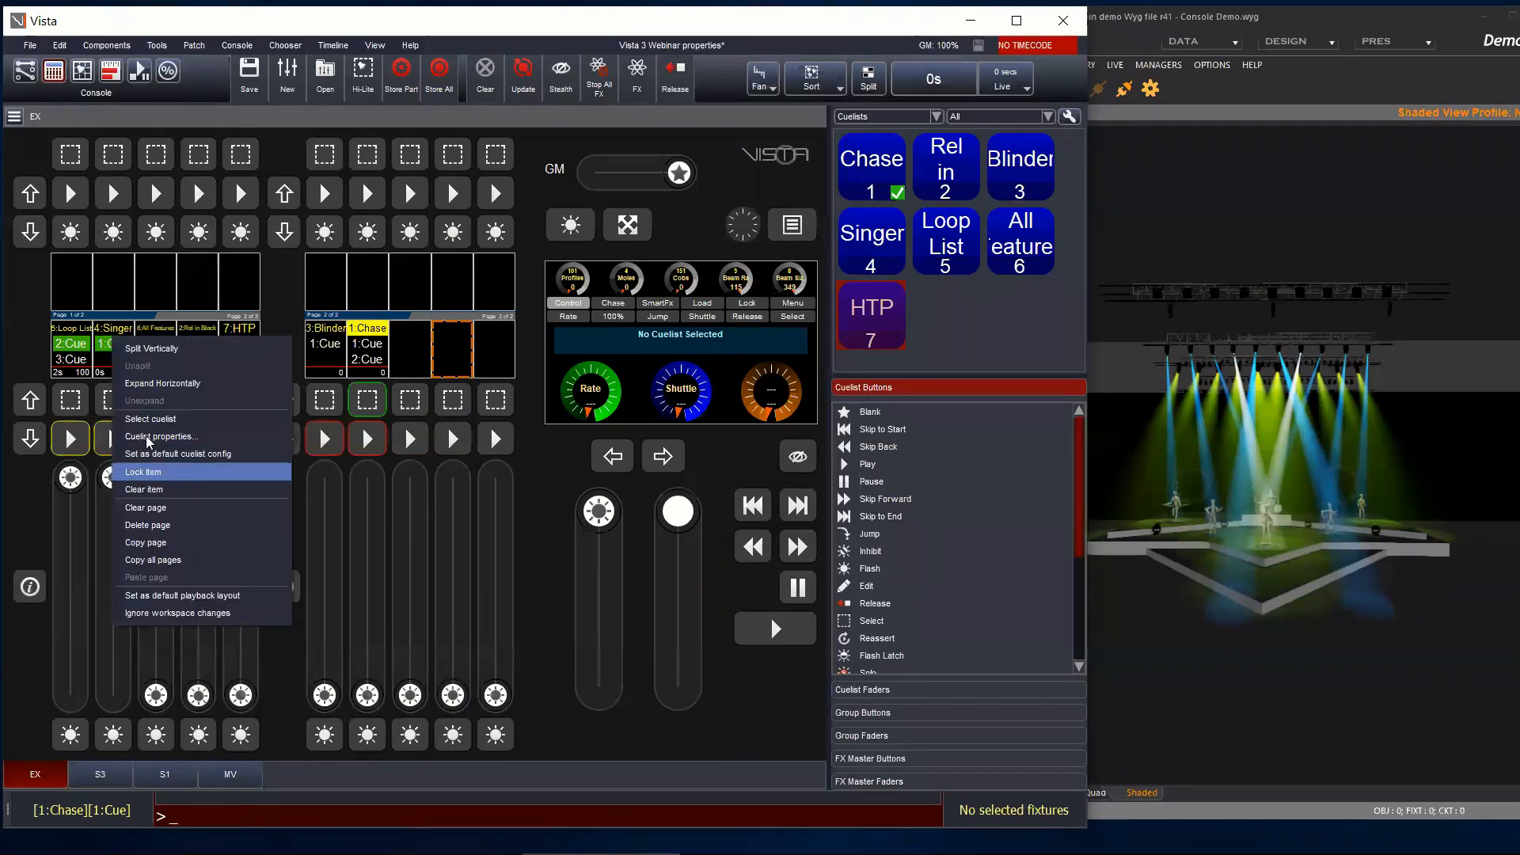
{"action": "left_click", "coordinate": [149, 437]}
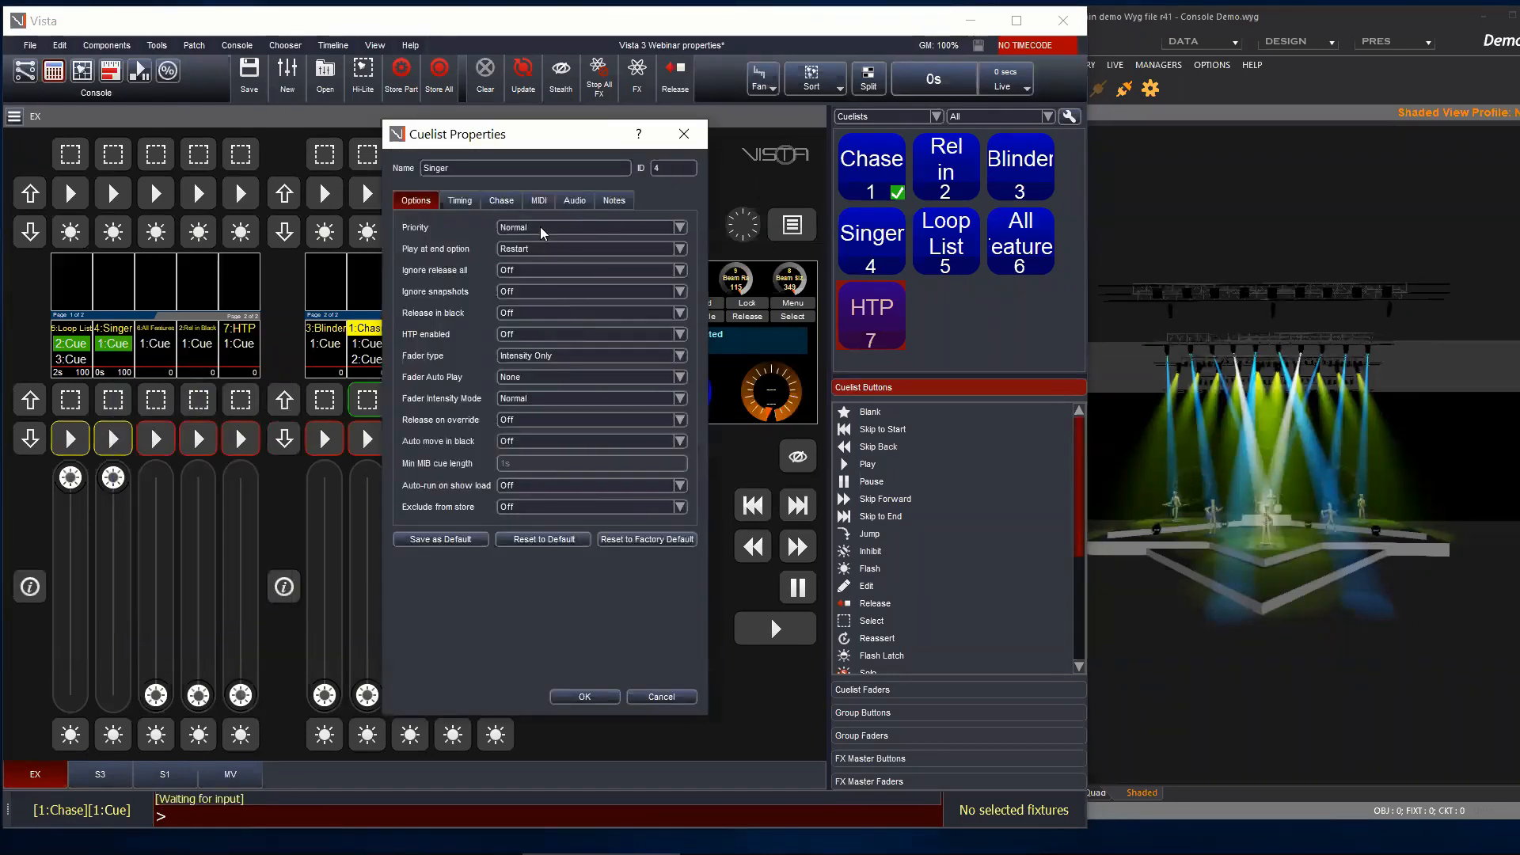
{"action": "left_click", "coordinate": [540, 227]}
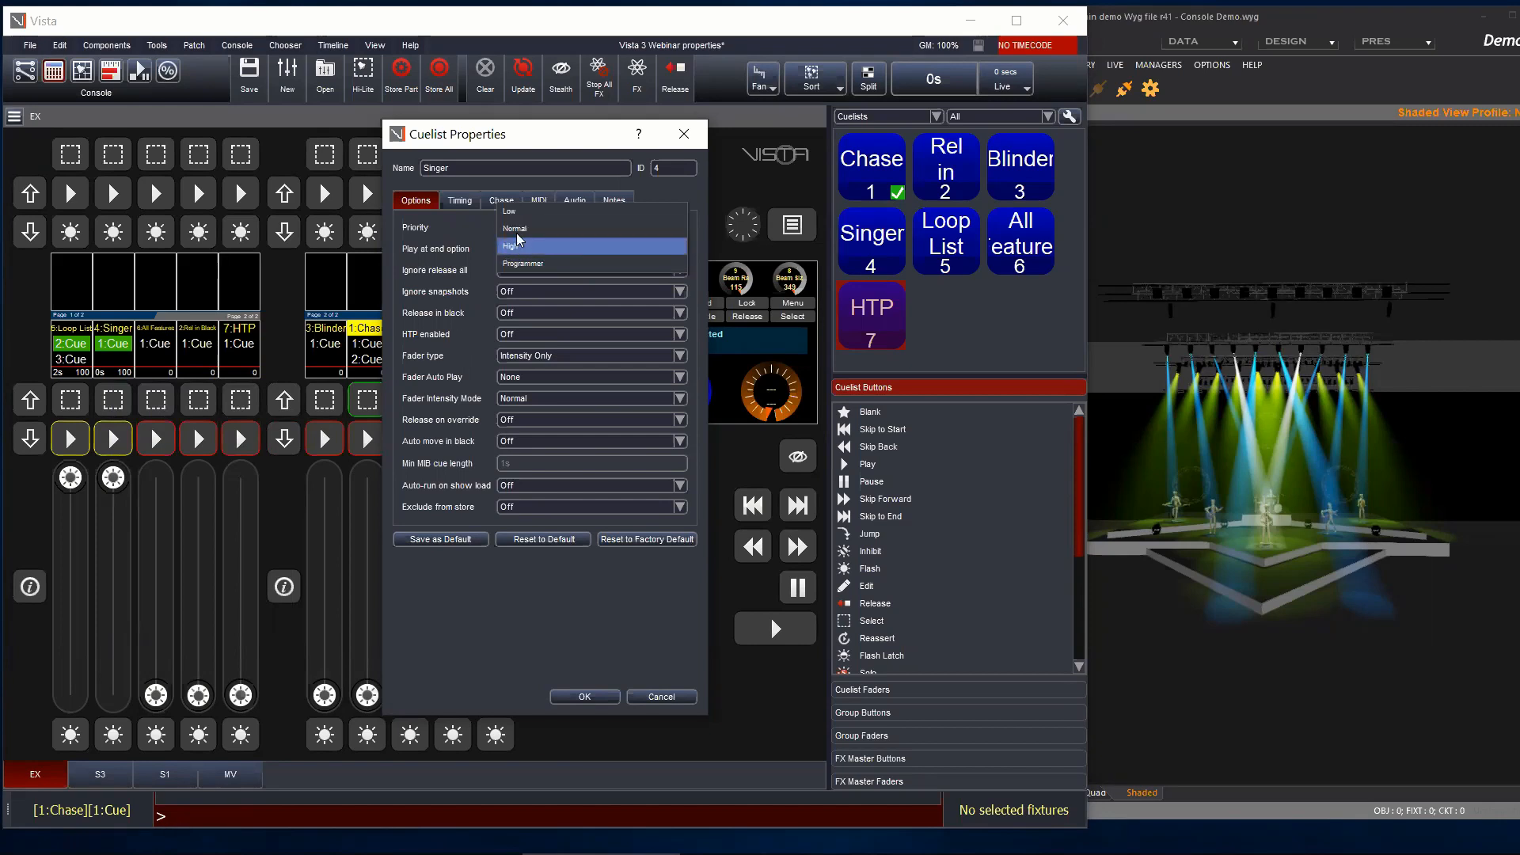
{"action": "left_click", "coordinate": [478, 228]}
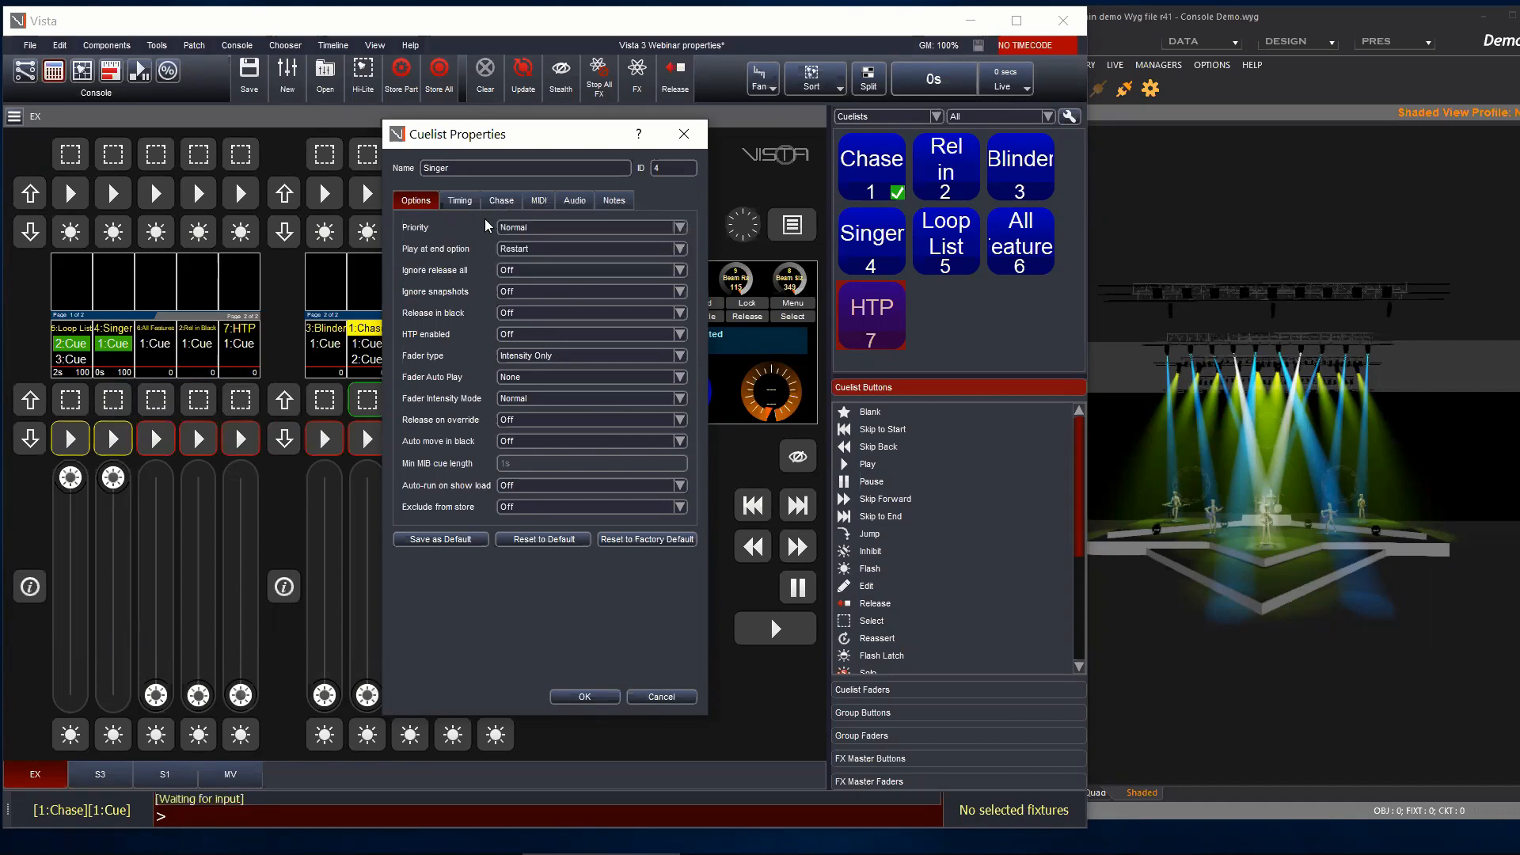
{"action": "left_click", "coordinate": [535, 226]}
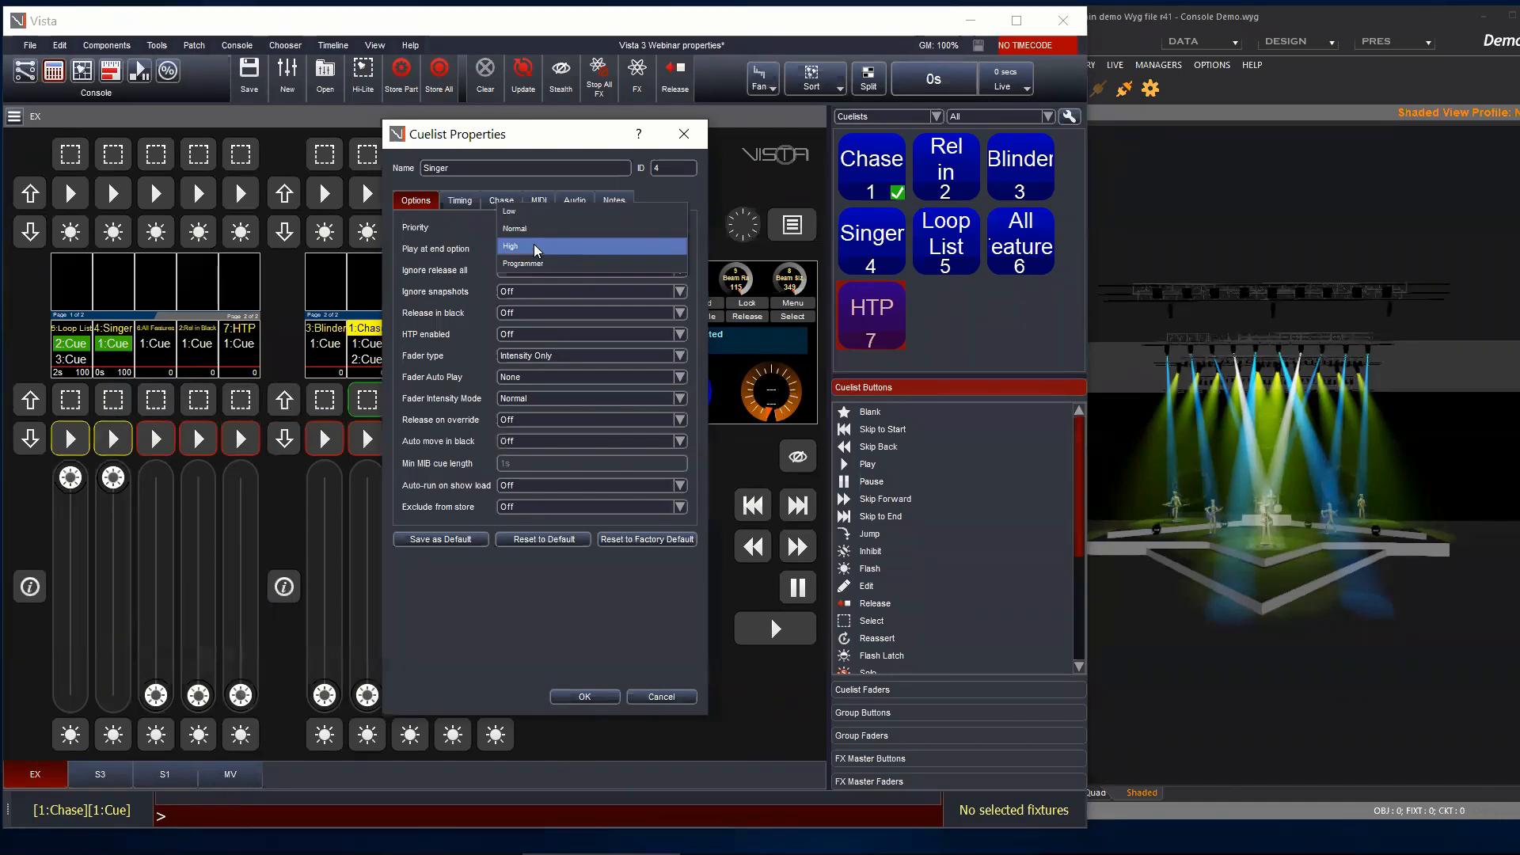
{"action": "left_click", "coordinate": [529, 247]}
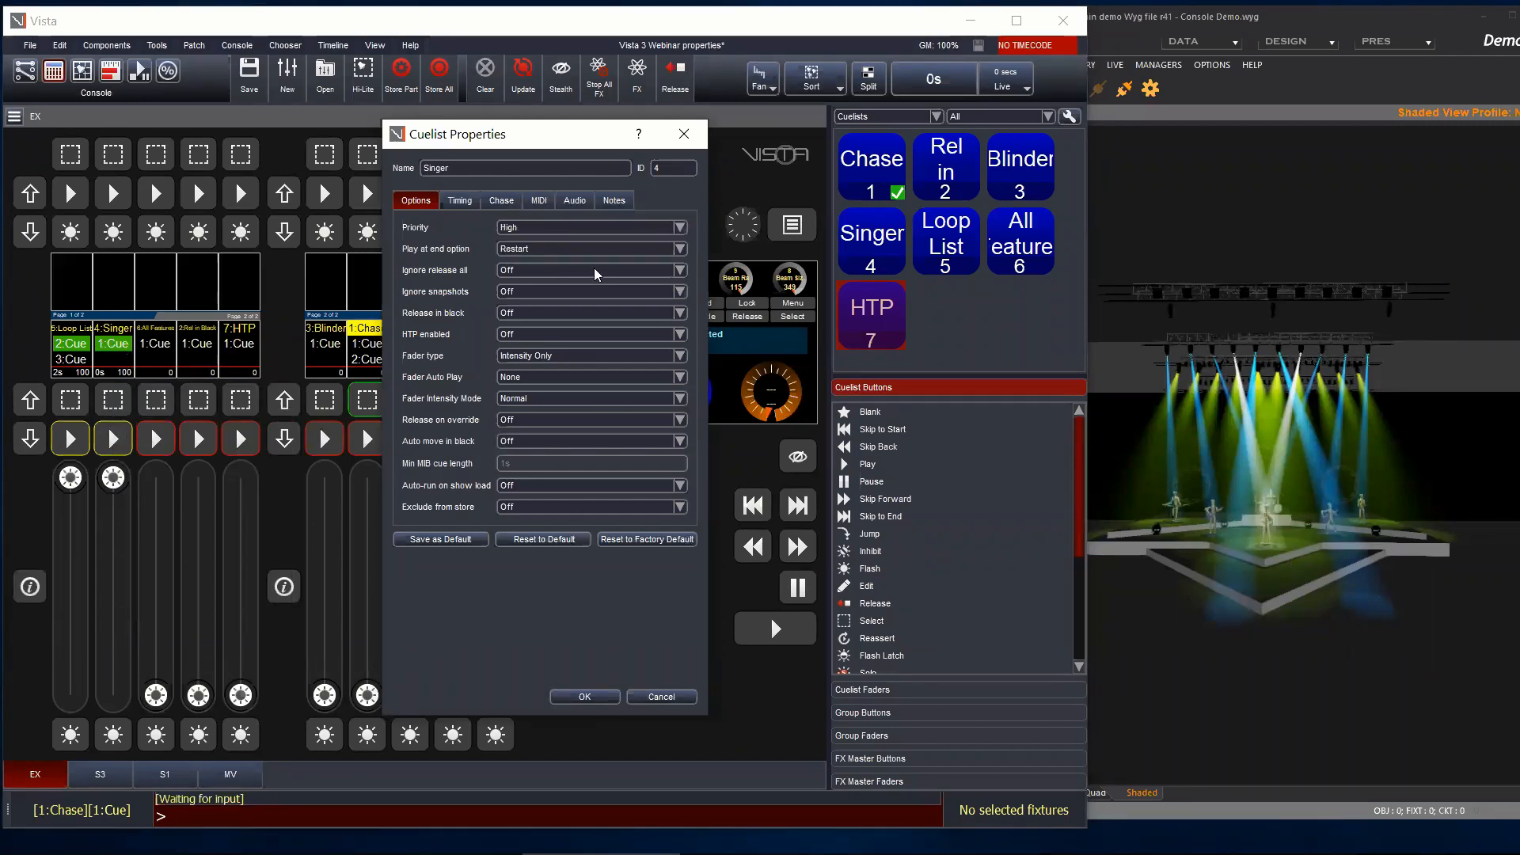
Step: Turn on Ignore release all for the Singer cuelist and confirm the properties
{"action": "left_click", "coordinate": [519, 269]}
{"action": "left_click", "coordinate": [522, 291]}
{"action": "left_click", "coordinate": [585, 696]}
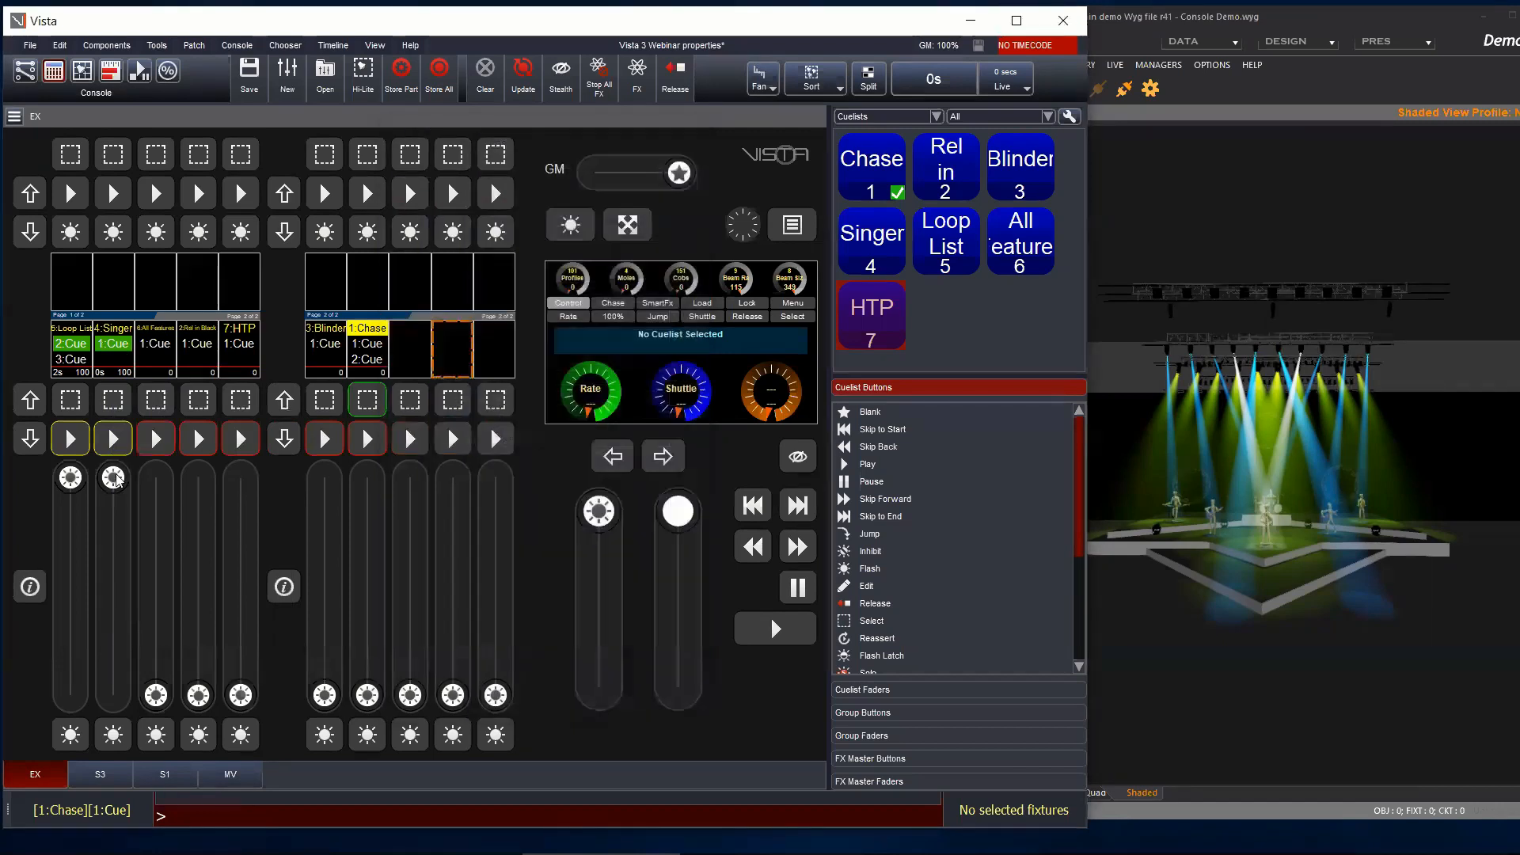
Step: Release all running cuelists, and check the Ignore release all setting in the Singer cuelist's properties
{"action": "left_click", "coordinate": [676, 78]}
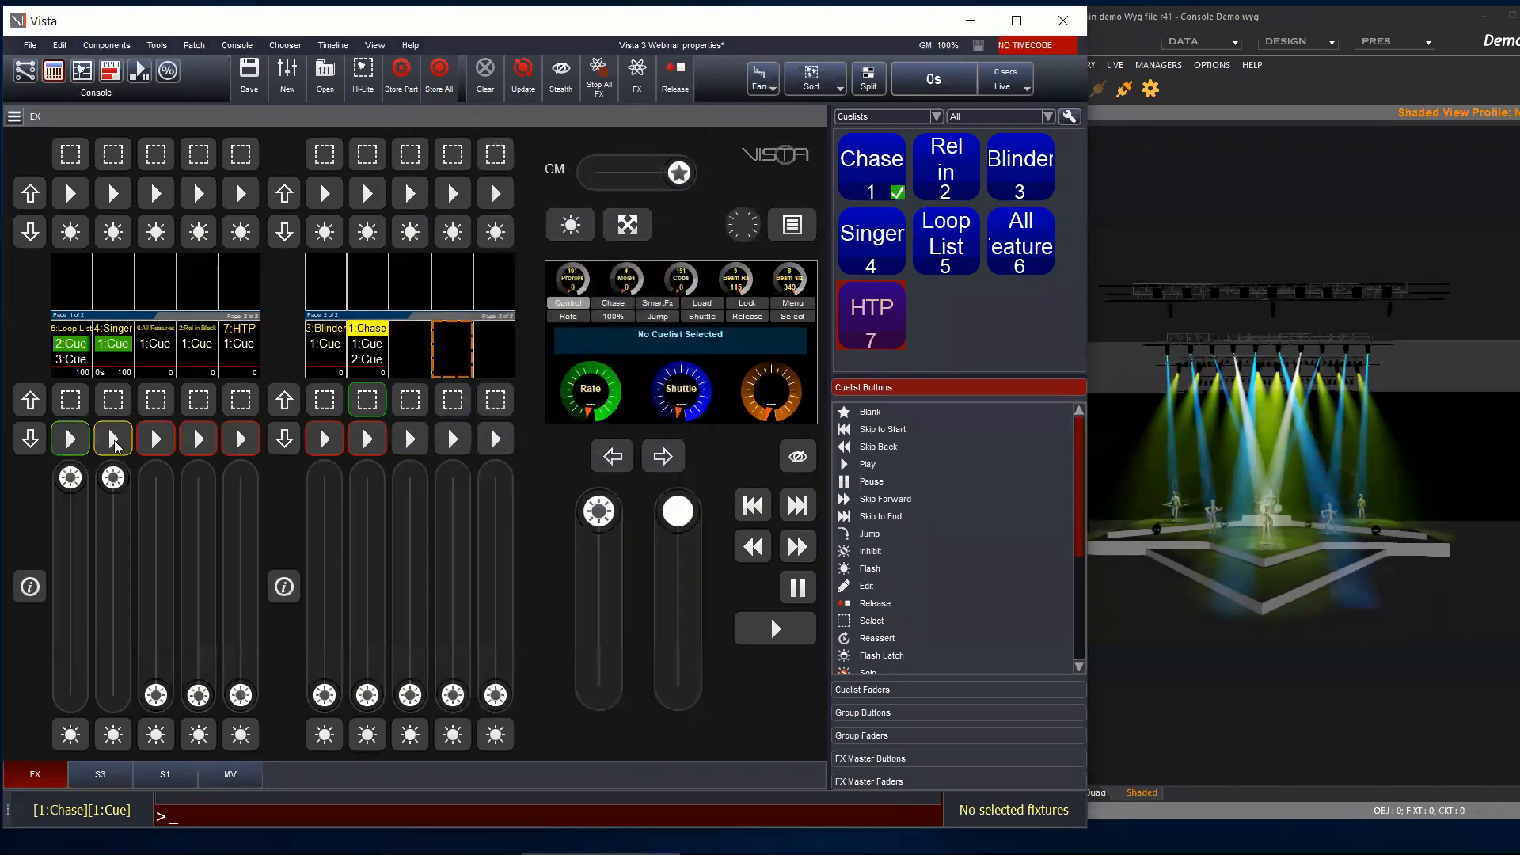
{"action": "left_click", "coordinate": [80, 342]}
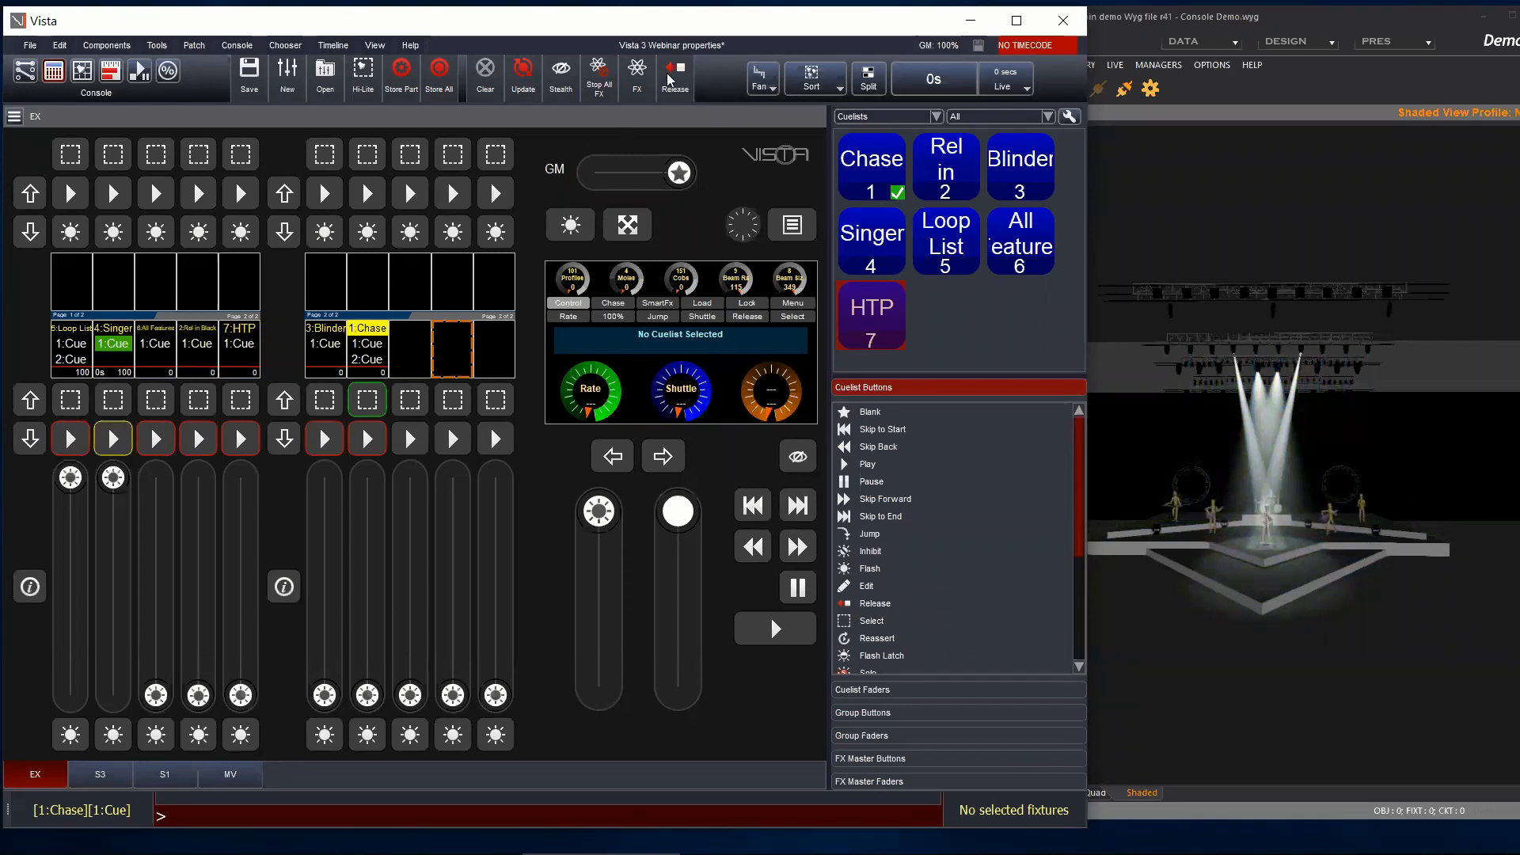
{"action": "right_click", "coordinate": [104, 335]}
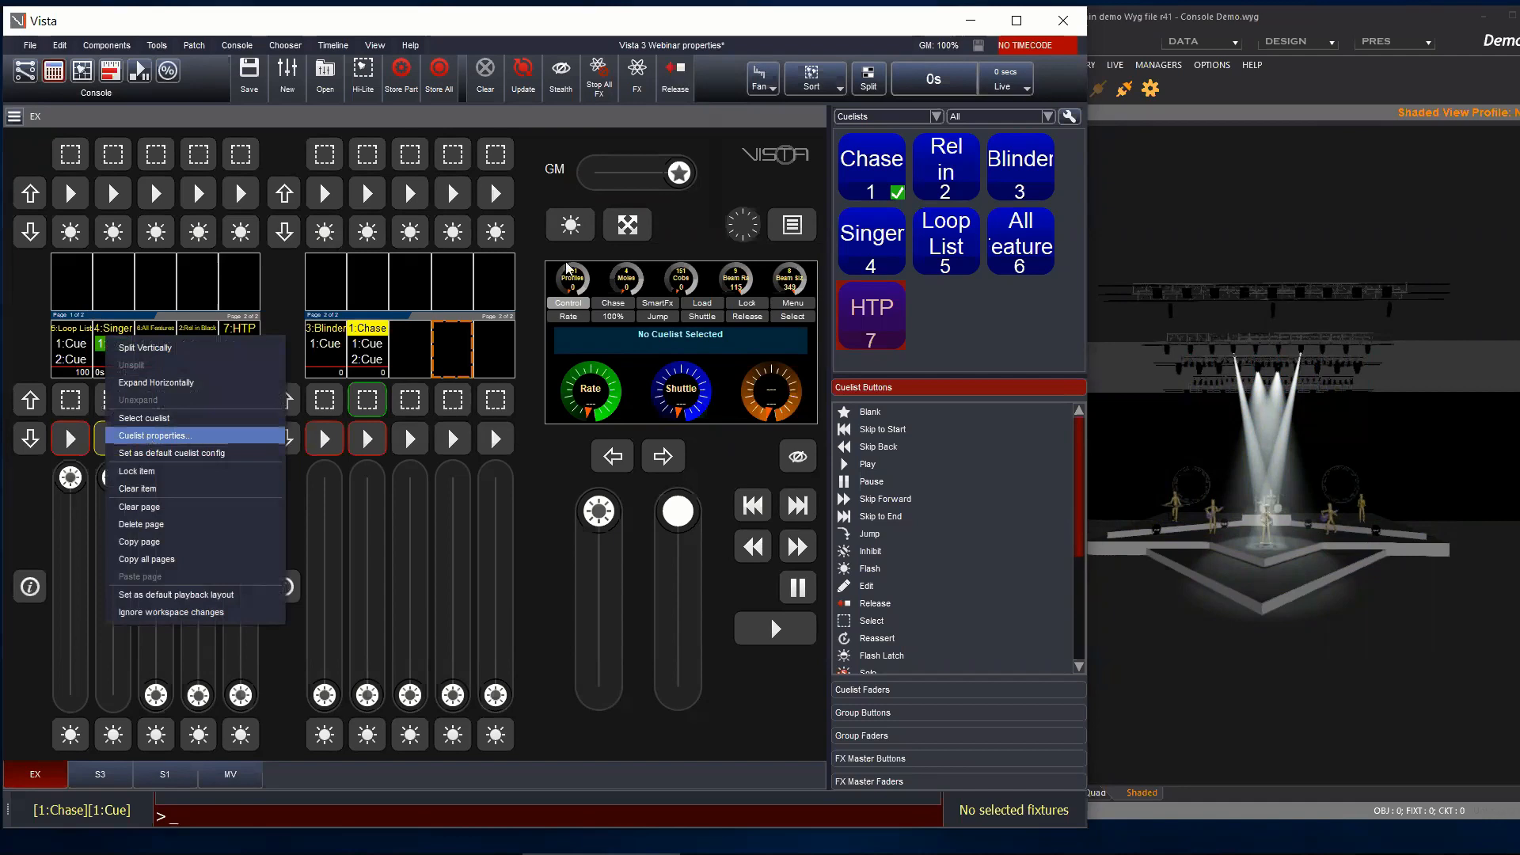
{"action": "left_click", "coordinate": [149, 437]}
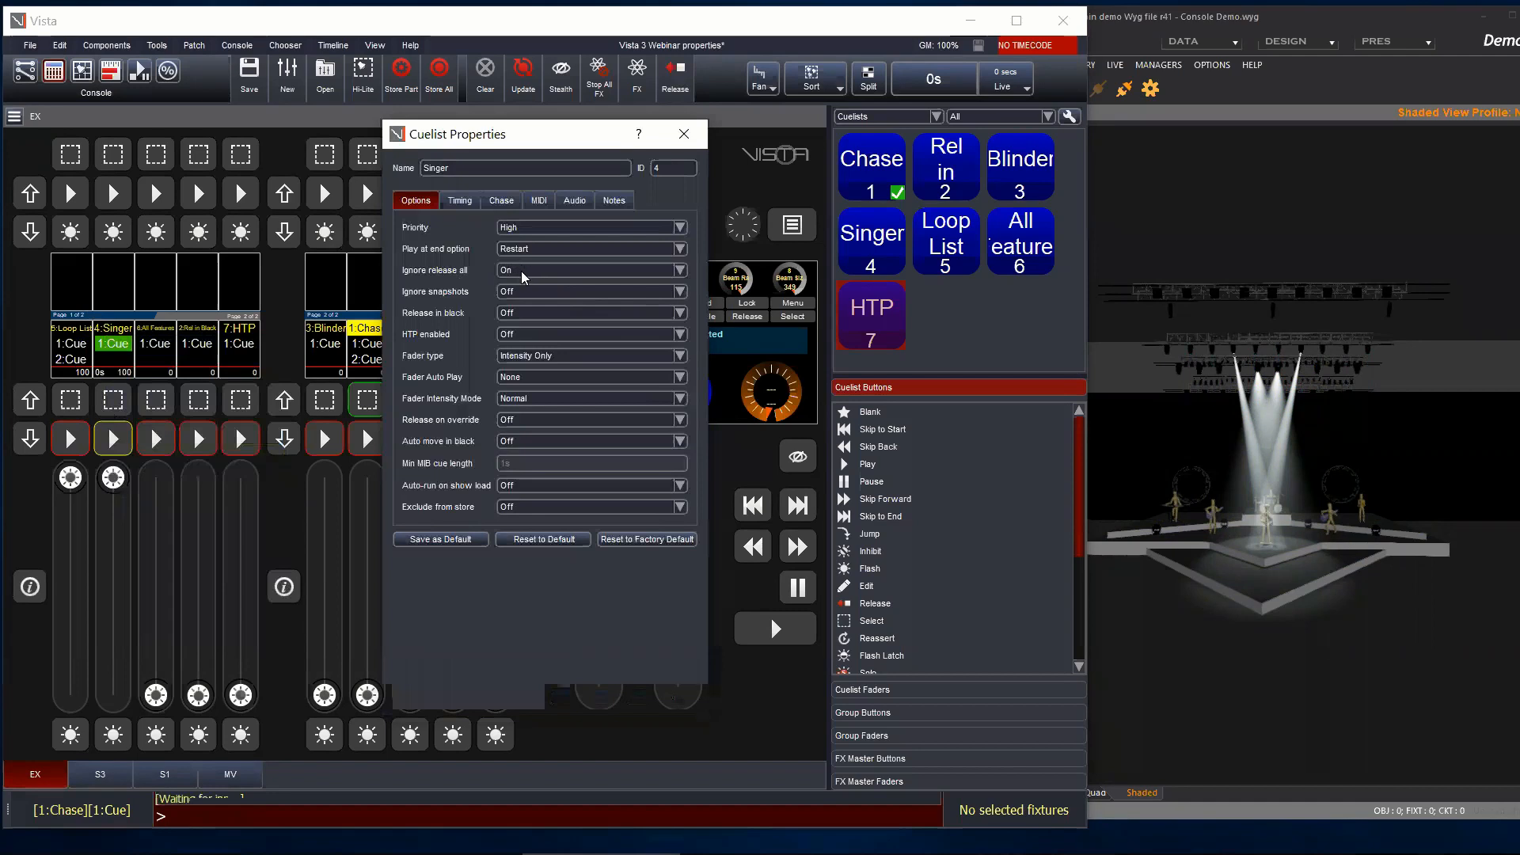
{"action": "left_click", "coordinate": [588, 701]}
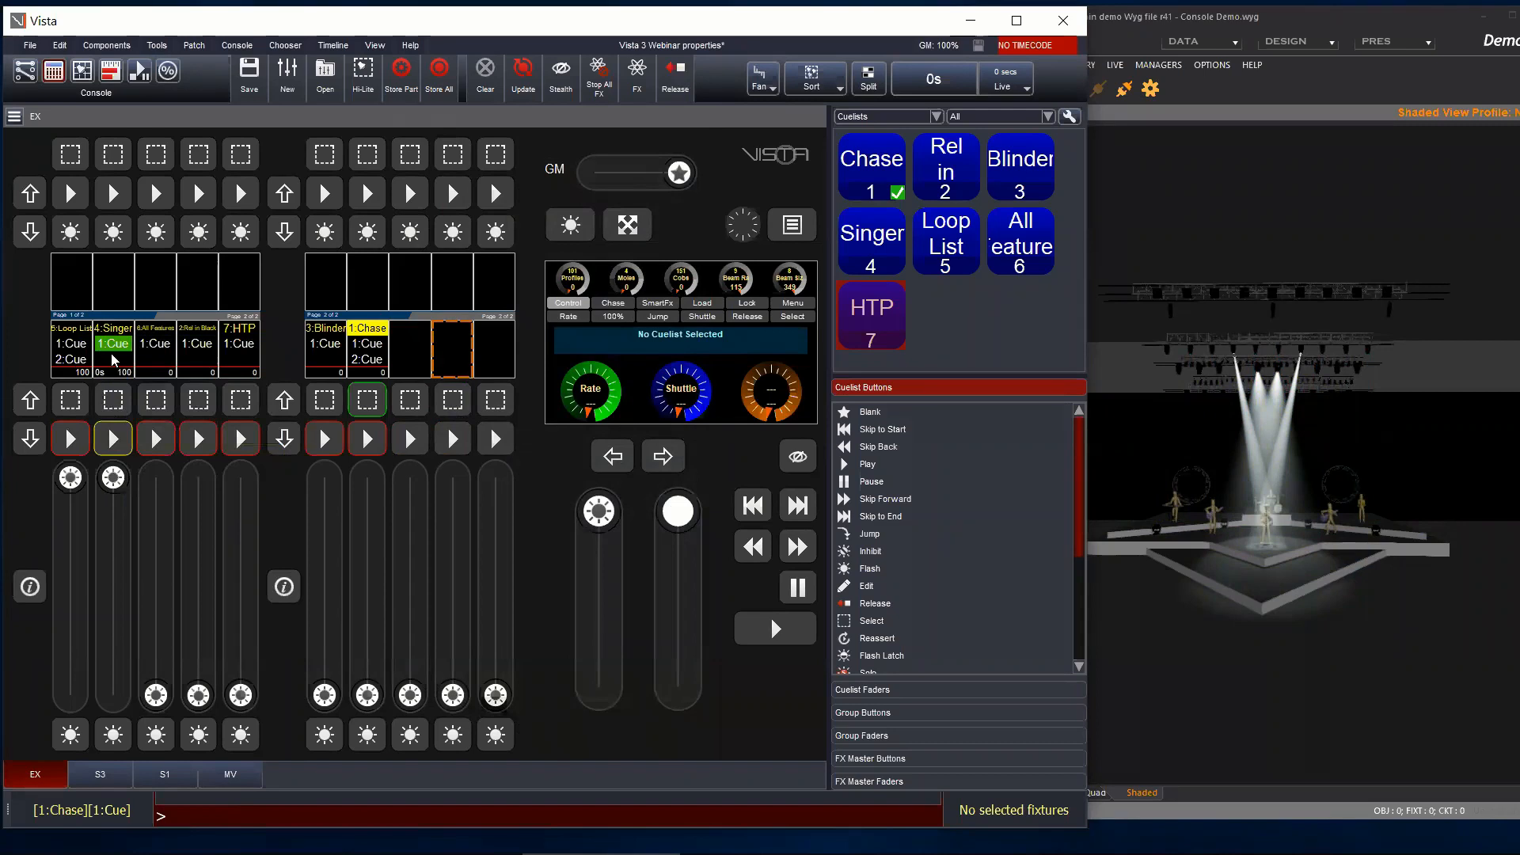
Step: Release the Singer cuelist individually from its own playback and play it again
{"action": "key", "text": "shift"}
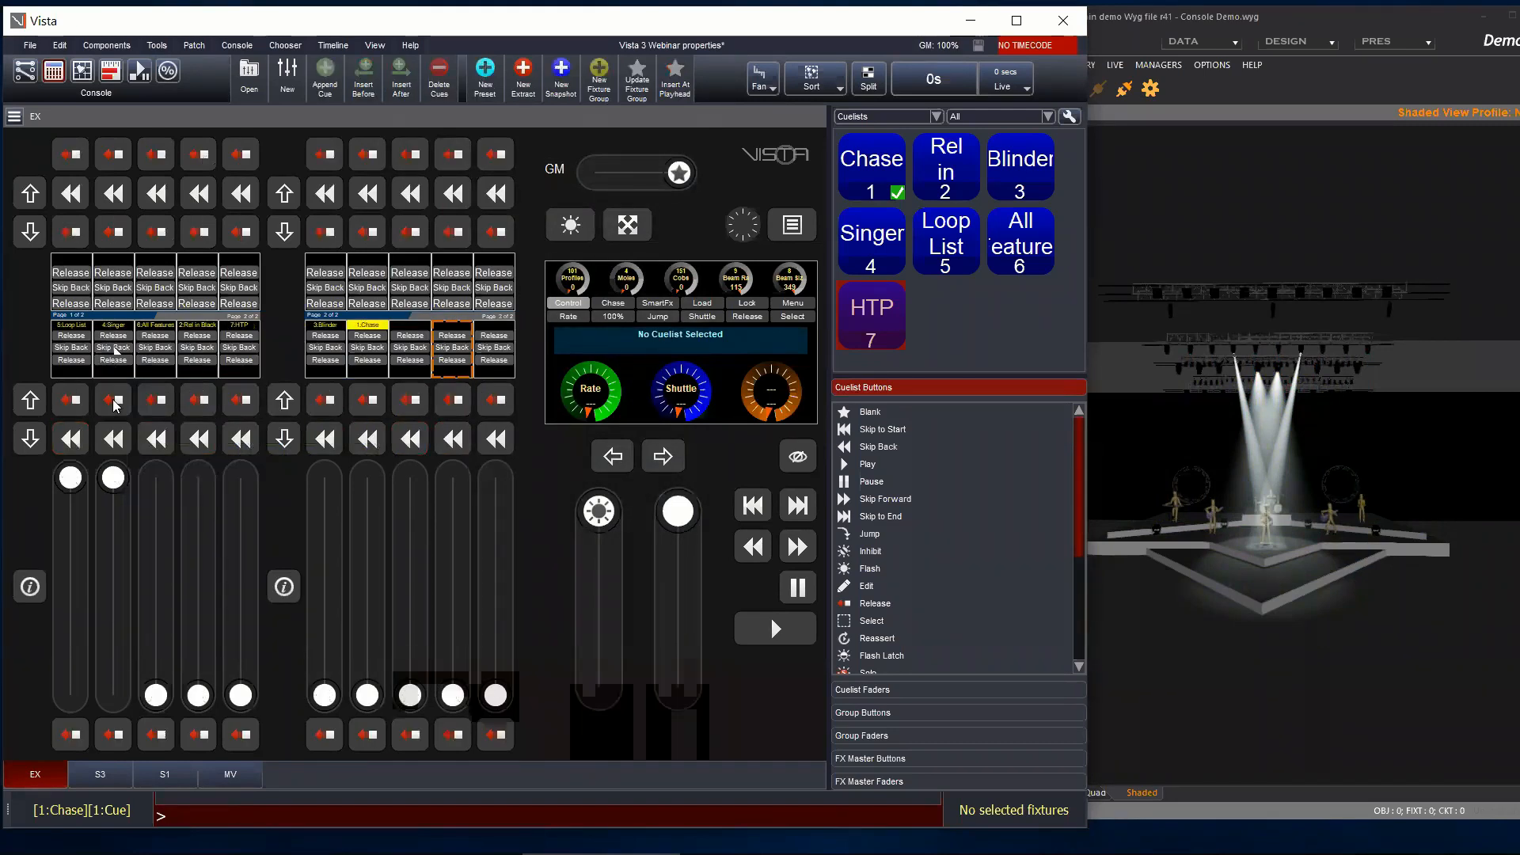
{"action": "left_click", "coordinate": [113, 400], "text": "shift"}
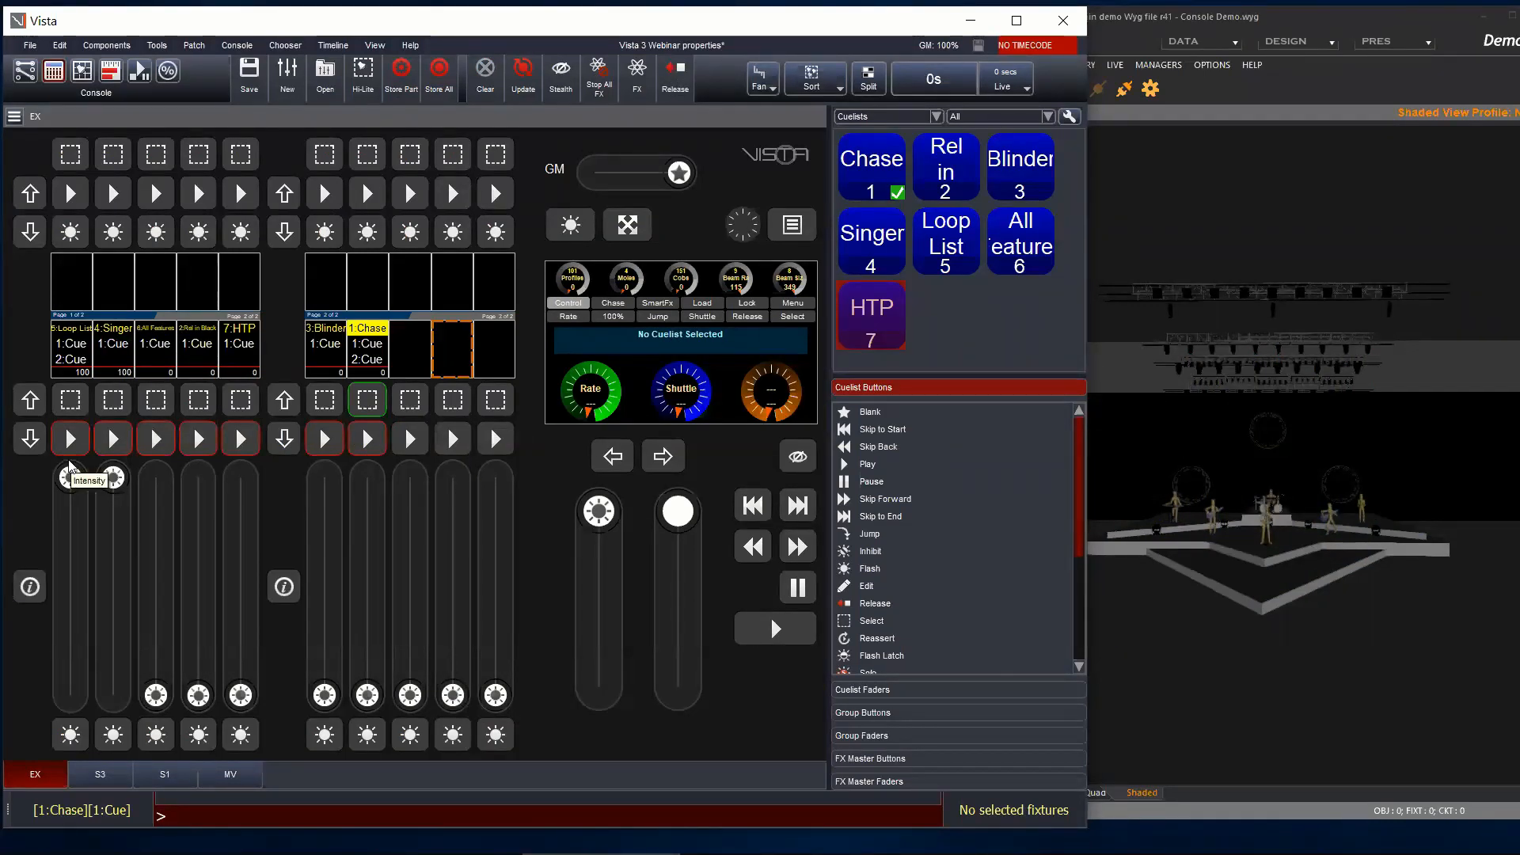
{"action": "right_click", "coordinate": [121, 347]}
{"action": "left_click", "coordinate": [113, 348]}
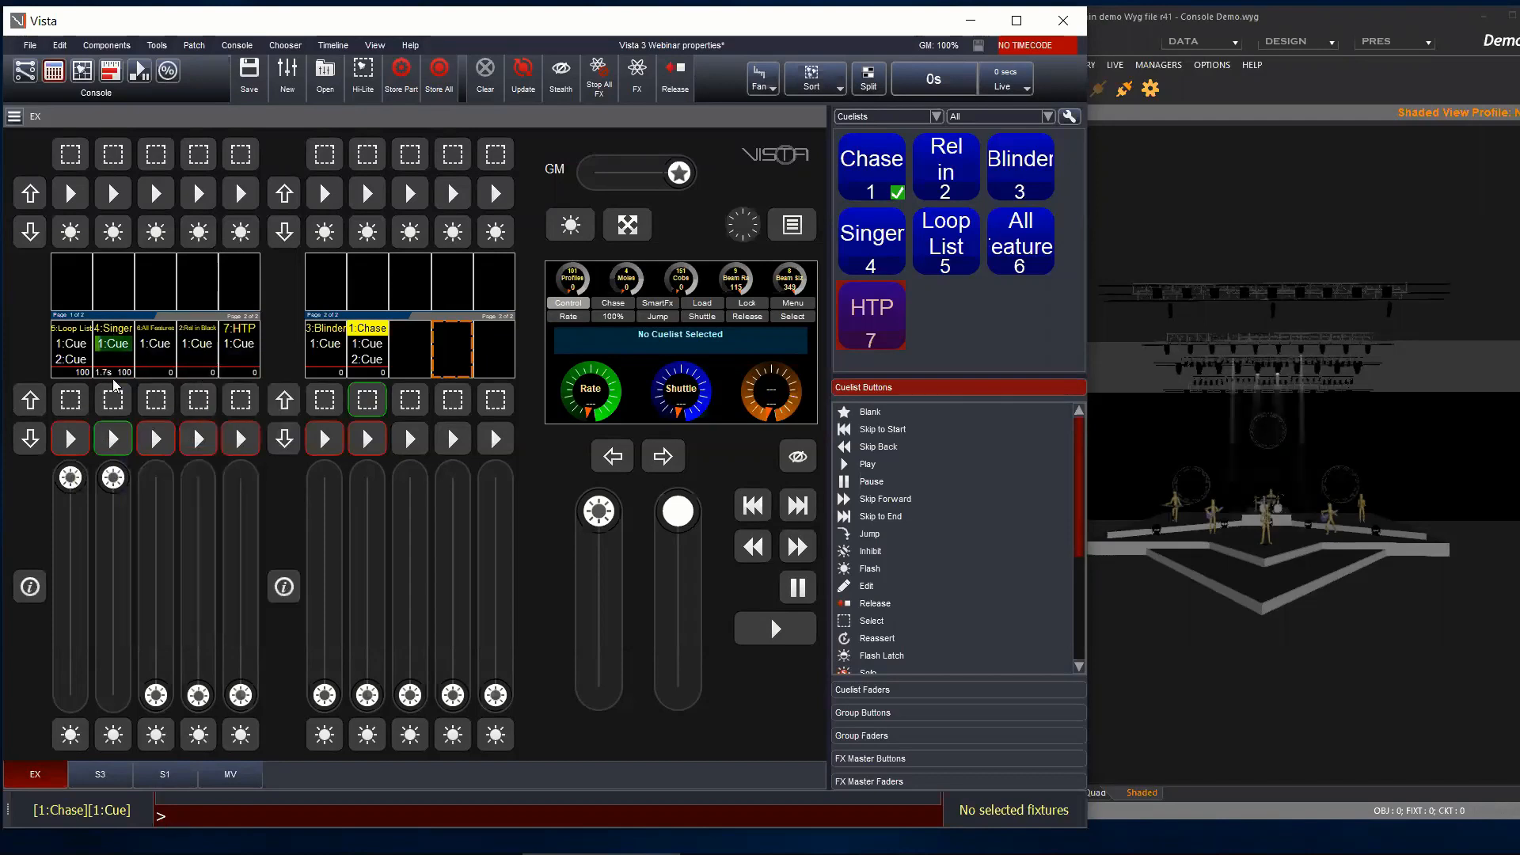
Step: Set the Singer cuelist's Ignore release all to Off and Ignore snapshots to On
{"action": "right_click", "coordinate": [115, 354]}
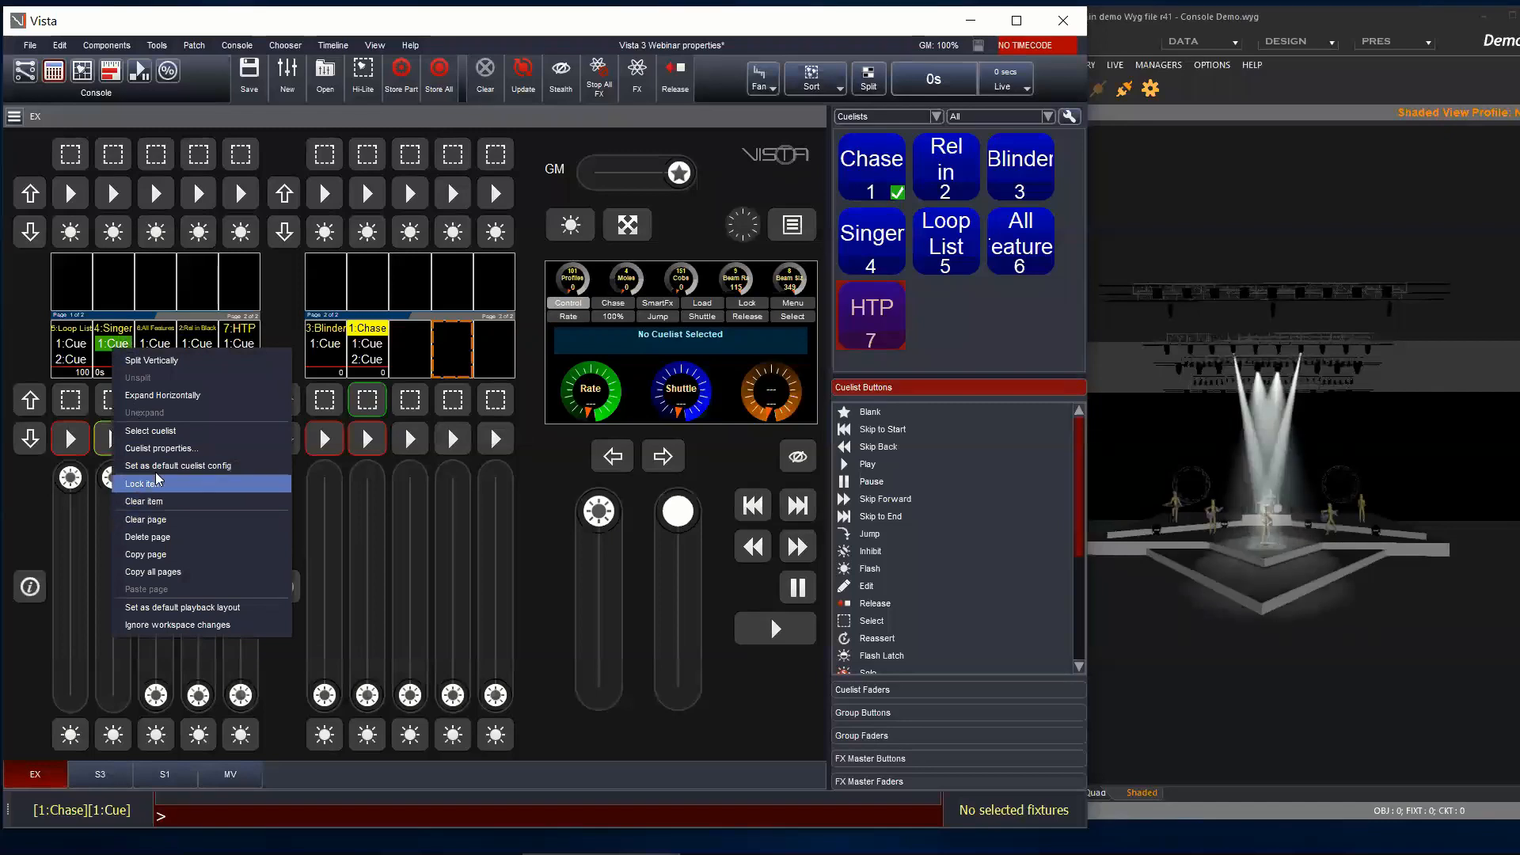
{"action": "left_click", "coordinate": [157, 449]}
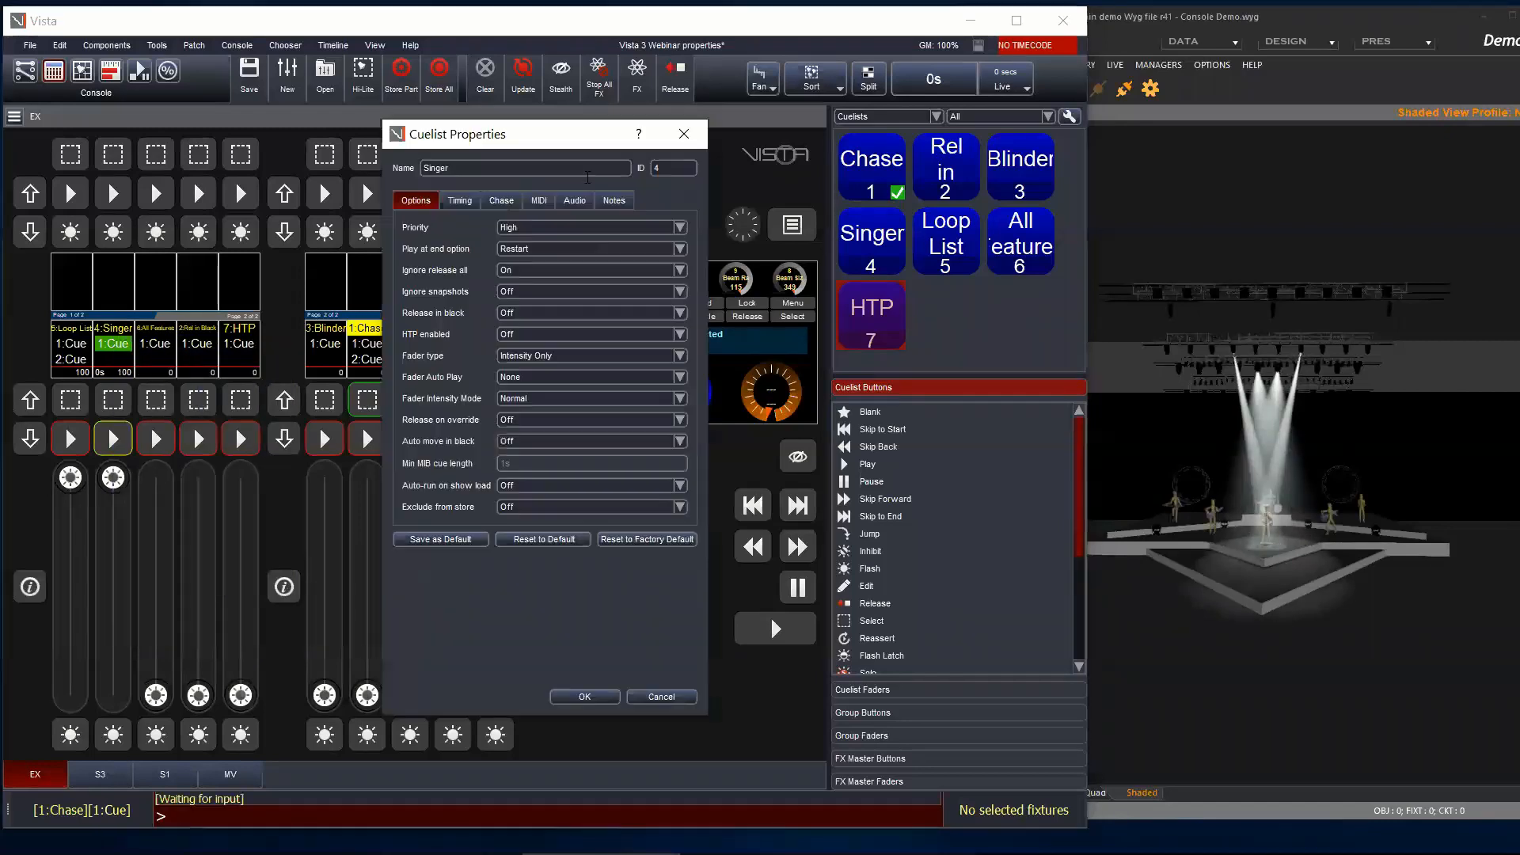
{"action": "left_click", "coordinate": [531, 269]}
{"action": "left_click", "coordinate": [523, 258]}
{"action": "left_click", "coordinate": [535, 291]}
{"action": "left_click", "coordinate": [532, 305]}
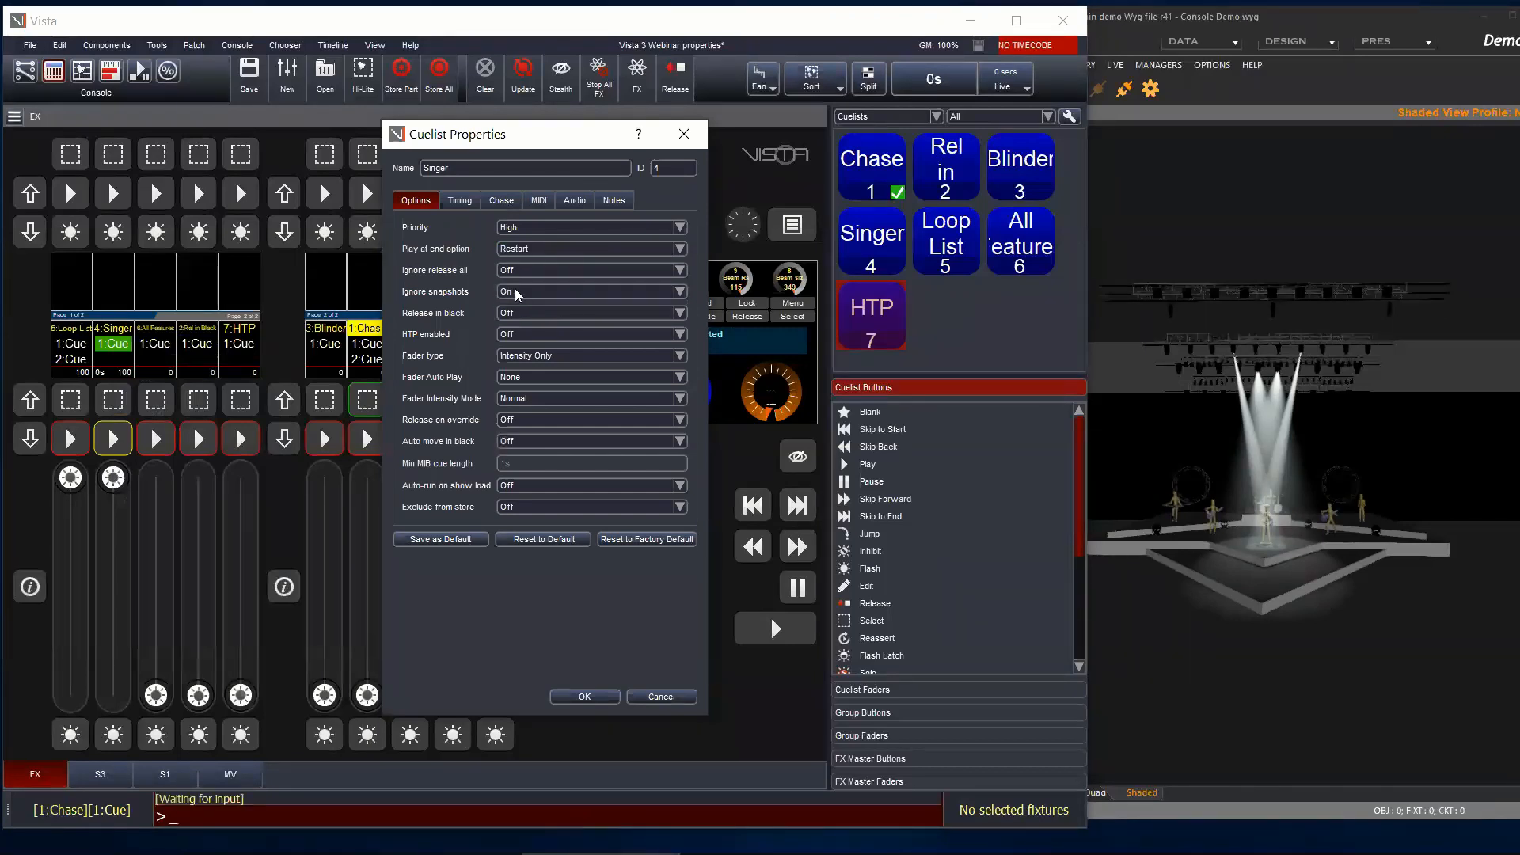
{"action": "left_click", "coordinate": [571, 695]}
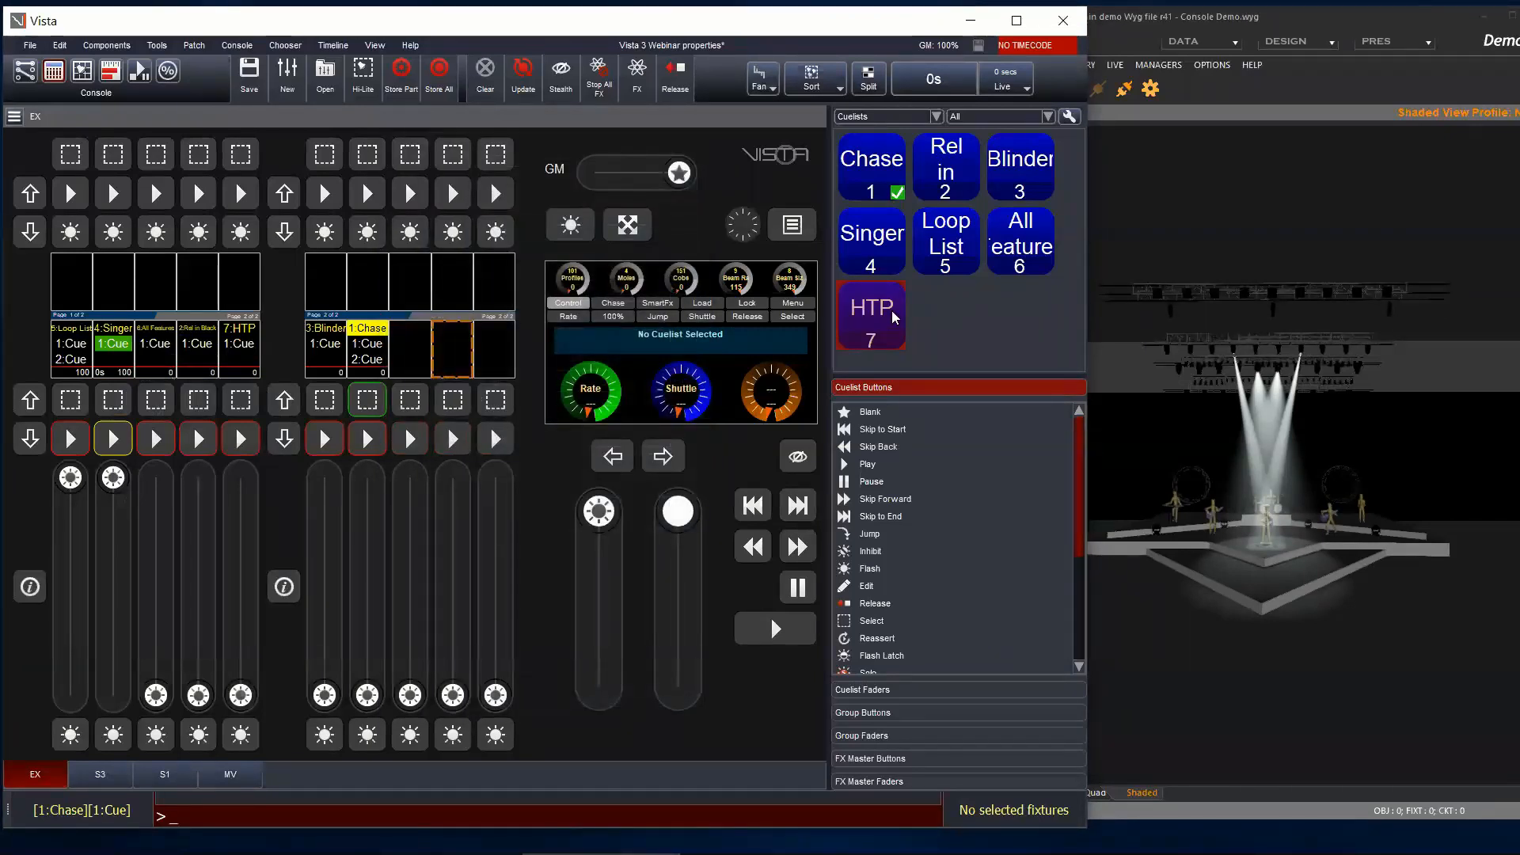
Step: Show the snapshots in the chooser, and review the recording options for a new snapshot without creating it
{"action": "left_click", "coordinate": [936, 117]}
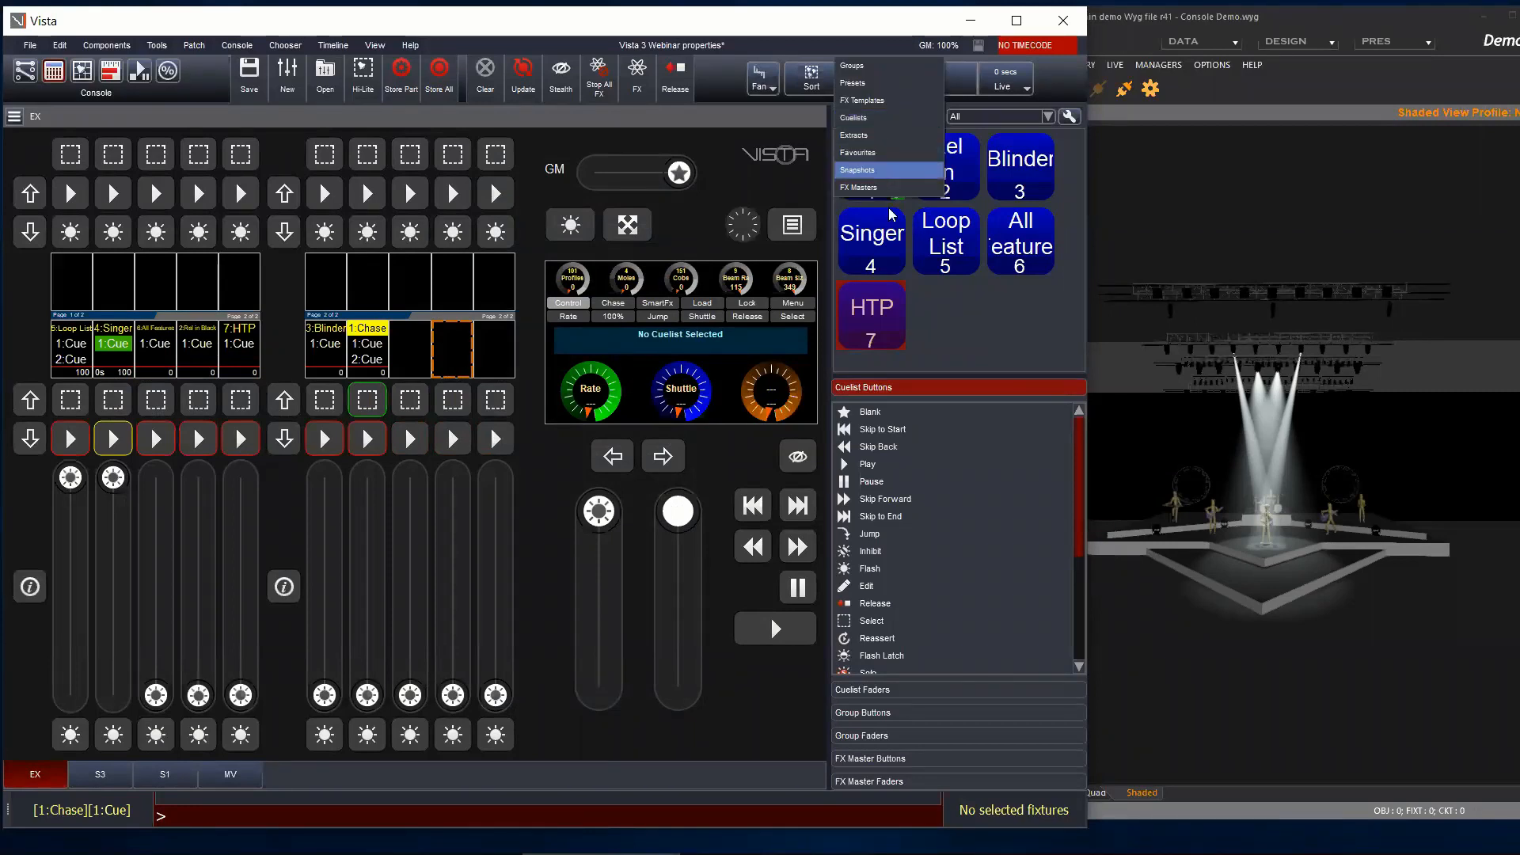
{"action": "left_click", "coordinate": [879, 172]}
{"action": "right_click", "coordinate": [927, 309]}
{"action": "left_click", "coordinate": [941, 319]}
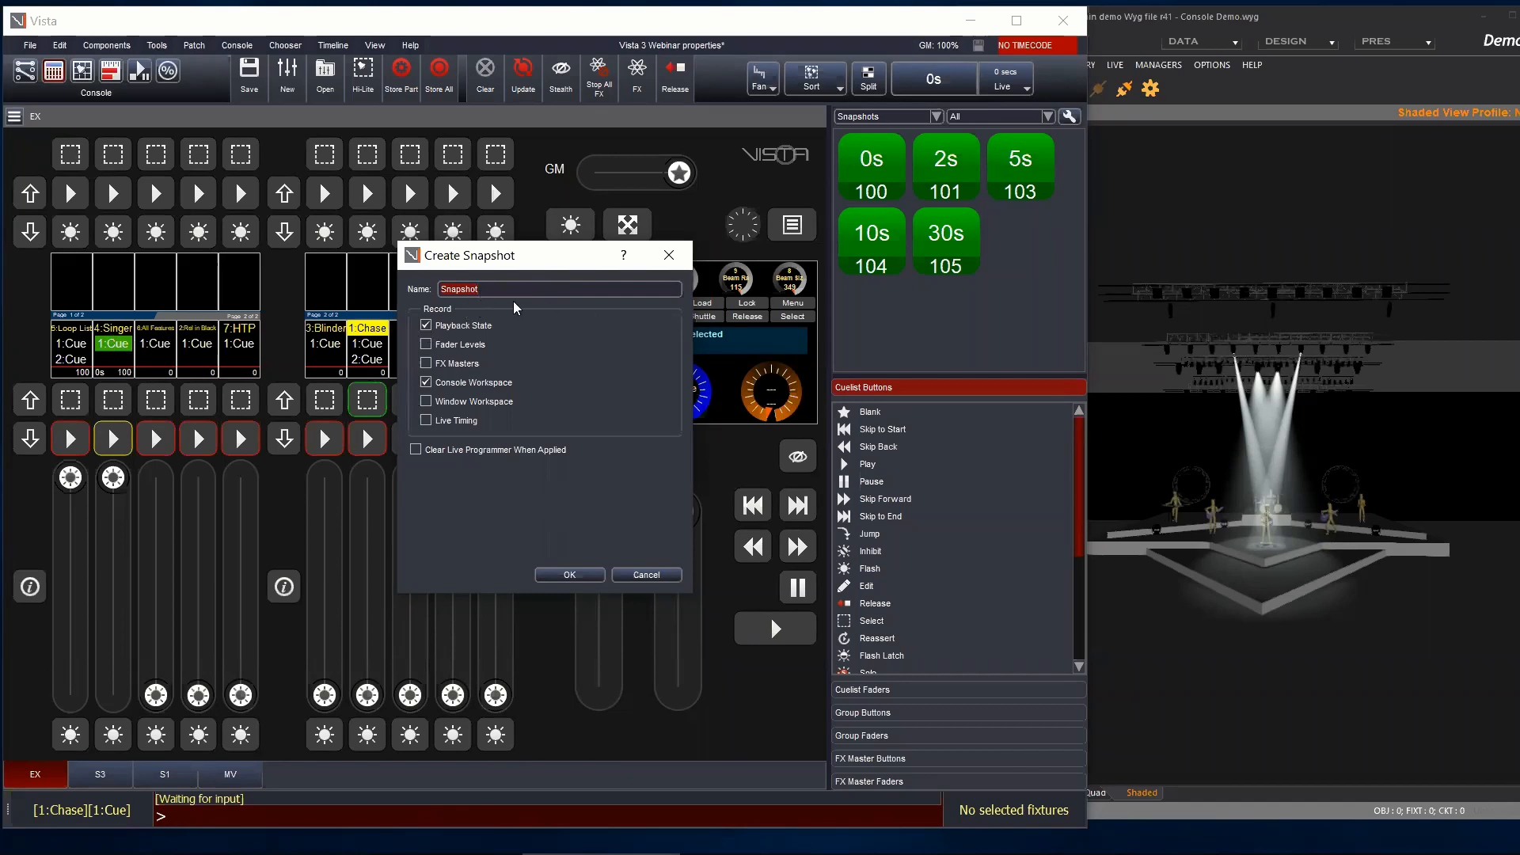
{"action": "left_click", "coordinate": [640, 578]}
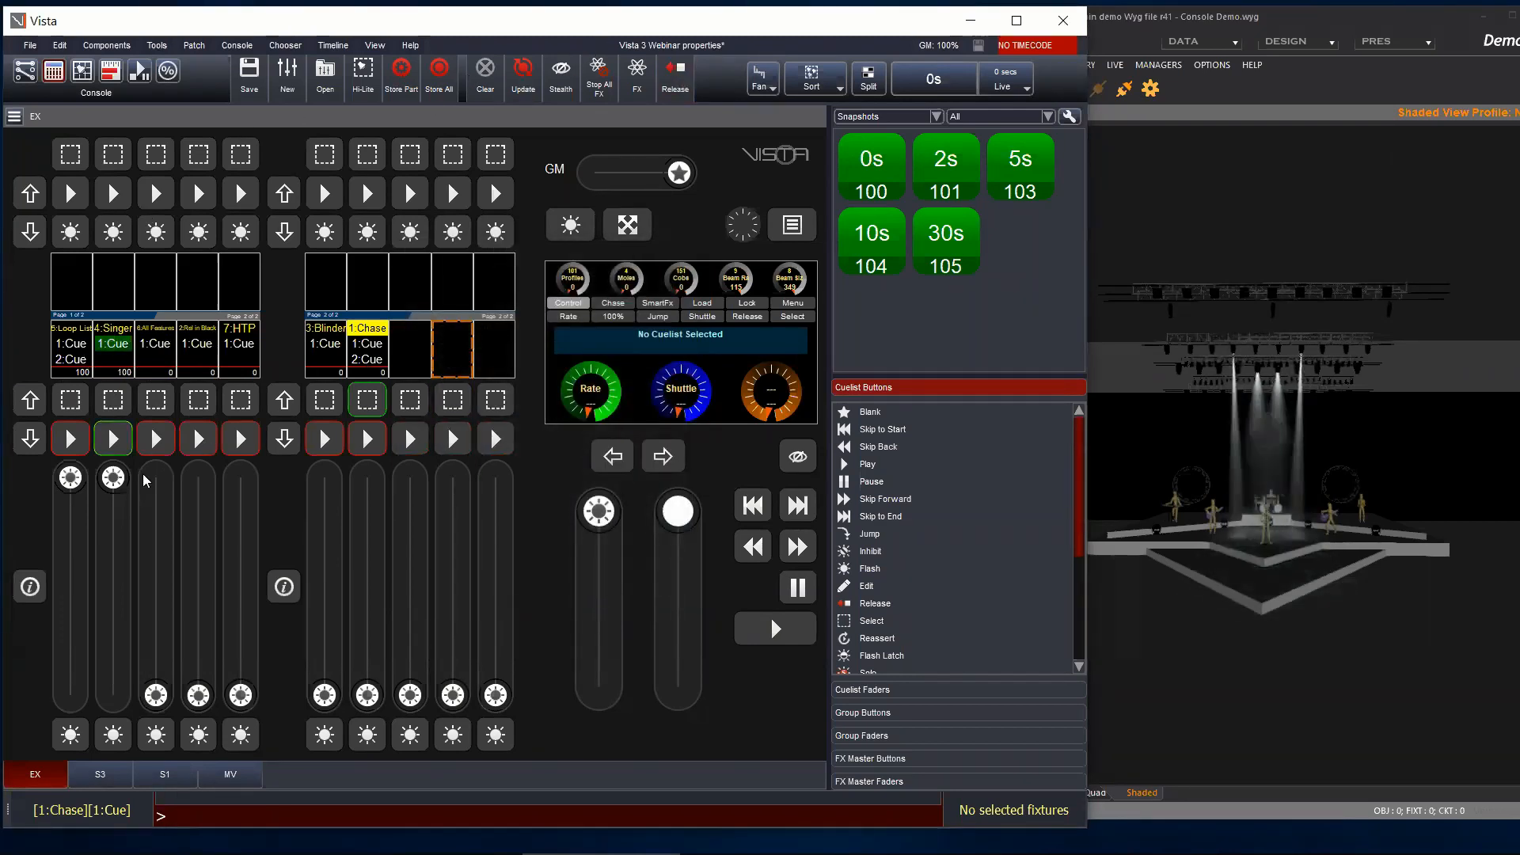
Step: Play cue 1 of the Loop List cuelist and create a snapshot that records only the Playback State
{"action": "left_click", "coordinate": [63, 442]}
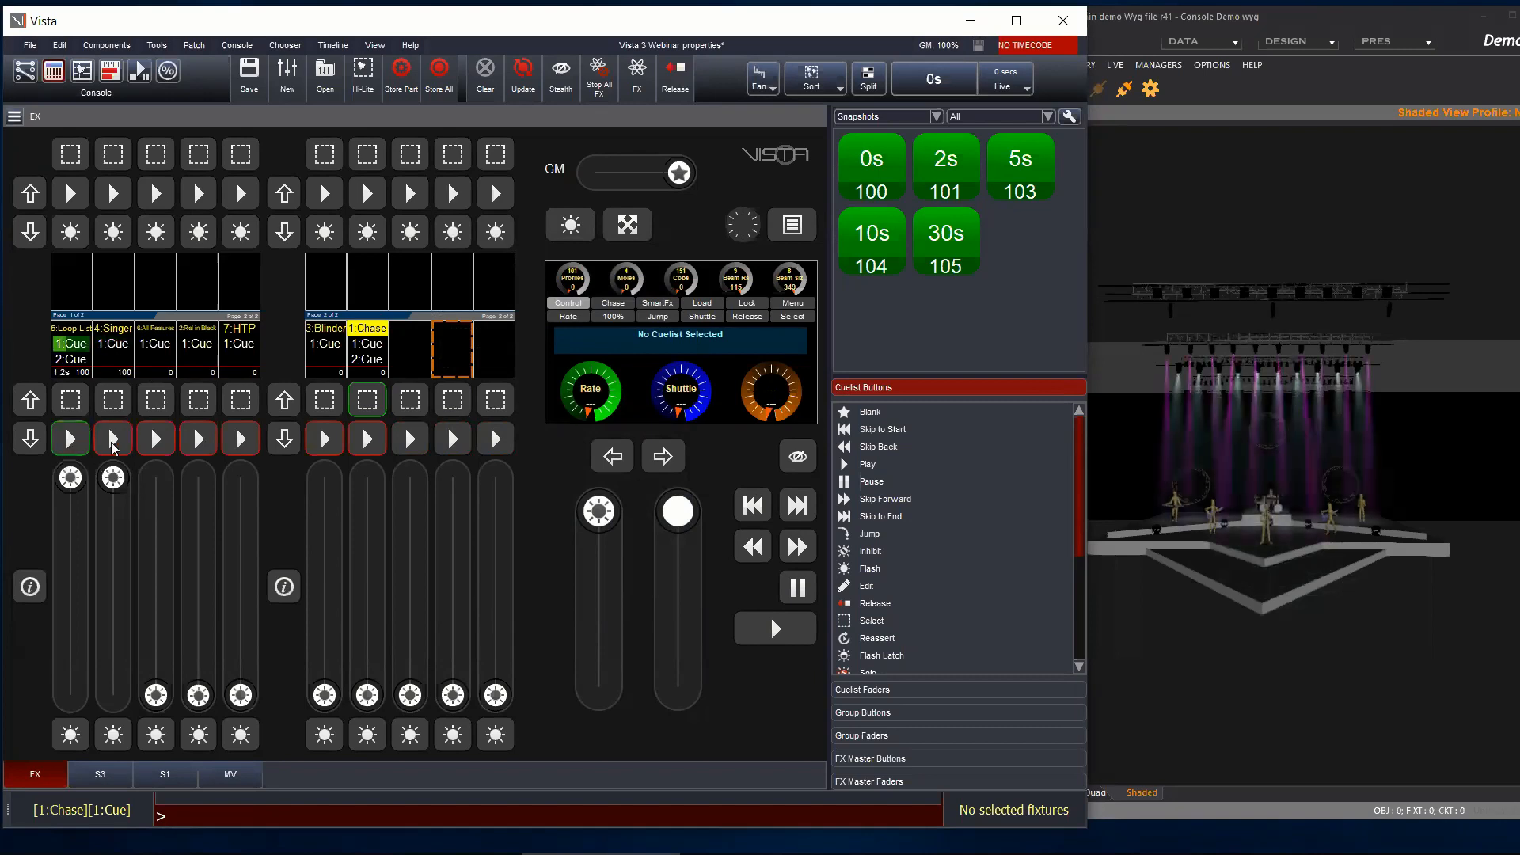
{"action": "right_click", "coordinate": [894, 300]}
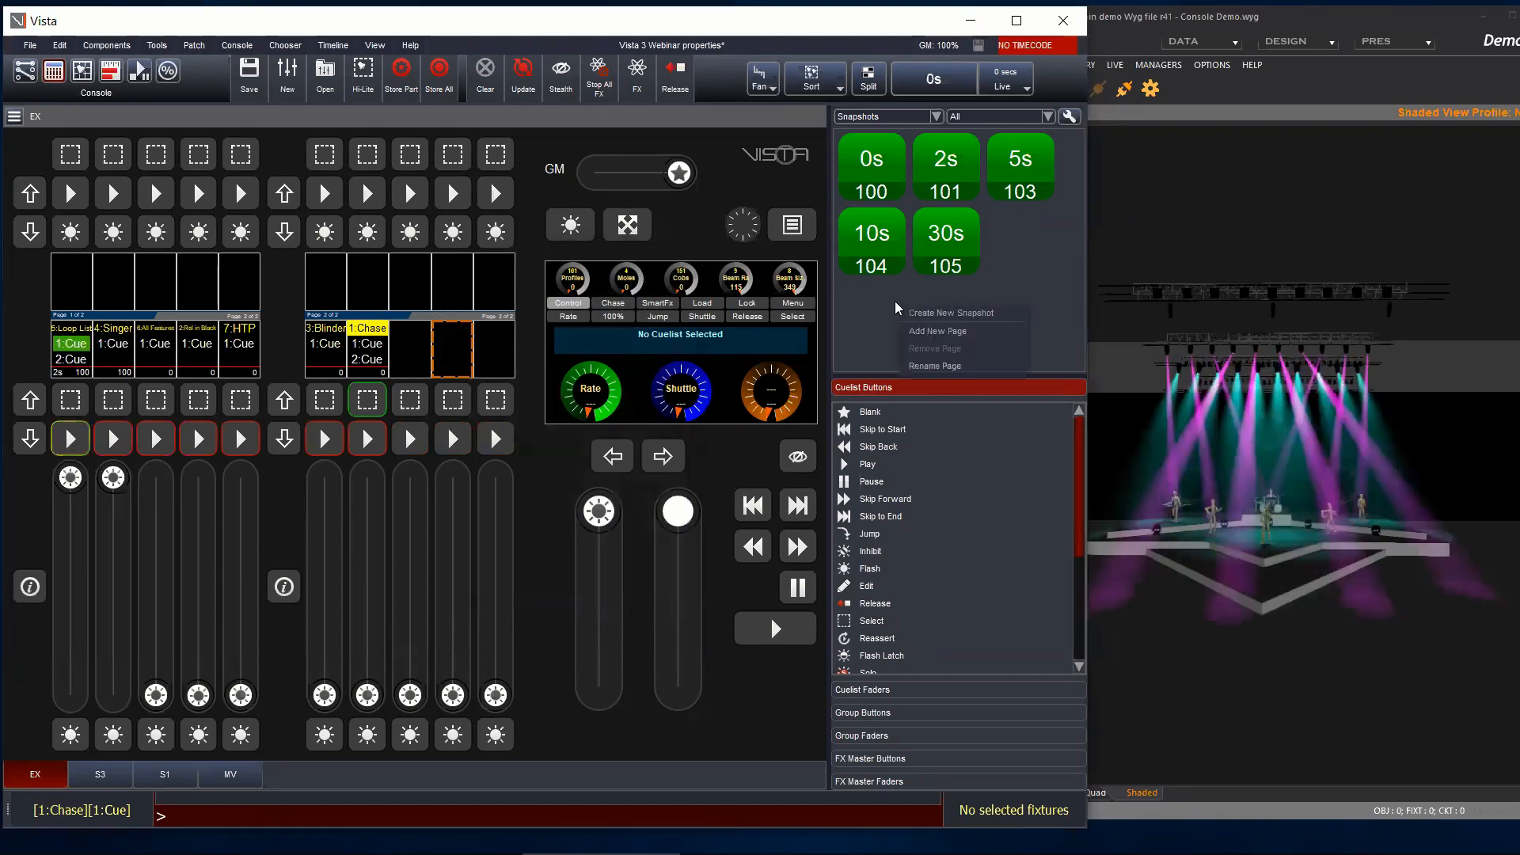
{"action": "left_click", "coordinate": [950, 312]}
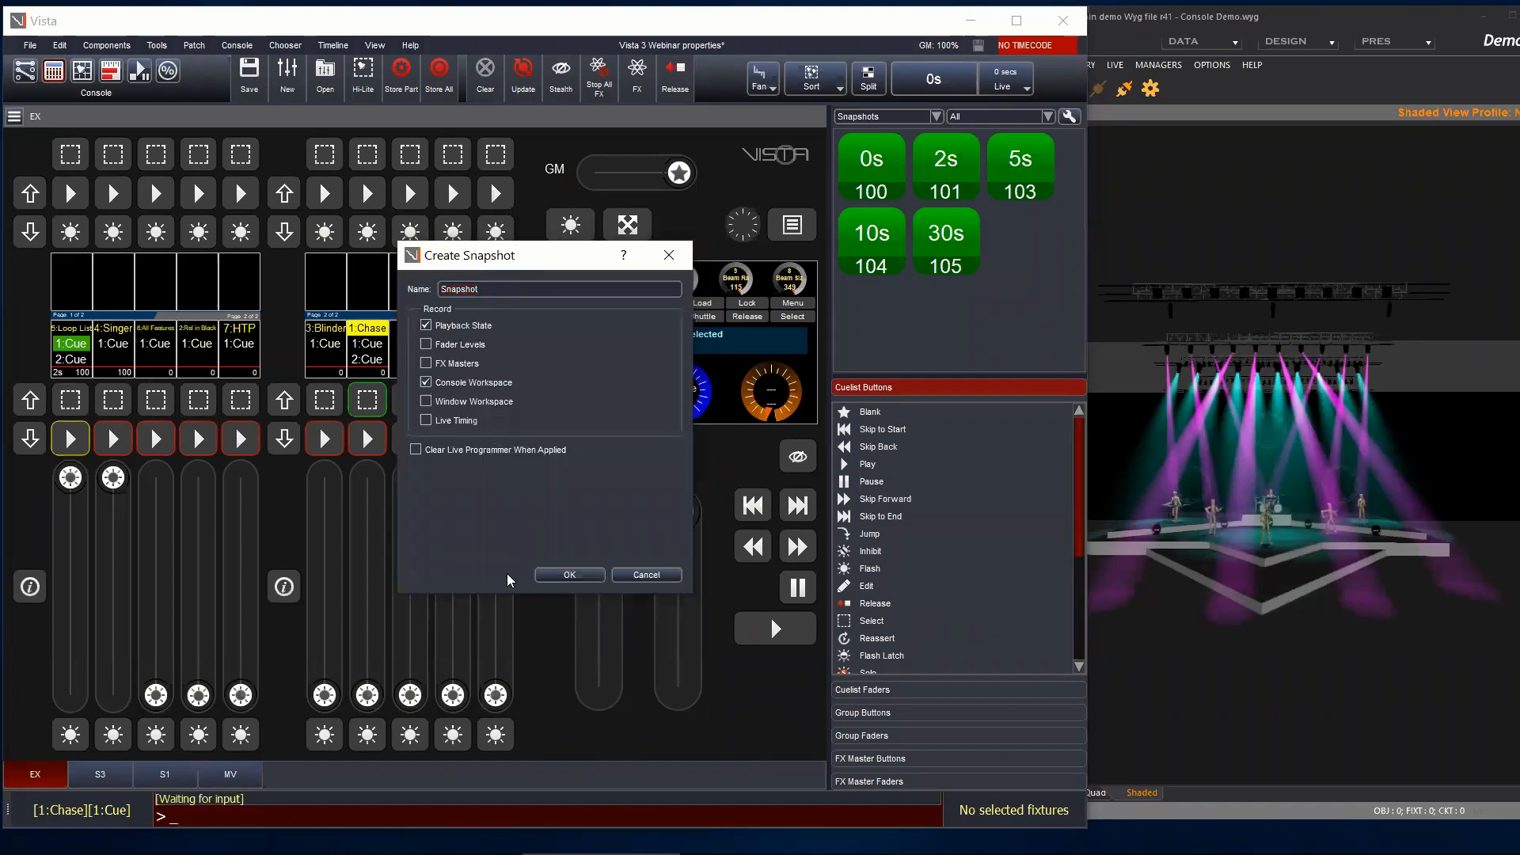
{"action": "left_click", "coordinate": [426, 383]}
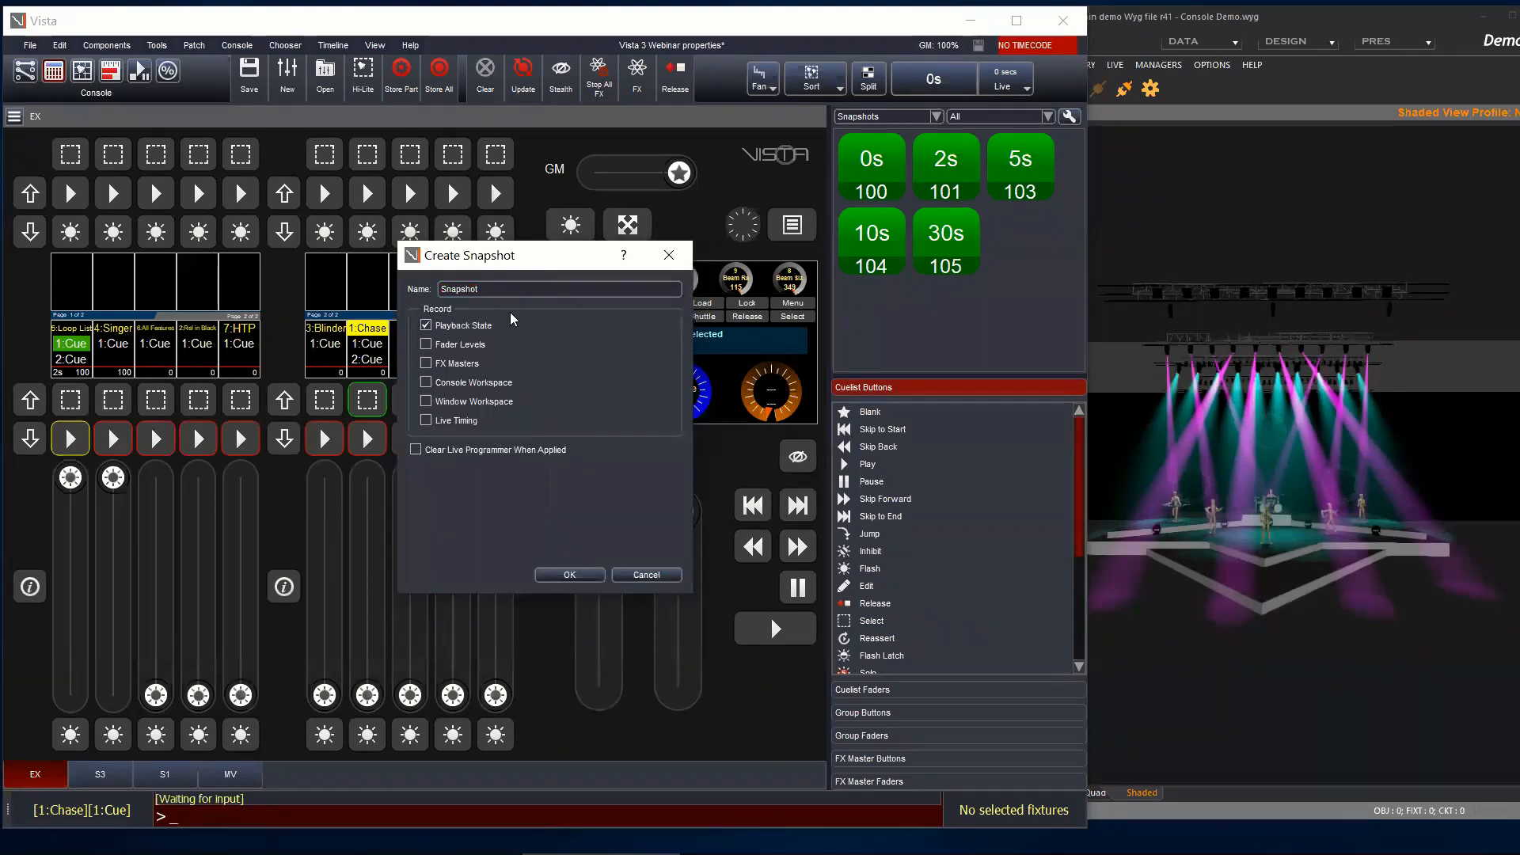
{"action": "left_click", "coordinate": [569, 575]}
Step: Play the Singer cuelist and set its Ignore snapshots property to Off
{"action": "left_click", "coordinate": [112, 441]}
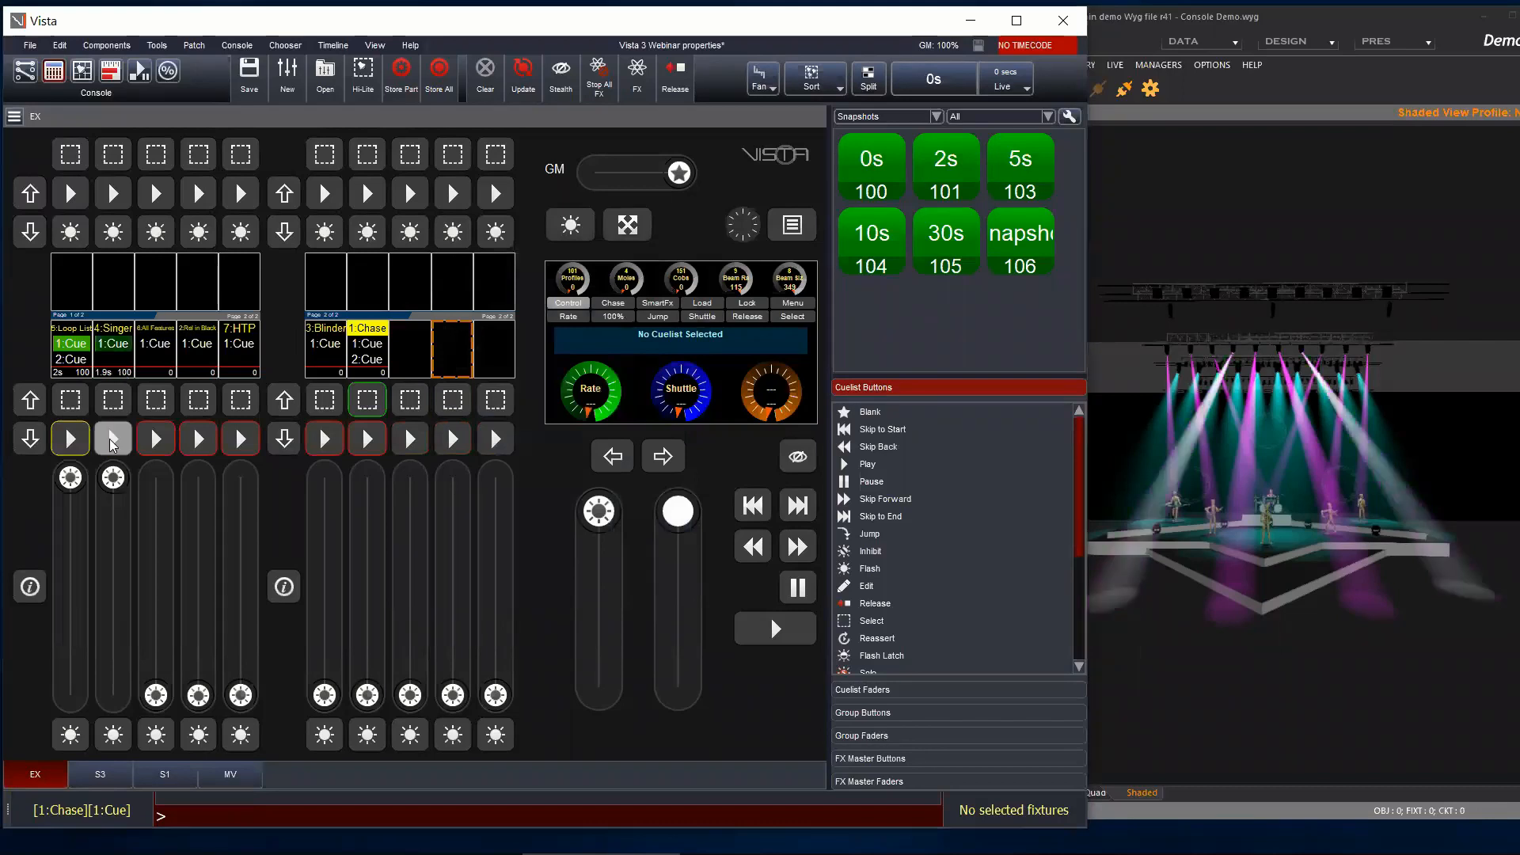
{"action": "right_click", "coordinate": [113, 343]}
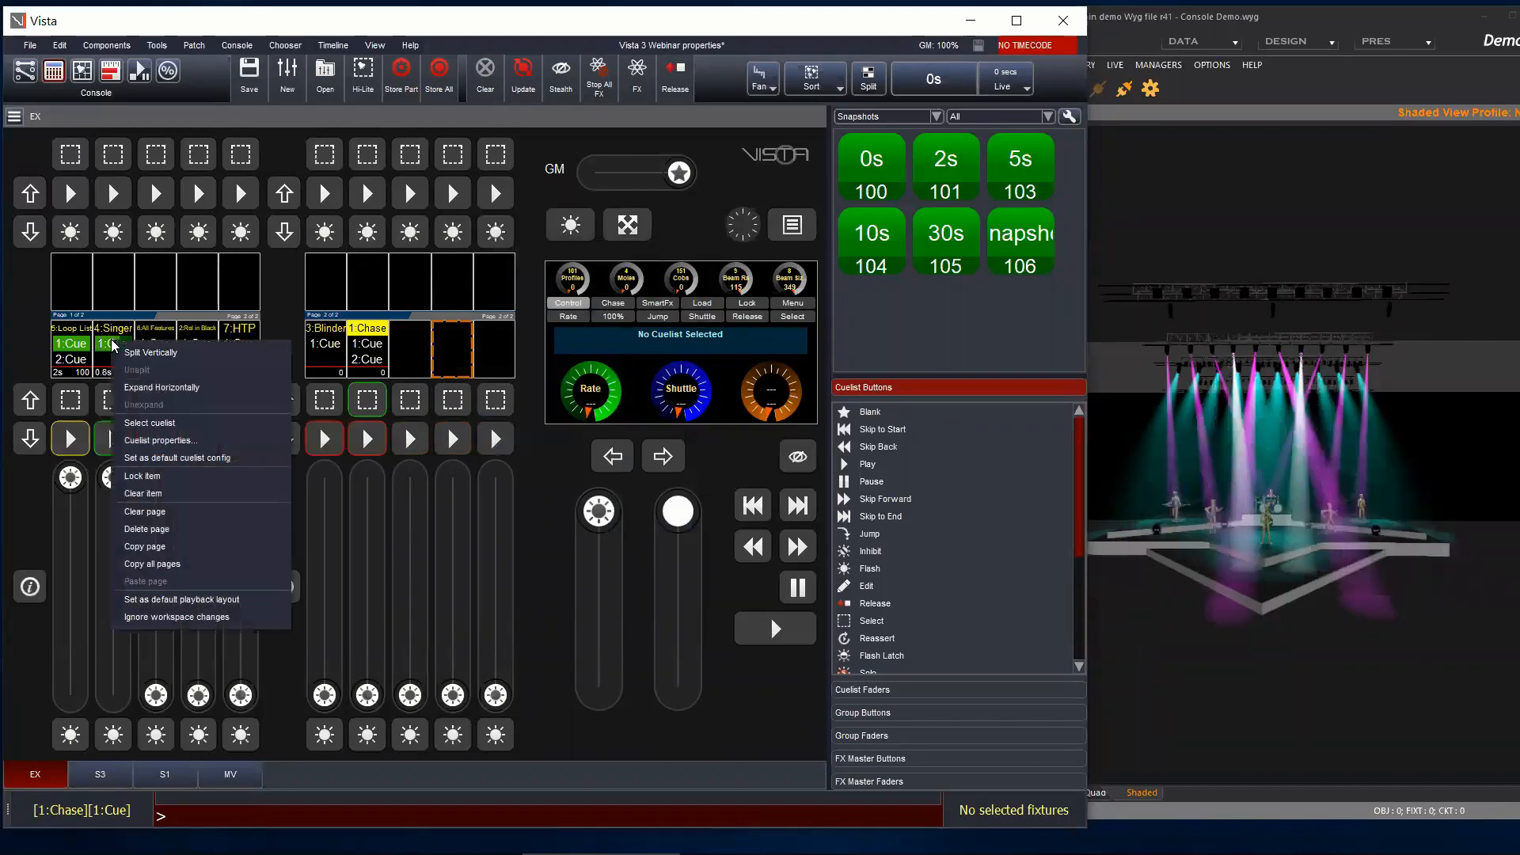
{"action": "left_click", "coordinate": [146, 440]}
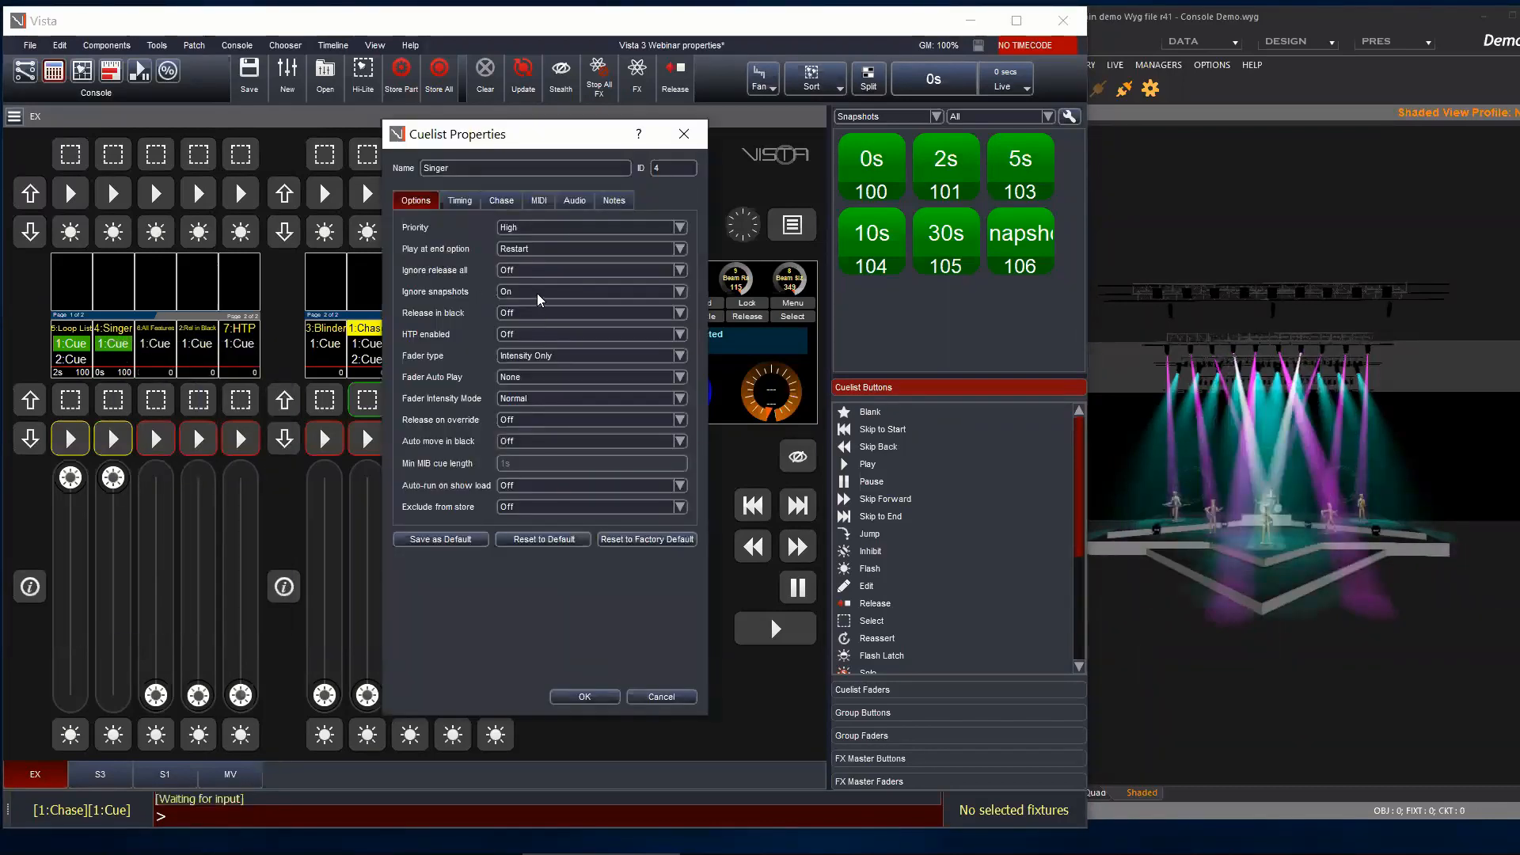
{"action": "left_click", "coordinate": [537, 293]}
{"action": "left_click", "coordinate": [527, 298]}
{"action": "left_click", "coordinate": [590, 698]}
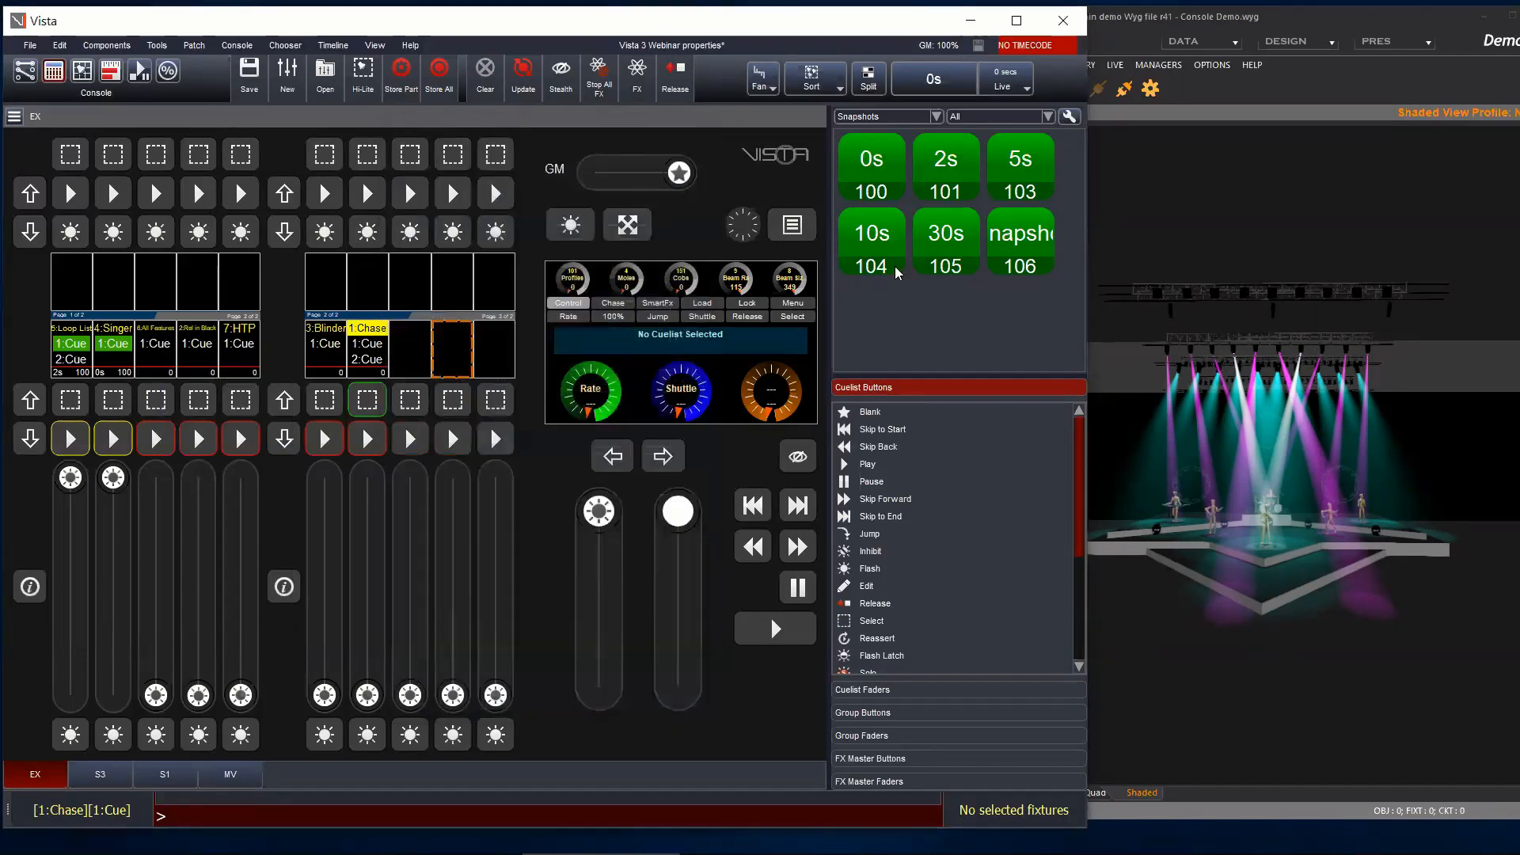
Step: Apply the newly created snapshot from the chooser
{"action": "left_click", "coordinate": [1021, 239]}
{"action": "right_click", "coordinate": [1022, 240]}
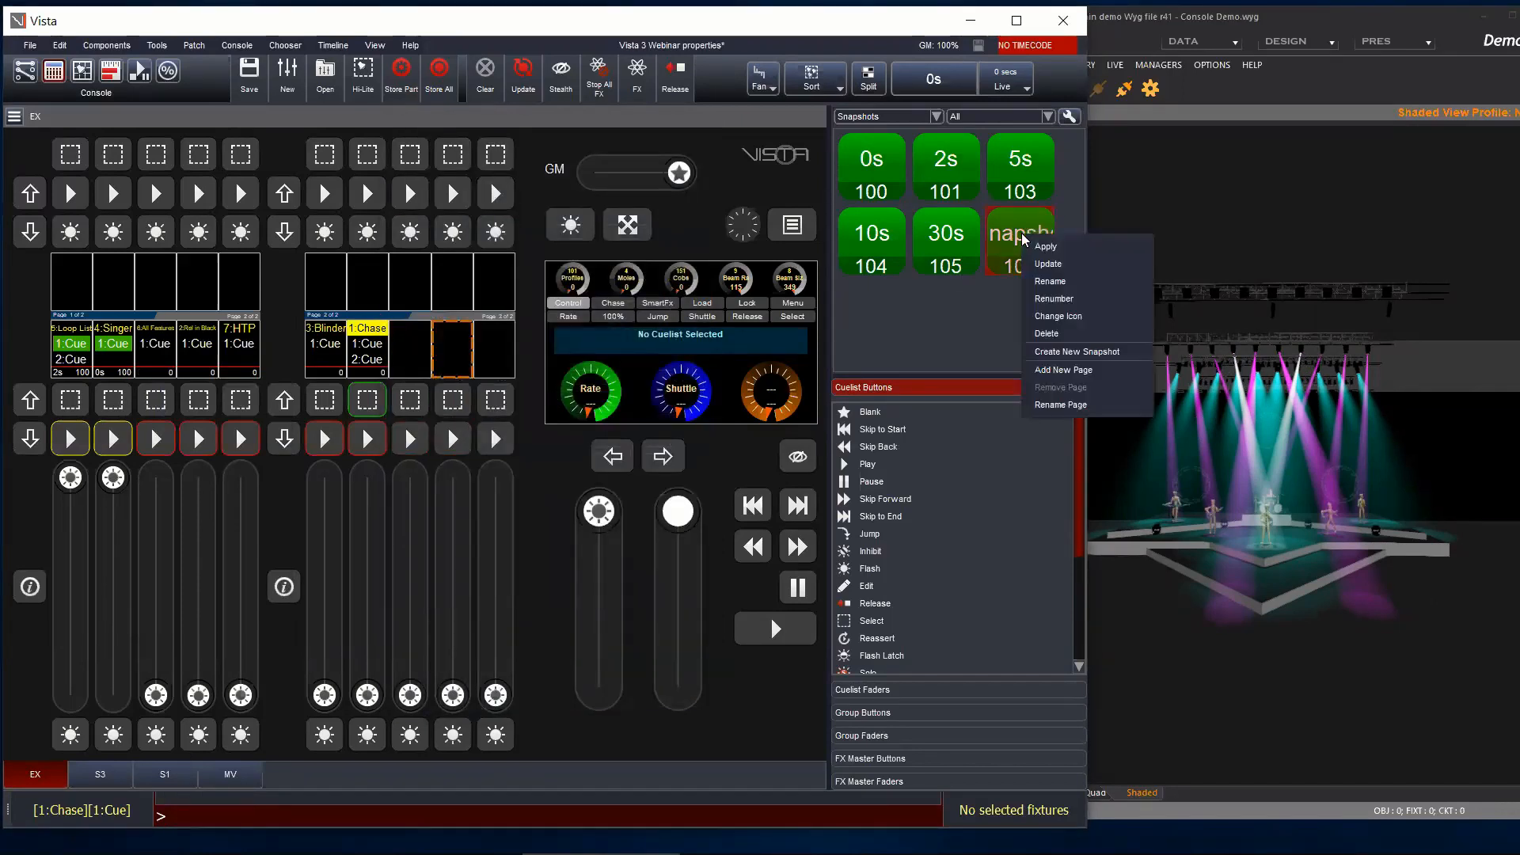
{"action": "left_click", "coordinate": [1041, 247]}
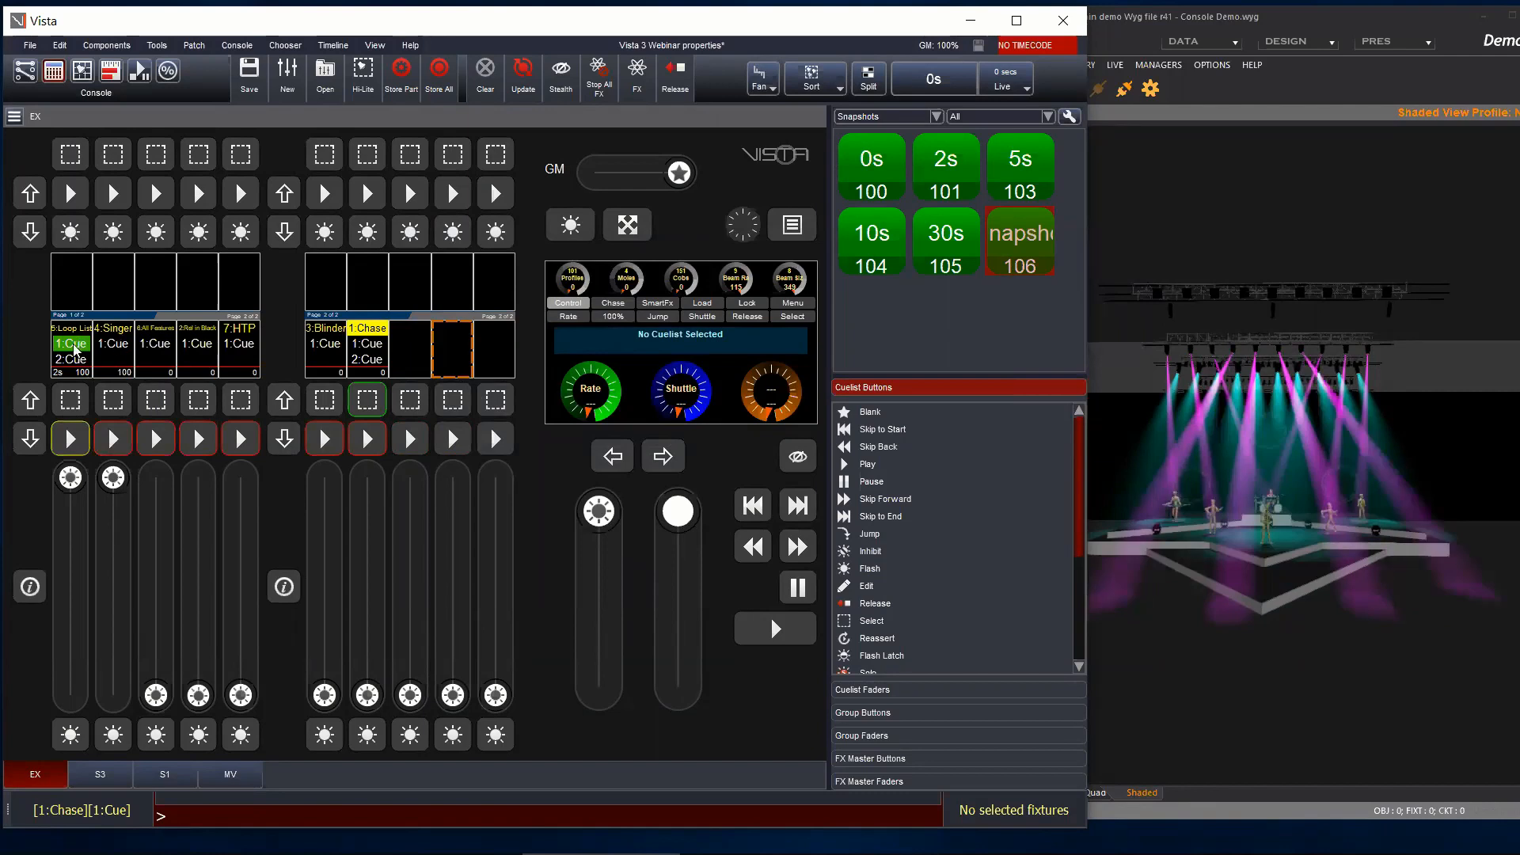
Step: Set the Singer cuelist's Ignore snapshots property to On
{"action": "right_click", "coordinate": [122, 332]}
{"action": "left_click", "coordinate": [164, 432]}
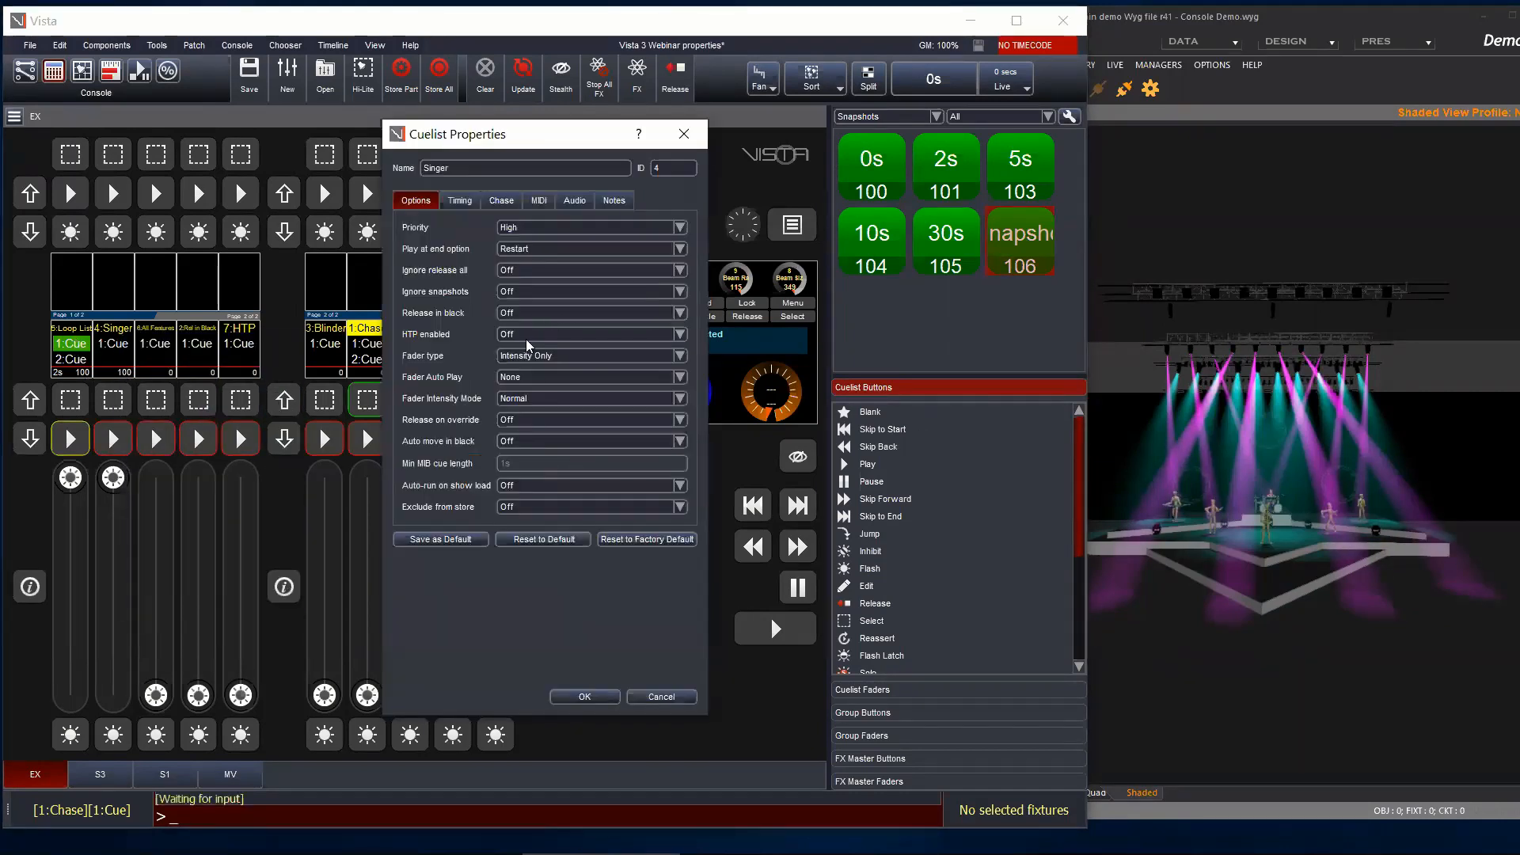
{"action": "left_click", "coordinate": [530, 291]}
{"action": "left_click", "coordinate": [529, 309]}
{"action": "left_click", "coordinate": [584, 696]}
Step: Play the Singer cuelist alongside the Loop List and apply snapshot 106 from the chooser
{"action": "left_click", "coordinate": [113, 439]}
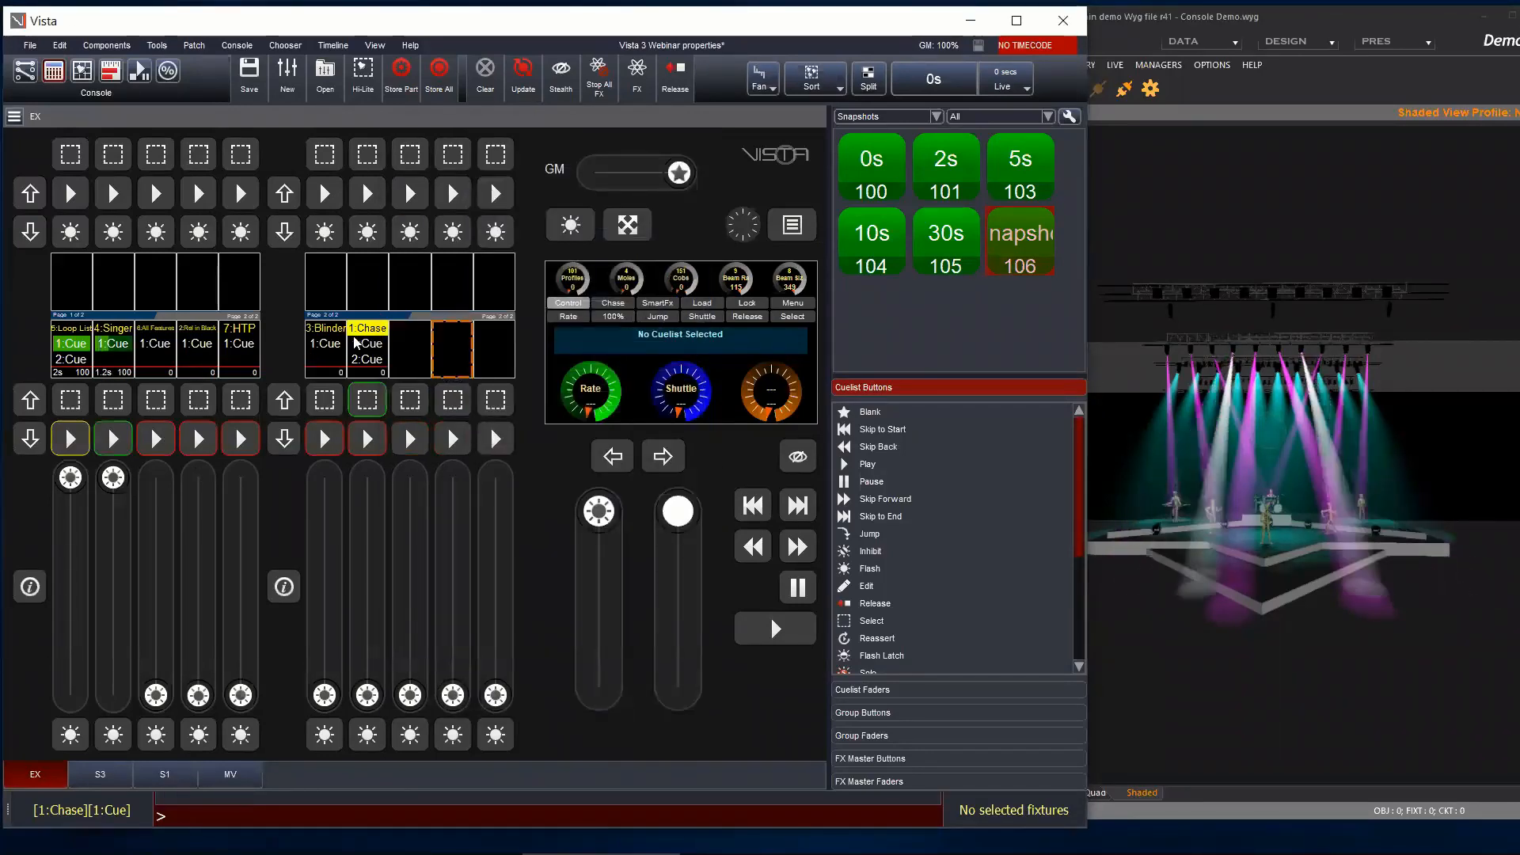
{"action": "right_click", "coordinate": [1020, 226]}
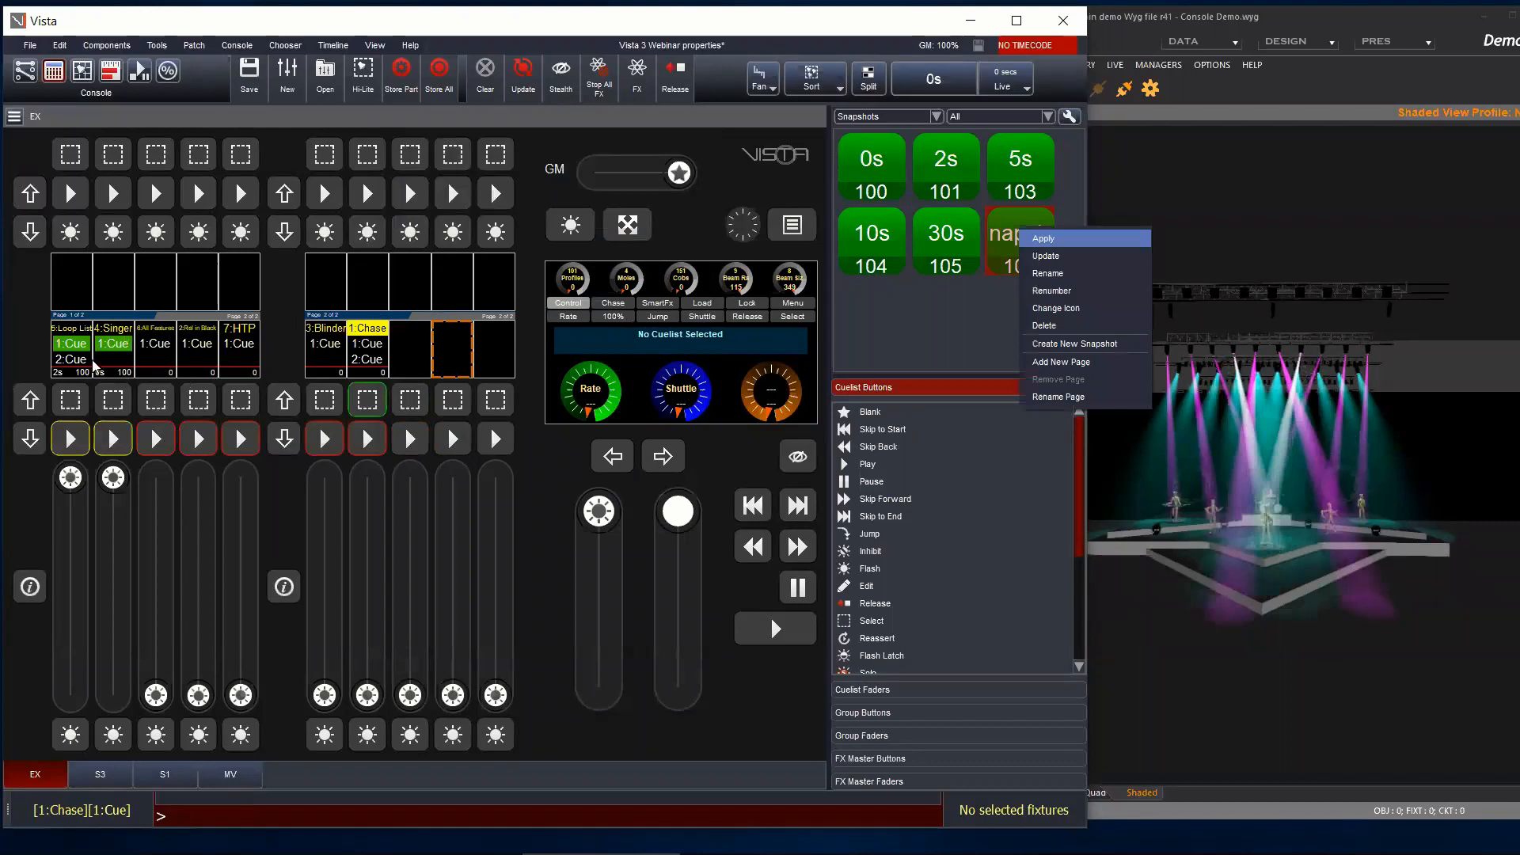
{"action": "left_click", "coordinate": [1042, 238]}
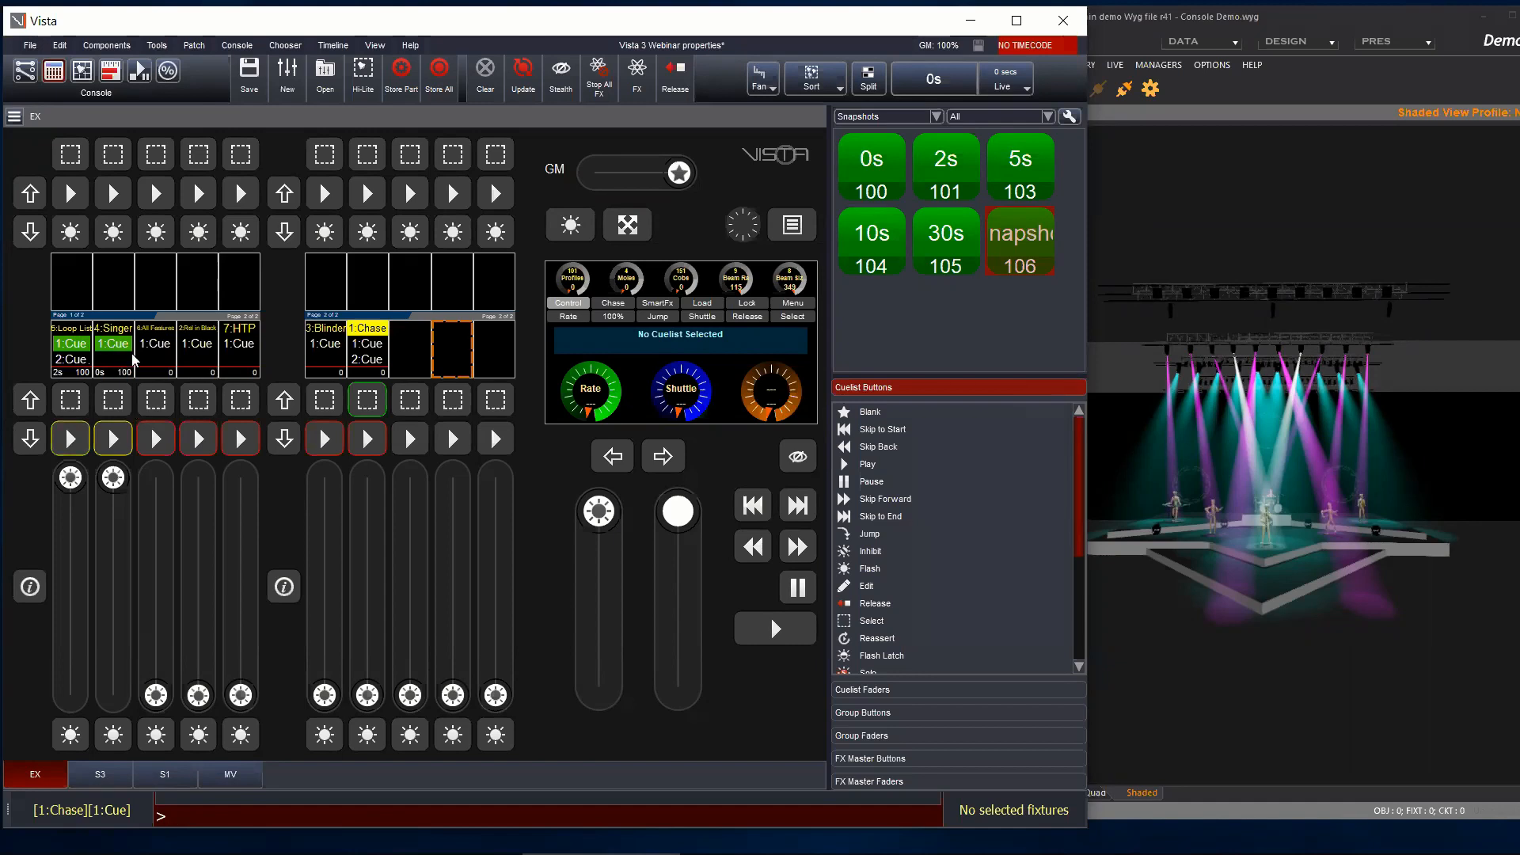
{"action": "left_click", "coordinate": [890, 116]}
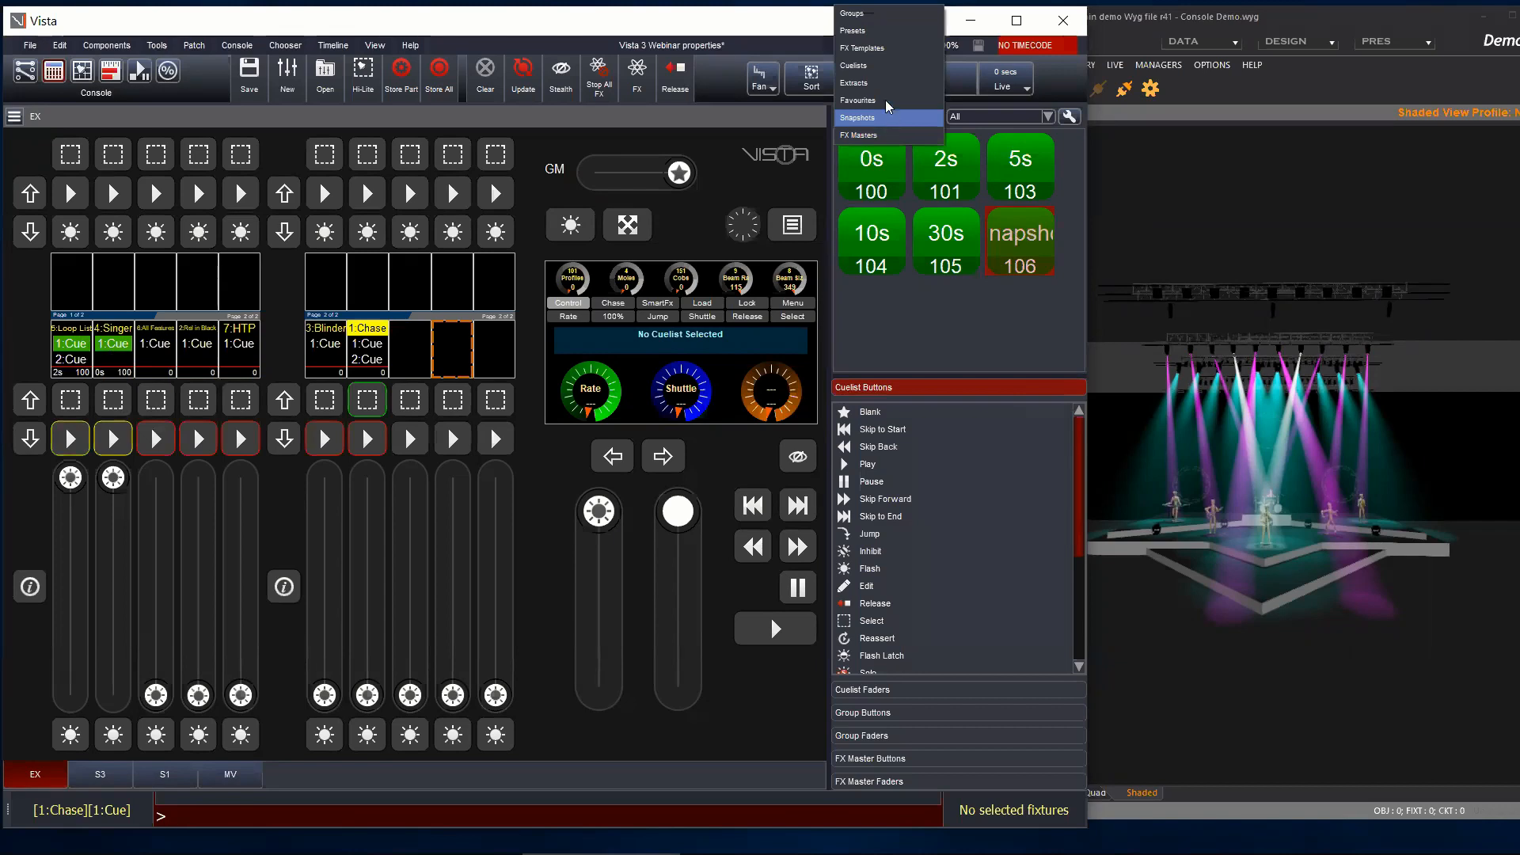
{"action": "left_click", "coordinate": [939, 326]}
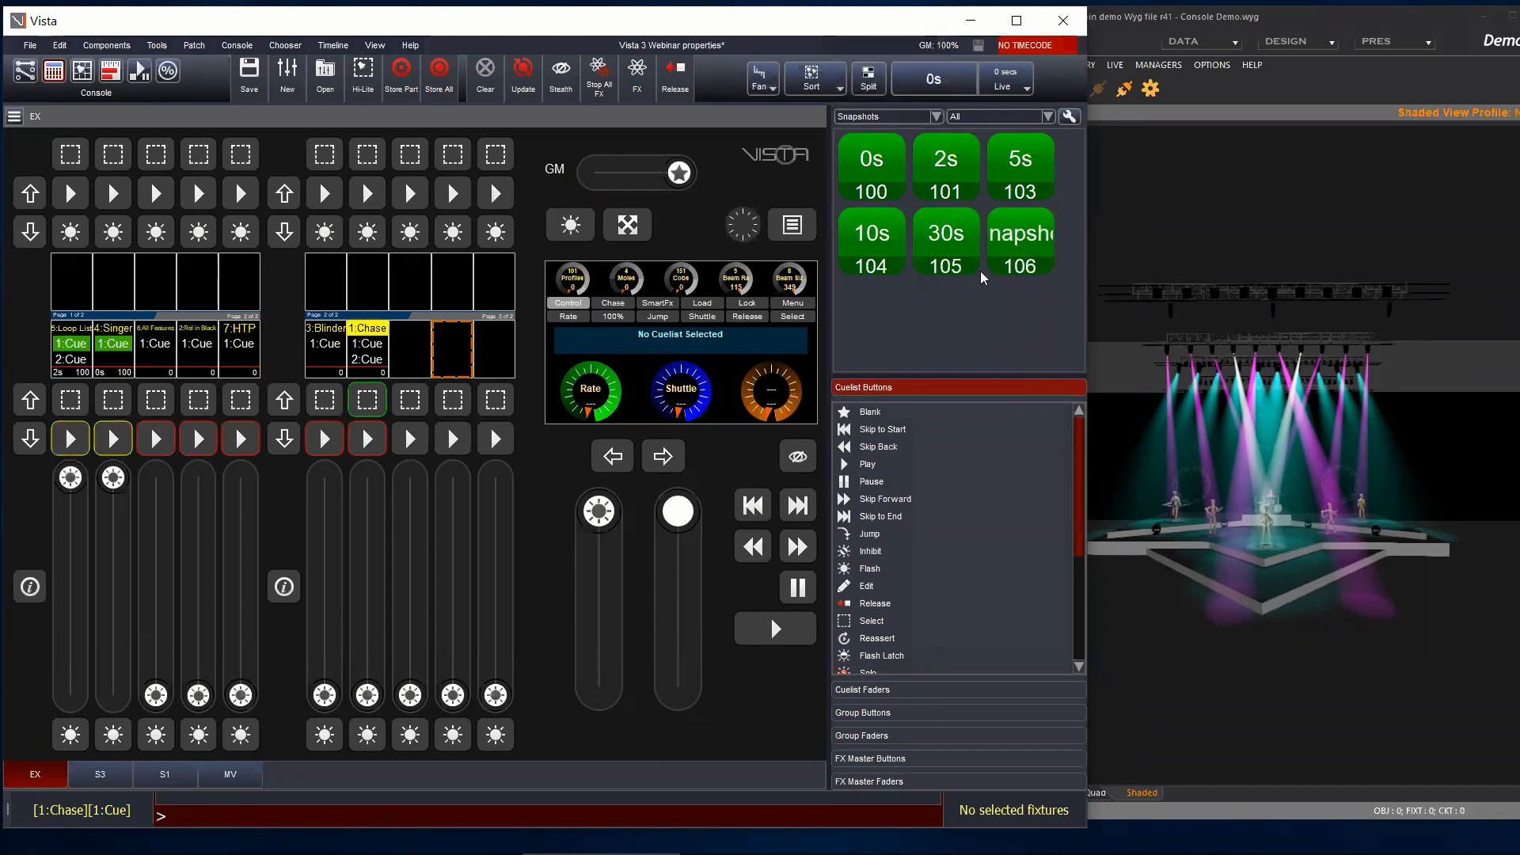
{"action": "right_click", "coordinate": [885, 328]}
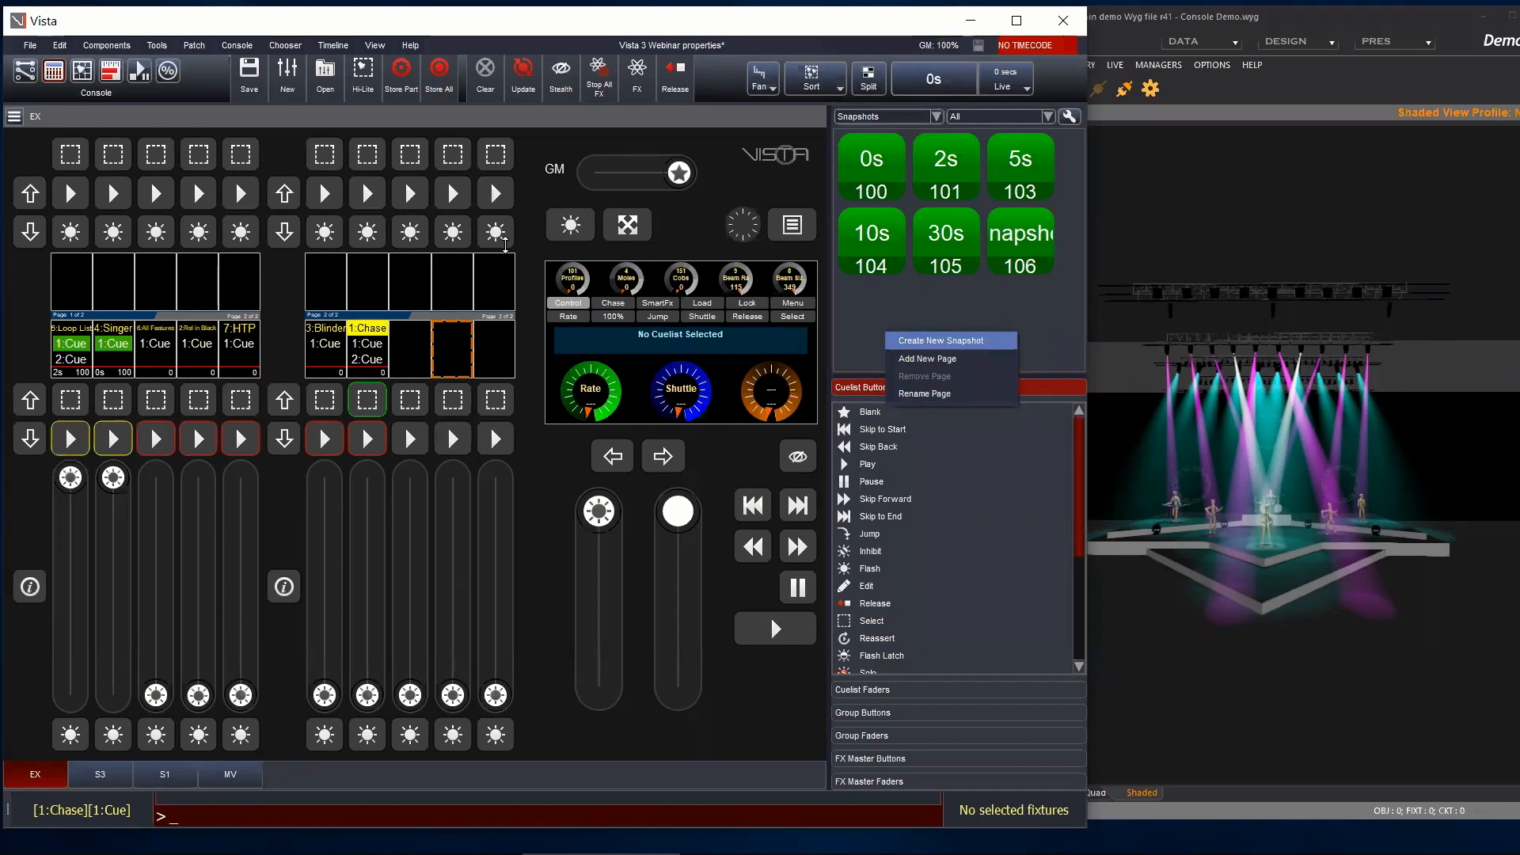
{"action": "left_click", "coordinate": [902, 337]}
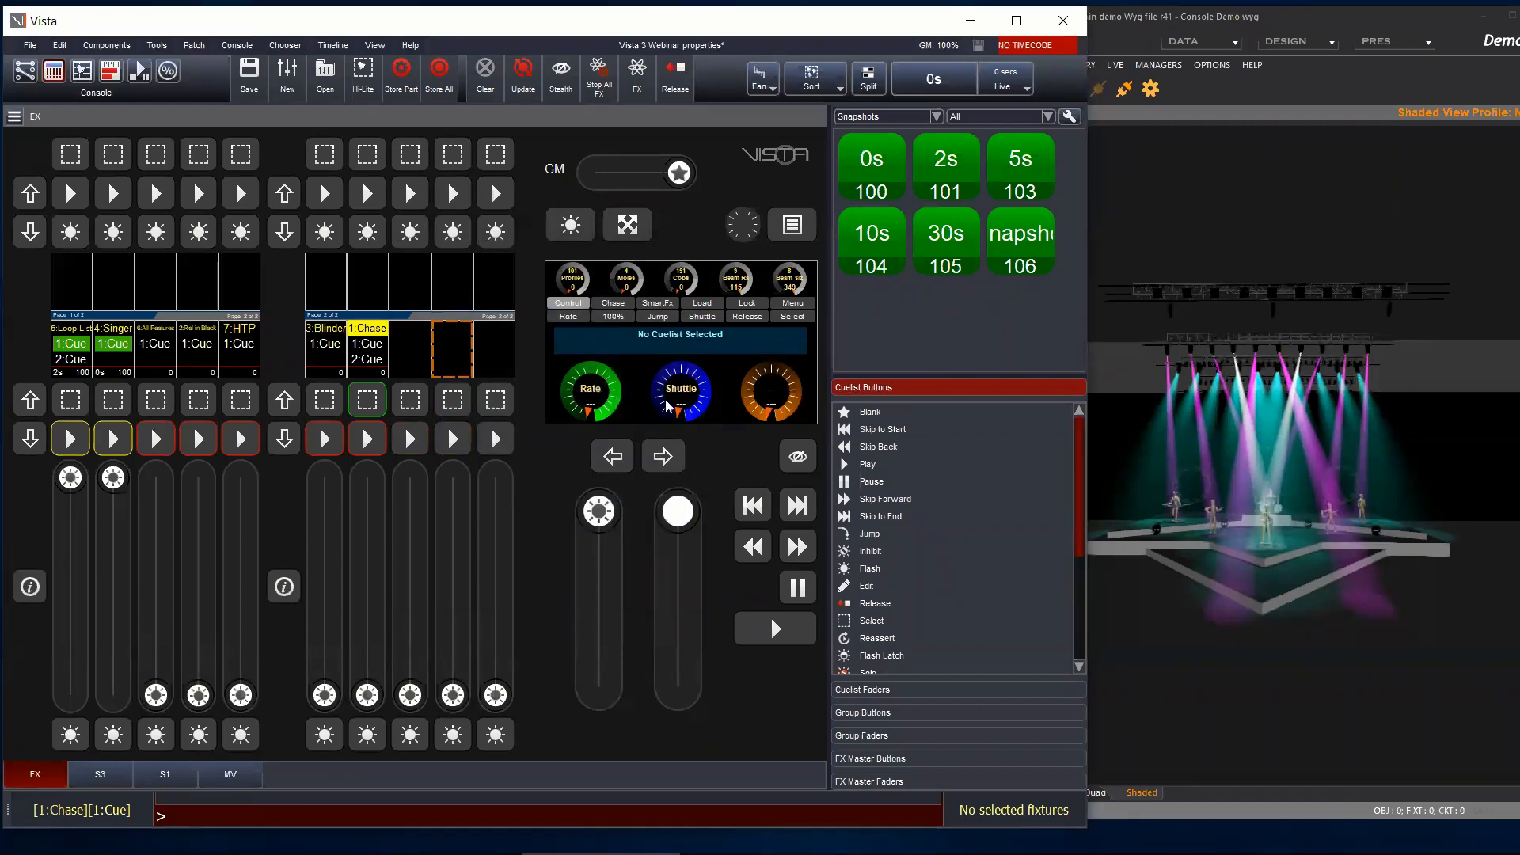
Step: Set the Singer cuelist's Ignore snapshots property back to Off
{"action": "right_click", "coordinate": [113, 346]}
{"action": "left_click", "coordinate": [139, 438]}
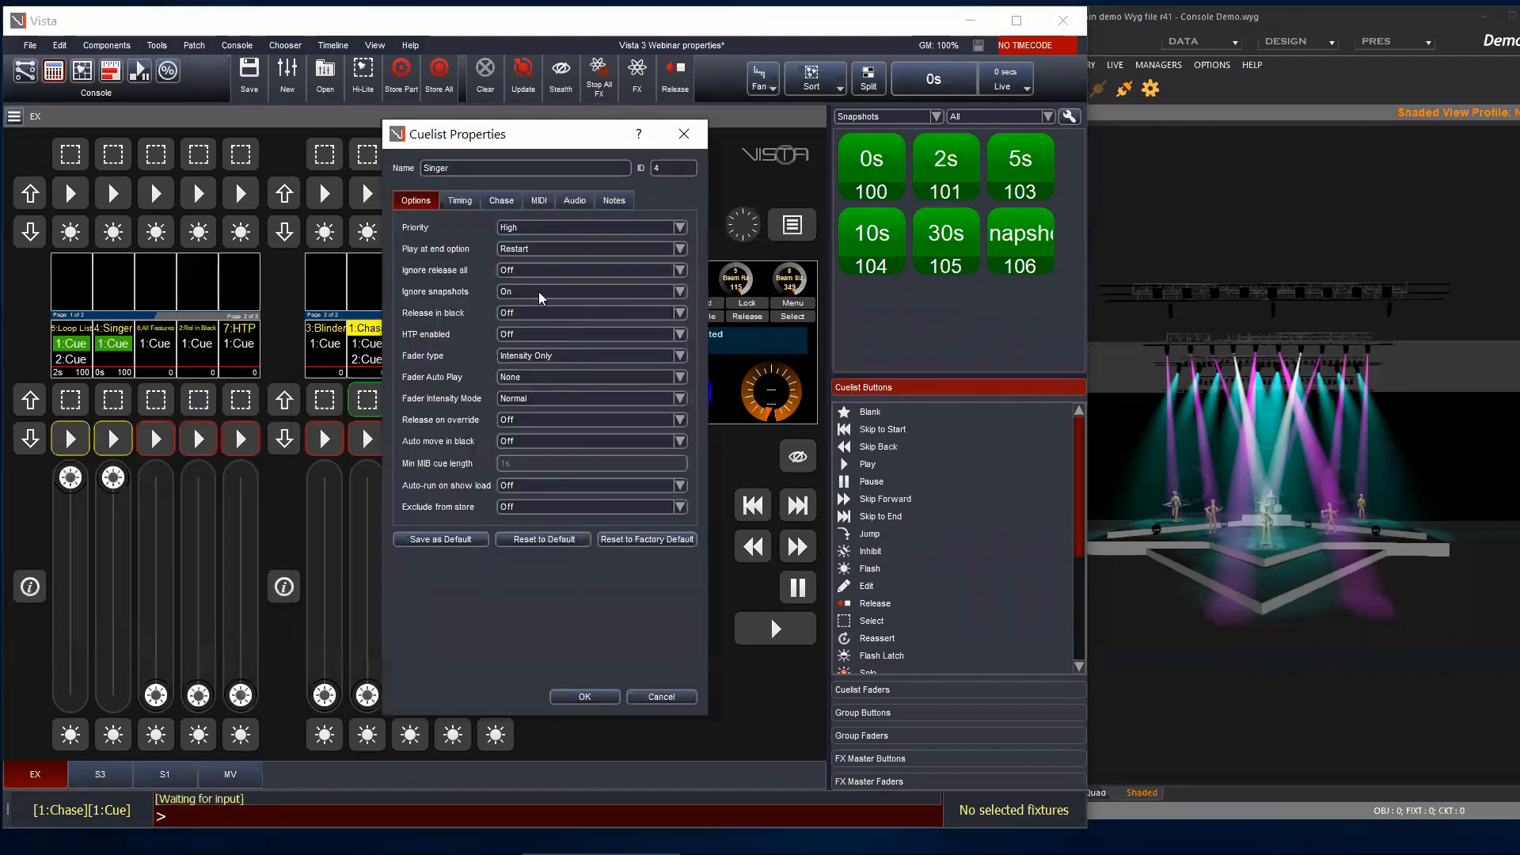
{"action": "left_click", "coordinate": [539, 292]}
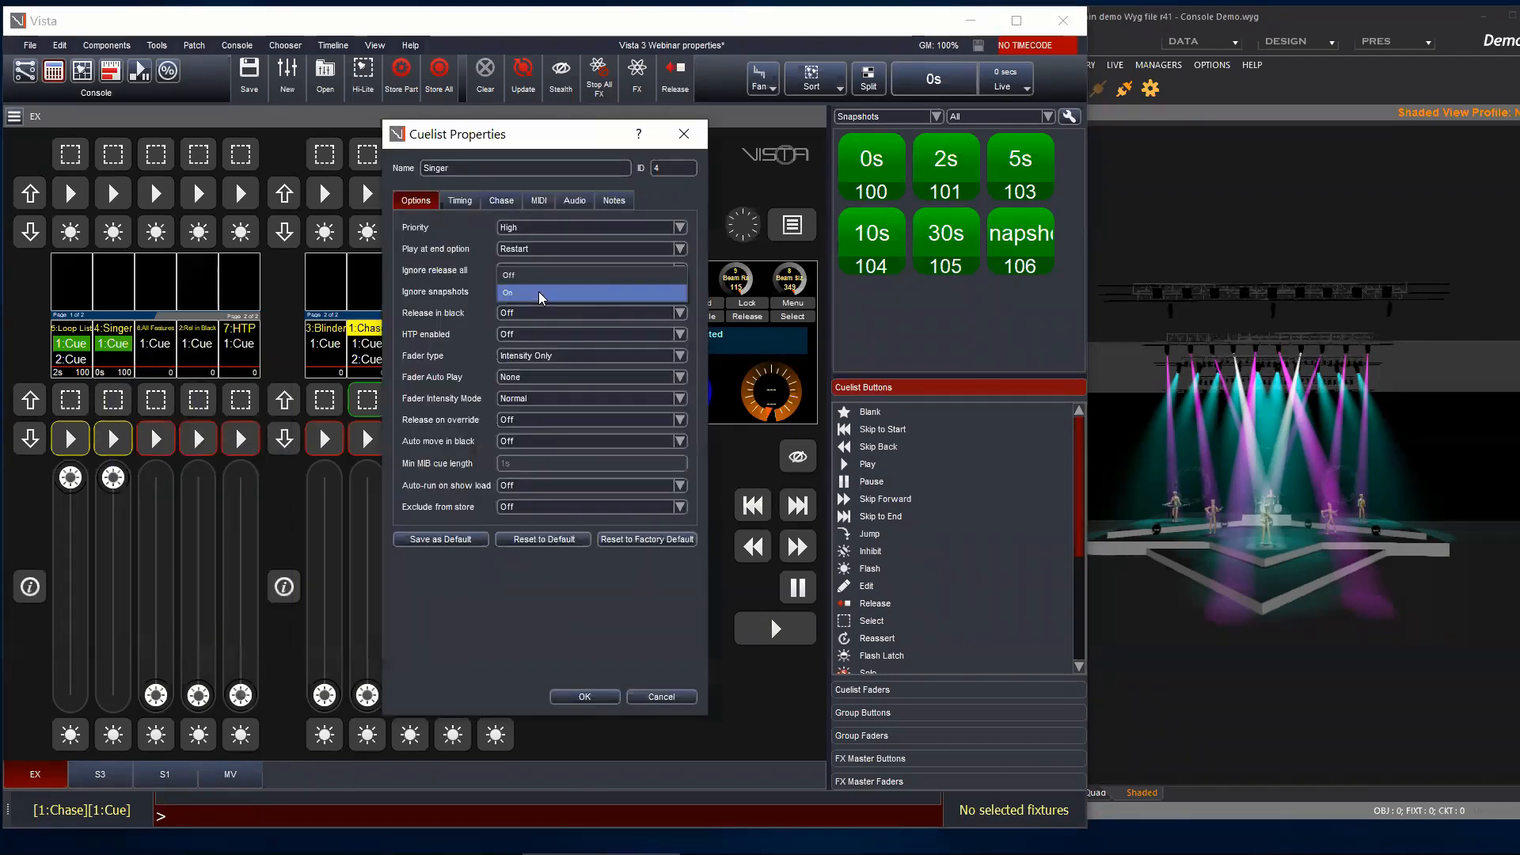
{"action": "left_click", "coordinate": [532, 276]}
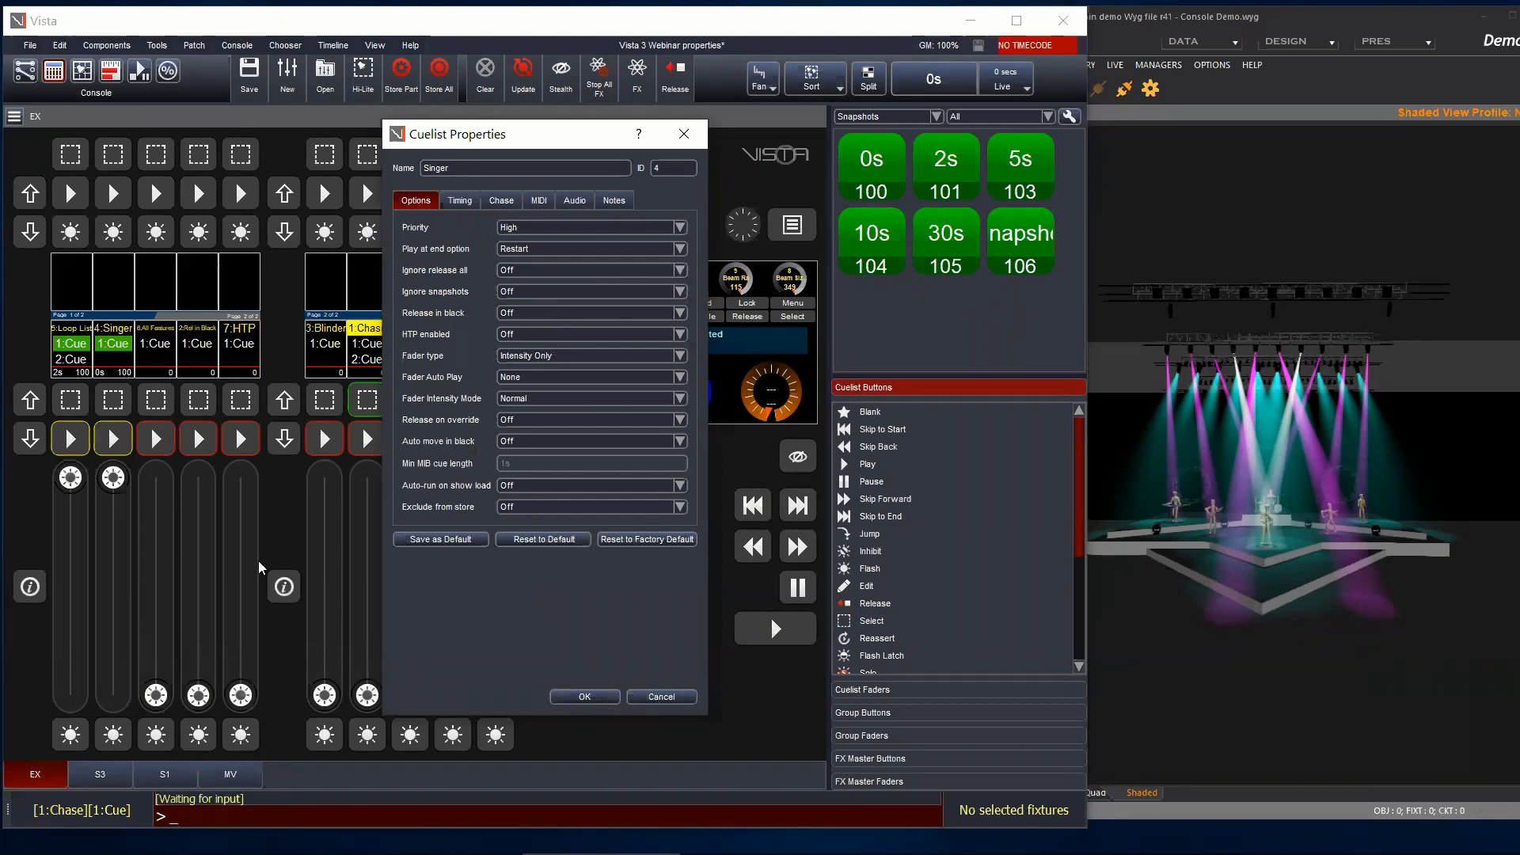
{"action": "left_click", "coordinate": [585, 697]}
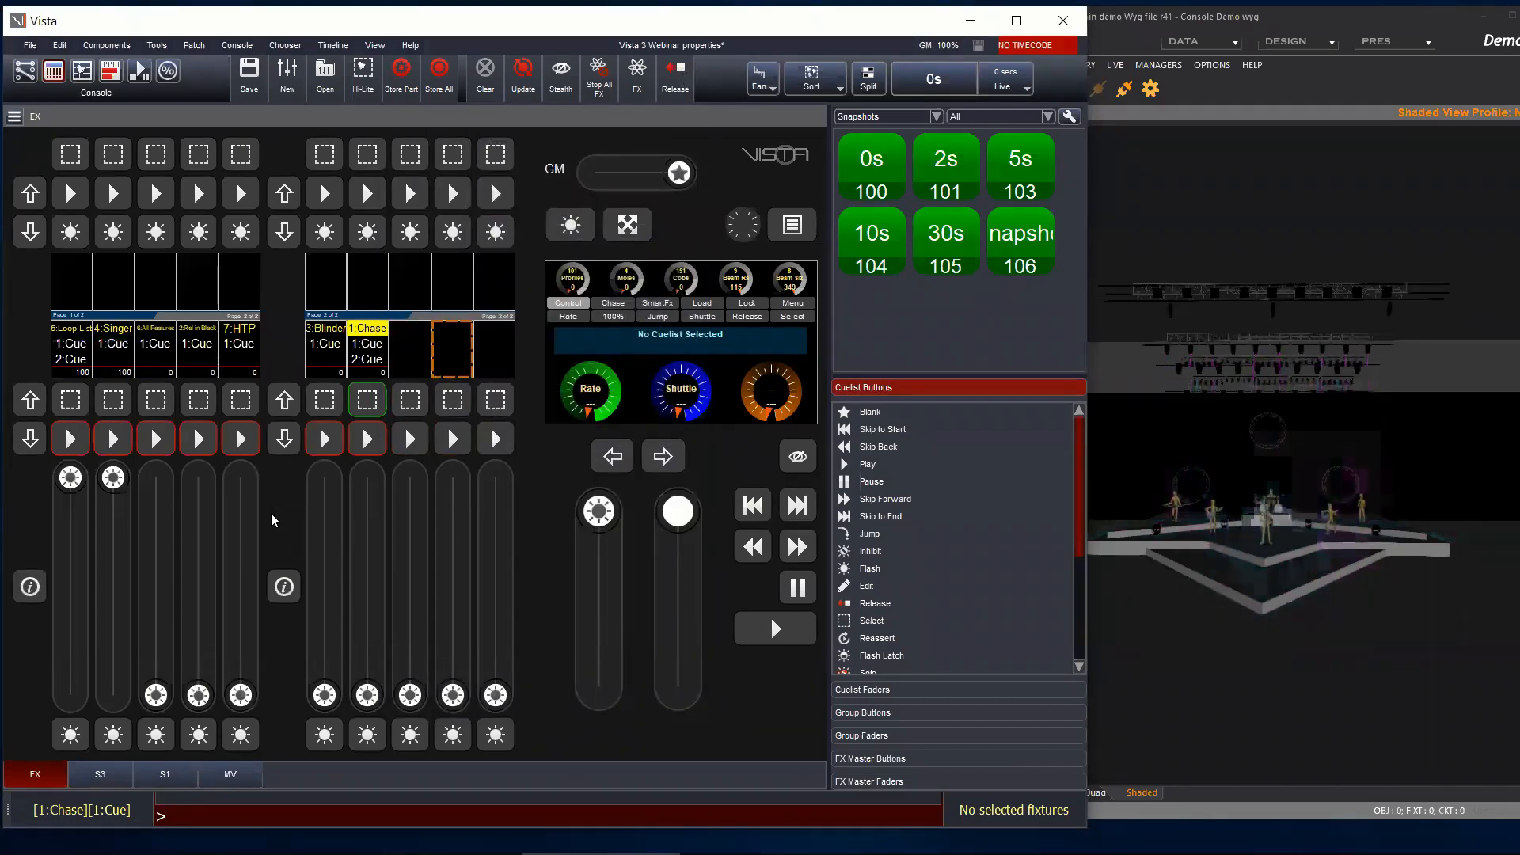
Step: Play the Rel in Black cuelist with its fader at full and set its Release in black property to Off
{"action": "left_click_drag", "start_coordinate": [199, 695], "coordinate": [197, 436]}
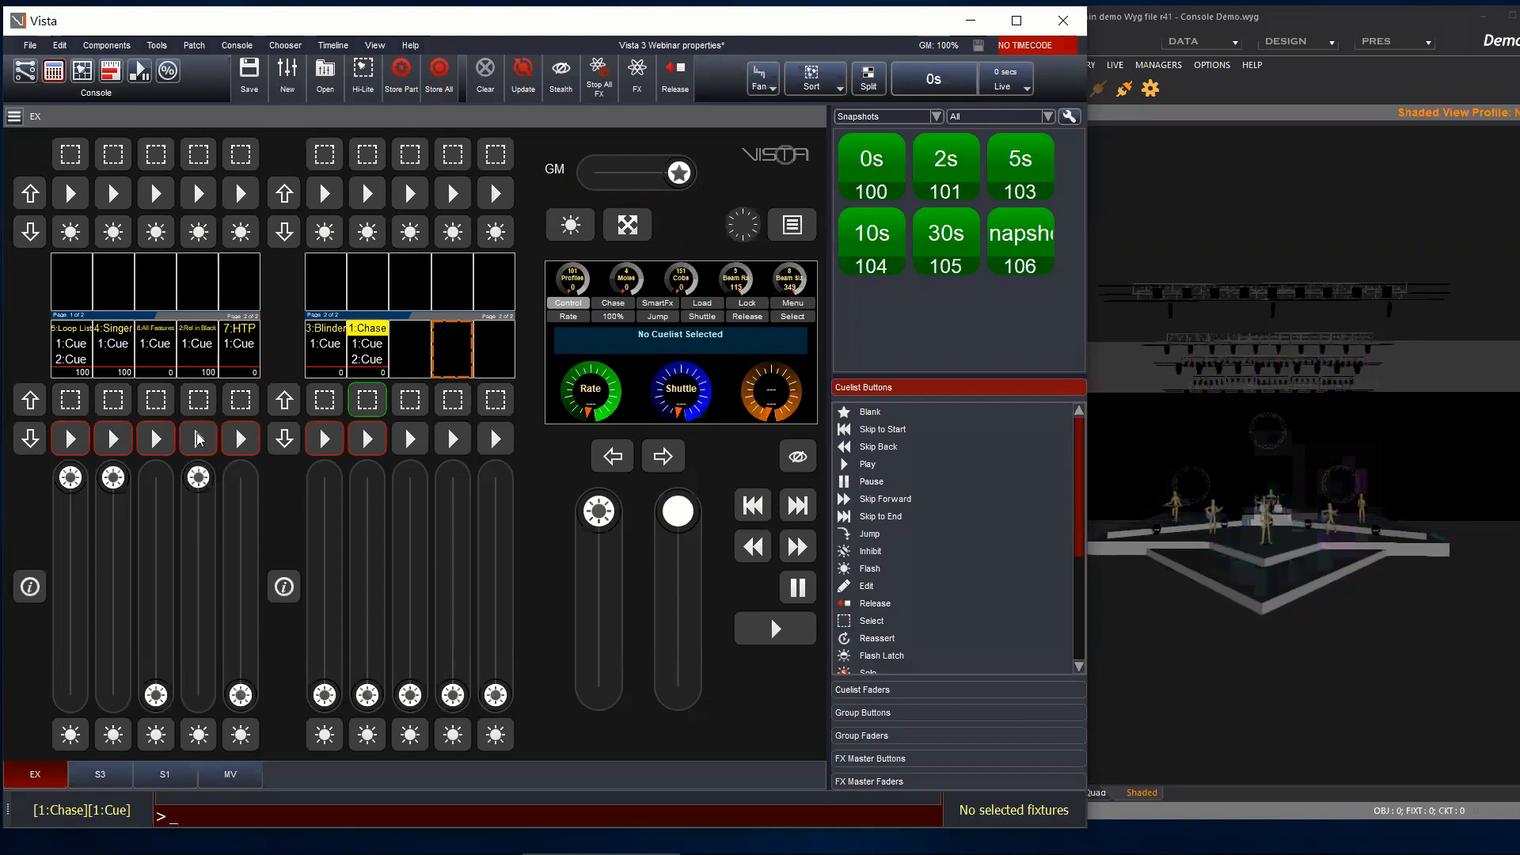
{"action": "left_click", "coordinate": [198, 439]}
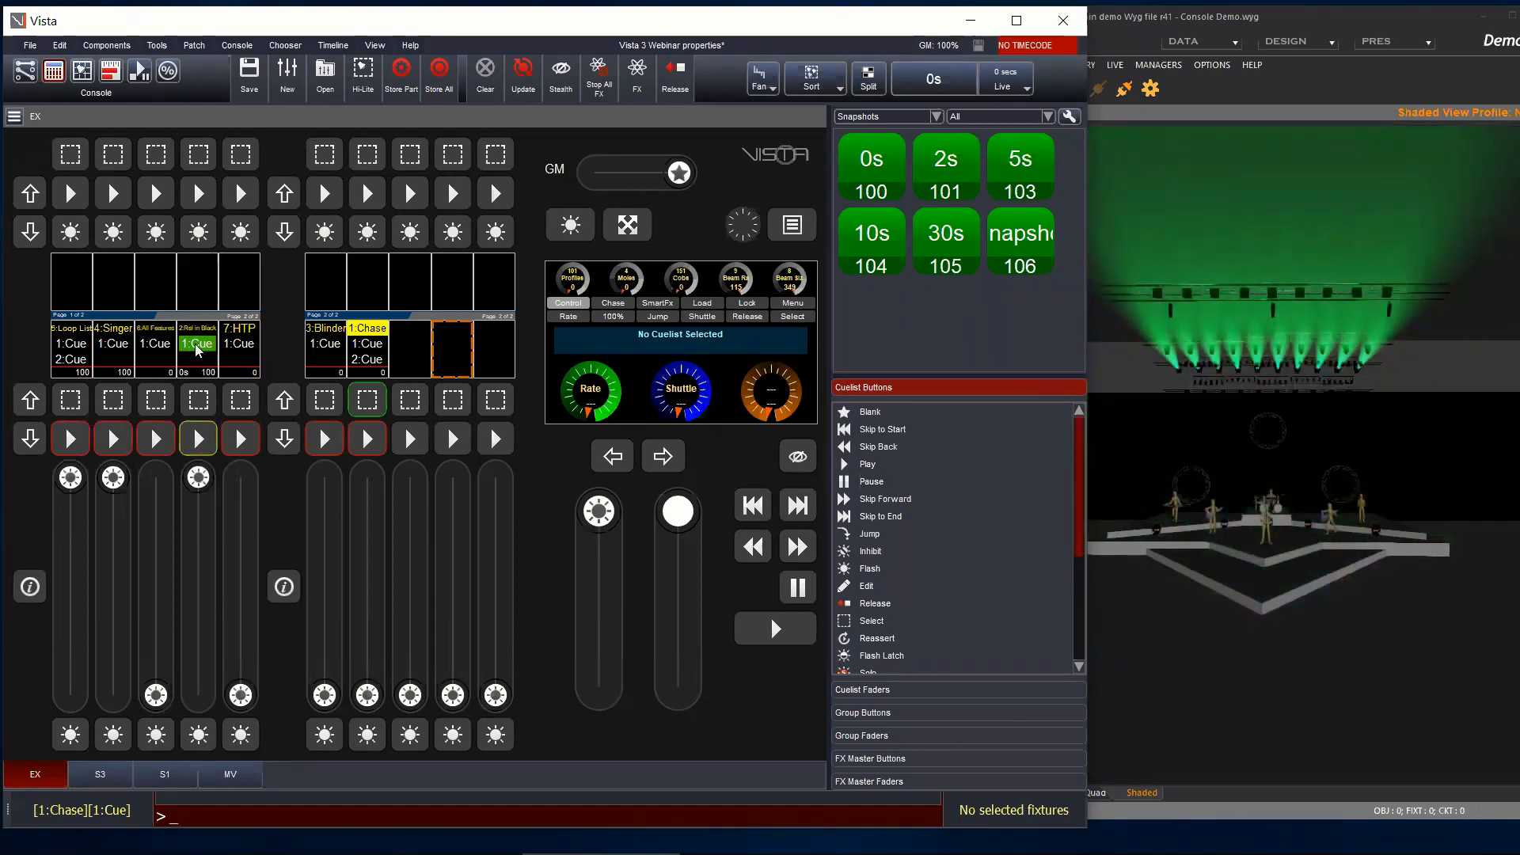
{"action": "mouse_move", "coordinate": [199, 481]}
{"action": "left_mouse_down"}
{"action": "mouse_move", "coordinate": [199, 580]}
{"action": "mouse_move", "coordinate": [200, 485]}
{"action": "left_mouse_up"}
{"action": "right_click", "coordinate": [201, 485]}
{"action": "left_click", "coordinate": [252, 445]}
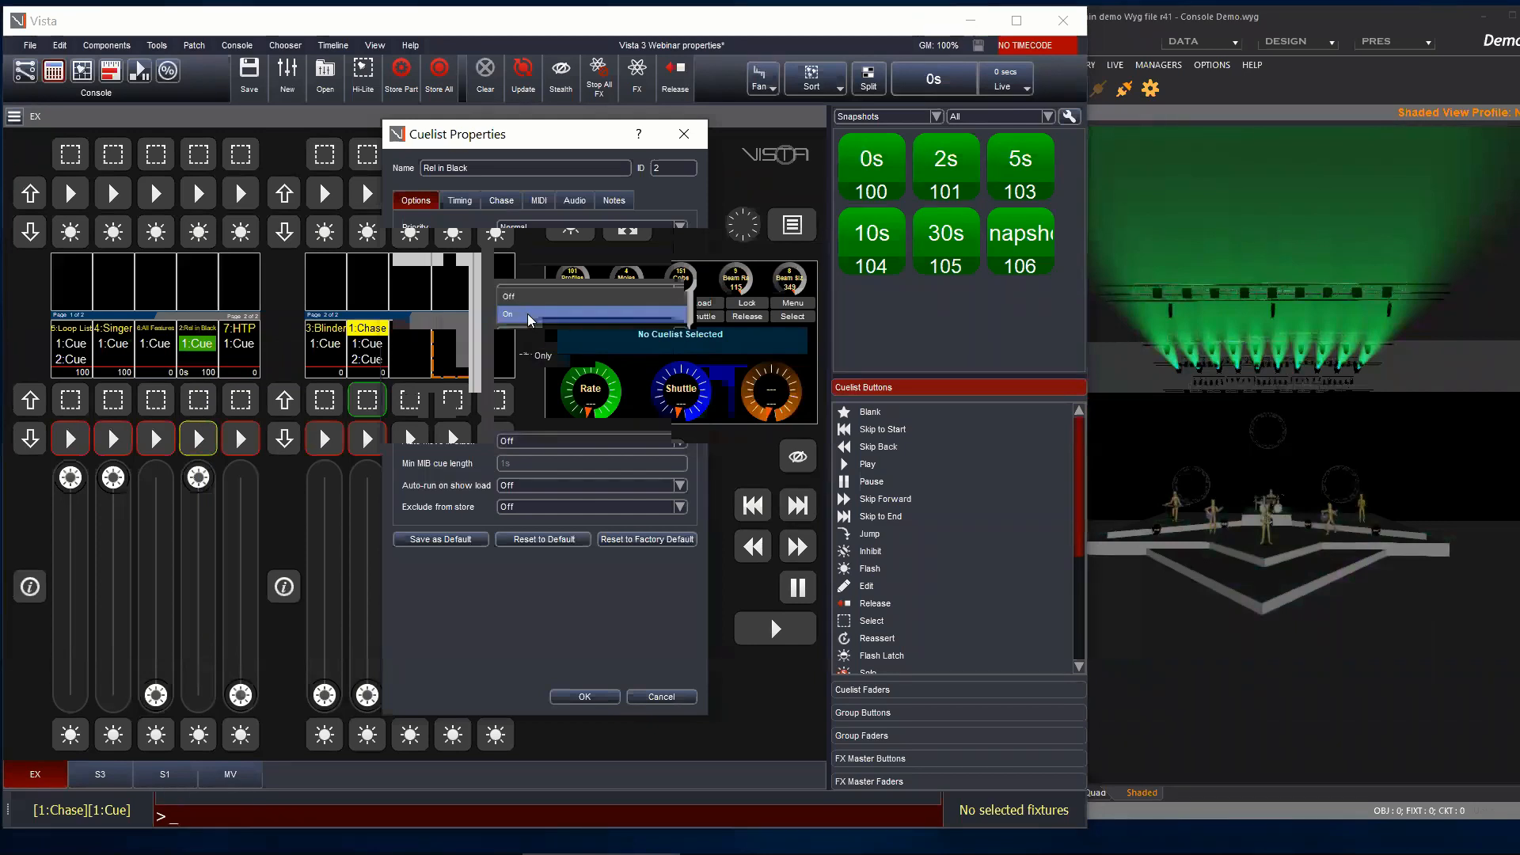
{"action": "left_click", "coordinate": [602, 696]}
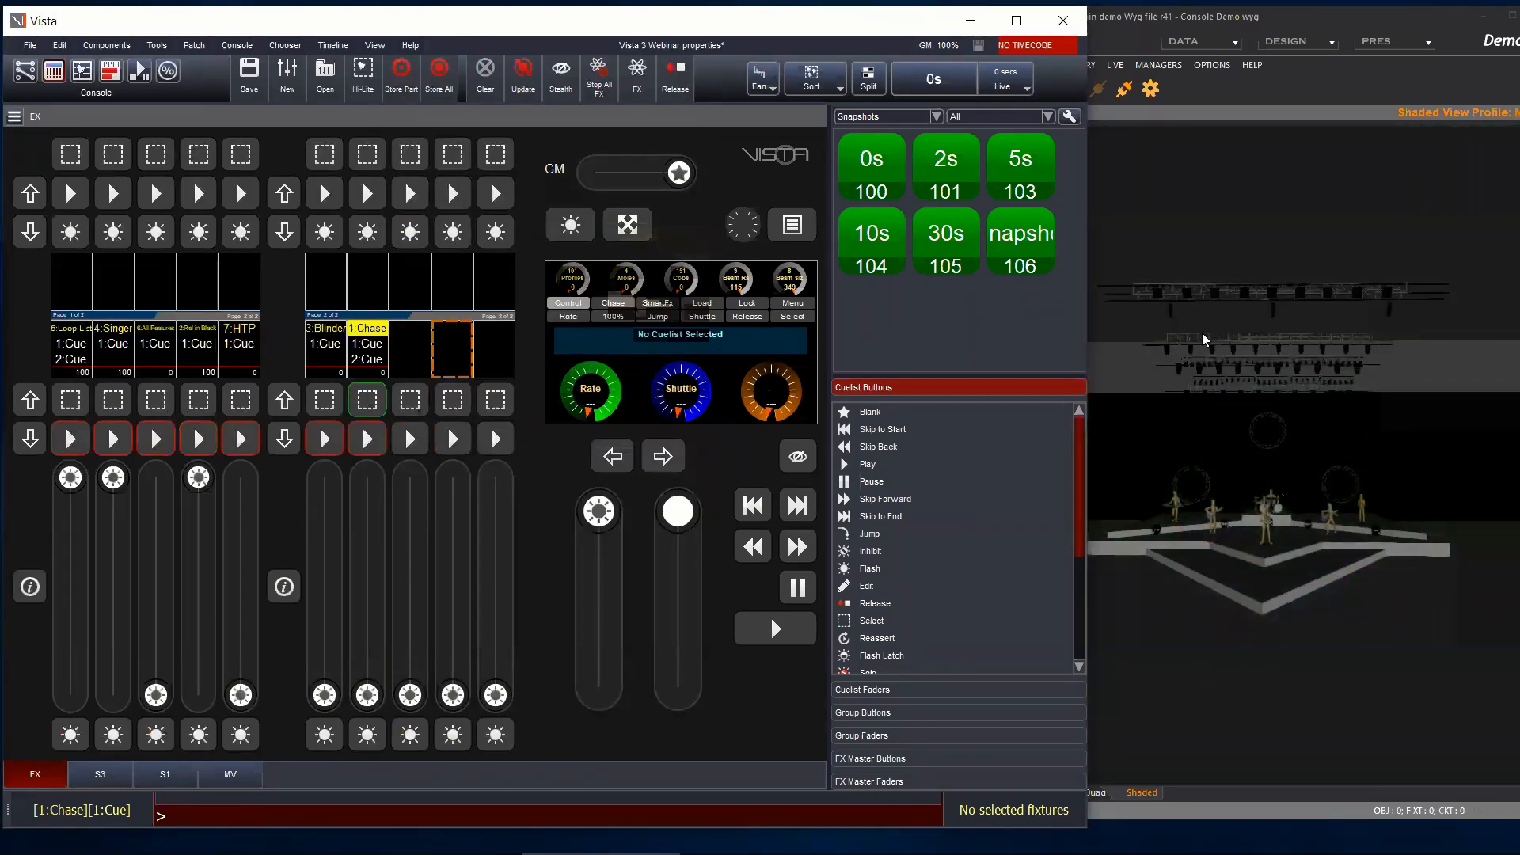
Step: Set the Rel in Black cuelist's Release in black property to On
{"action": "right_click", "coordinate": [196, 347]}
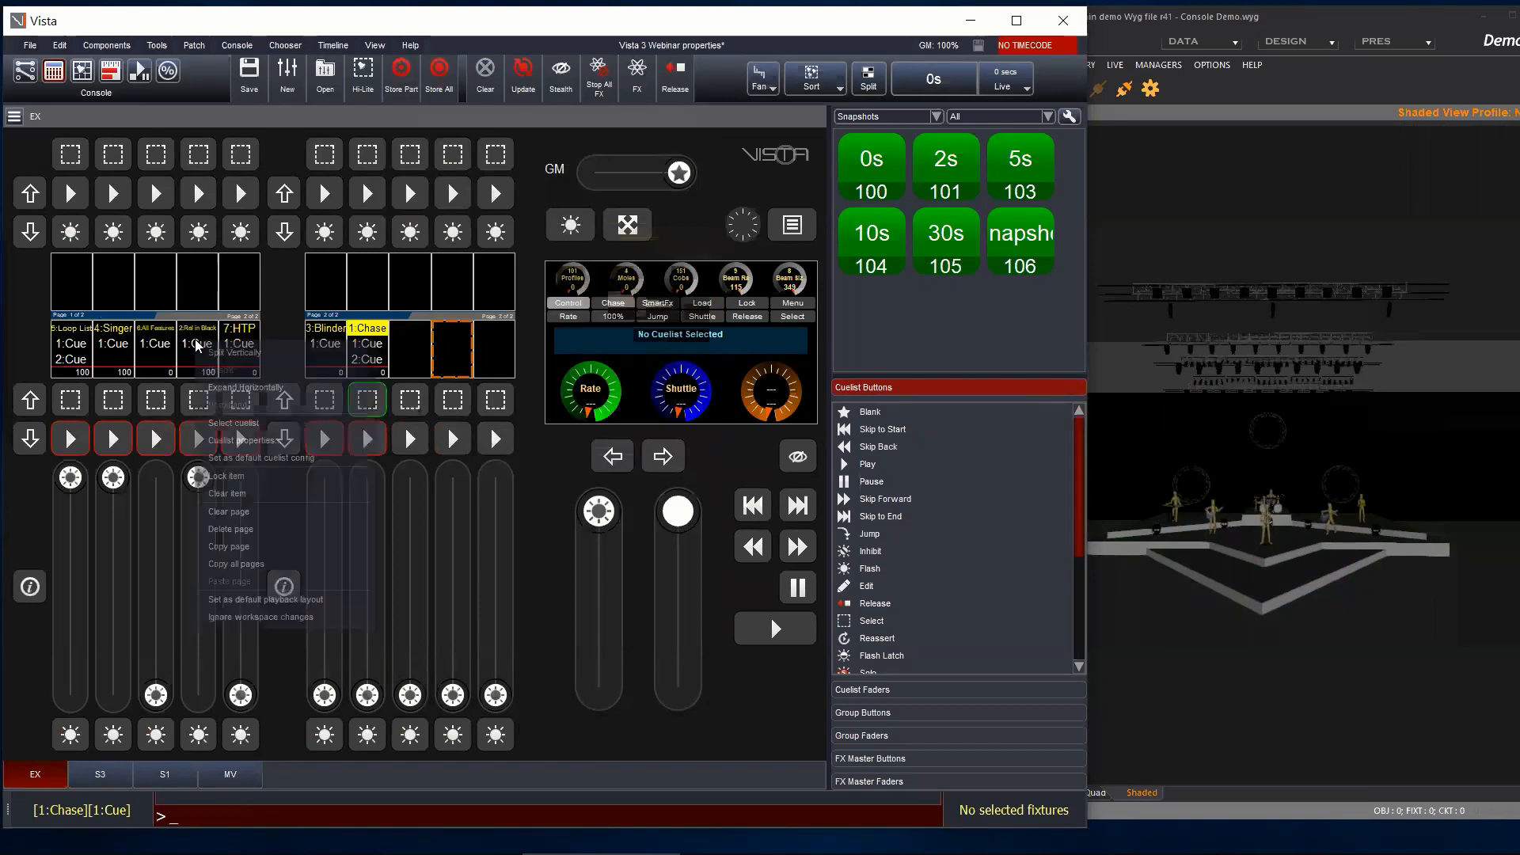
{"action": "left_click", "coordinate": [220, 437]}
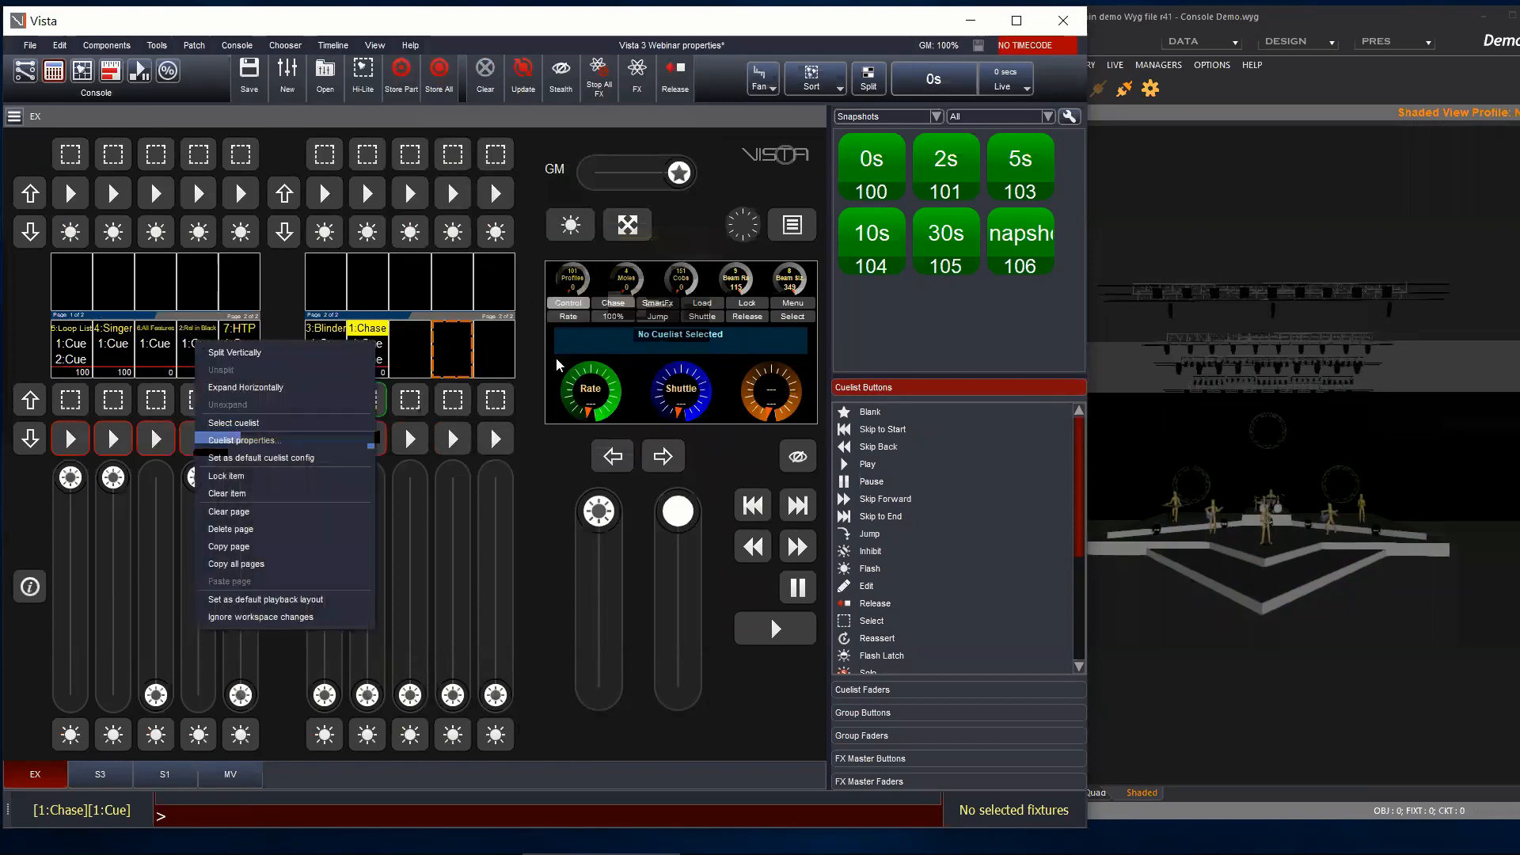
{"action": "left_click", "coordinate": [524, 312]}
{"action": "left_click", "coordinate": [519, 324]}
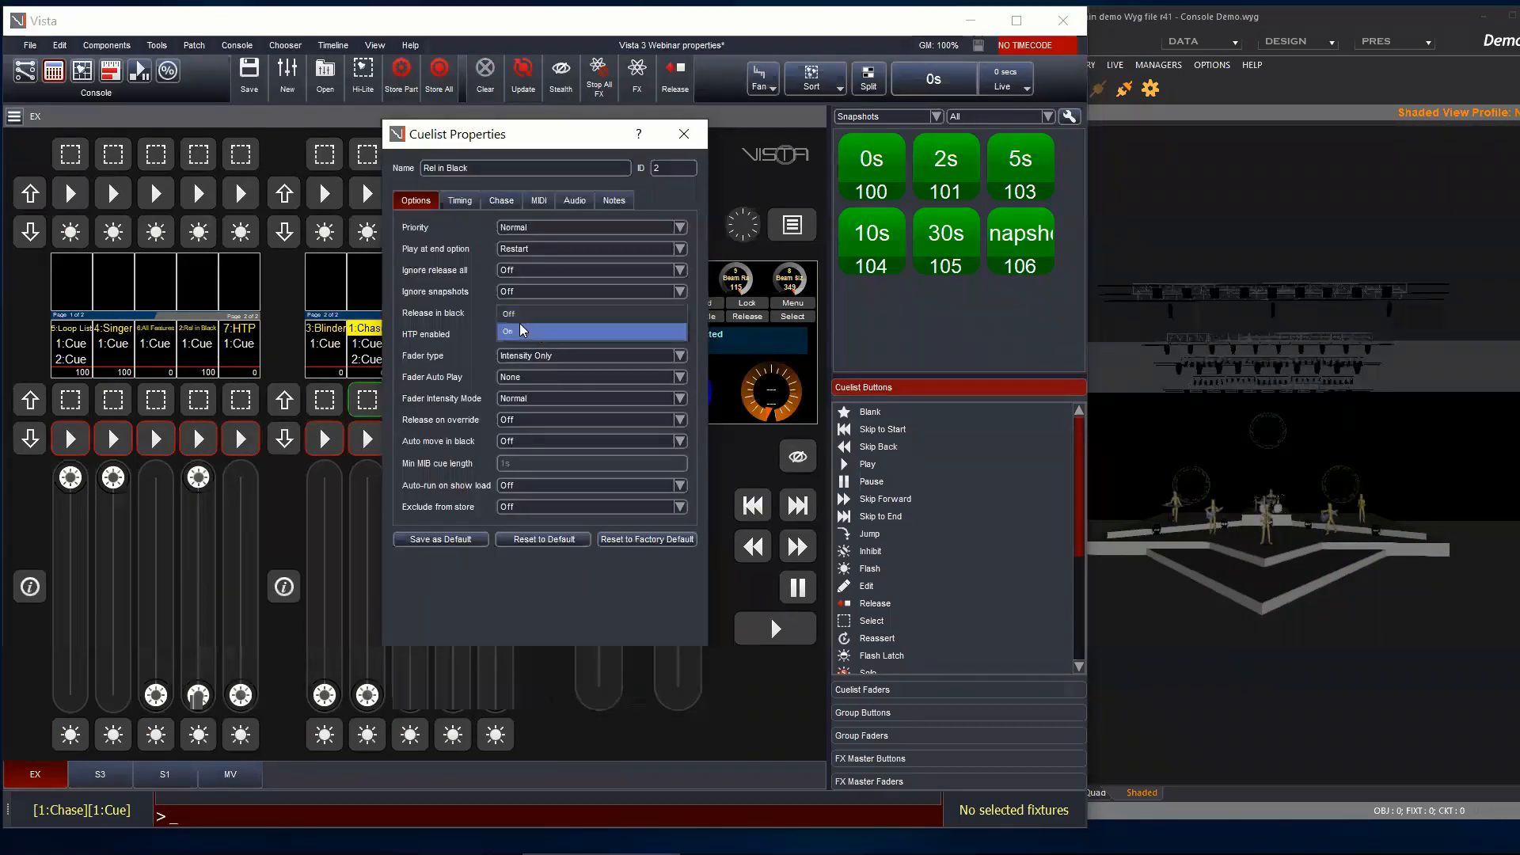
{"action": "key", "text": "Escape"}
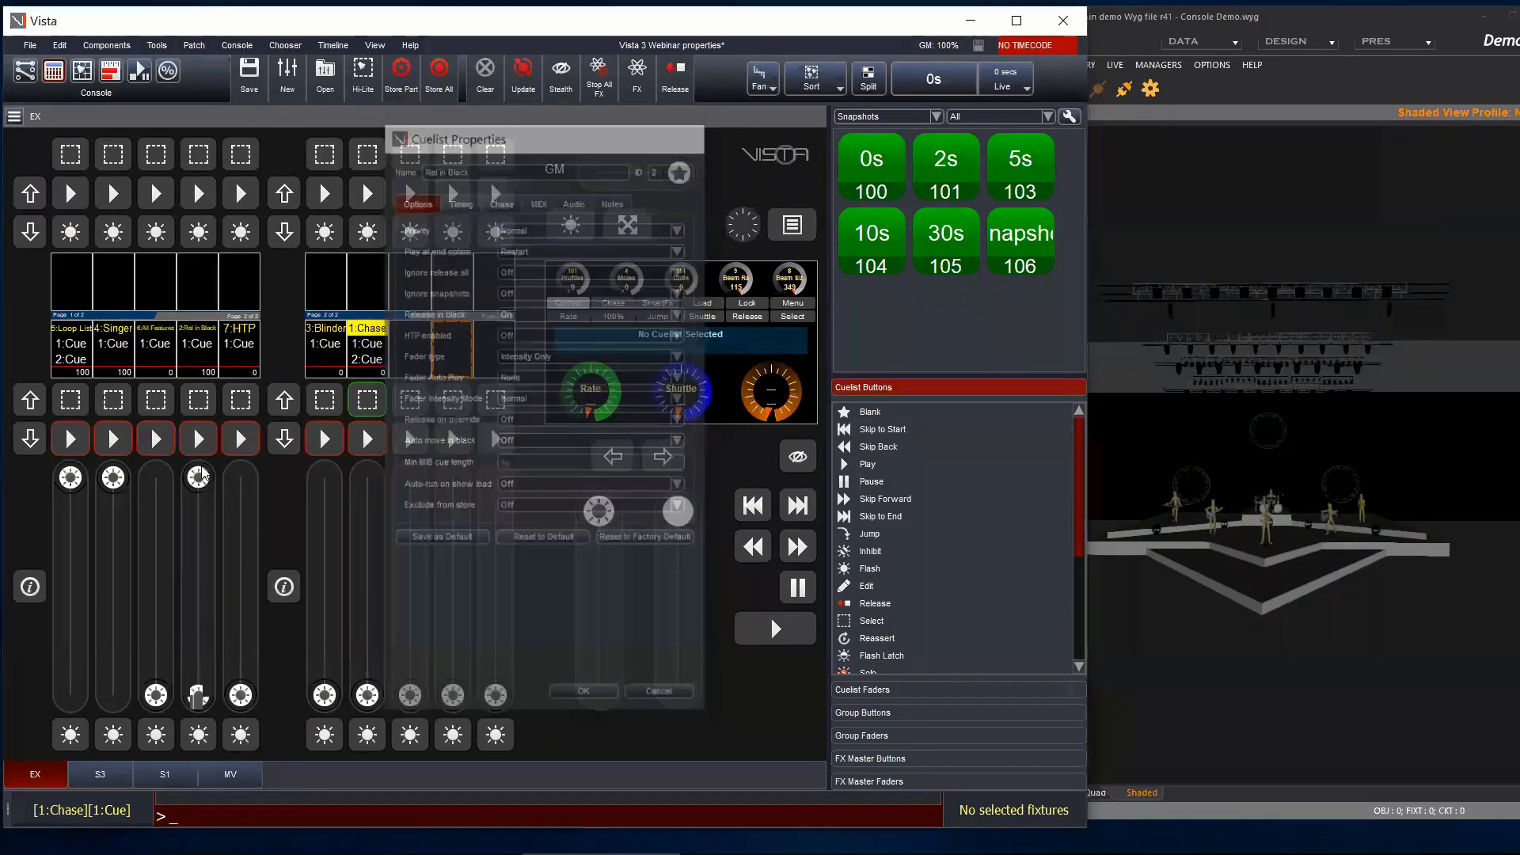
Step: Test the release of the Rel in Black cuelist by playing and releasing it, and repeat the test with the Fixture Chooser shown
{"action": "left_click", "coordinate": [199, 439]}
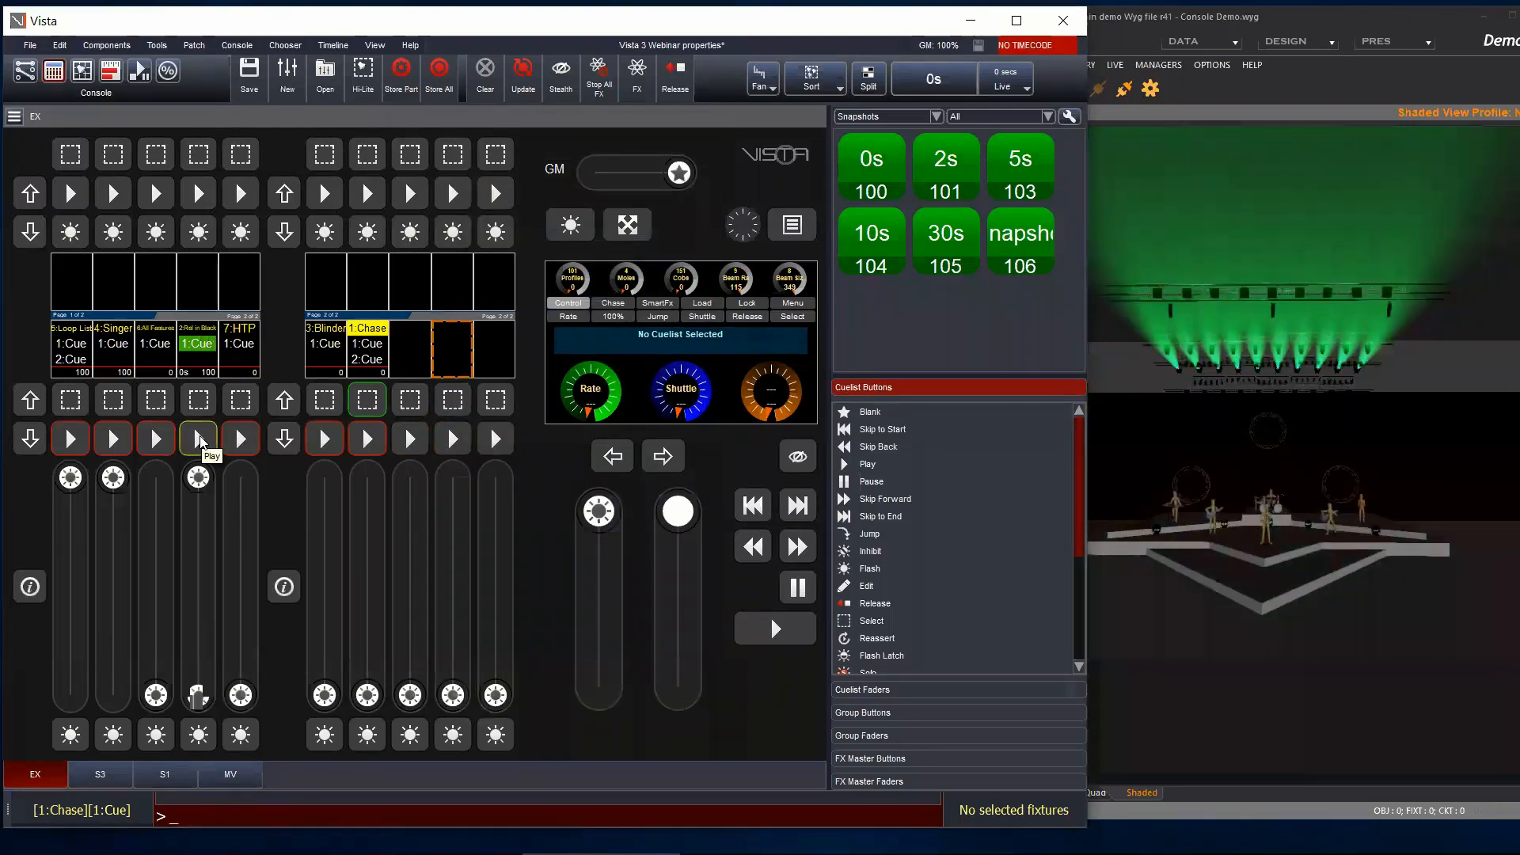
{"action": "key", "text": "shift"}
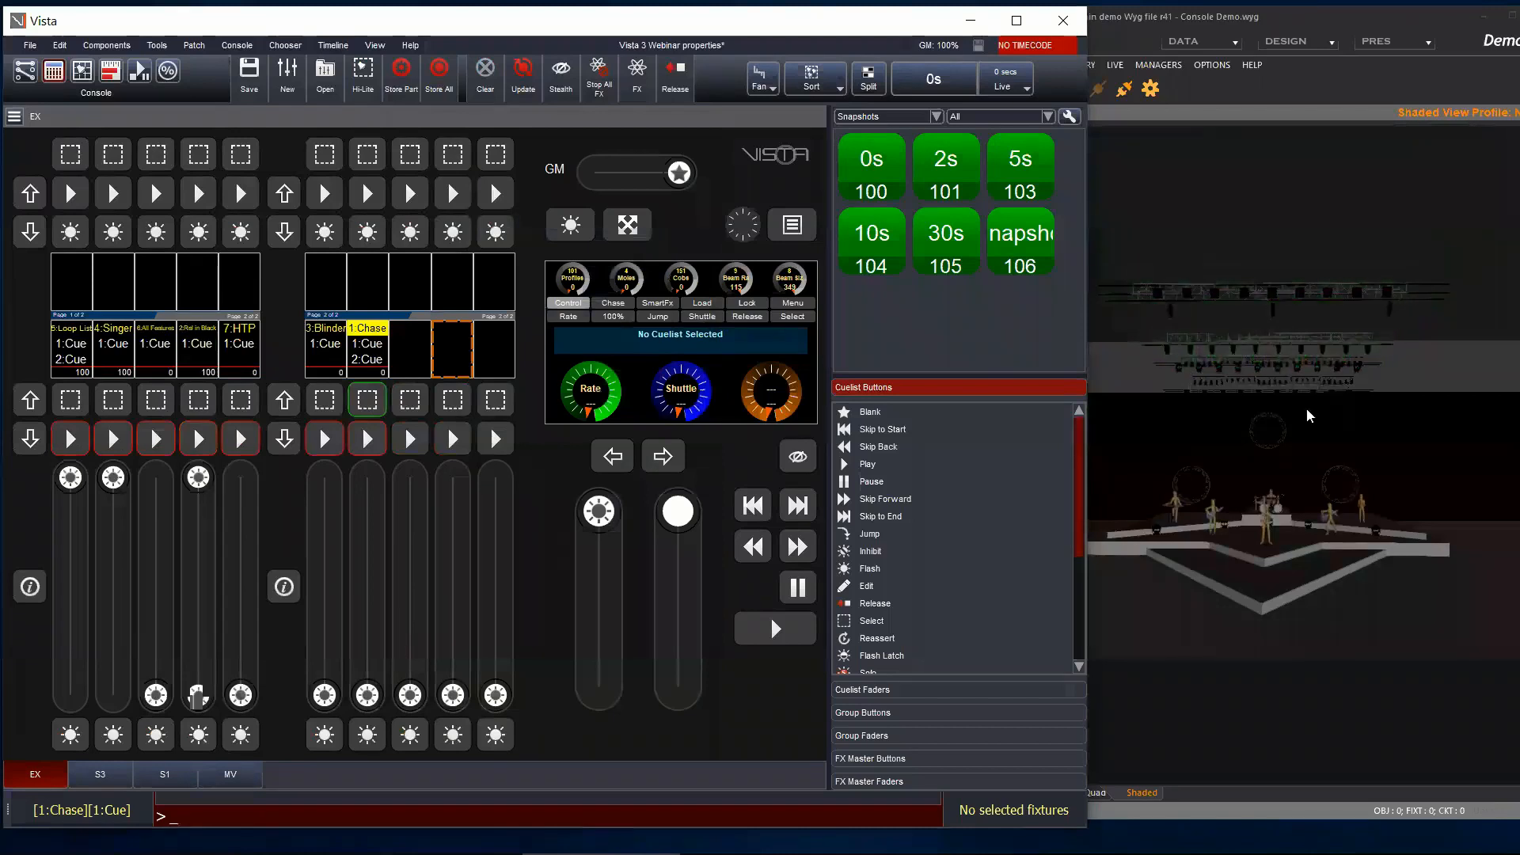
{"action": "left_click", "coordinate": [198, 441]}
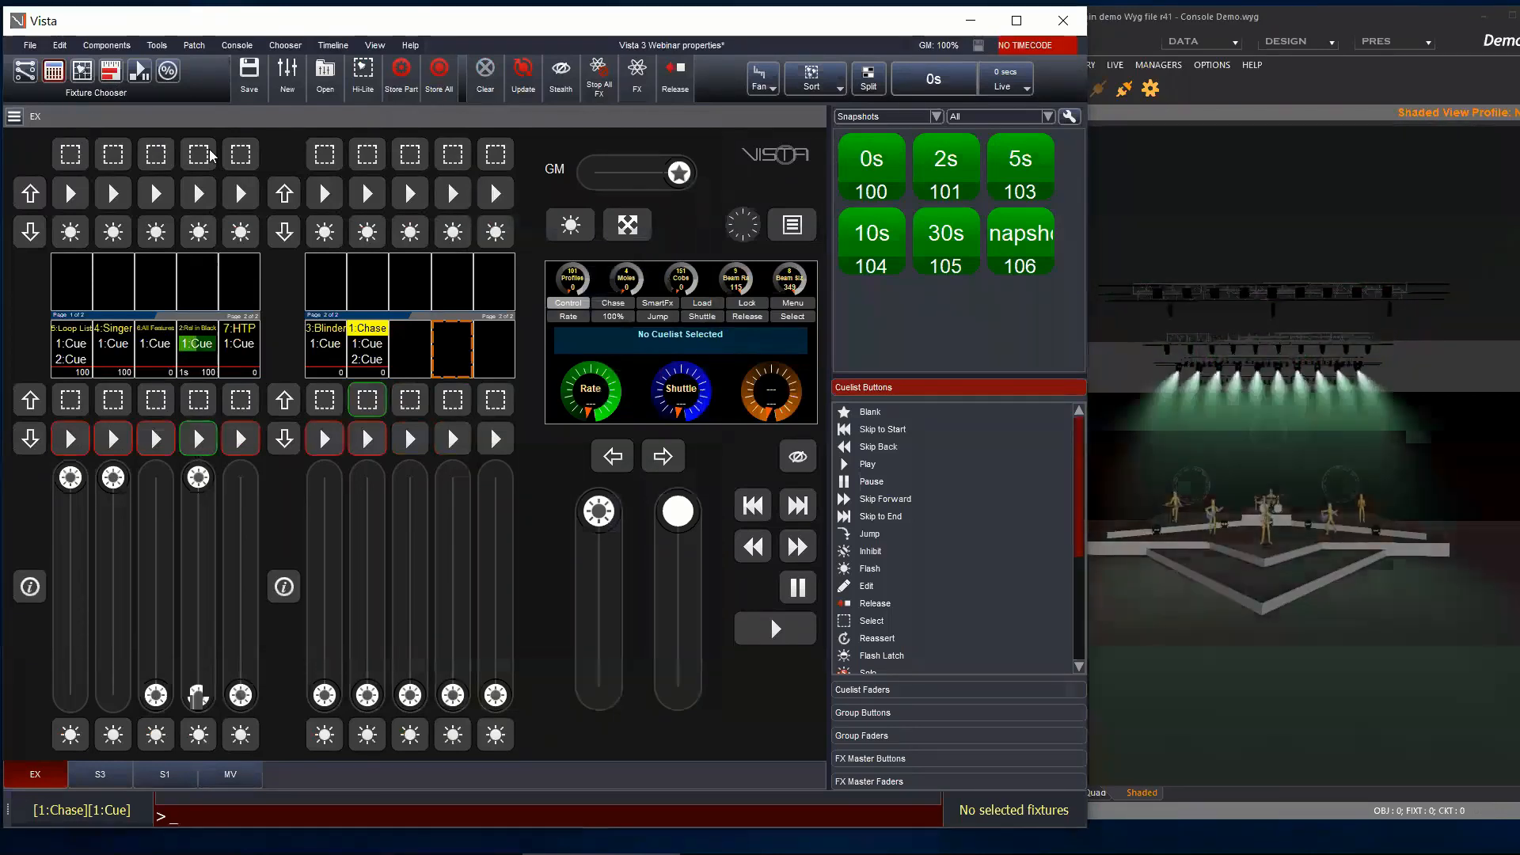
{"action": "key", "text": "F2"}
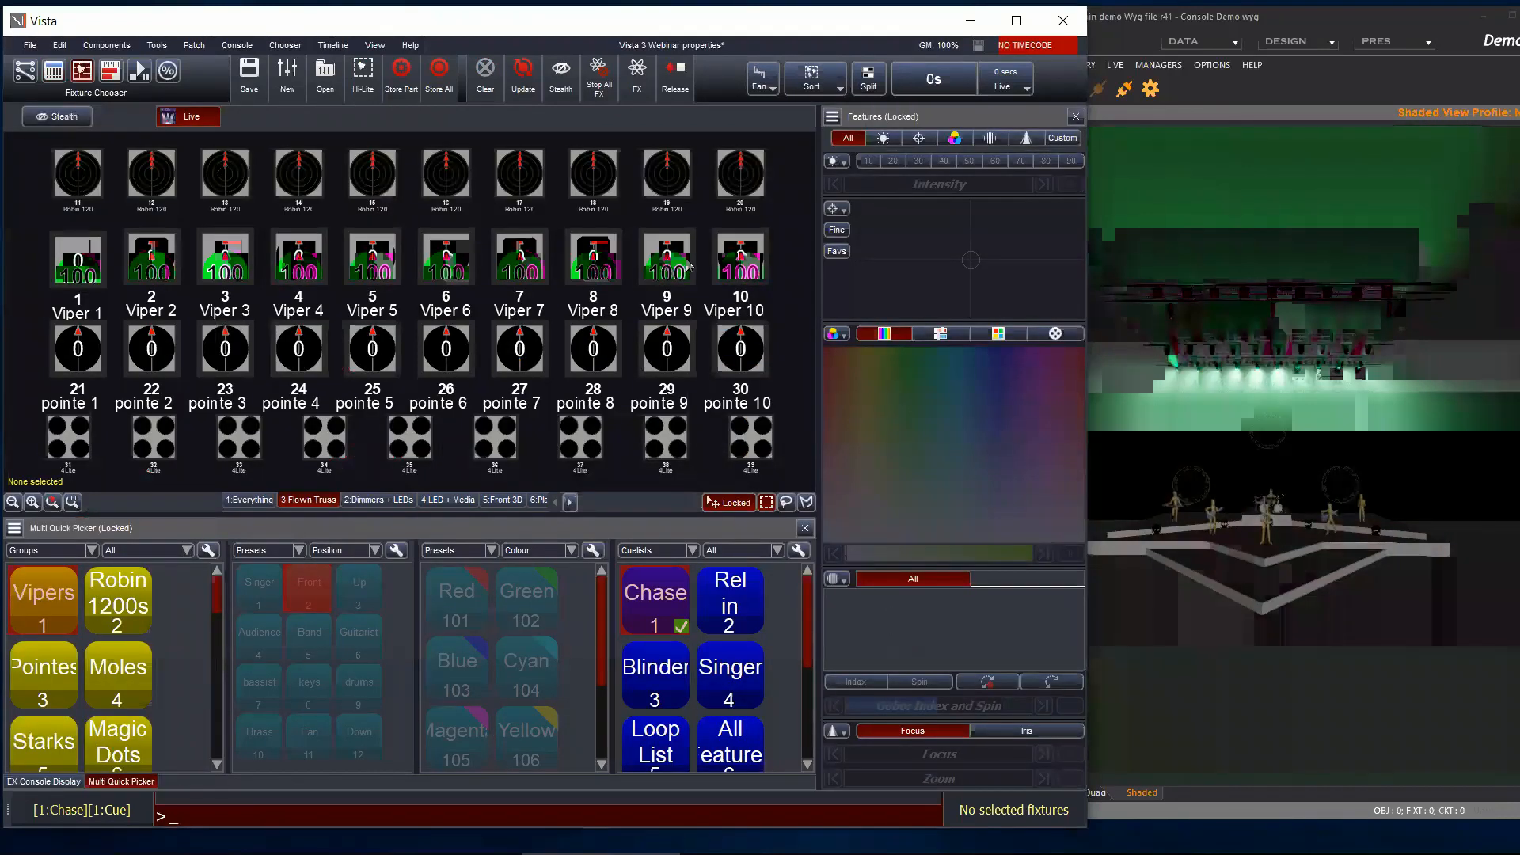
{"action": "left_click", "coordinate": [680, 80]}
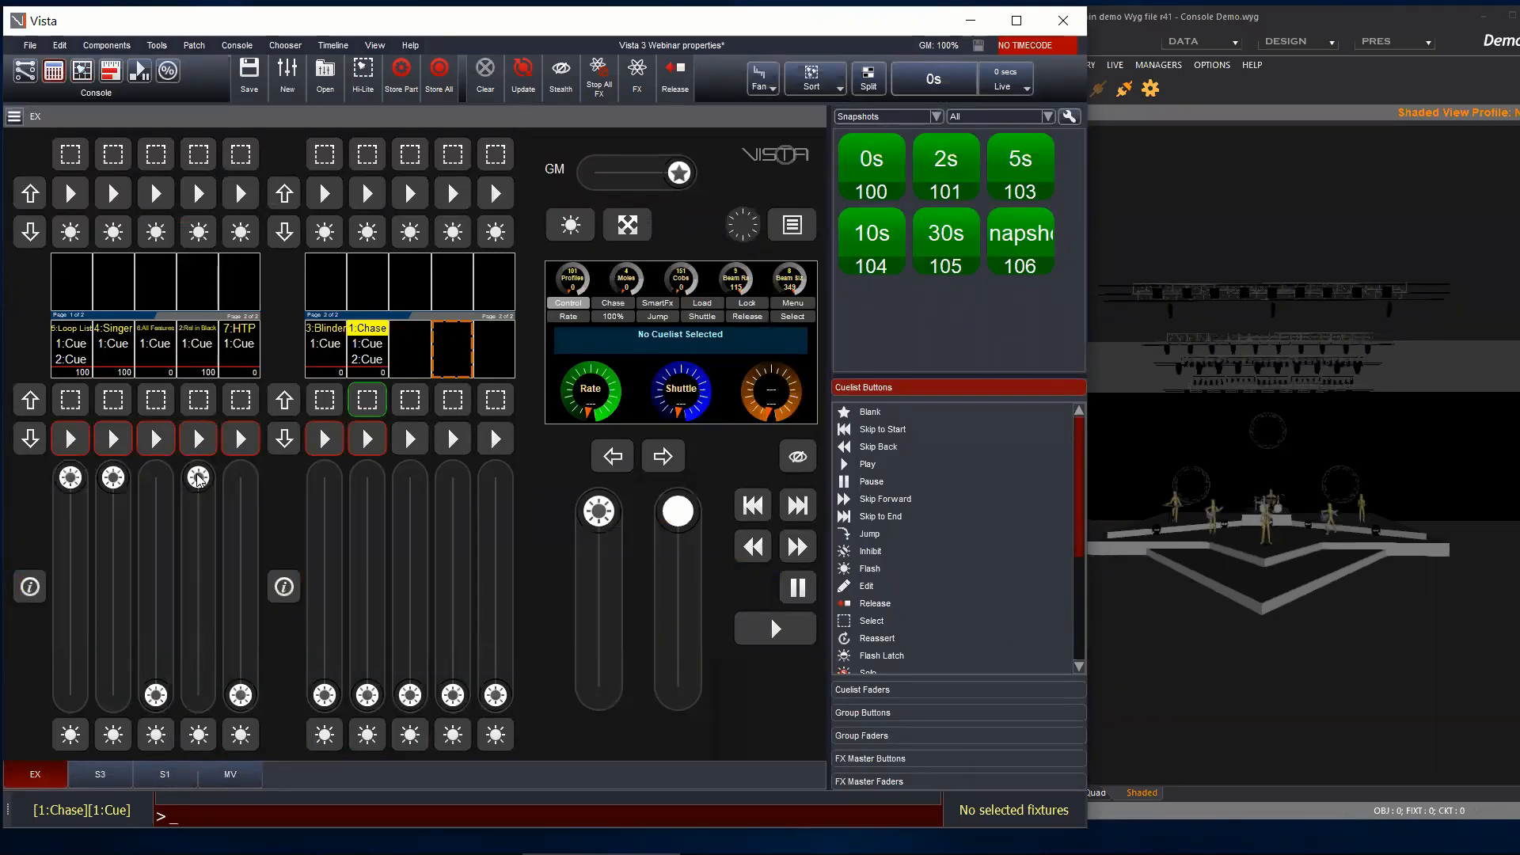
Step: Lower the Rel in Black fader to zero and review the HTP enabled option in its cuelist properties without changing it
{"action": "left_click_drag", "start_coordinate": [198, 478], "coordinate": [199, 696]}
{"action": "right_click", "coordinate": [193, 342]}
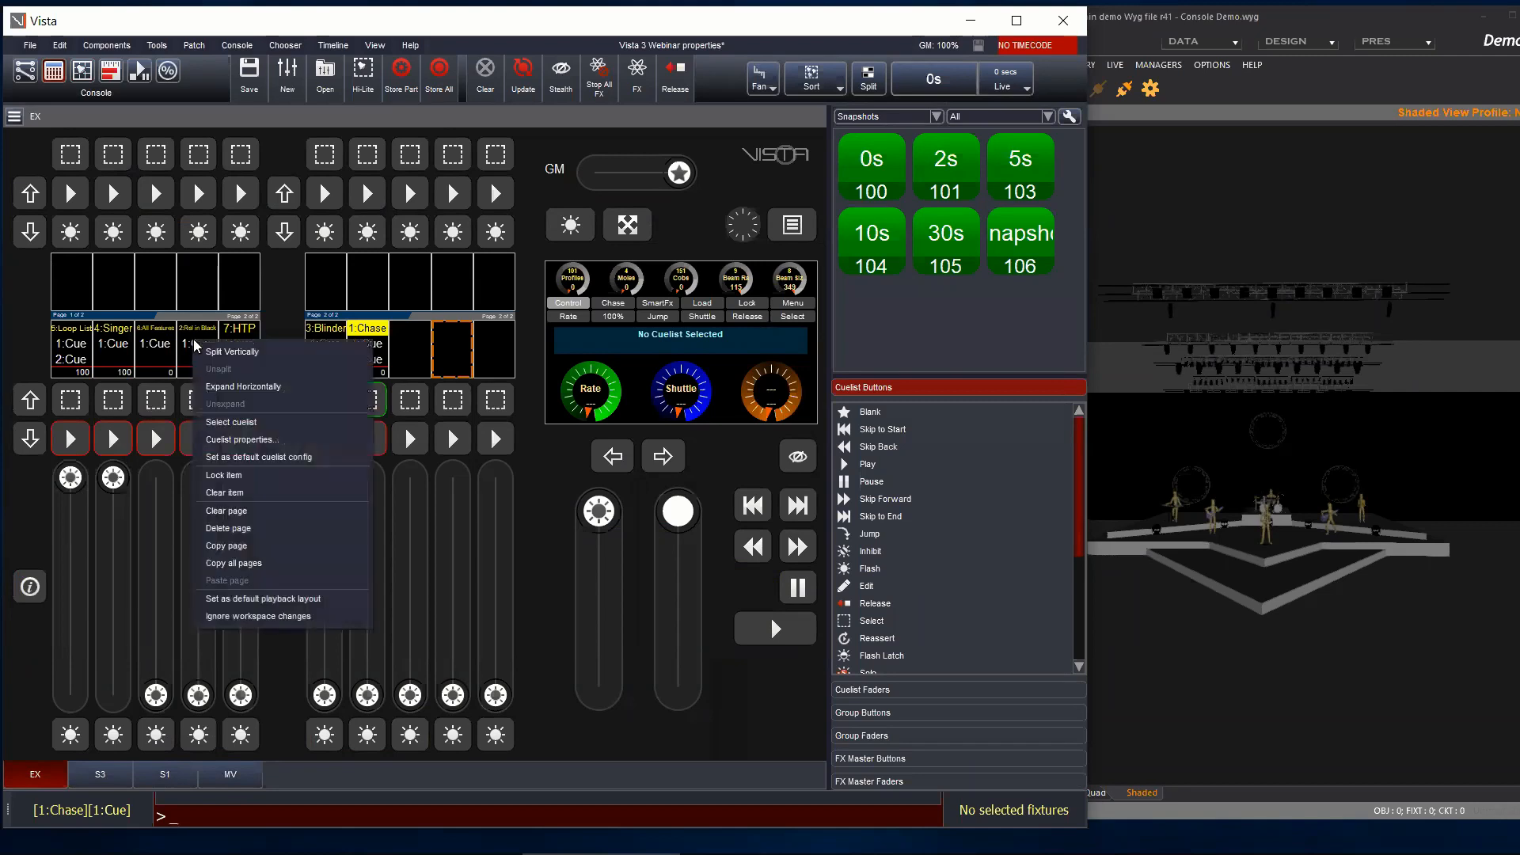
{"action": "left_click", "coordinate": [264, 438]}
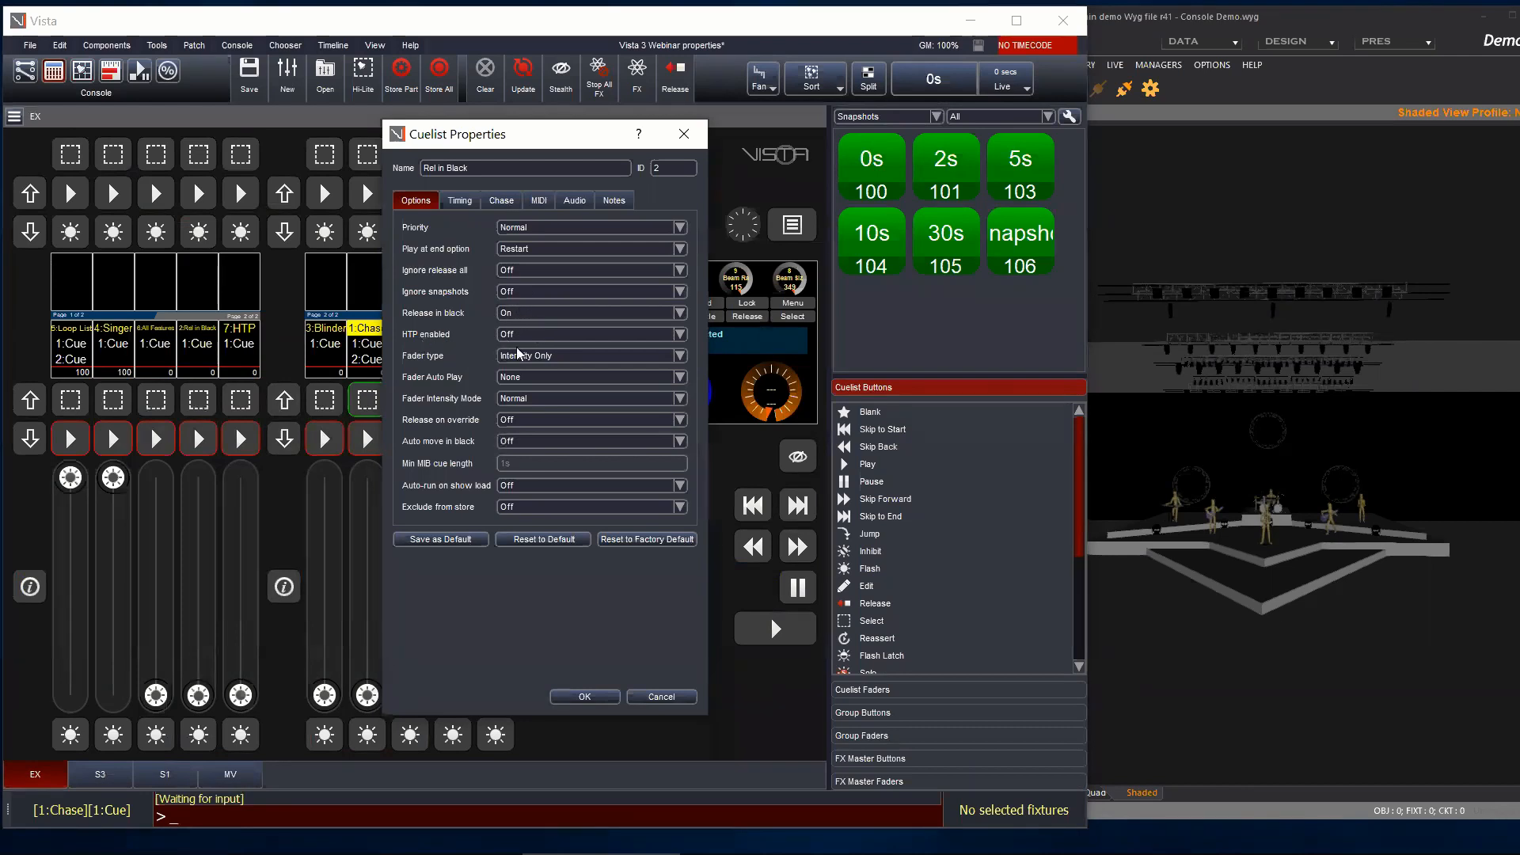
{"action": "left_click", "coordinate": [678, 336]}
{"action": "left_click", "coordinate": [677, 336]}
{"action": "left_click", "coordinate": [643, 697]}
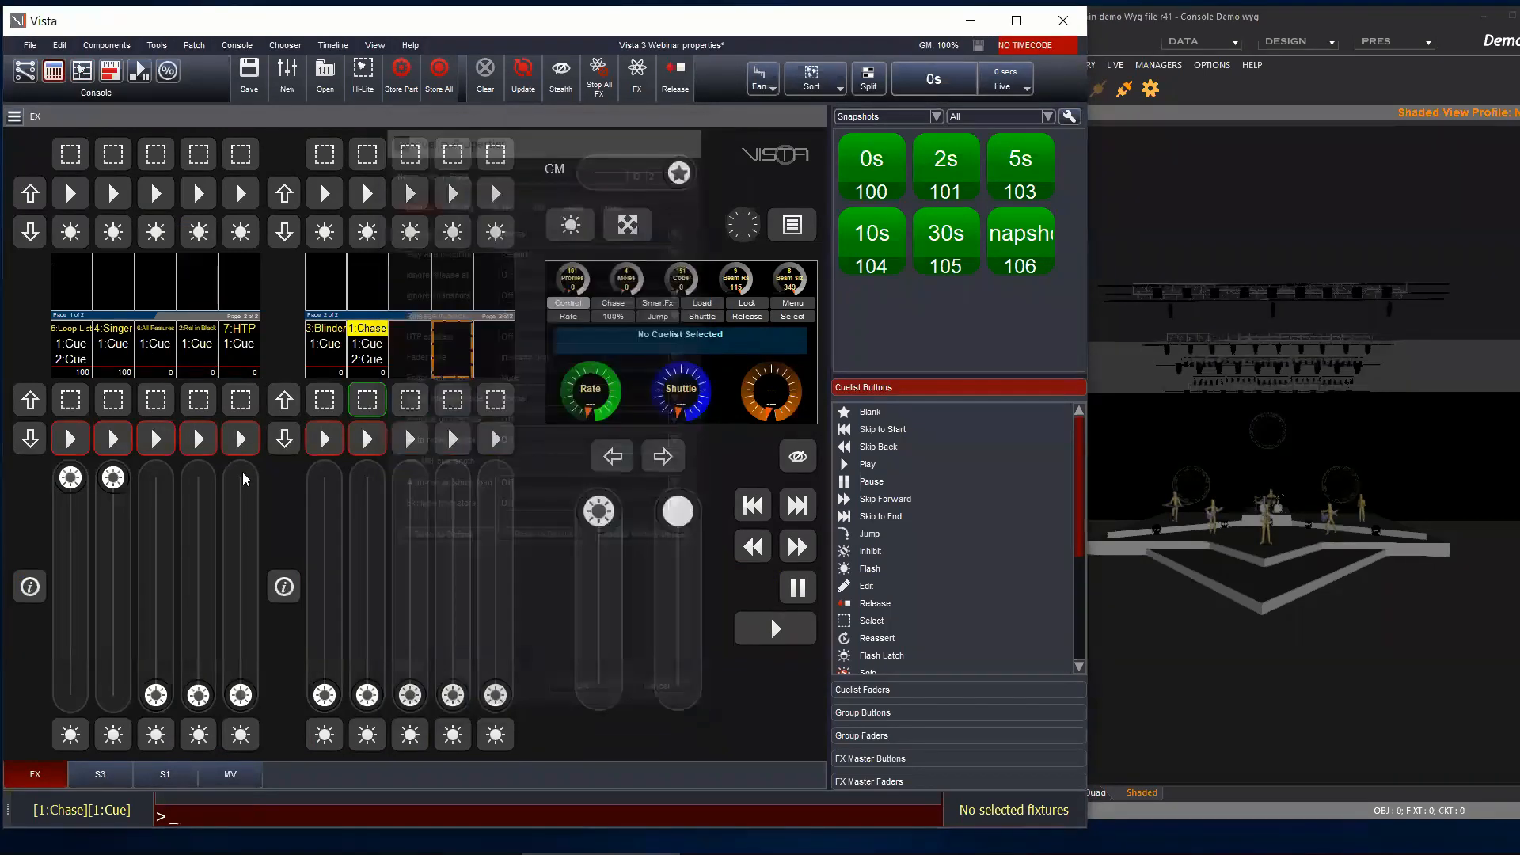
Step: Play the Loop List cuelist from cue 1 to cue 3, and test its fader by lowering it partway and returning it to full
{"action": "left_click", "coordinate": [71, 439]}
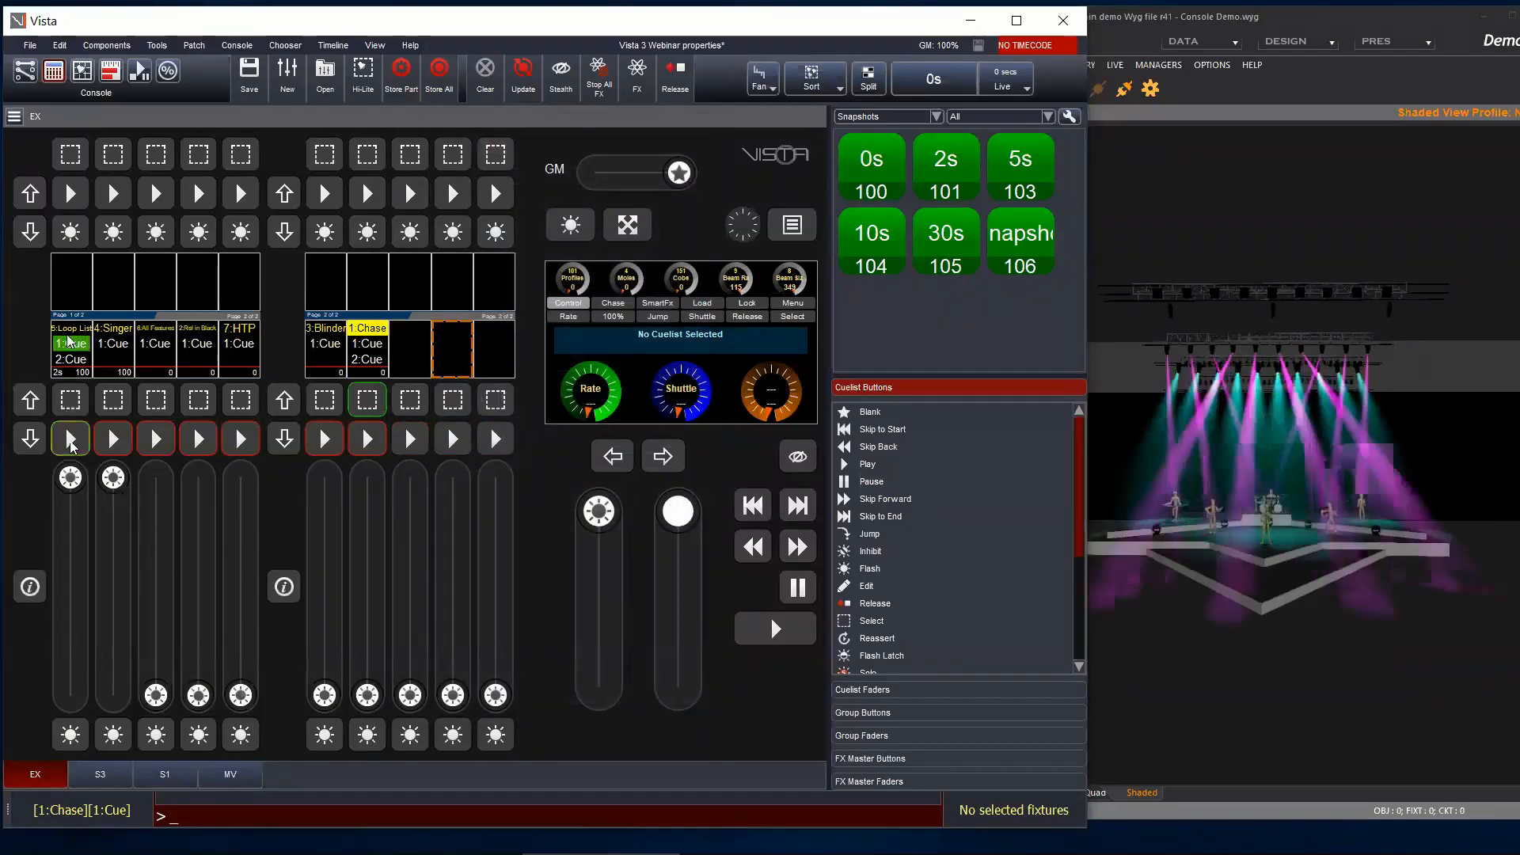
{"action": "left_click", "coordinate": [71, 440]}
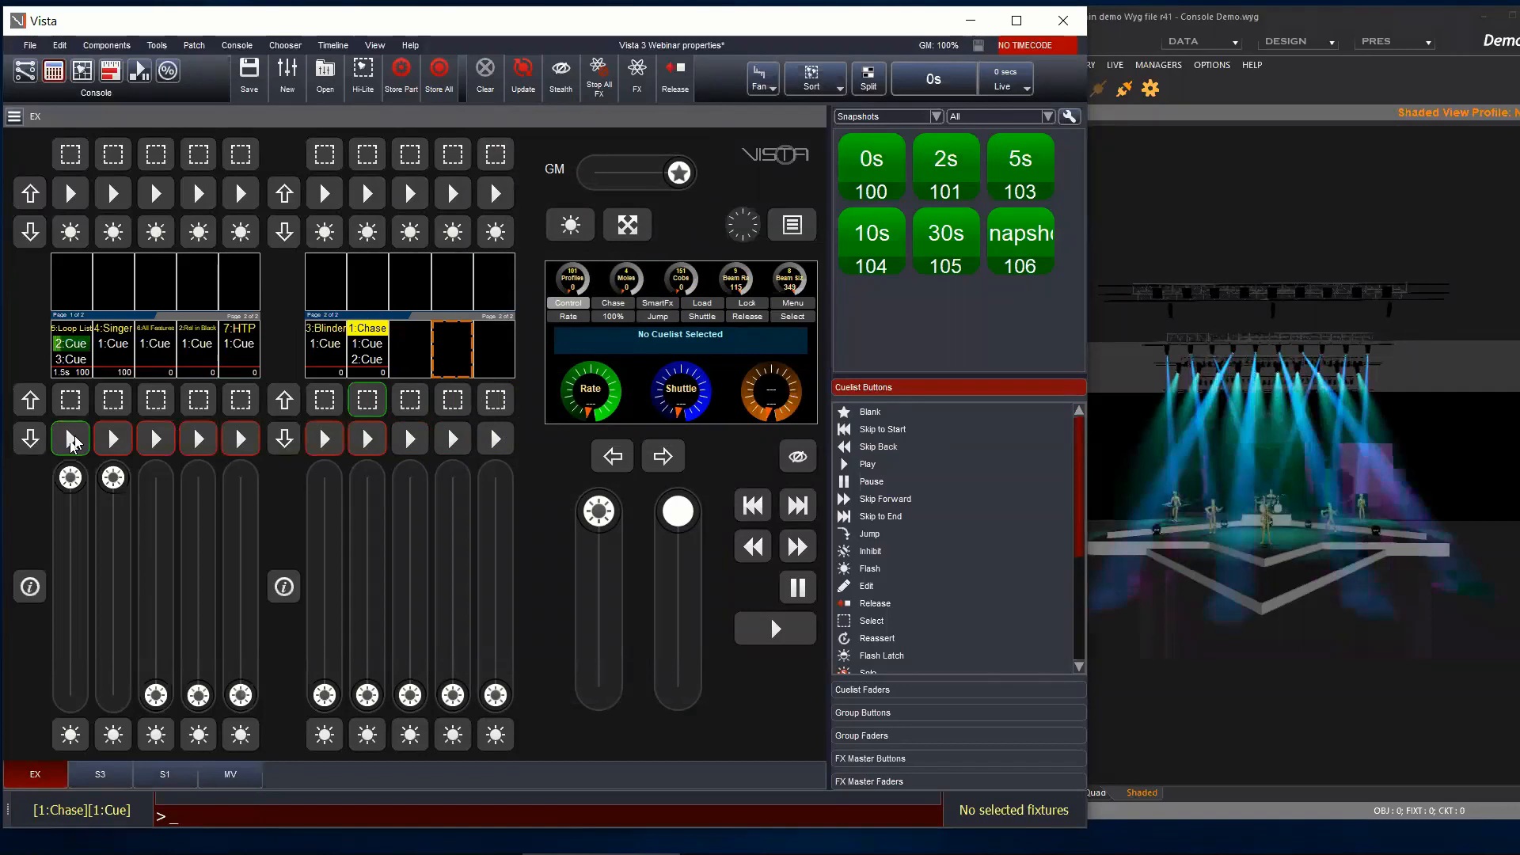
{"action": "left_click", "coordinate": [71, 441]}
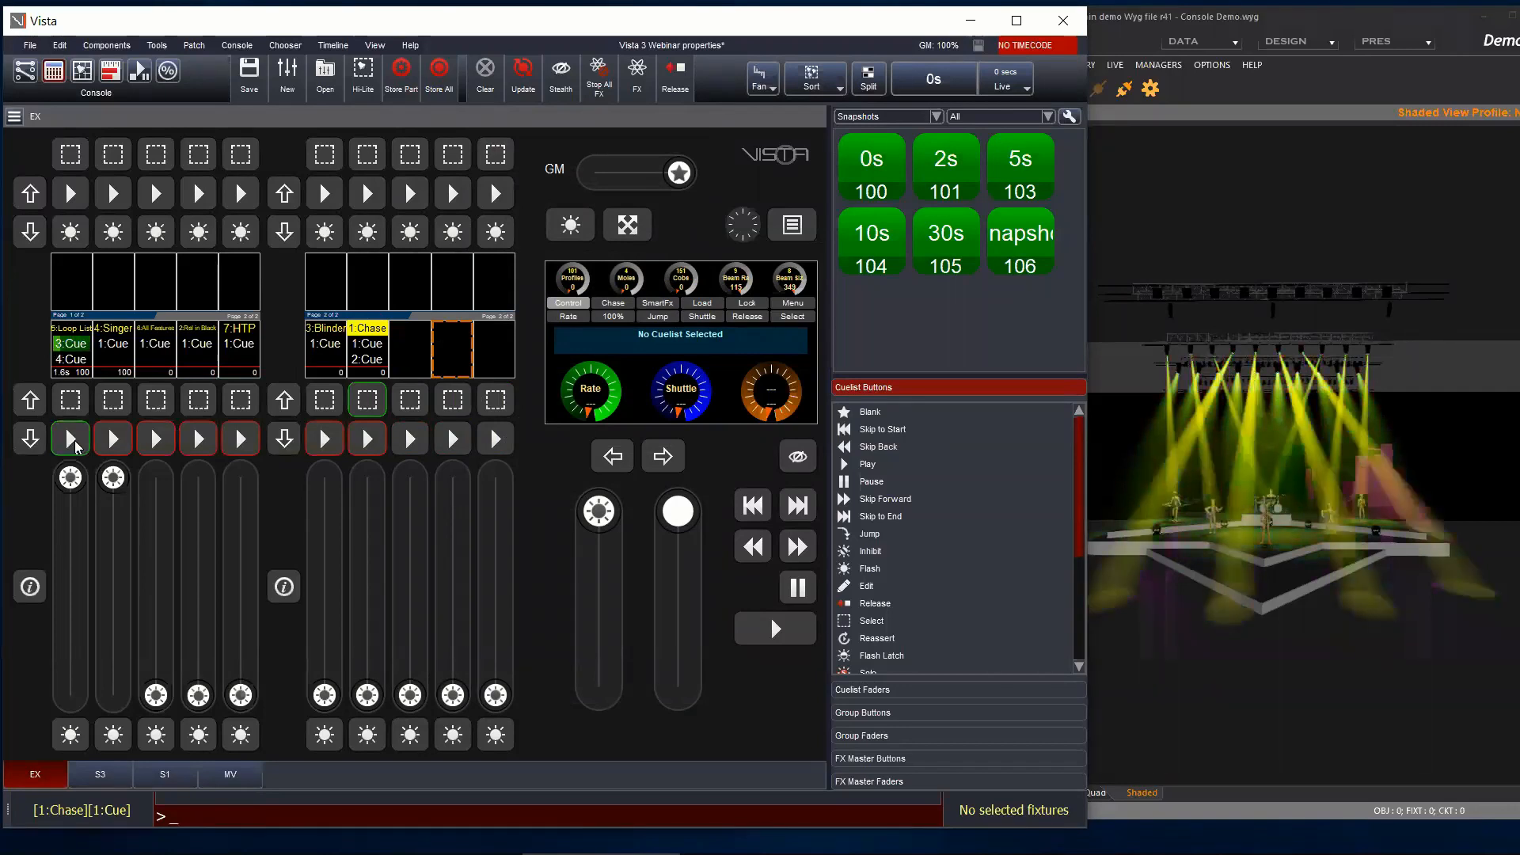
{"action": "left_click_drag", "start_coordinate": [70, 478], "coordinate": [71, 595]}
{"action": "mouse_move", "coordinate": [89, 429]}
{"action": "left_mouse_down"}
{"action": "mouse_move", "coordinate": [121, 670]}
{"action": "mouse_move", "coordinate": [85, 428]}
{"action": "mouse_move", "coordinate": [98, 637]}
{"action": "mouse_move", "coordinate": [79, 535]}
{"action": "mouse_move", "coordinate": [79, 697]}
{"action": "mouse_move", "coordinate": [83, 420]}
{"action": "left_mouse_up"}
Step: Play the HTP cuelist with its fader at full, and test the intensity by fading down the Loop List and HTP cuelists
{"action": "left_click_drag", "start_coordinate": [242, 697], "coordinate": [248, 438]}
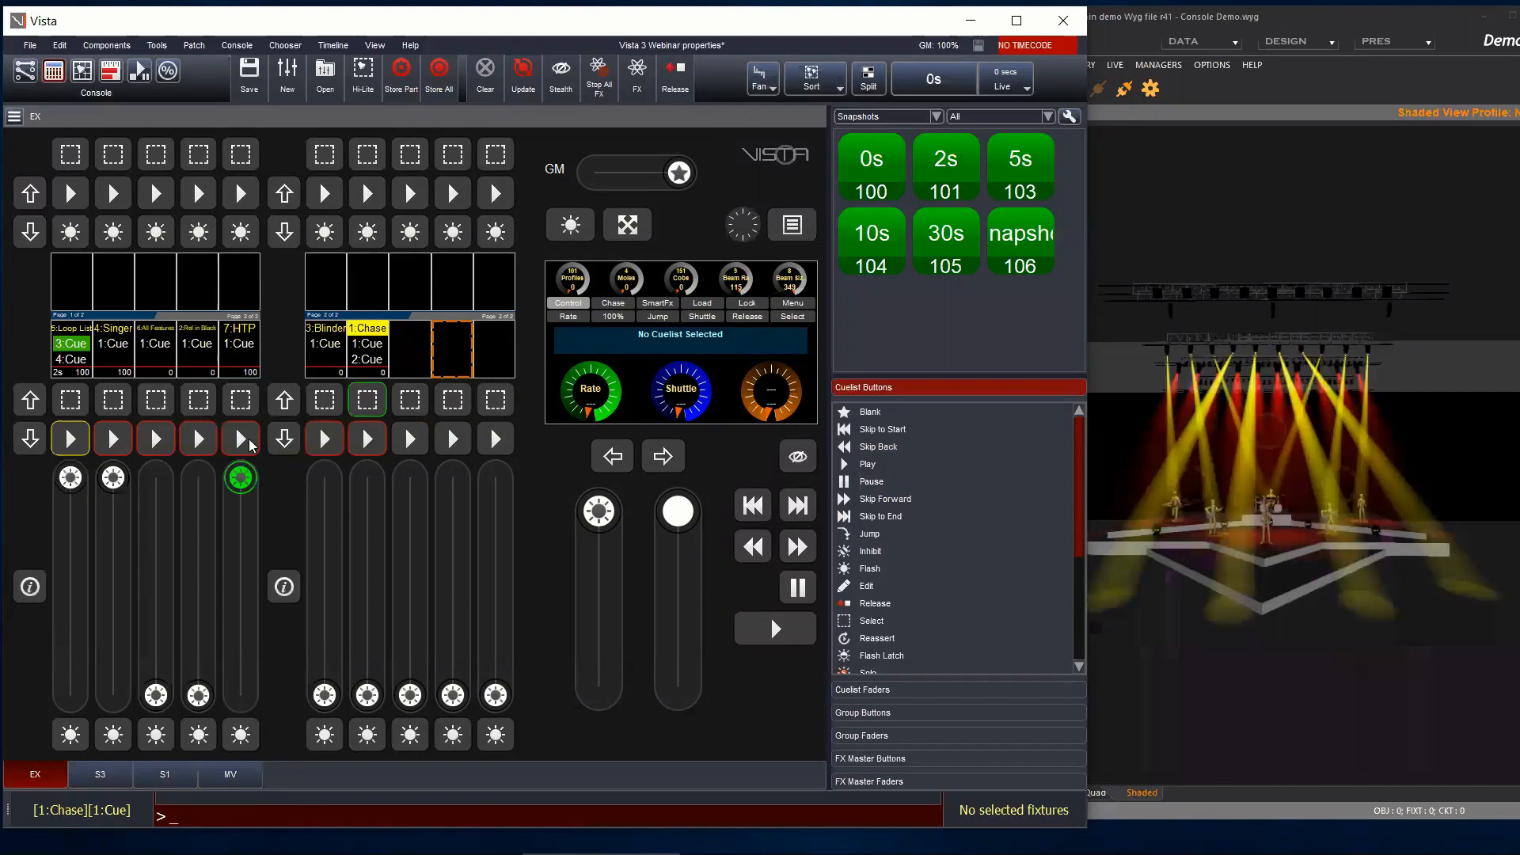
{"action": "left_click", "coordinate": [240, 440]}
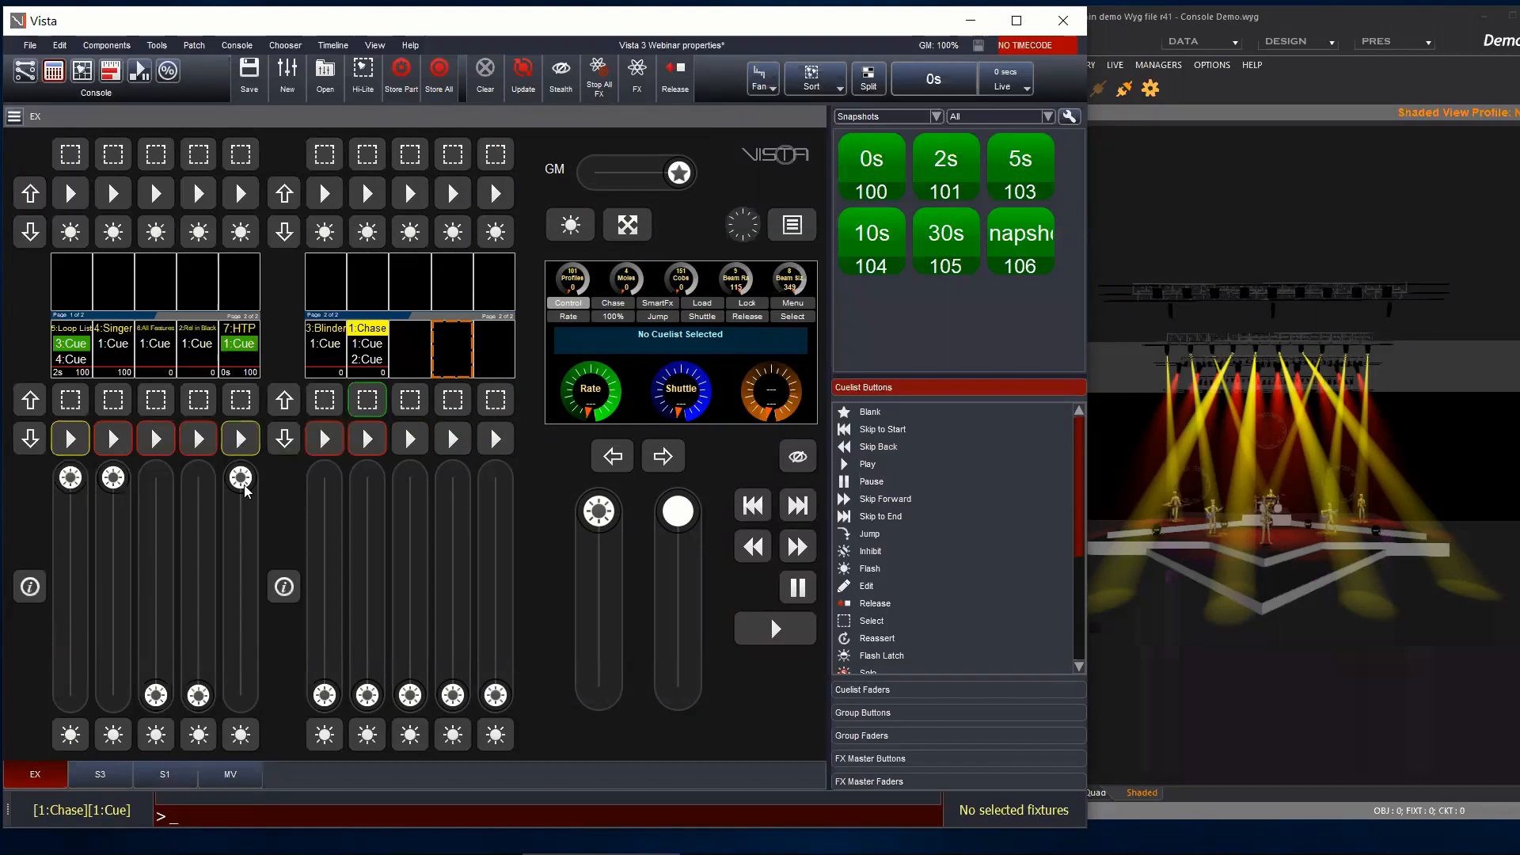
{"action": "left_click_drag", "start_coordinate": [71, 478], "coordinate": [105, 787]}
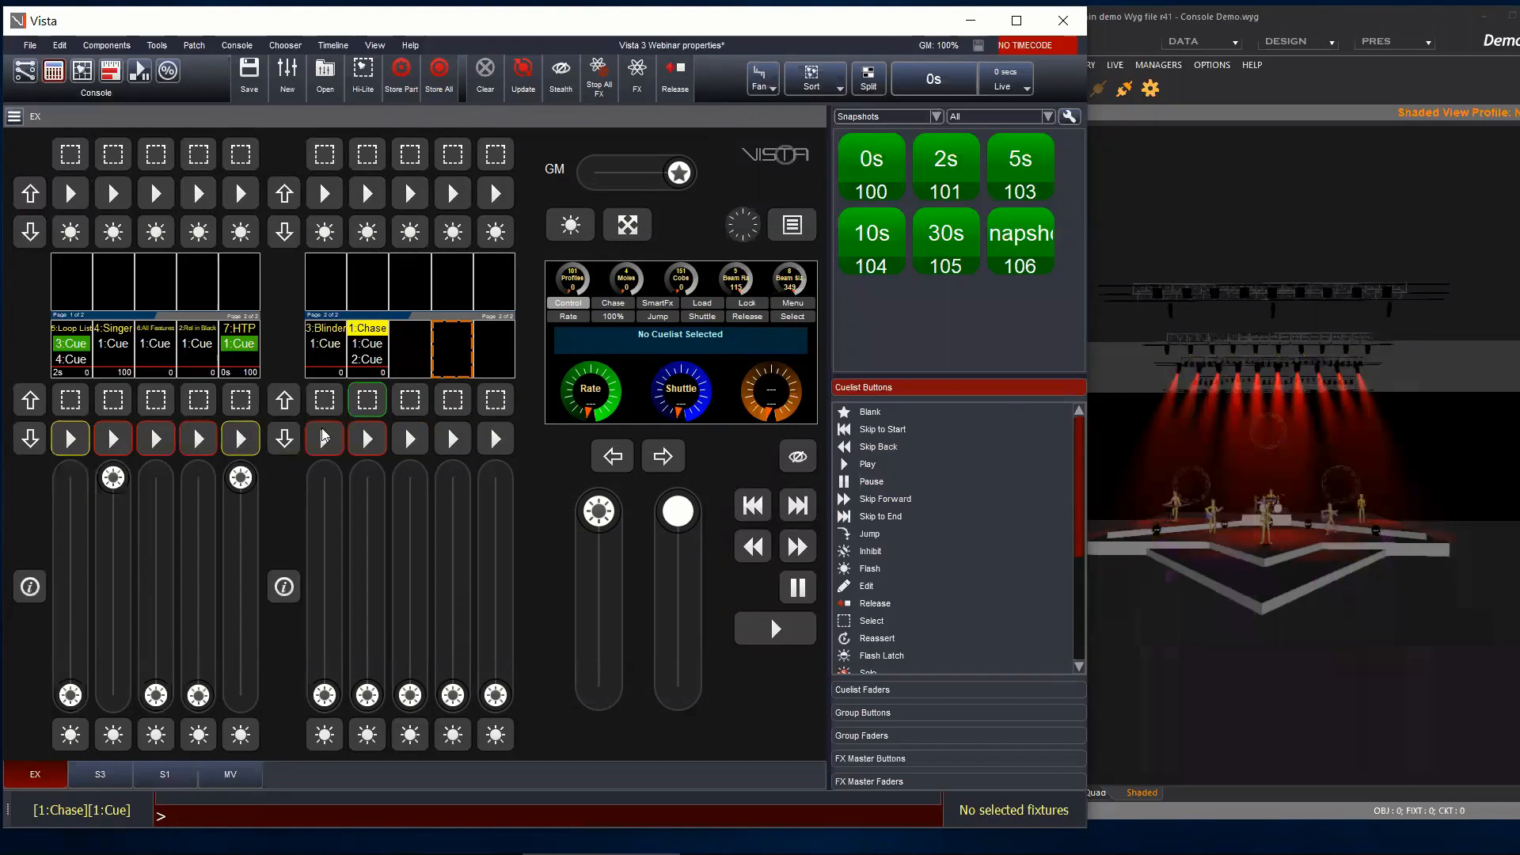
{"action": "left_click_drag", "start_coordinate": [248, 483], "coordinate": [242, 760]}
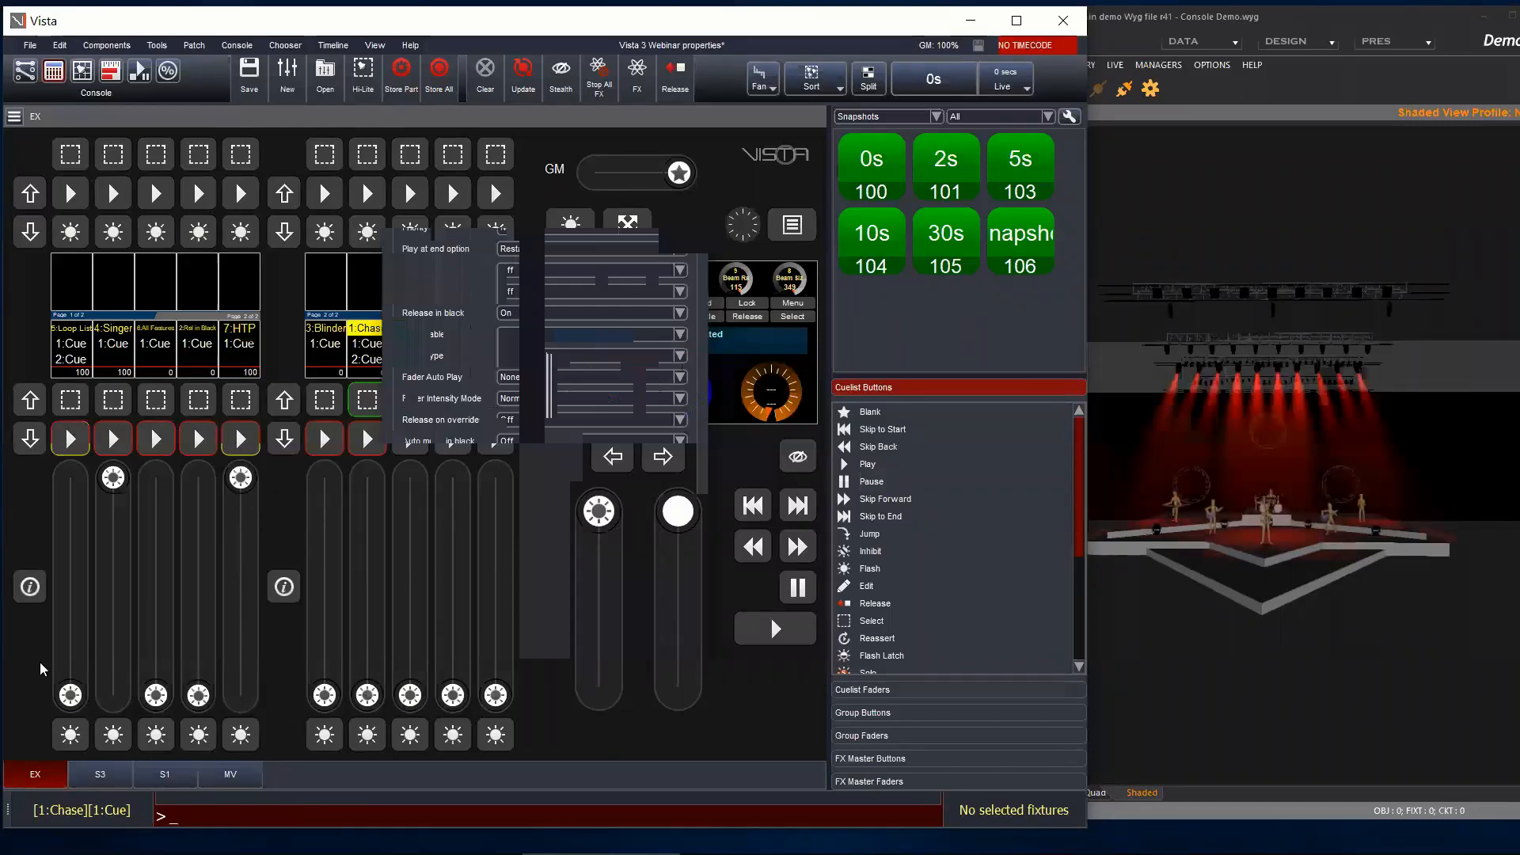
Step: Step the Loop List cuelist on to cue 2 with its fader at zero, and play the HTP cuelist with its fader at full
{"action": "mouse_move", "coordinate": [70, 696]}
{"action": "left_mouse_down"}
{"action": "mouse_move", "coordinate": [100, 487]}
{"action": "mouse_move", "coordinate": [74, 665]}
{"action": "left_mouse_up"}
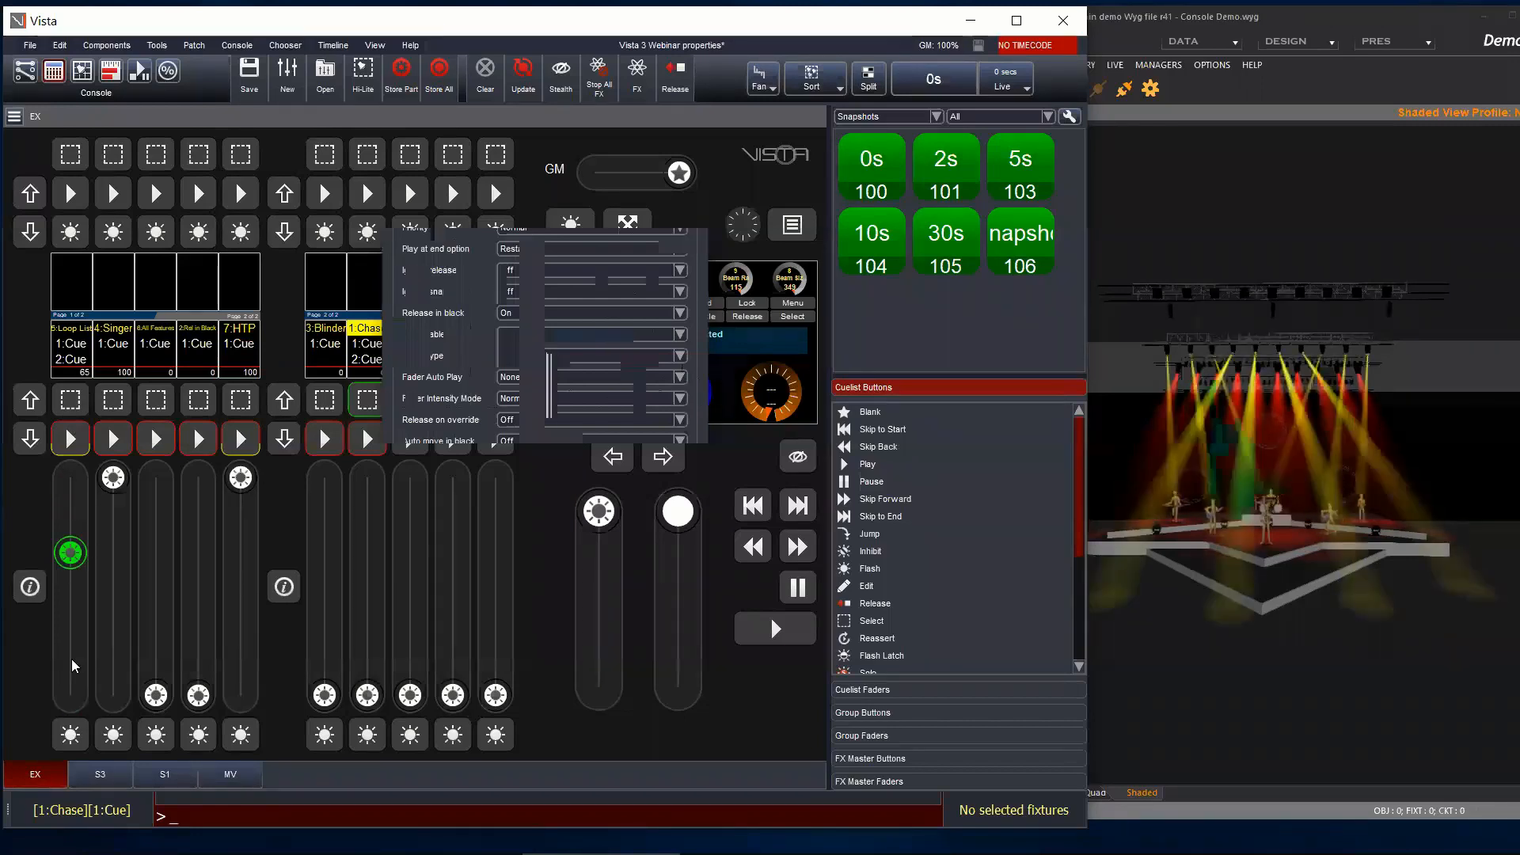
{"action": "left_click", "coordinate": [71, 439]}
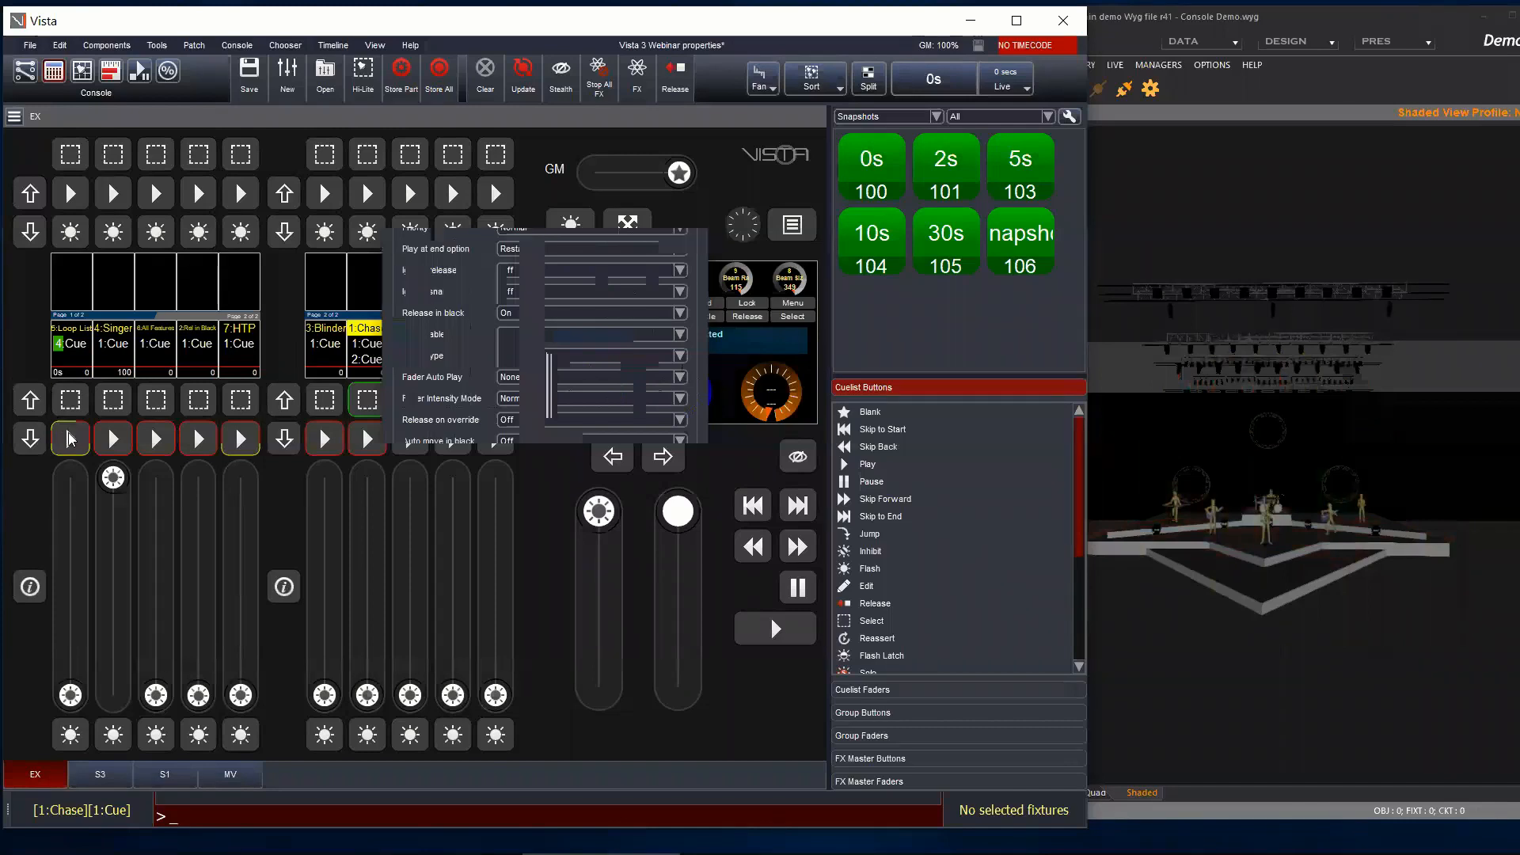
{"action": "left_click", "coordinate": [71, 439]}
{"action": "left_click", "coordinate": [235, 439]}
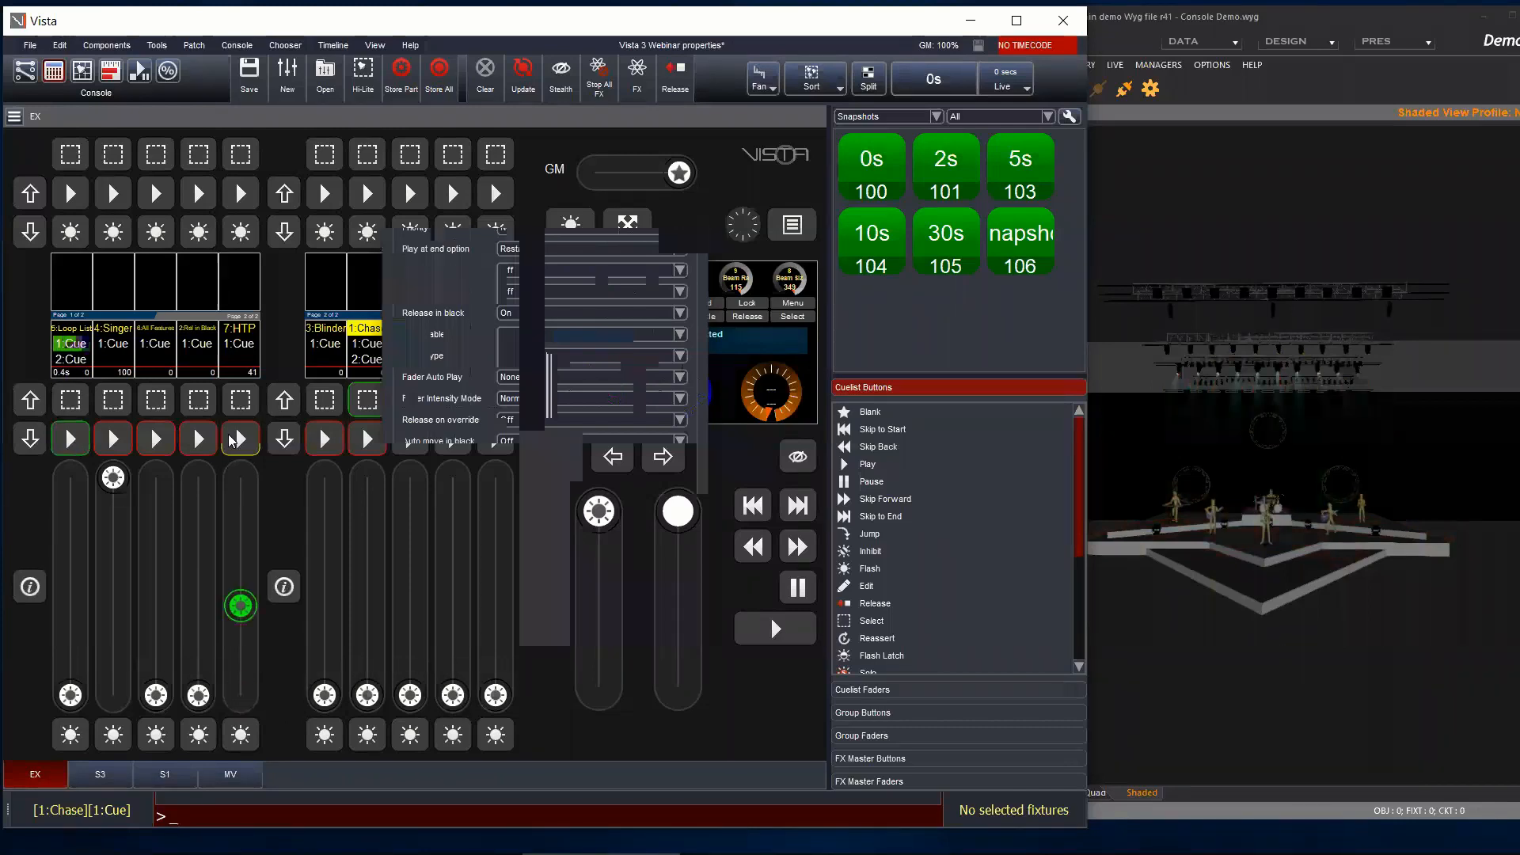
{"action": "left_click", "coordinate": [71, 439]}
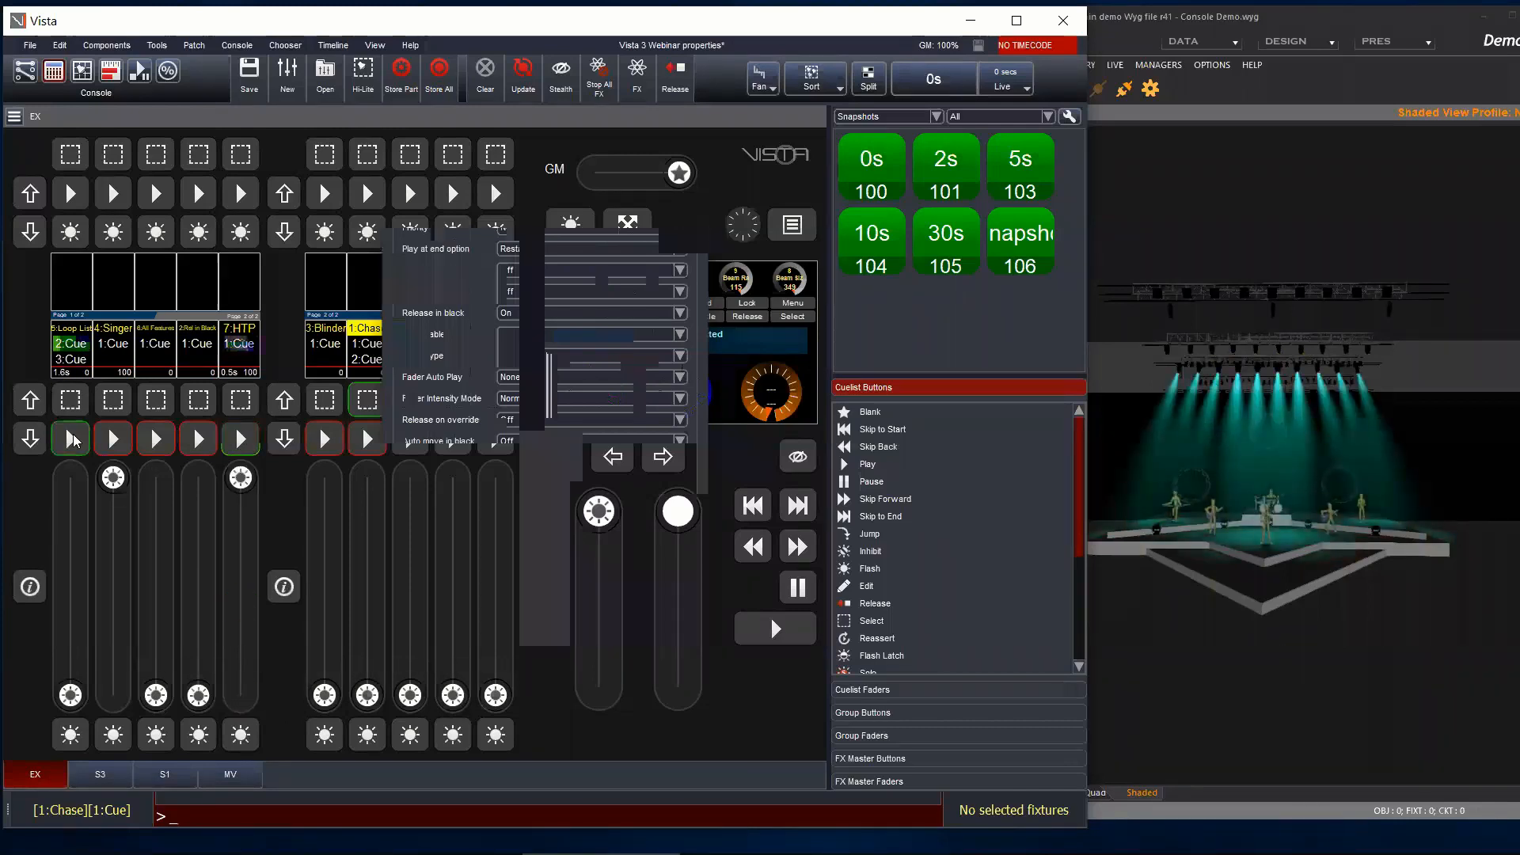
Step: Set the HTP enabled option to Off in the HTP cuelist's properties
{"action": "right_click", "coordinate": [250, 350]}
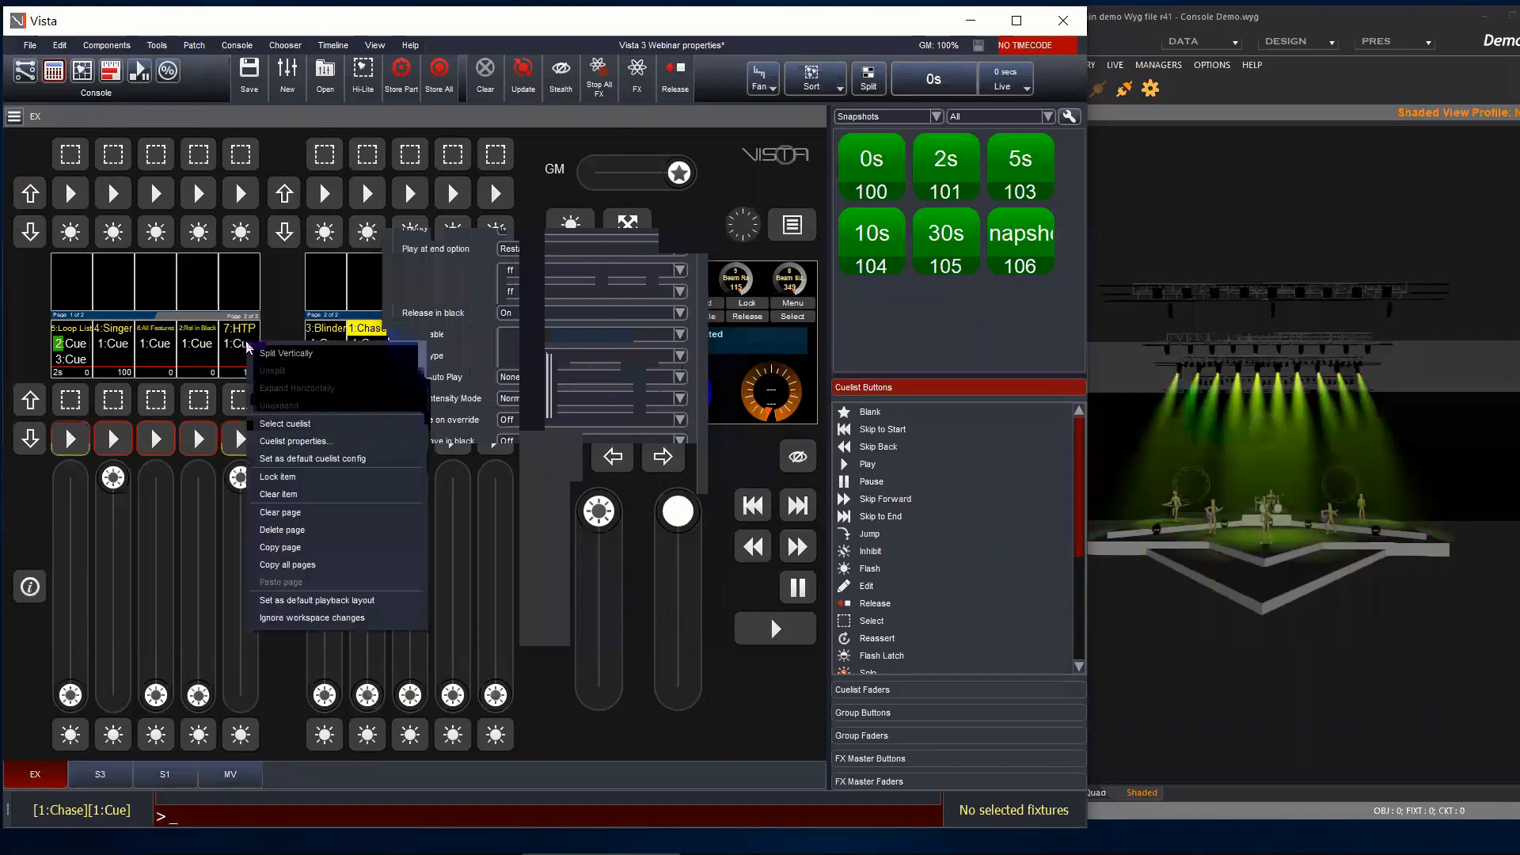
{"action": "left_click", "coordinate": [293, 442]}
{"action": "left_click", "coordinate": [538, 334]}
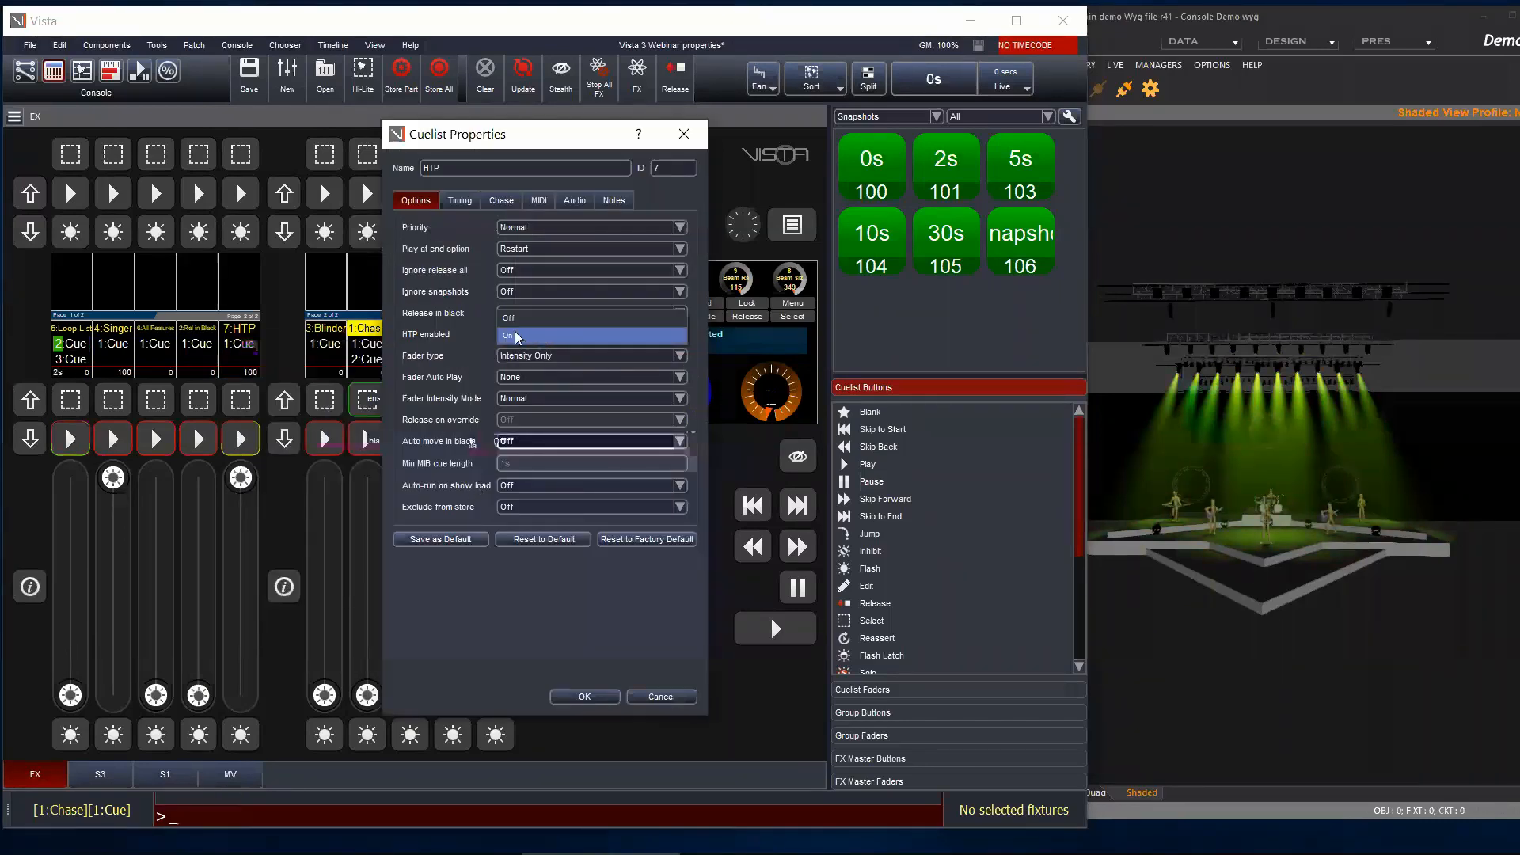
{"action": "left_click", "coordinate": [515, 335]}
{"action": "left_click", "coordinate": [584, 697]}
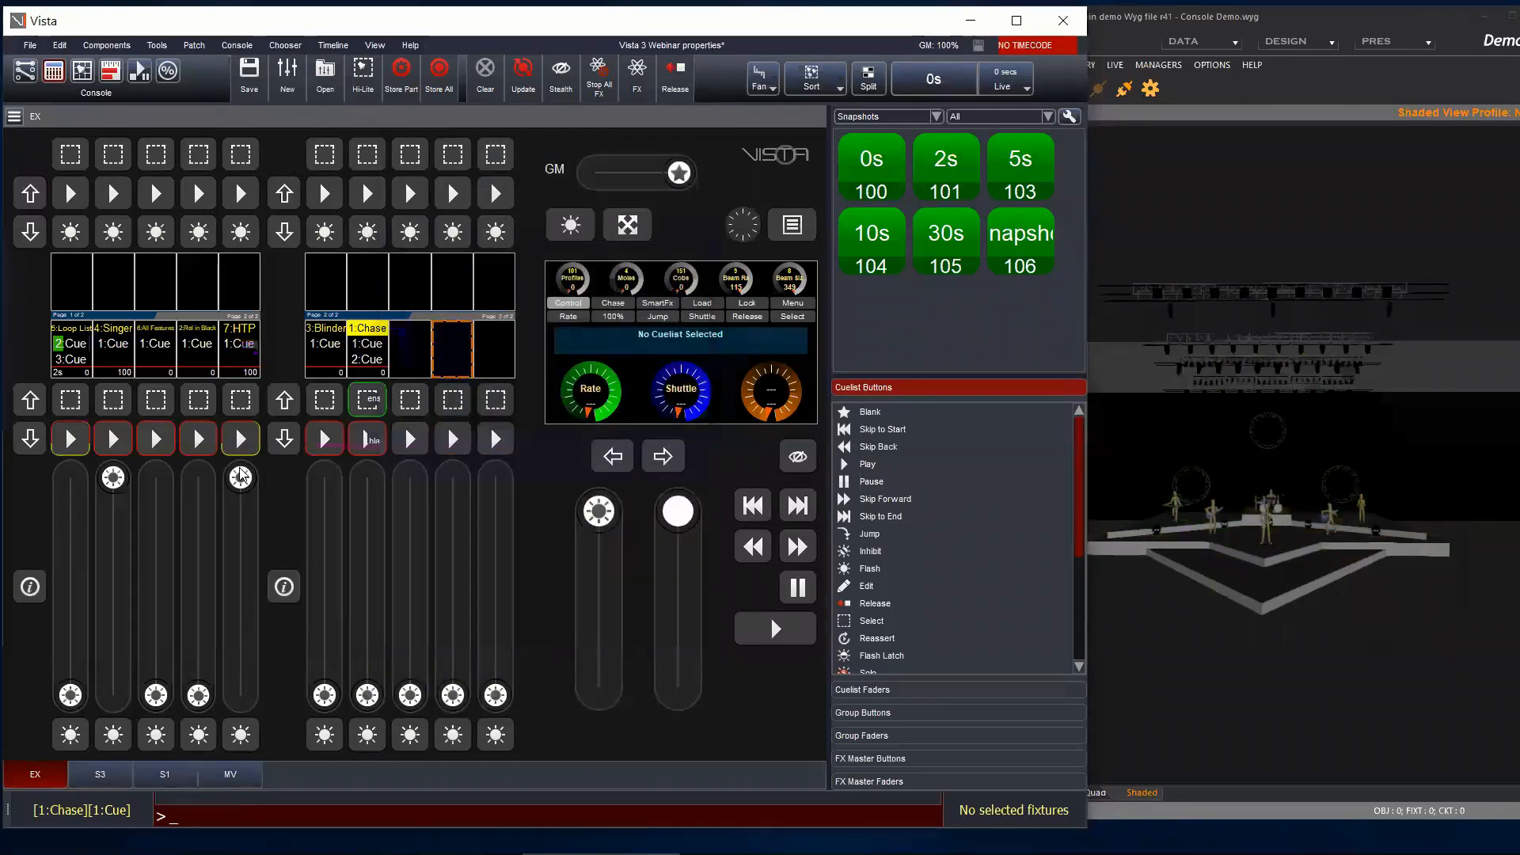
Step: Play the HTP cuelist, and test it against the Loop List by stepping that from cue 3 round to cue 1 and raising its fader to full
{"action": "mouse_move", "coordinate": [241, 476]}
{"action": "left_mouse_down"}
{"action": "mouse_move", "coordinate": [240, 695]}
{"action": "mouse_move", "coordinate": [241, 477]}
{"action": "left_mouse_up"}
{"action": "left_click", "coordinate": [240, 439]}
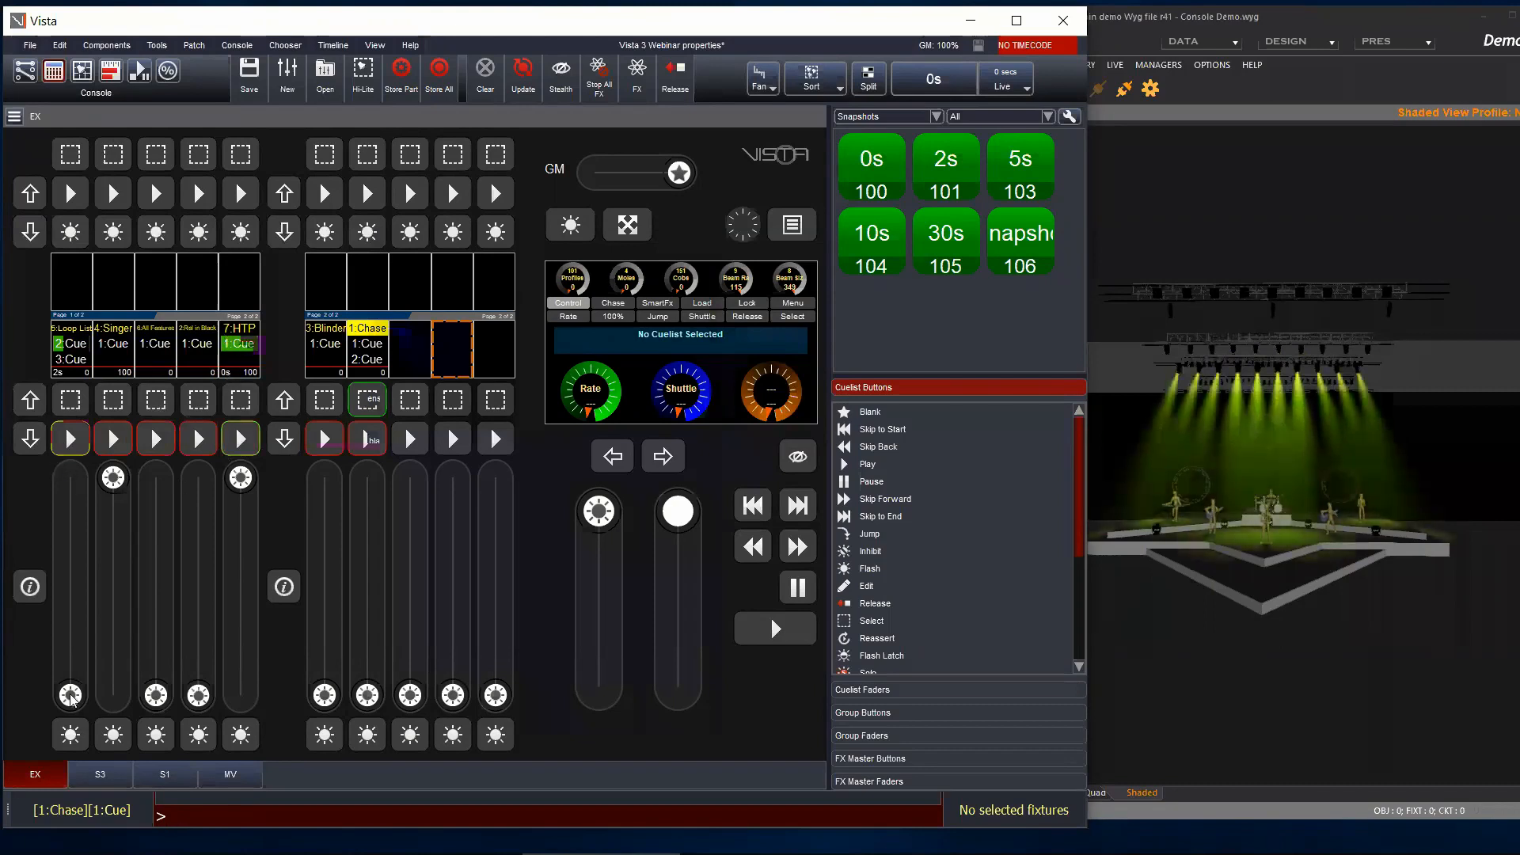
{"action": "left_click", "coordinate": [73, 443]}
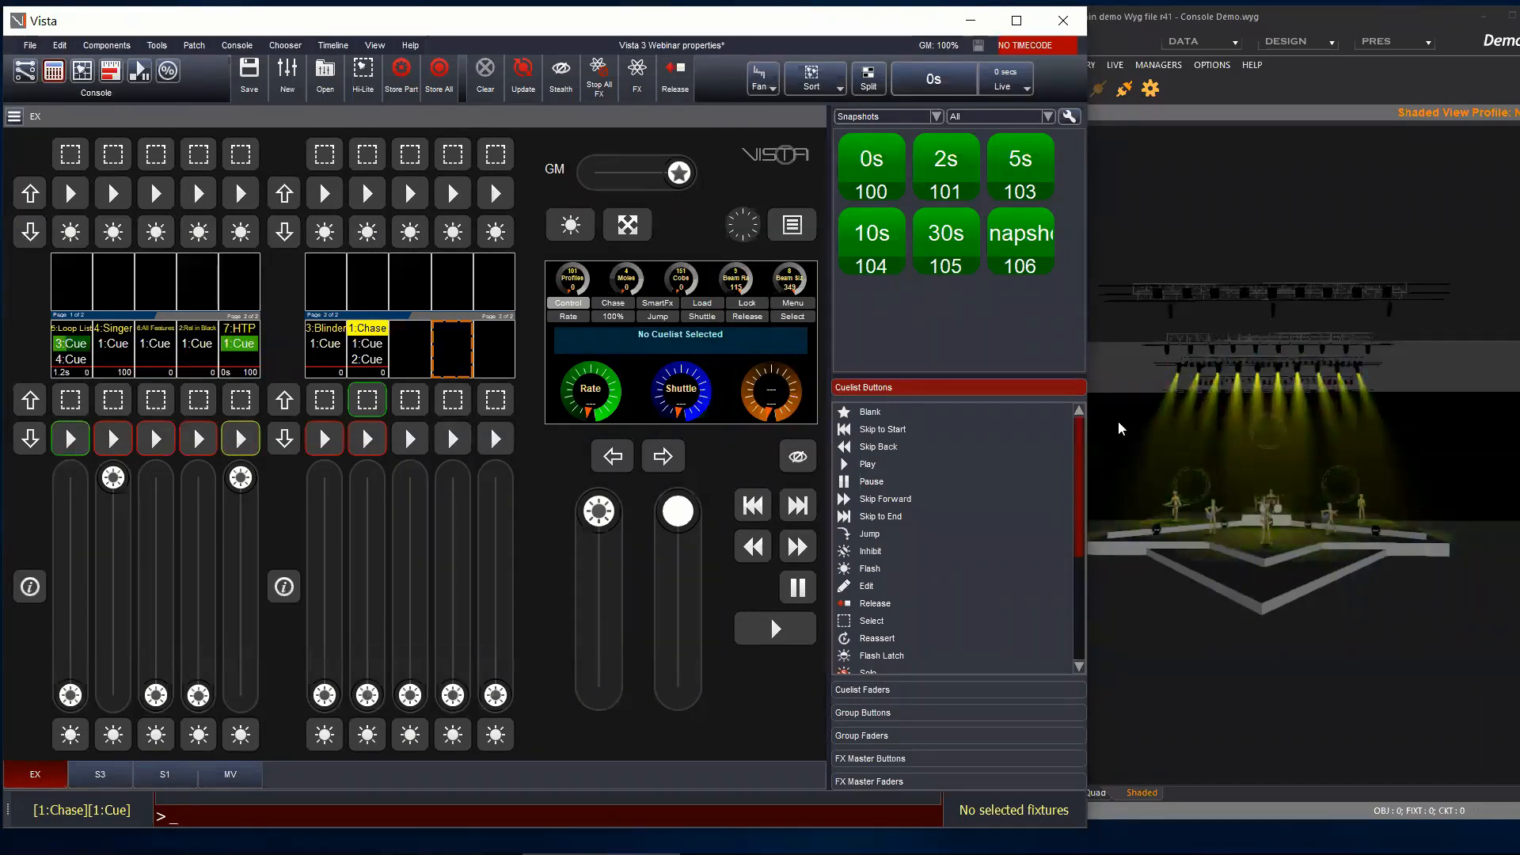
{"action": "left_click", "coordinate": [69, 437]}
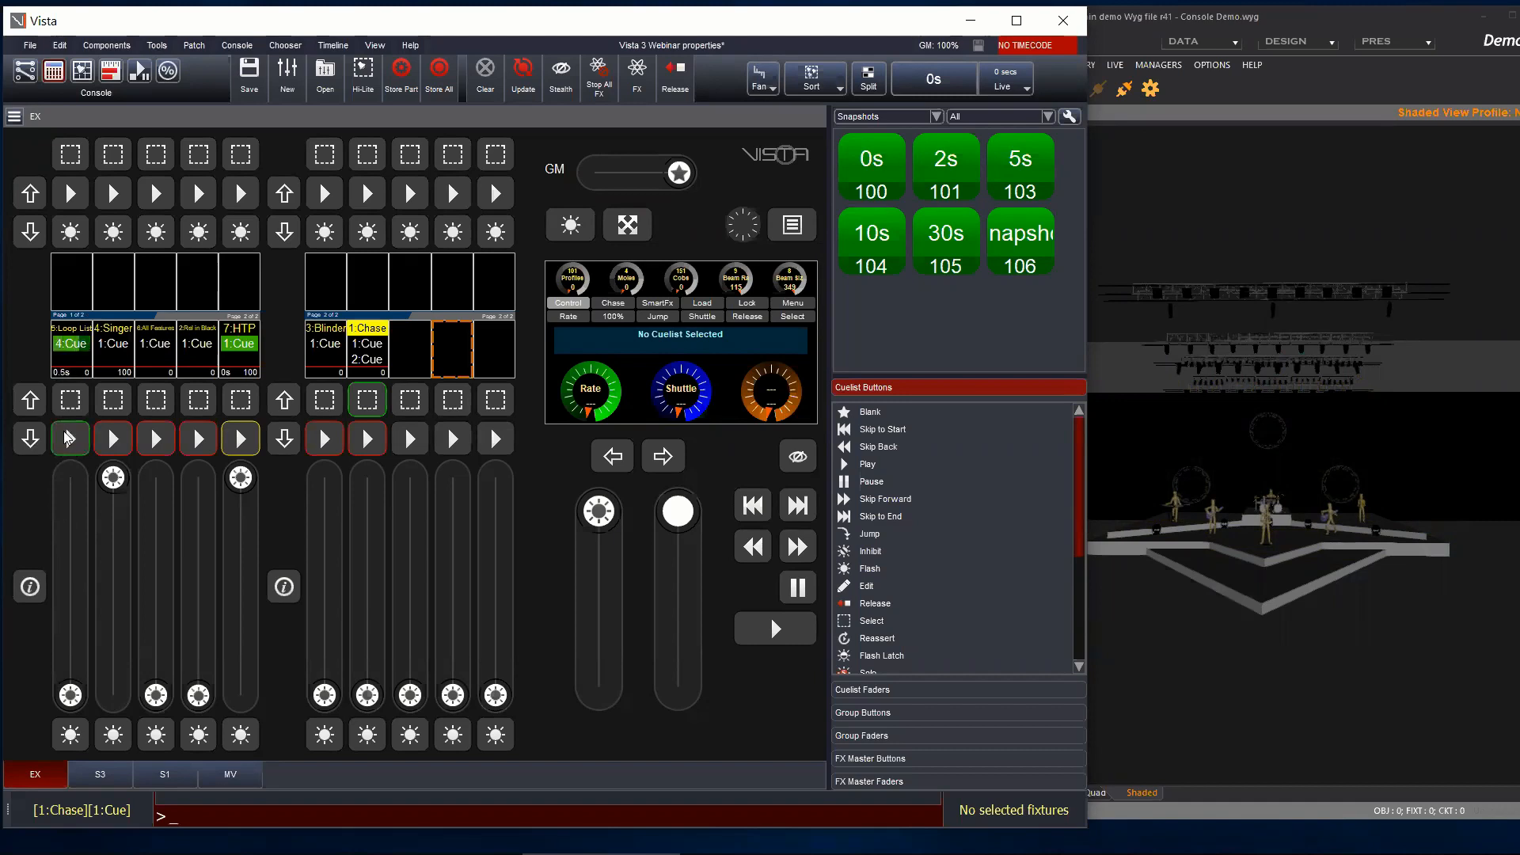
{"action": "left_click_drag", "start_coordinate": [63, 696], "coordinate": [71, 478]}
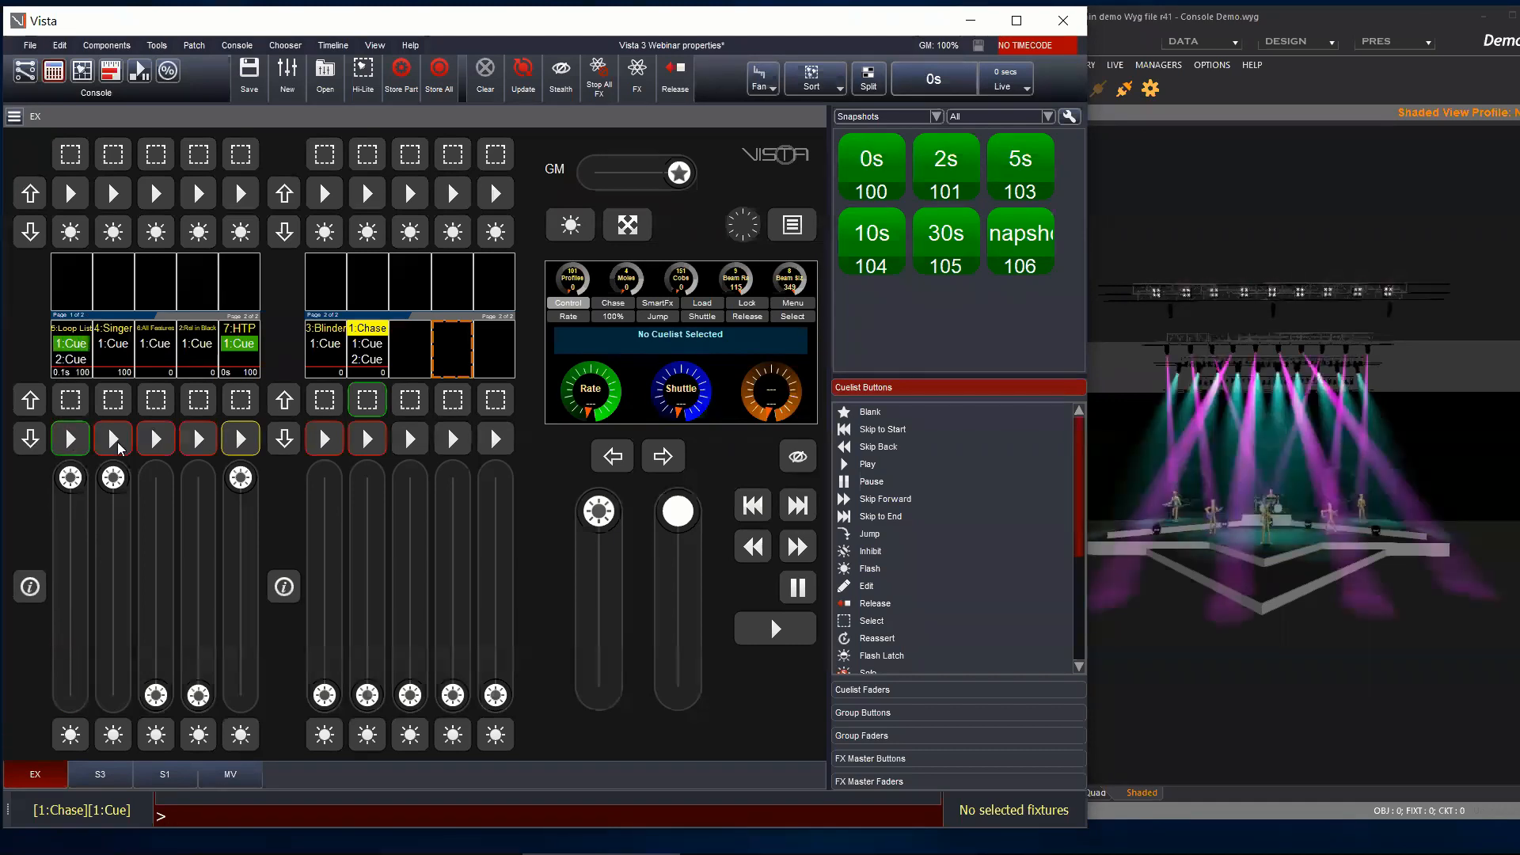
Step: Set the HTP enabled option to On in the HTP cuelist's properties
{"action": "right_click", "coordinate": [245, 350]}
{"action": "left_click", "coordinate": [333, 415]}
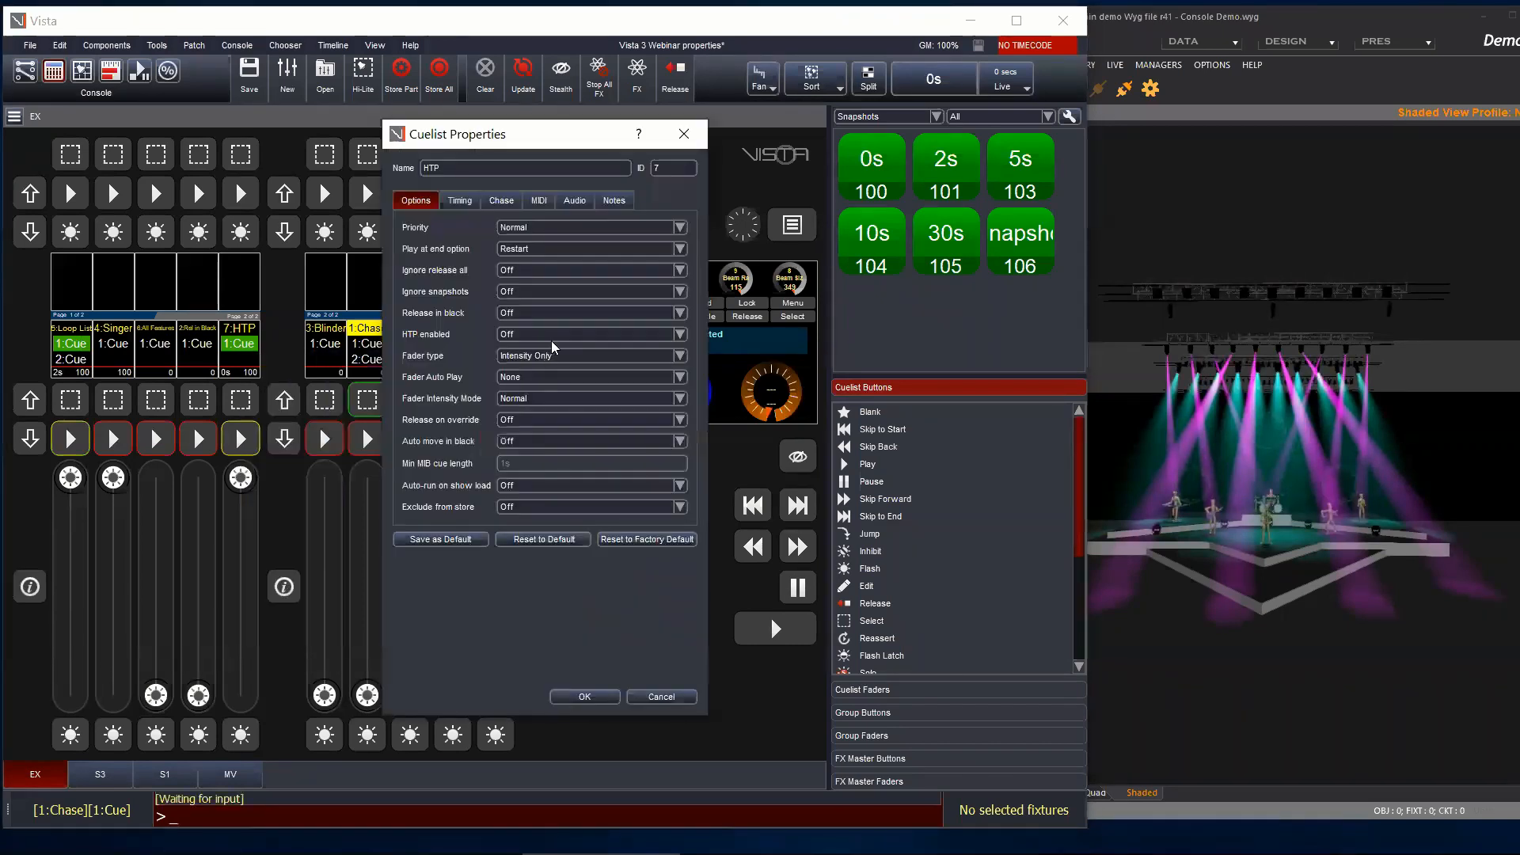
{"action": "left_click", "coordinate": [533, 332]}
{"action": "left_click", "coordinate": [513, 353]}
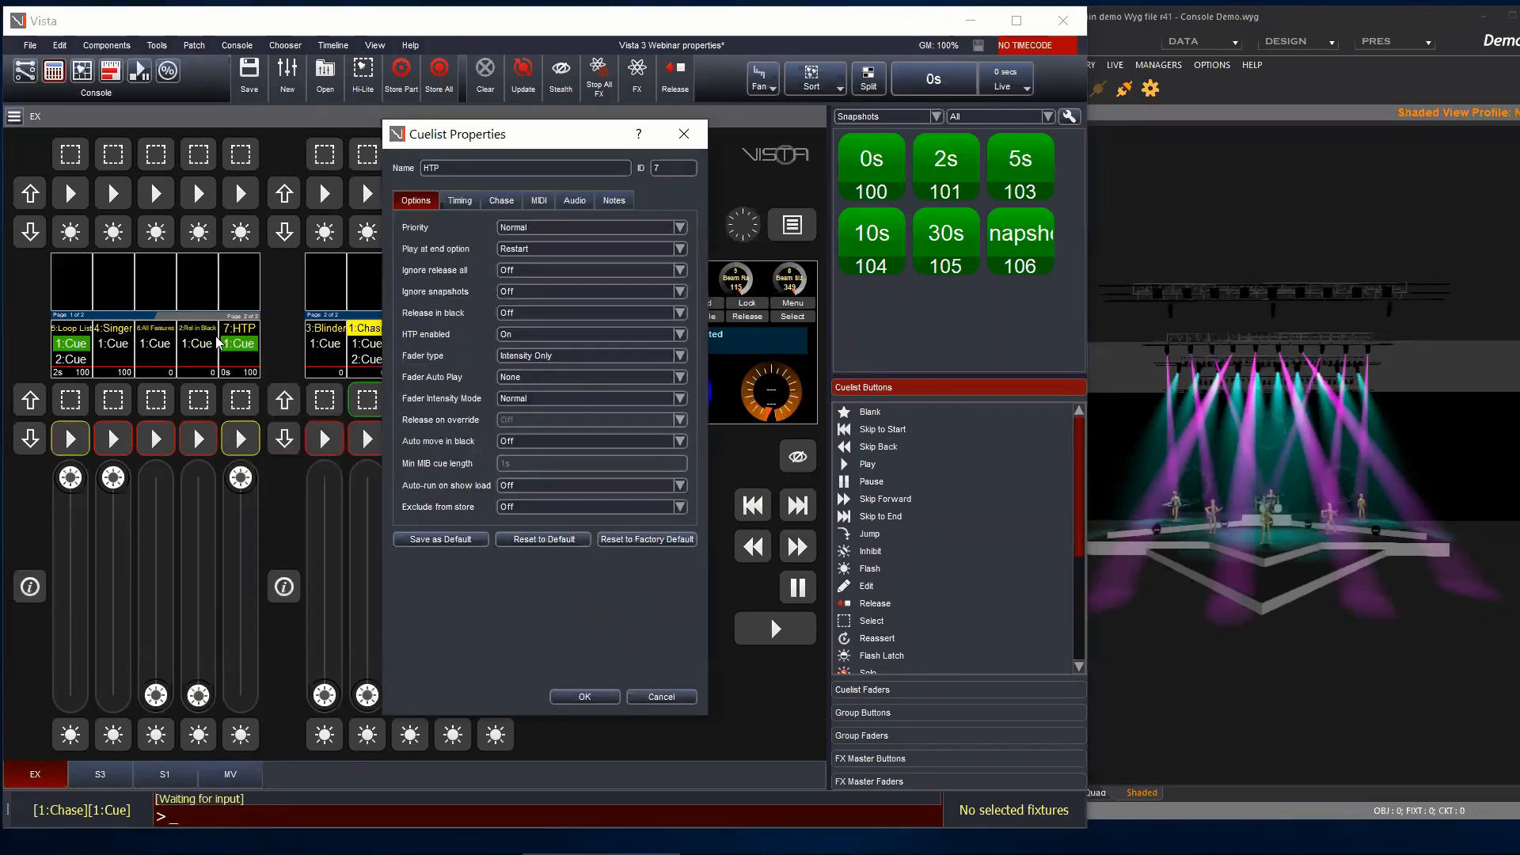
{"action": "left_click", "coordinate": [567, 699]}
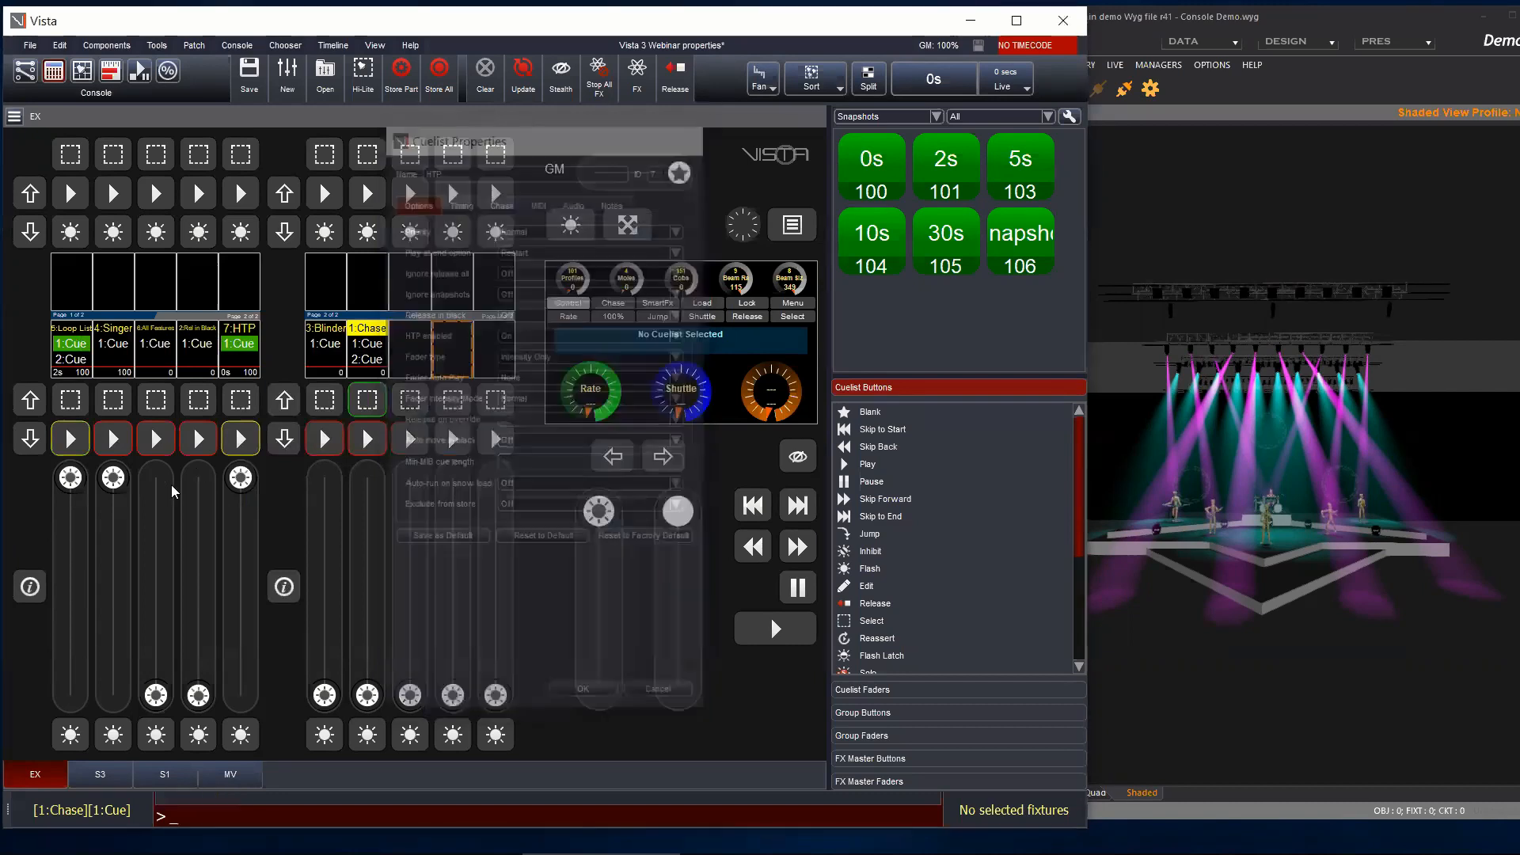
Step: Test HTP mixing by fading the Loop List to zero, replaying the HTP cuelist at full, and returning the Loop List fader to full
{"action": "left_click_drag", "start_coordinate": [68, 479], "coordinate": [108, 789]}
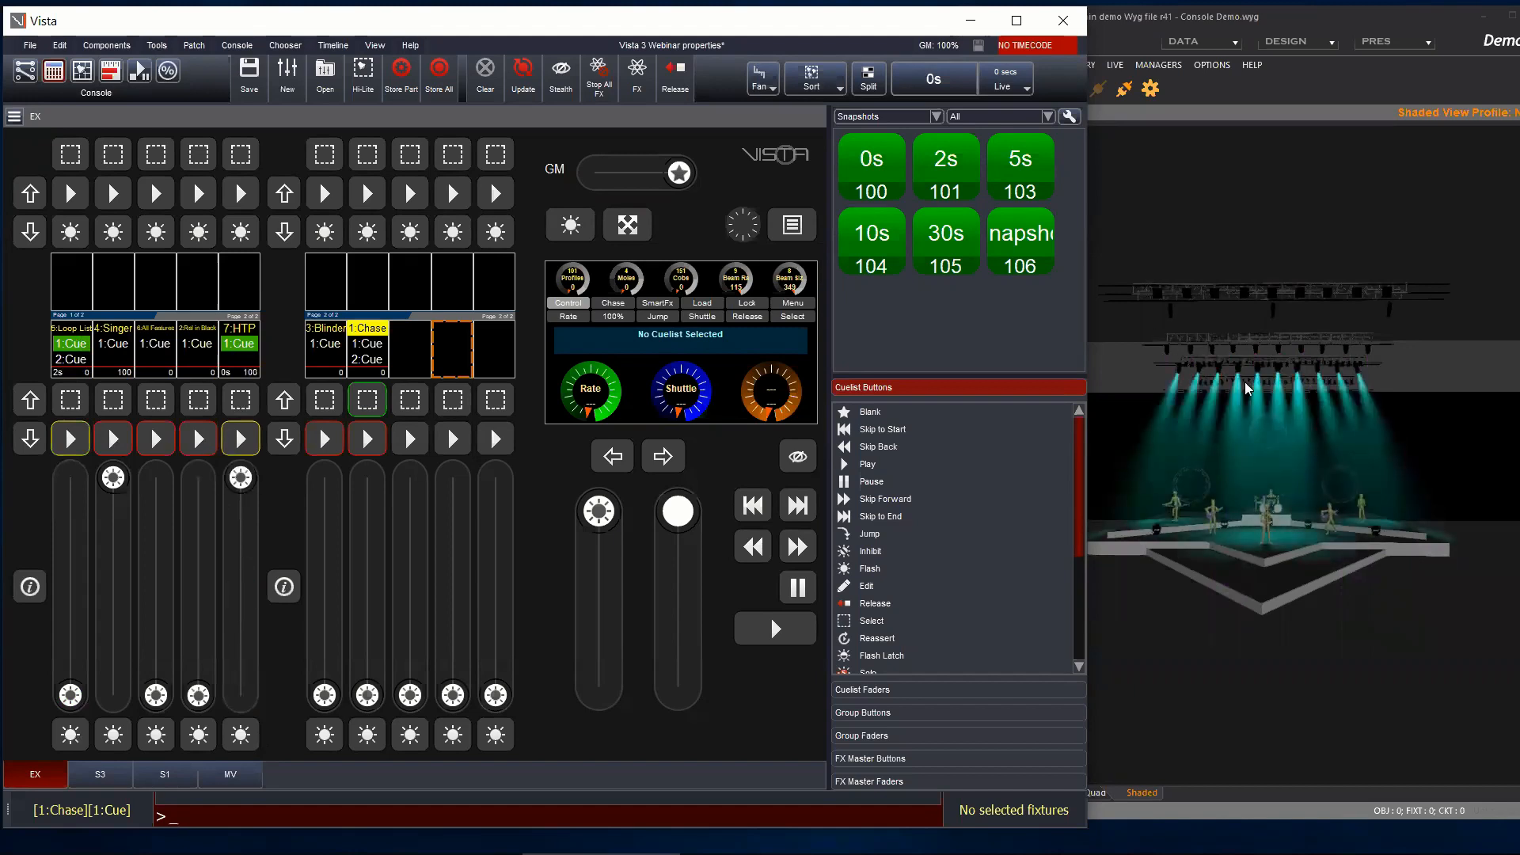
{"action": "left_click", "coordinate": [241, 440]}
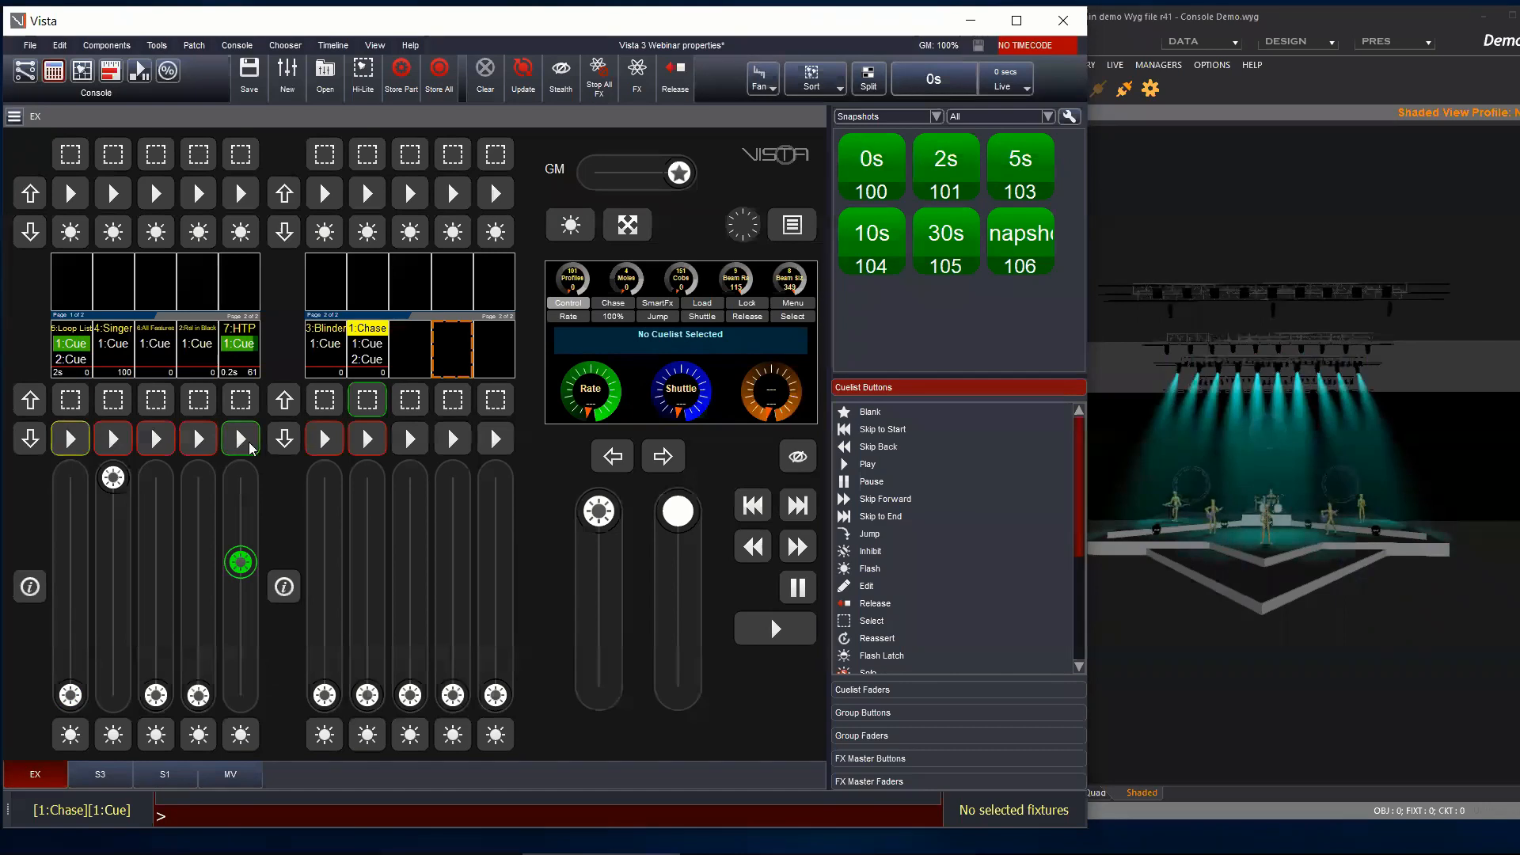
{"action": "left_click", "coordinate": [242, 440]}
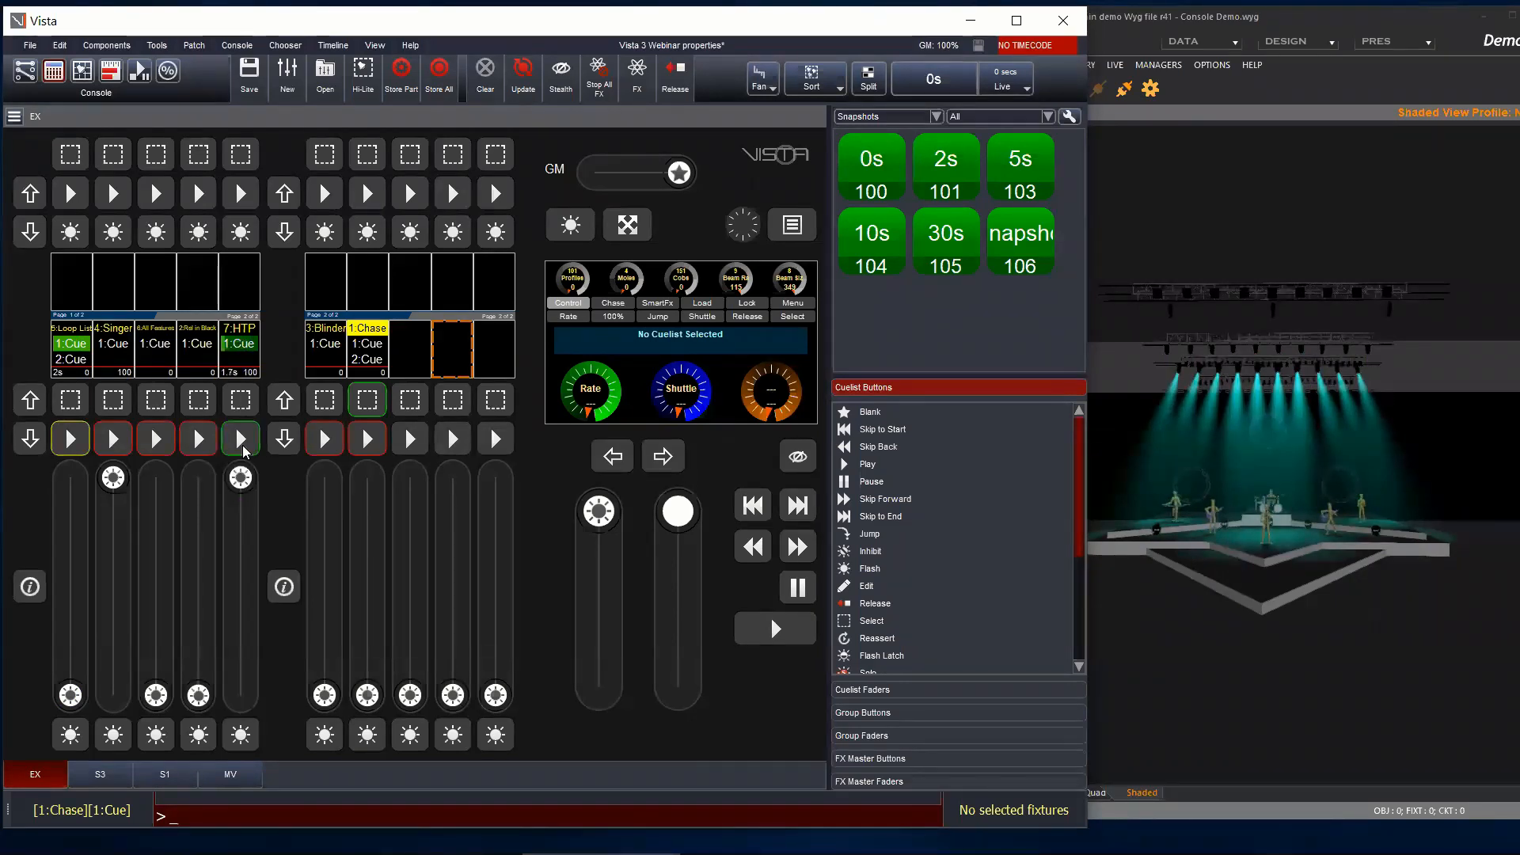
{"action": "left_click_drag", "start_coordinate": [70, 696], "coordinate": [76, 475]}
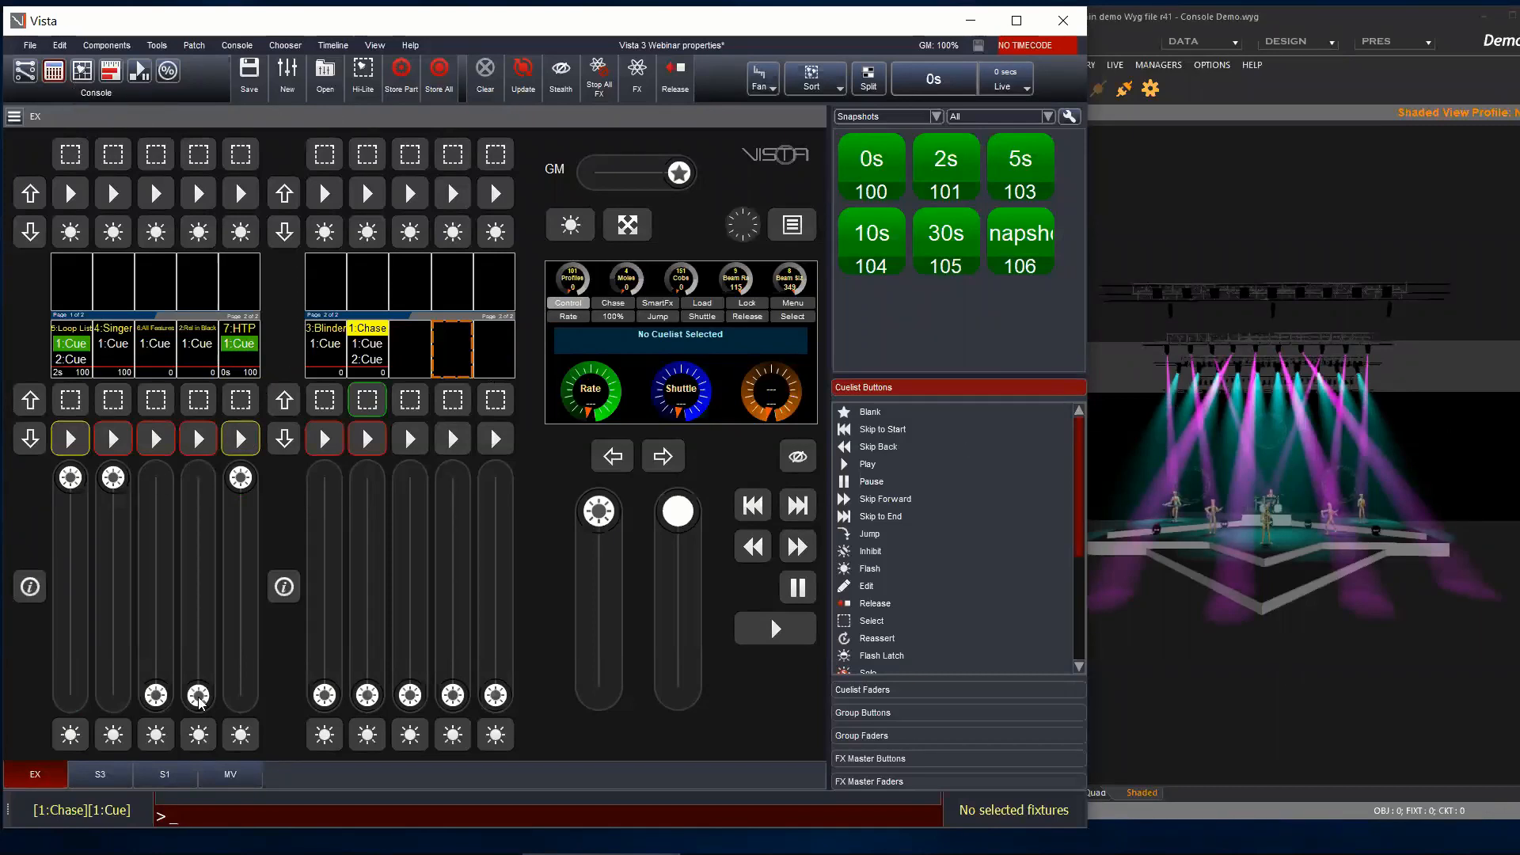
Step: Review the HTP enabled and fader type options in the HTP cuelist's properties without changing them
{"action": "right_click", "coordinate": [246, 347]}
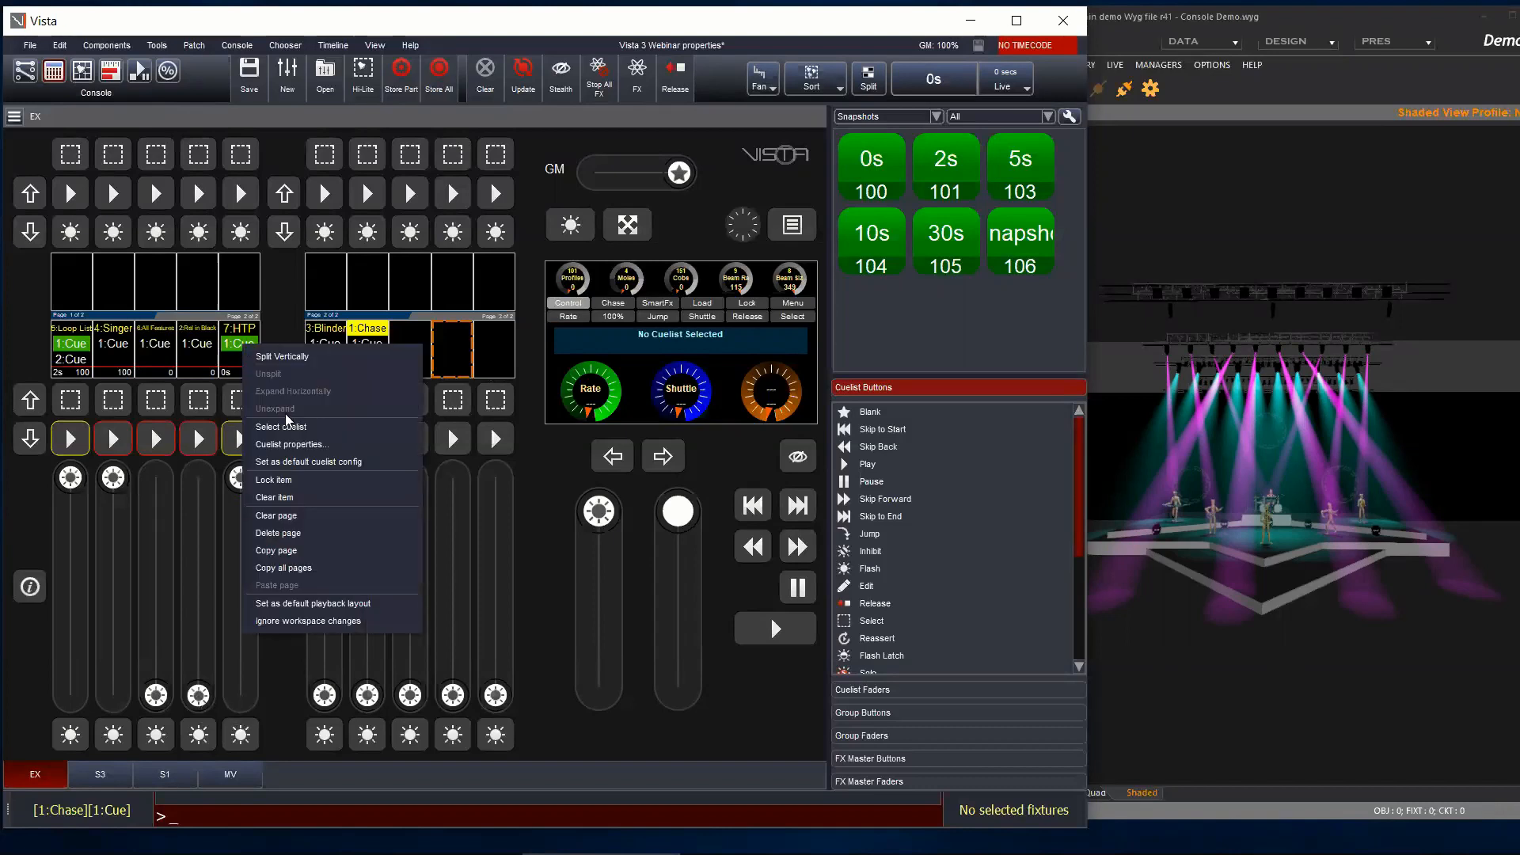
{"action": "left_click", "coordinate": [278, 445]}
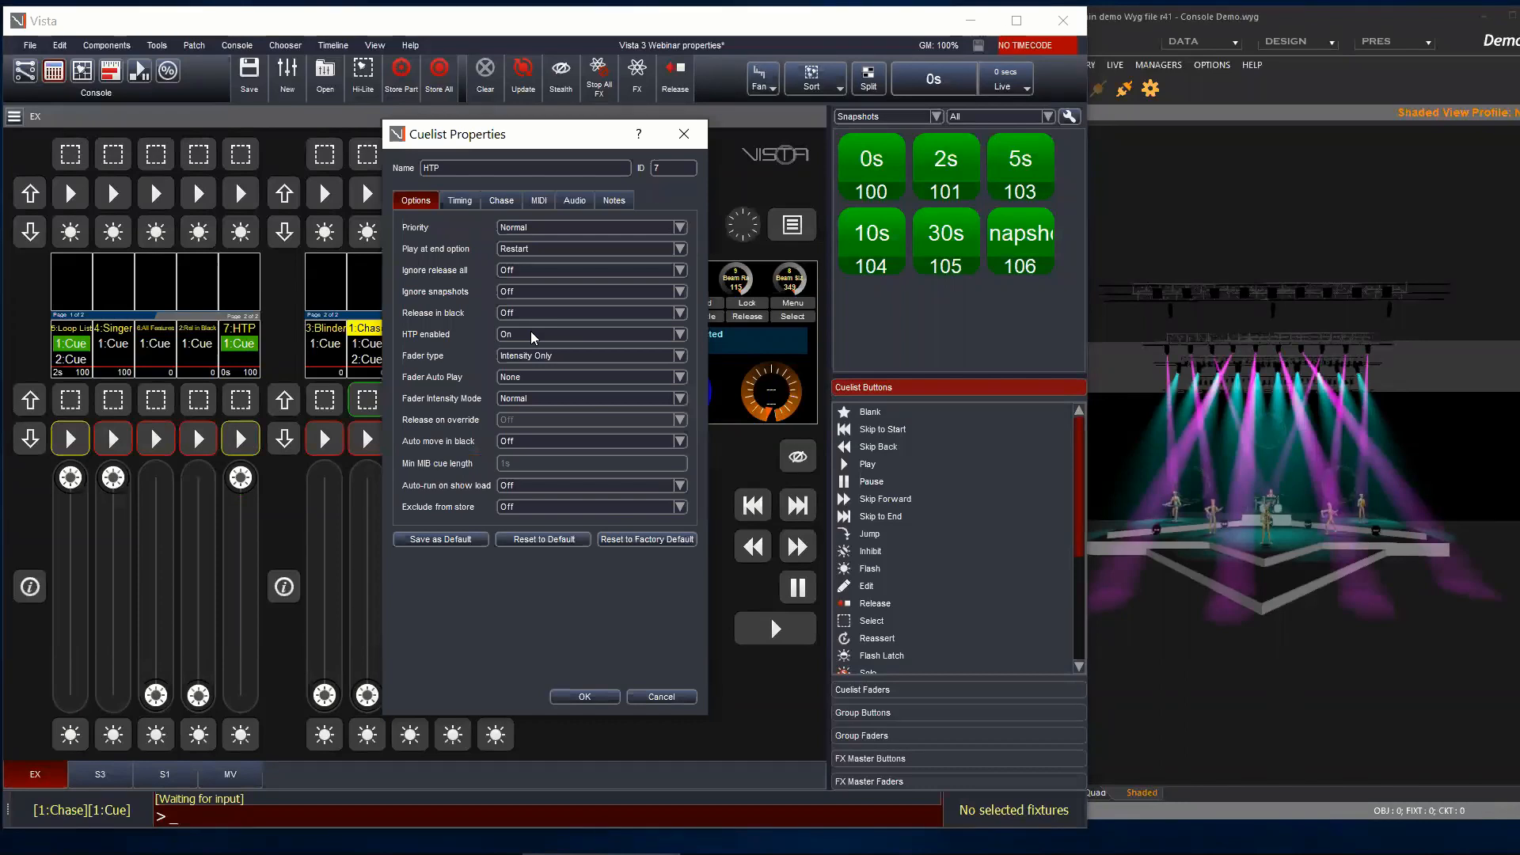
{"action": "left_click", "coordinate": [566, 360]}
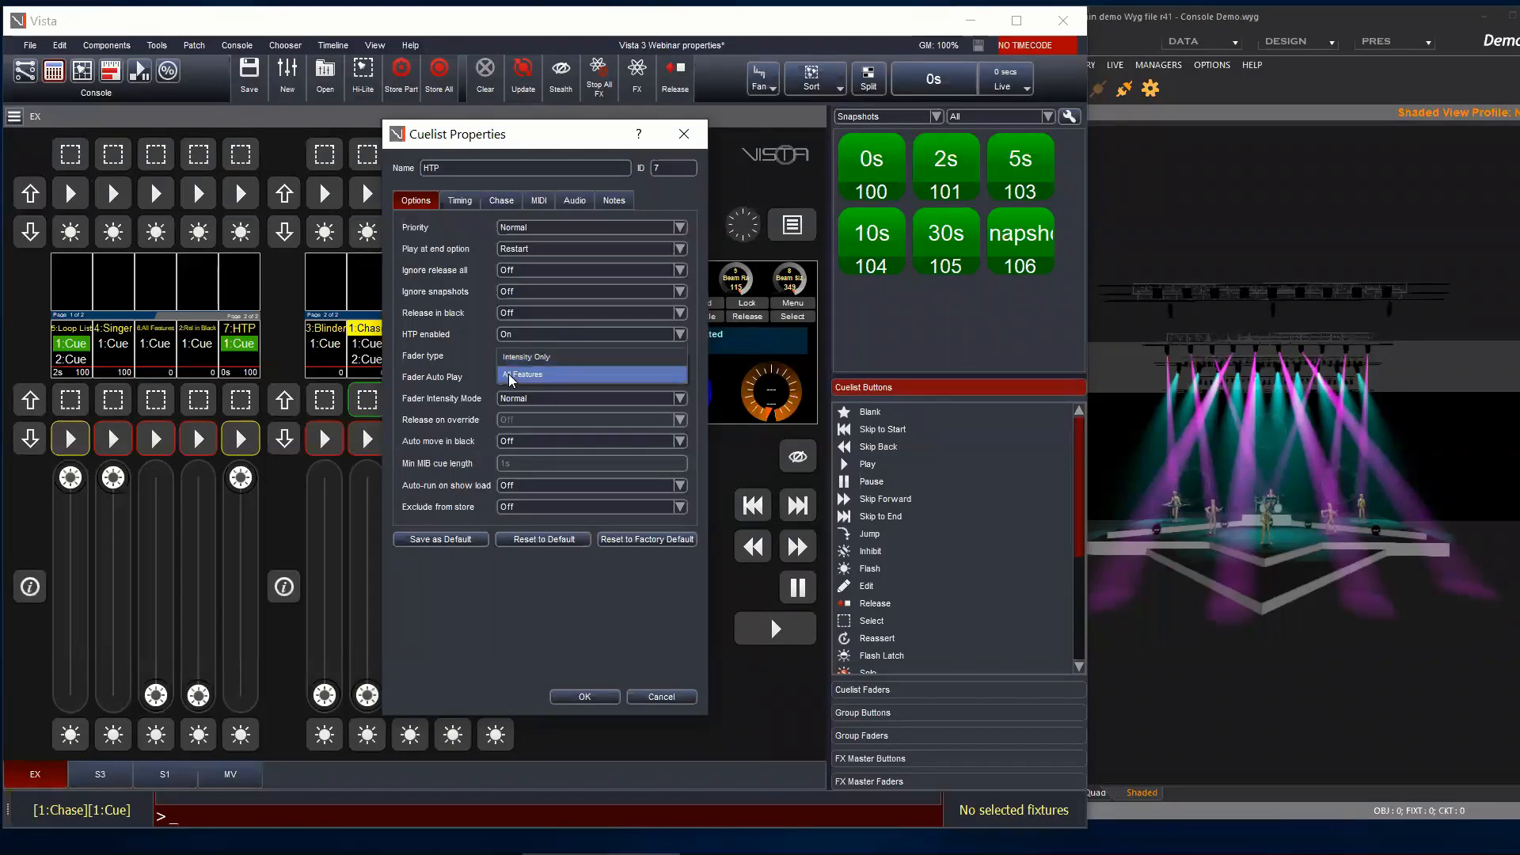
{"action": "left_click", "coordinate": [659, 699]}
Step: Set the fader type of the All Features cuelist to Intensity Only
{"action": "right_click", "coordinate": [162, 352]}
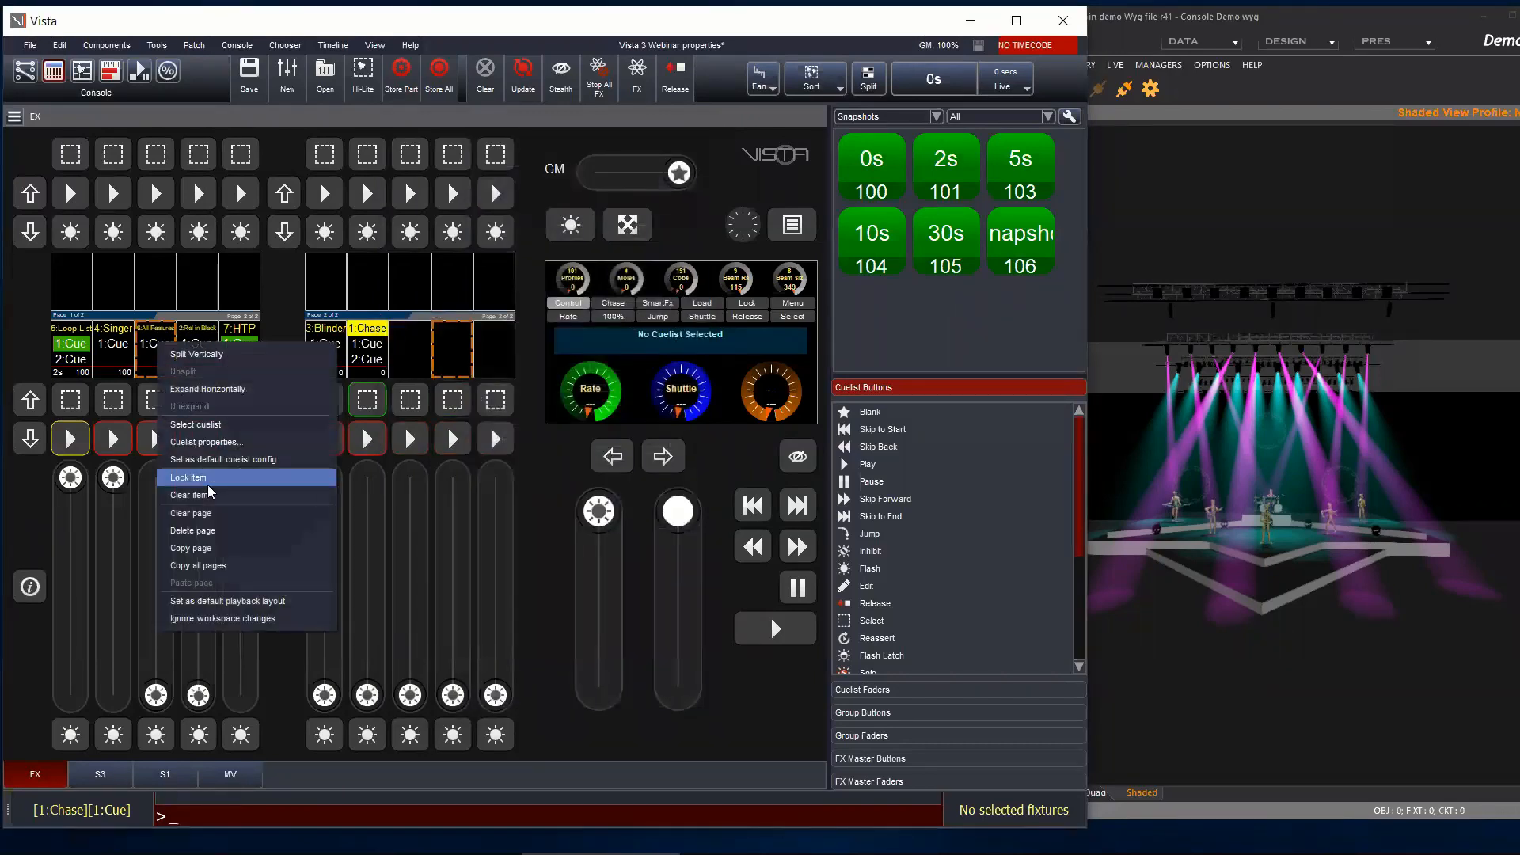
{"action": "left_click", "coordinate": [268, 442]}
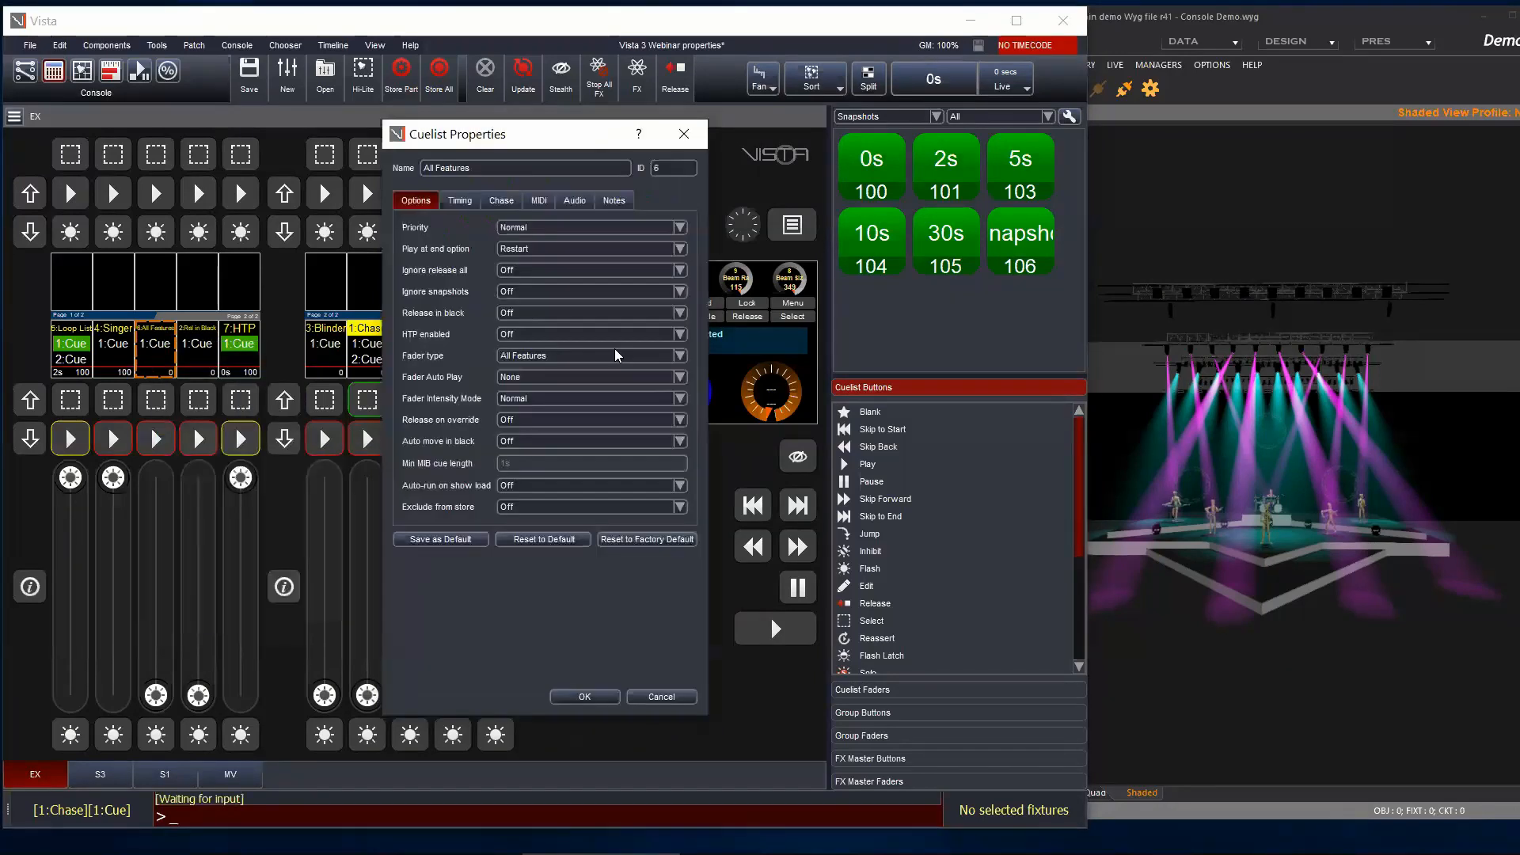
{"action": "left_click", "coordinate": [569, 356]}
{"action": "left_click", "coordinate": [532, 345]}
{"action": "left_click", "coordinate": [565, 700]}
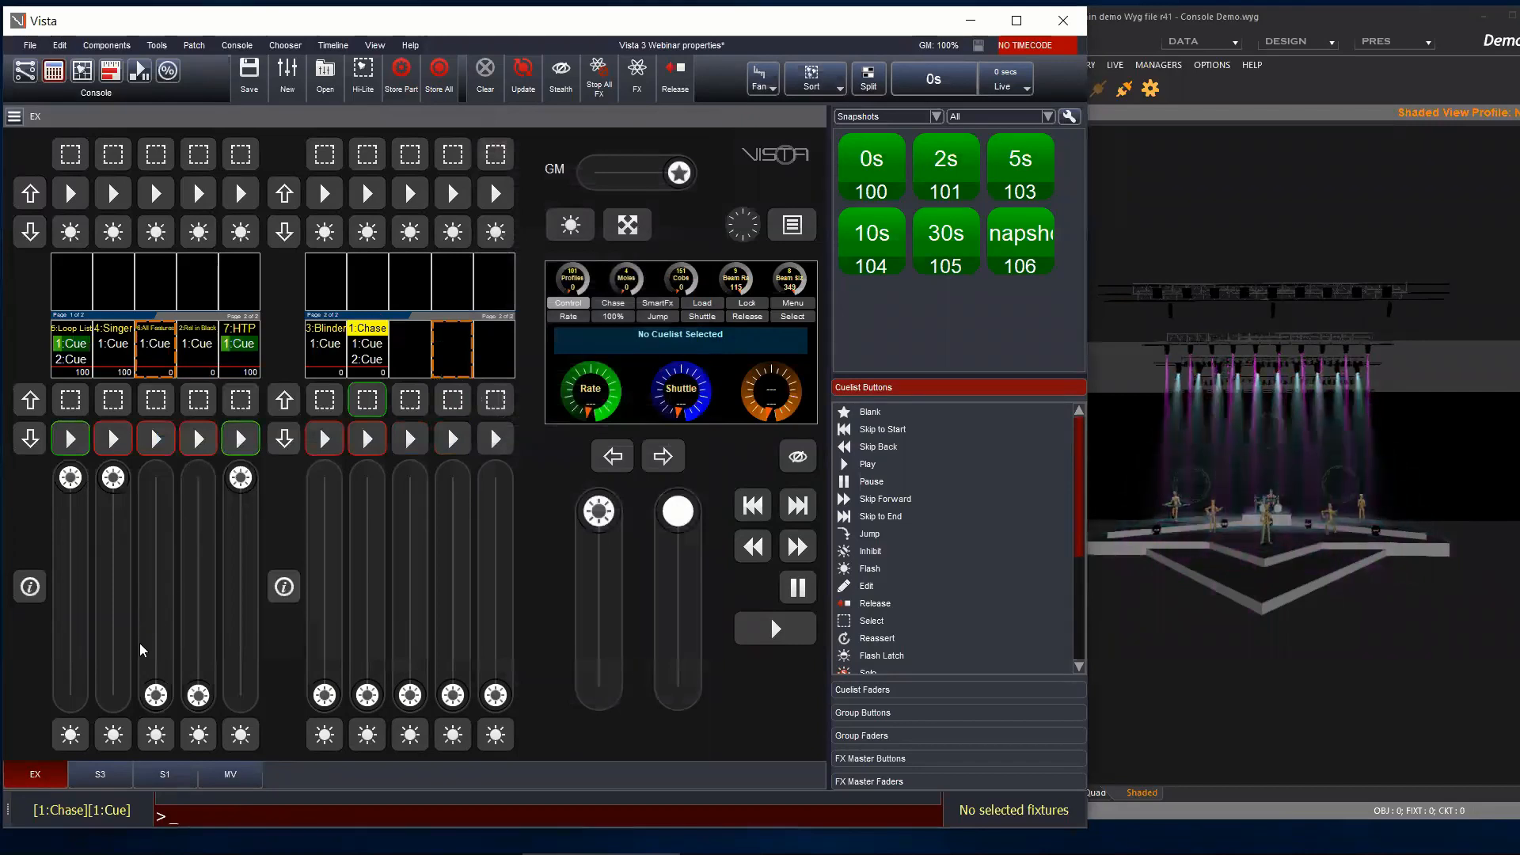
Step: Play the All Features cuelist at full, and test its fader by lowering it to zero and returning it to full
{"action": "left_click_drag", "start_coordinate": [156, 701], "coordinate": [158, 475]}
{"action": "left_click", "coordinate": [164, 433]}
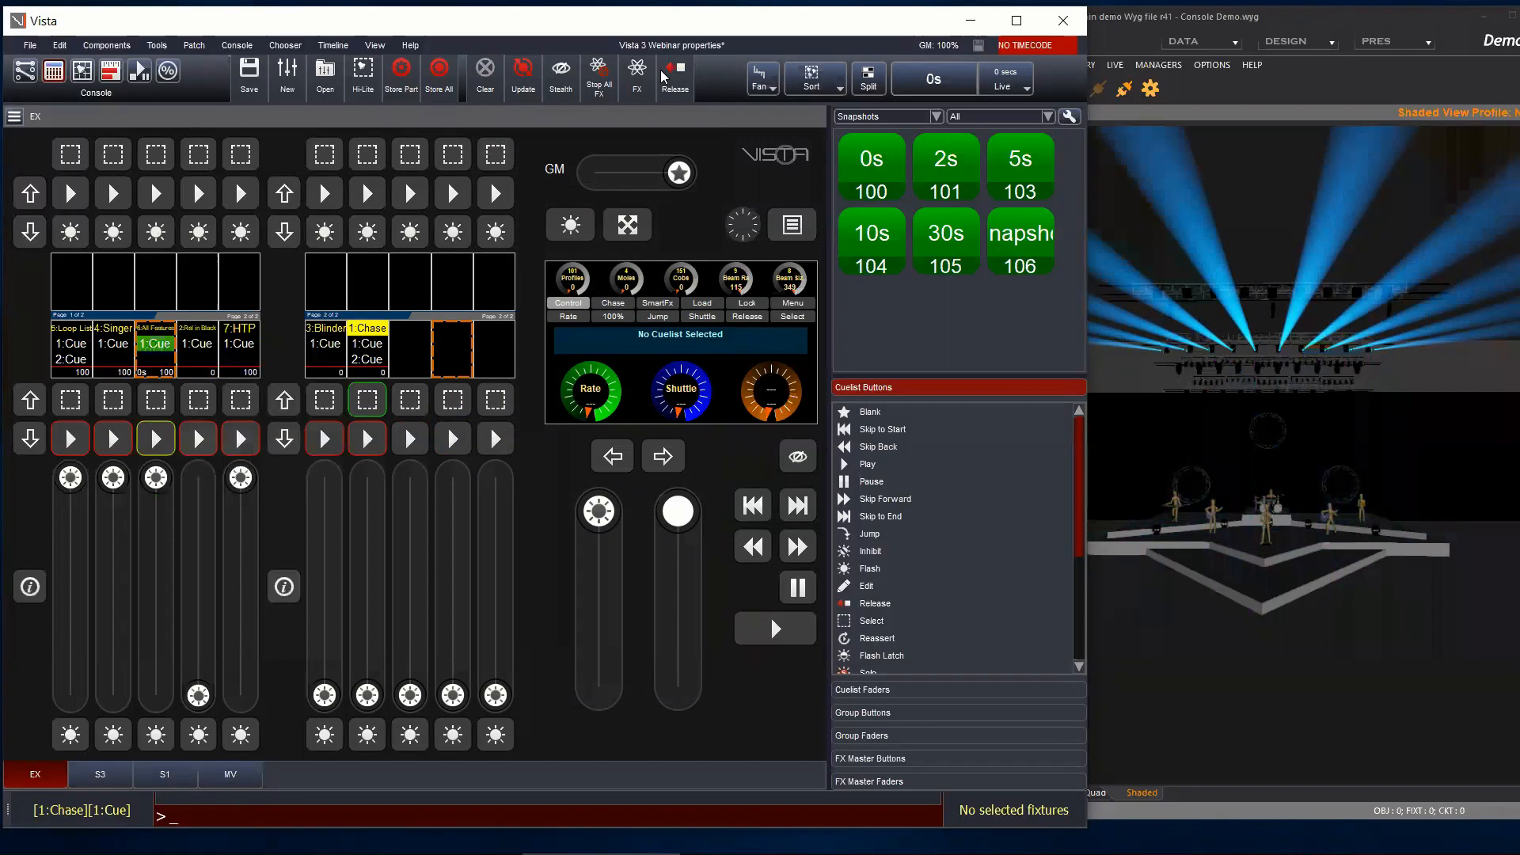
{"action": "left_click", "coordinate": [156, 442]}
{"action": "left_click_drag", "start_coordinate": [156, 478], "coordinate": [160, 542]}
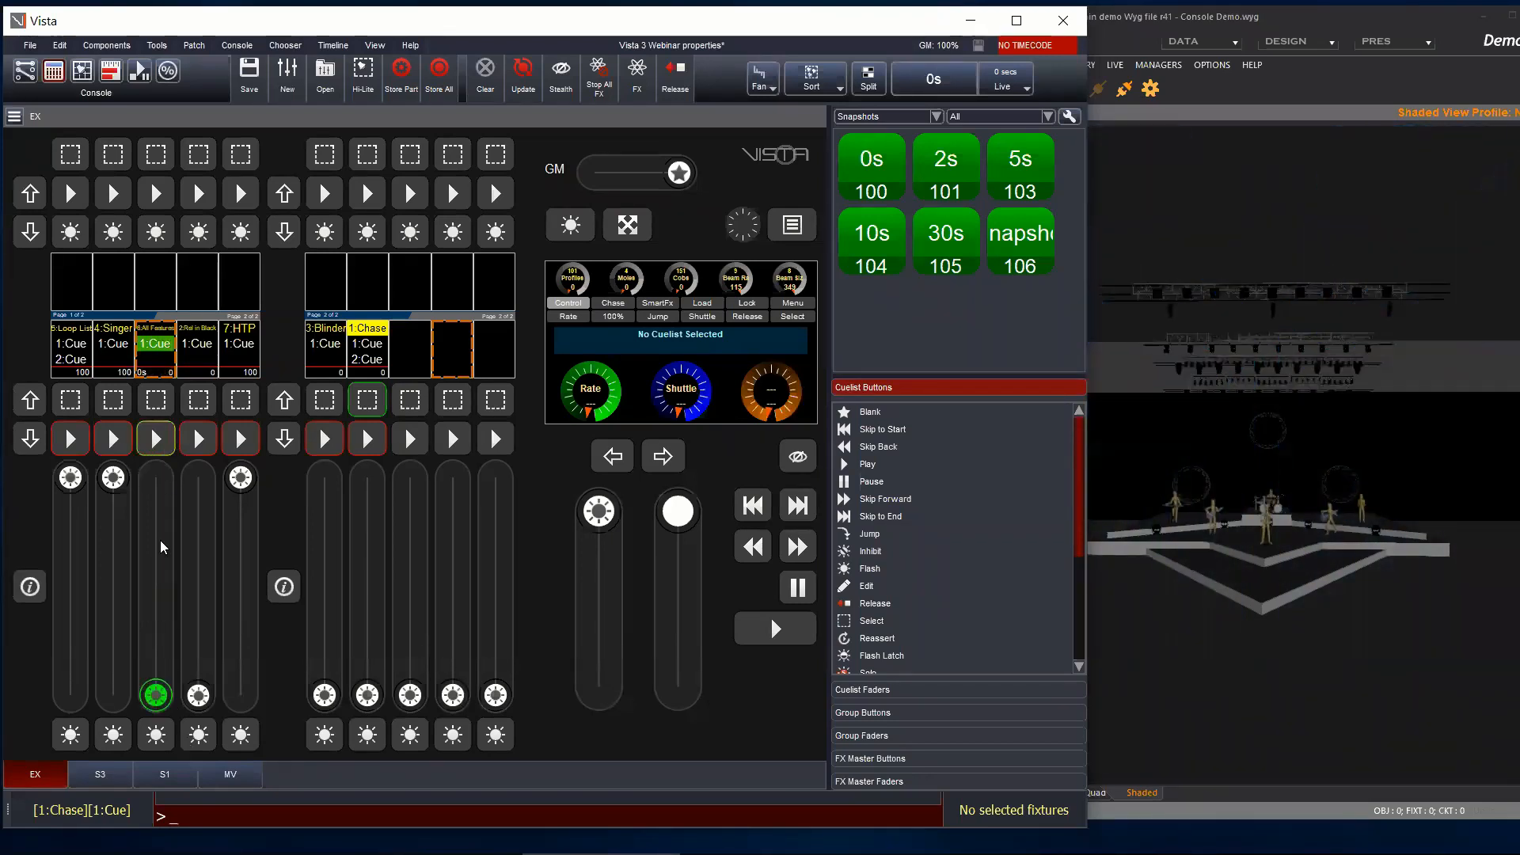
{"action": "left_click_drag", "start_coordinate": [156, 695], "coordinate": [156, 477]}
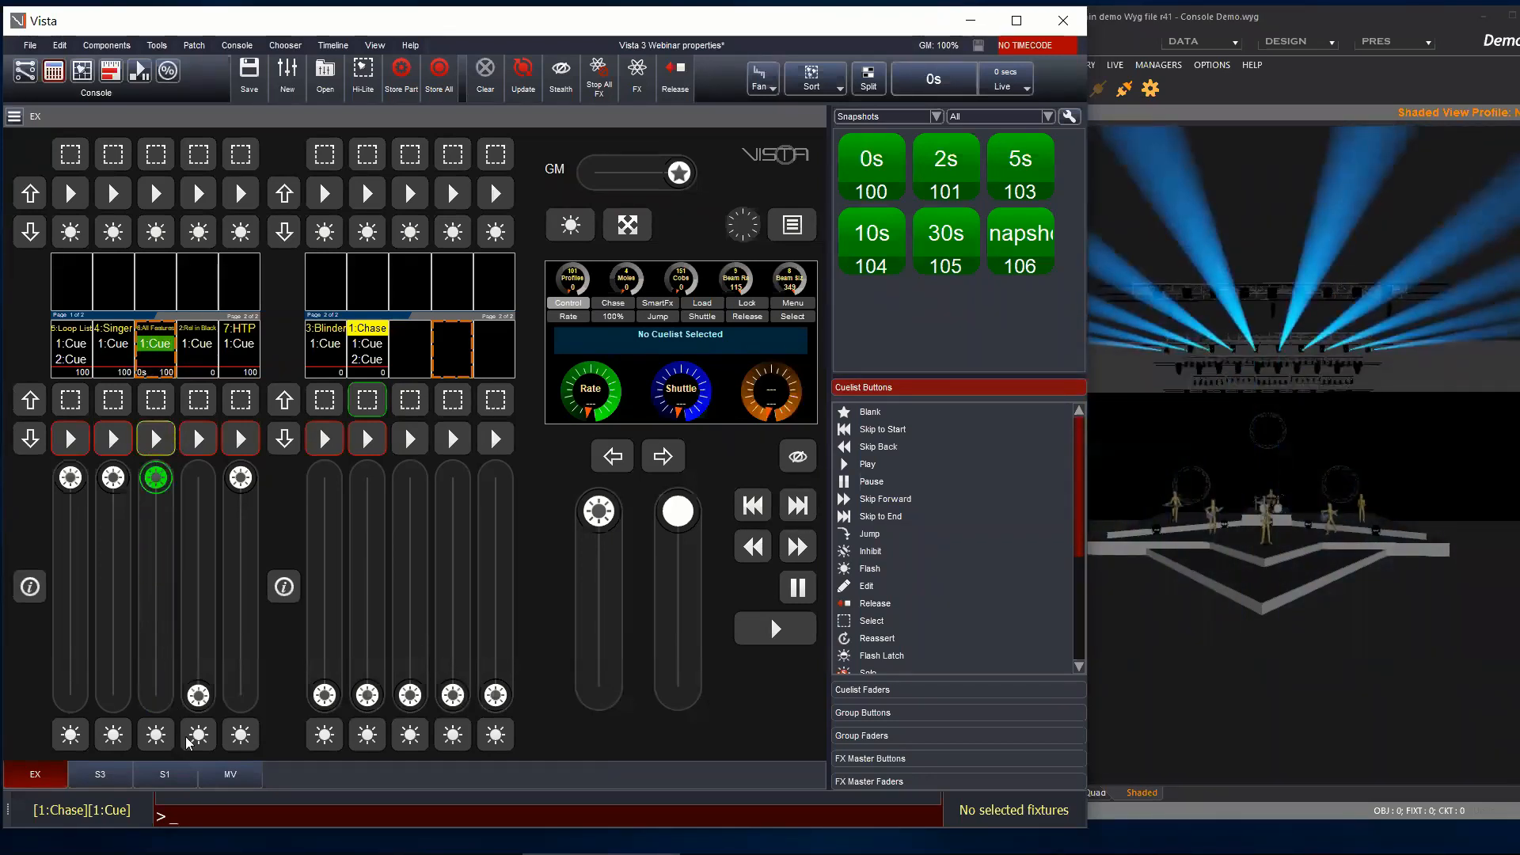
Step: Set the fader type of the All Features cuelist to All Features
{"action": "right_click", "coordinate": [166, 344]}
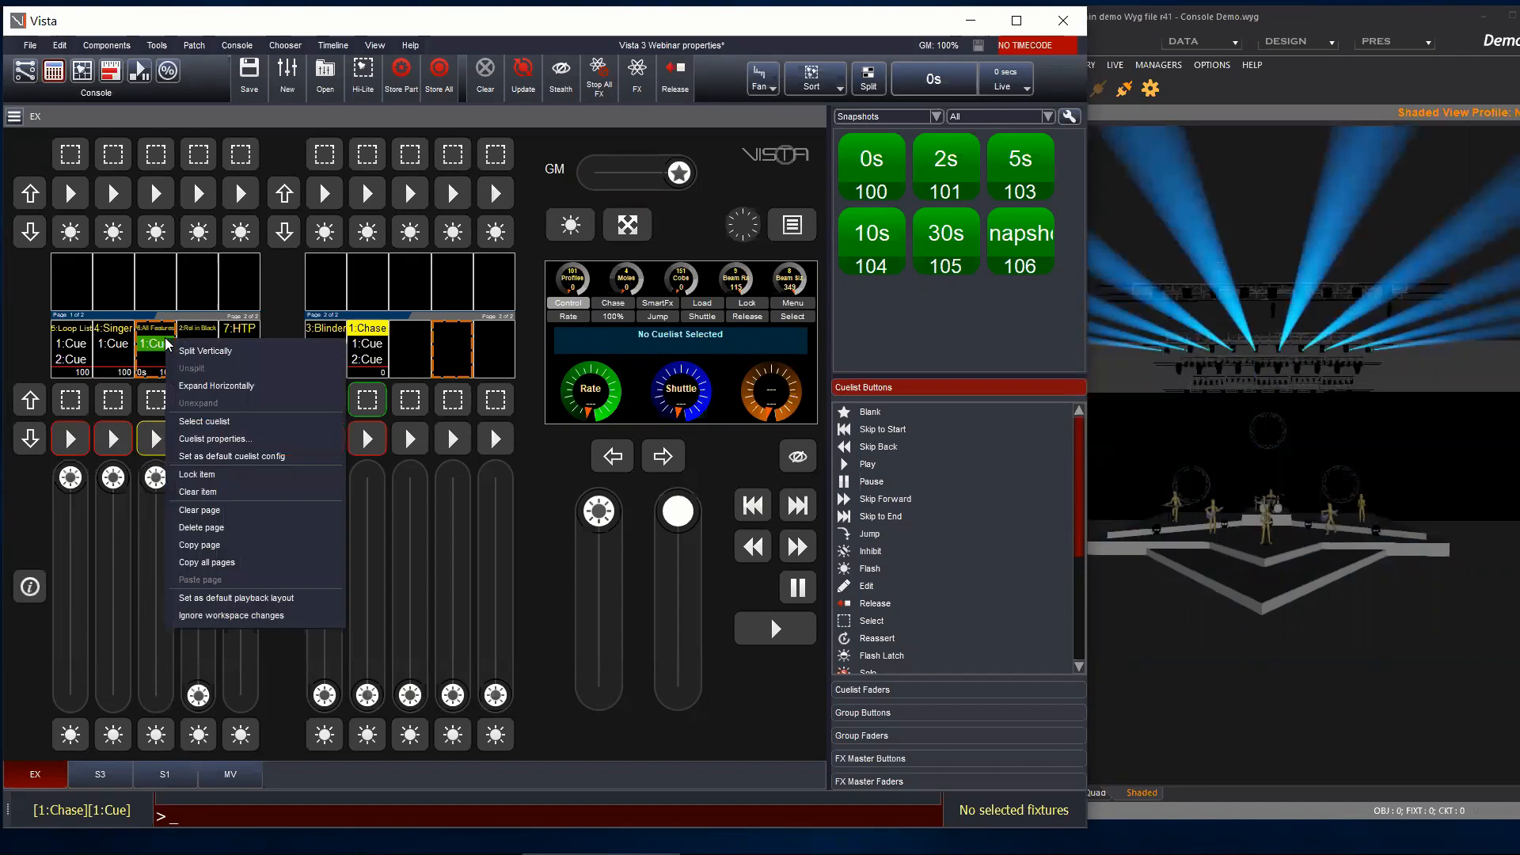
{"action": "left_click", "coordinate": [237, 436]}
{"action": "left_click", "coordinate": [558, 354]}
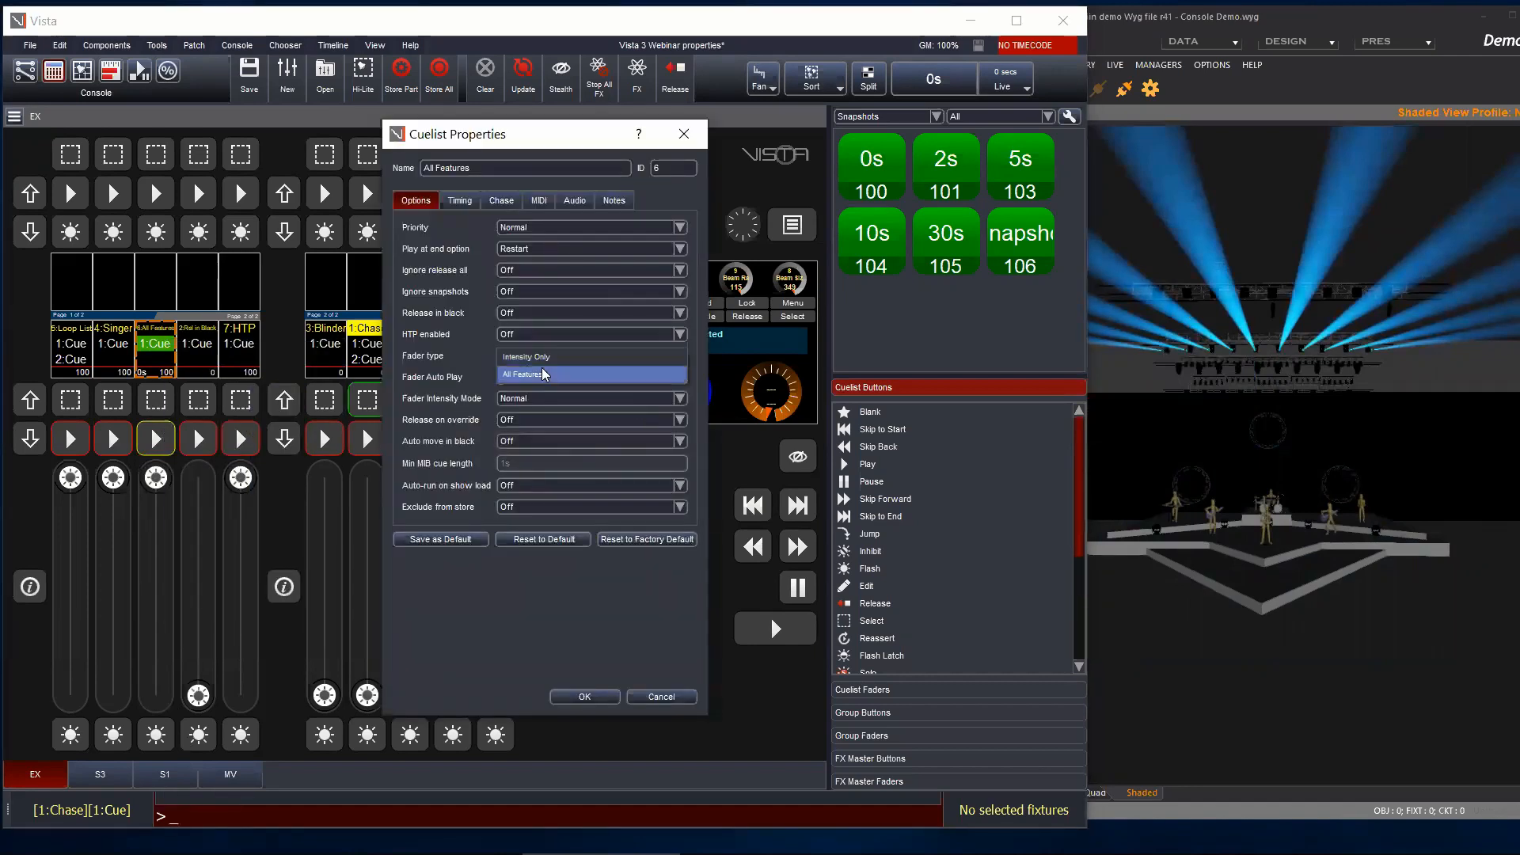
{"action": "left_click", "coordinate": [541, 367]}
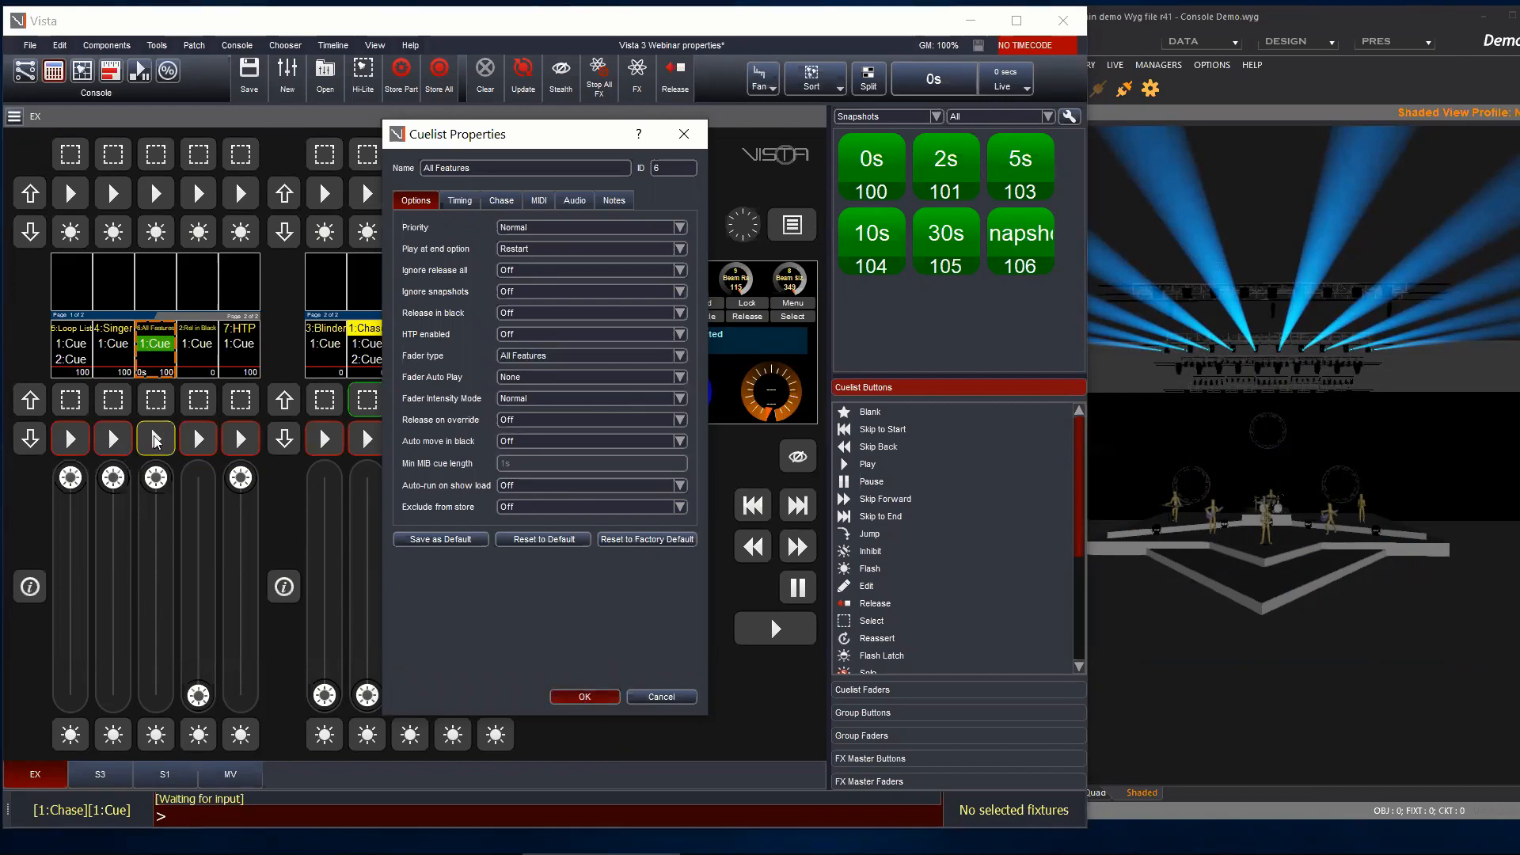
{"action": "left_click", "coordinate": [585, 697]}
Step: Test how the All Features fader crossfades every feature by lowering it to various levels and returning it to full
{"action": "mouse_move", "coordinate": [156, 478]}
{"action": "left_mouse_down"}
{"action": "mouse_move", "coordinate": [156, 543]}
{"action": "mouse_move", "coordinate": [202, 710]}
{"action": "mouse_move", "coordinate": [171, 479]}
{"action": "mouse_move", "coordinate": [158, 587]}
{"action": "mouse_move", "coordinate": [243, 740]}
{"action": "mouse_move", "coordinate": [206, 647]}
{"action": "mouse_move", "coordinate": [205, 665]}
{"action": "mouse_move", "coordinate": [192, 527]}
{"action": "mouse_move", "coordinate": [188, 610]}
{"action": "mouse_move", "coordinate": [169, 473]}
{"action": "mouse_move", "coordinate": [158, 559]}
{"action": "mouse_move", "coordinate": [199, 647]}
{"action": "mouse_move", "coordinate": [166, 546]}
{"action": "mouse_move", "coordinate": [170, 642]}
{"action": "mouse_move", "coordinate": [156, 477]}
{"action": "left_mouse_up"}
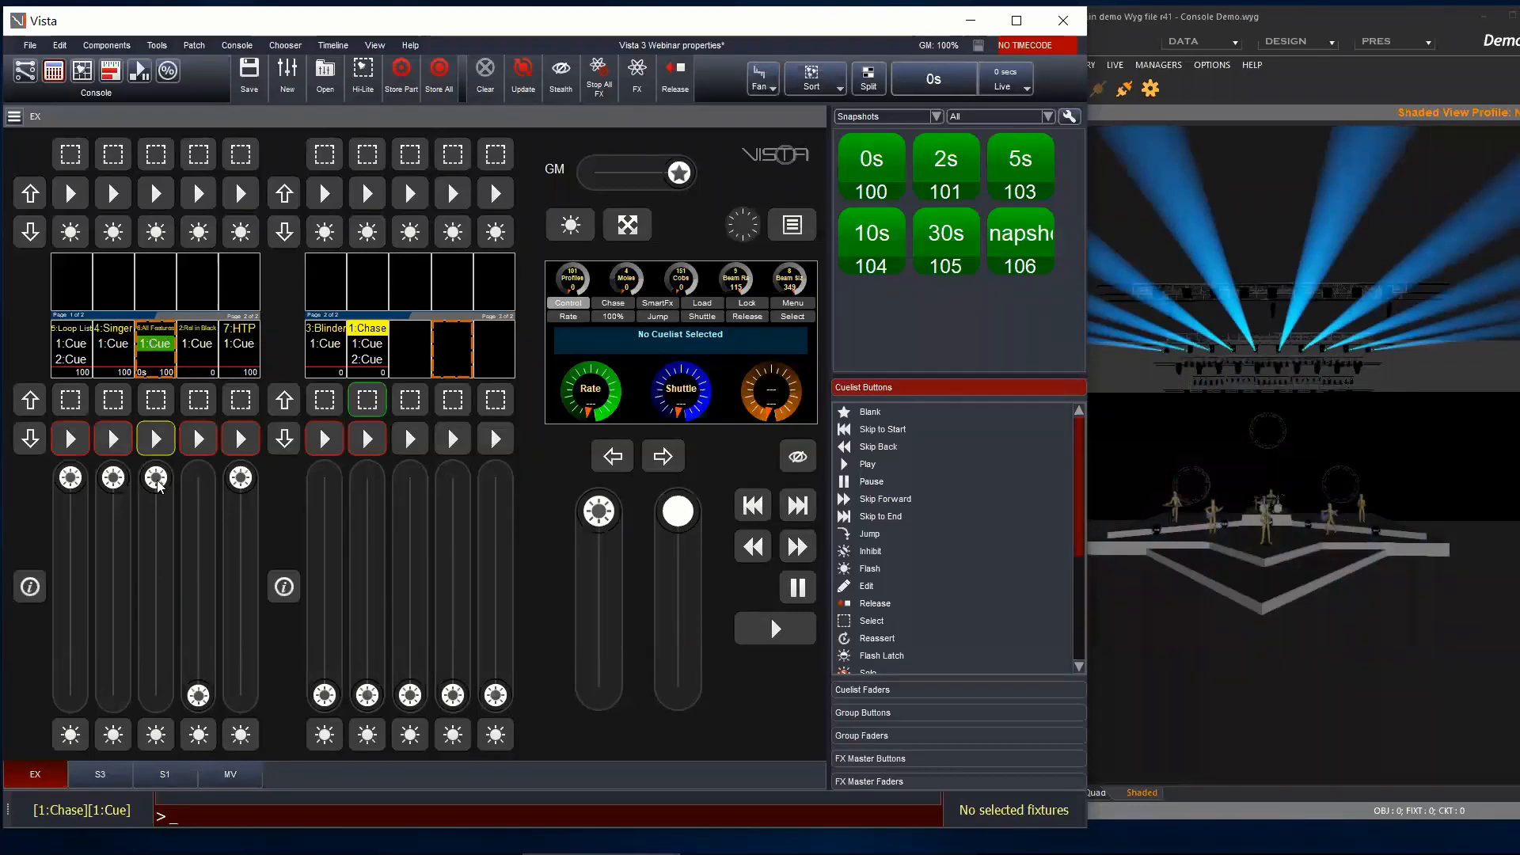
{"action": "left_click_drag", "start_coordinate": [159, 486], "coordinate": [184, 626]}
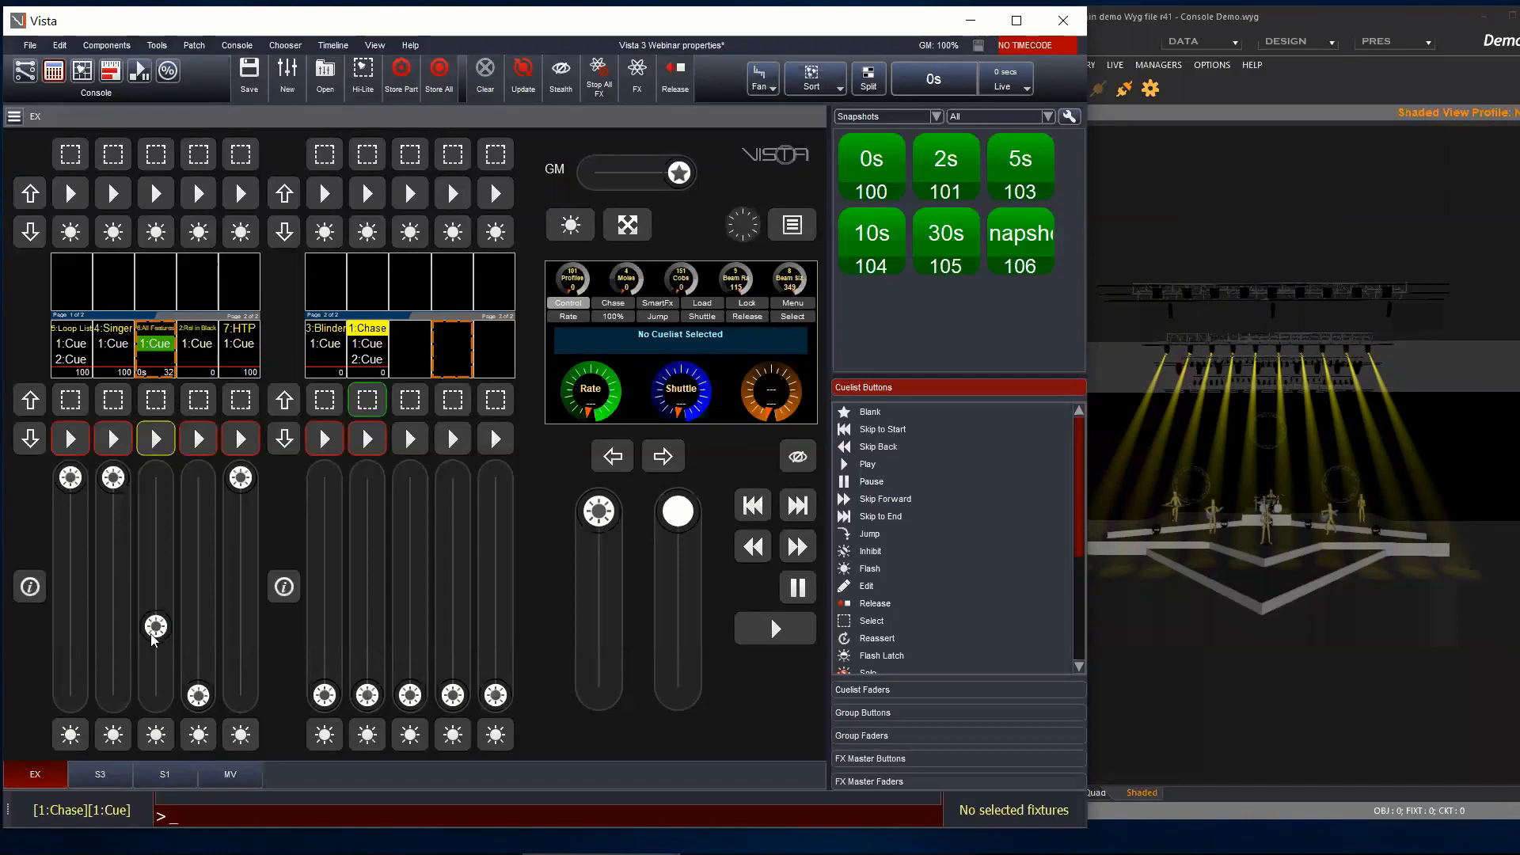
{"action": "left_click_drag", "start_coordinate": [163, 592], "coordinate": [151, 472]}
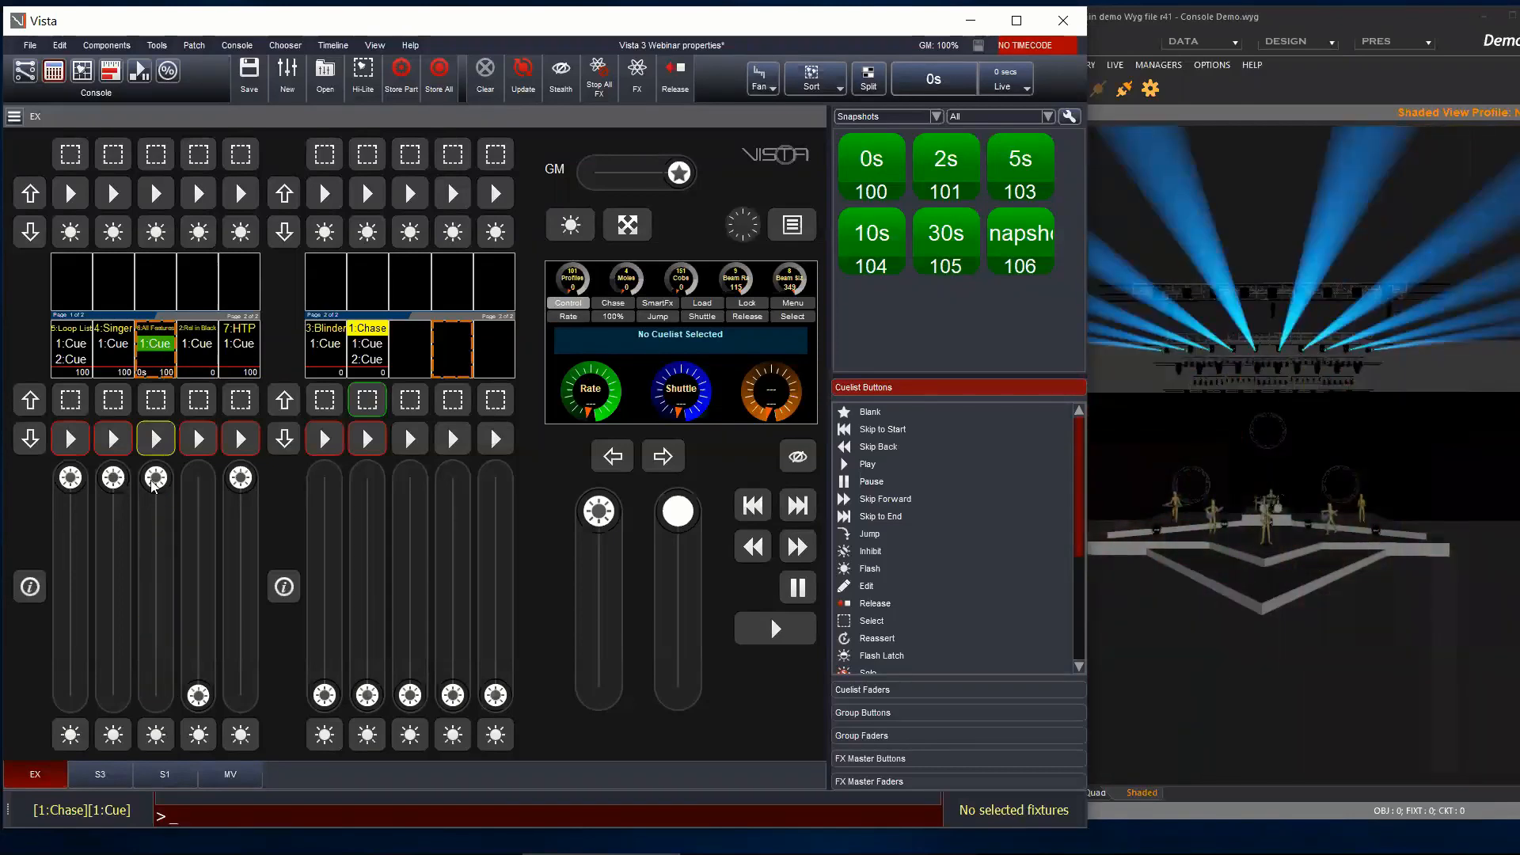
{"action": "left_click_drag", "start_coordinate": [151, 480], "coordinate": [173, 714]}
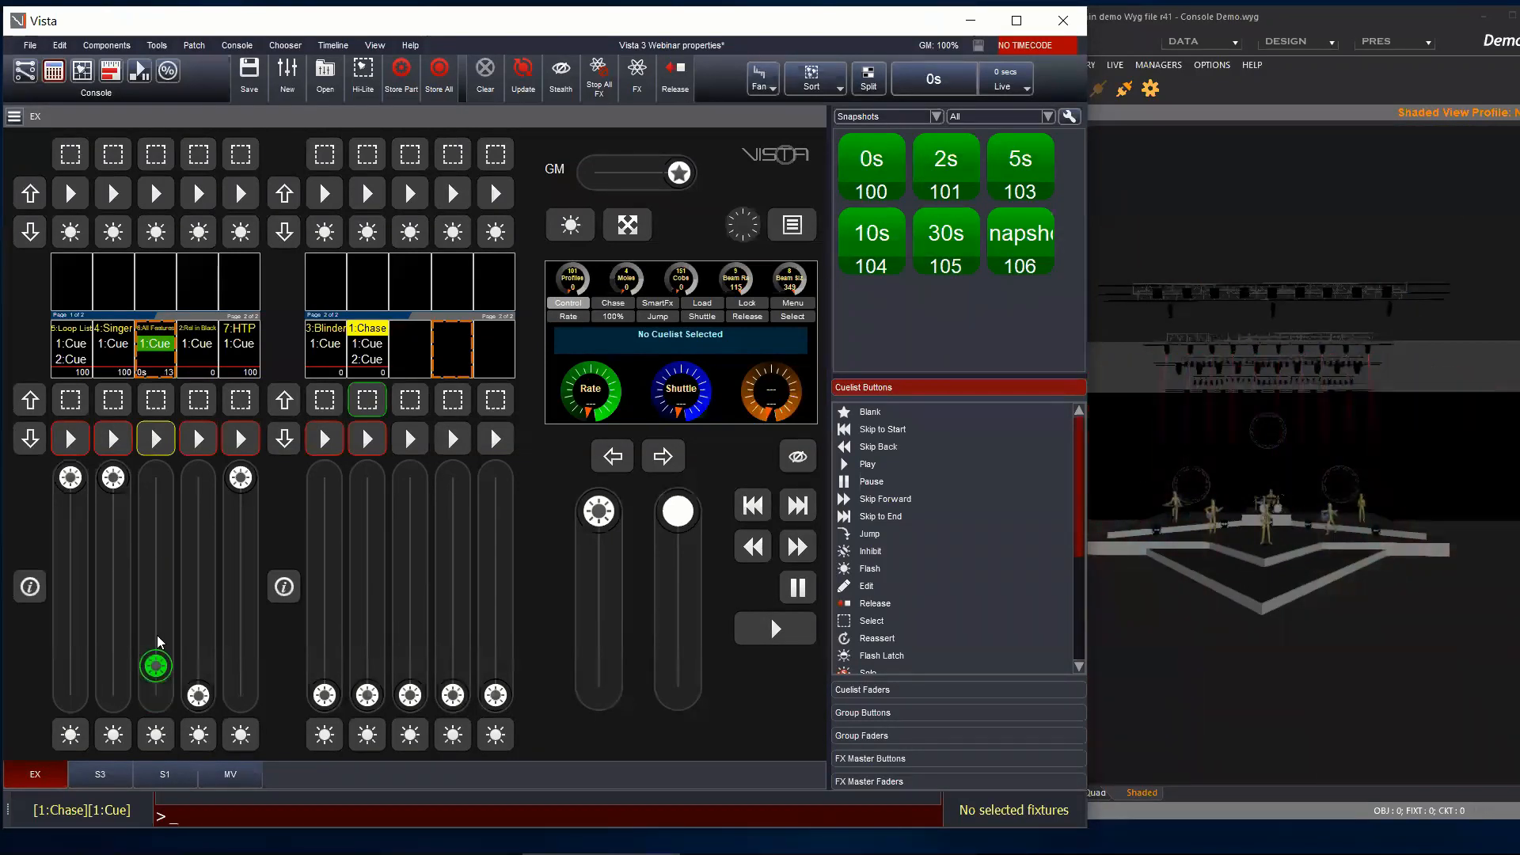
{"action": "mouse_move", "coordinate": [158, 636]}
{"action": "left_mouse_down"}
{"action": "mouse_move", "coordinate": [165, 486]}
{"action": "mouse_move", "coordinate": [166, 695]}
{"action": "mouse_move", "coordinate": [163, 482]}
{"action": "mouse_move", "coordinate": [162, 628]}
{"action": "left_mouse_up"}
{"action": "left_click_drag", "start_coordinate": [168, 536], "coordinate": [162, 343]}
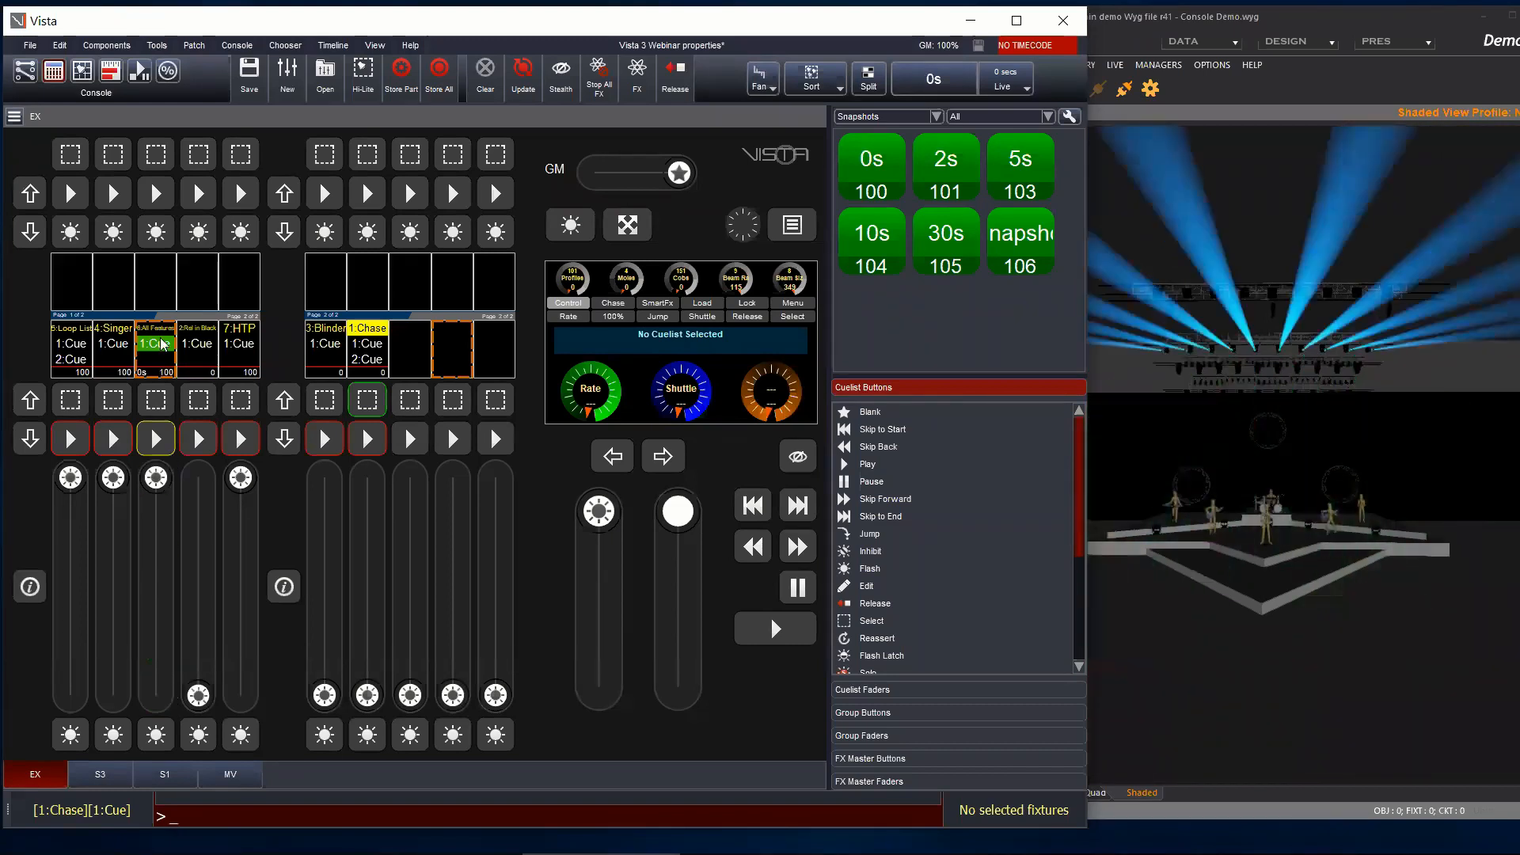
Step: Lower the All Features fader to zero and review the Fader Auto Play options in that cuelist's properties without changing them
{"action": "left_click_drag", "start_coordinate": [162, 485], "coordinate": [156, 697]}
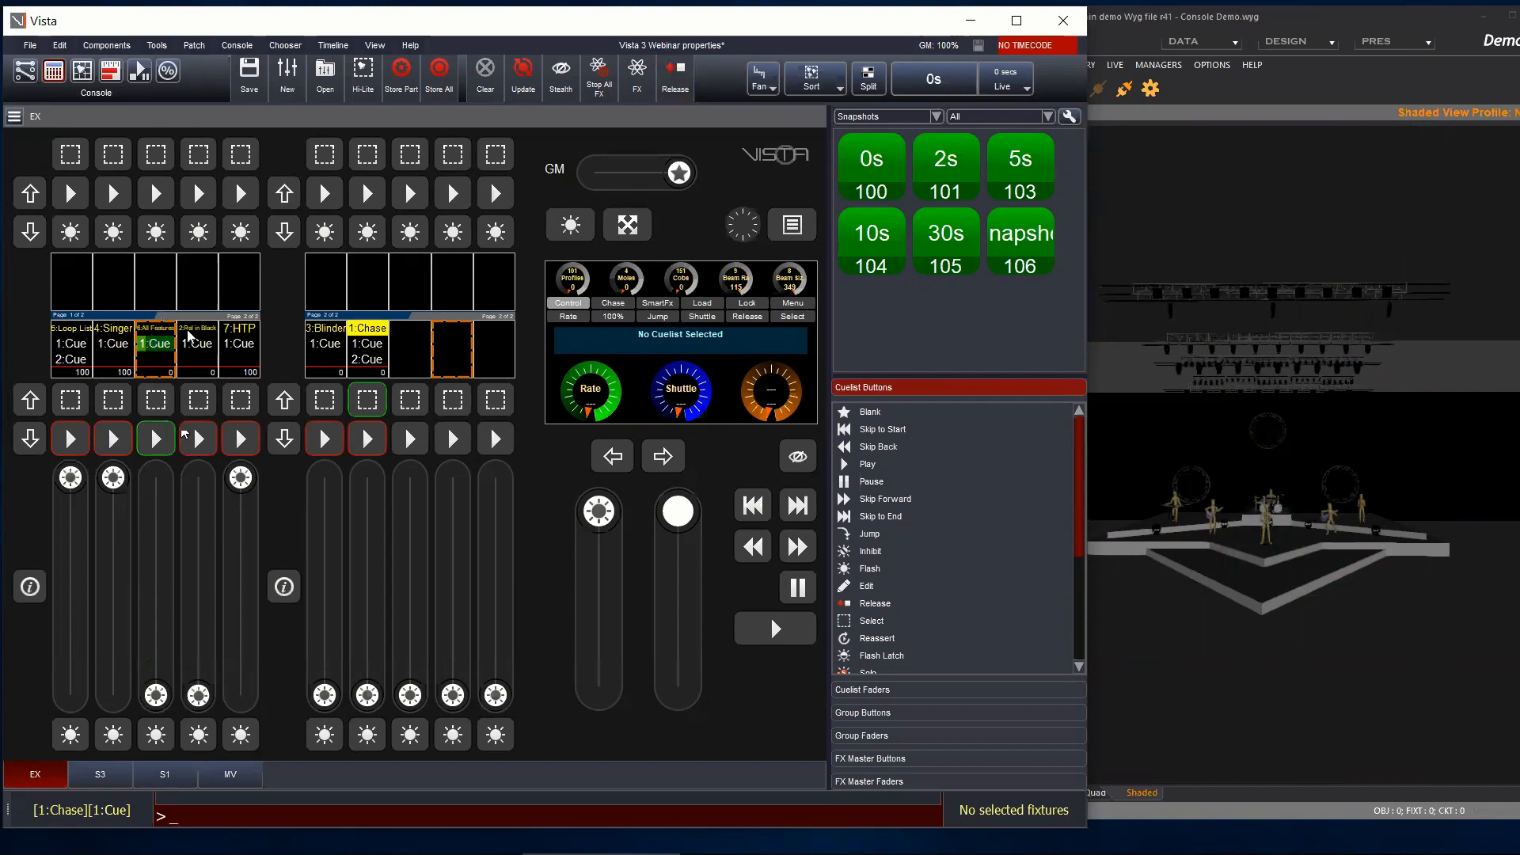
{"action": "right_click", "coordinate": [162, 353]}
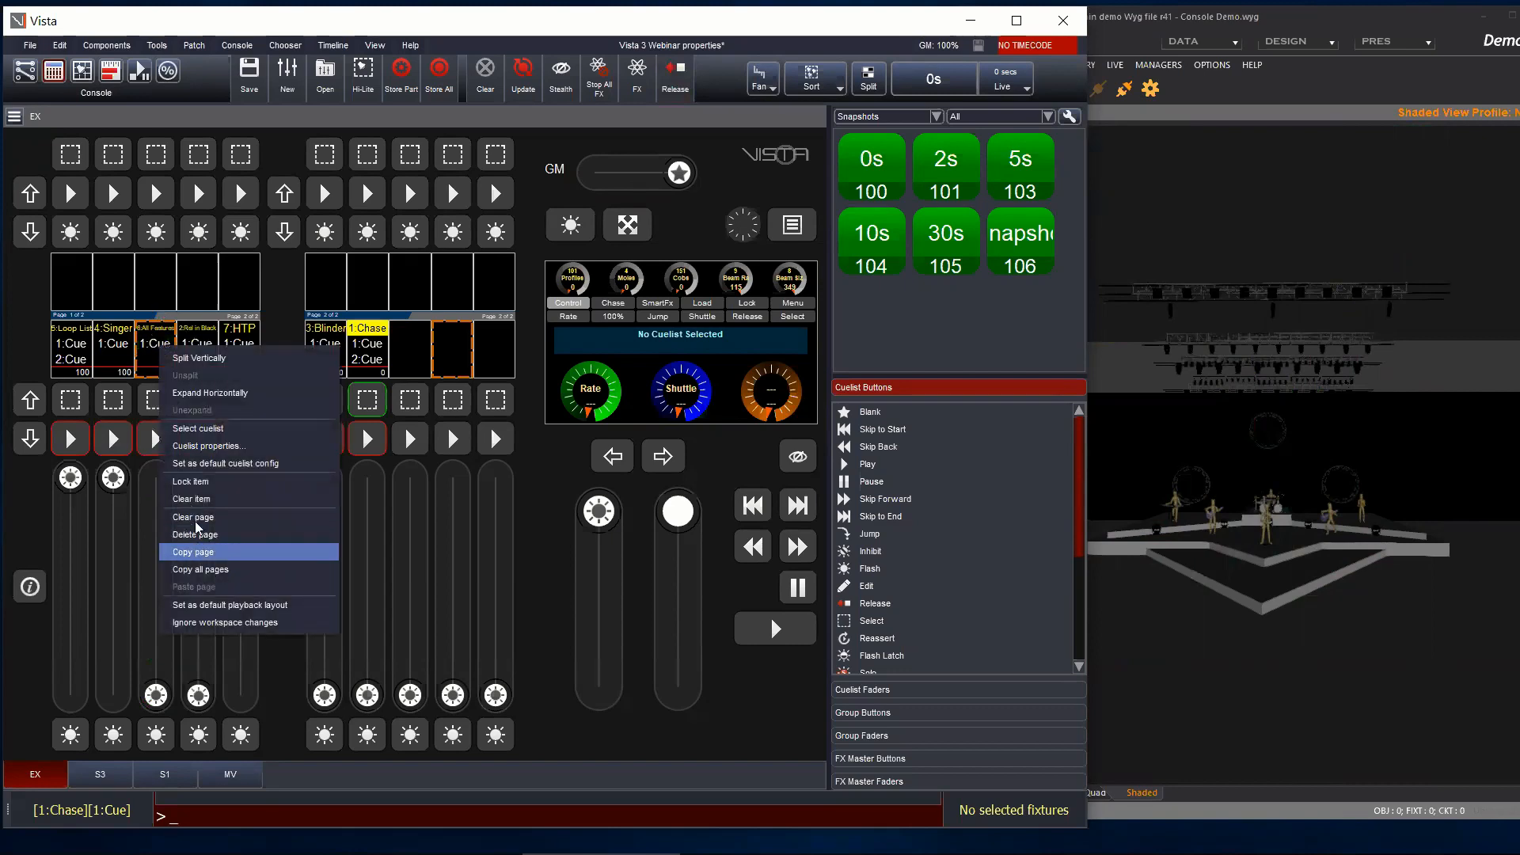
{"action": "left_click", "coordinate": [210, 447]}
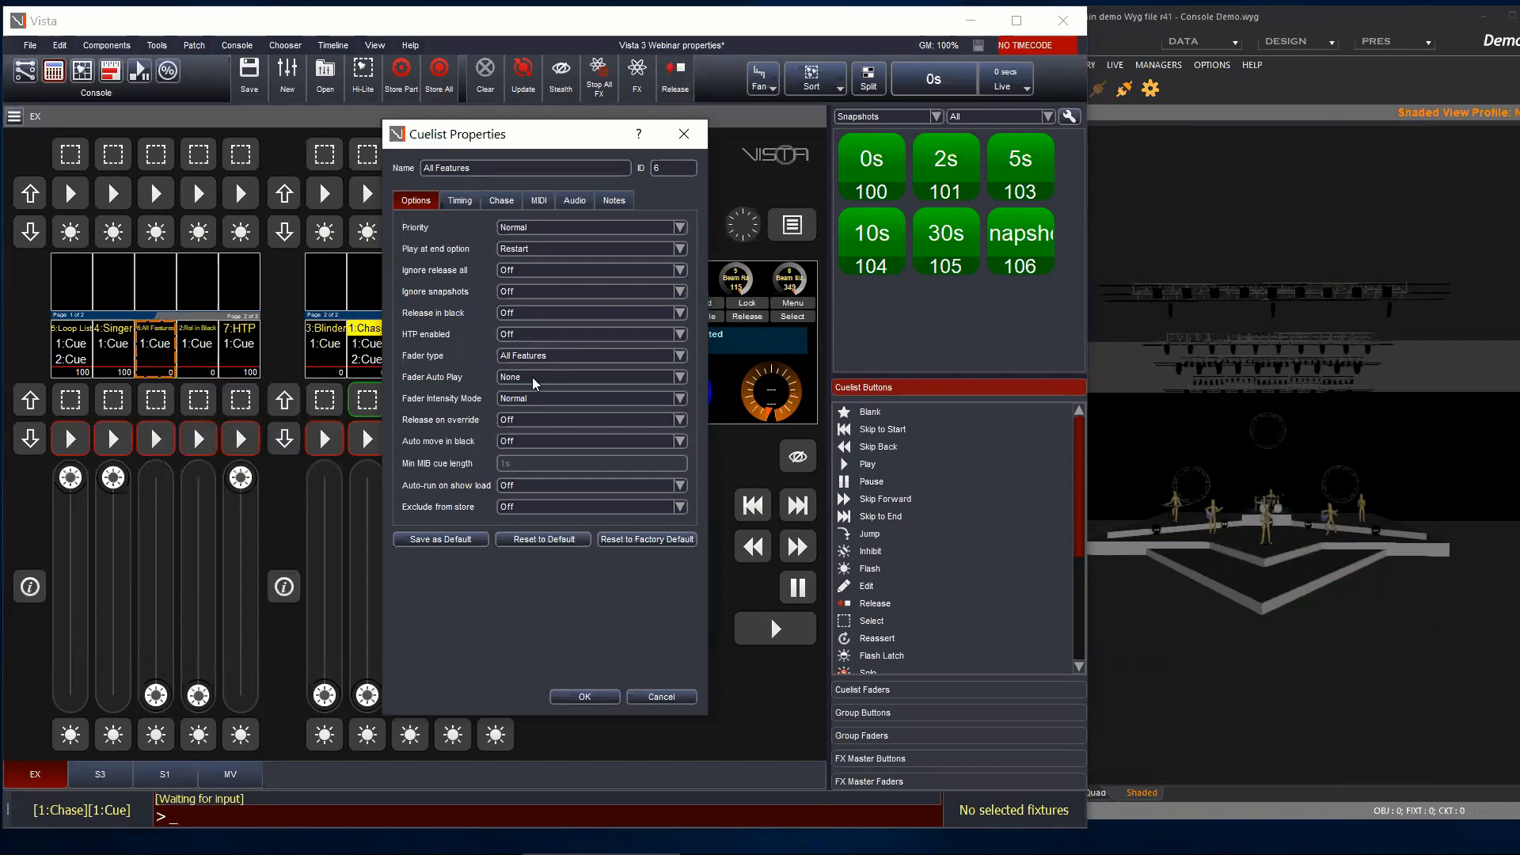
{"action": "left_click", "coordinate": [532, 377]}
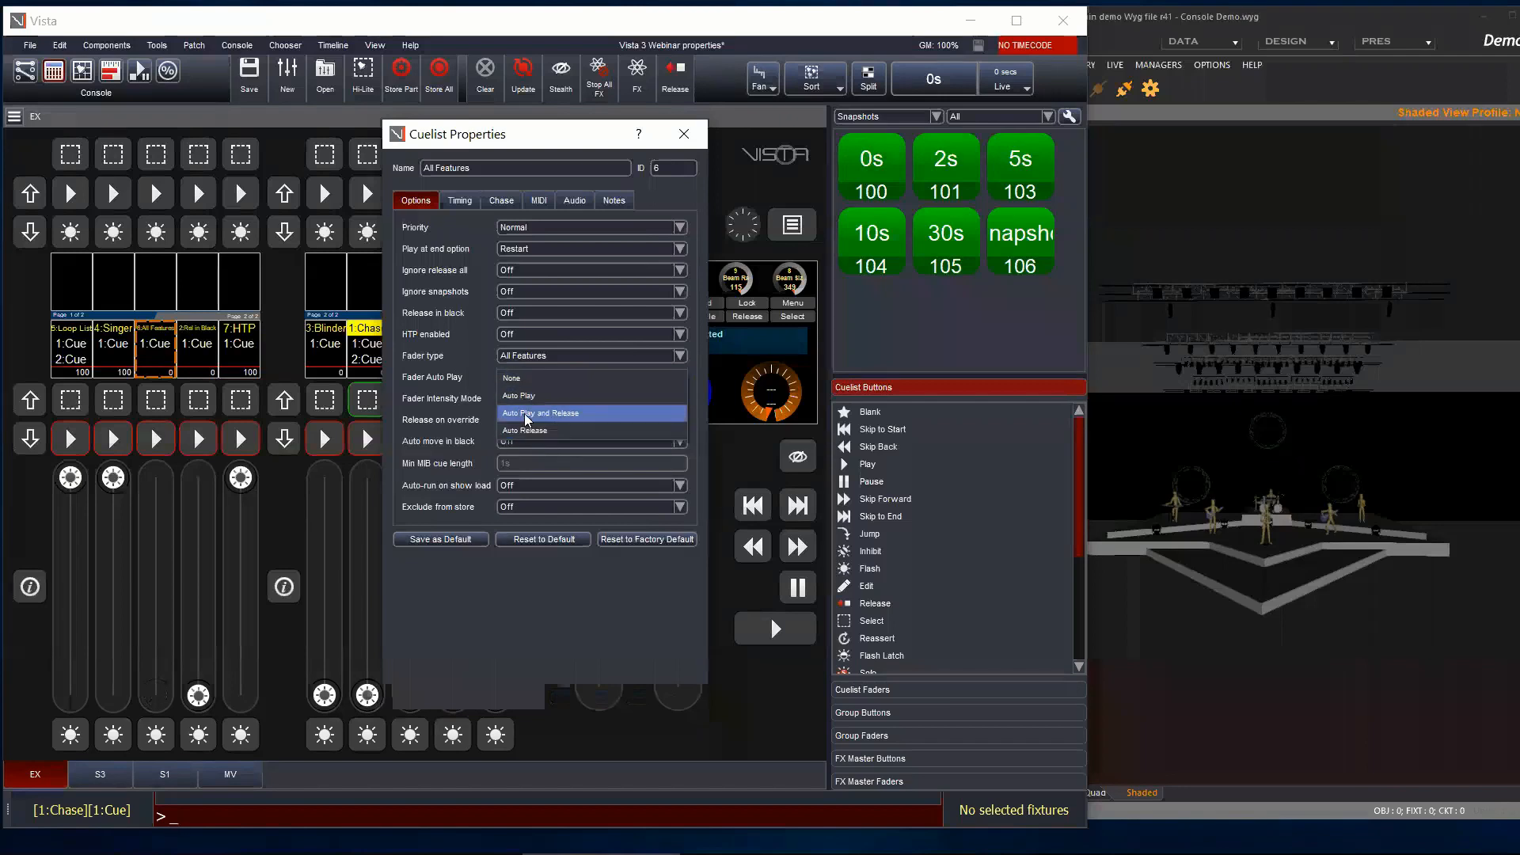
{"action": "left_click", "coordinate": [667, 700]}
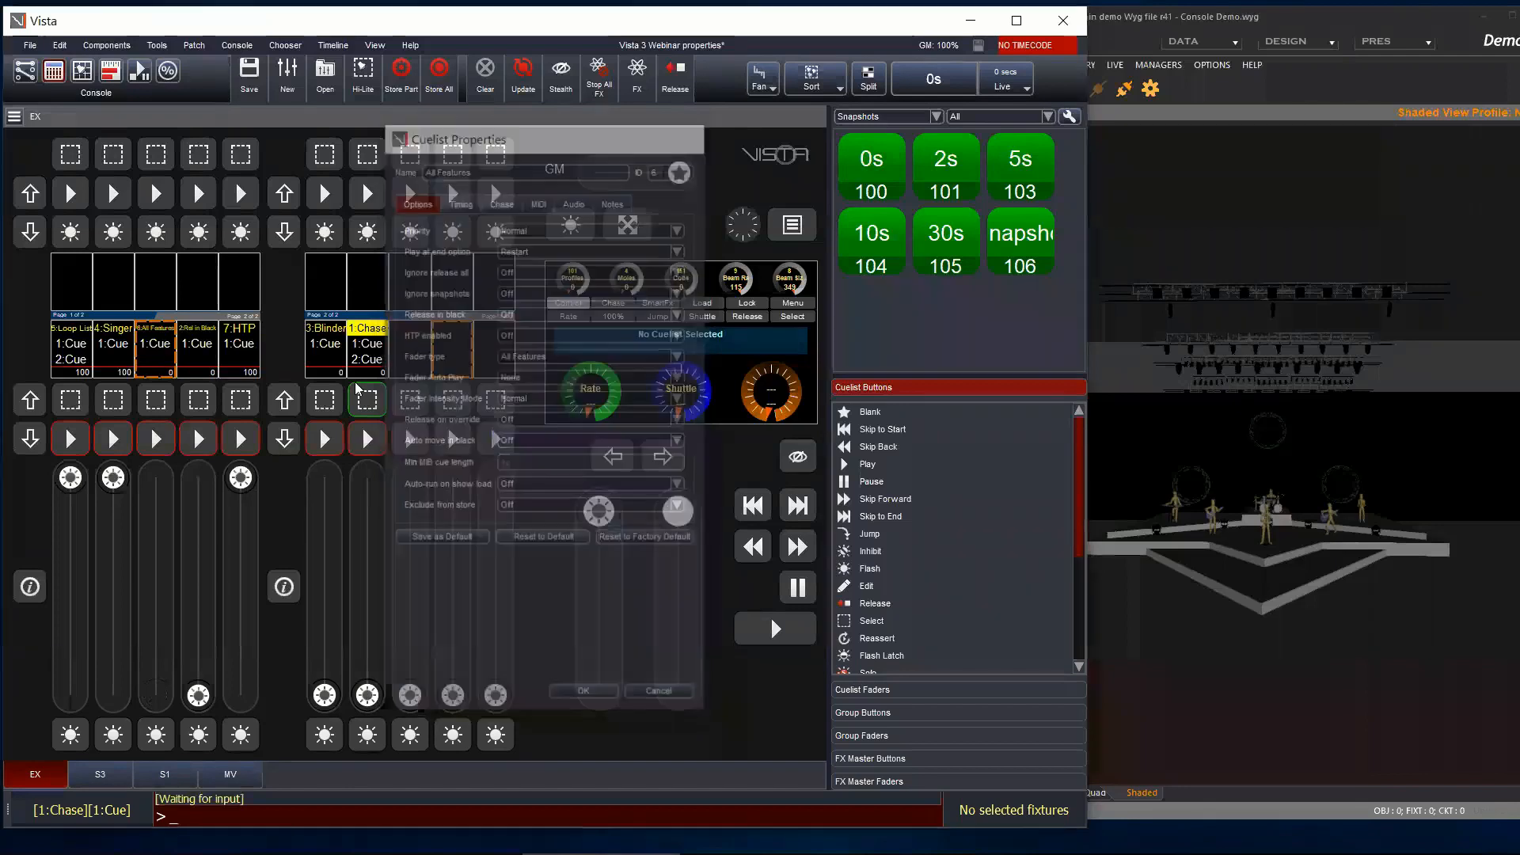
Step: Set the Fader Auto Play property of the Loop List cuelist to Auto Play
{"action": "left_click", "coordinate": [73, 360]}
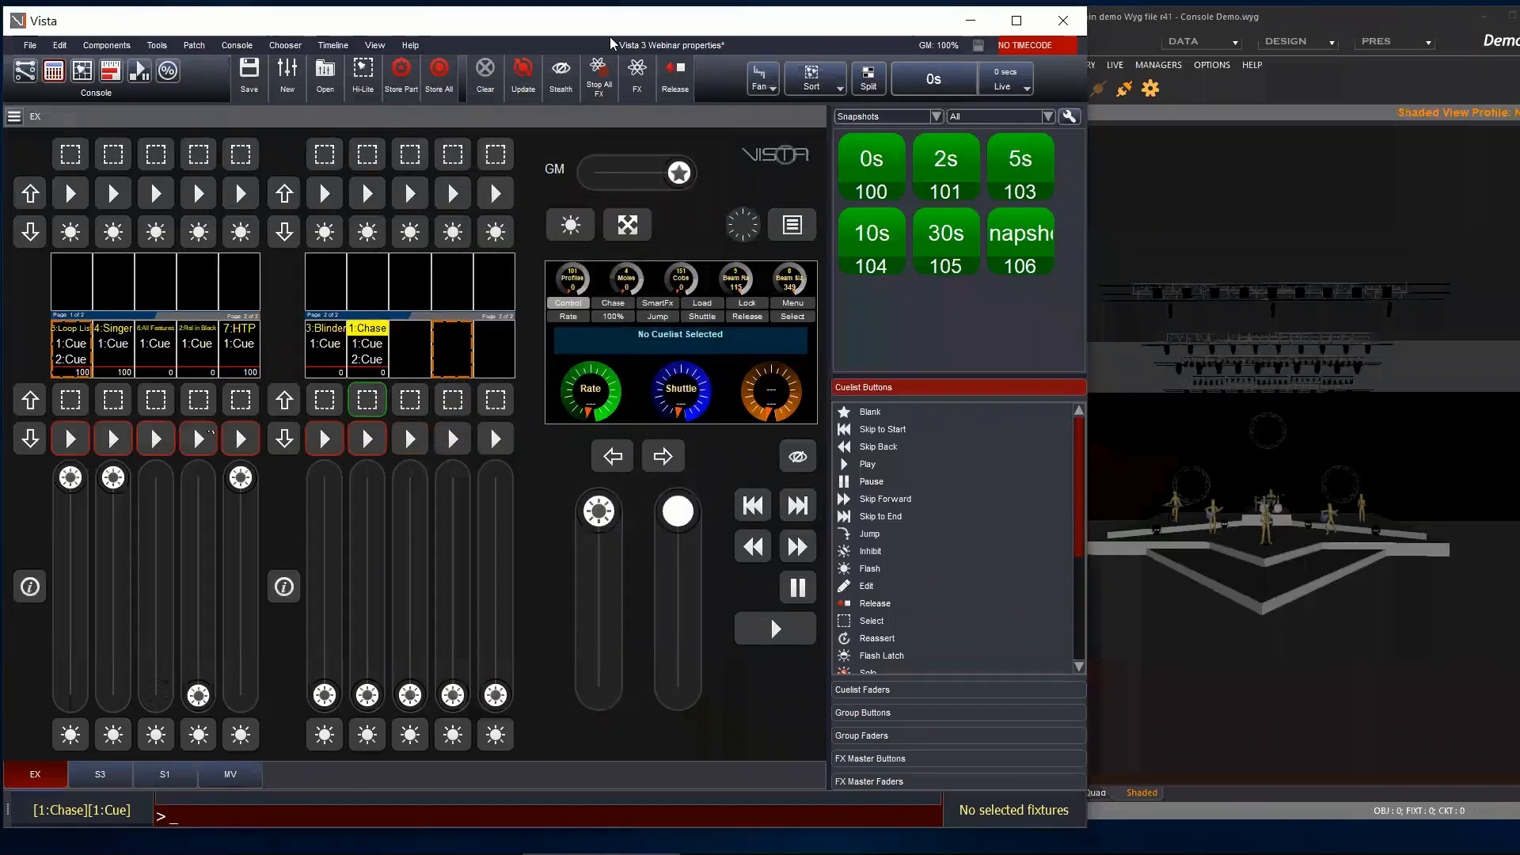
{"action": "right_click", "coordinate": [65, 345]}
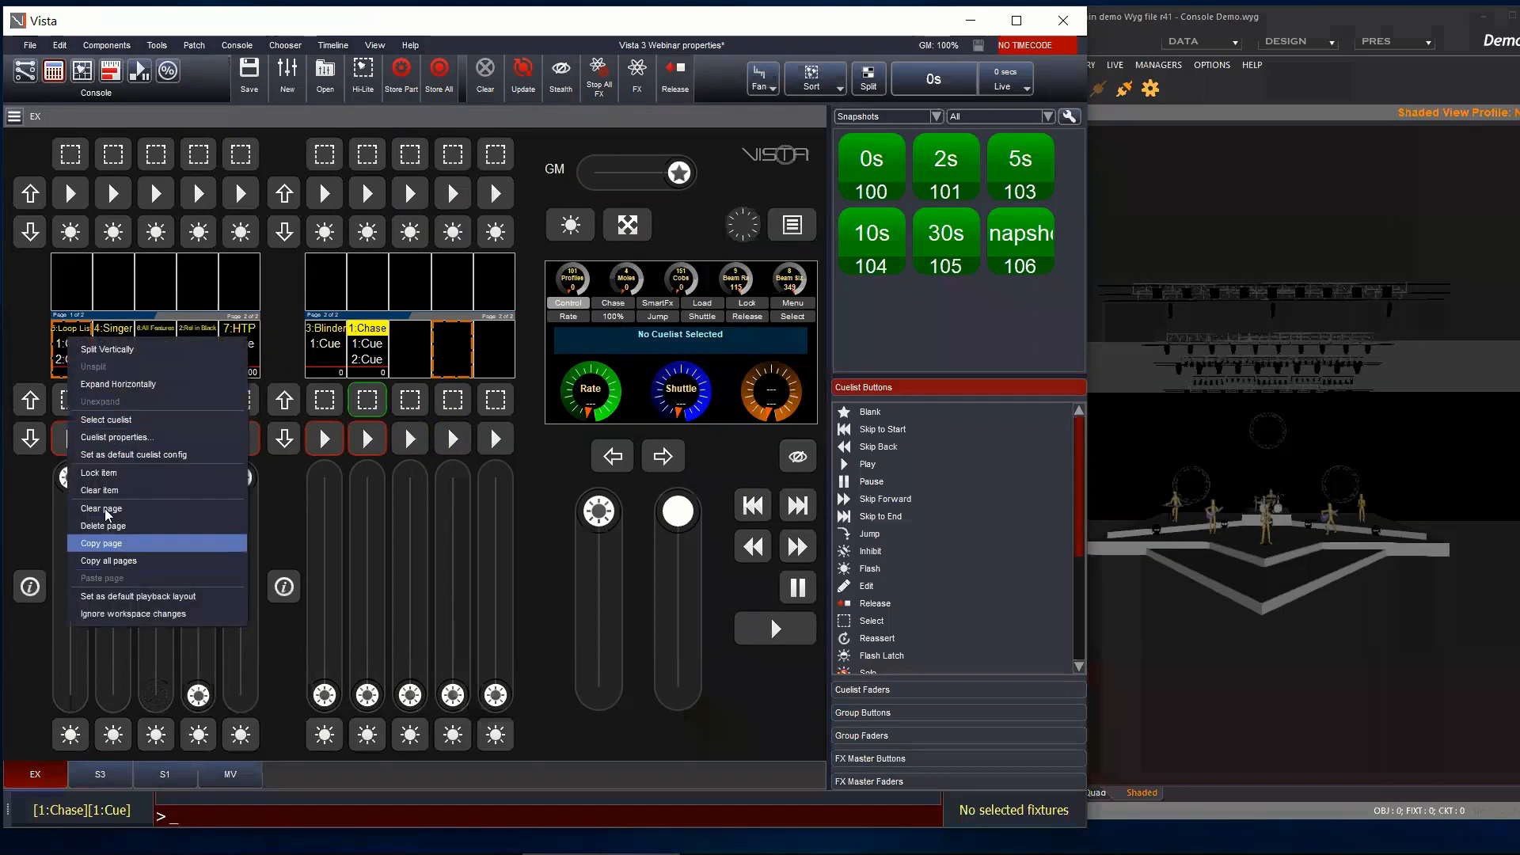
{"action": "left_click", "coordinate": [118, 437]}
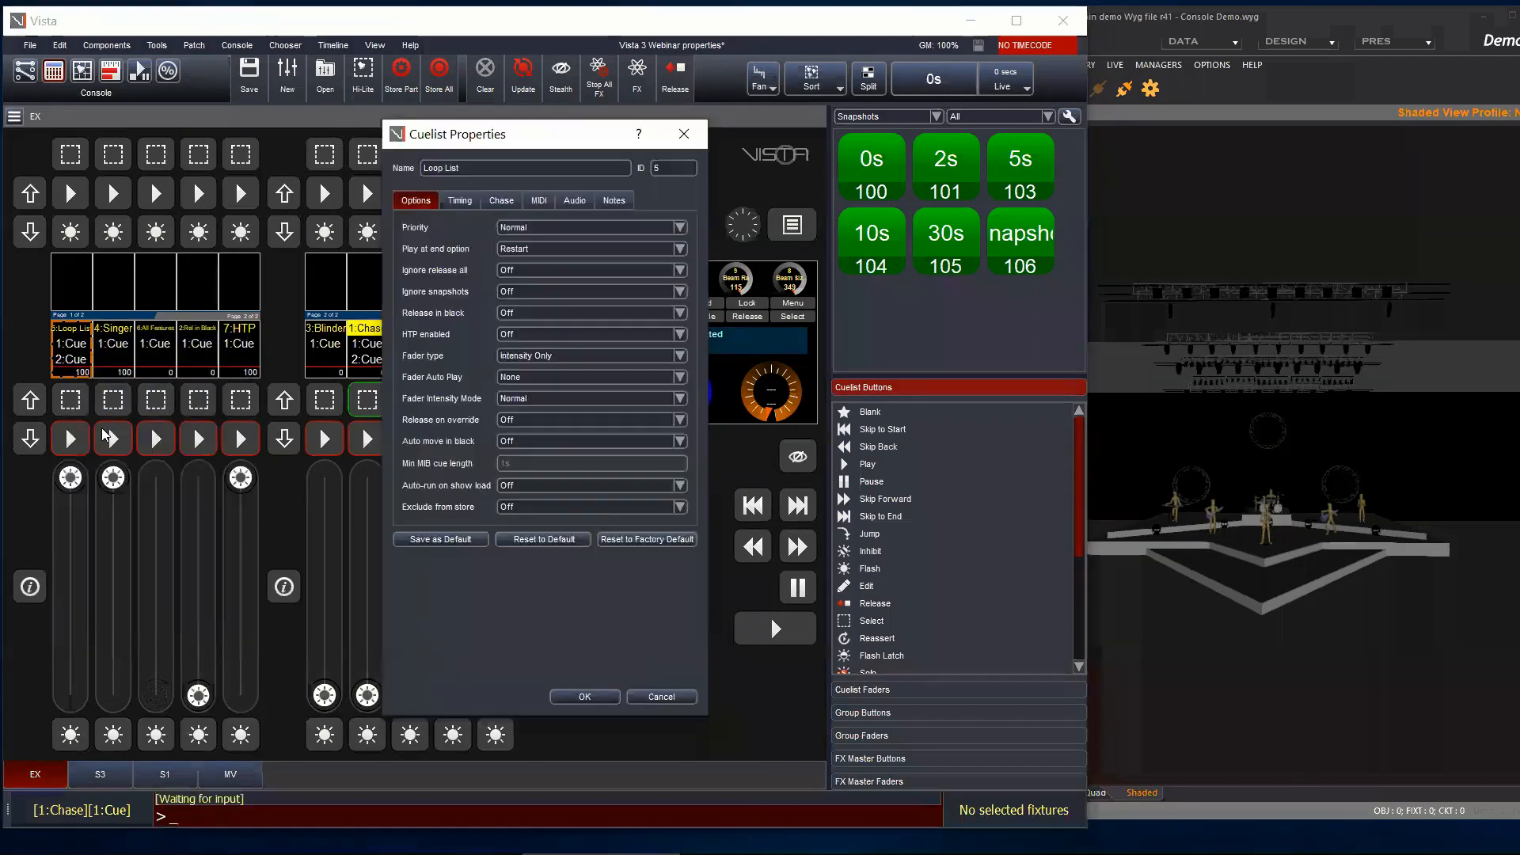
{"action": "left_click", "coordinate": [544, 377]}
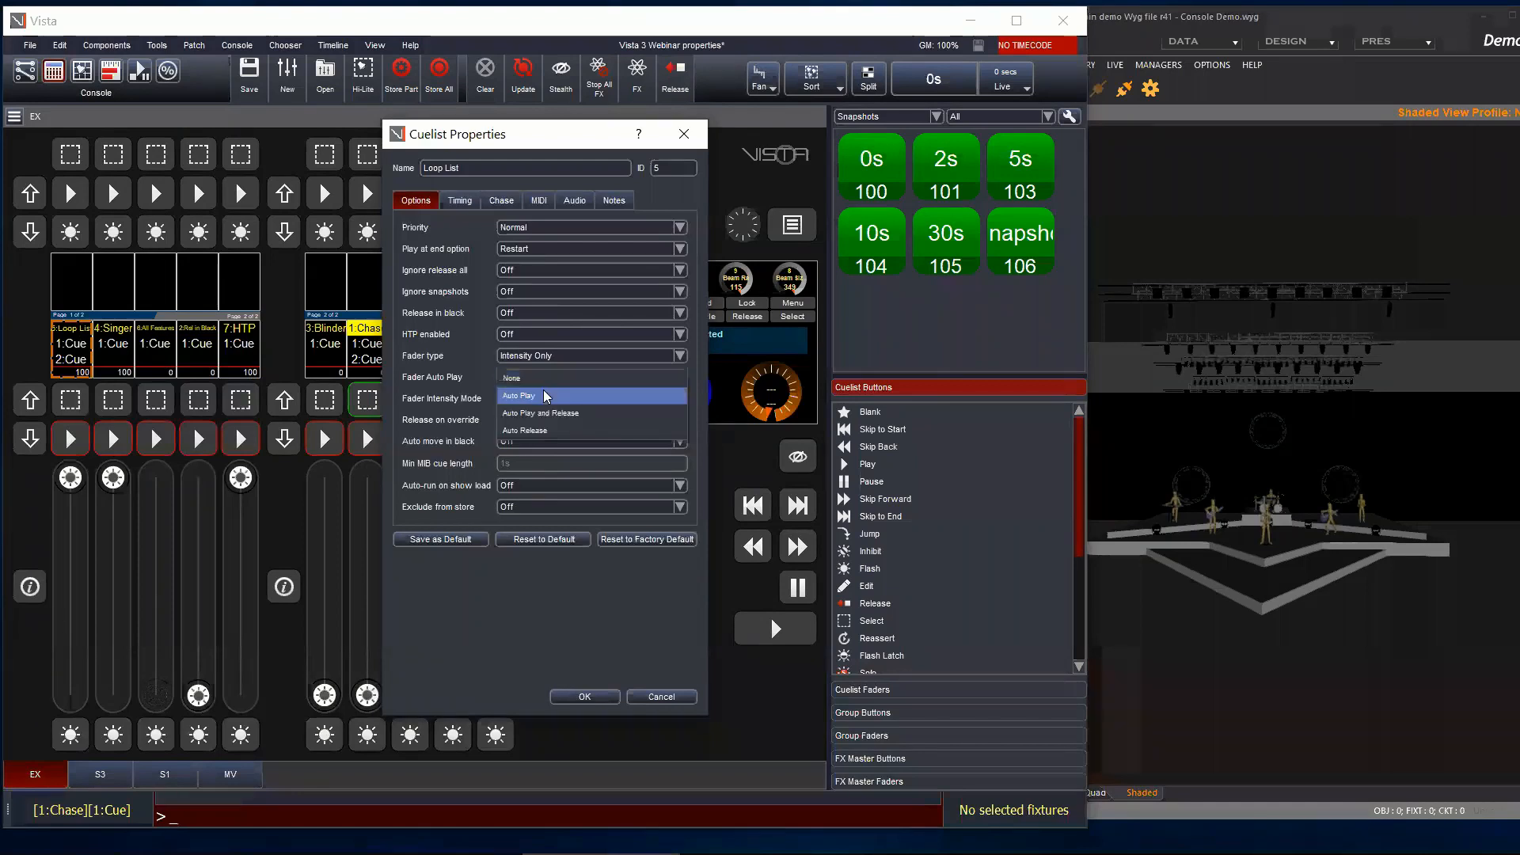
{"action": "left_click", "coordinate": [545, 396]}
{"action": "left_click", "coordinate": [585, 697]}
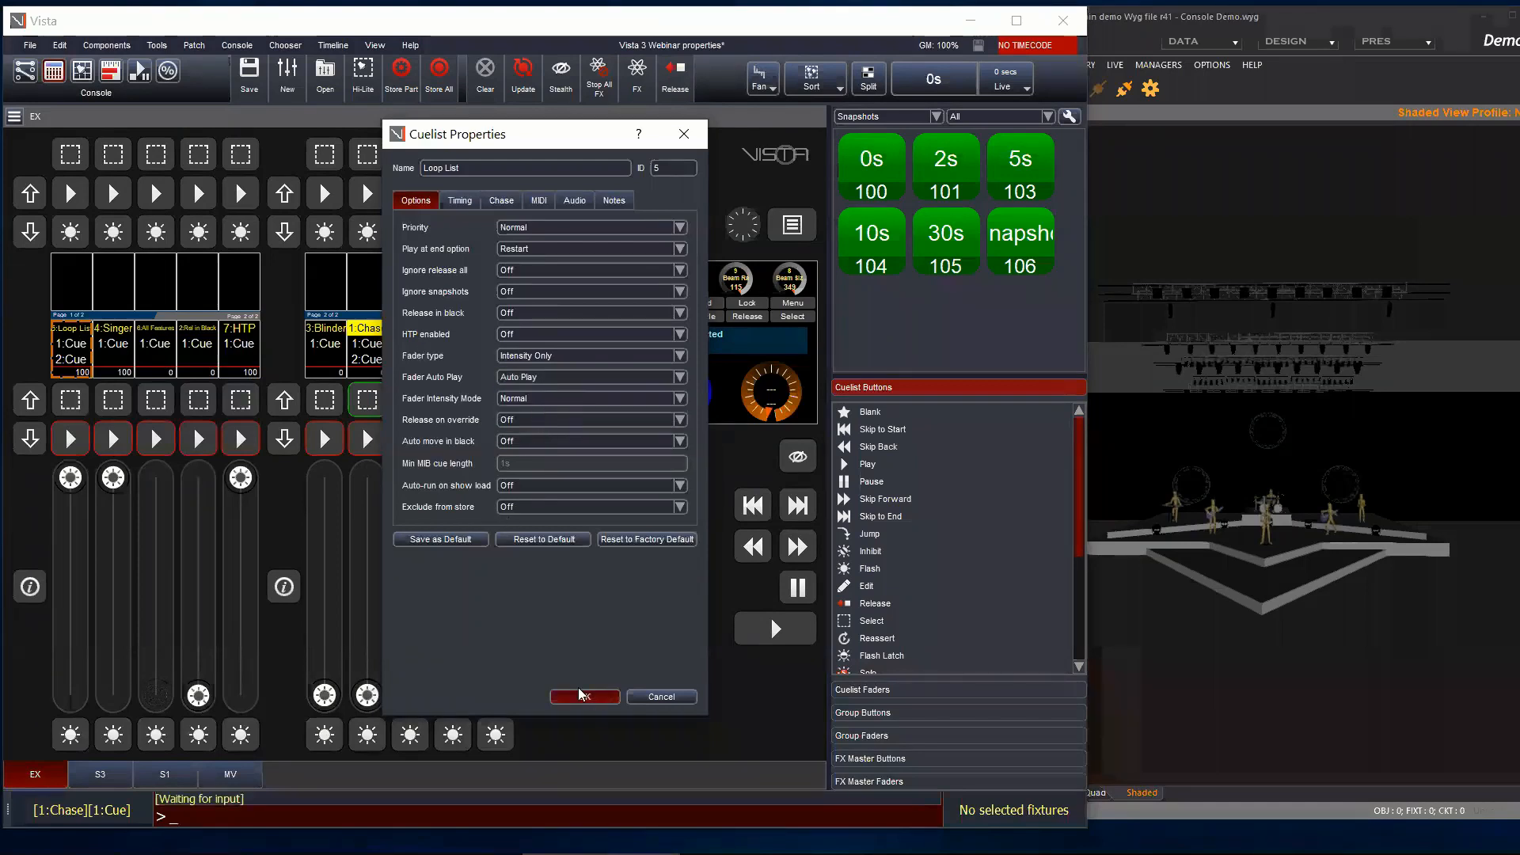
Step: Test auto play on the Loop List by raising its fader to full, play through its cues, and lower the fader to zero
{"action": "mouse_move", "coordinate": [70, 478]}
{"action": "left_mouse_down"}
{"action": "mouse_move", "coordinate": [64, 697]}
{"action": "mouse_move", "coordinate": [71, 478]}
{"action": "left_mouse_up"}
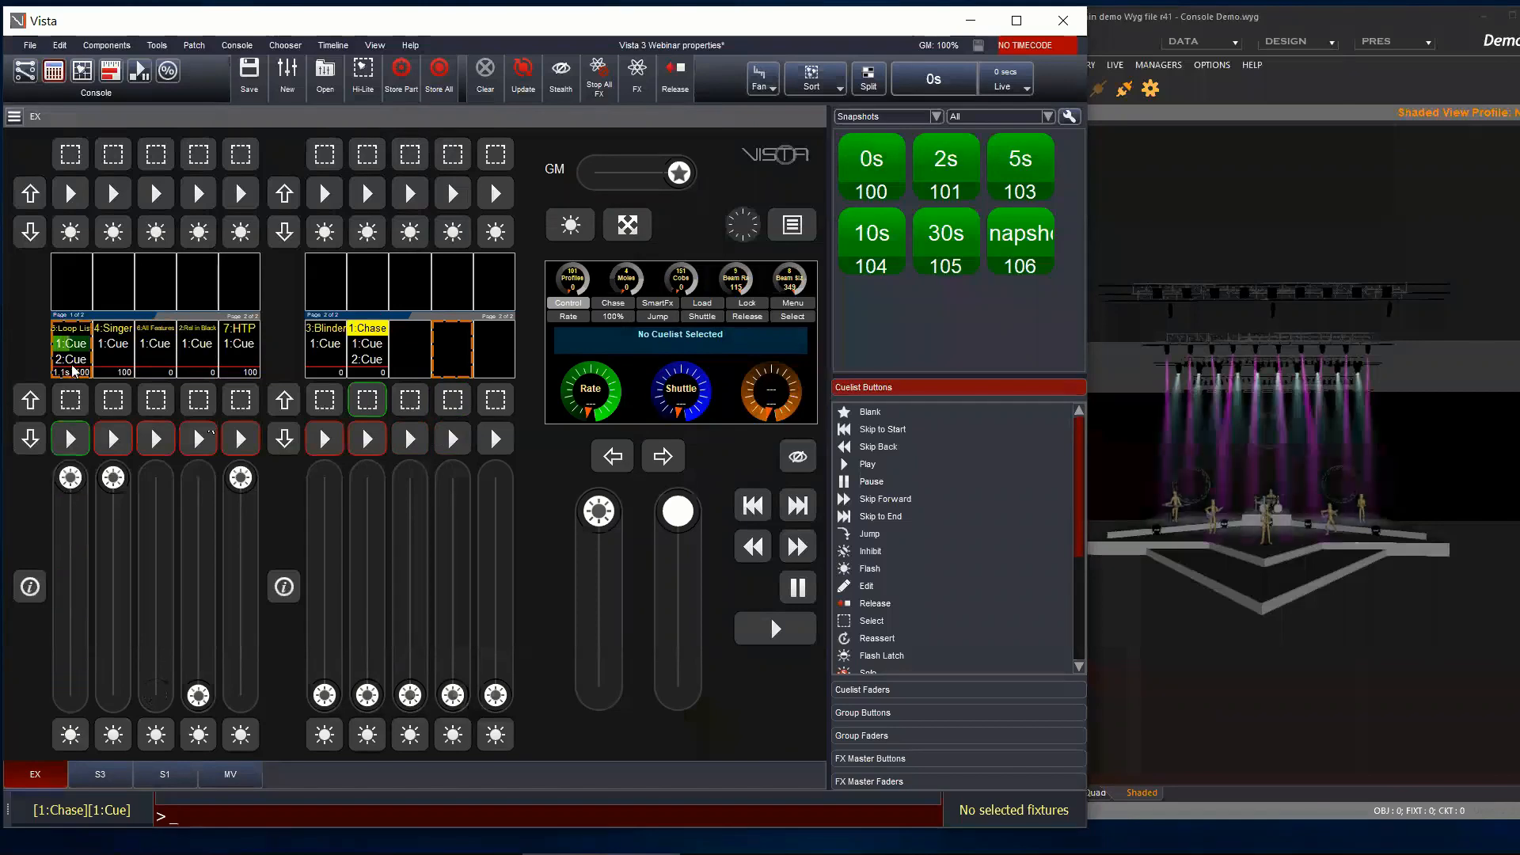
{"action": "left_click", "coordinate": [73, 434]}
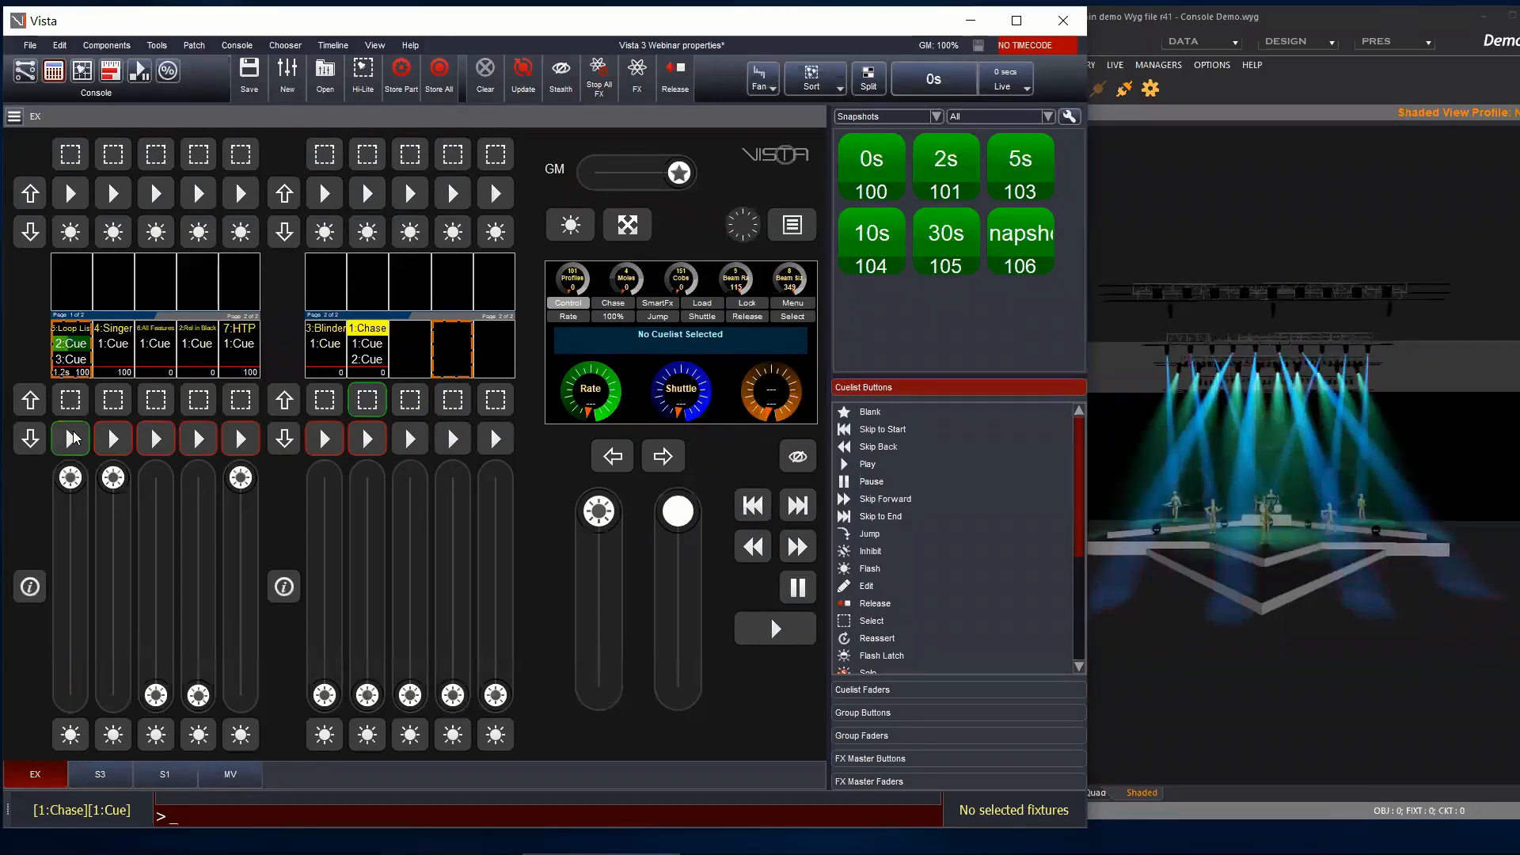
{"action": "left_click", "coordinate": [73, 434]}
{"action": "left_click", "coordinate": [75, 431]}
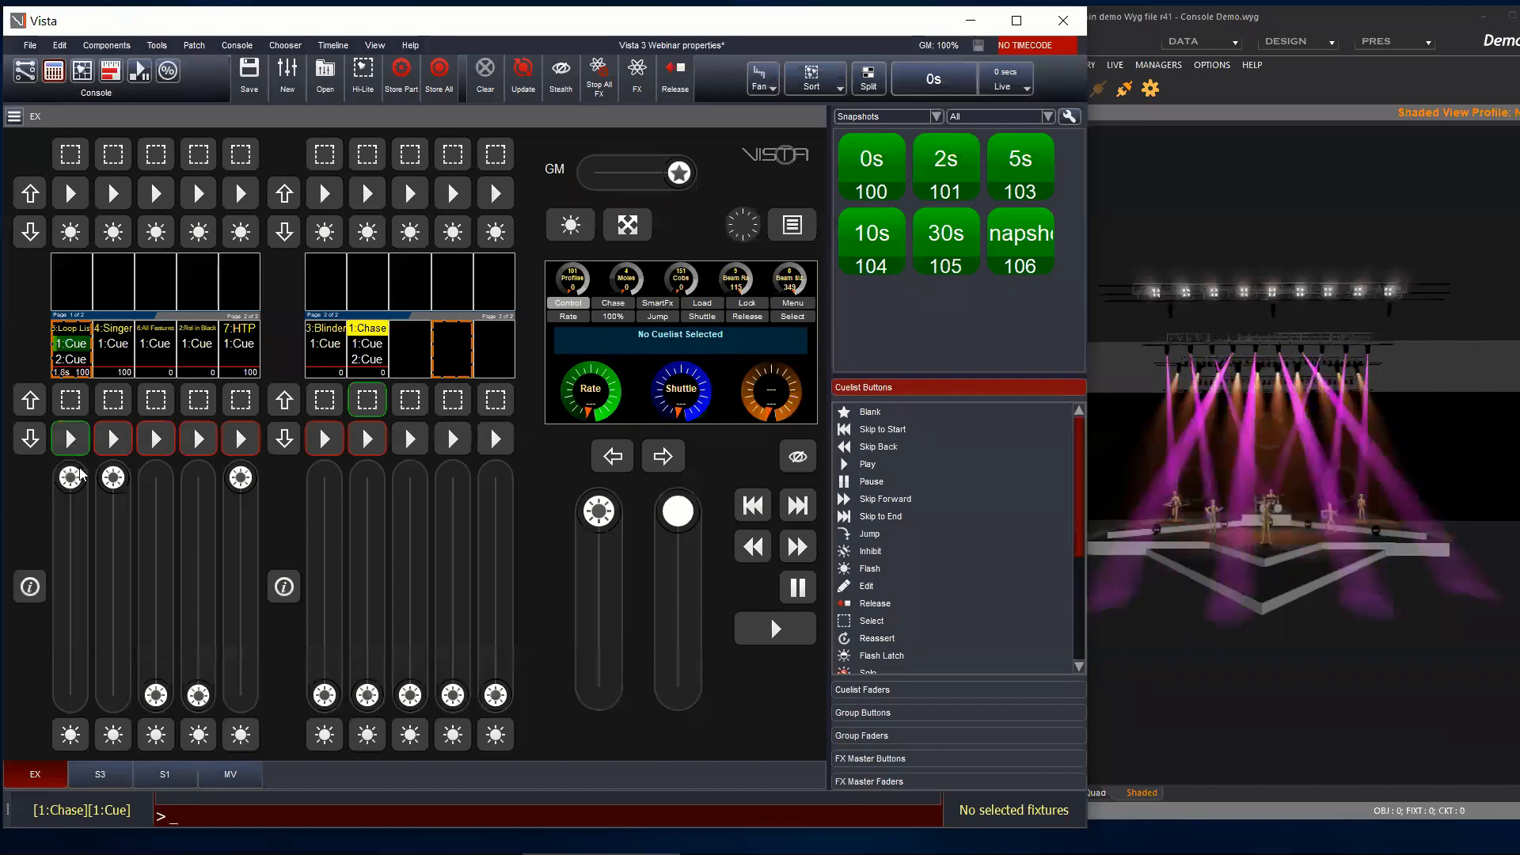
Step: Set the Loop List's Fader Auto Play to Auto Play and Release, and test it by raising its fader to full and returning it to zero
{"action": "right_click", "coordinate": [82, 351]}
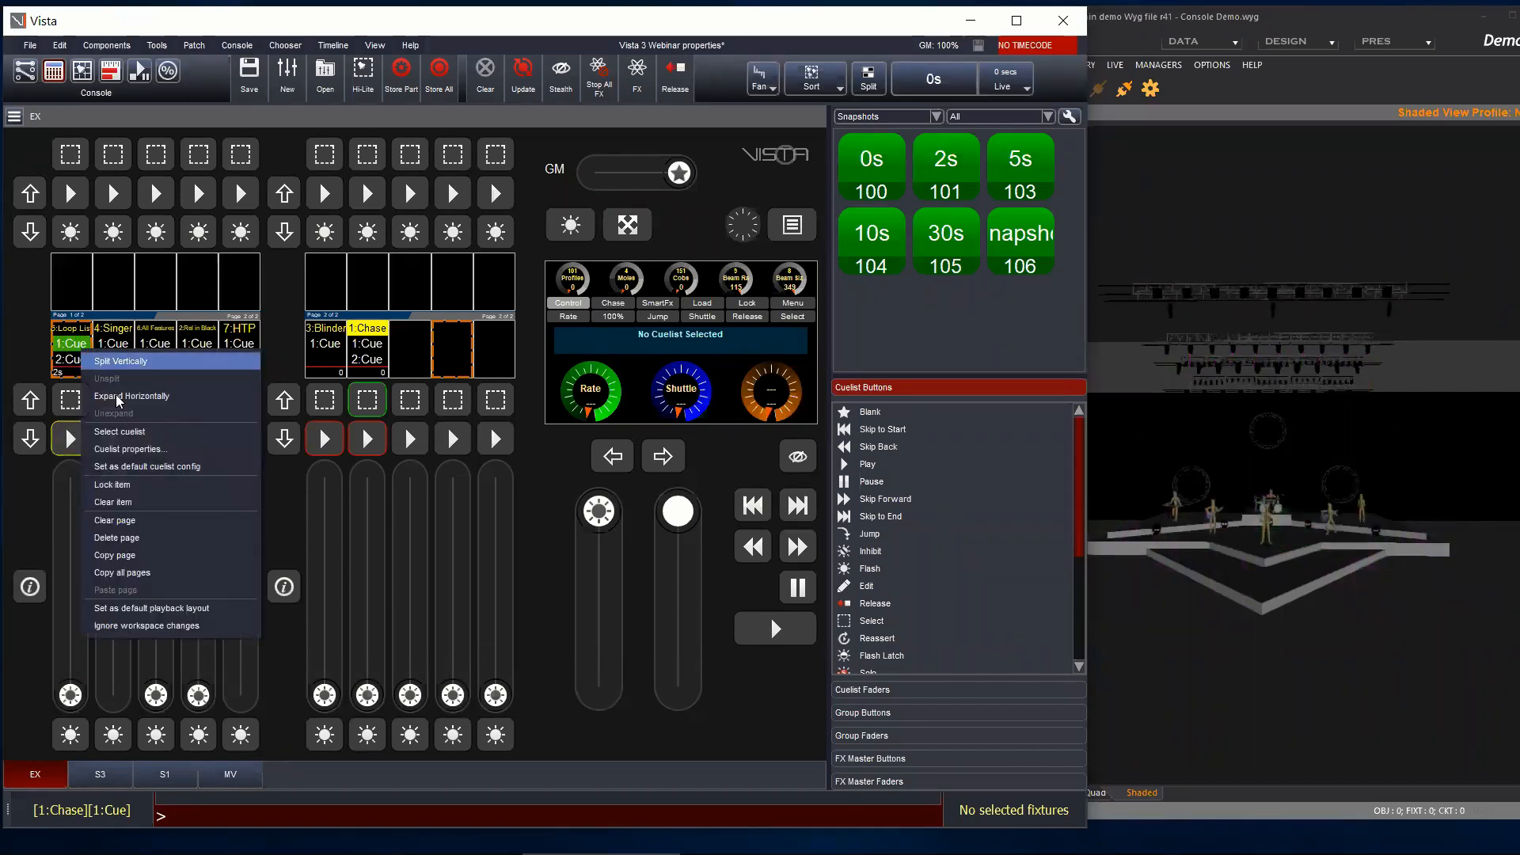
{"action": "left_click", "coordinate": [127, 448]}
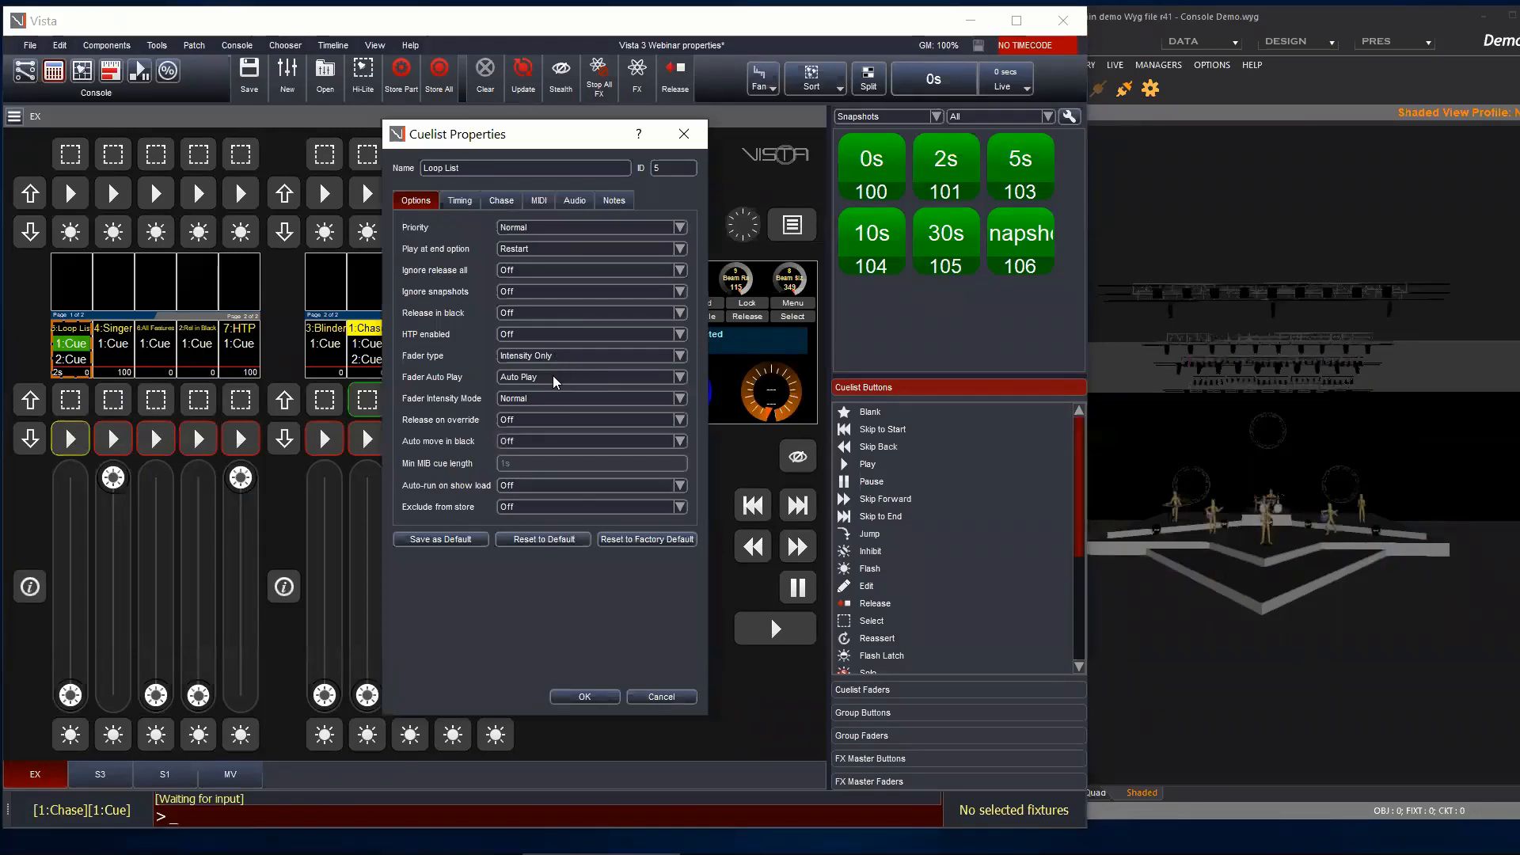
{"action": "left_click", "coordinate": [553, 376]}
{"action": "left_click", "coordinate": [547, 396]}
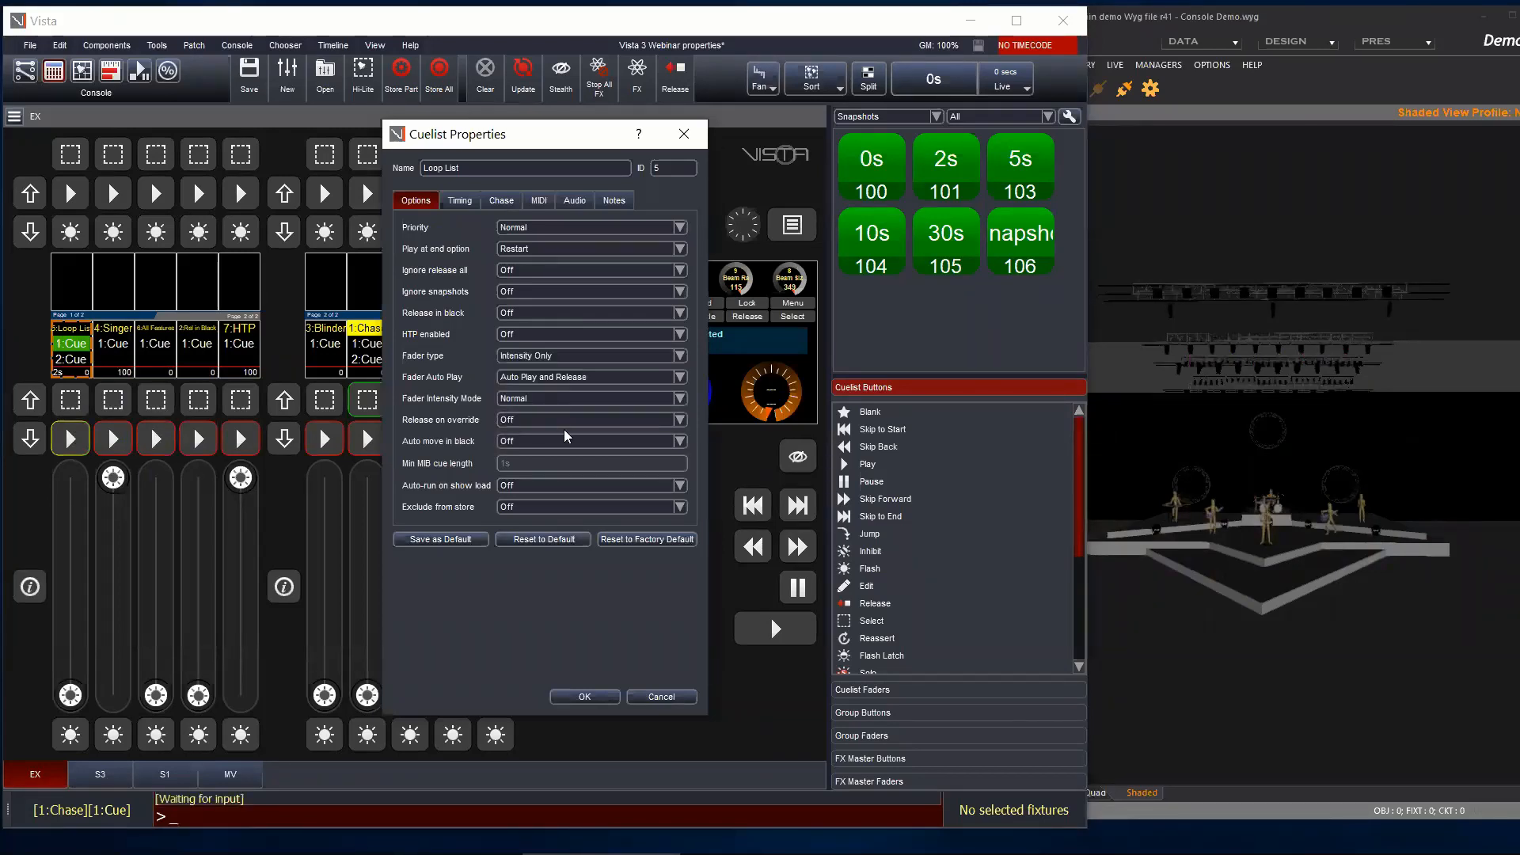
{"action": "left_click", "coordinate": [584, 698]}
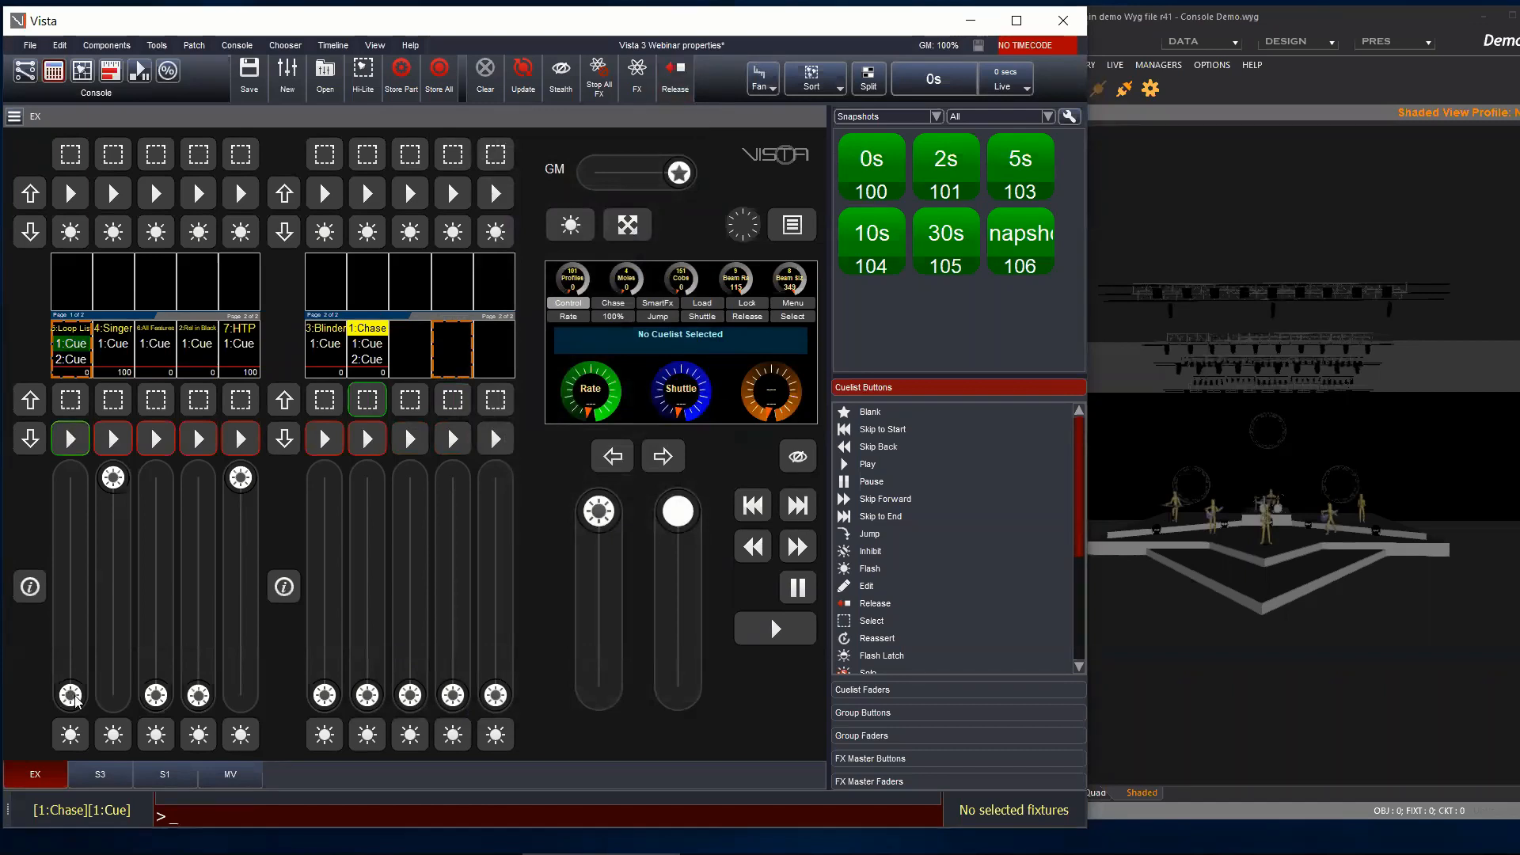
{"action": "left_click_drag", "start_coordinate": [71, 695], "coordinate": [71, 477]}
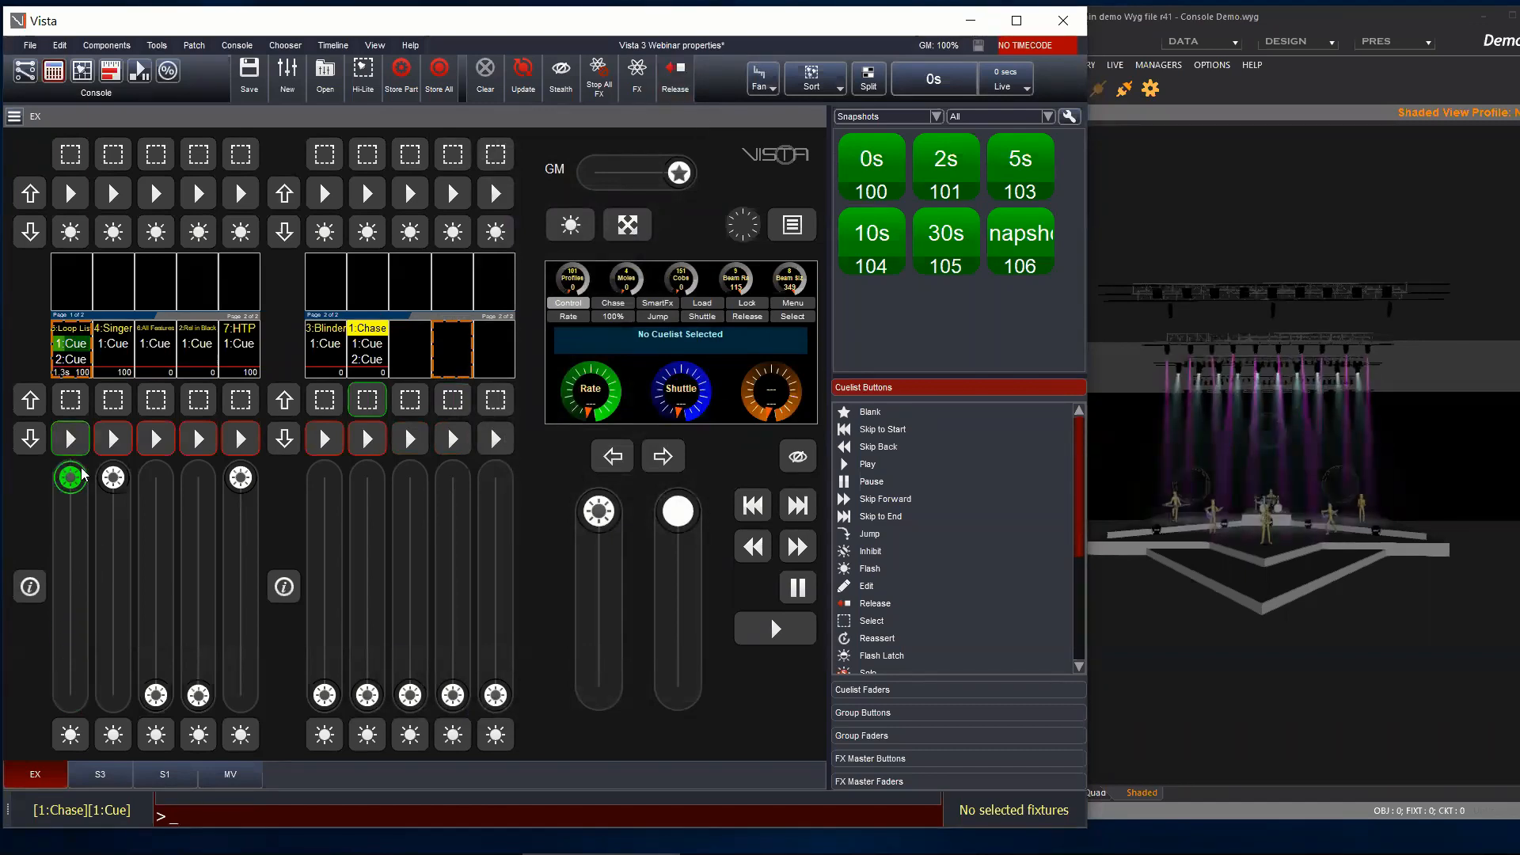
{"action": "left_click", "coordinate": [75, 437]}
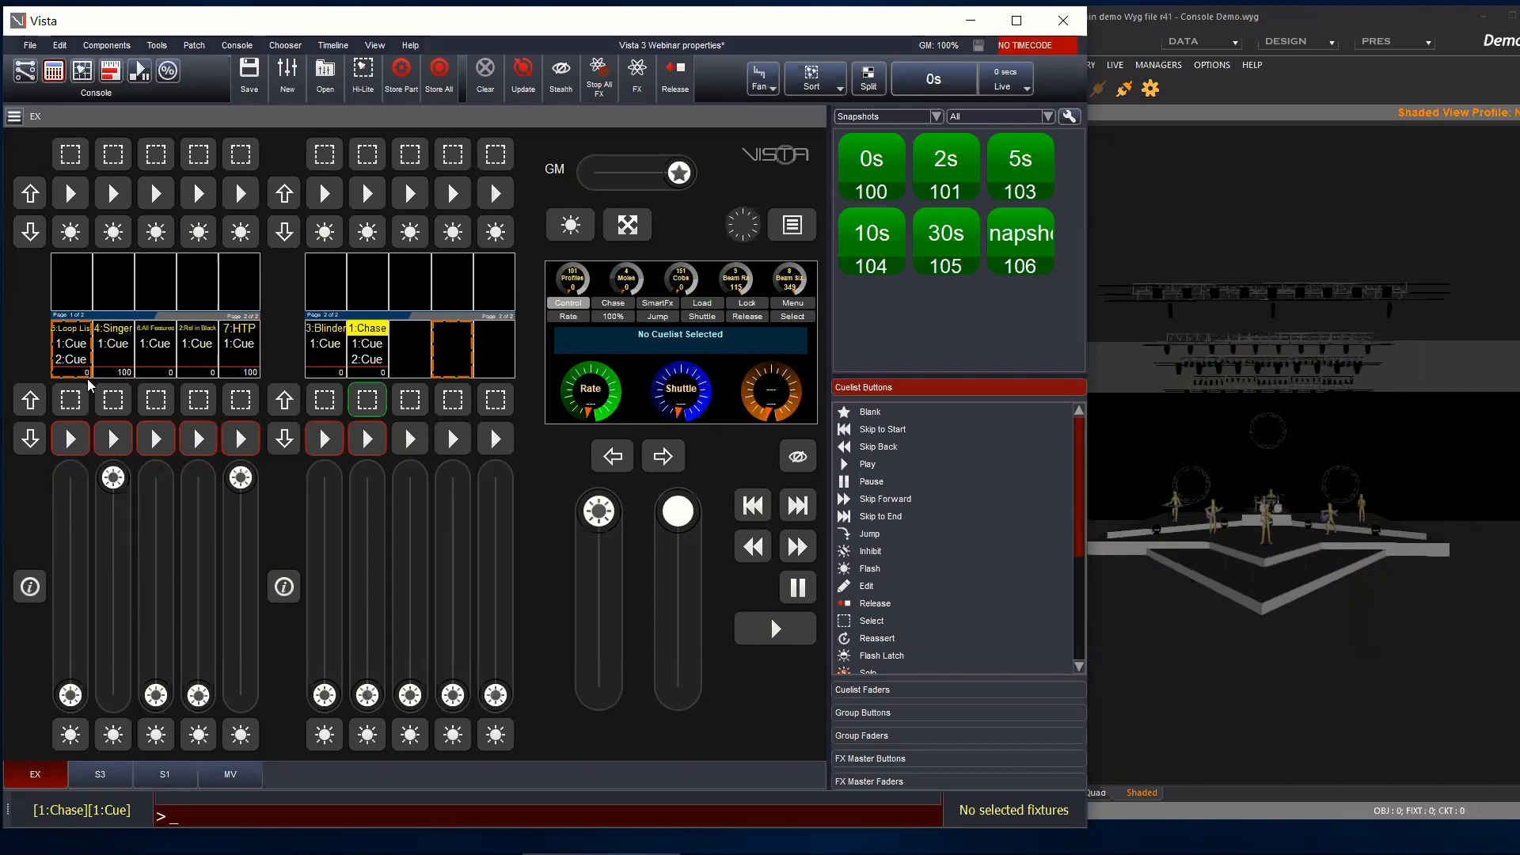
Step: Set the Fader Auto Play property of the Loop List cuelist to Auto Release
{"action": "right_click", "coordinate": [76, 353]}
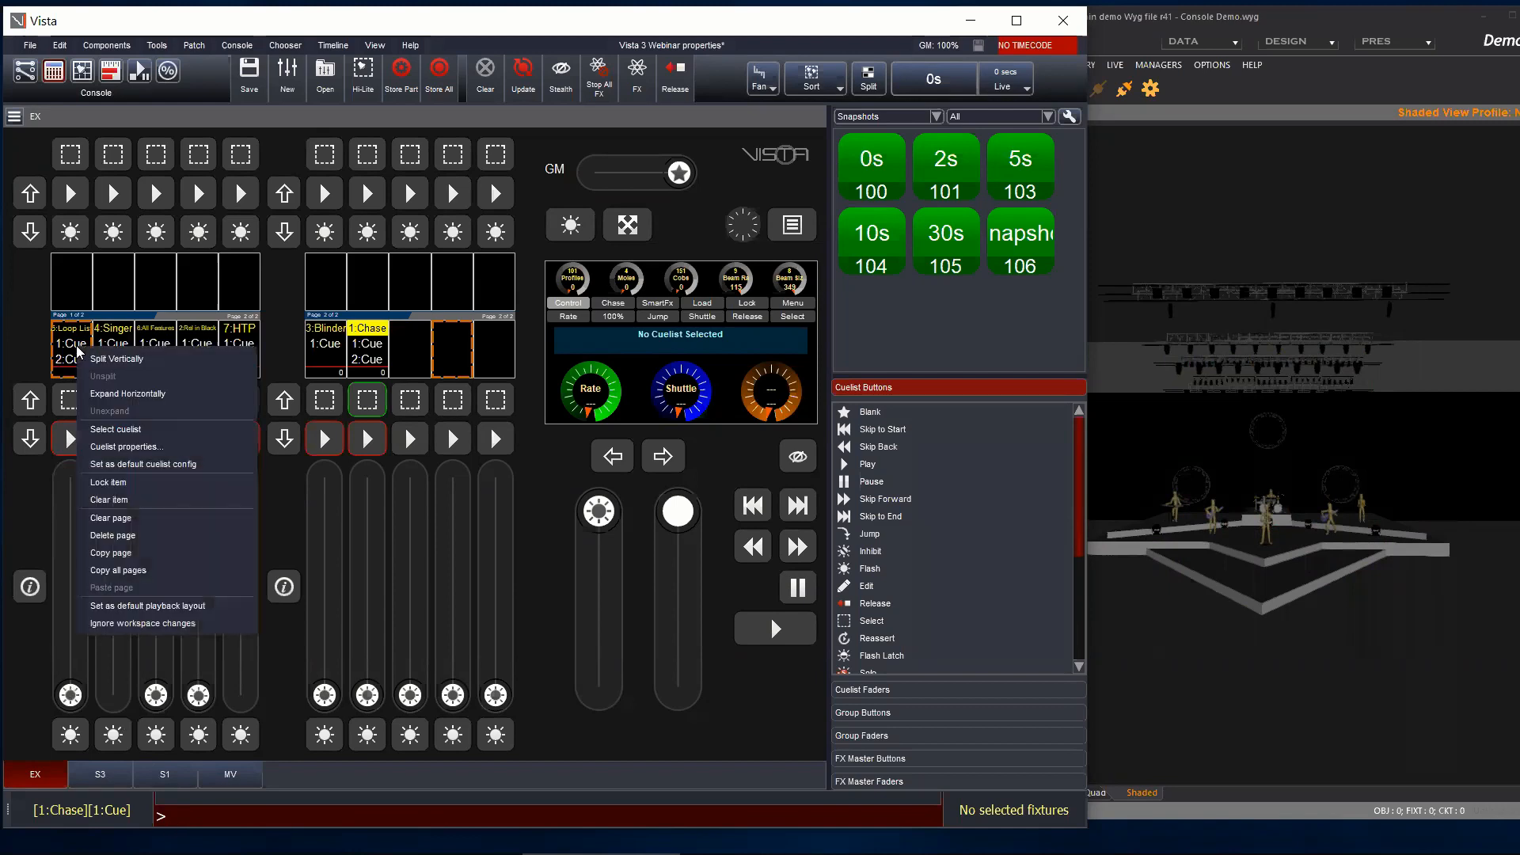
{"action": "left_click", "coordinate": [111, 446]}
{"action": "left_click", "coordinate": [562, 377]}
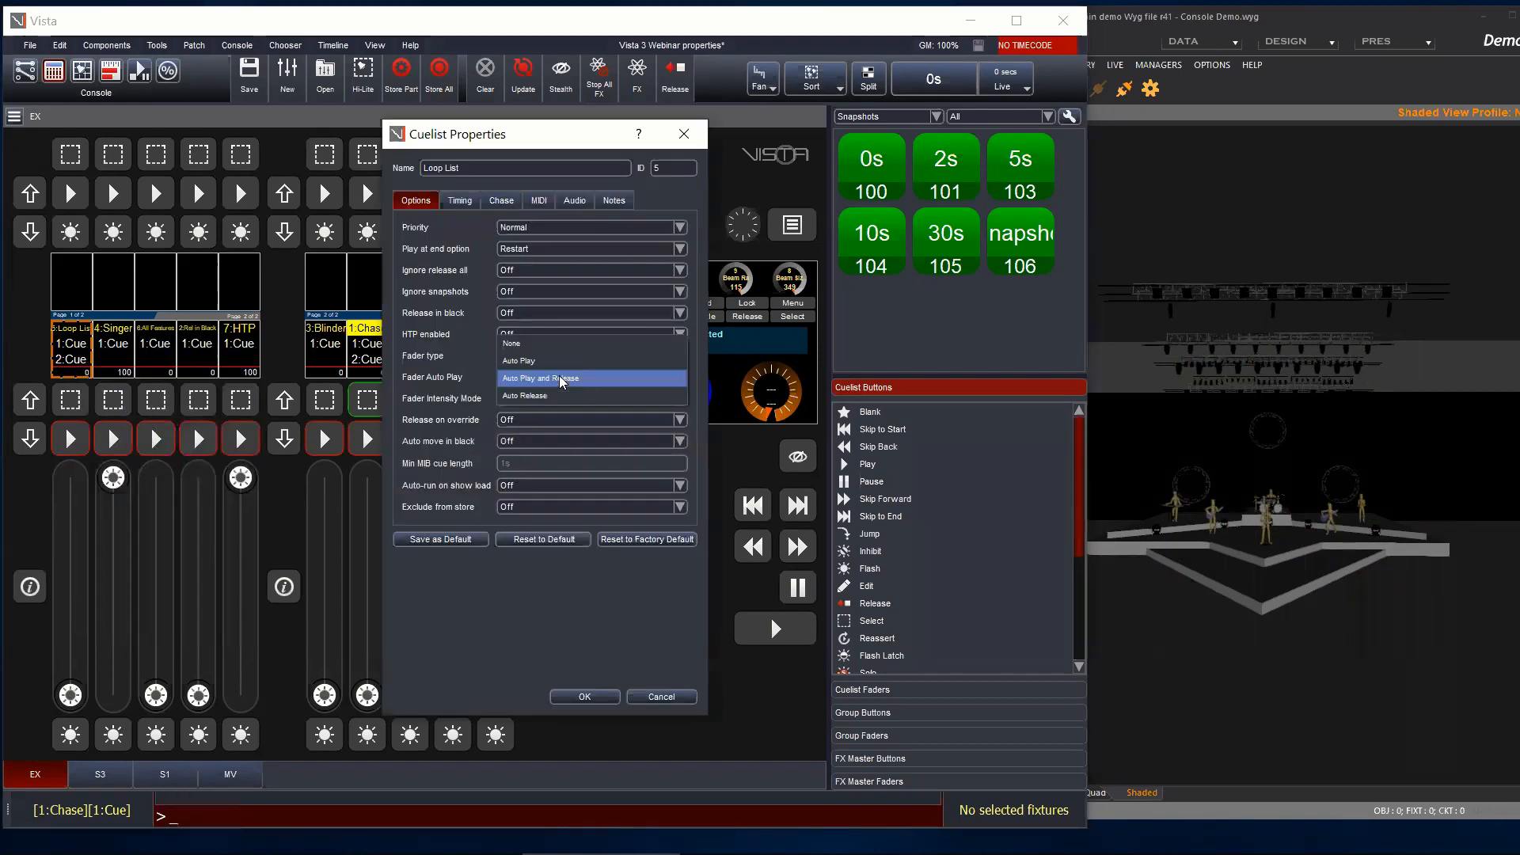
{"action": "left_click", "coordinate": [548, 391]}
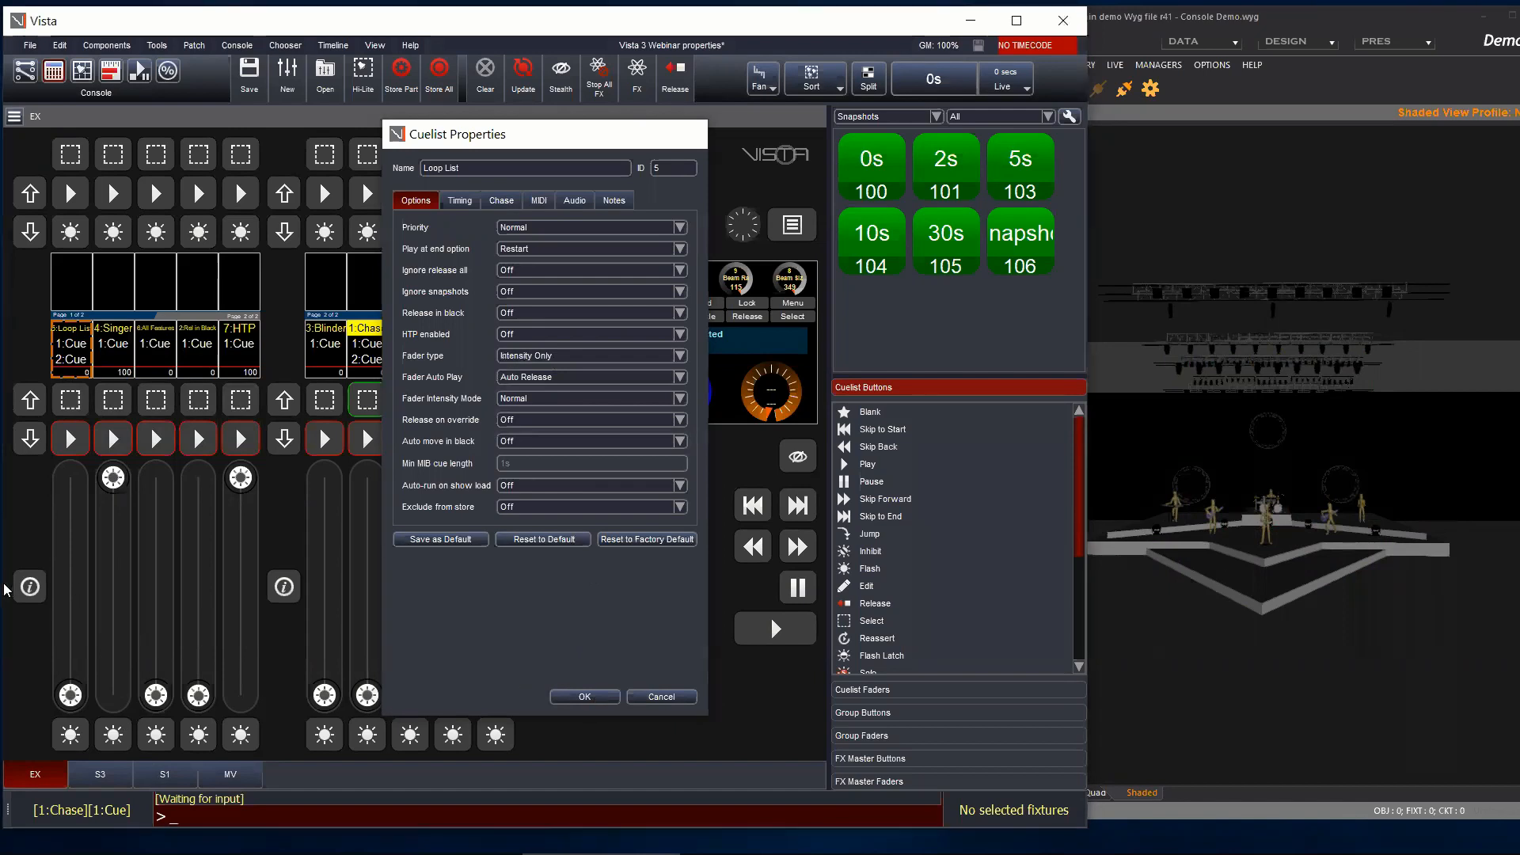
{"action": "left_click", "coordinate": [586, 697]}
Step: Test auto release by playing the Loop List with its fader at full and lowering the fader to zero
{"action": "left_click", "coordinate": [70, 434]}
{"action": "left_click", "coordinate": [69, 435]}
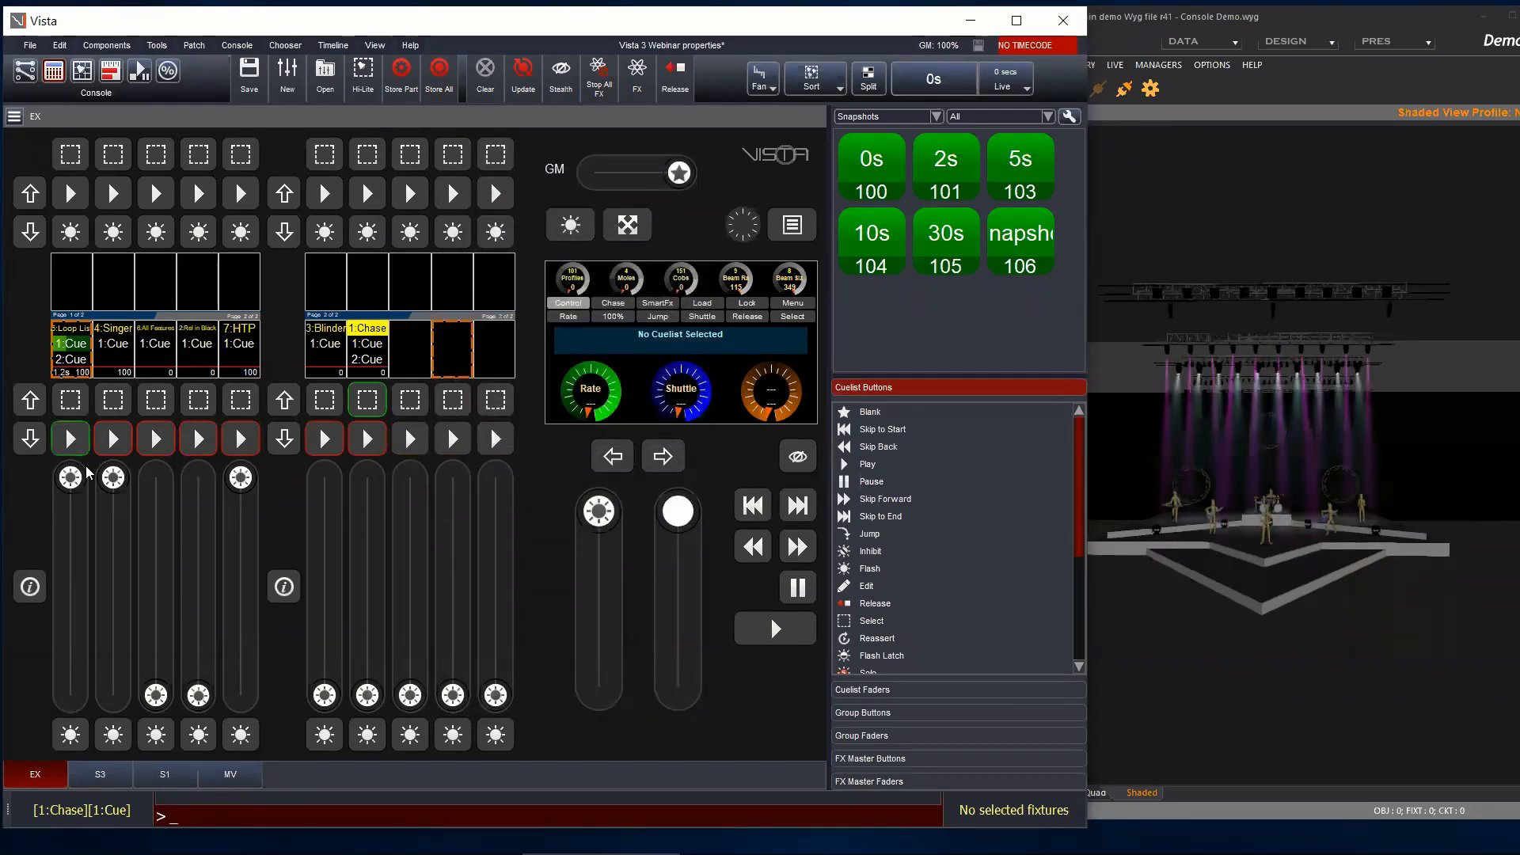
{"action": "left_click_drag", "start_coordinate": [71, 479], "coordinate": [71, 695]}
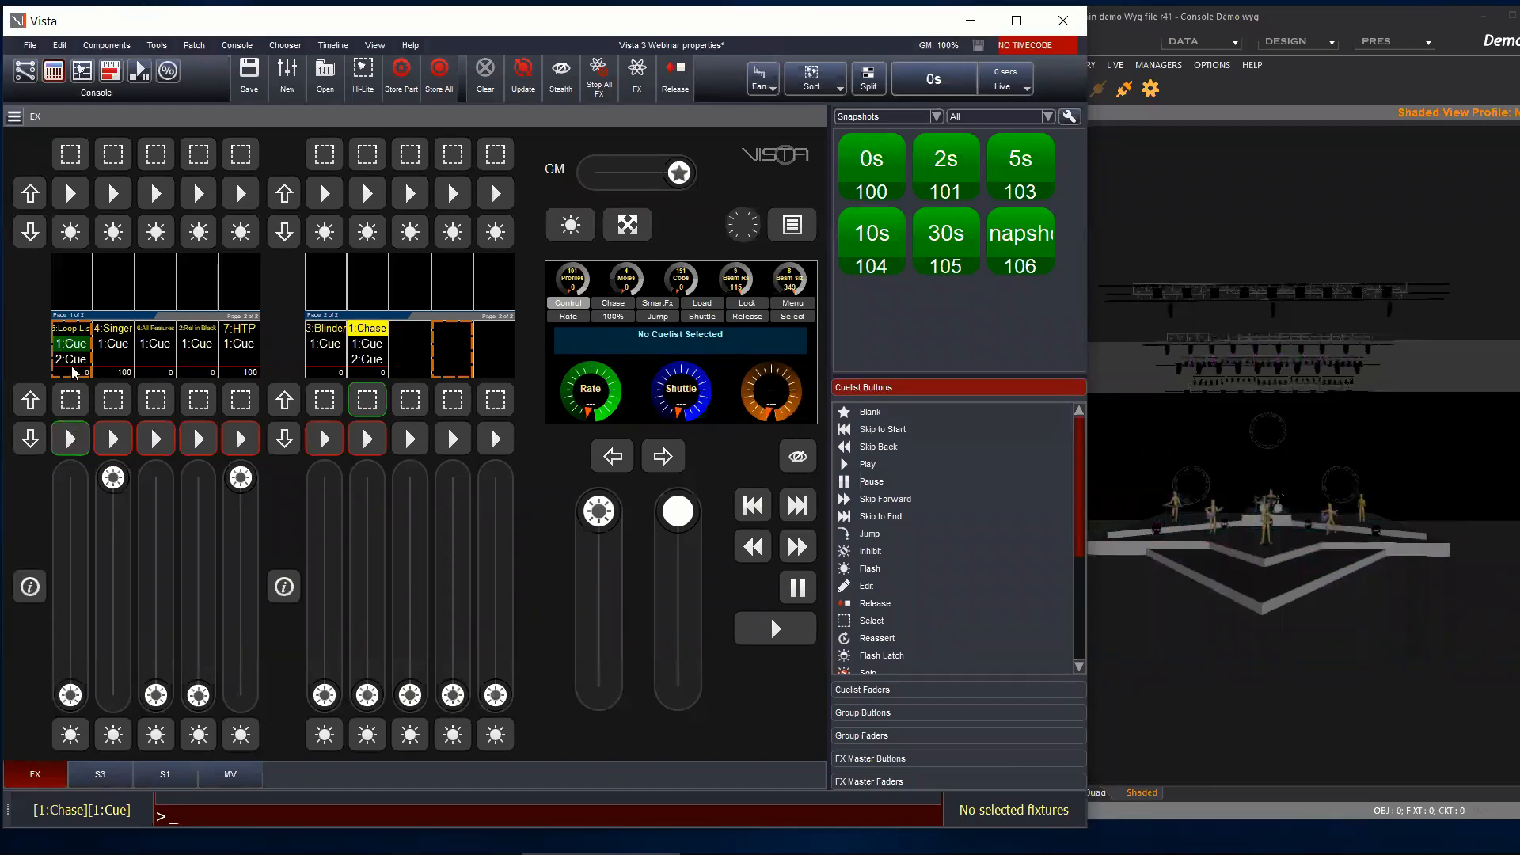
Step: Try Auto Play and Release as the Loop List's Fader Auto Play, view its Fader Intensity Mode options, and discard the changes
{"action": "right_click", "coordinate": [75, 354]}
{"action": "left_click", "coordinate": [134, 450]}
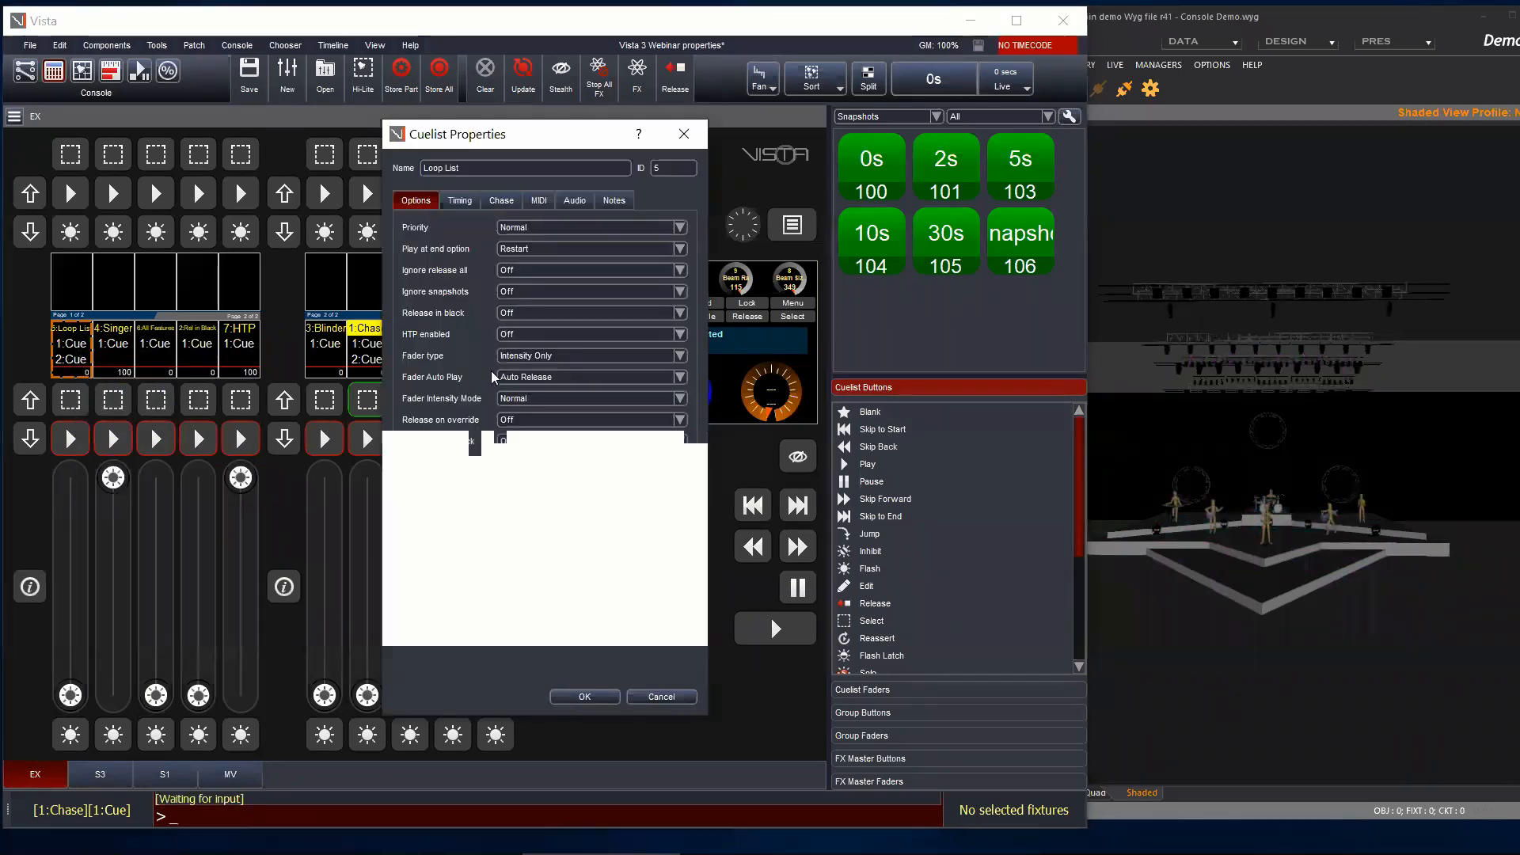
{"action": "left_click", "coordinate": [576, 379]}
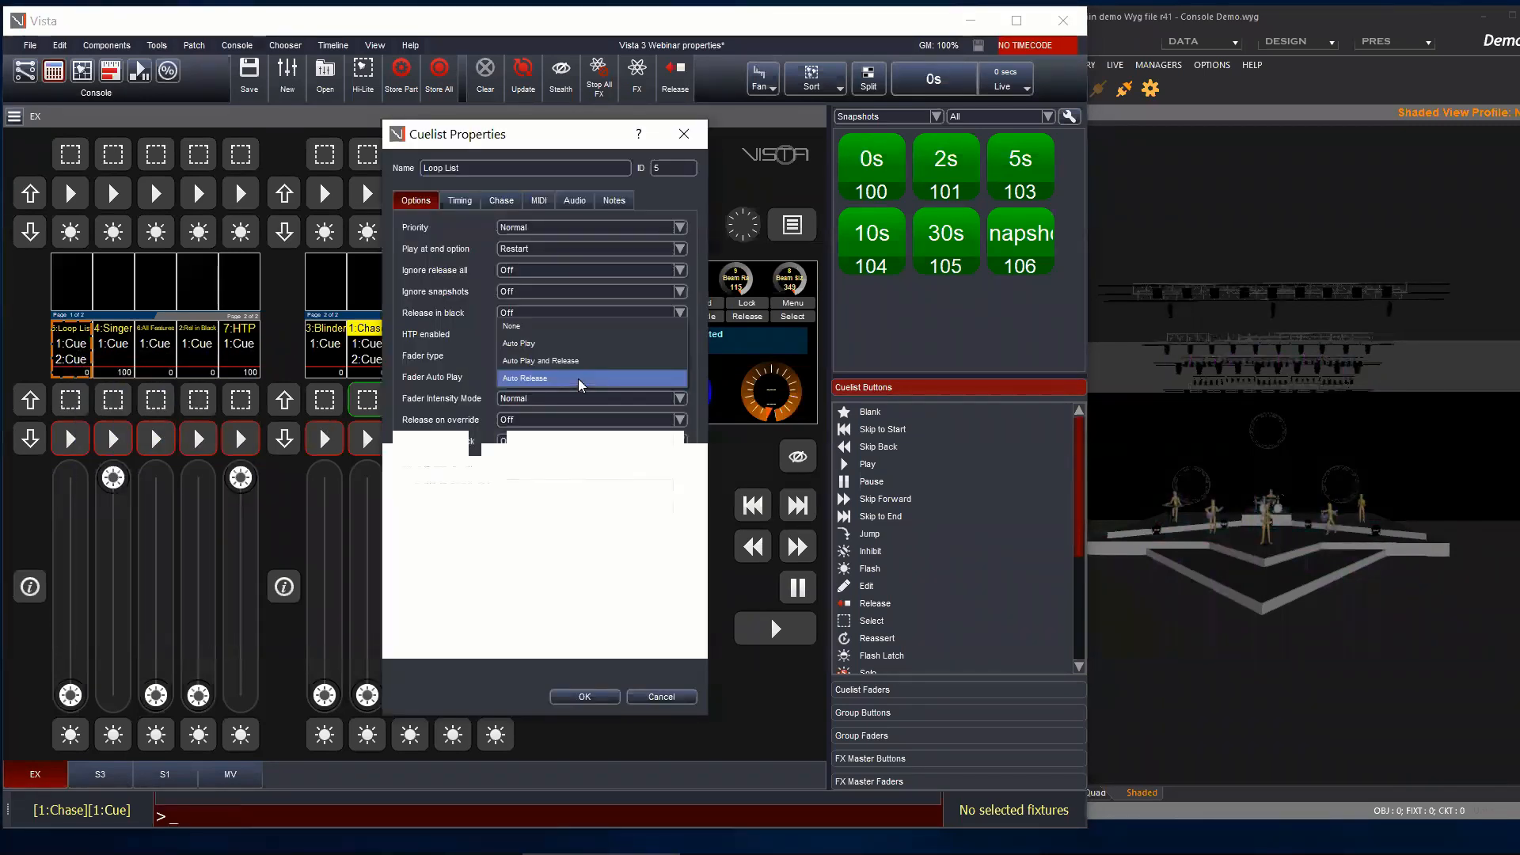
{"action": "left_click", "coordinate": [554, 360]}
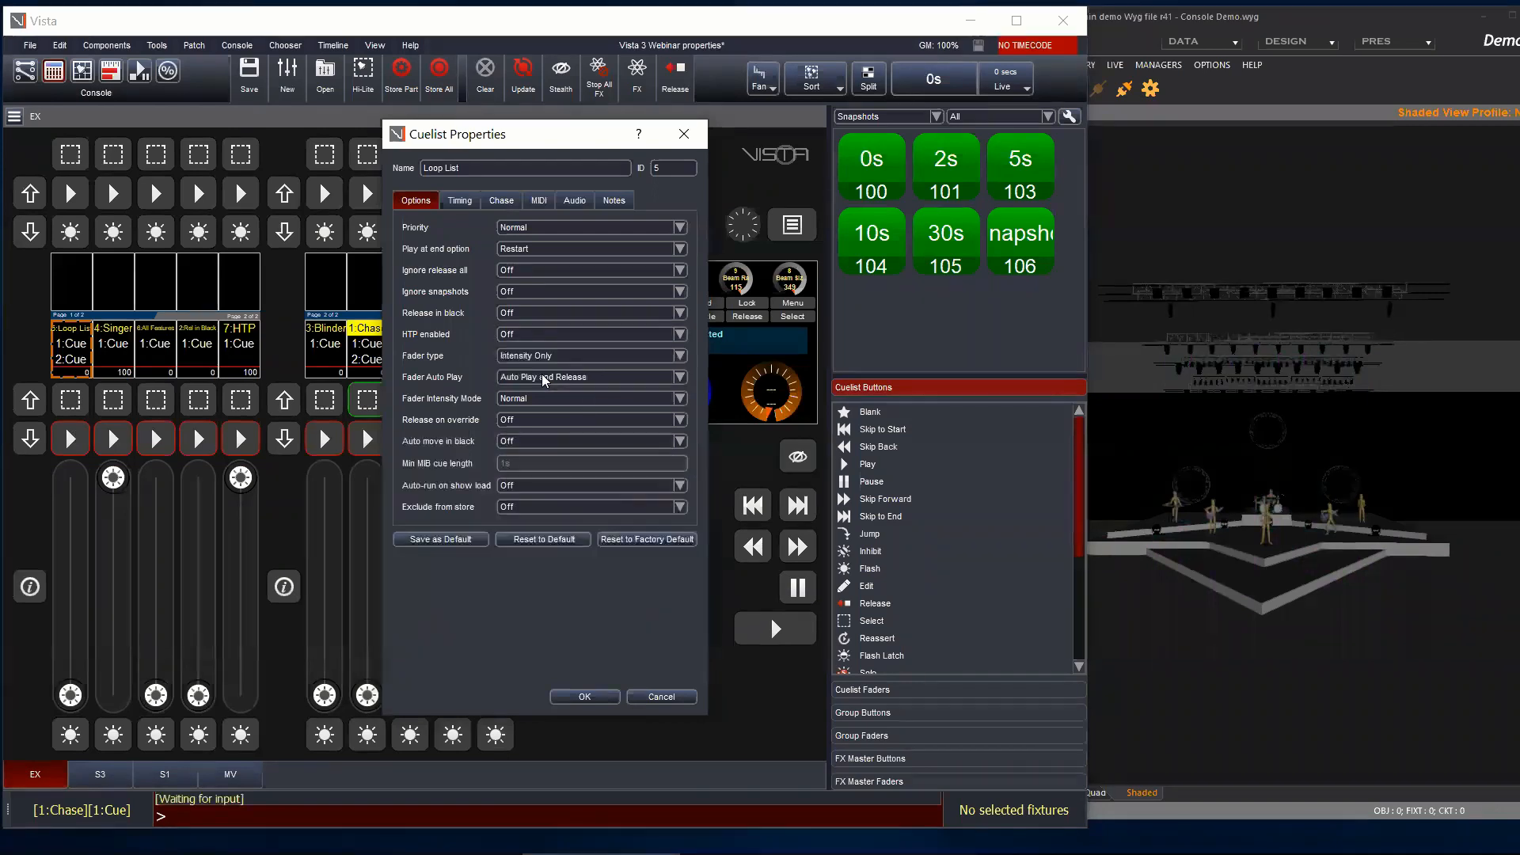
{"action": "left_click", "coordinate": [551, 398]}
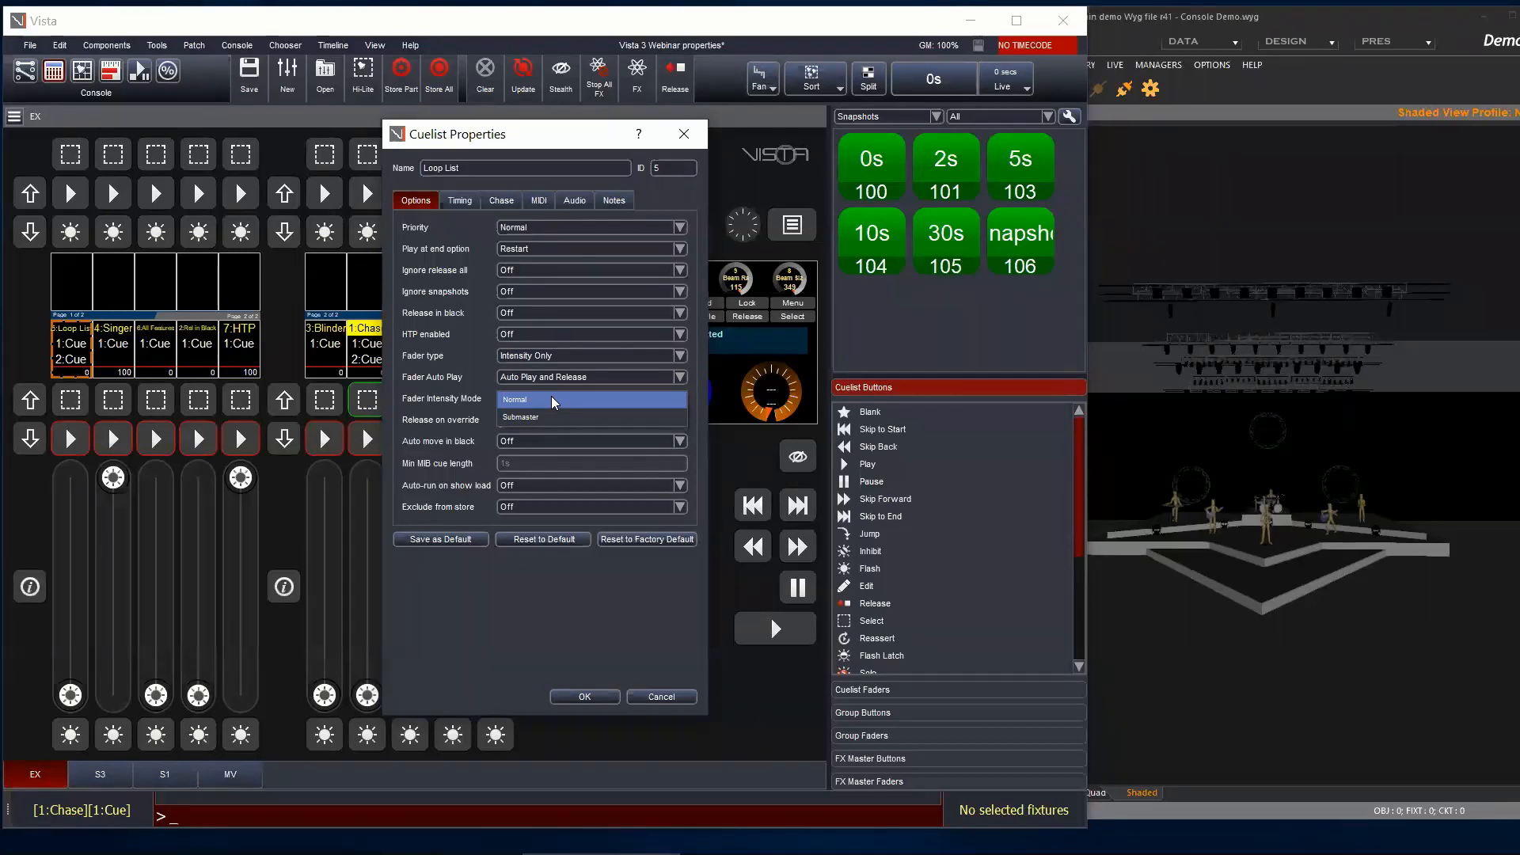
{"action": "left_click", "coordinate": [651, 696]}
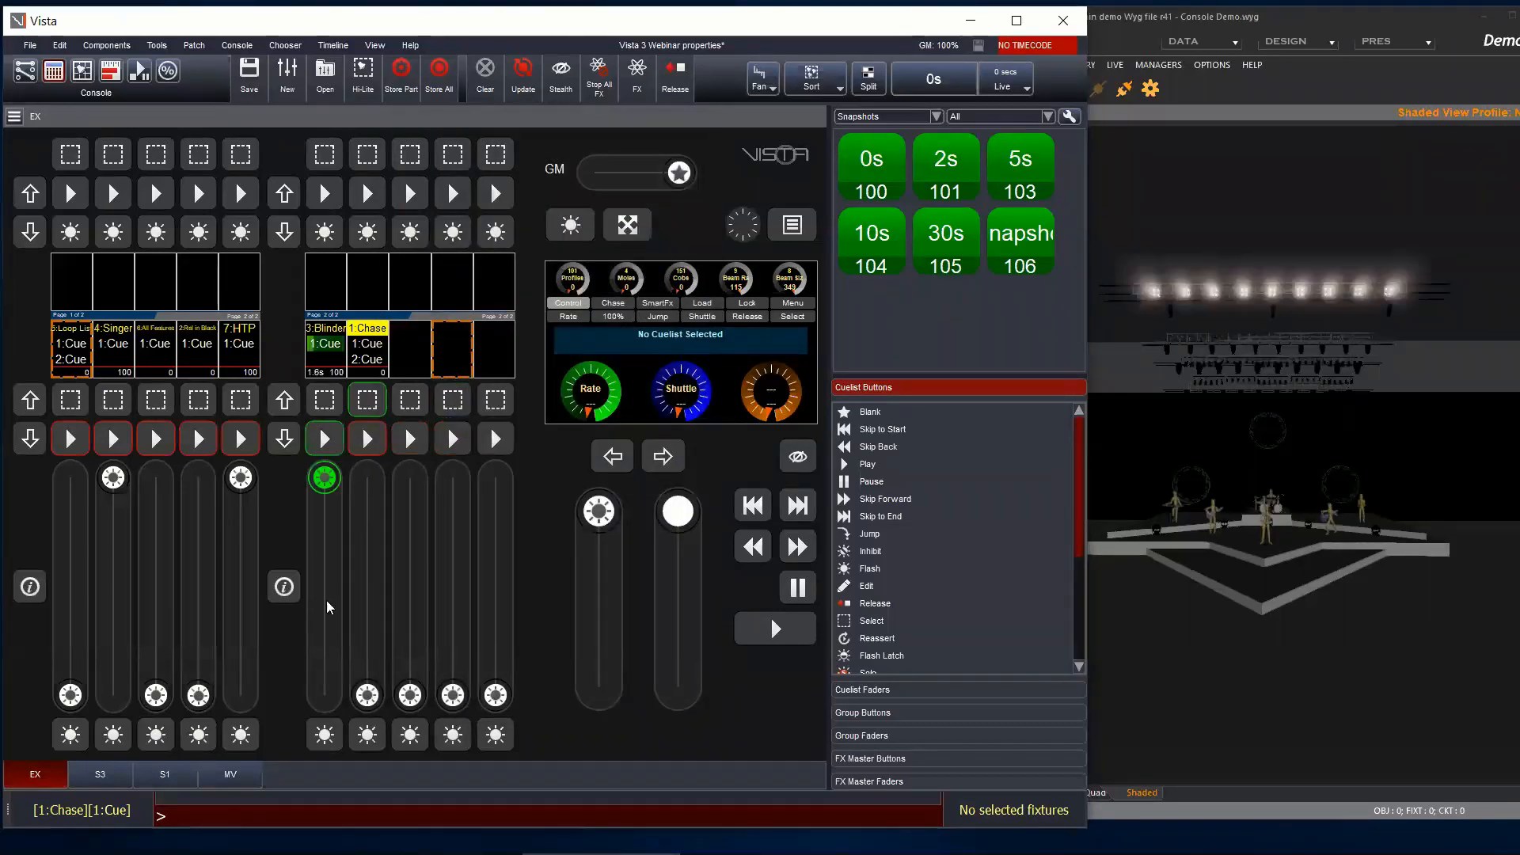
Step: Test the Blinder fader, and set the Fader Intensity Mode of the Blinder cuelist to Normal
{"action": "left_click_drag", "start_coordinate": [319, 619], "coordinate": [287, 378]}
{"action": "right_click", "coordinate": [328, 339]}
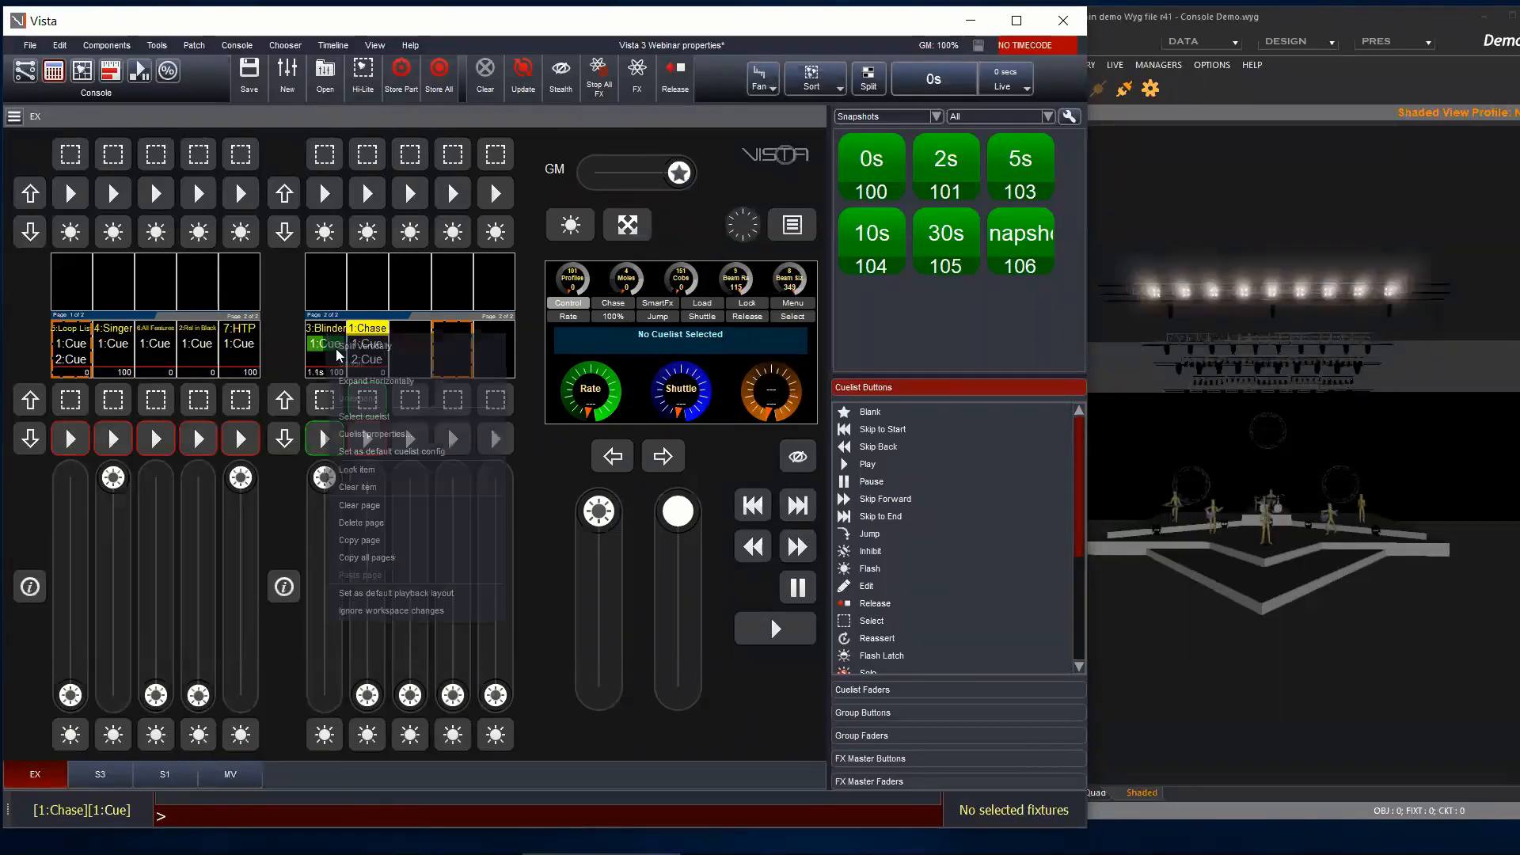
{"action": "left_click", "coordinate": [382, 435]}
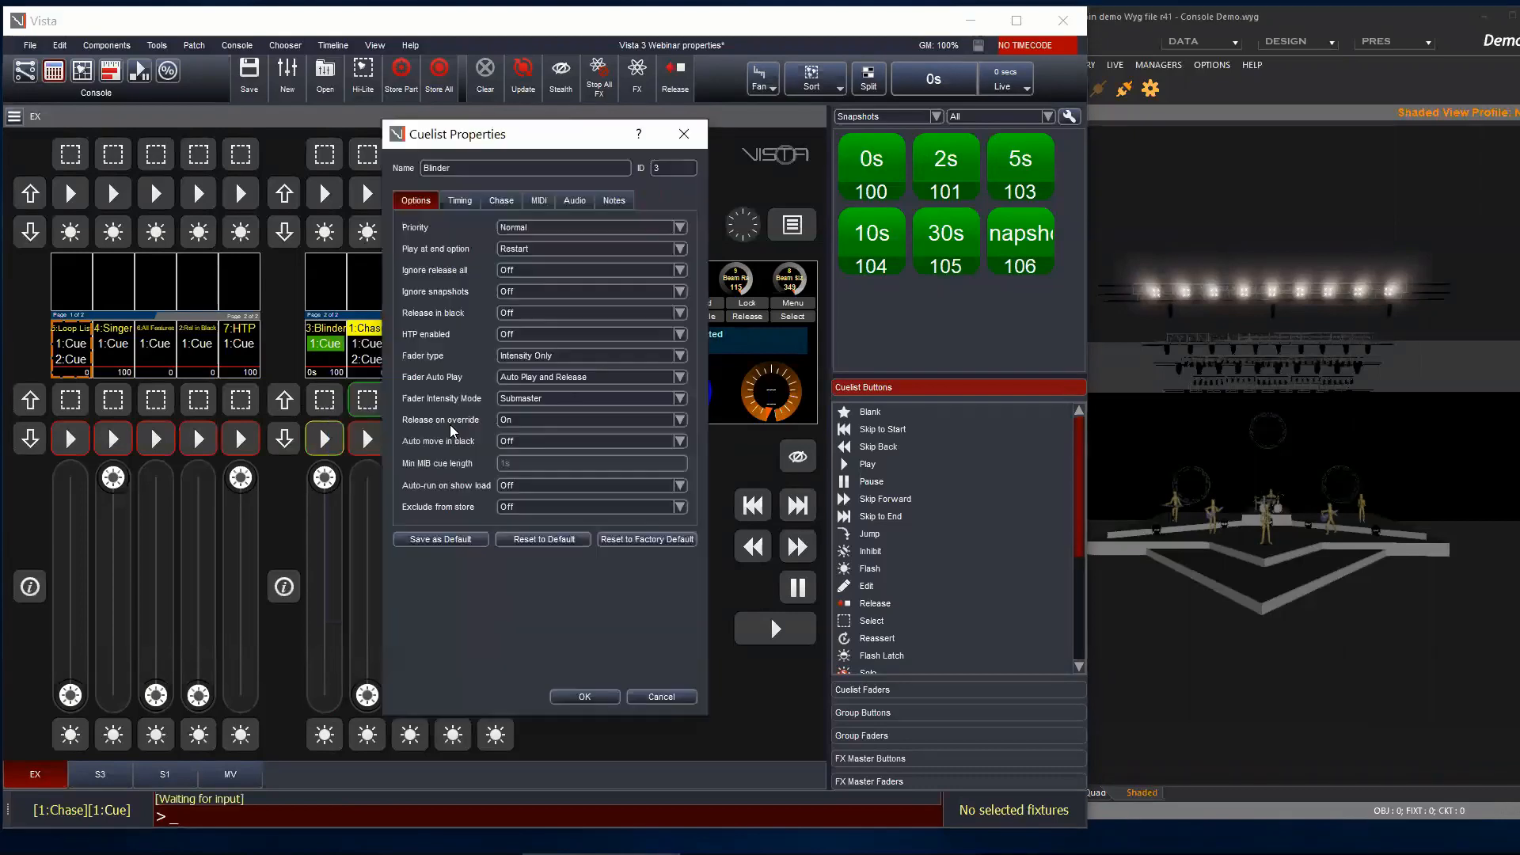
{"action": "left_click", "coordinate": [546, 397]}
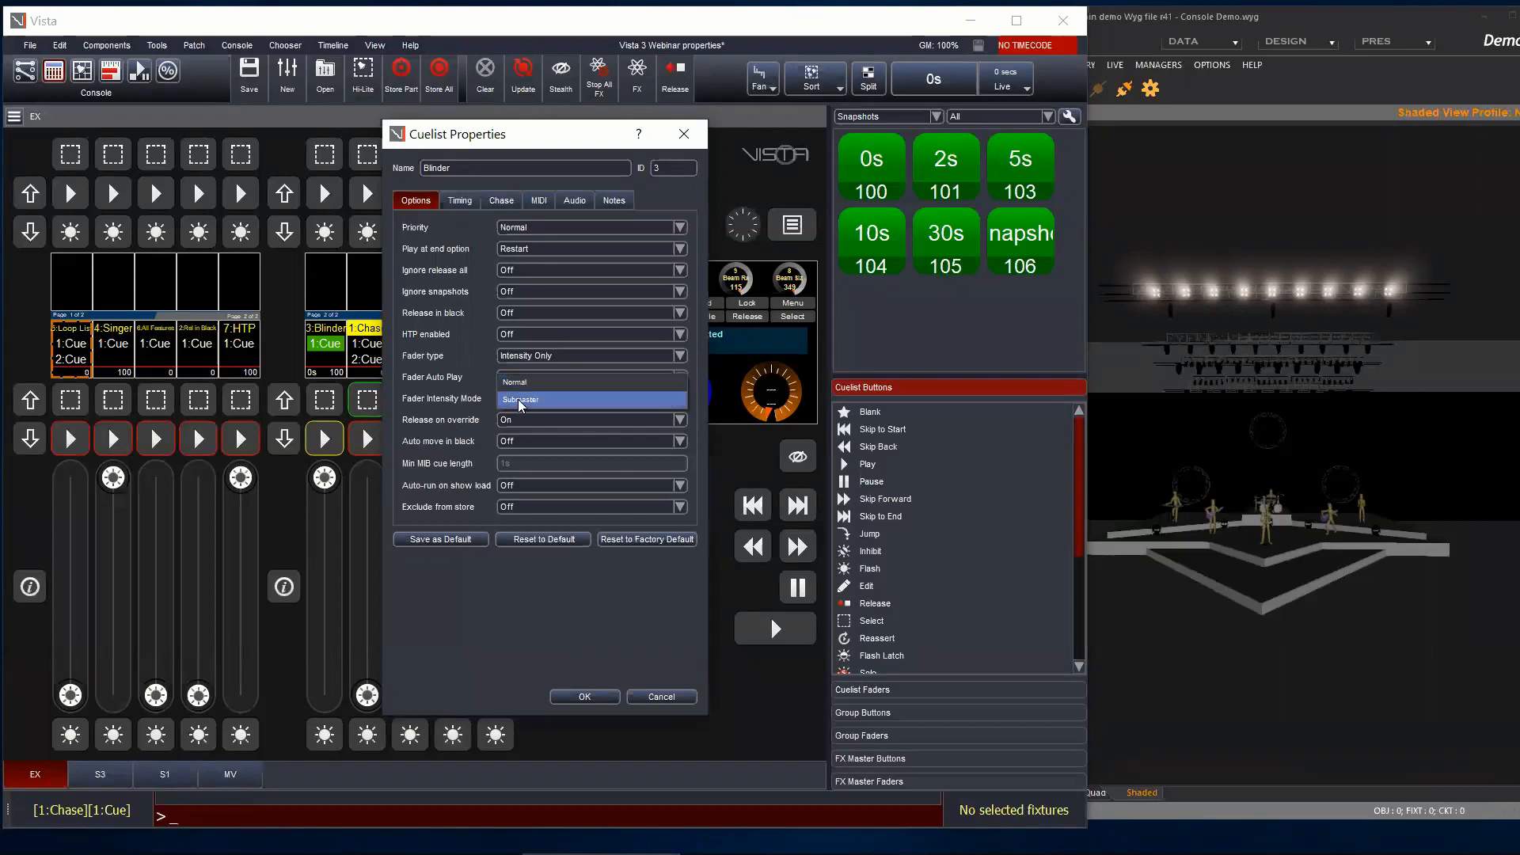
{"action": "left_click", "coordinate": [523, 382]}
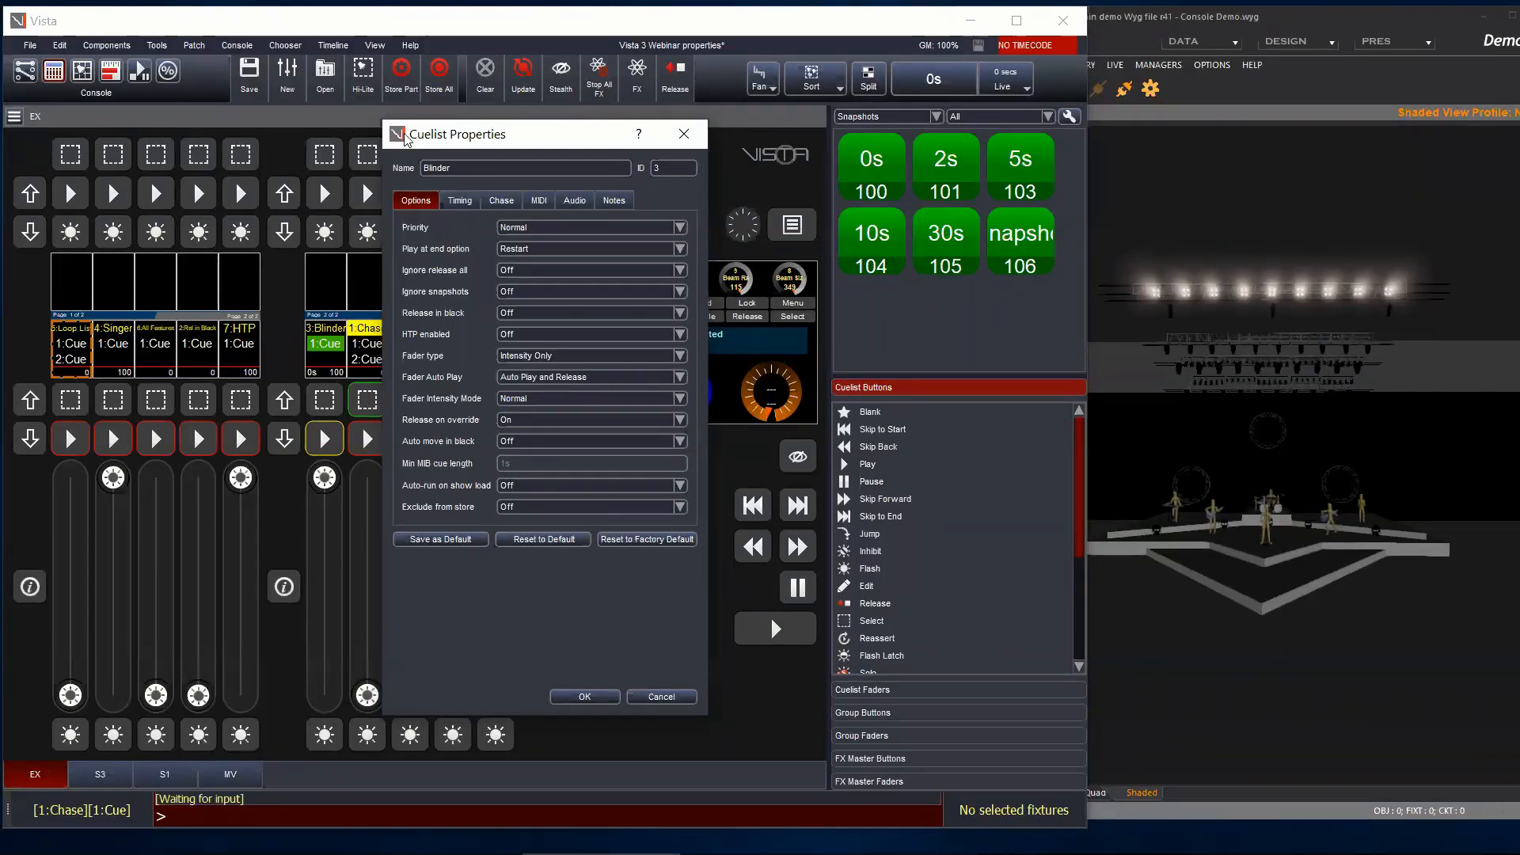
{"action": "left_click", "coordinate": [584, 697]}
Step: Set the timing of cue 1 in the Blinder cuelist to 10 s and close the cuelist
{"action": "mouse_move", "coordinate": [325, 478]}
{"action": "left_mouse_down"}
{"action": "mouse_move", "coordinate": [324, 697]}
{"action": "mouse_move", "coordinate": [325, 478]}
{"action": "left_mouse_up"}
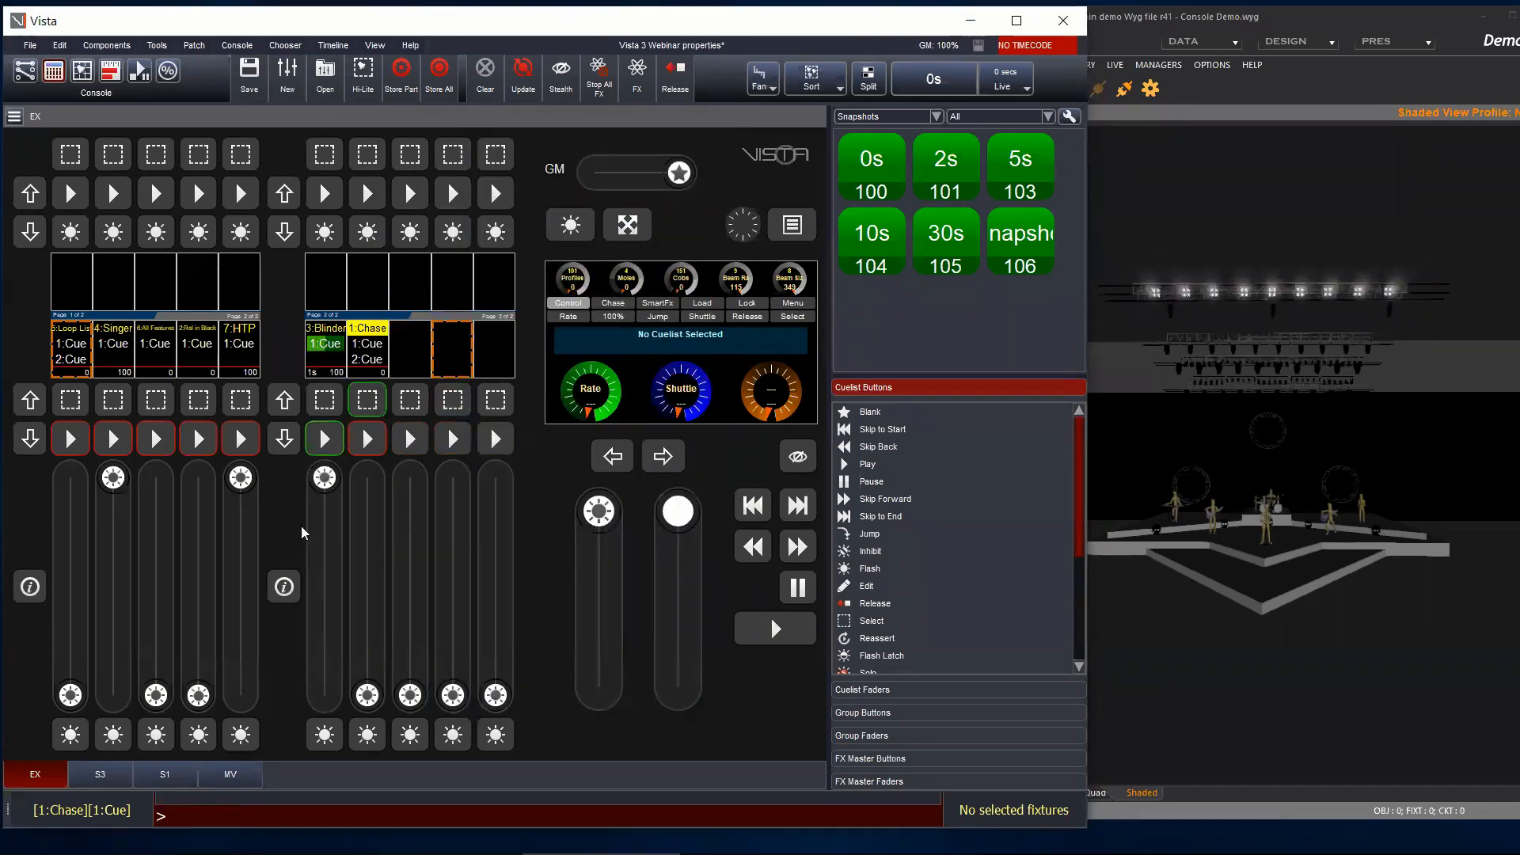
{"action": "right_click", "coordinate": [325, 339]}
{"action": "left_click", "coordinate": [324, 339]}
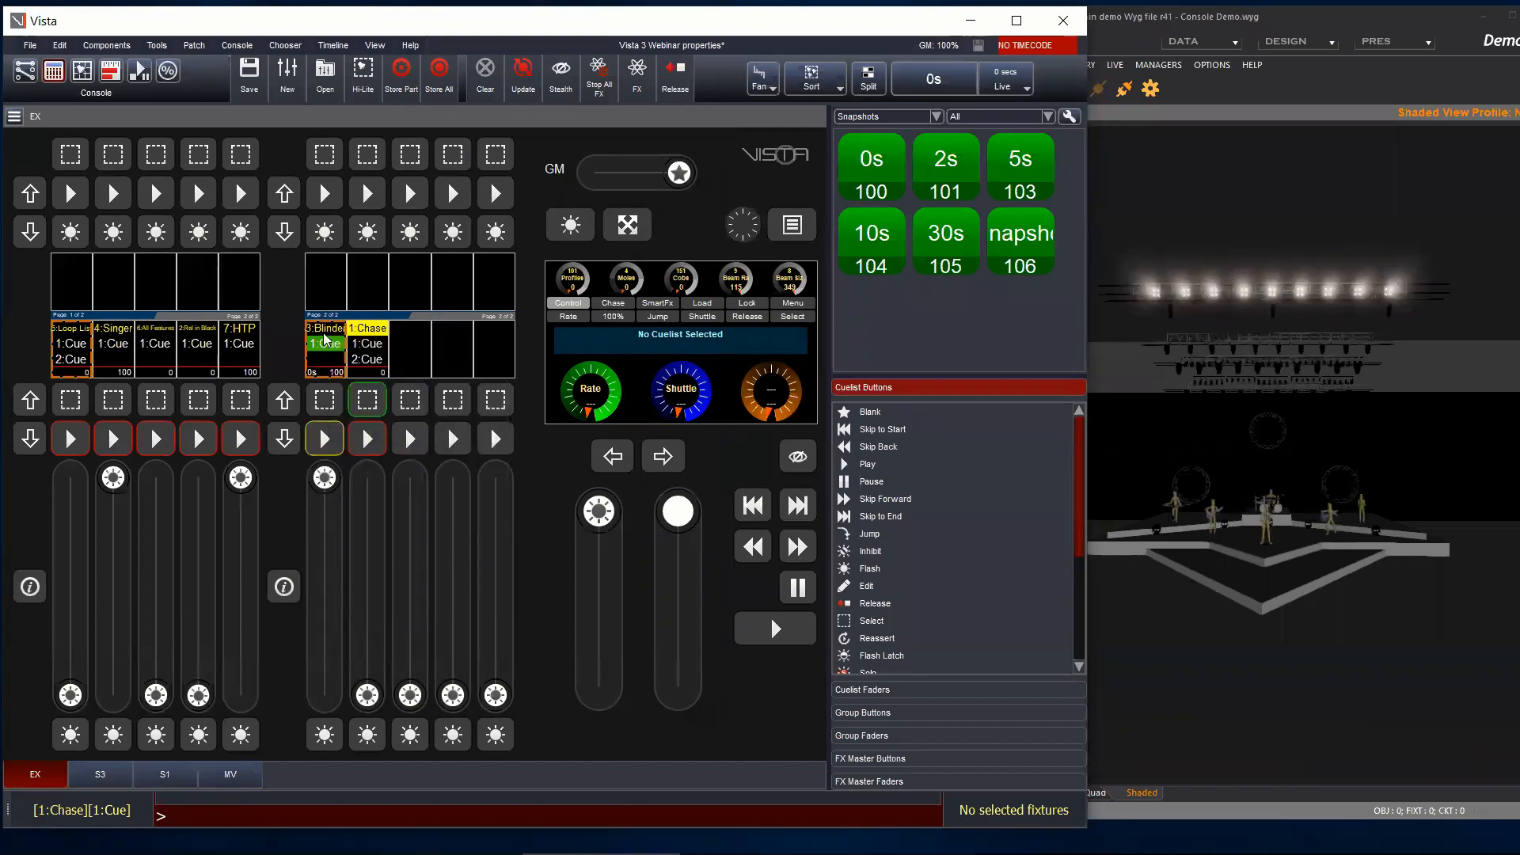
{"action": "key", "text": "shift"}
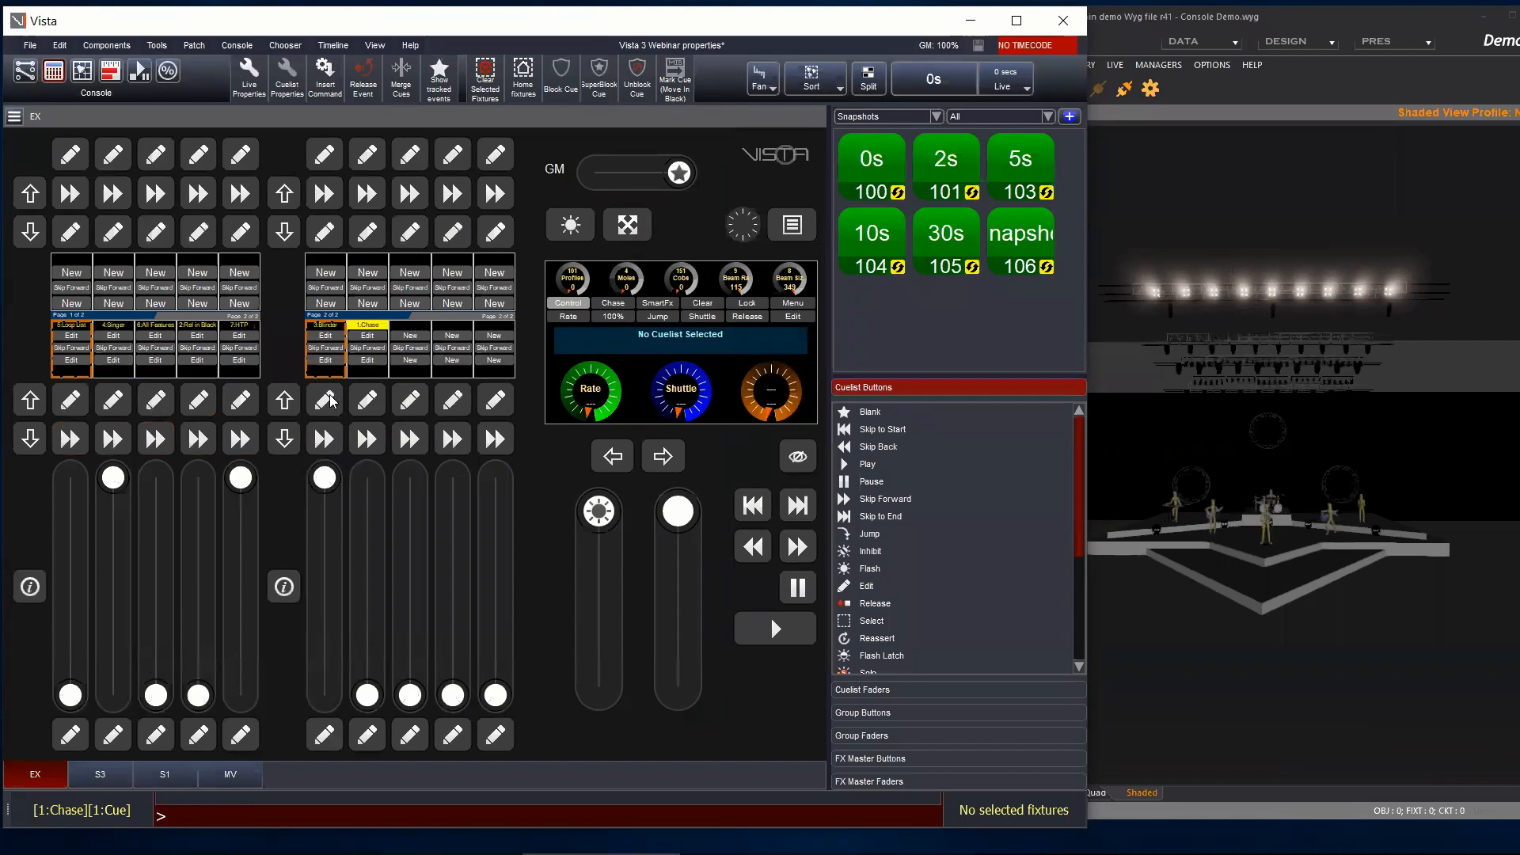
{"action": "left_click", "coordinate": [332, 327]}
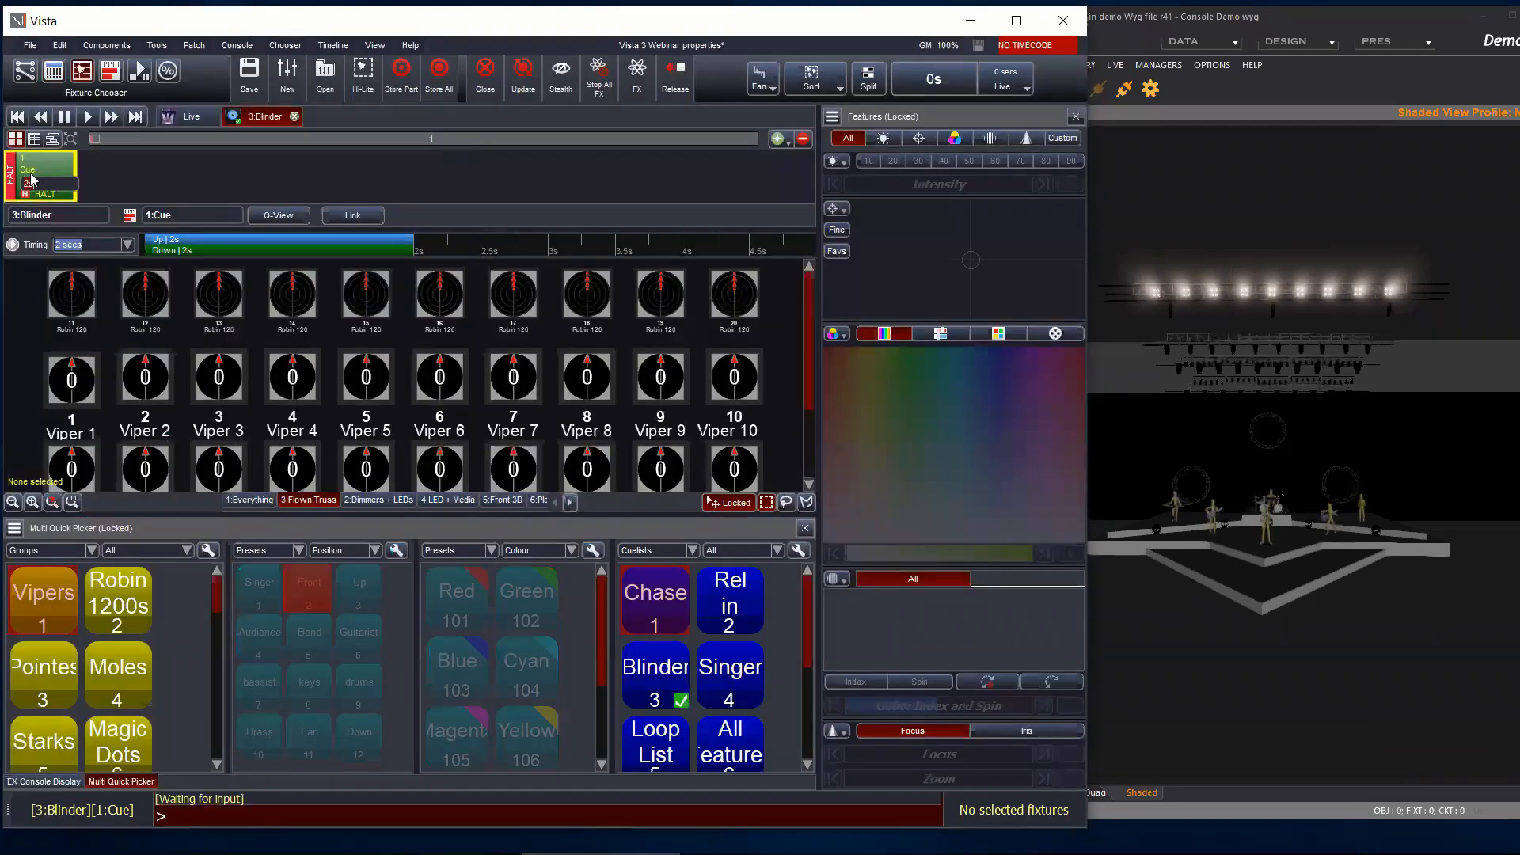
{"action": "type", "text": "10s"}
{"action": "key", "text": "Return"}
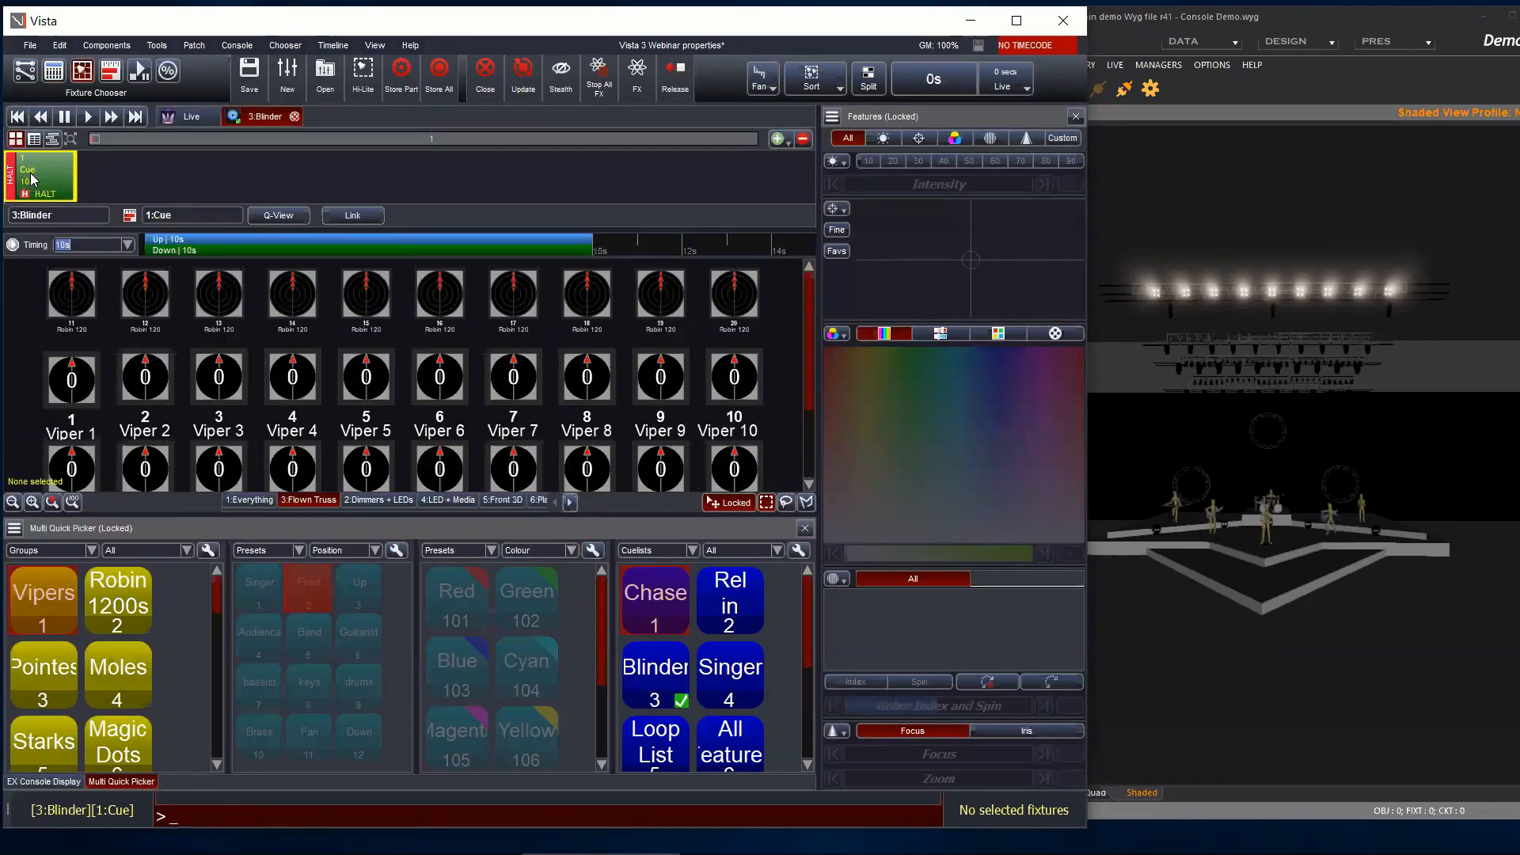
{"action": "left_click", "coordinate": [295, 116]}
{"action": "left_click", "coordinate": [461, 498]}
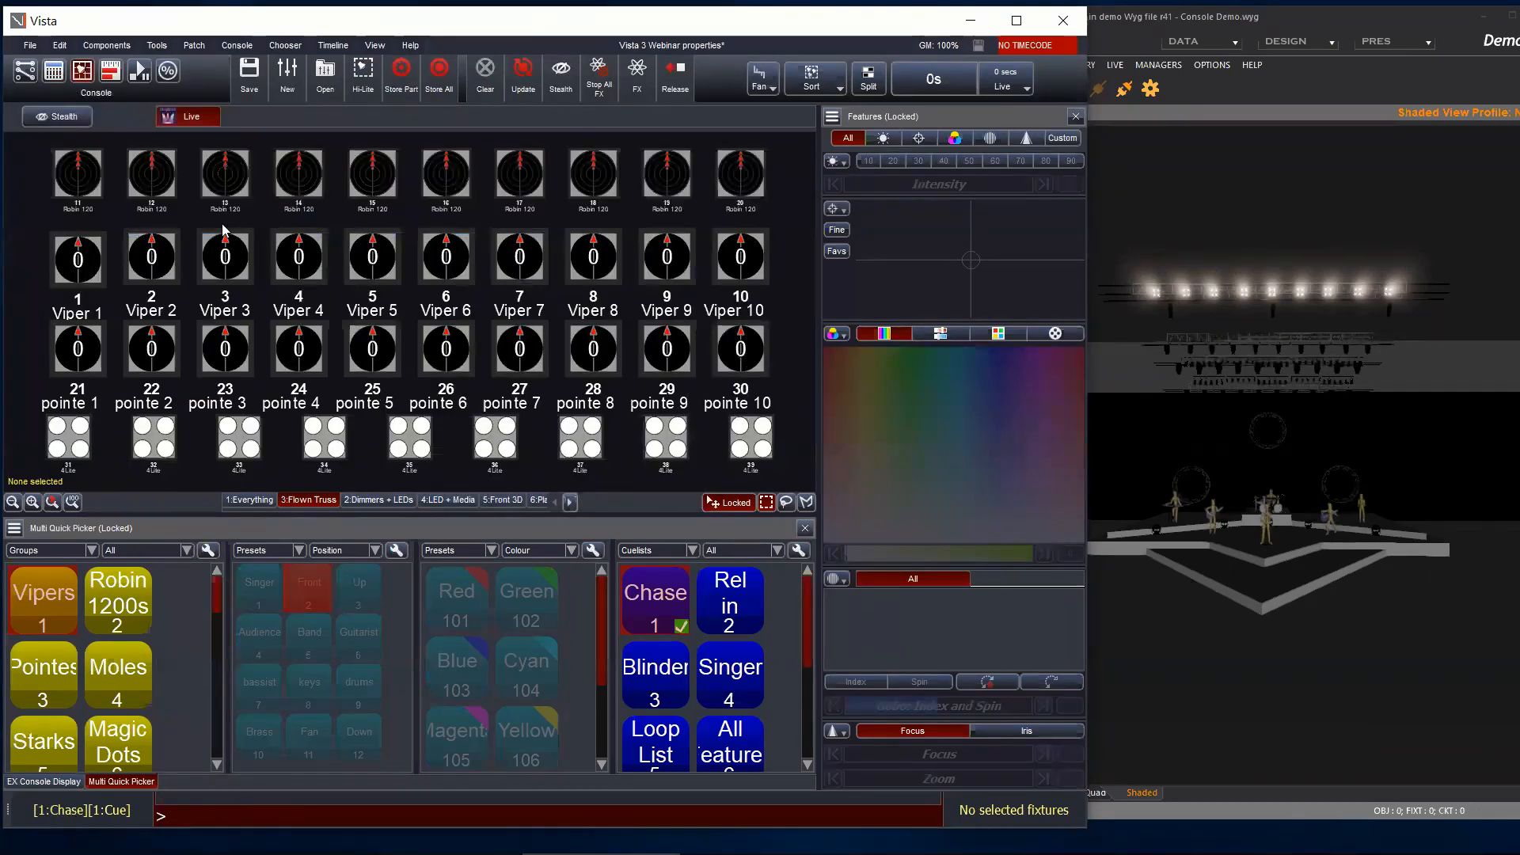
Step: Release all playback from the console display and test the Blinder's fader and playback with the 10 s cue
{"action": "left_click", "coordinate": [111, 71]}
{"action": "left_click", "coordinate": [673, 93]}
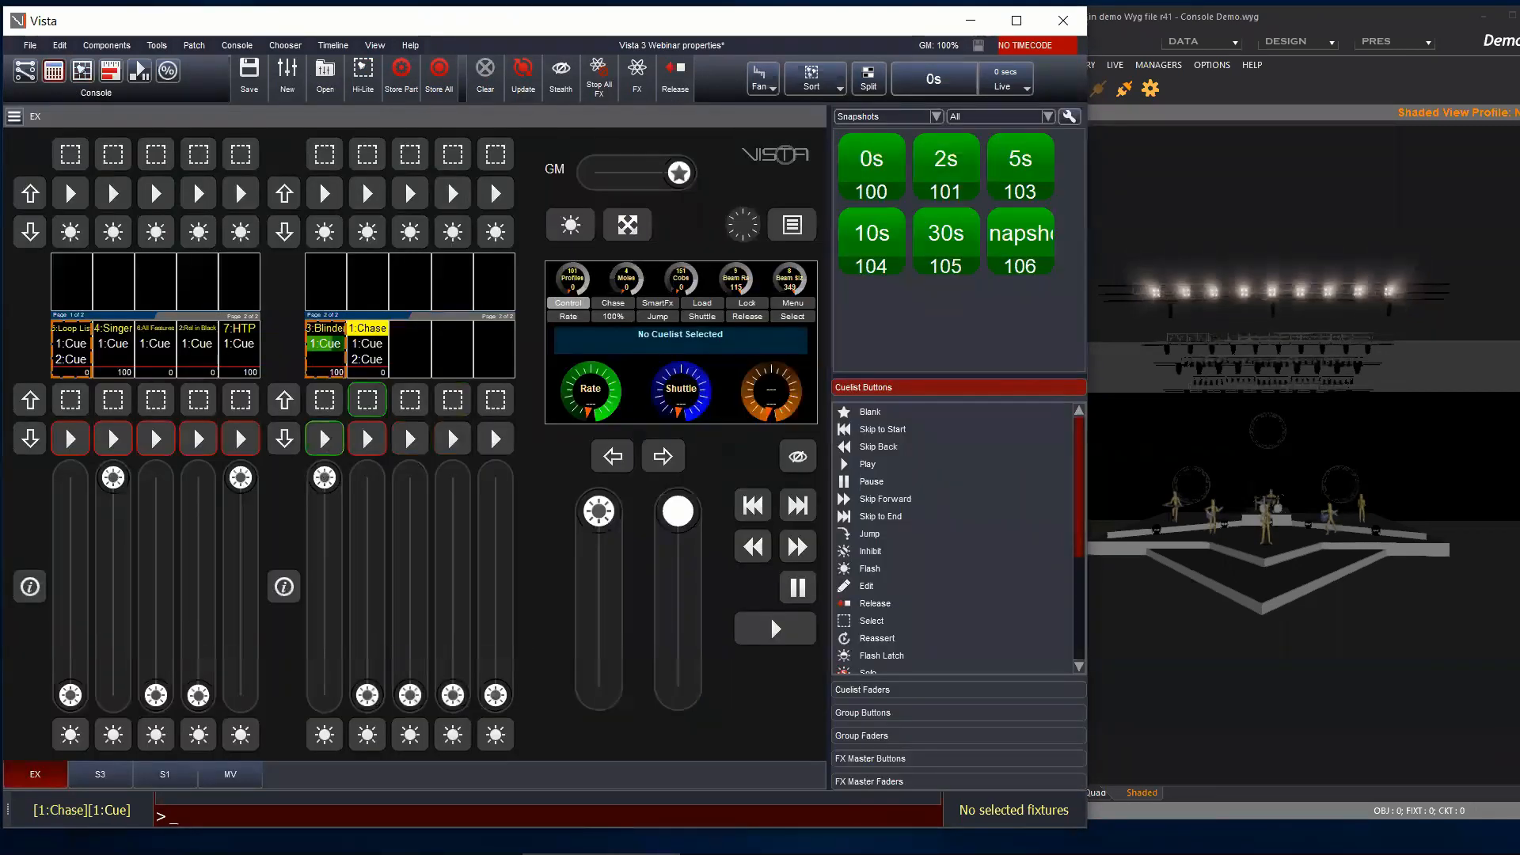
{"action": "left_click_drag", "start_coordinate": [328, 700], "coordinate": [324, 657]}
{"action": "left_click", "coordinate": [324, 428]}
Step: Set the Fader Intensity Mode of the Blinder cuelist to Submaster
{"action": "right_click", "coordinate": [324, 357]}
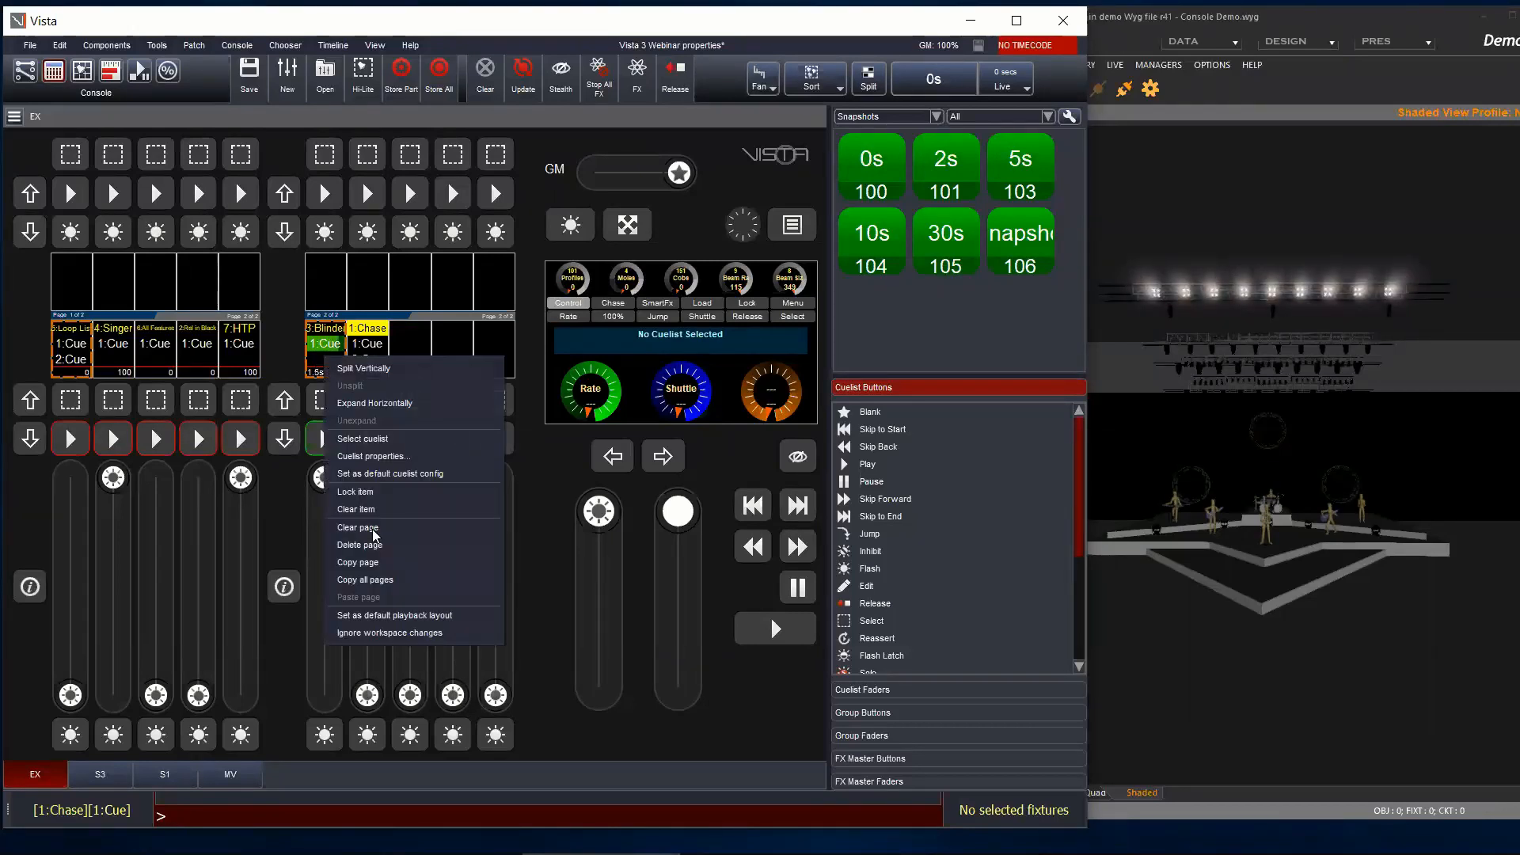
{"action": "left_click", "coordinate": [365, 456]}
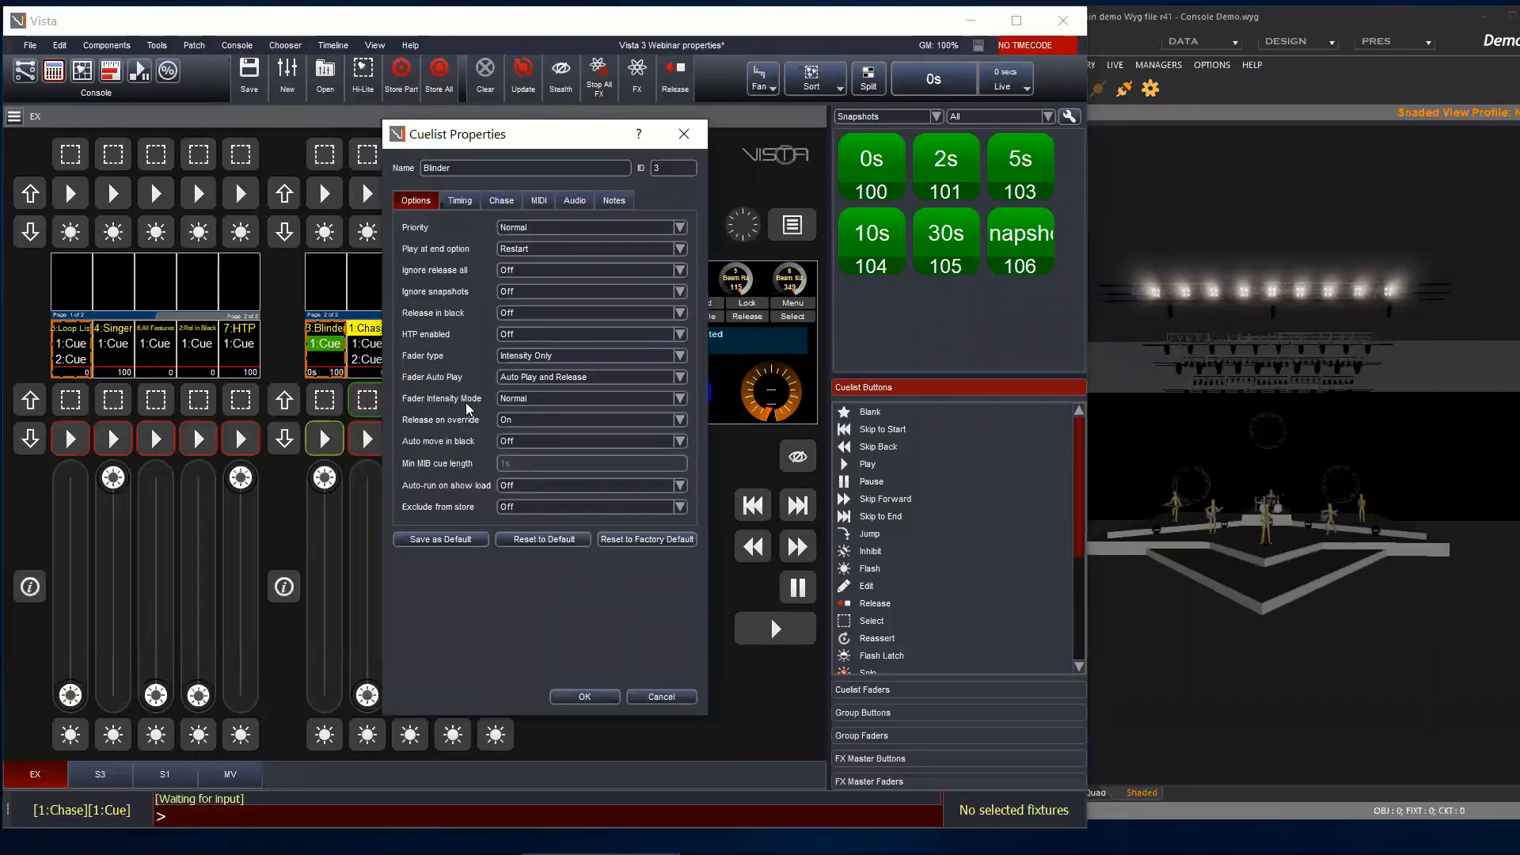
{"action": "left_click", "coordinate": [534, 397]}
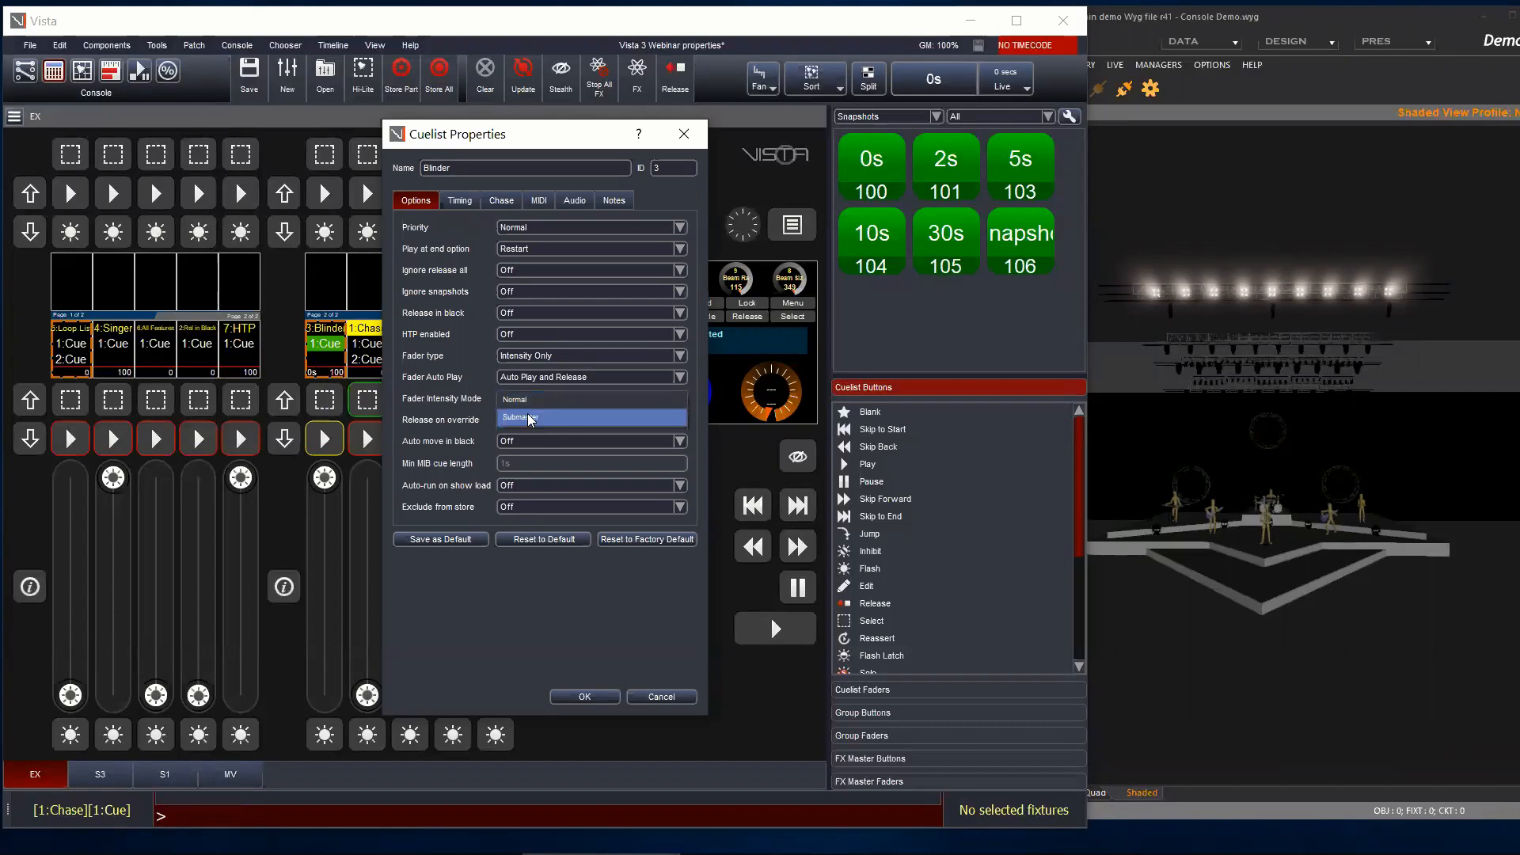
{"action": "left_click", "coordinate": [528, 415]}
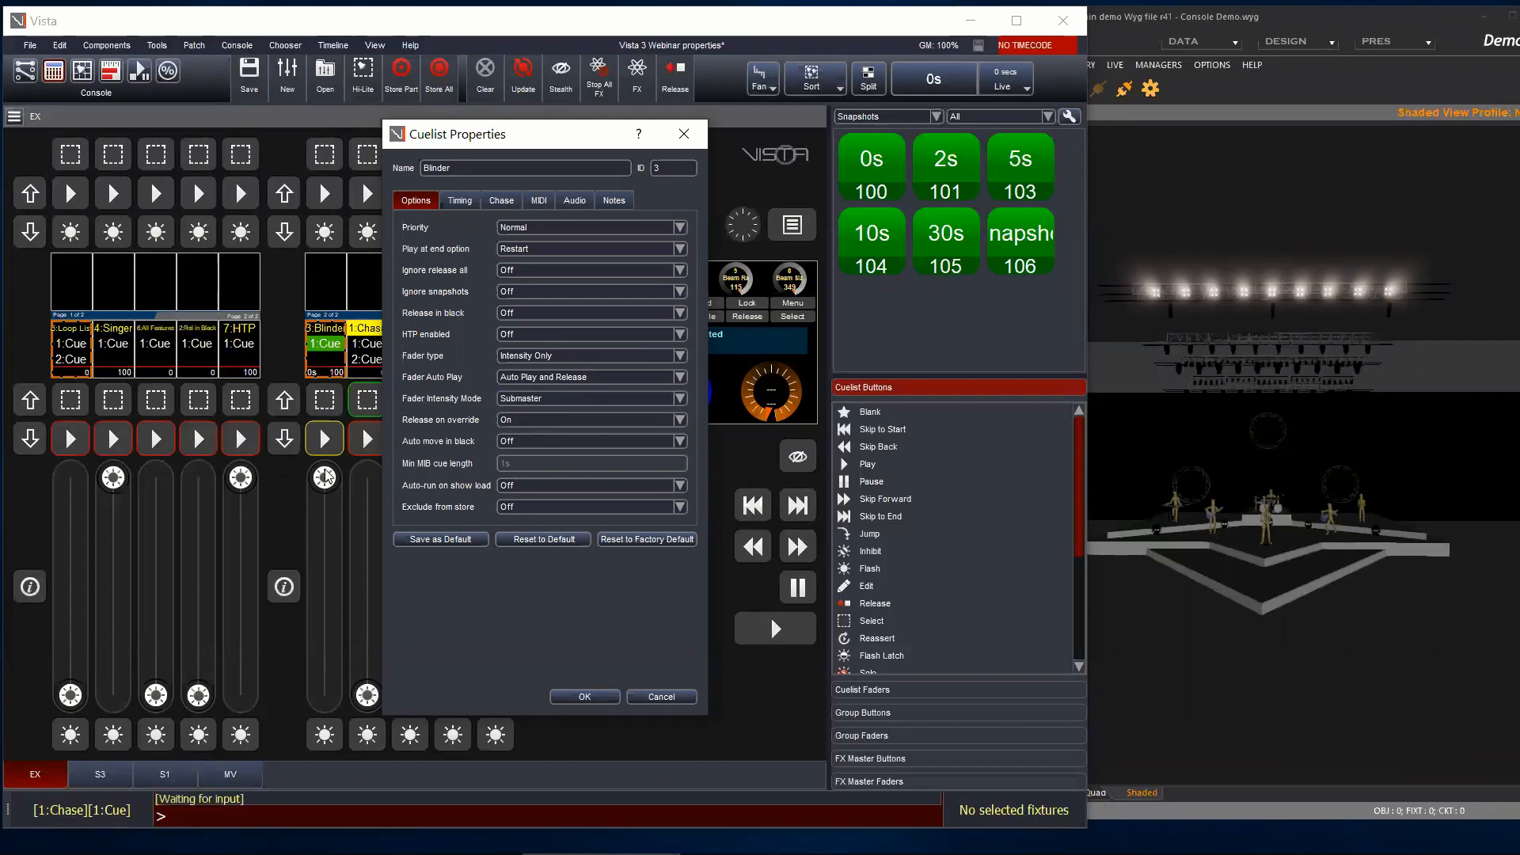
{"action": "key", "text": "Return"}
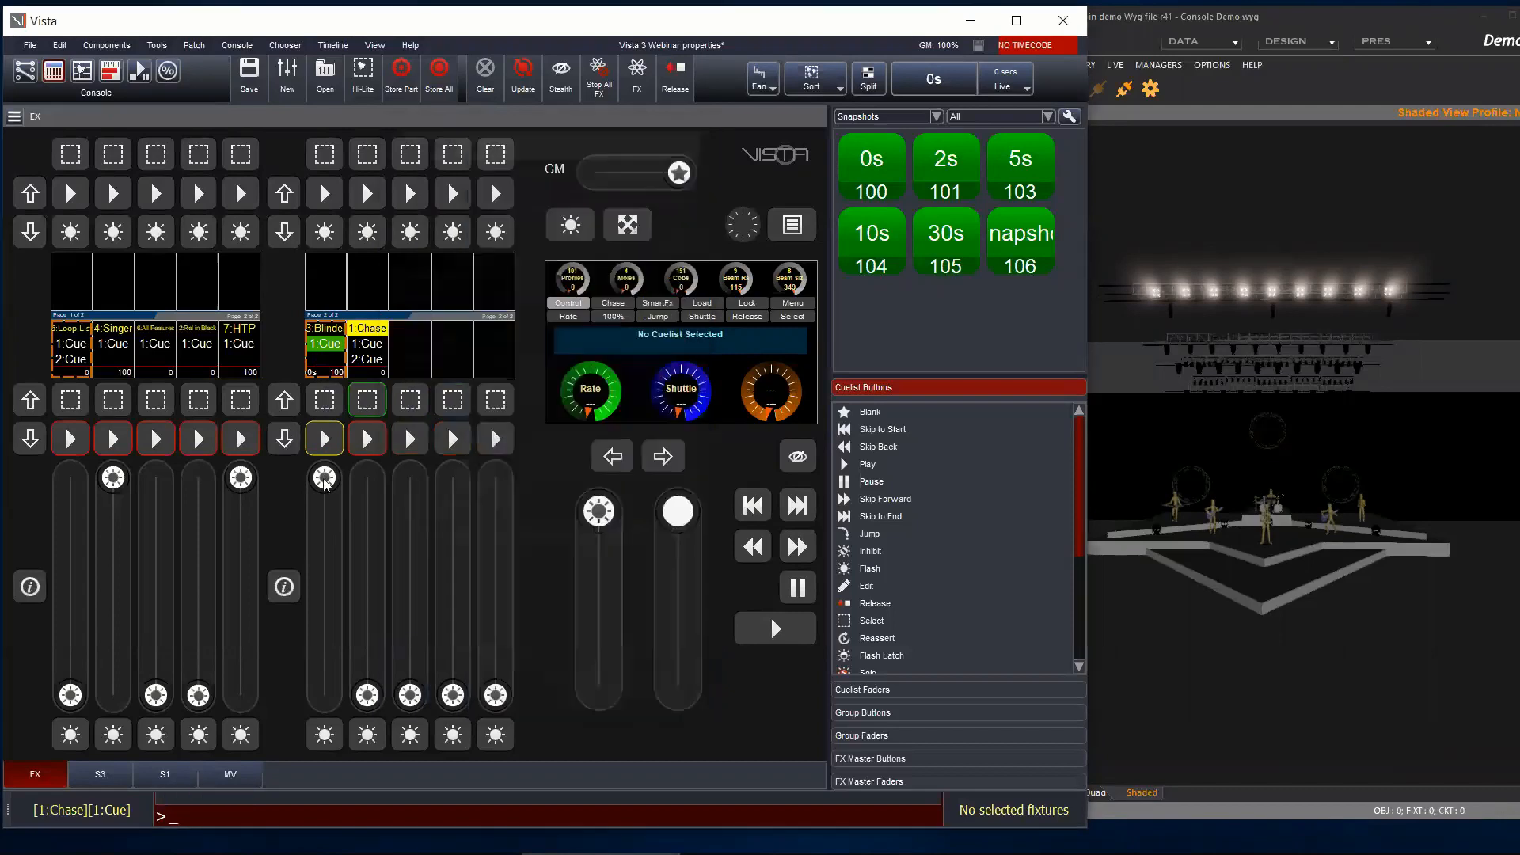
Step: Test Submaster mode by lowering the Blinder fader to zero and raising it back to full
{"action": "mouse_move", "coordinate": [340, 499]}
{"action": "left_mouse_down"}
{"action": "mouse_move", "coordinate": [333, 727]}
{"action": "mouse_move", "coordinate": [336, 518]}
{"action": "left_mouse_up"}
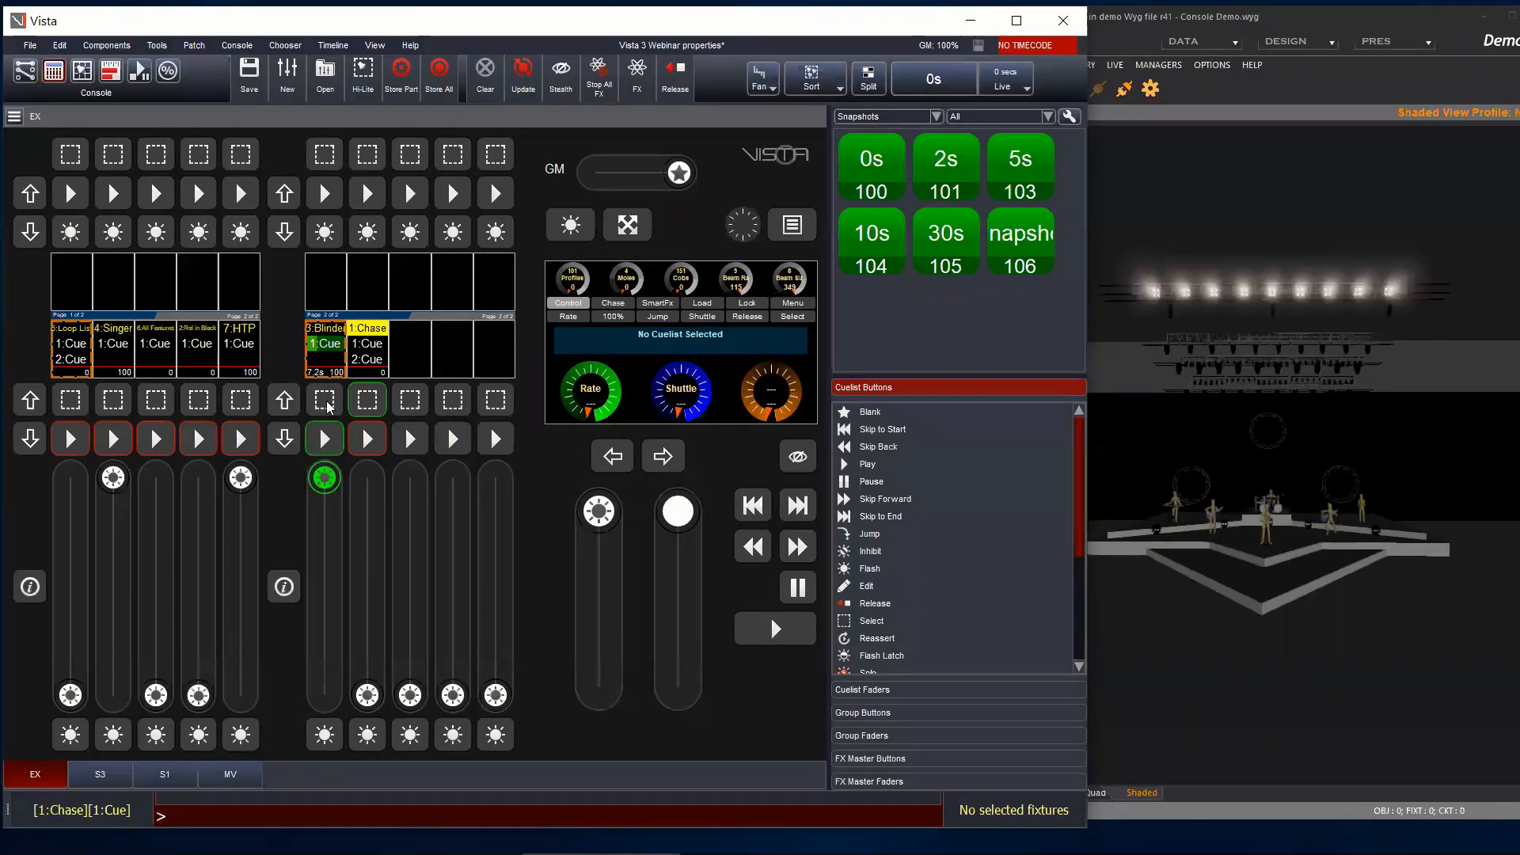
{"action": "left_click_drag", "start_coordinate": [325, 477], "coordinate": [336, 646]}
{"action": "left_click_drag", "start_coordinate": [307, 472], "coordinate": [332, 480]}
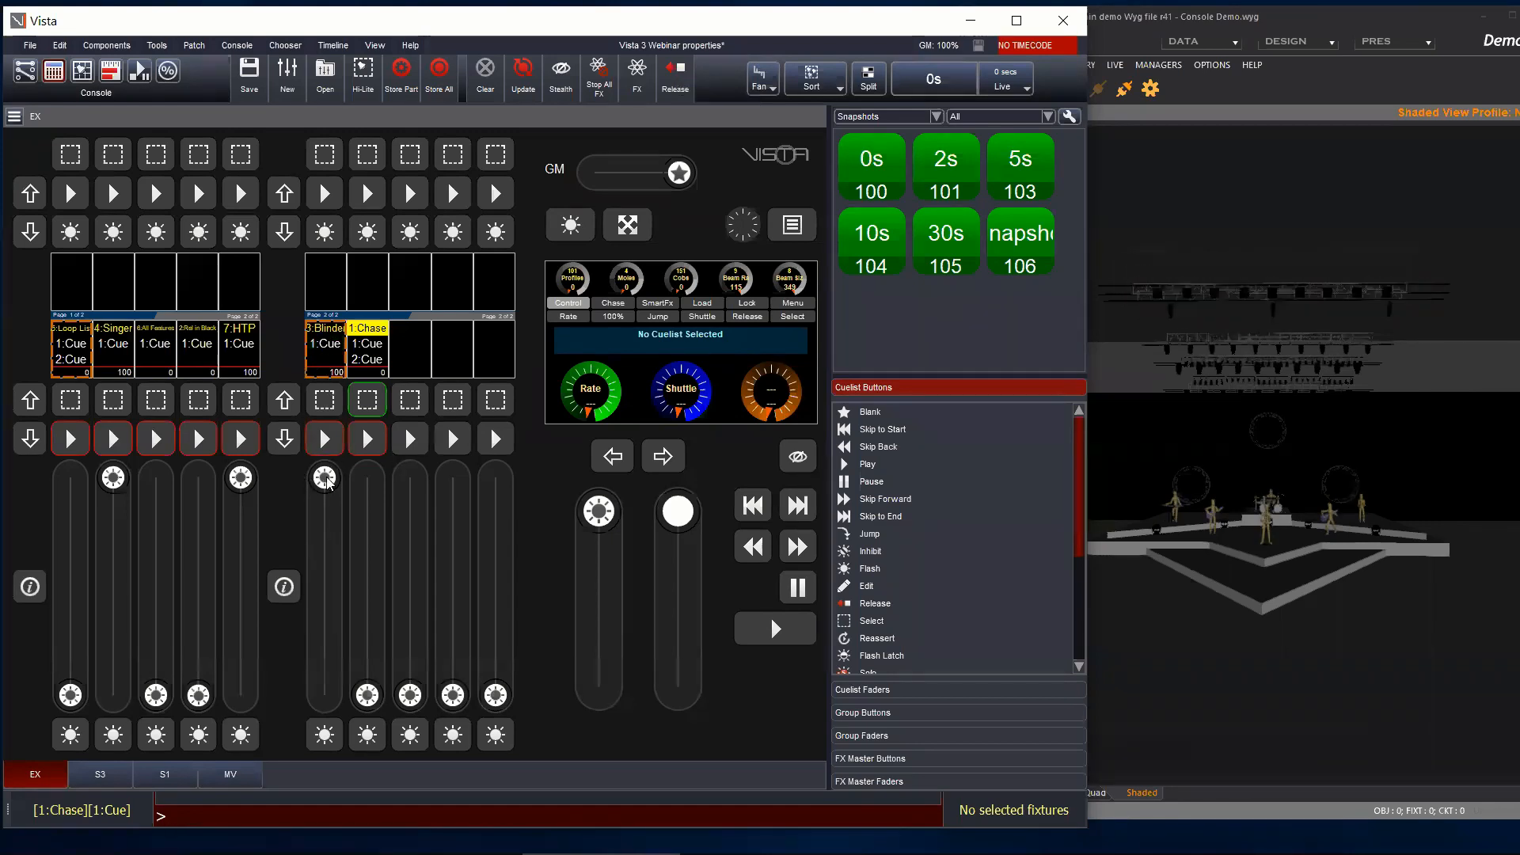
{"action": "left_click_drag", "start_coordinate": [324, 479], "coordinate": [358, 764]}
{"action": "left_click_drag", "start_coordinate": [325, 696], "coordinate": [326, 480]}
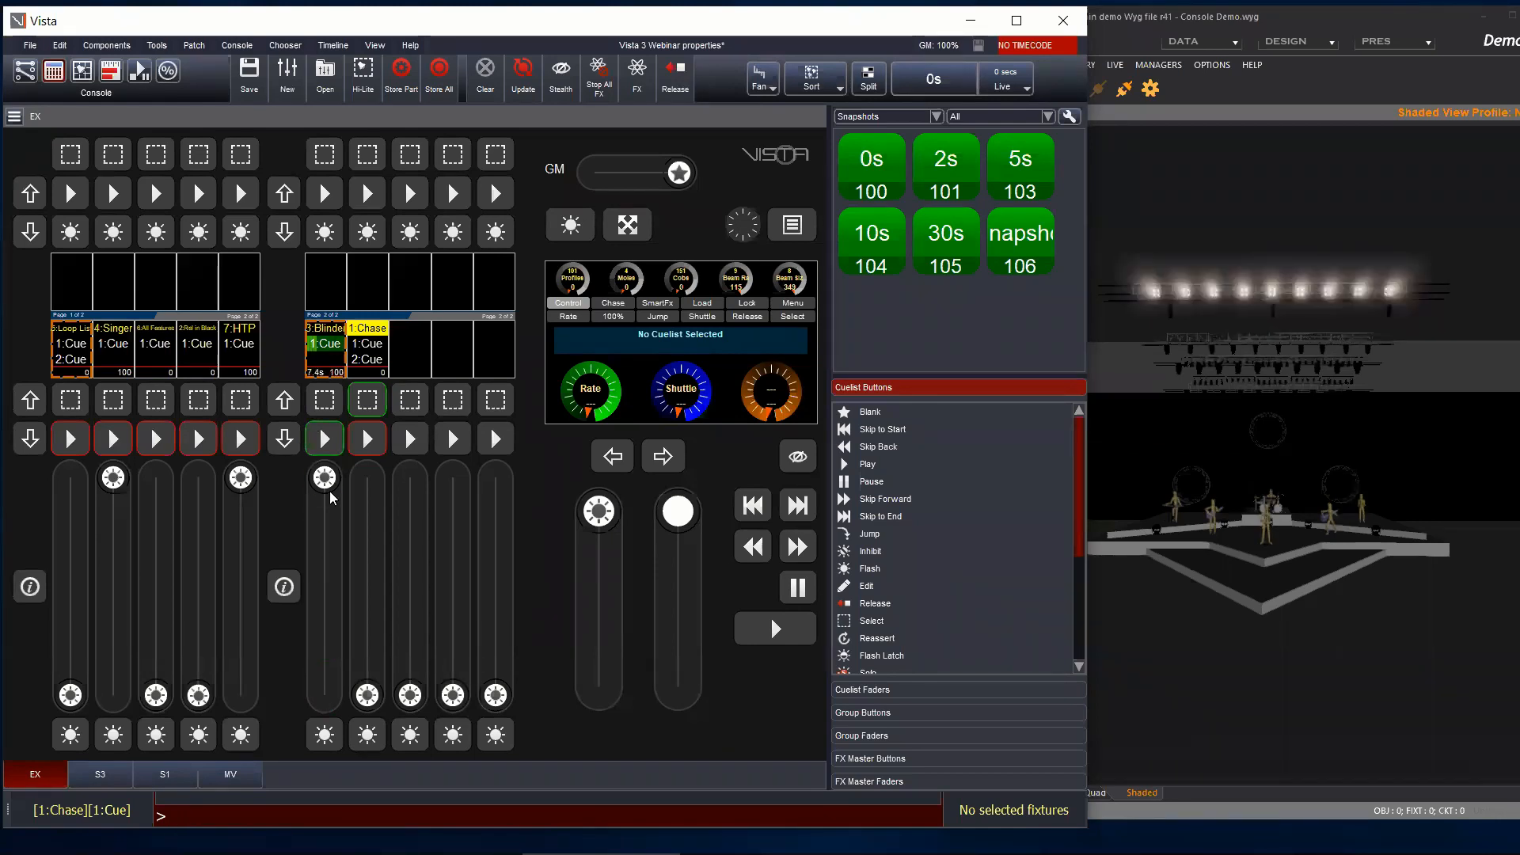
Step: Review the Fader Intensity Mode options of the Blinder cuelist and keep Submaster
{"action": "right_click", "coordinate": [331, 357]}
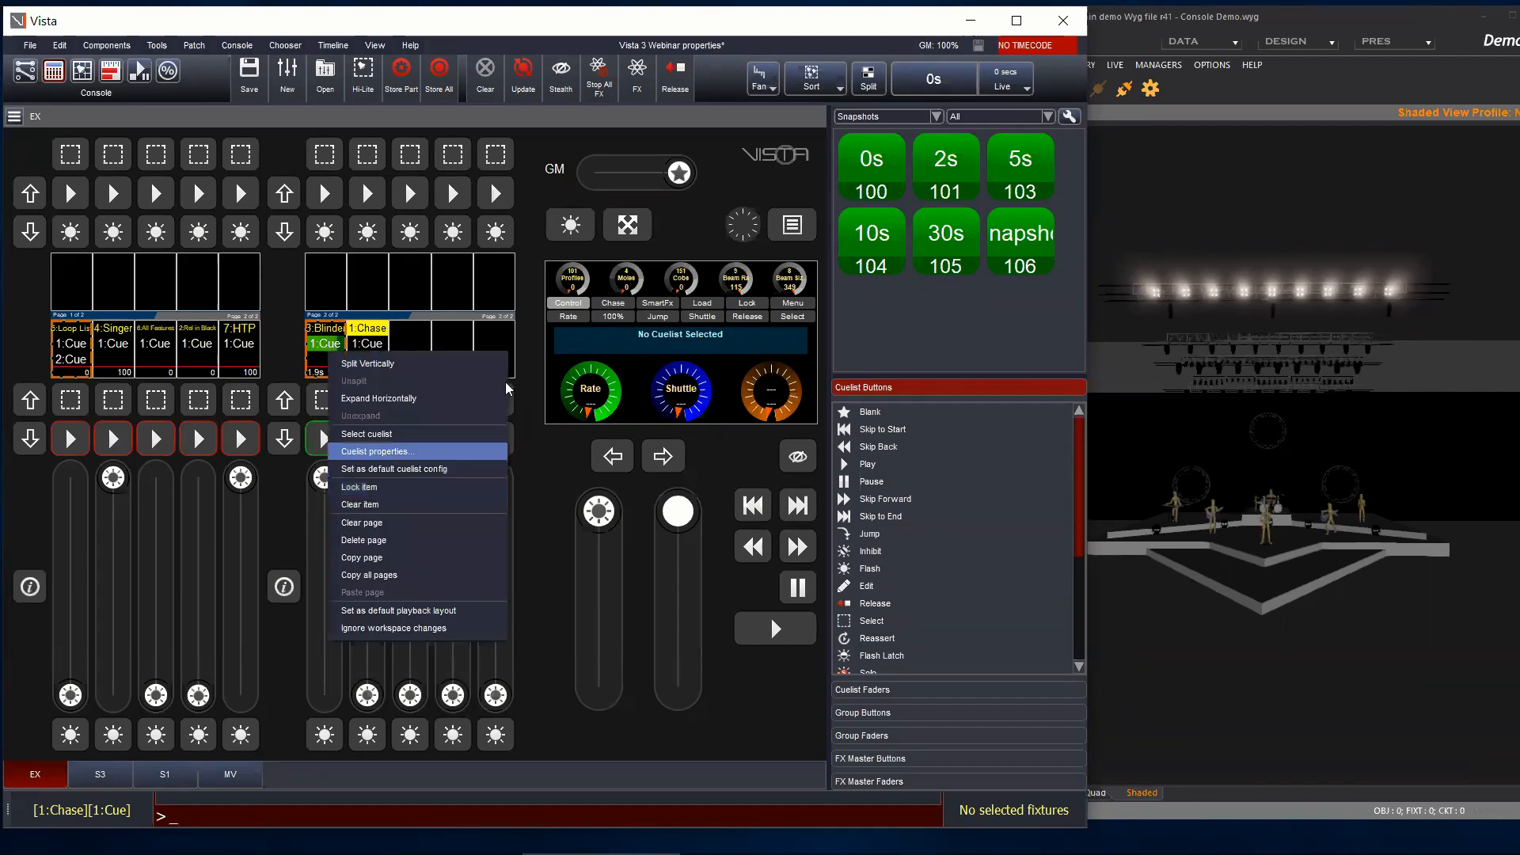
{"action": "left_click", "coordinate": [380, 452]}
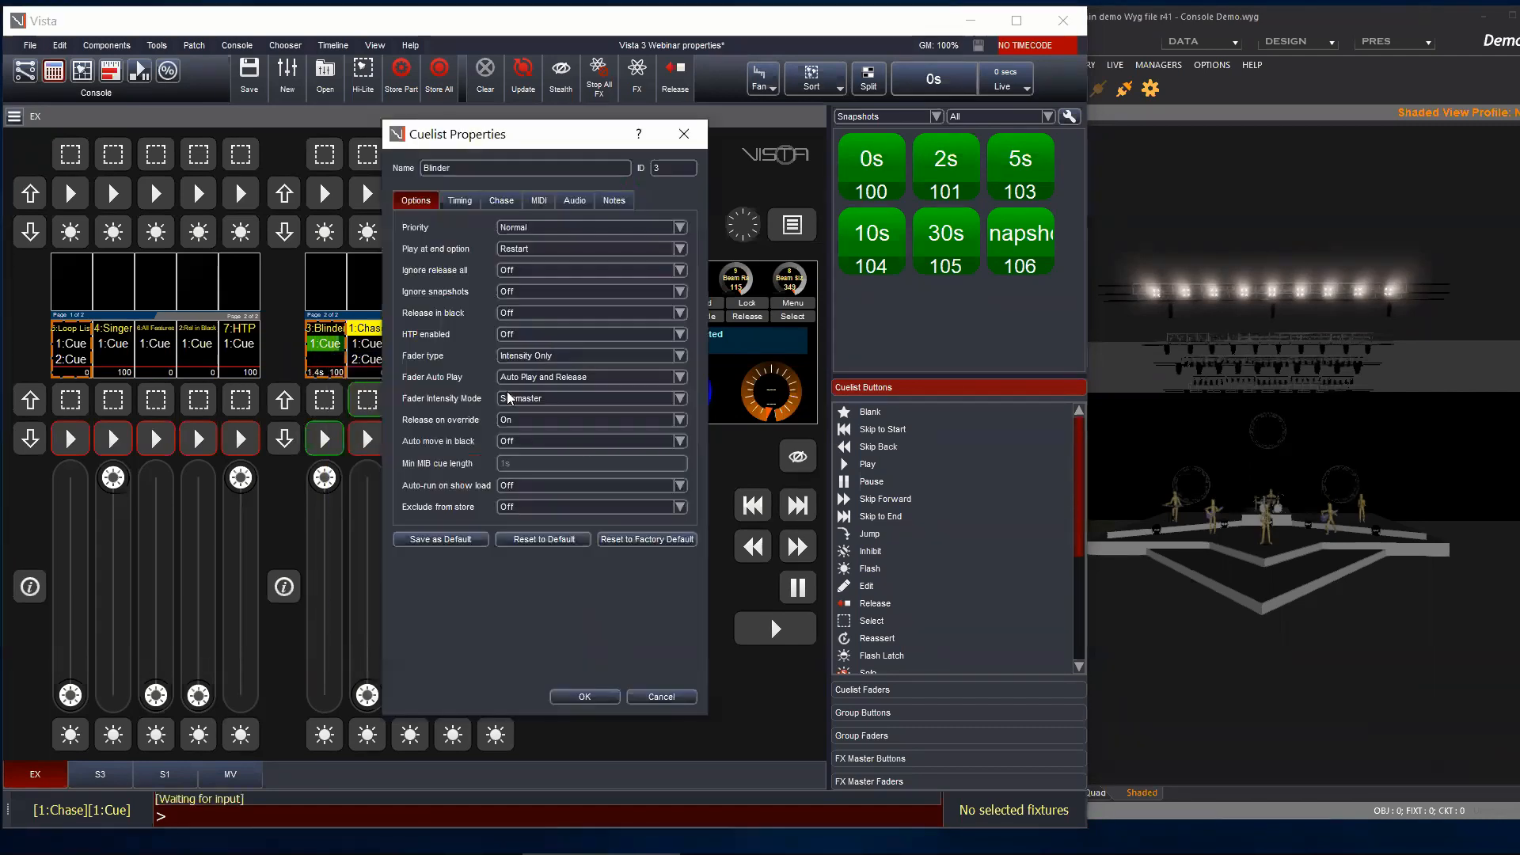
{"action": "left_click", "coordinate": [561, 397]}
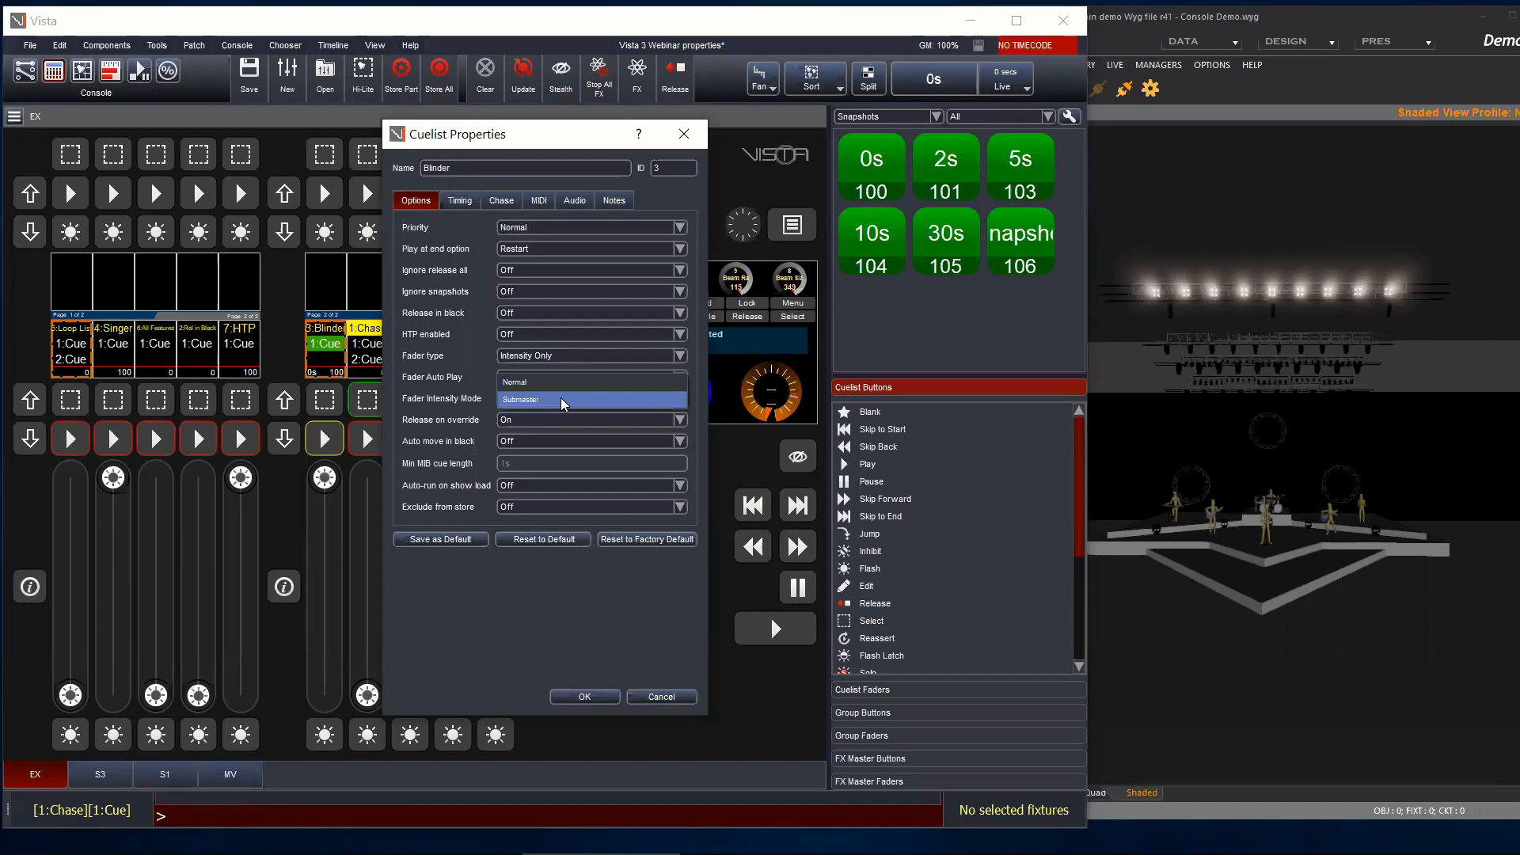
{"action": "left_click", "coordinate": [396, 412]}
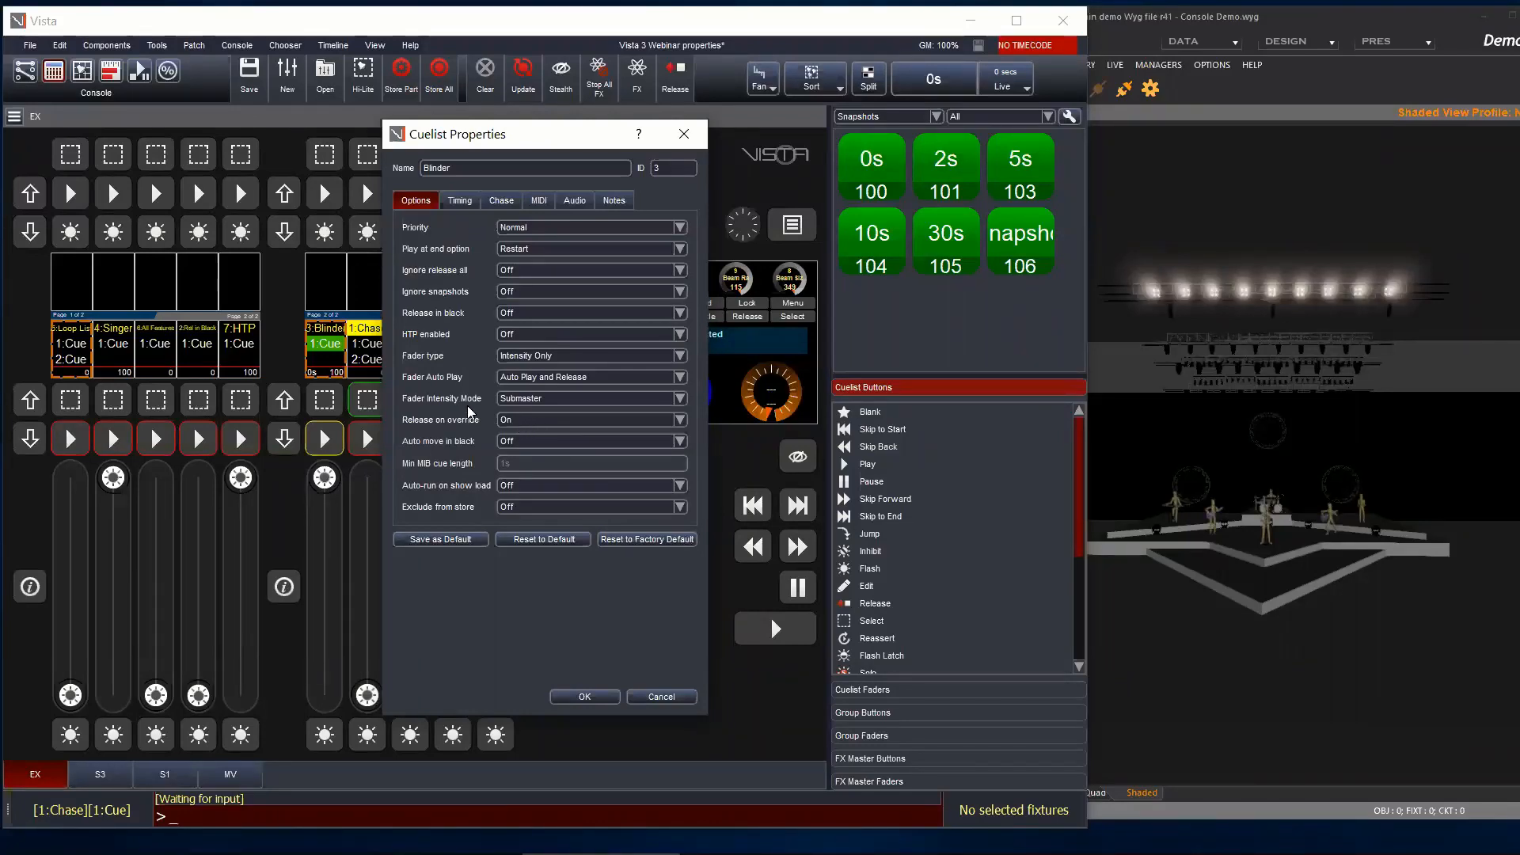
{"action": "left_click", "coordinate": [573, 697]}
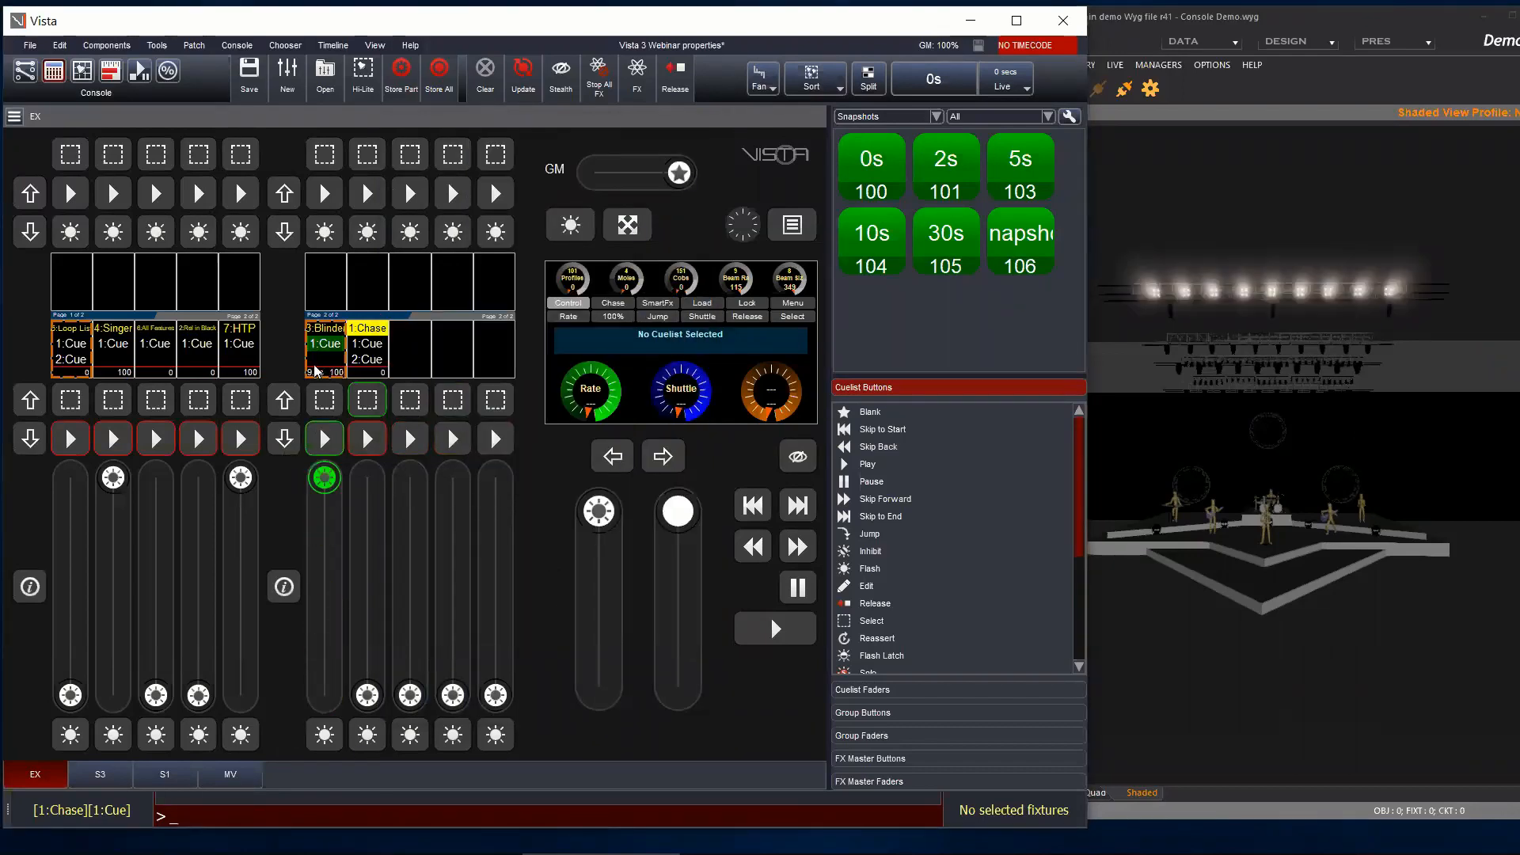
Step: Play the Loop List through its cues alongside the Blinder to test releasing on override, and replay the Blinder
{"action": "left_click", "coordinate": [68, 441]}
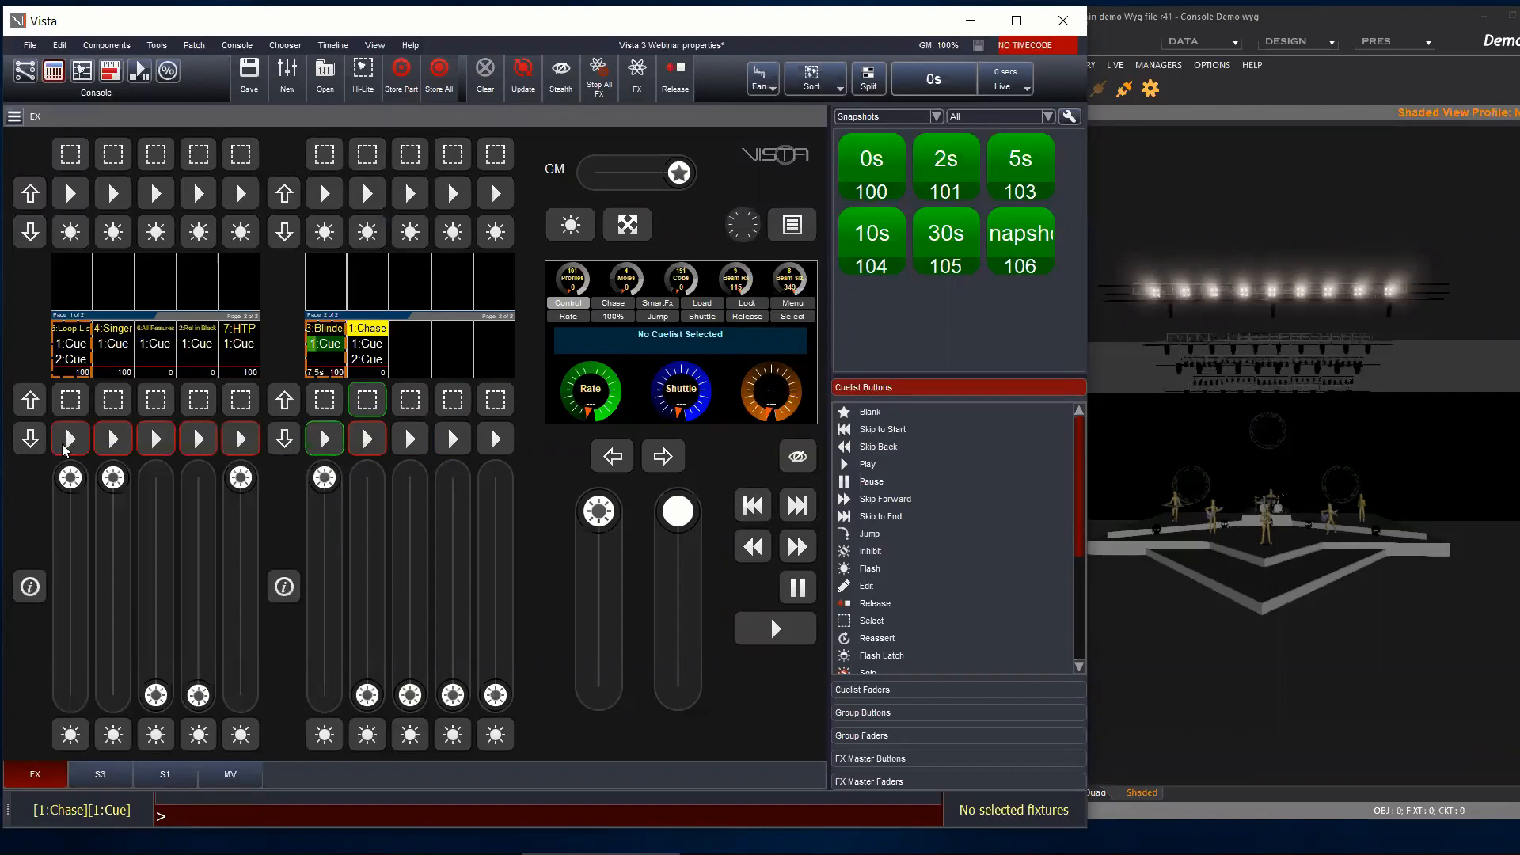
{"action": "left_click", "coordinate": [67, 448]}
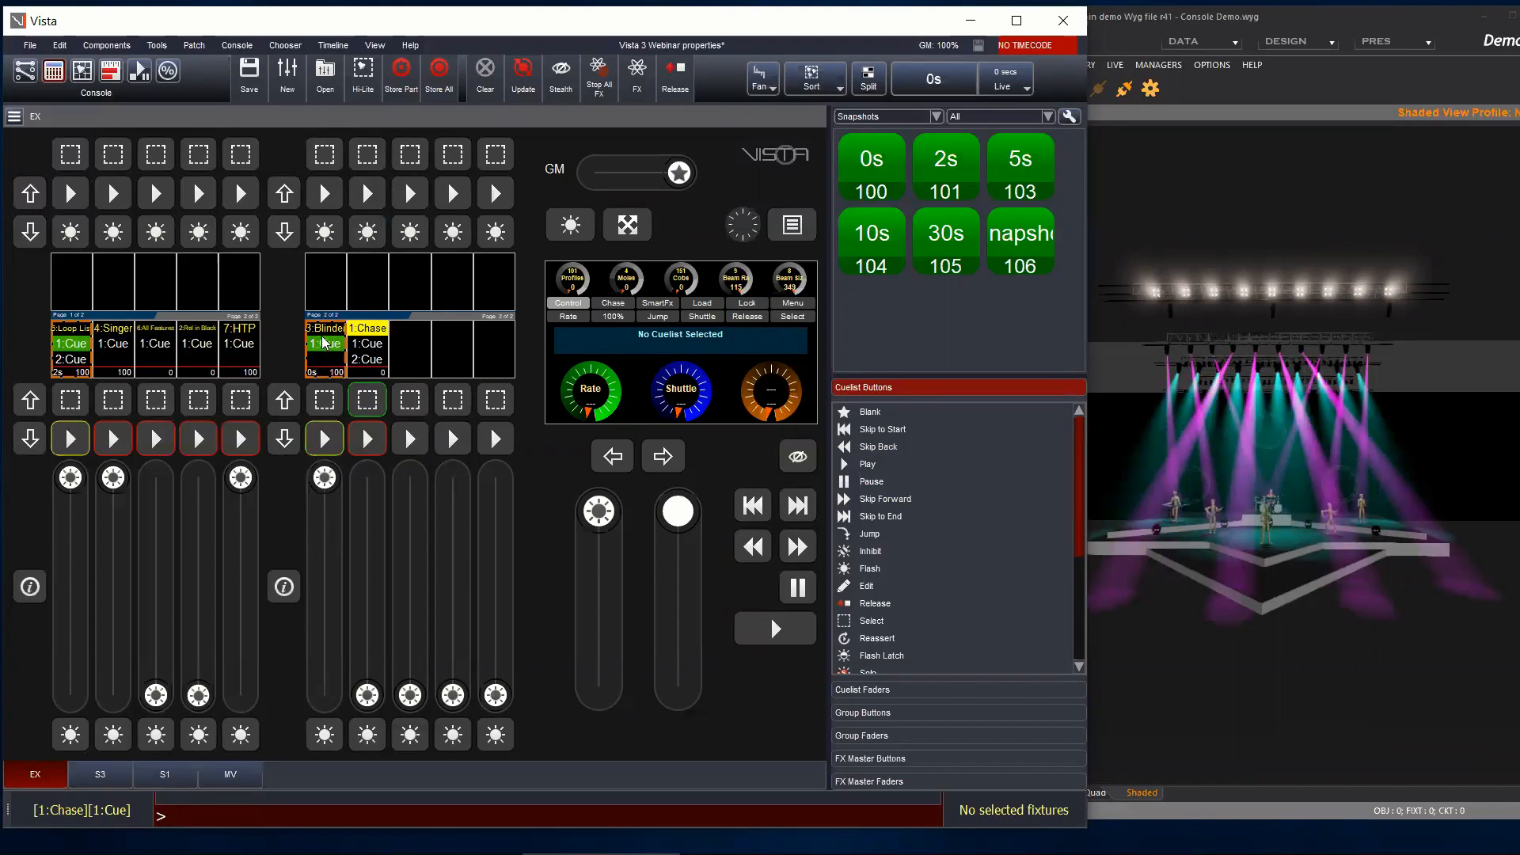
{"action": "left_click", "coordinate": [70, 438]}
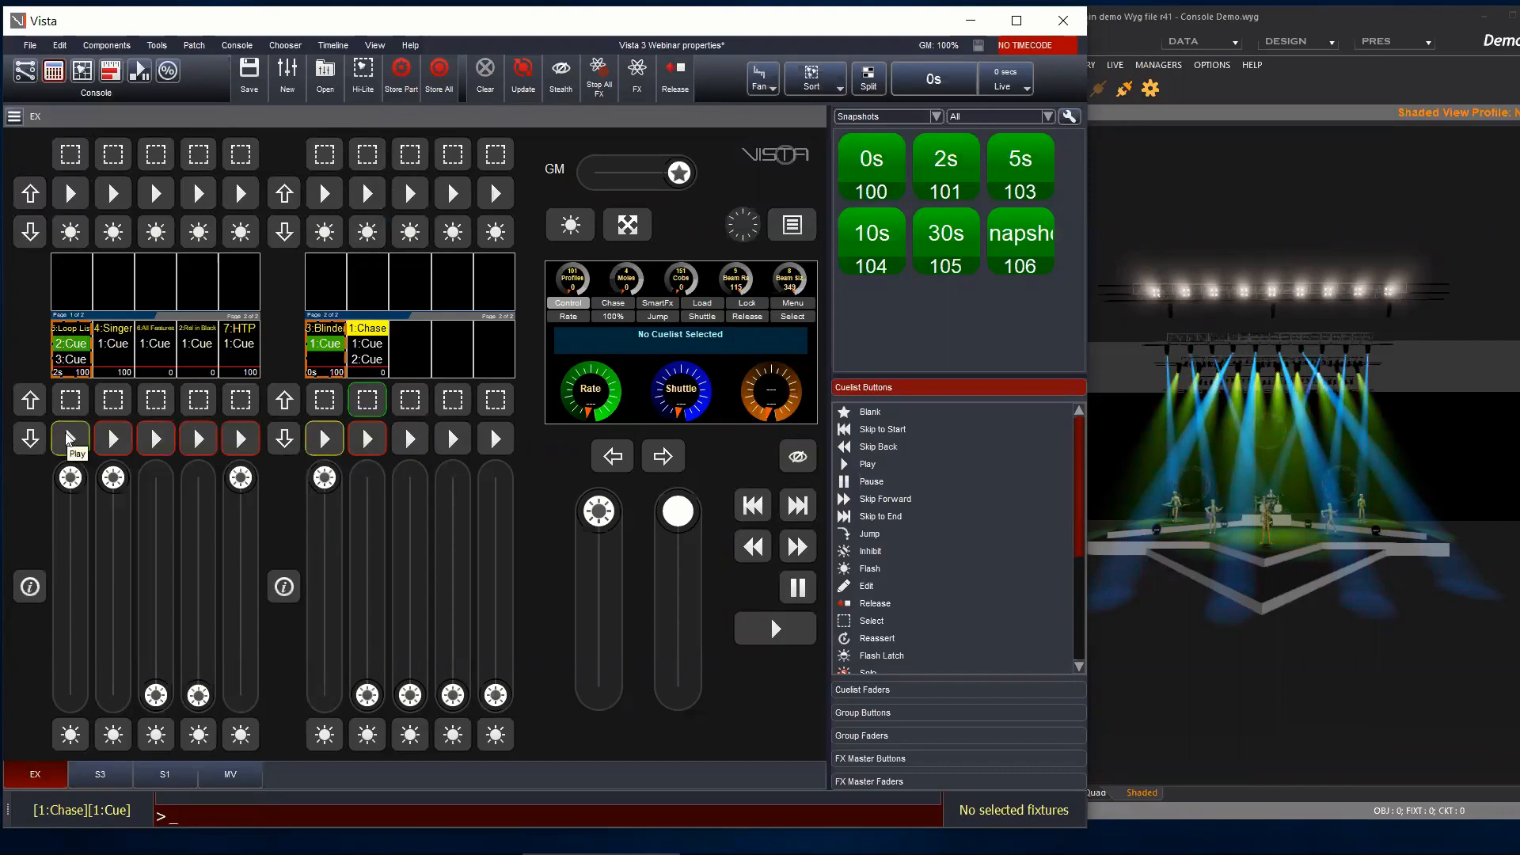
{"action": "left_click", "coordinate": [70, 439]}
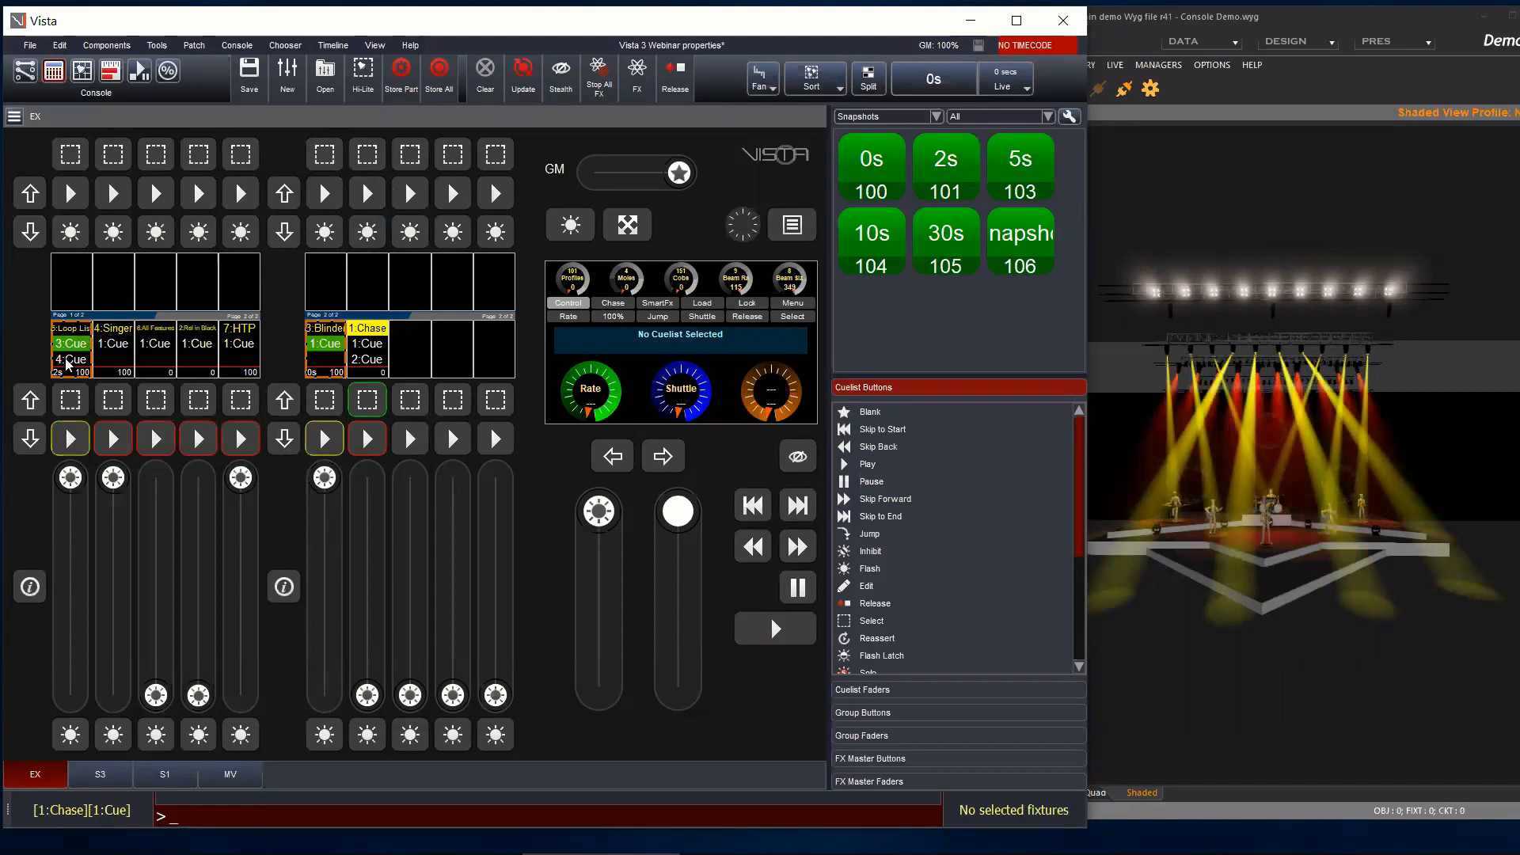
{"action": "left_click", "coordinate": [70, 439]}
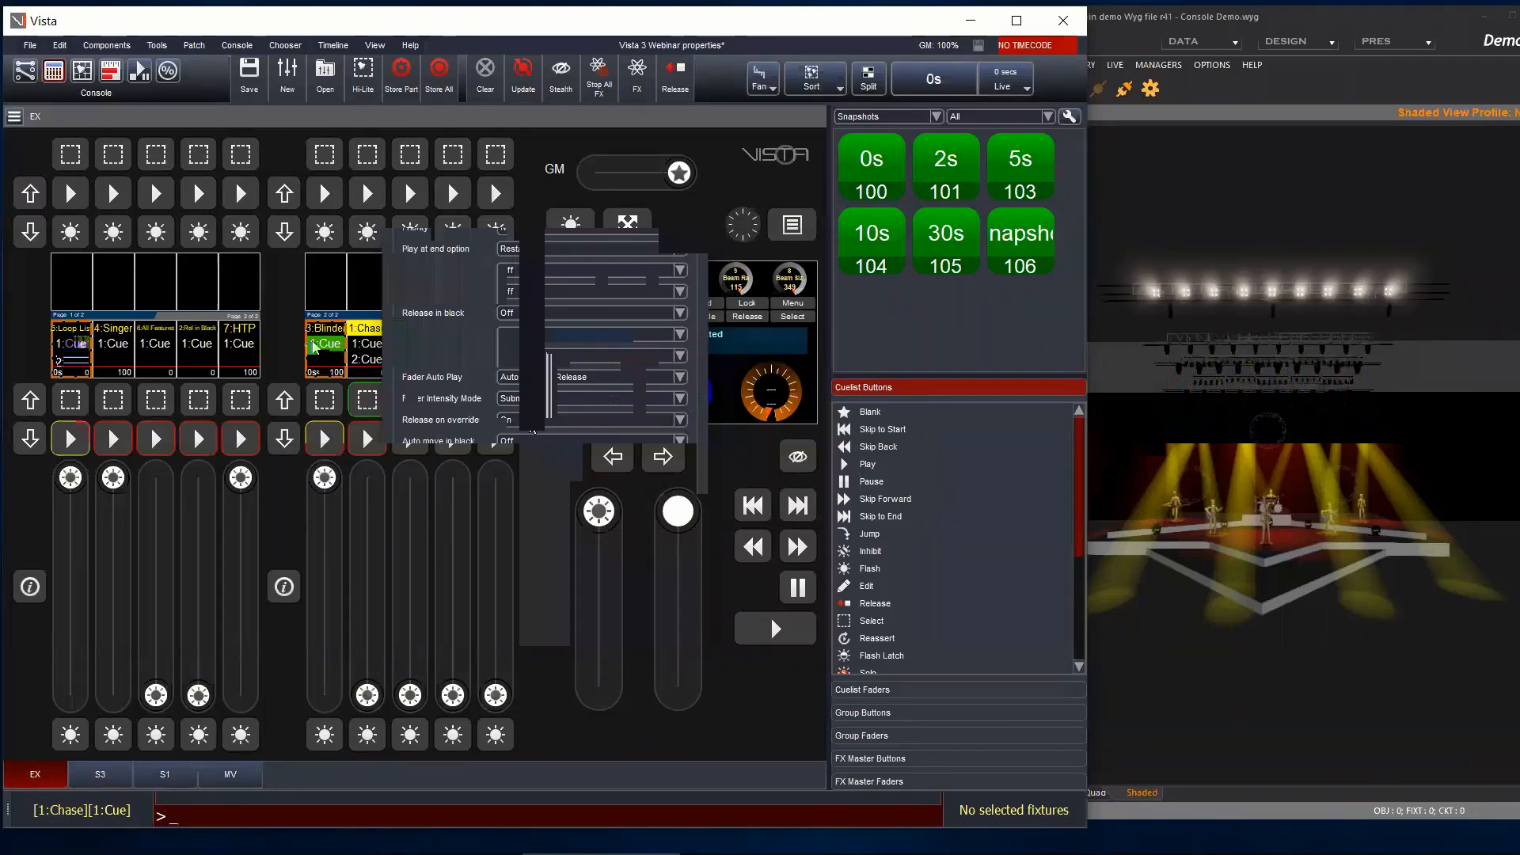
{"action": "left_click", "coordinate": [69, 441]}
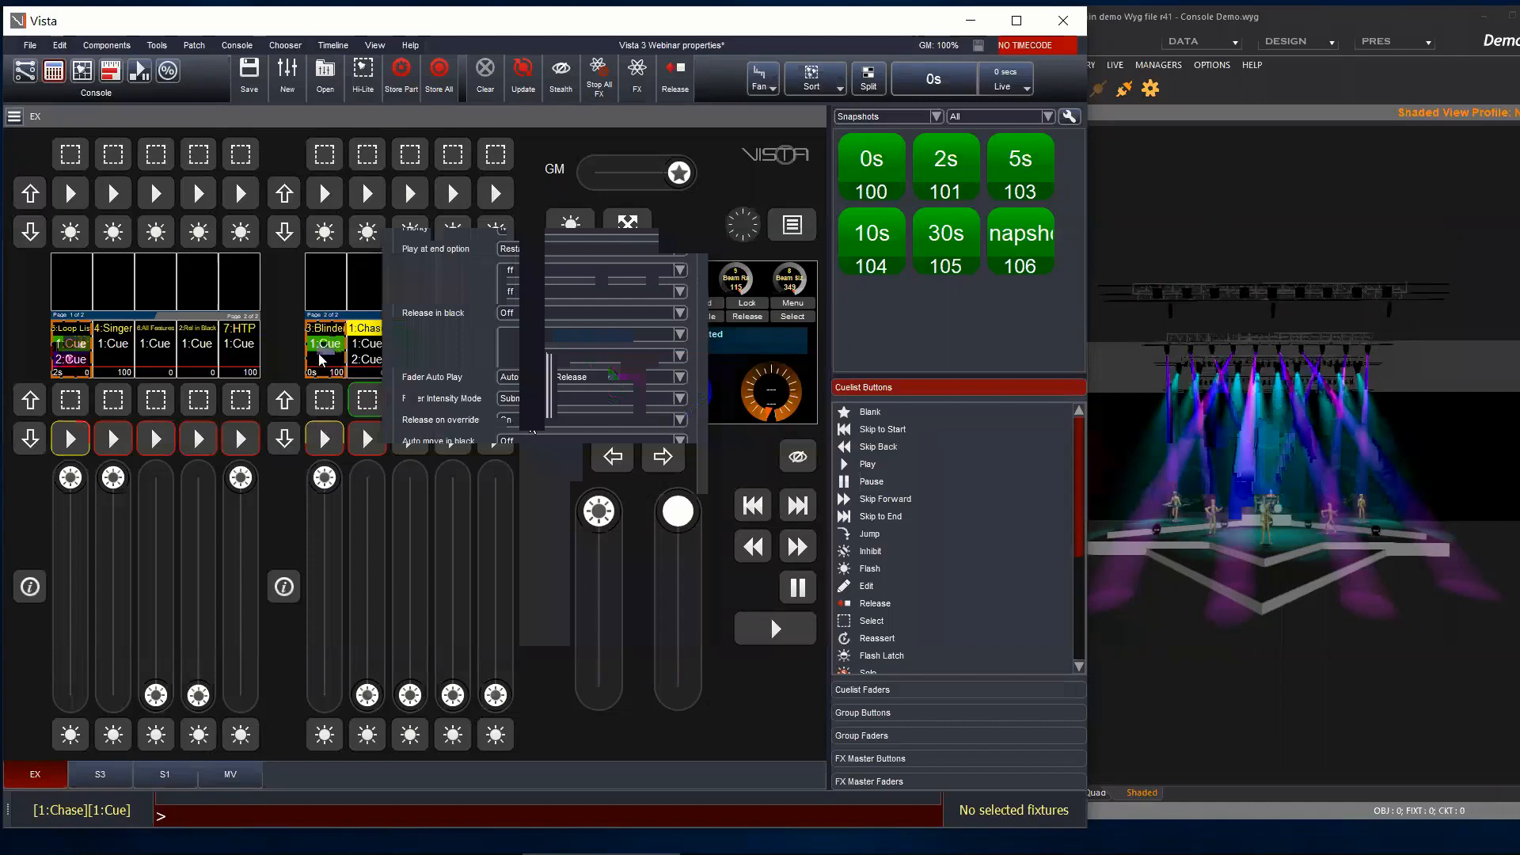
{"action": "left_click", "coordinate": [322, 448]}
Step: Review the Release on override property of the Blinder cuelist and close its properties
{"action": "right_click", "coordinate": [322, 349]}
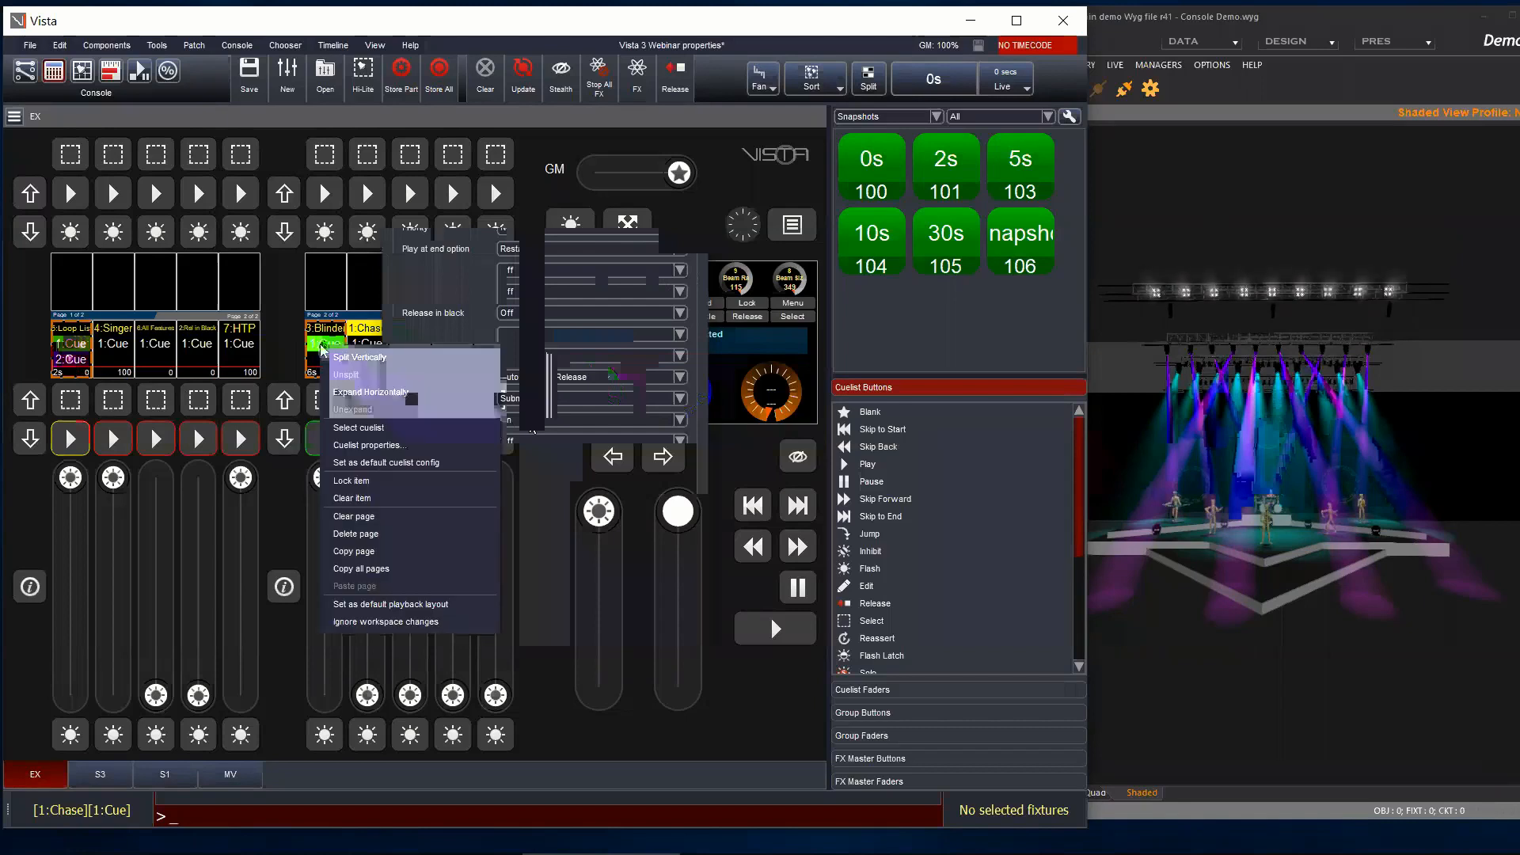
{"action": "left_click", "coordinate": [369, 445]}
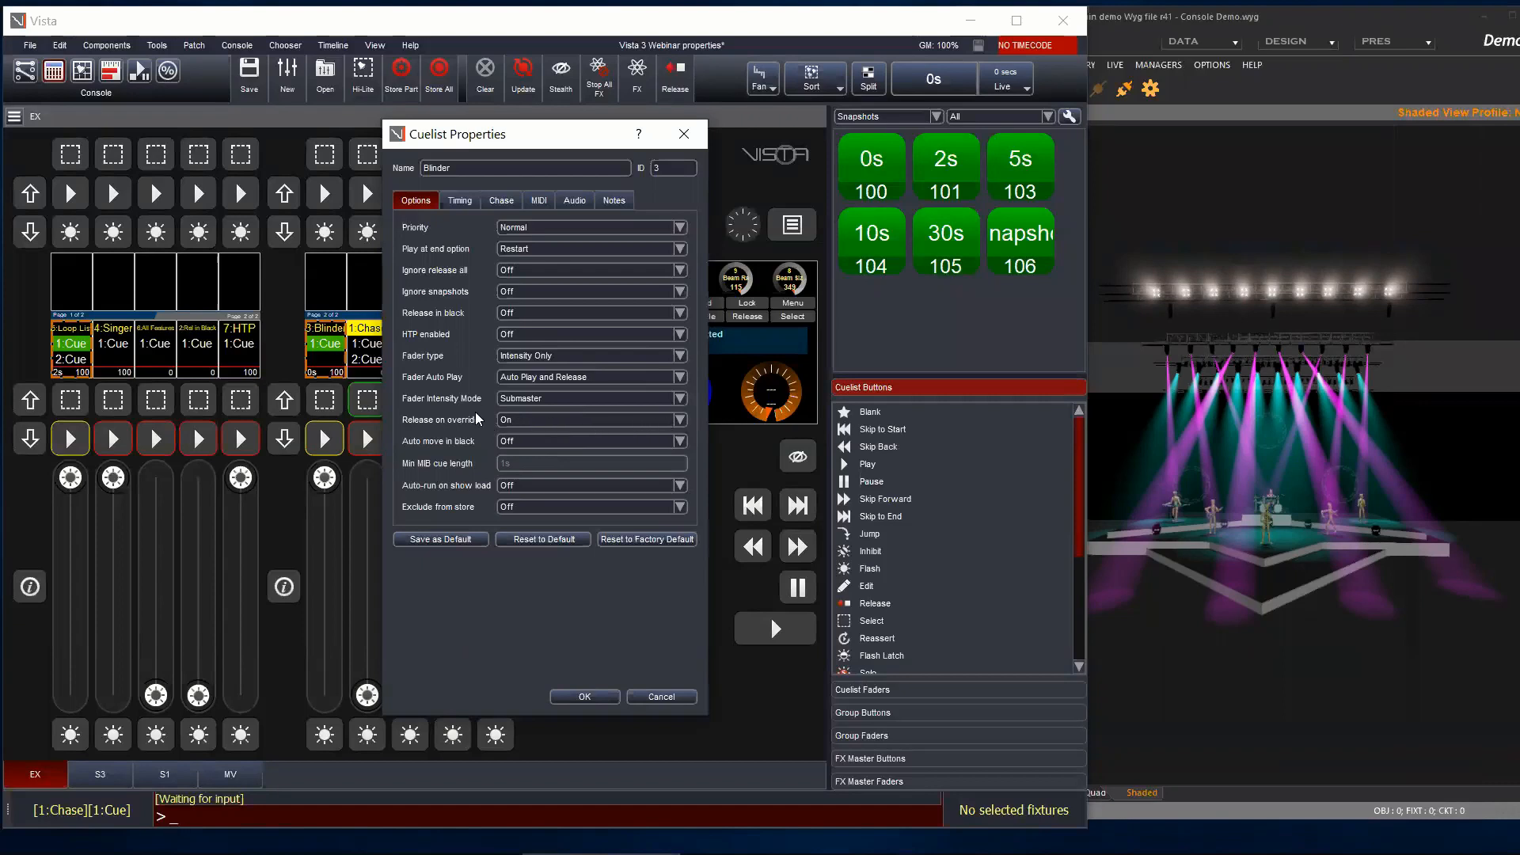
{"action": "left_click", "coordinate": [585, 697]}
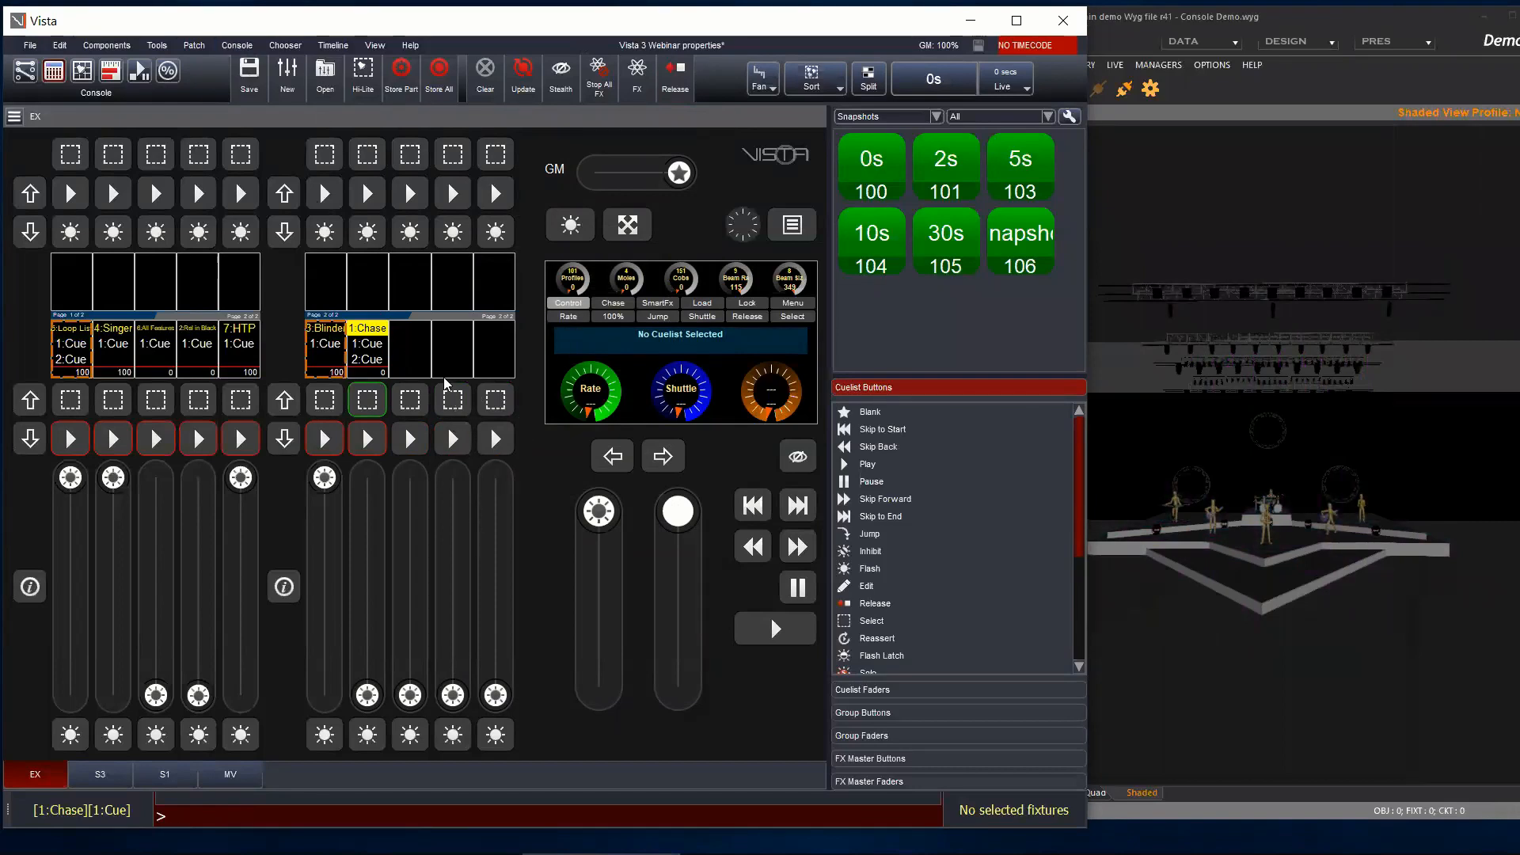
Step: Create a new cuelist on the empty playback above HTP and turn on its Auto move in black property
{"action": "key", "text": "shift"}
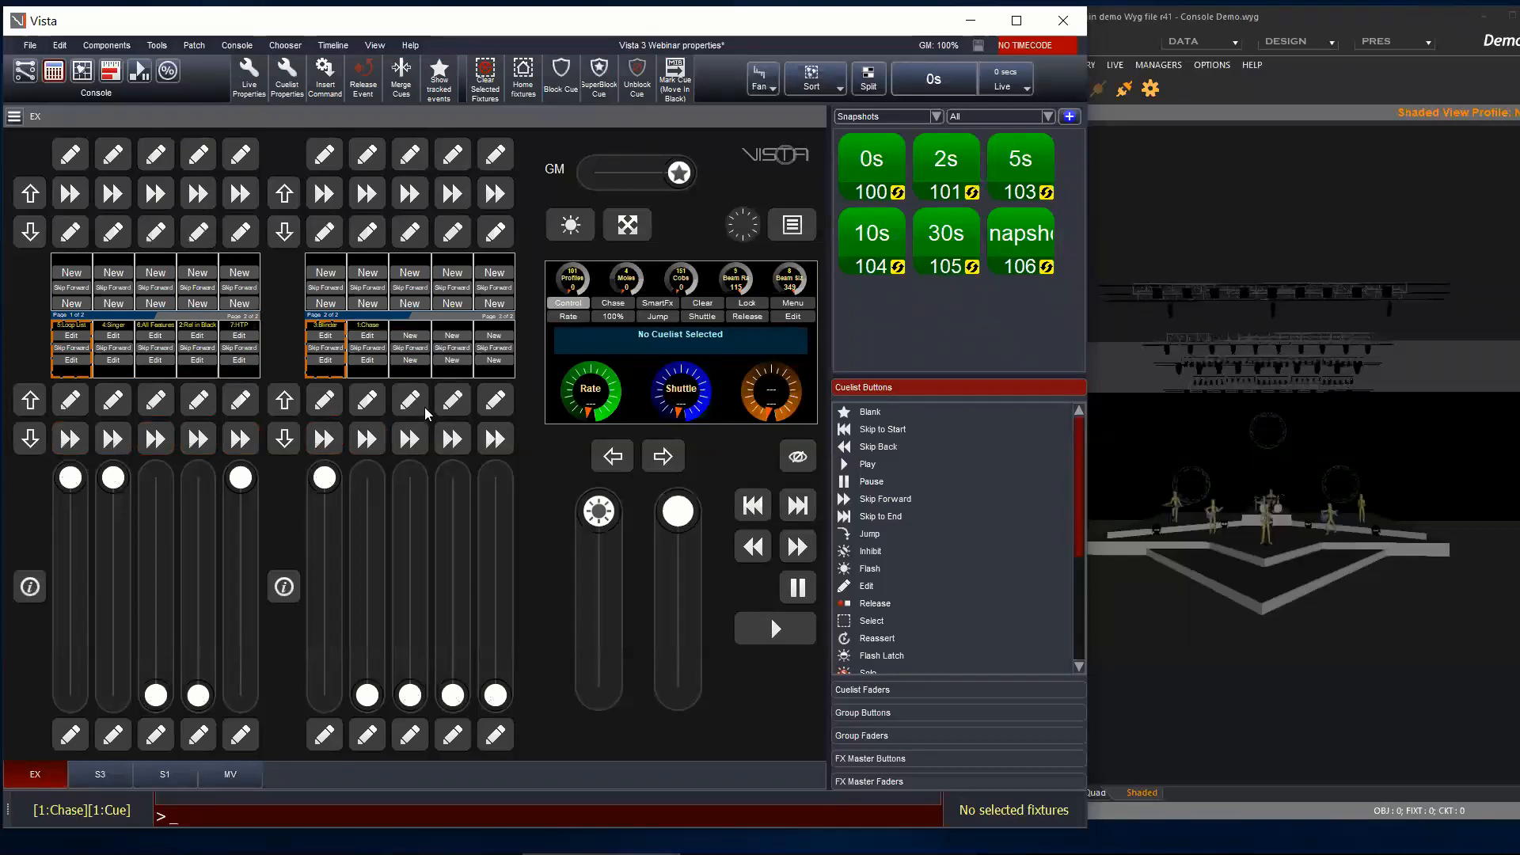
{"action": "left_click", "coordinate": [241, 291]}
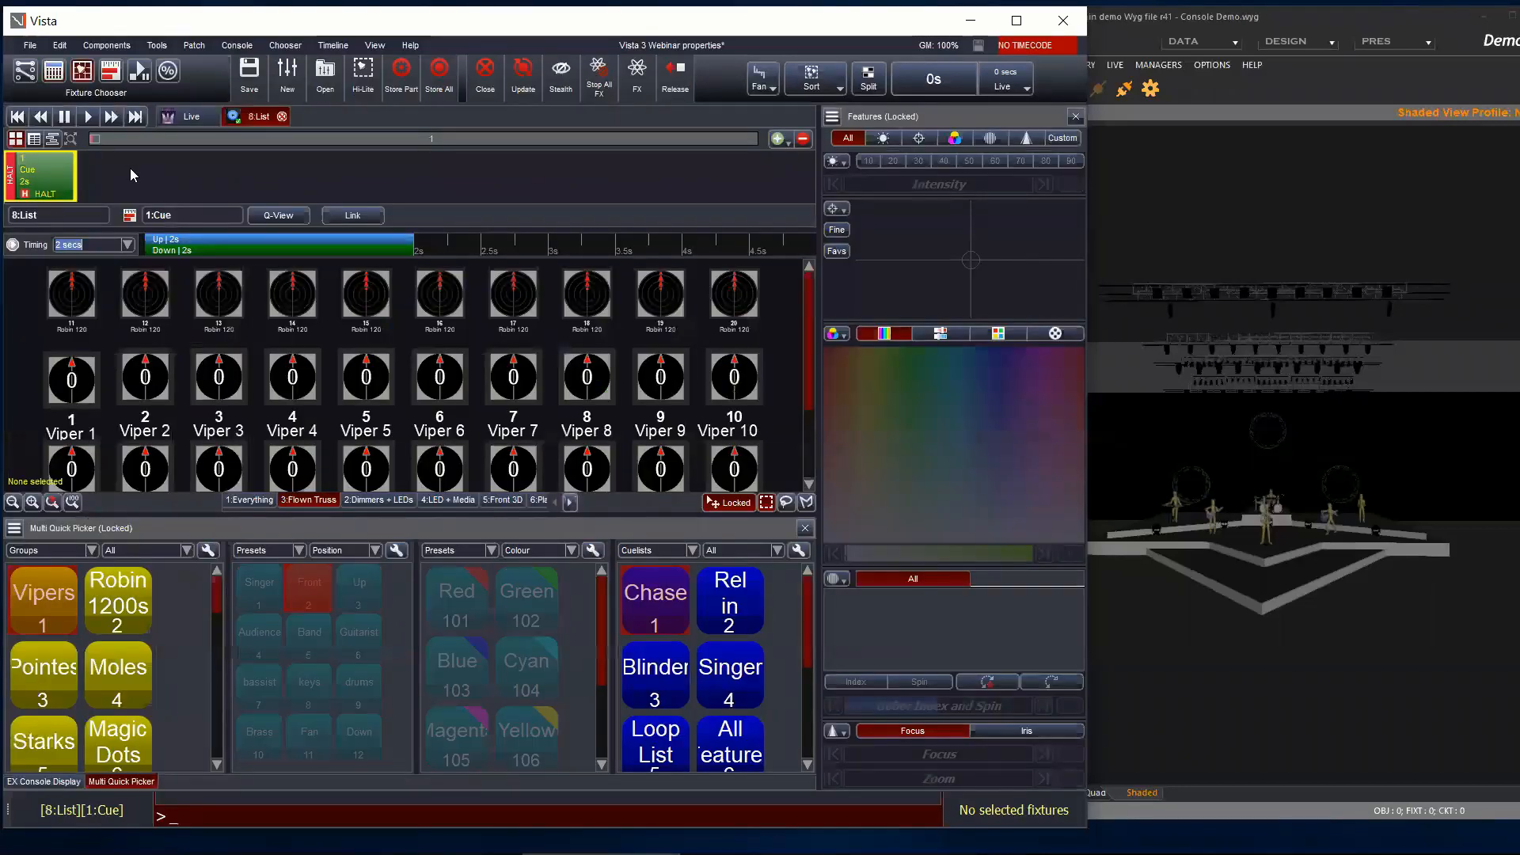
{"action": "right_click", "coordinate": [130, 168]}
{"action": "left_click", "coordinate": [187, 218]}
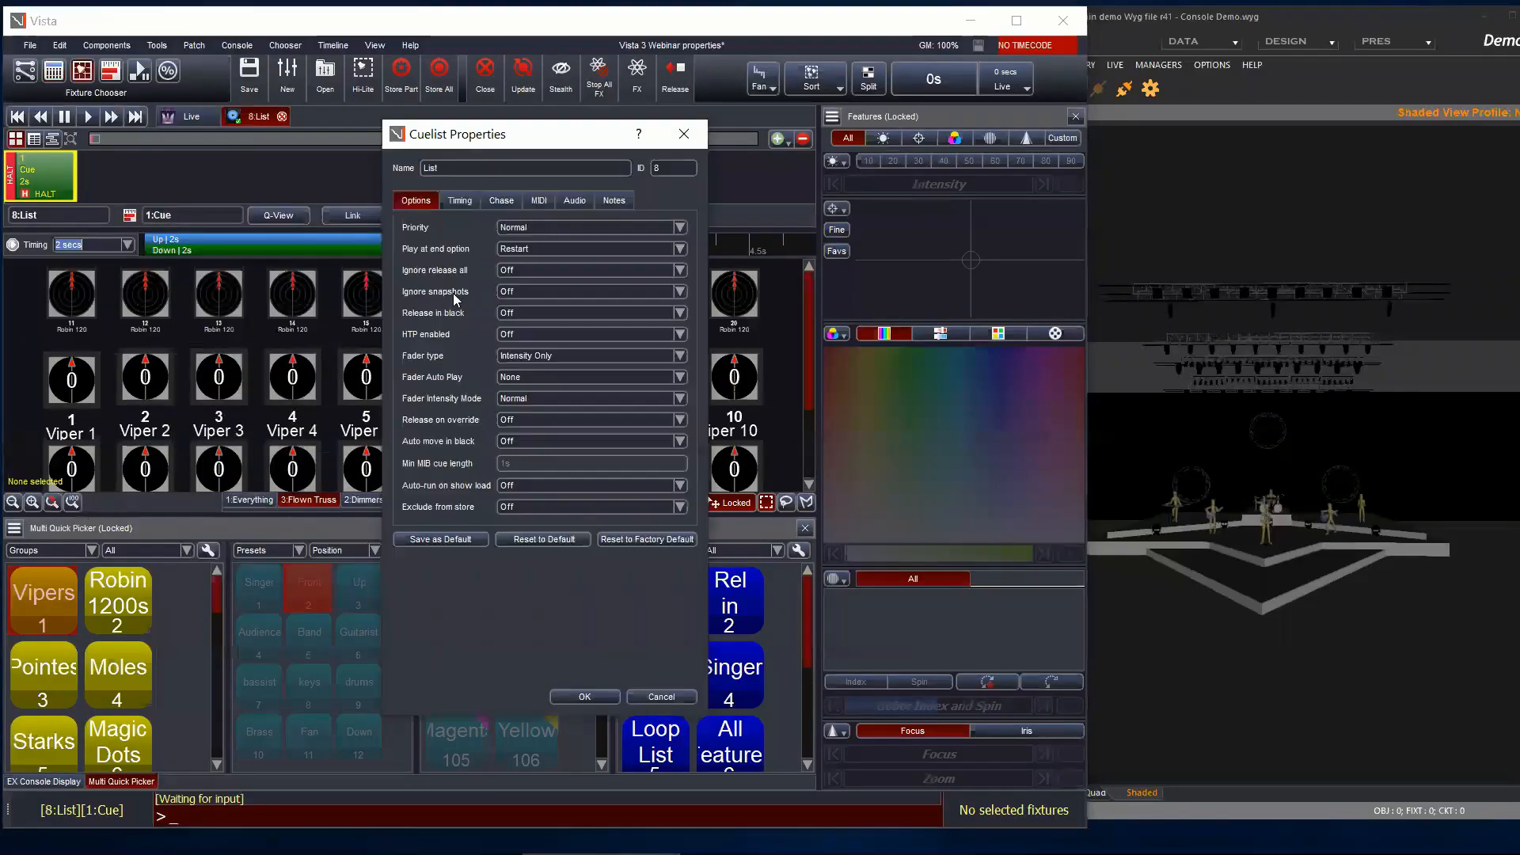
{"action": "left_click", "coordinate": [538, 439]}
{"action": "left_click", "coordinate": [534, 461]}
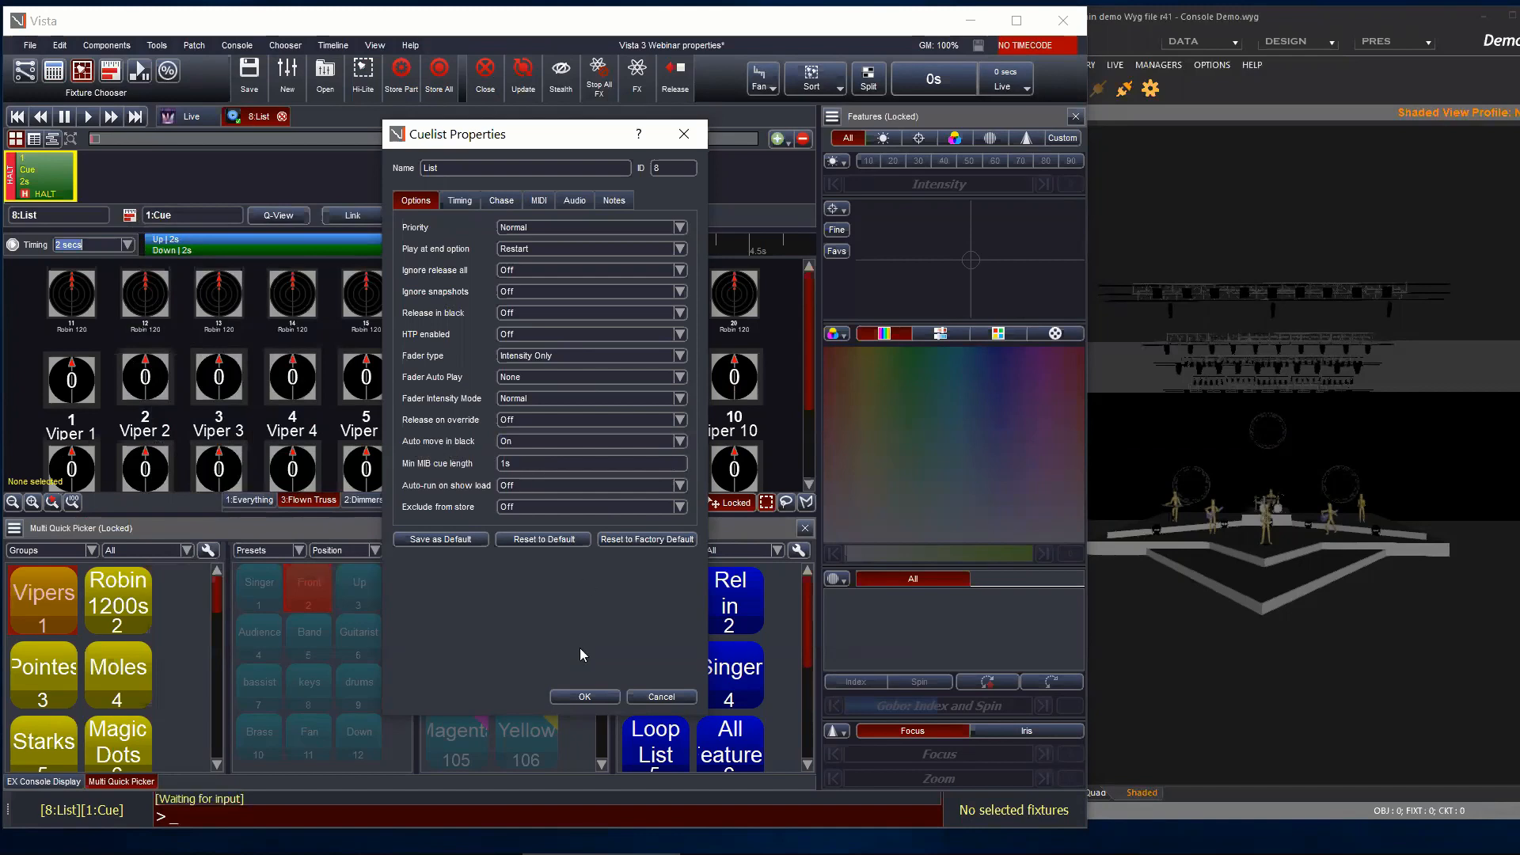
{"action": "left_click", "coordinate": [582, 697]}
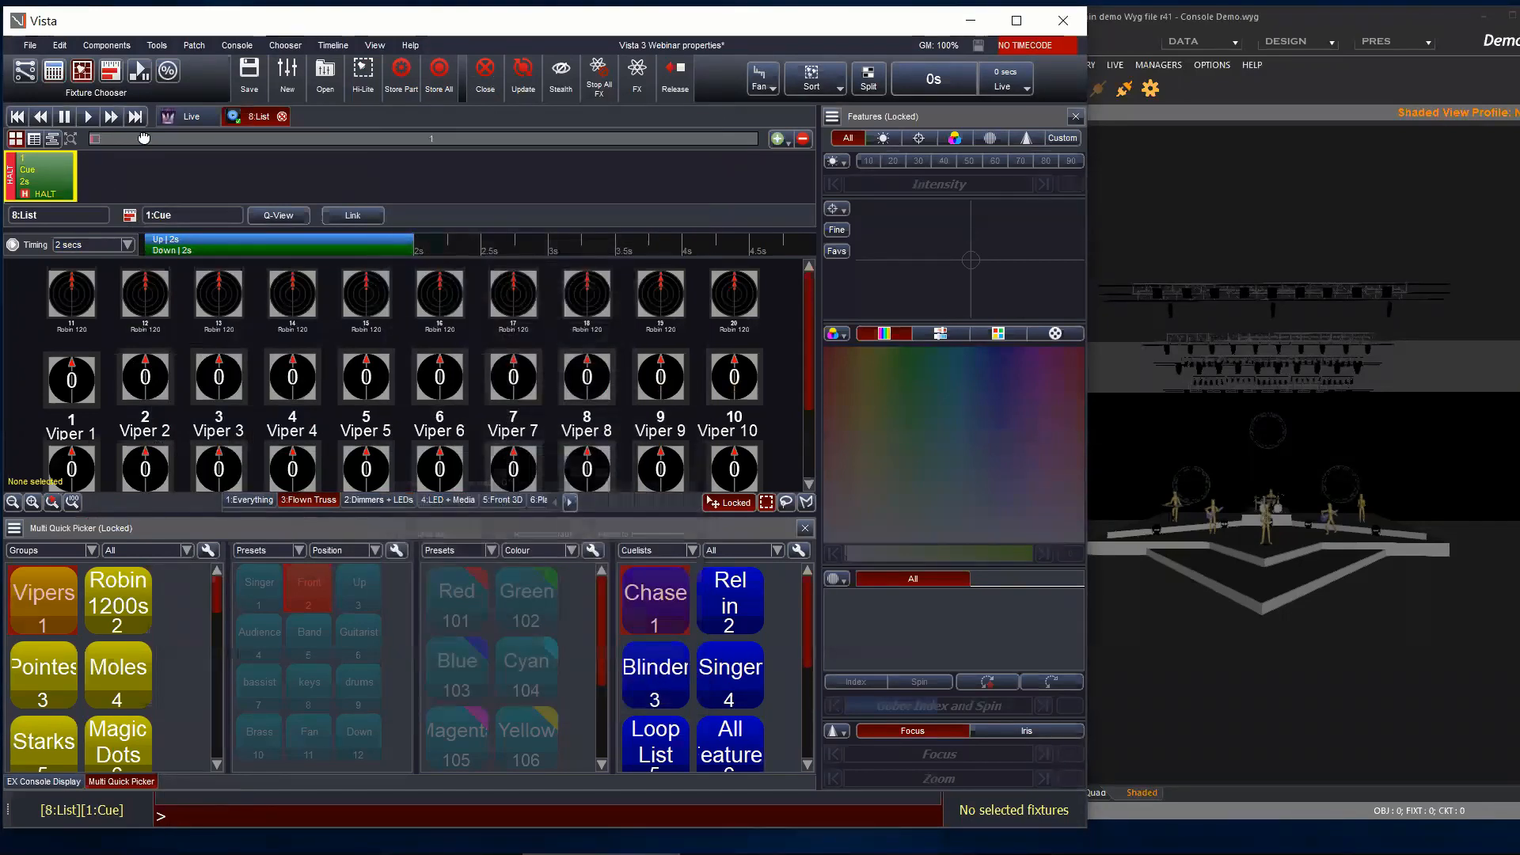
Step: Add cue 2 to the new cuelist with Vipers 1 to 10 at intensity 100 in light blue
{"action": "left_click", "coordinate": [780, 140]}
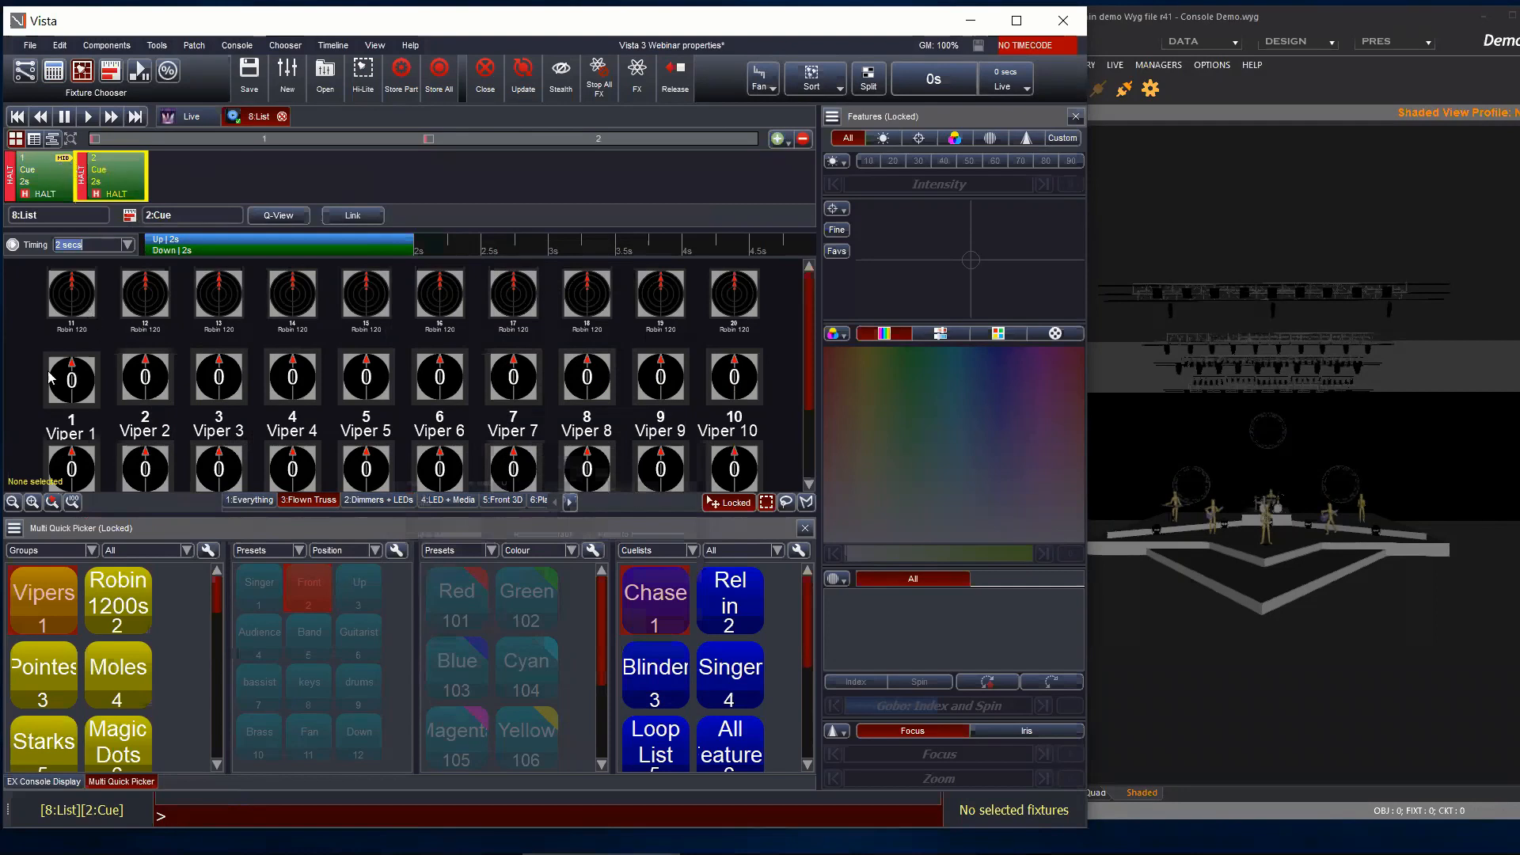
{"action": "left_click_drag", "start_coordinate": [19, 362], "coordinate": [764, 377]}
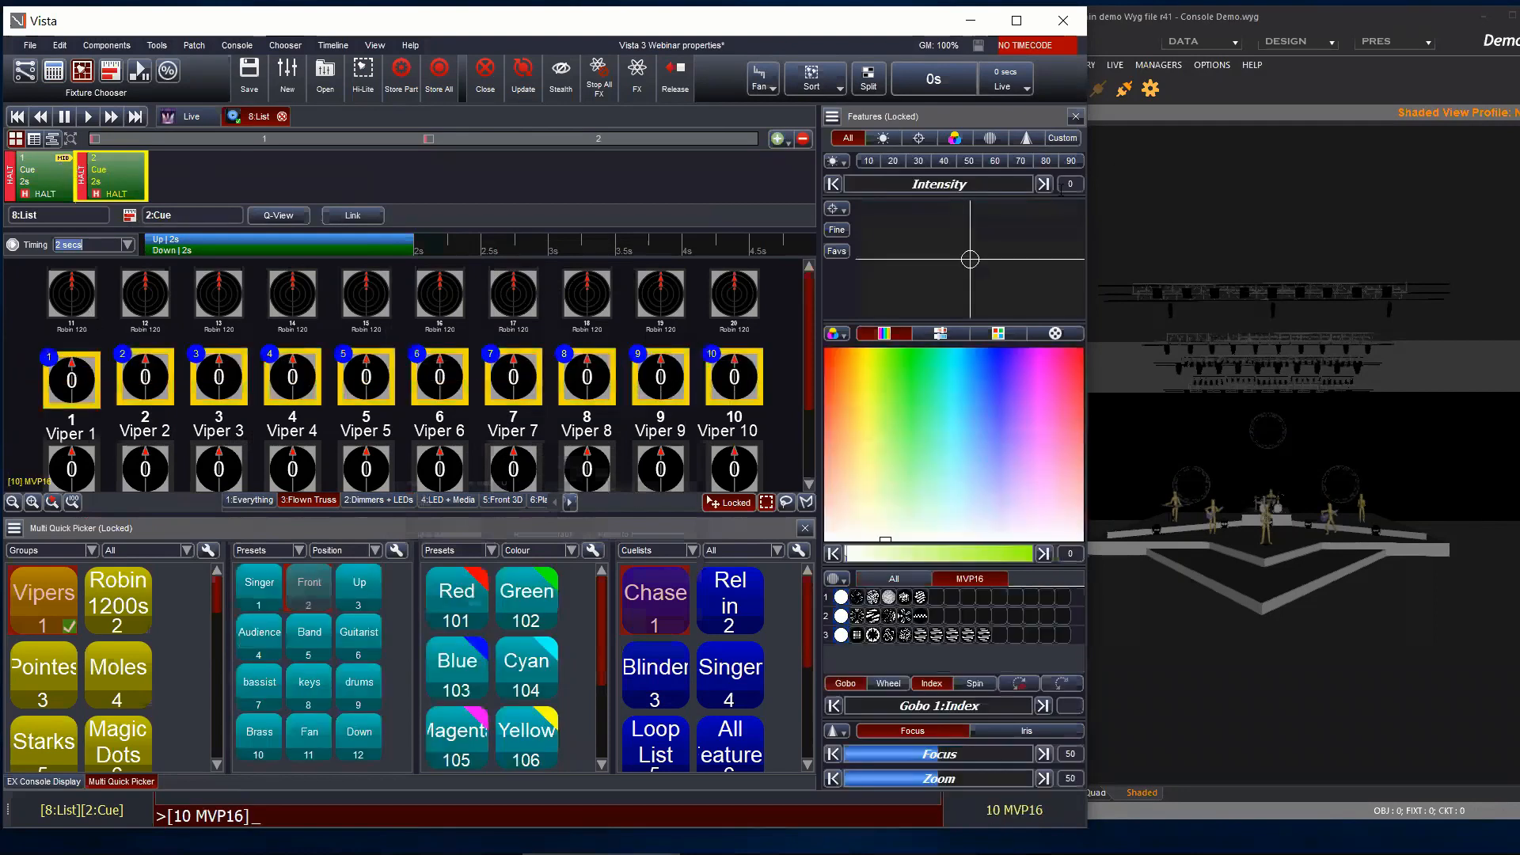
{"action": "left_click", "coordinate": [1046, 183]}
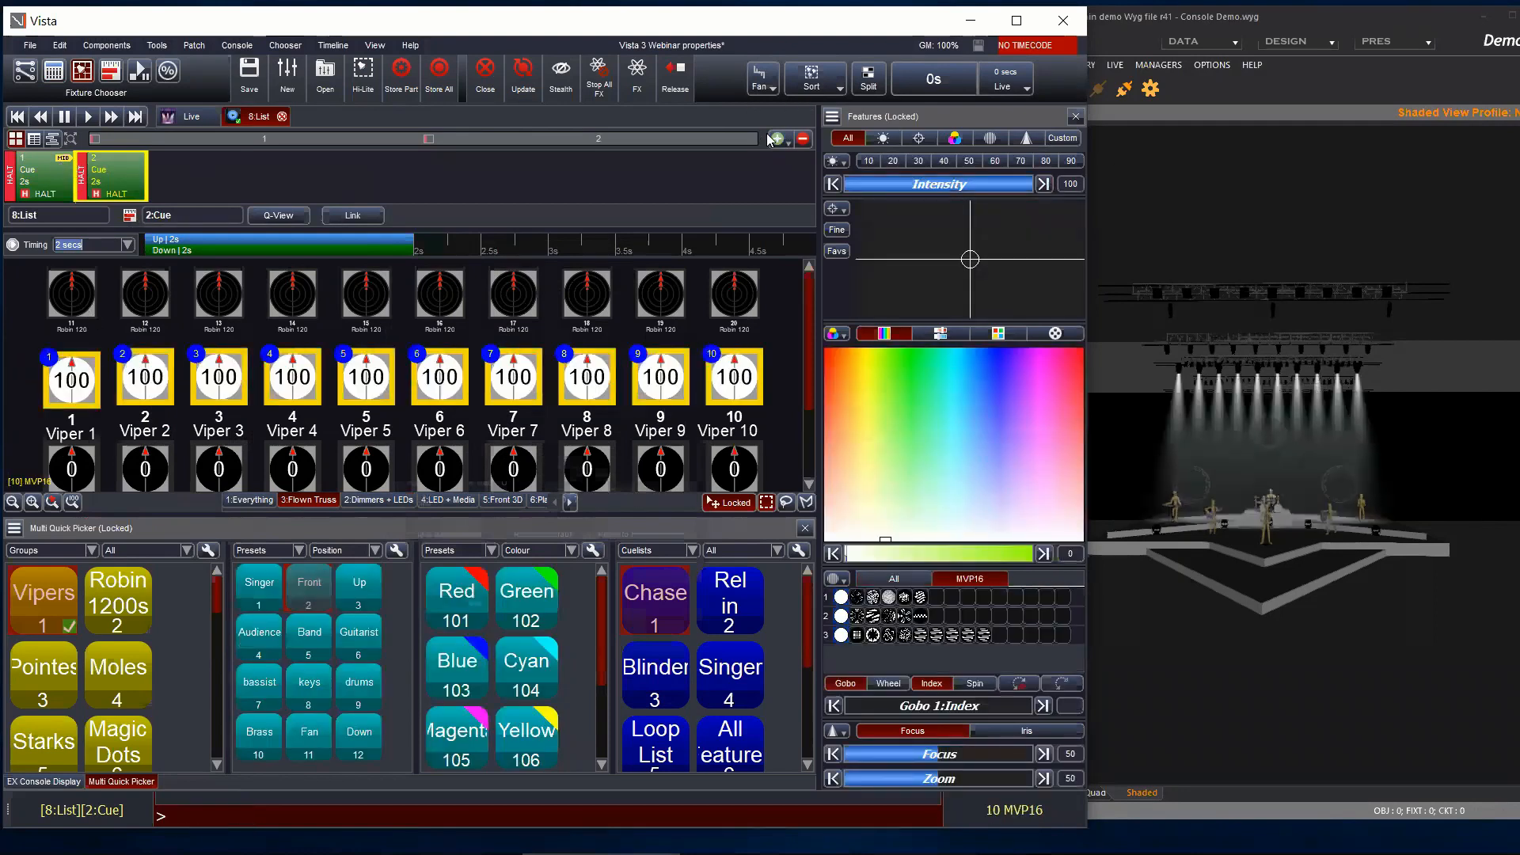
{"action": "left_click", "coordinate": [979, 350]}
Step: Add cue 3 with the Vipers tilted to the end of their range and coloured magenta
{"action": "left_click", "coordinate": [776, 141]}
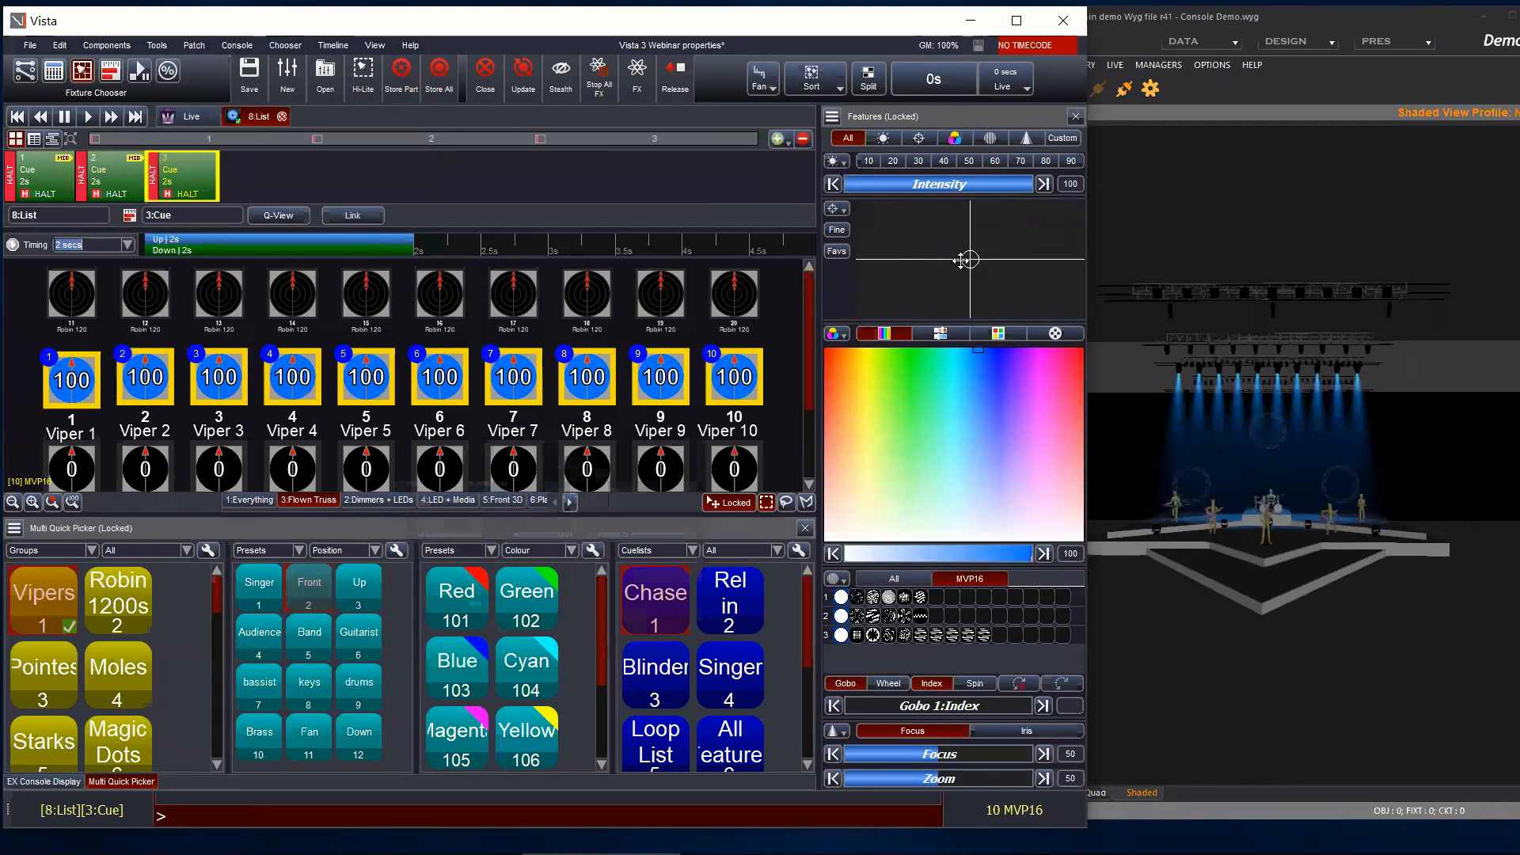
{"action": "left_click_drag", "start_coordinate": [960, 261], "coordinate": [962, 294]}
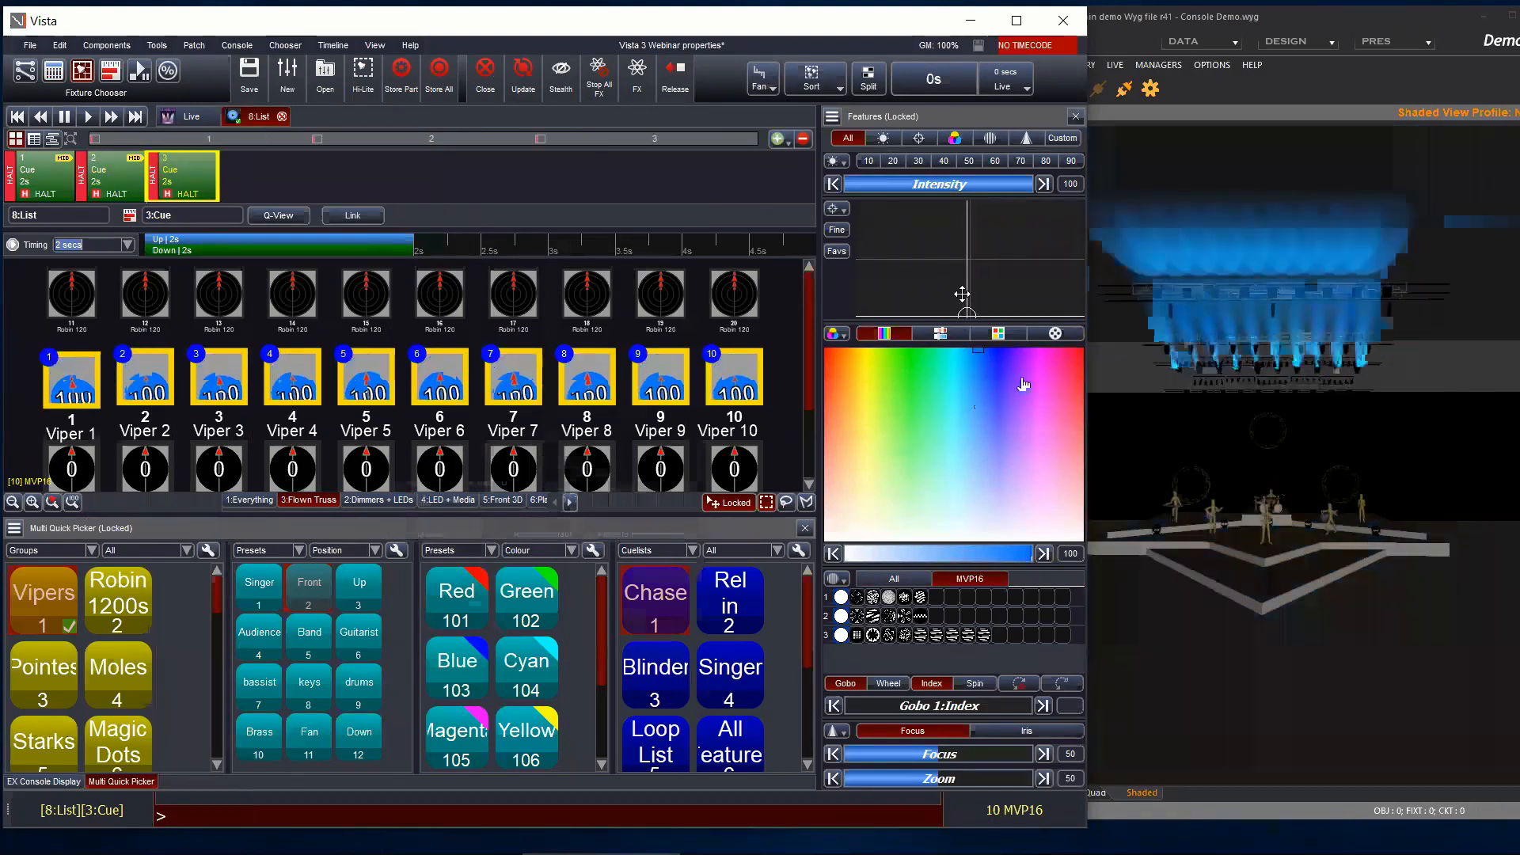
{"action": "left_click", "coordinate": [1043, 351]}
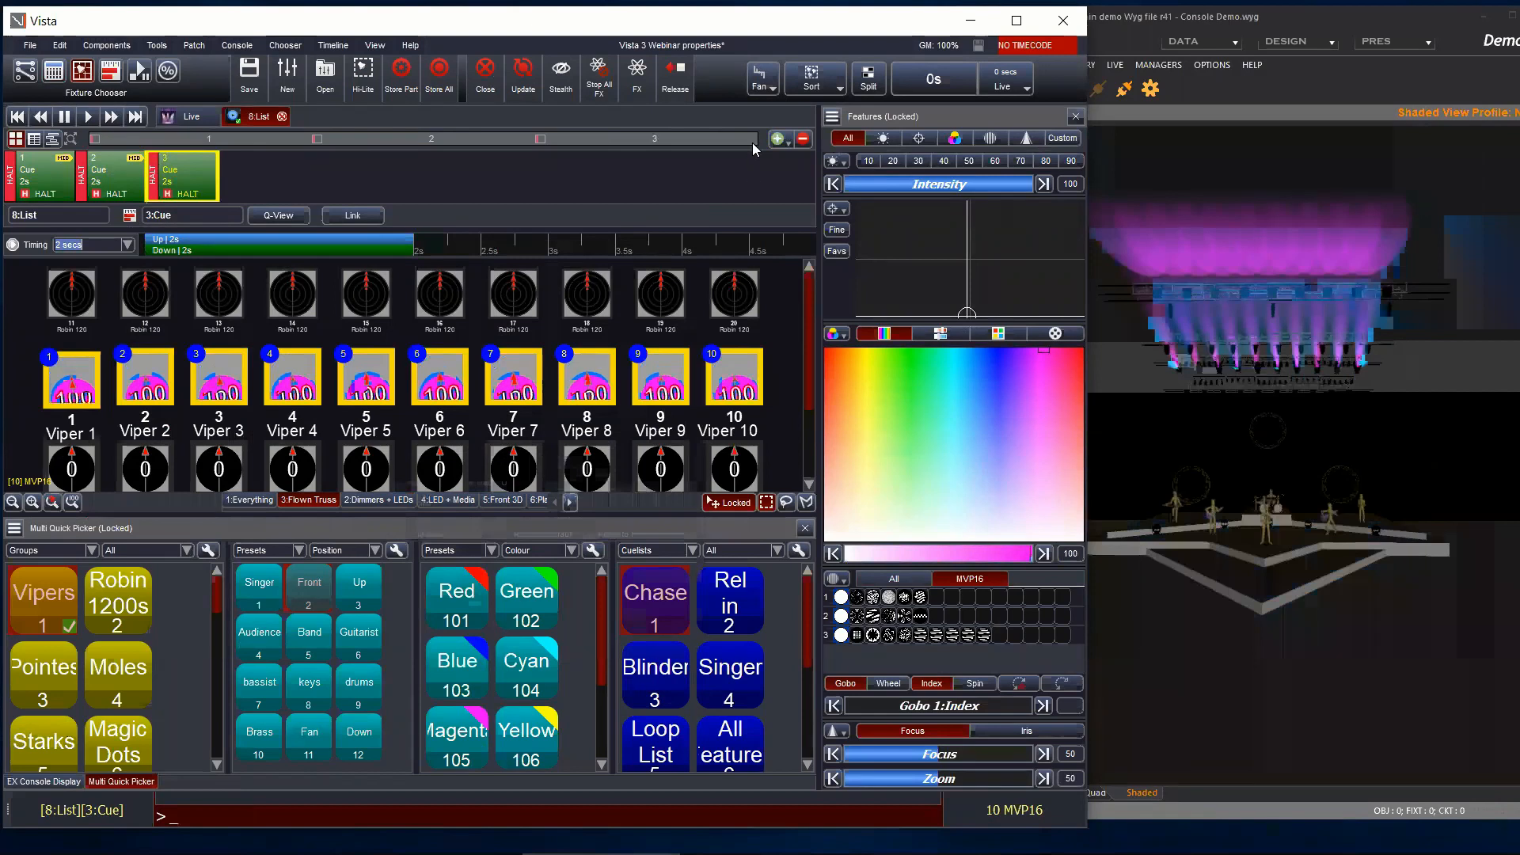
Step: Add cue 4 with the Vipers in amber and tilted back slightly past centre
{"action": "left_click", "coordinate": [776, 141]}
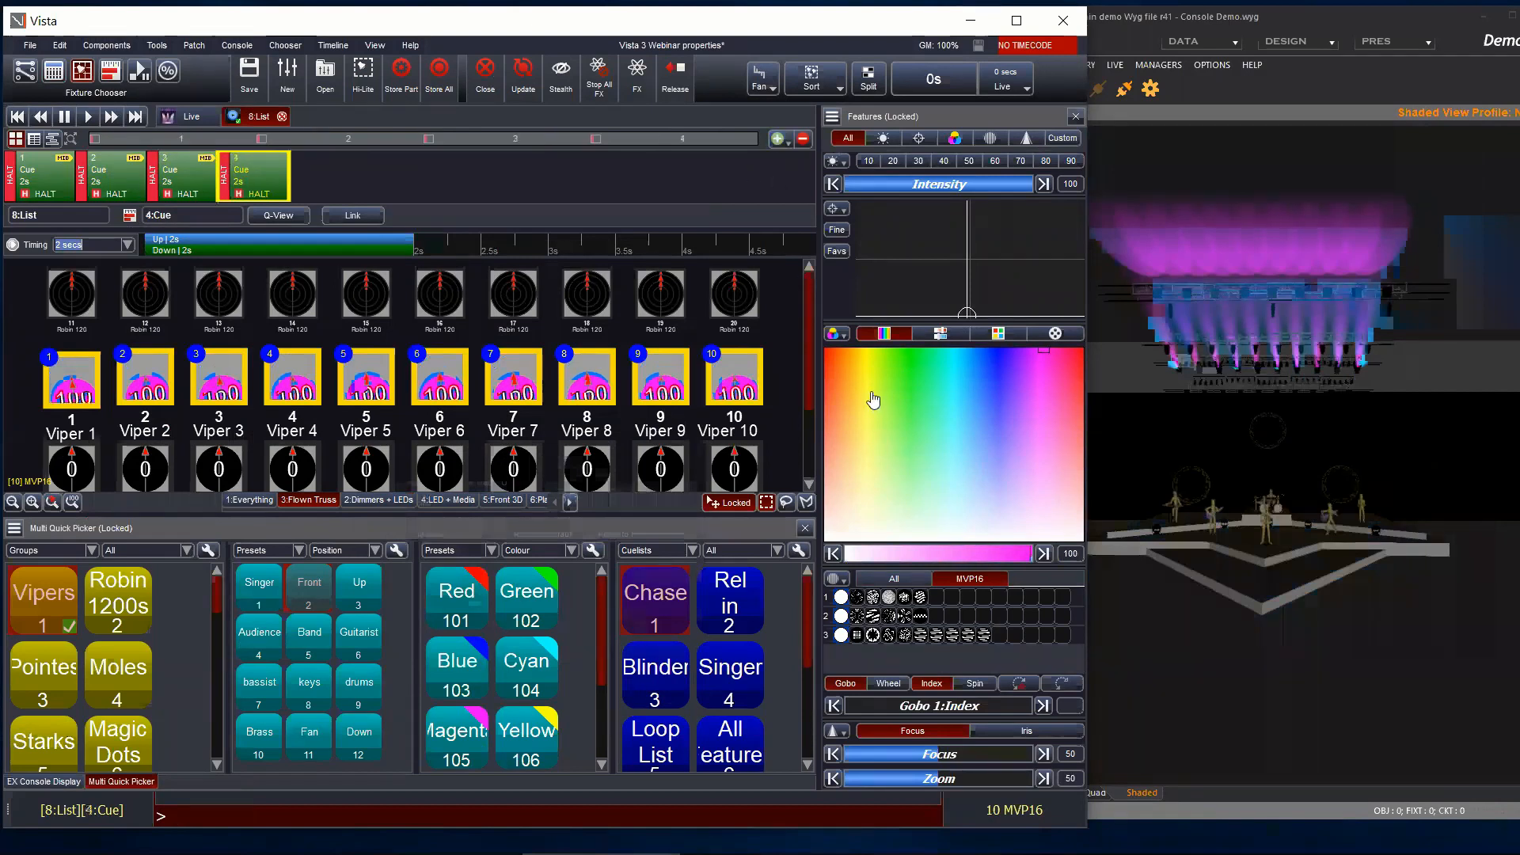
{"action": "left_click", "coordinate": [853, 349]}
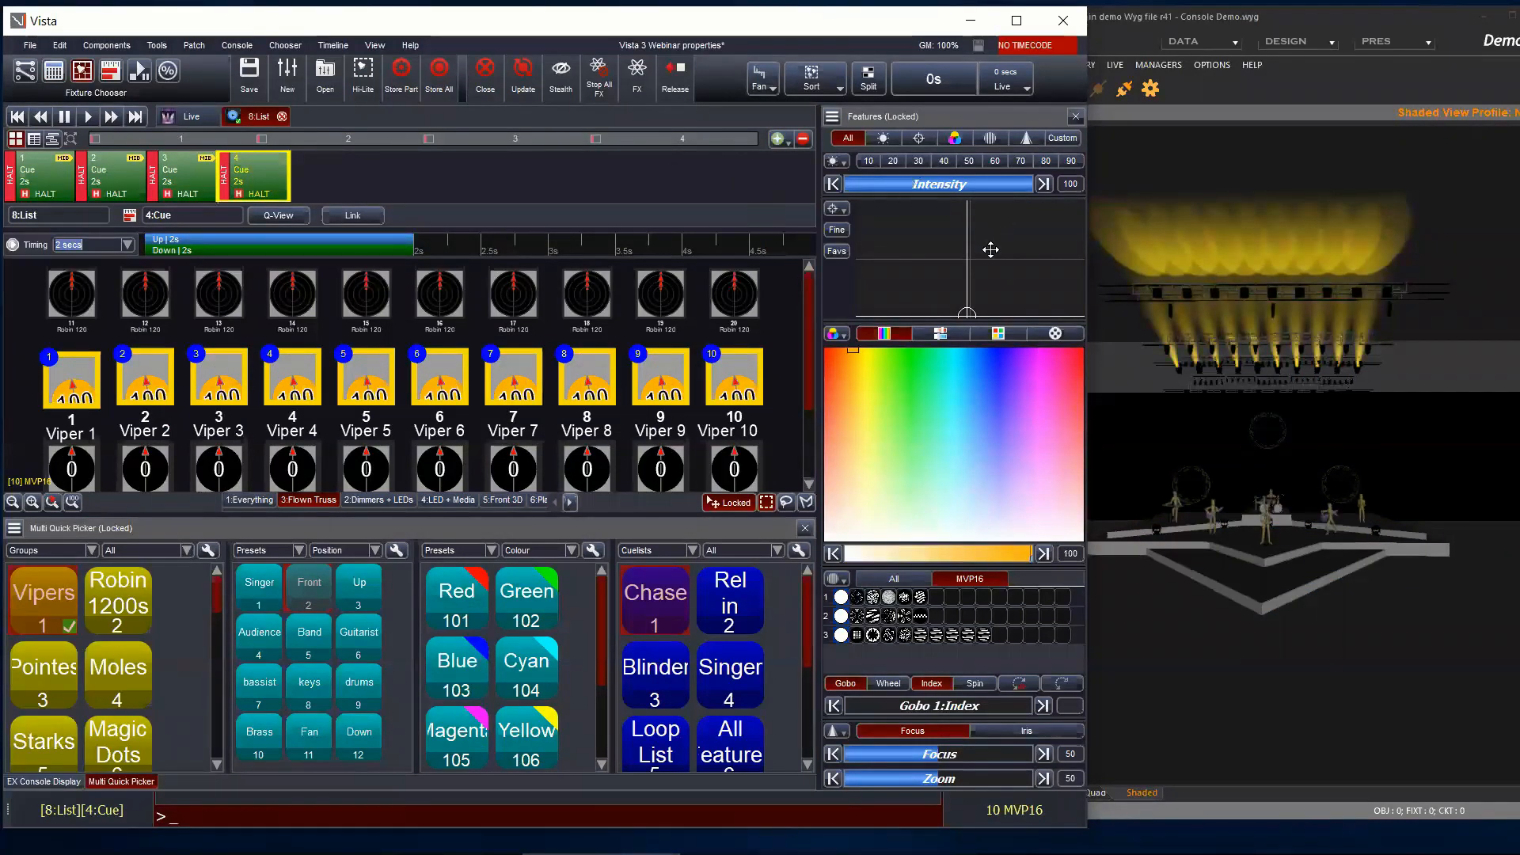
{"action": "left_click_drag", "start_coordinate": [967, 311], "coordinate": [963, 232]}
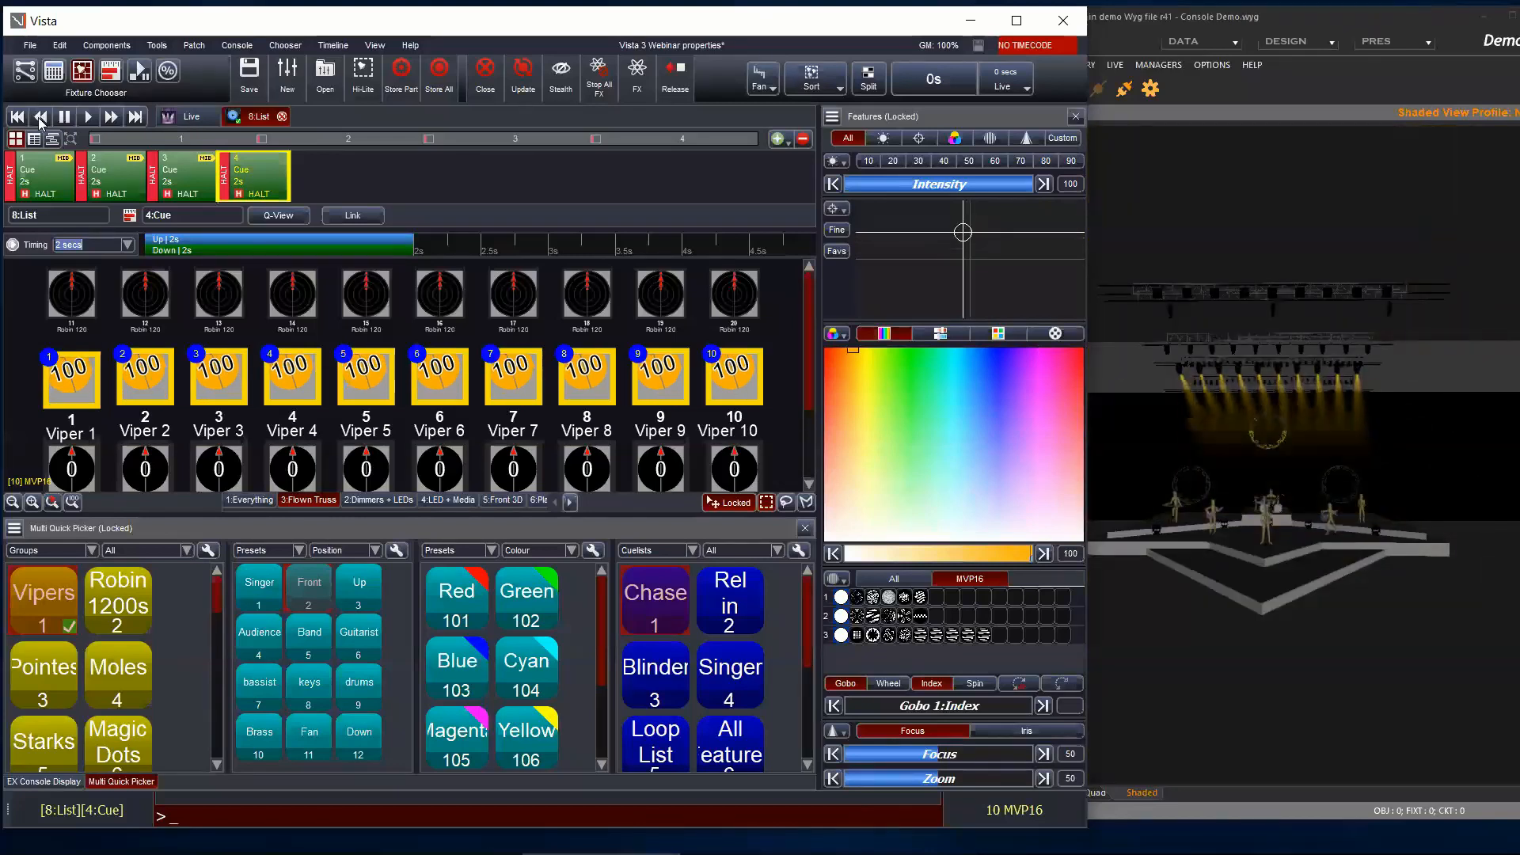
Step: Step the cuelist back to its start and play through cues 1 to 3
{"action": "left_click", "coordinate": [40, 119]}
{"action": "left_click", "coordinate": [39, 119]}
{"action": "left_click", "coordinate": [40, 119]}
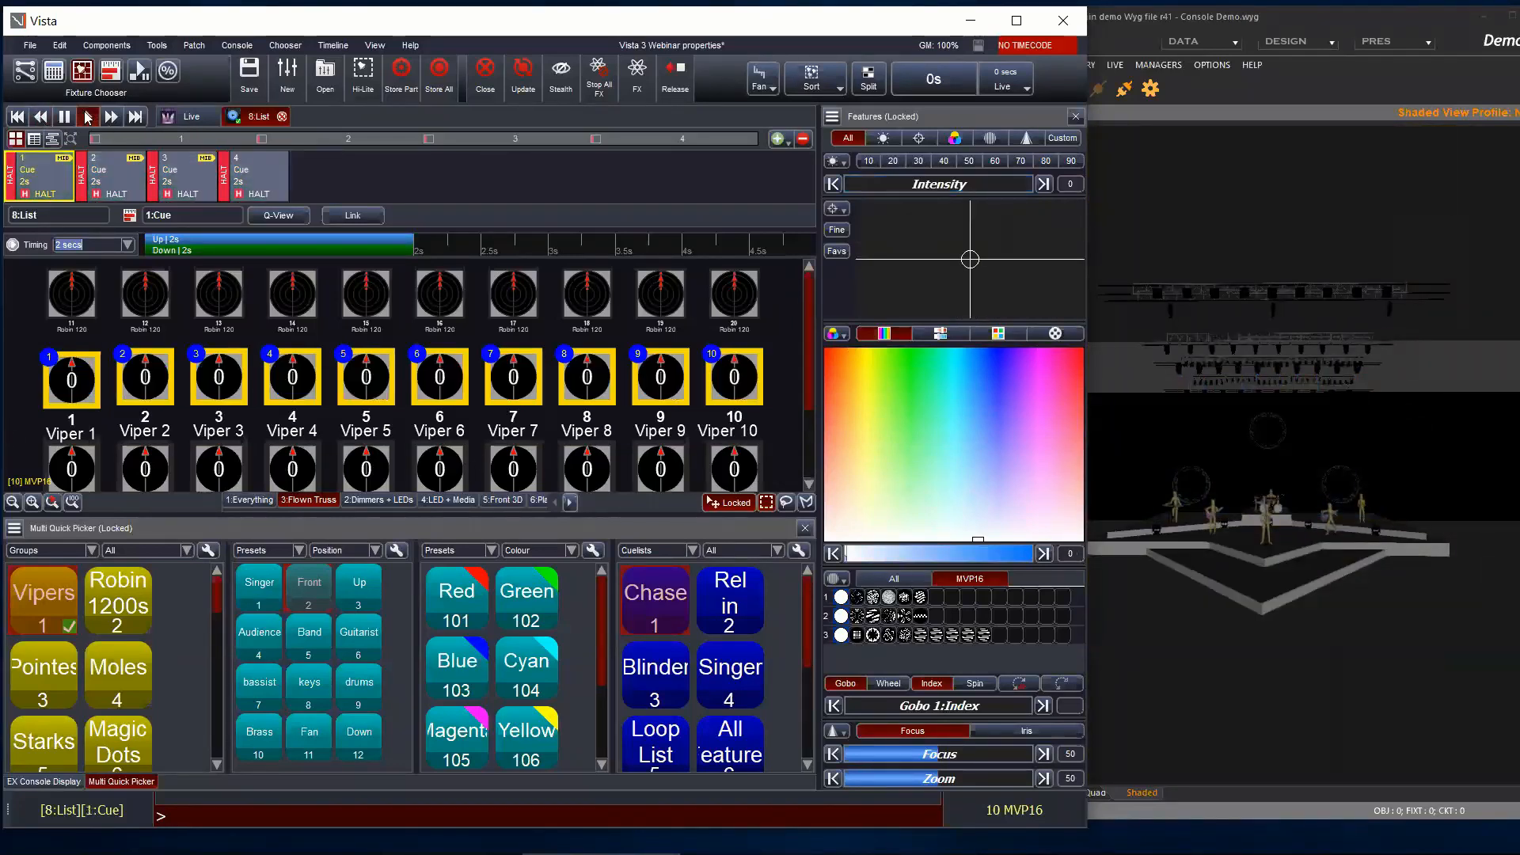
{"action": "left_click", "coordinate": [89, 118]}
{"action": "left_click", "coordinate": [89, 117]}
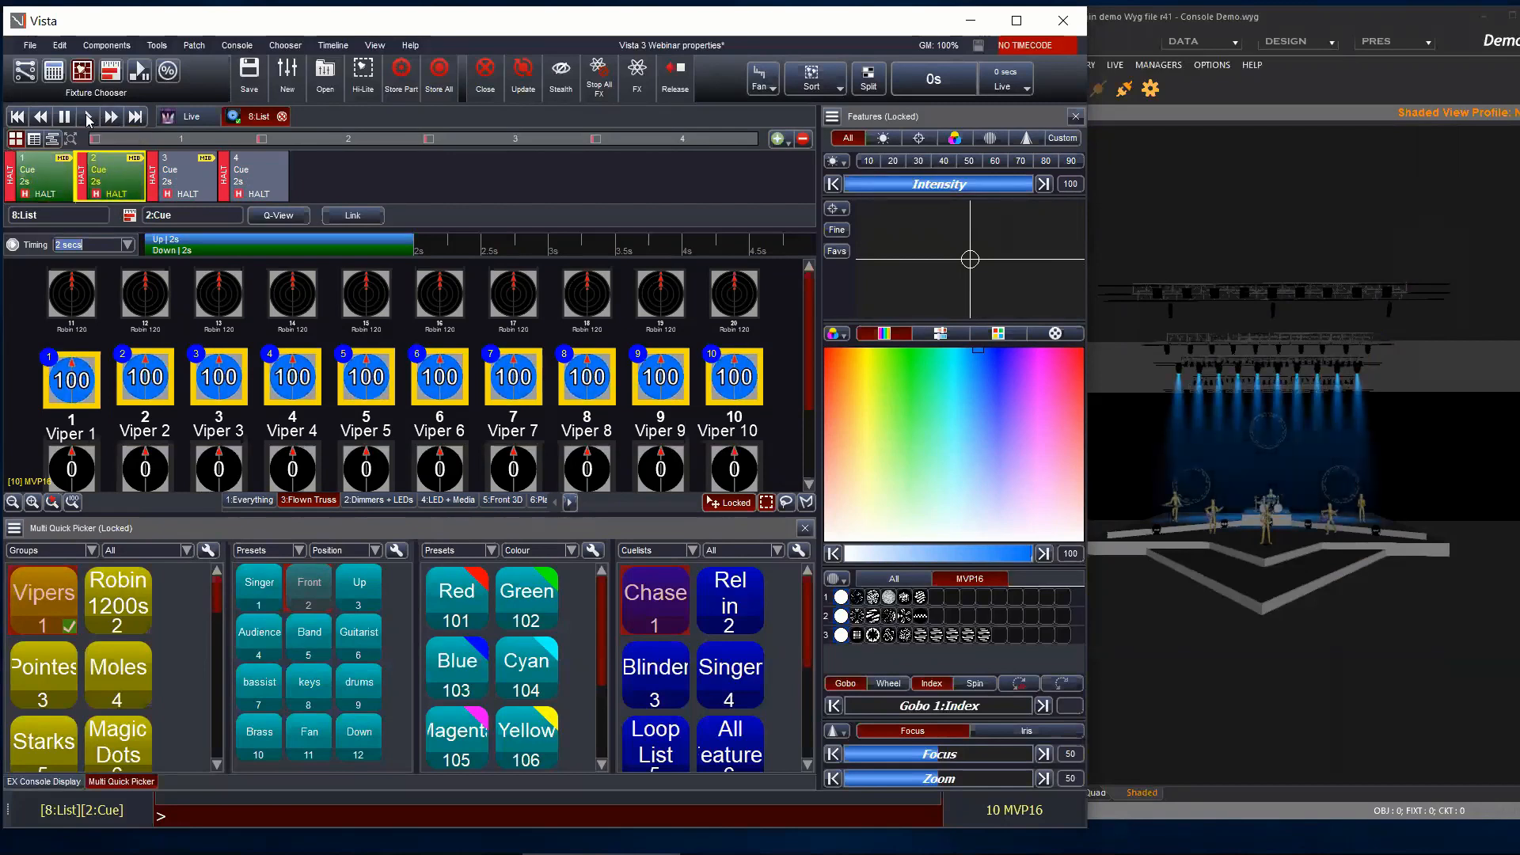
{"action": "left_click", "coordinate": [88, 117]}
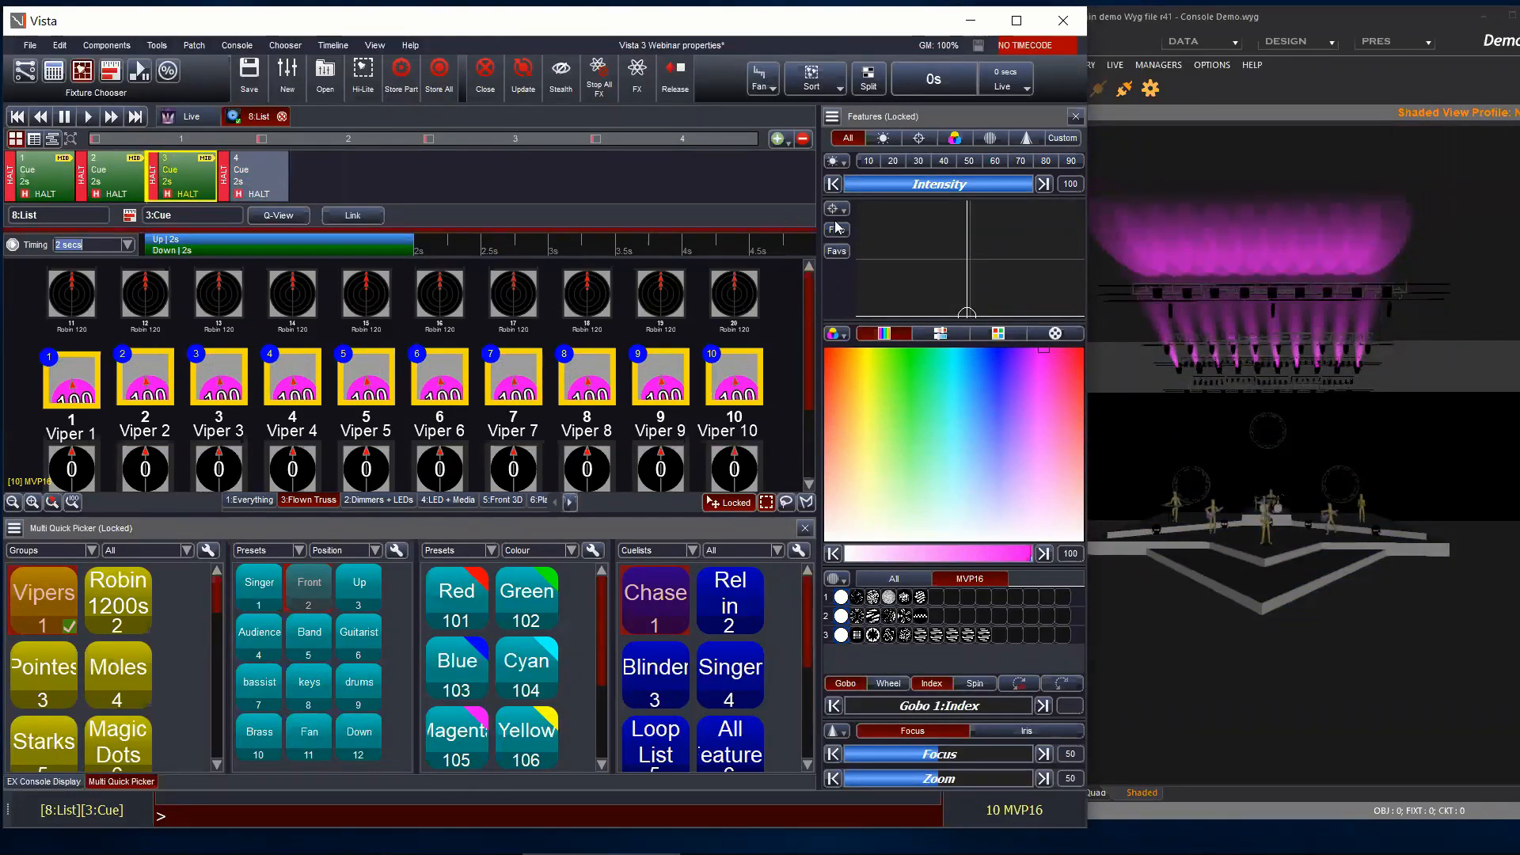
Step: Set the Vipers' intensity to 0 in cue 3 and to 100 in cue 4
{"action": "left_click", "coordinate": [833, 184]}
{"action": "left_click", "coordinate": [255, 176]}
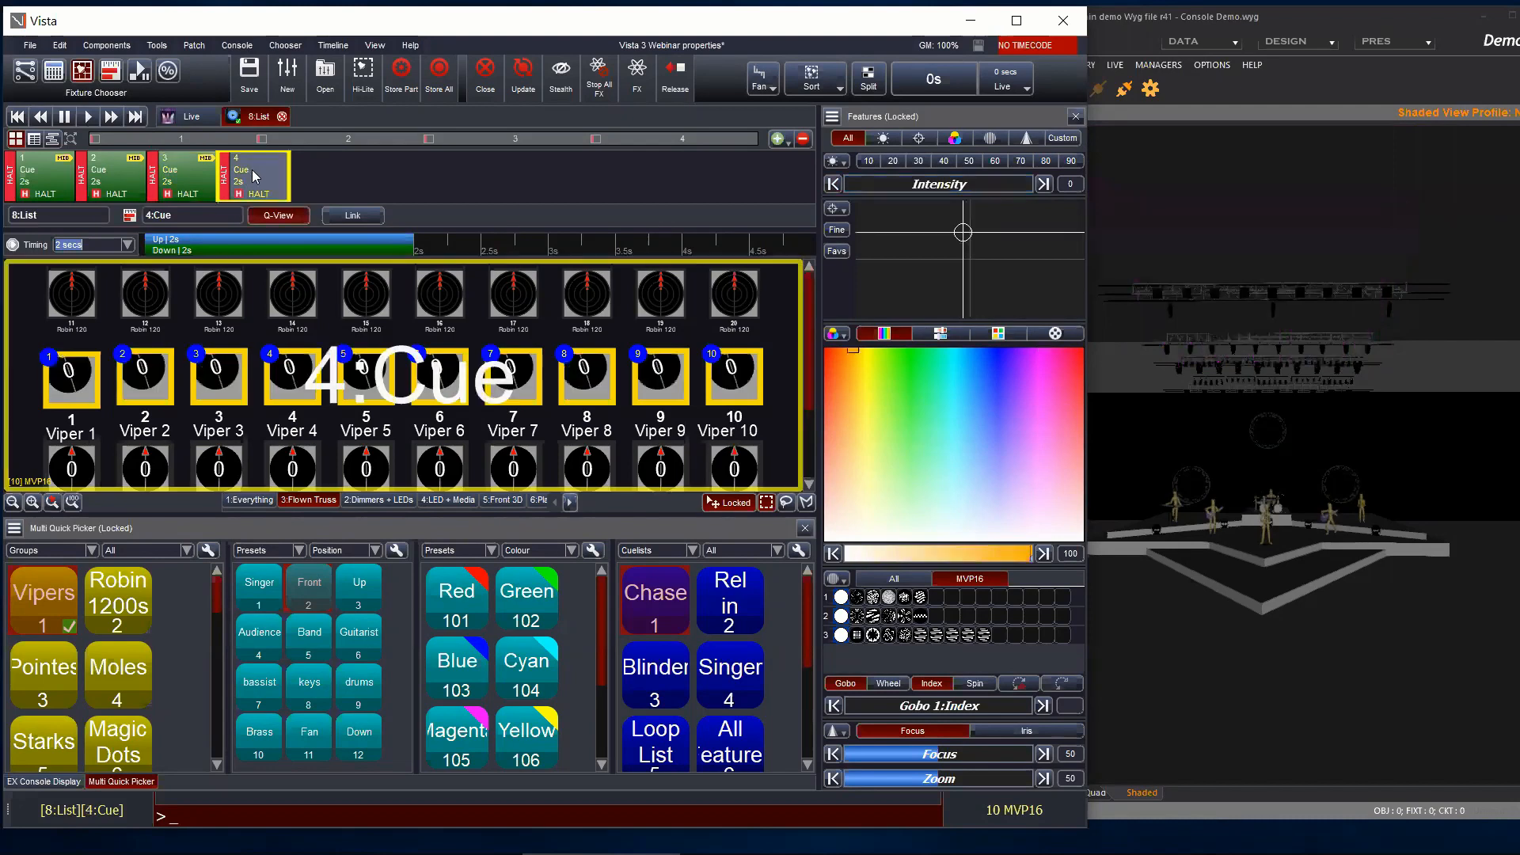
{"action": "left_click", "coordinate": [1044, 185]}
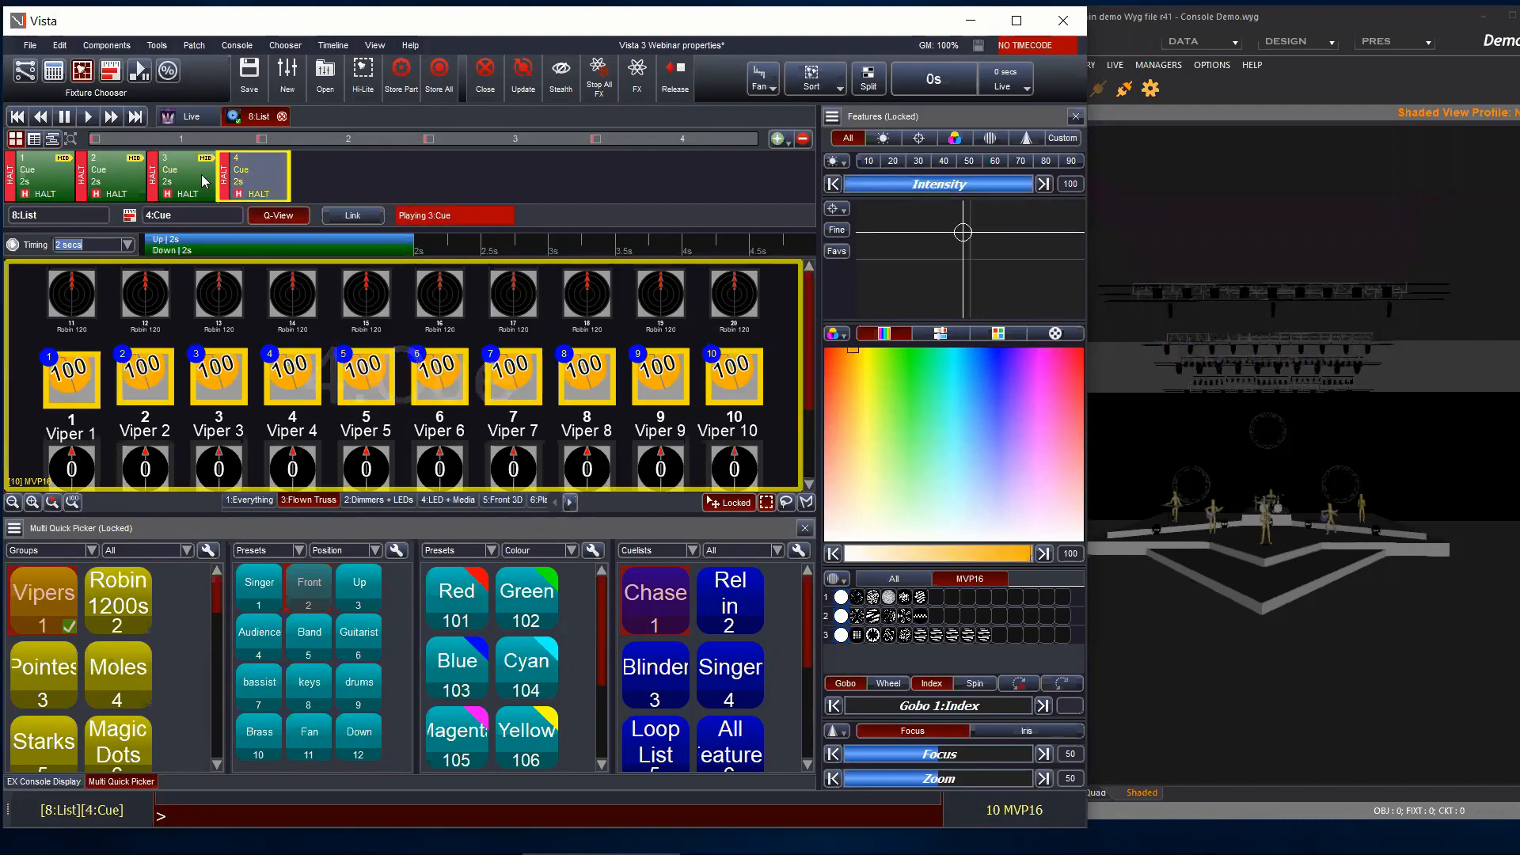
Step: Step the cuelist back to its start and play cues 1 to 4 to test Auto move in black
{"action": "left_click", "coordinate": [40, 117]}
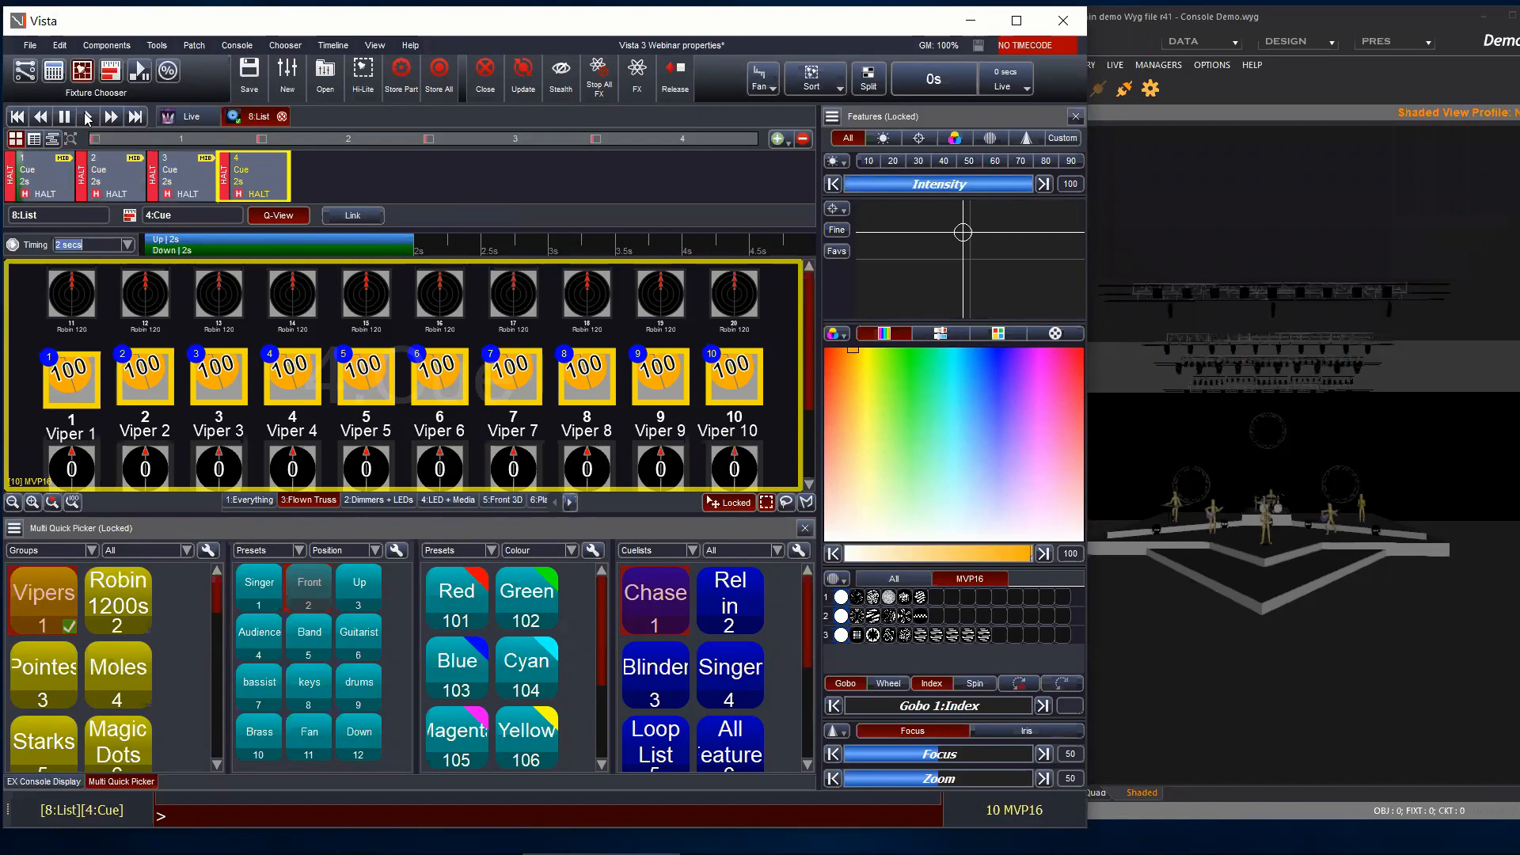
{"action": "left_click", "coordinate": [87, 117]}
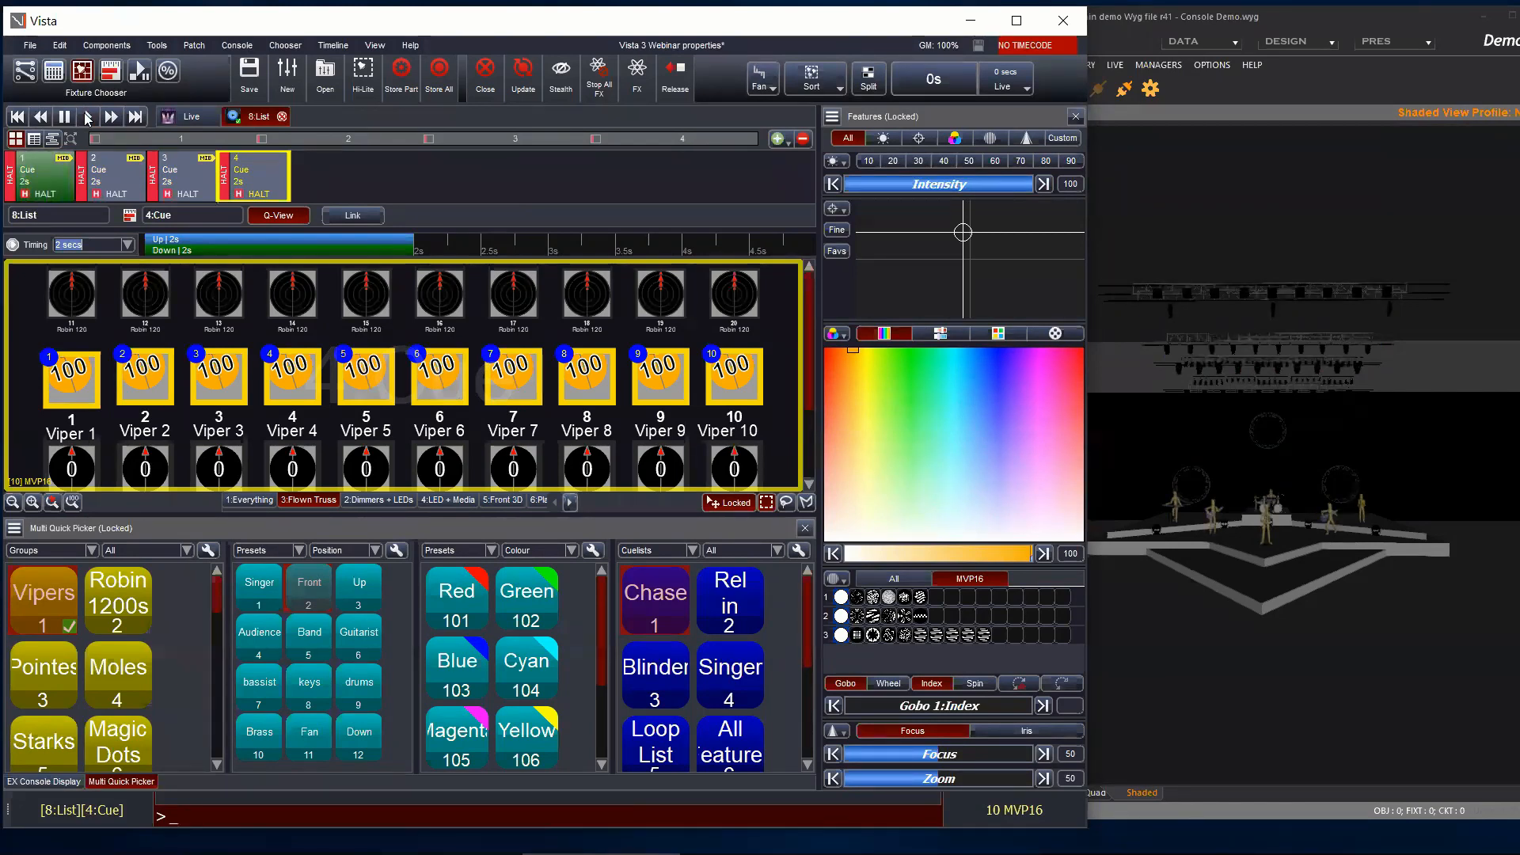
{"action": "left_click", "coordinate": [87, 117]}
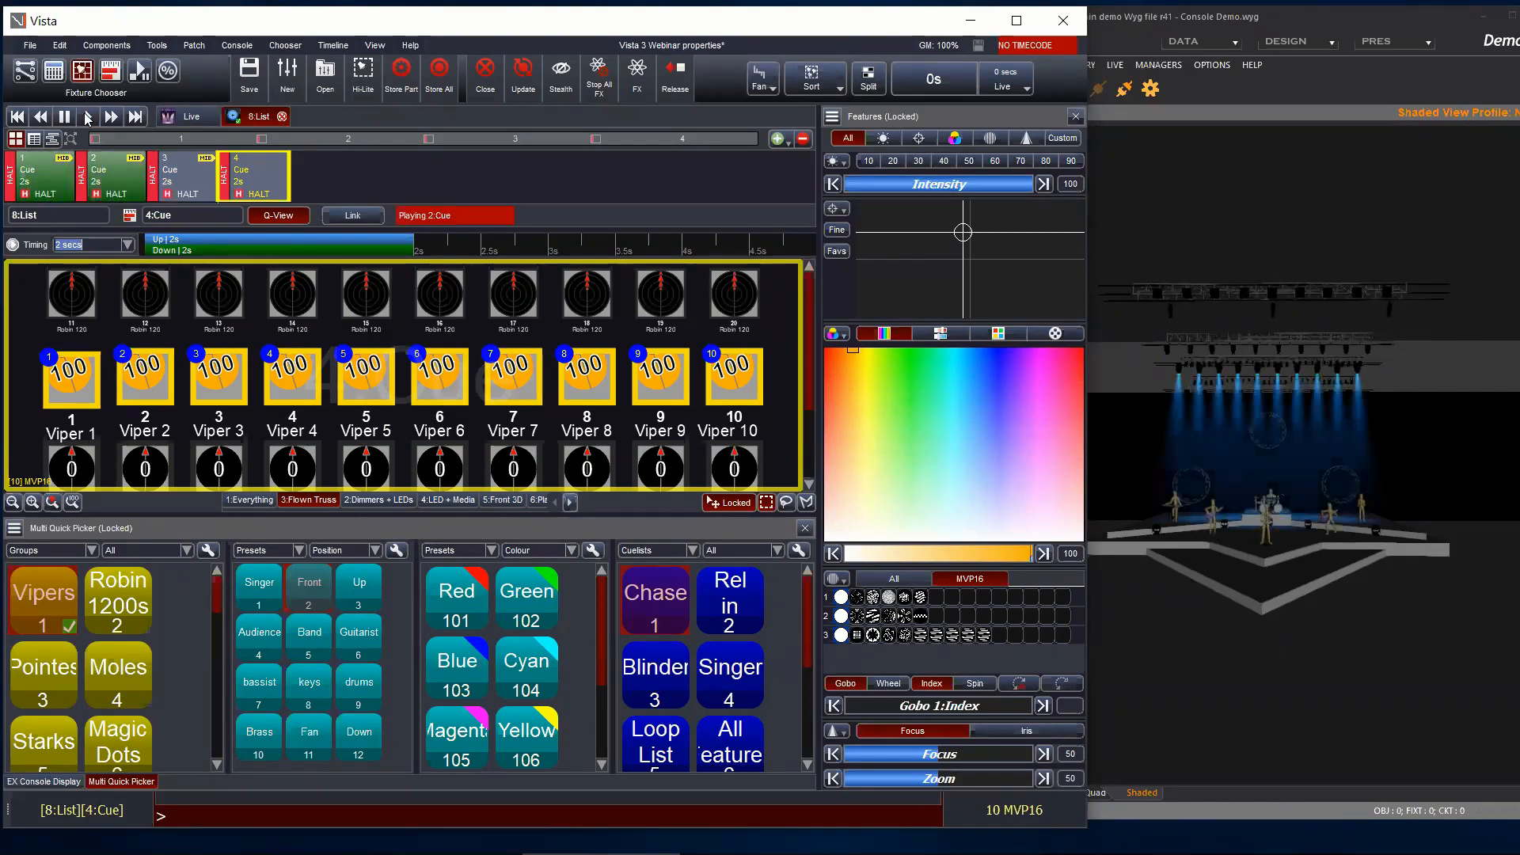
{"action": "left_click", "coordinate": [87, 118]}
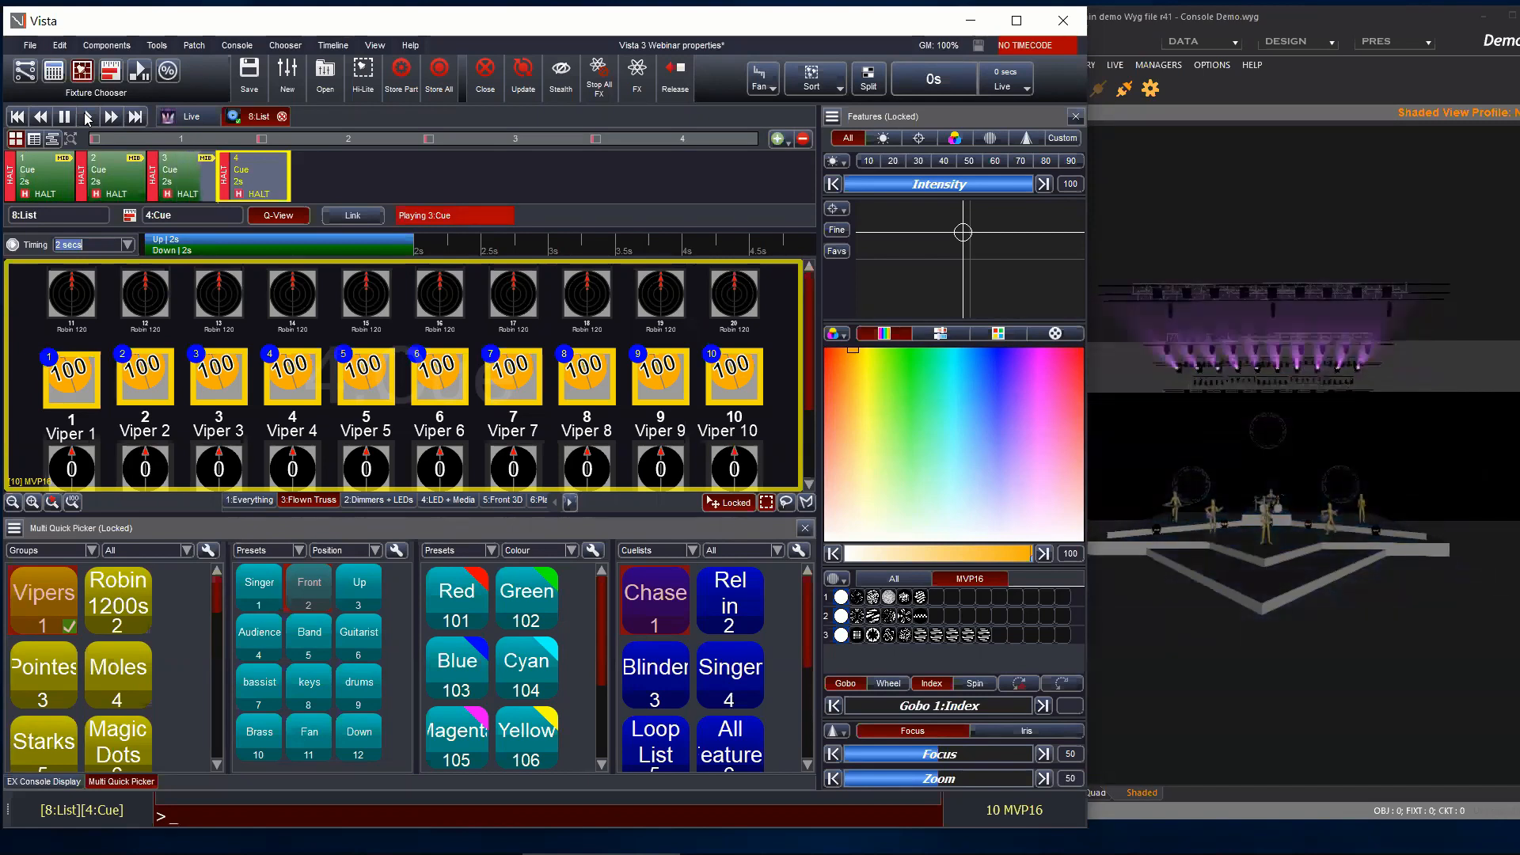
{"action": "left_click", "coordinate": [87, 117]}
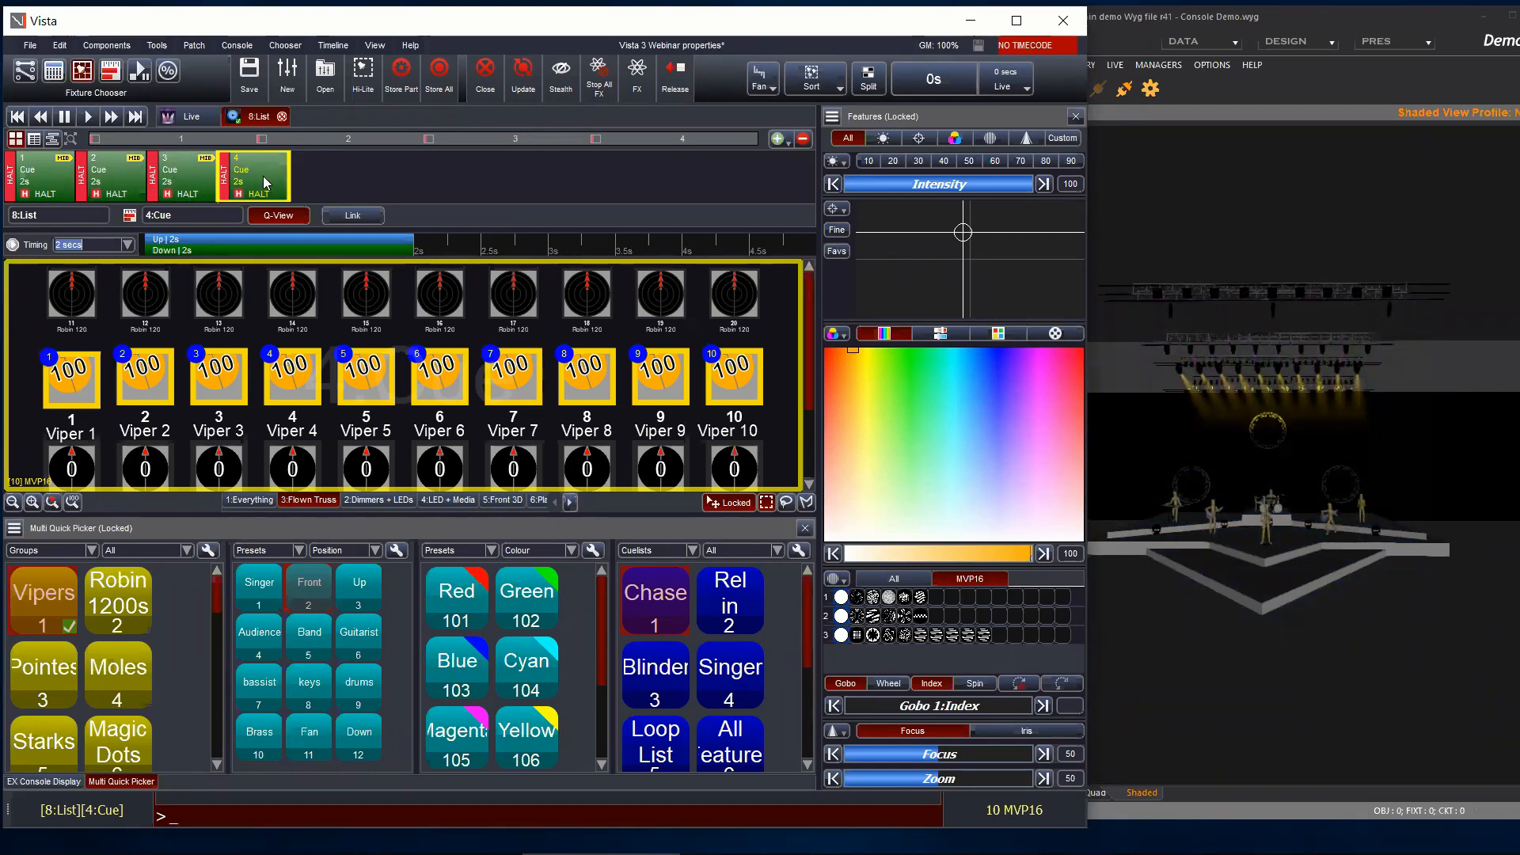
Step: Close cuelist 8, saving and releasing it, and return to the console playbacks
{"action": "left_click", "coordinate": [282, 117]}
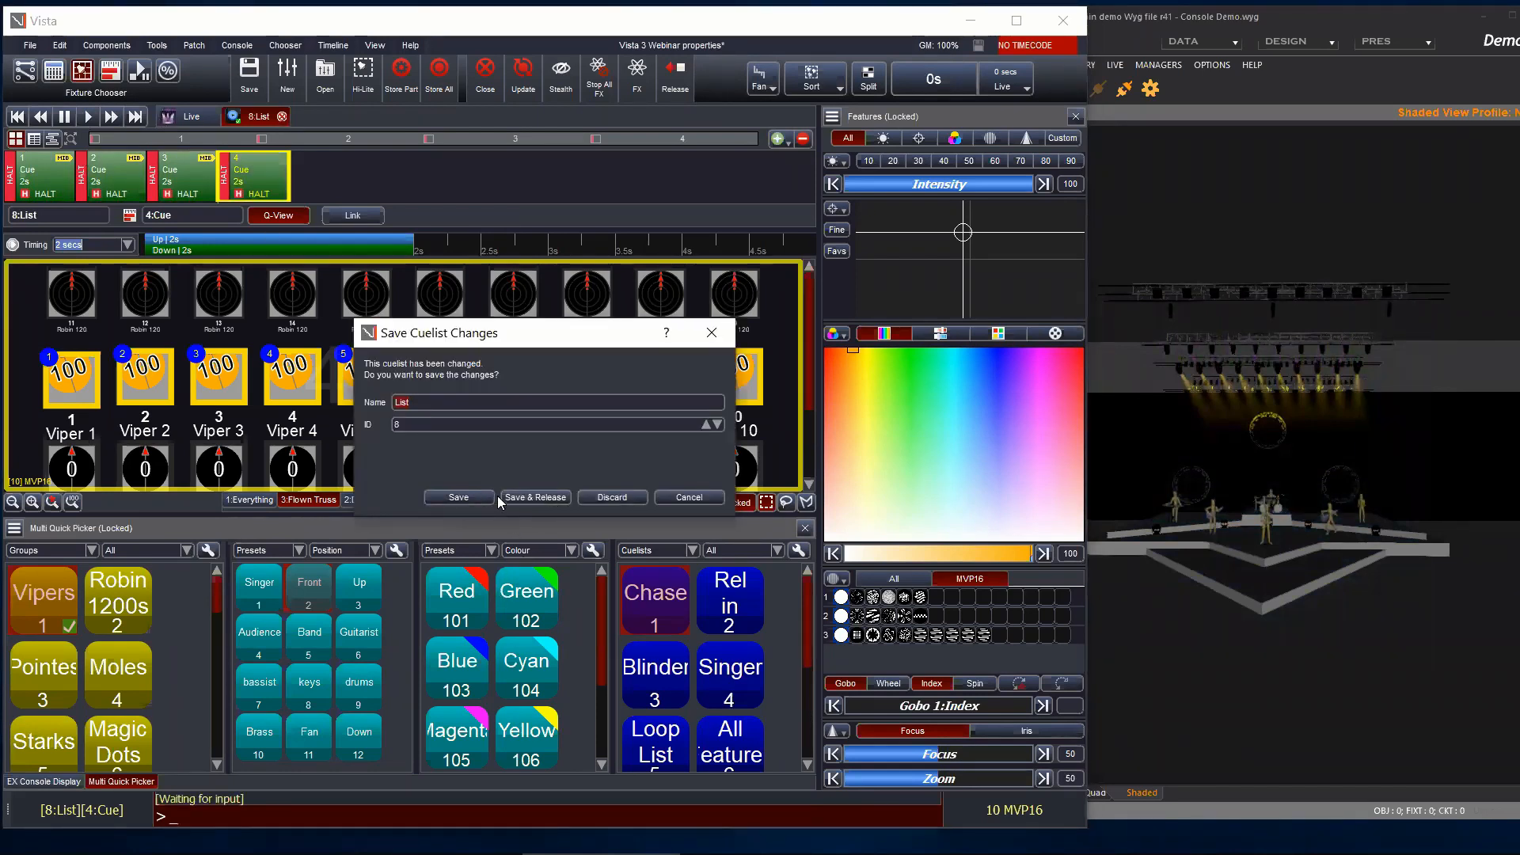
{"action": "left_click", "coordinate": [542, 497]}
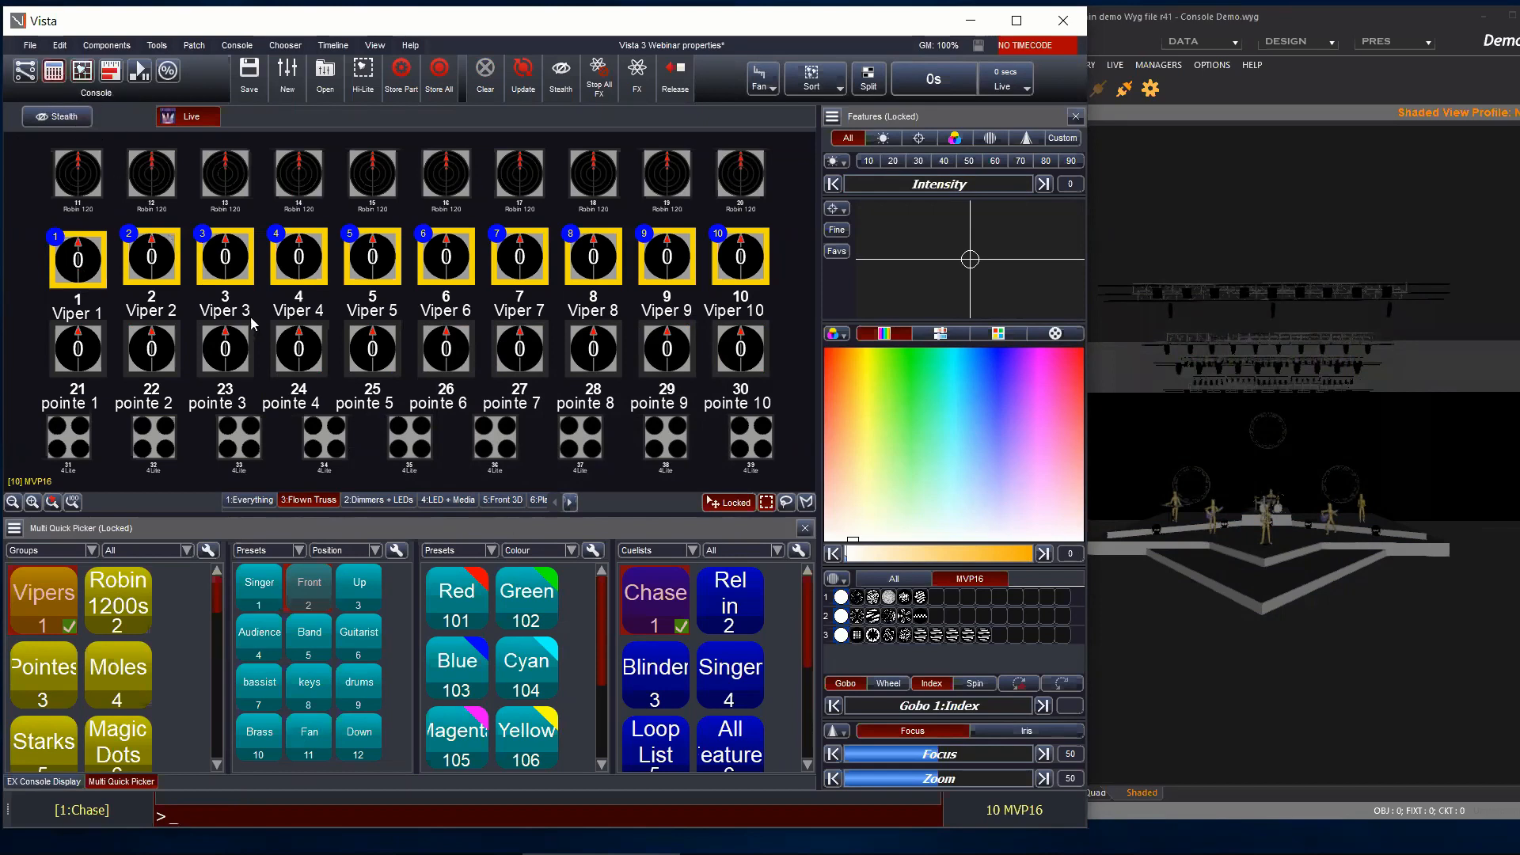
{"action": "left_click", "coordinate": [56, 73]}
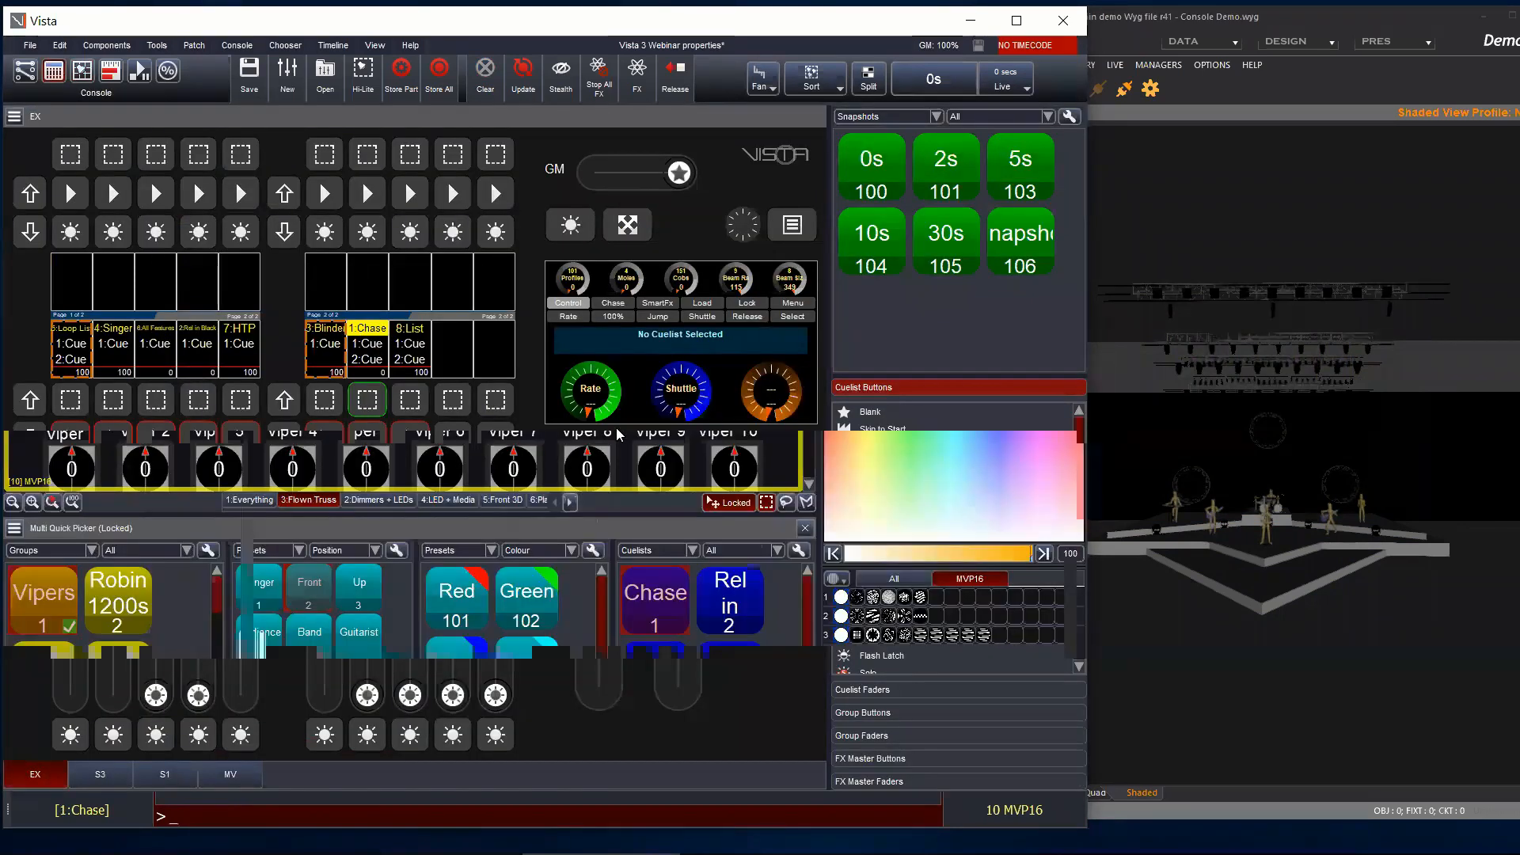
Step: Review the Auto-run on show load and Exclude from store options of cuelist 8, and close its properties without saving
{"action": "right_click", "coordinate": [418, 348]}
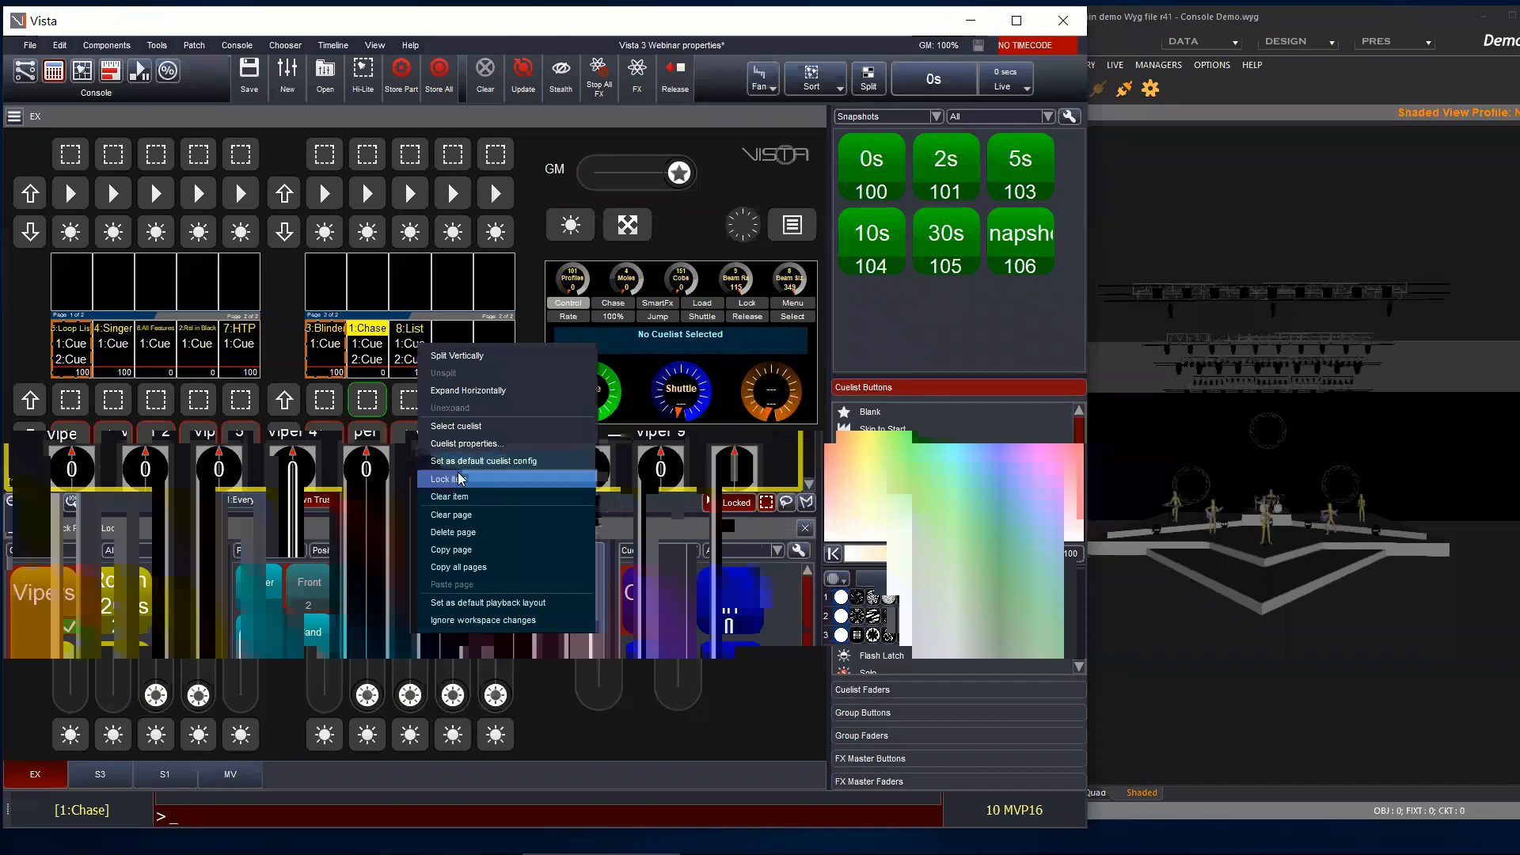
{"action": "left_click", "coordinate": [457, 445]}
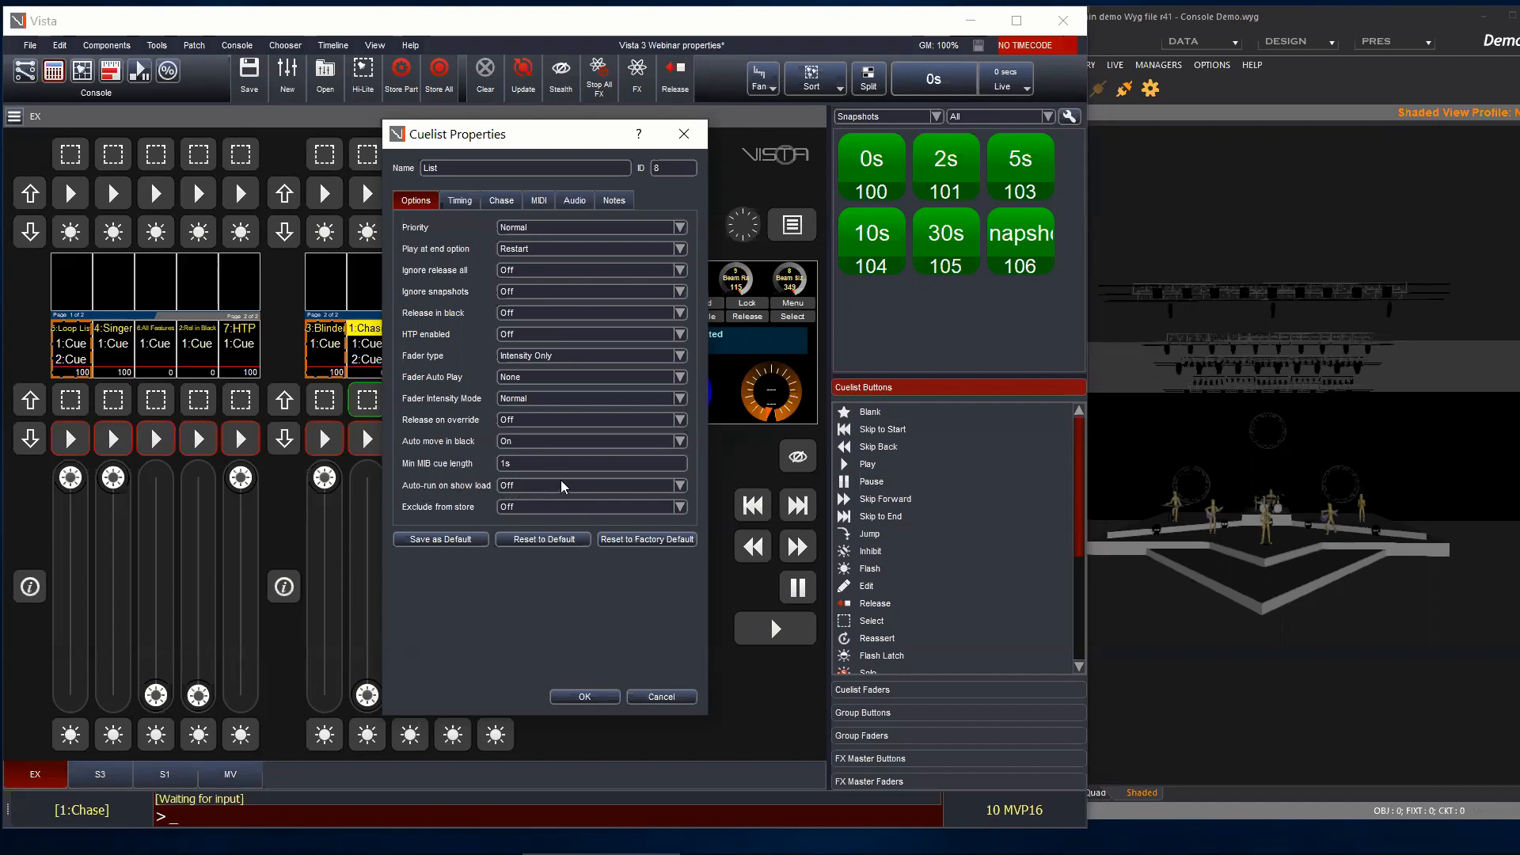
{"action": "left_click", "coordinate": [663, 493]}
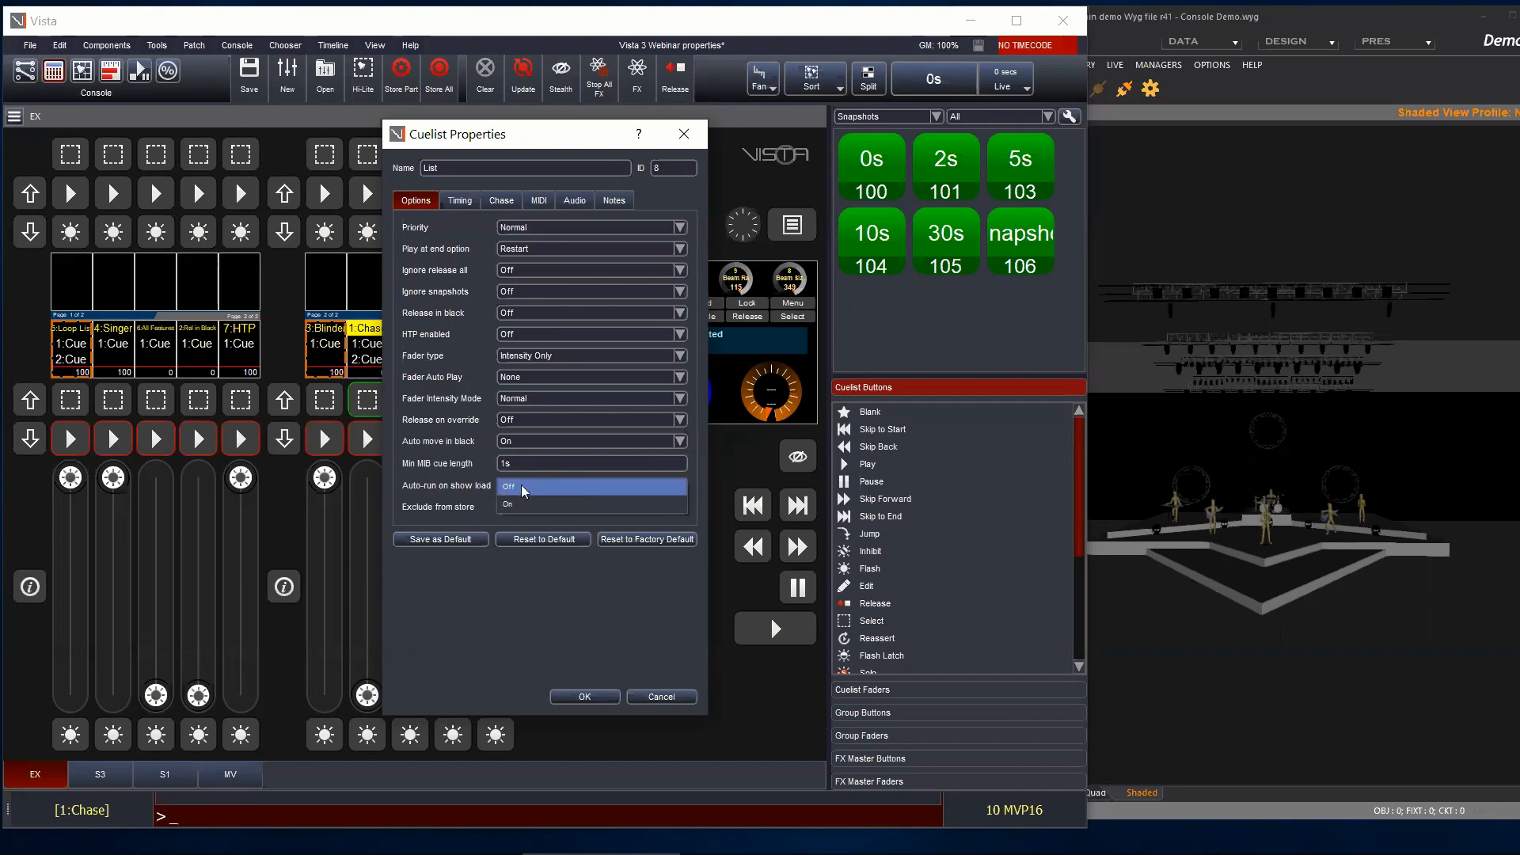
{"action": "left_click", "coordinate": [465, 516]}
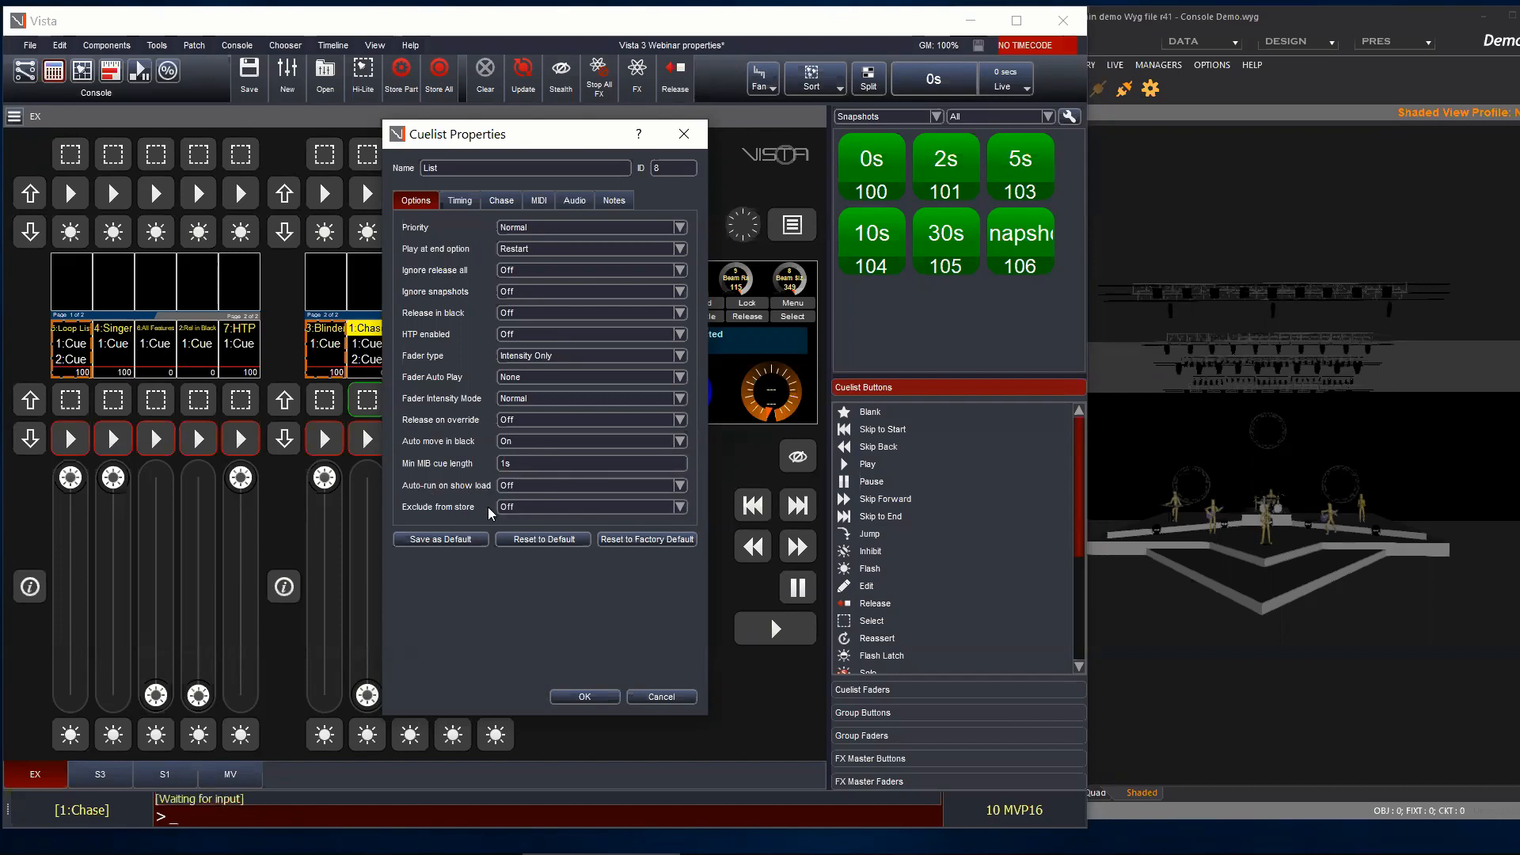
{"action": "left_click", "coordinate": [601, 508]}
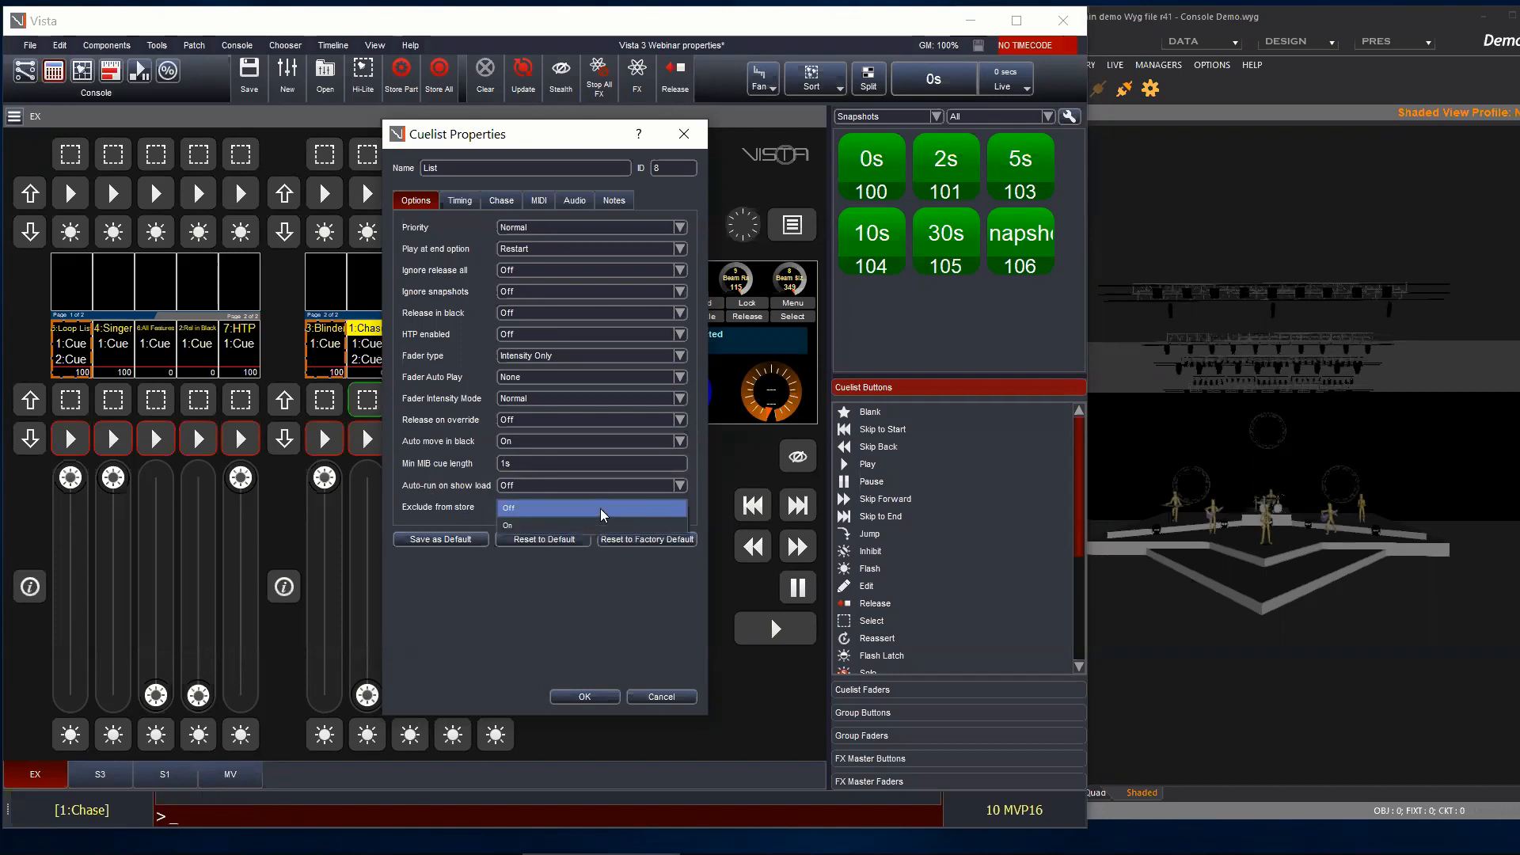
{"action": "left_click", "coordinate": [583, 505]}
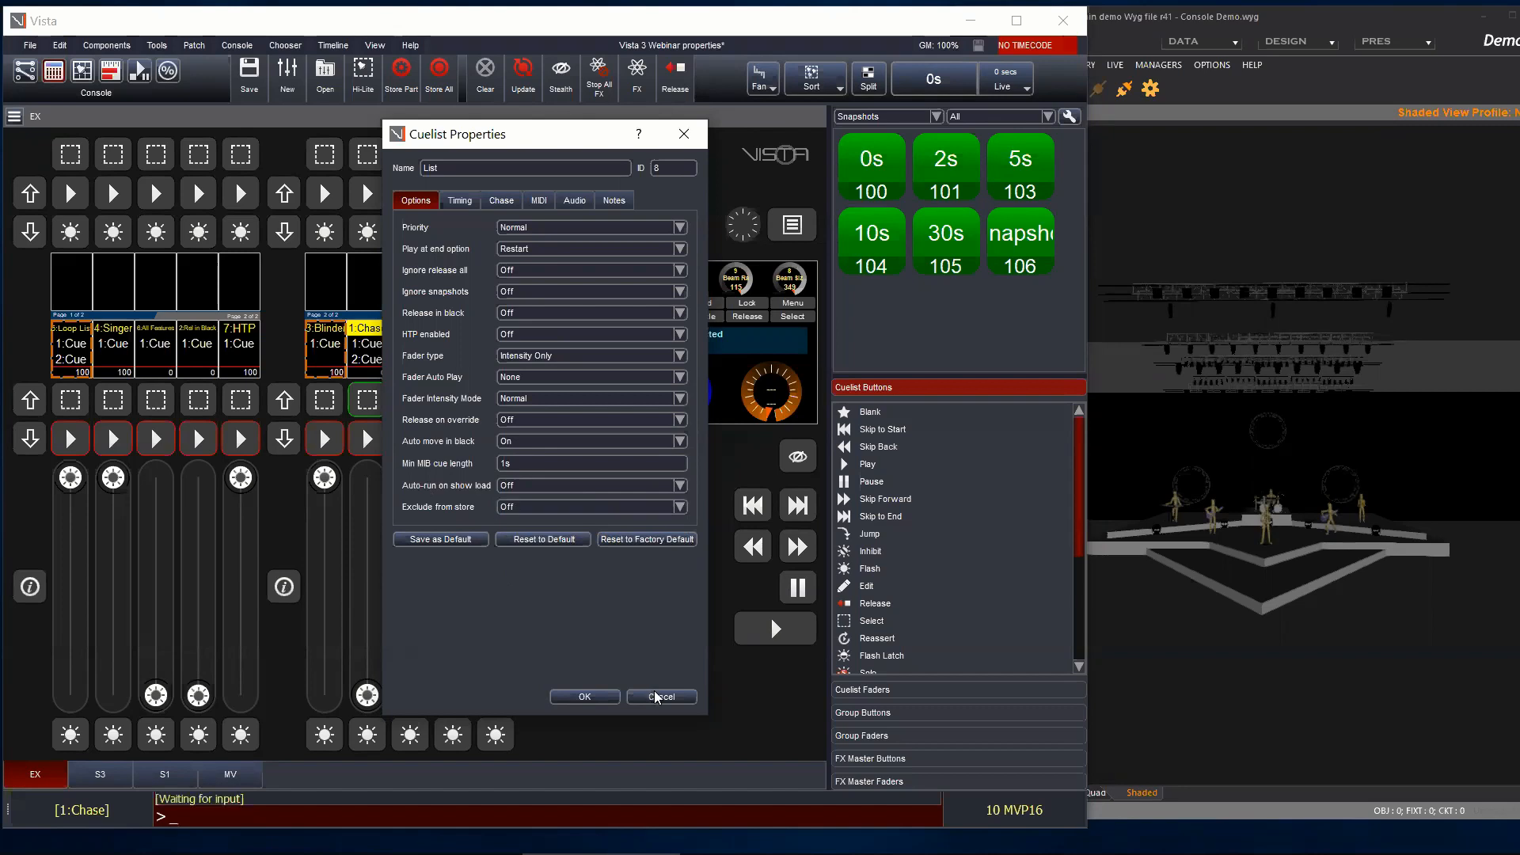
{"action": "left_click", "coordinate": [661, 697]}
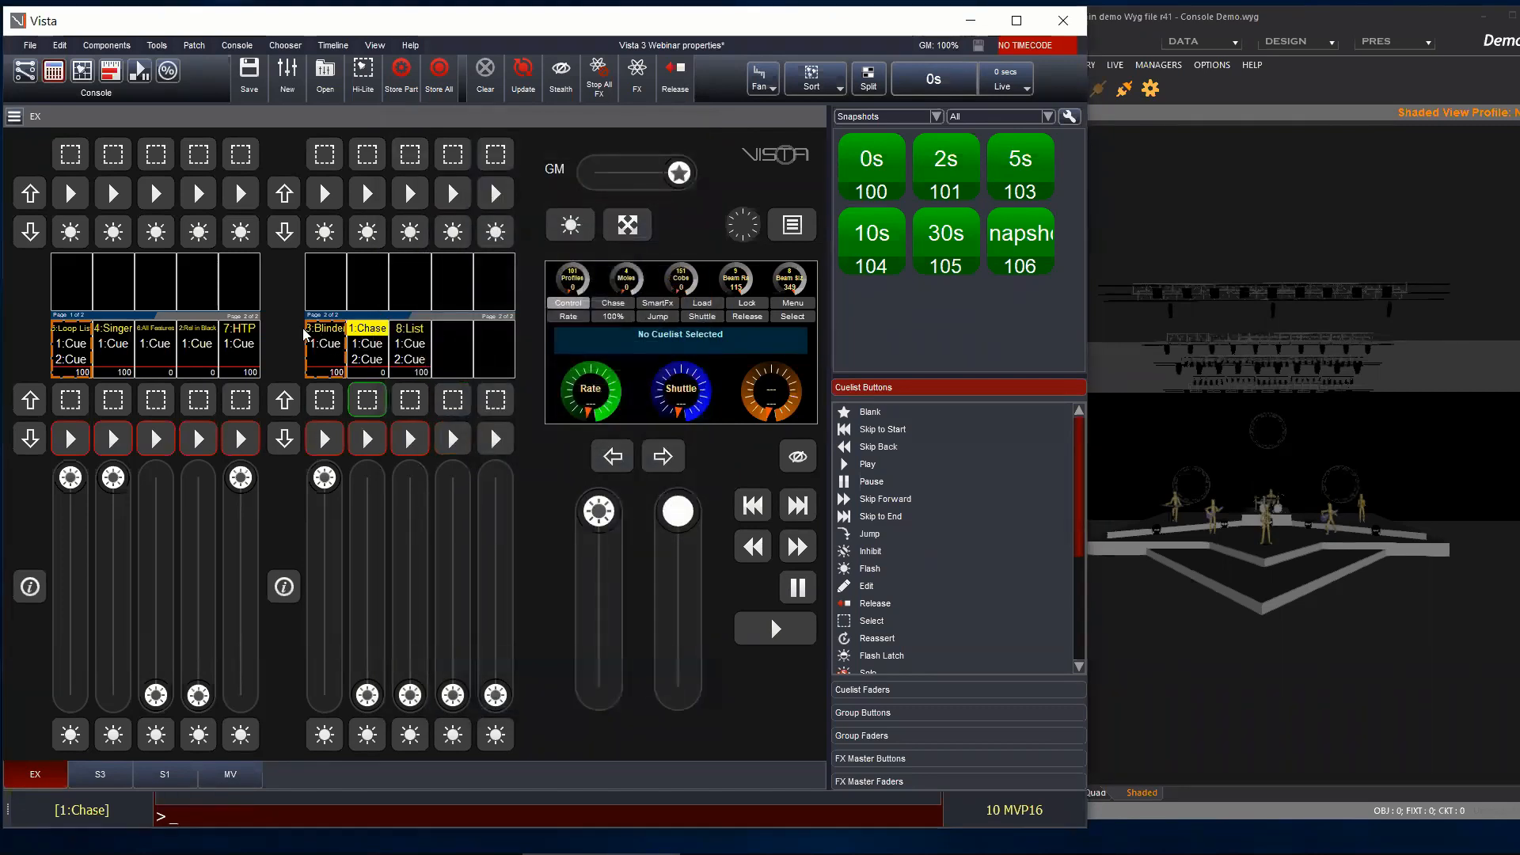
Step: Turn on Exclude from store for the Blinder cuelist and play it
{"action": "right_click", "coordinate": [326, 345]}
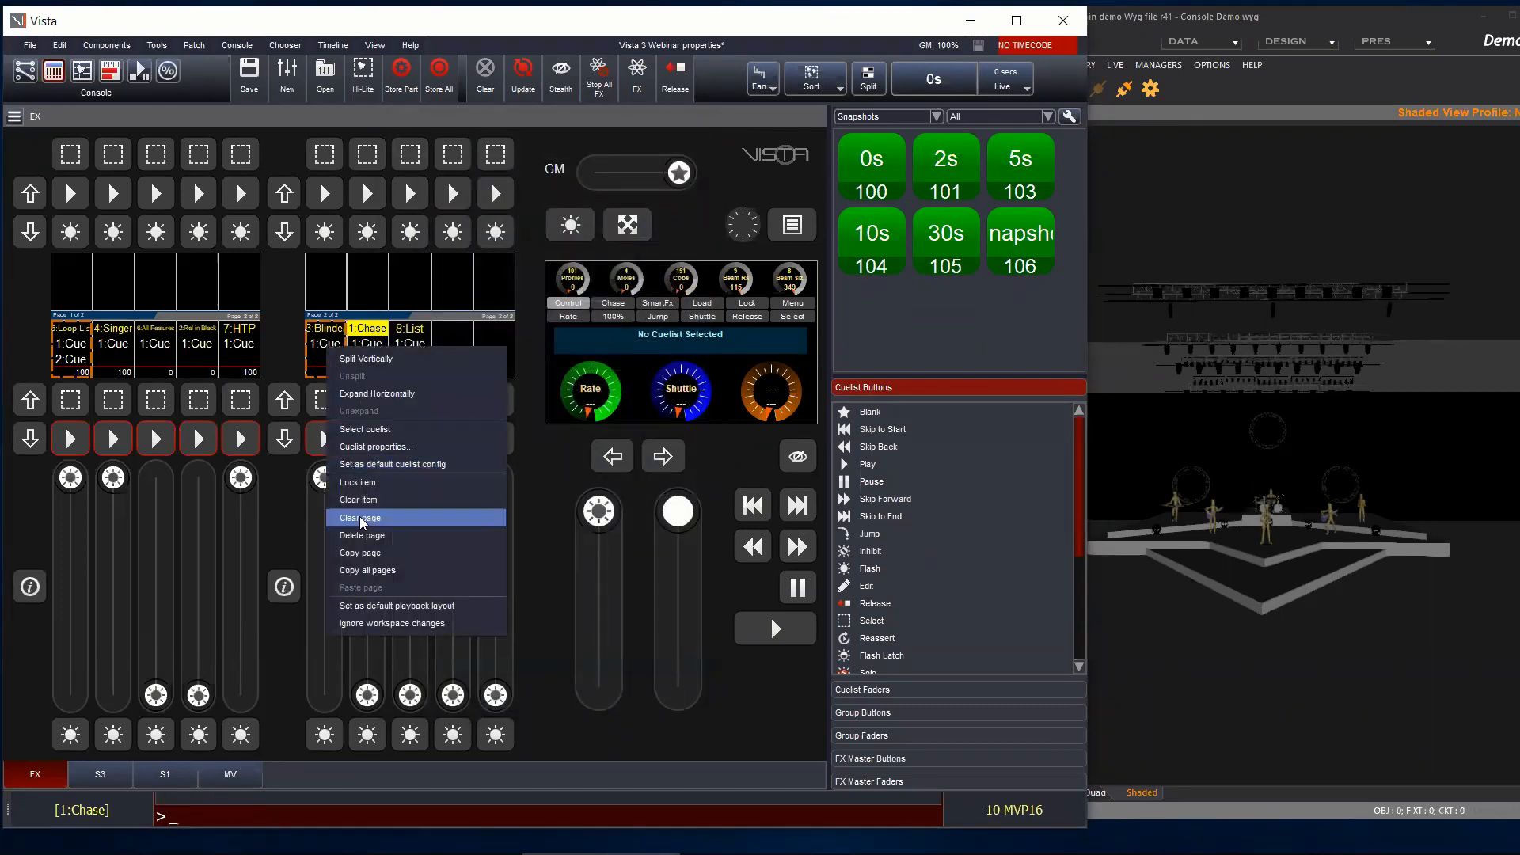
{"action": "left_click", "coordinate": [367, 447]}
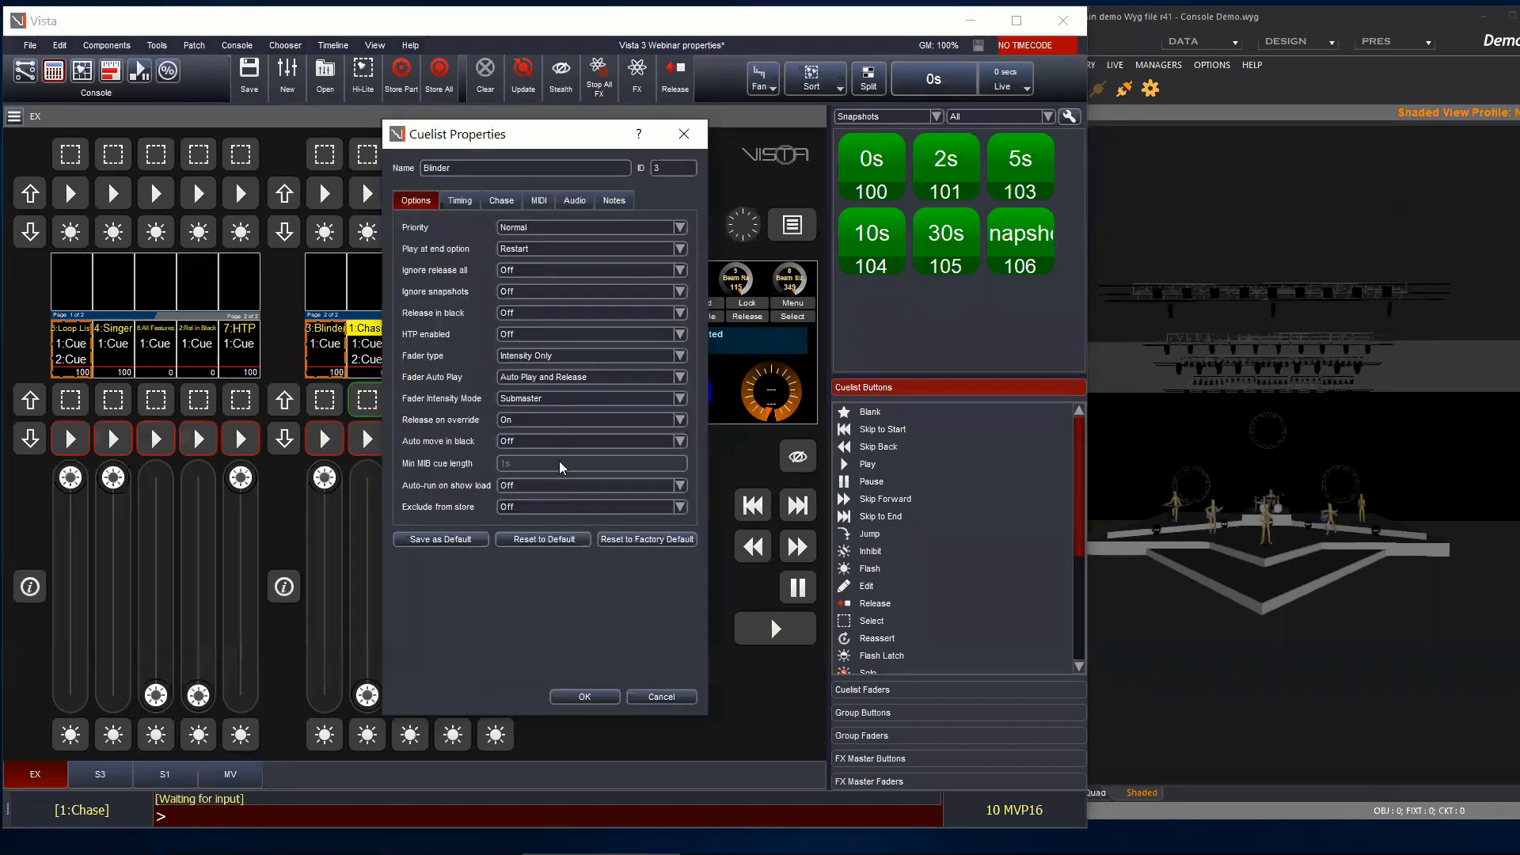
{"action": "left_click", "coordinate": [526, 505]}
{"action": "left_click", "coordinate": [524, 529]}
{"action": "left_click", "coordinate": [584, 697]}
{"action": "left_click", "coordinate": [330, 444]}
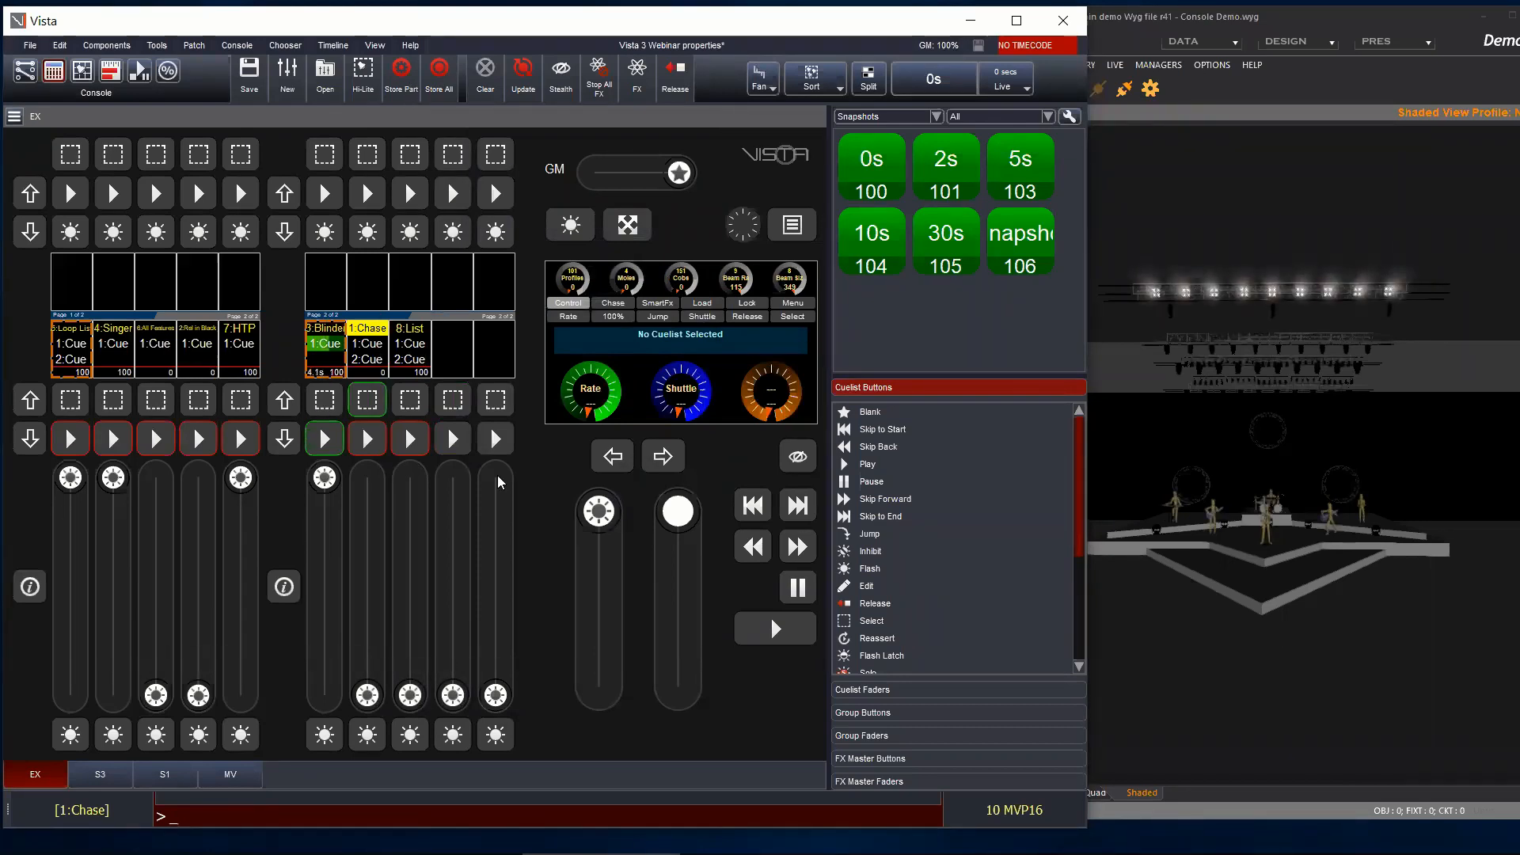
Step: Bring the selected Vipers to 100 intensity in the Live editor, and view the partial store options without storing anything
{"action": "left_click", "coordinate": [82, 71]}
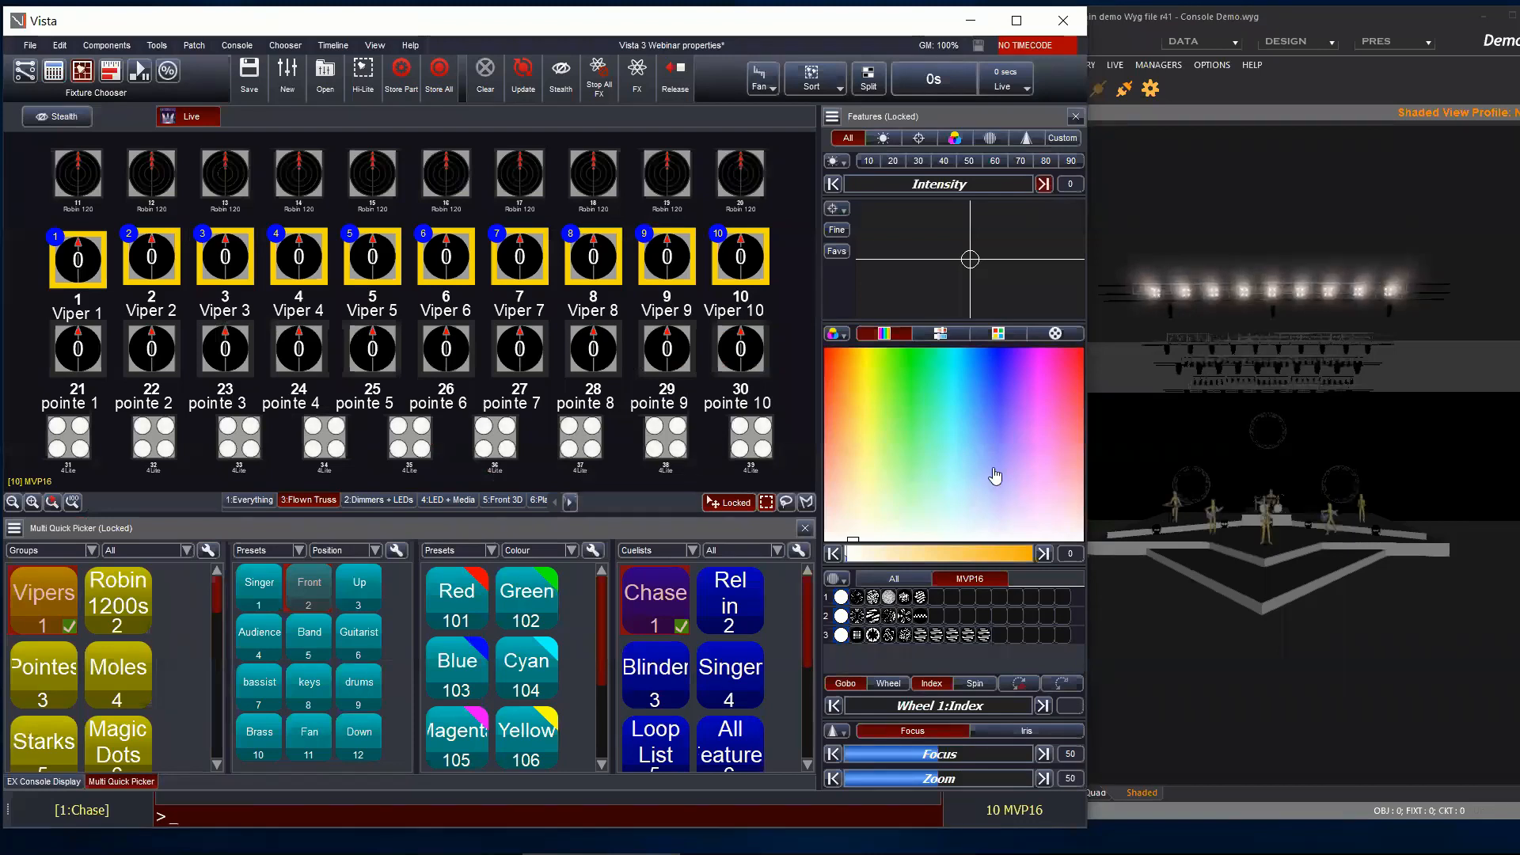
{"action": "left_click", "coordinate": [1044, 184]}
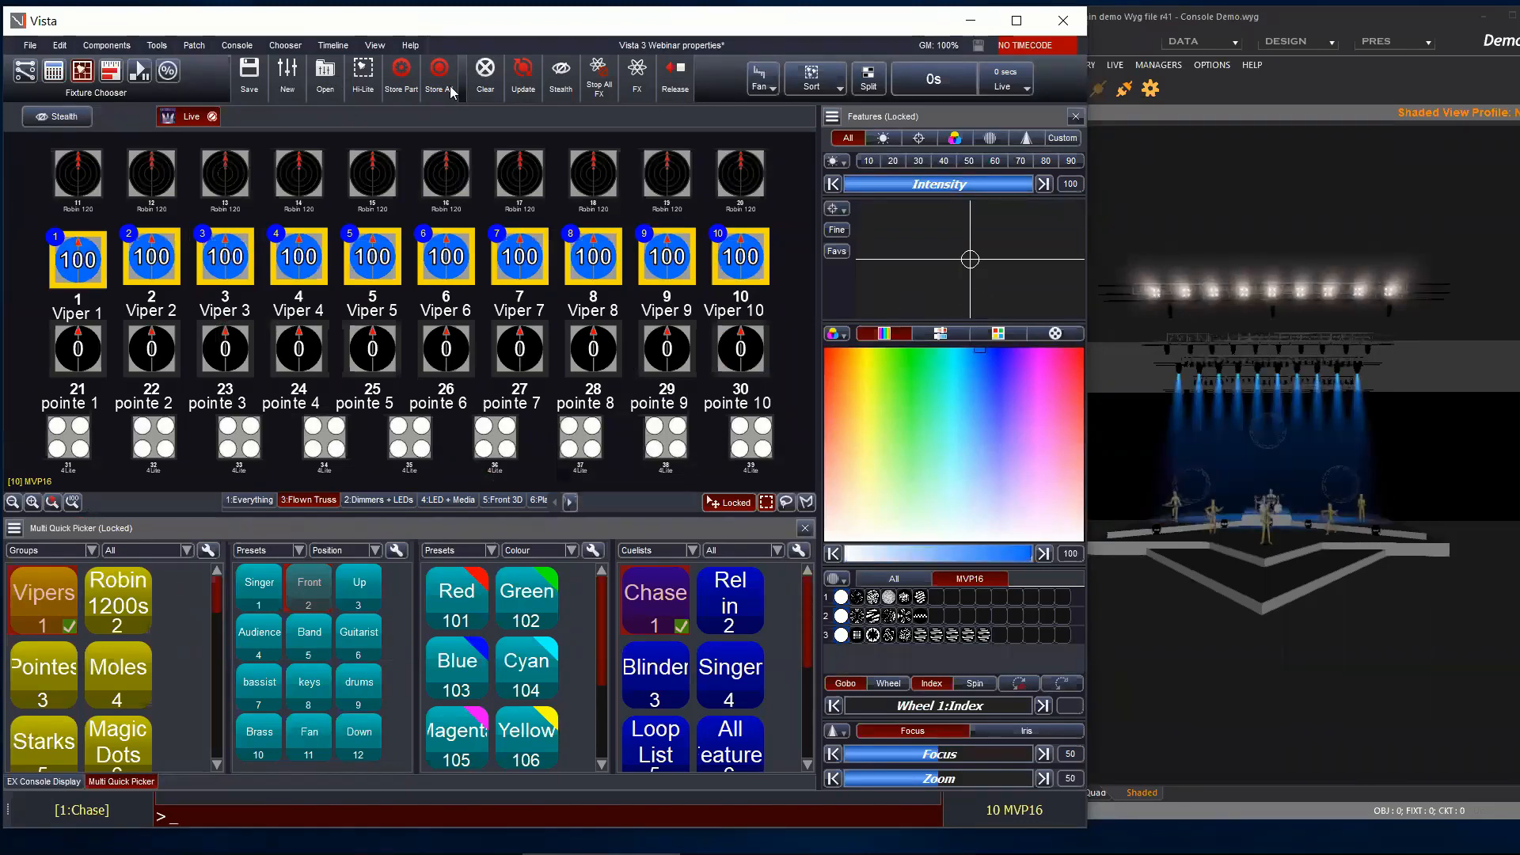
{"action": "left_click", "coordinate": [406, 82]}
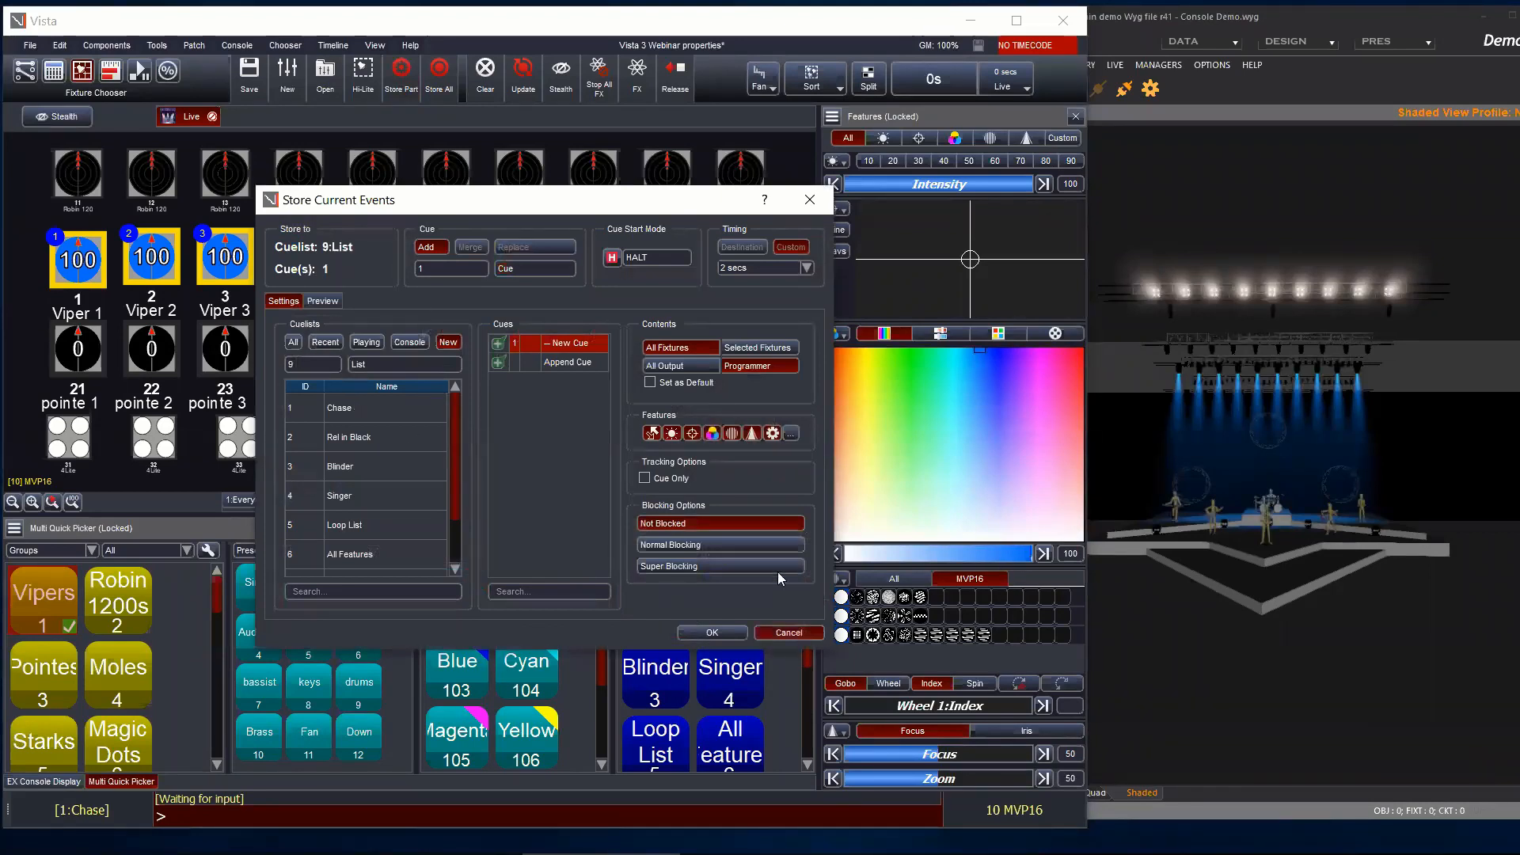
{"action": "left_click", "coordinate": [789, 632]}
Step: Store all current output as cue 1 of new cuelist 9 with 2 secs timing
{"action": "left_click", "coordinate": [439, 79]}
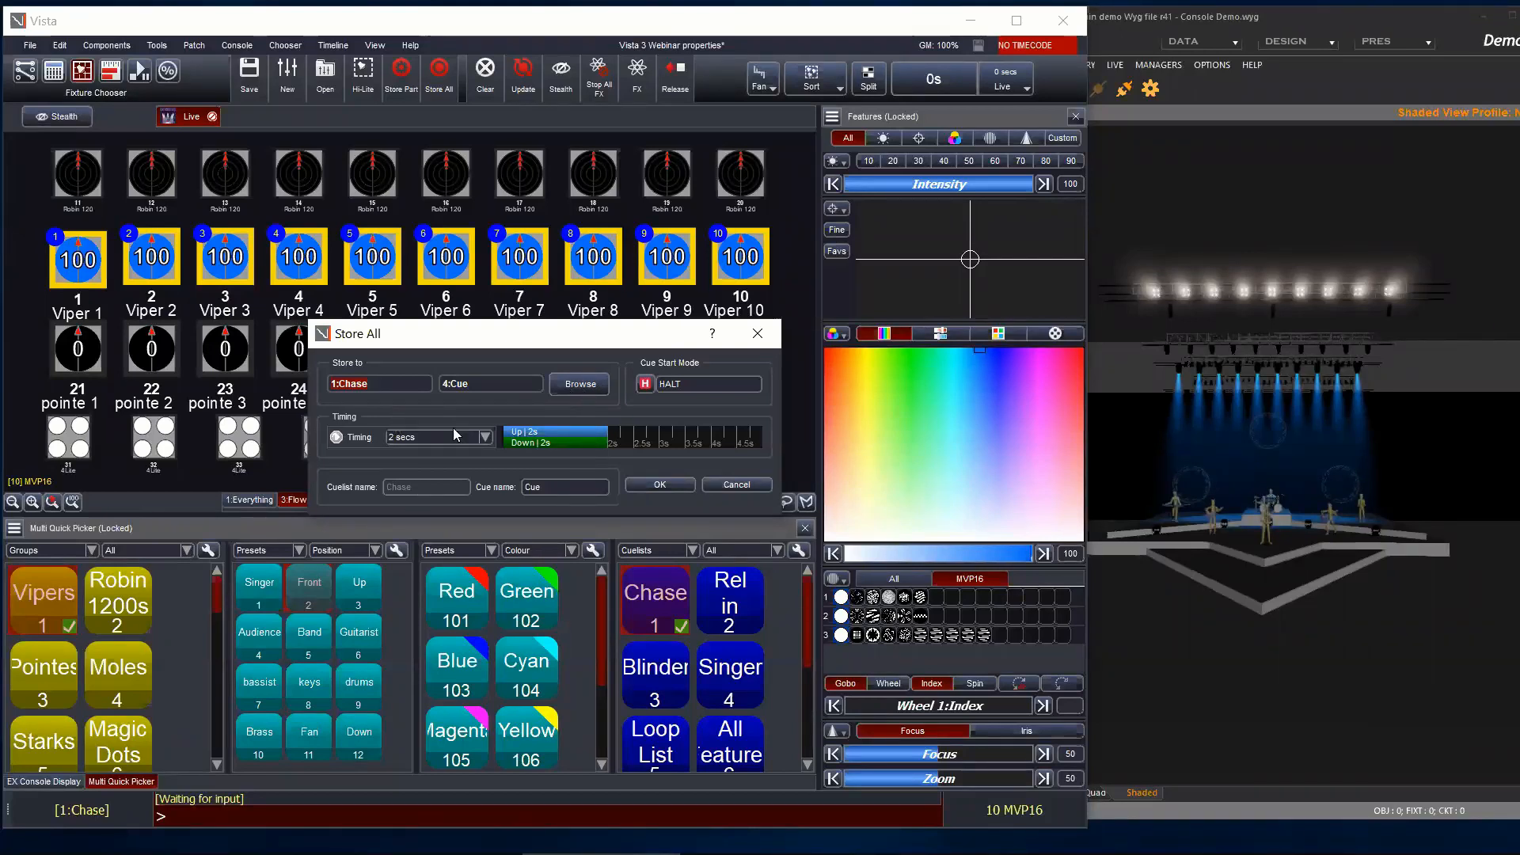
{"action": "left_click", "coordinate": [578, 386]}
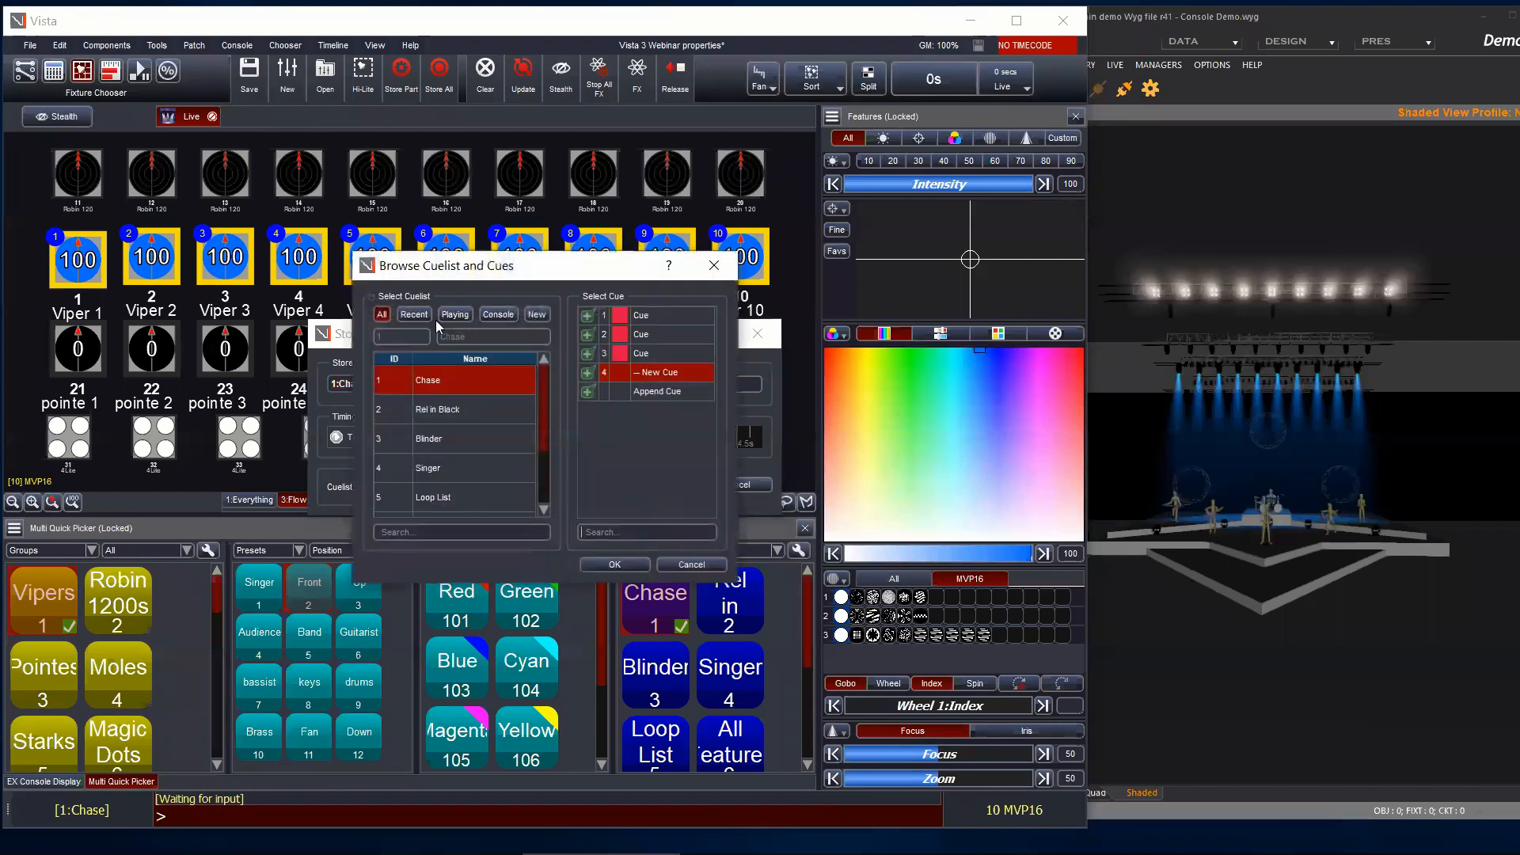
{"action": "left_click", "coordinate": [536, 317]}
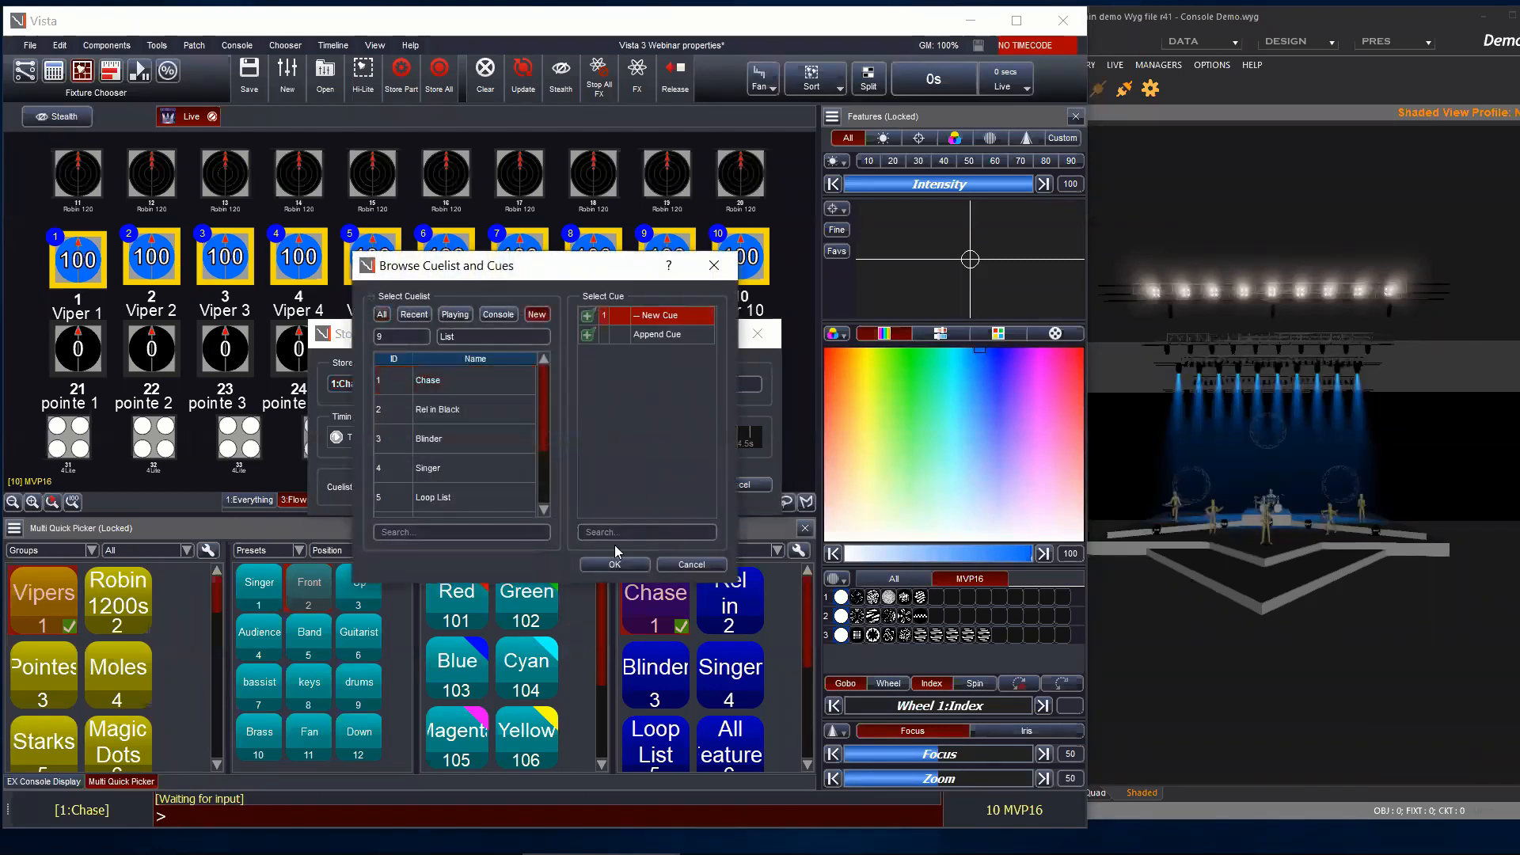
{"action": "left_click", "coordinate": [630, 563]}
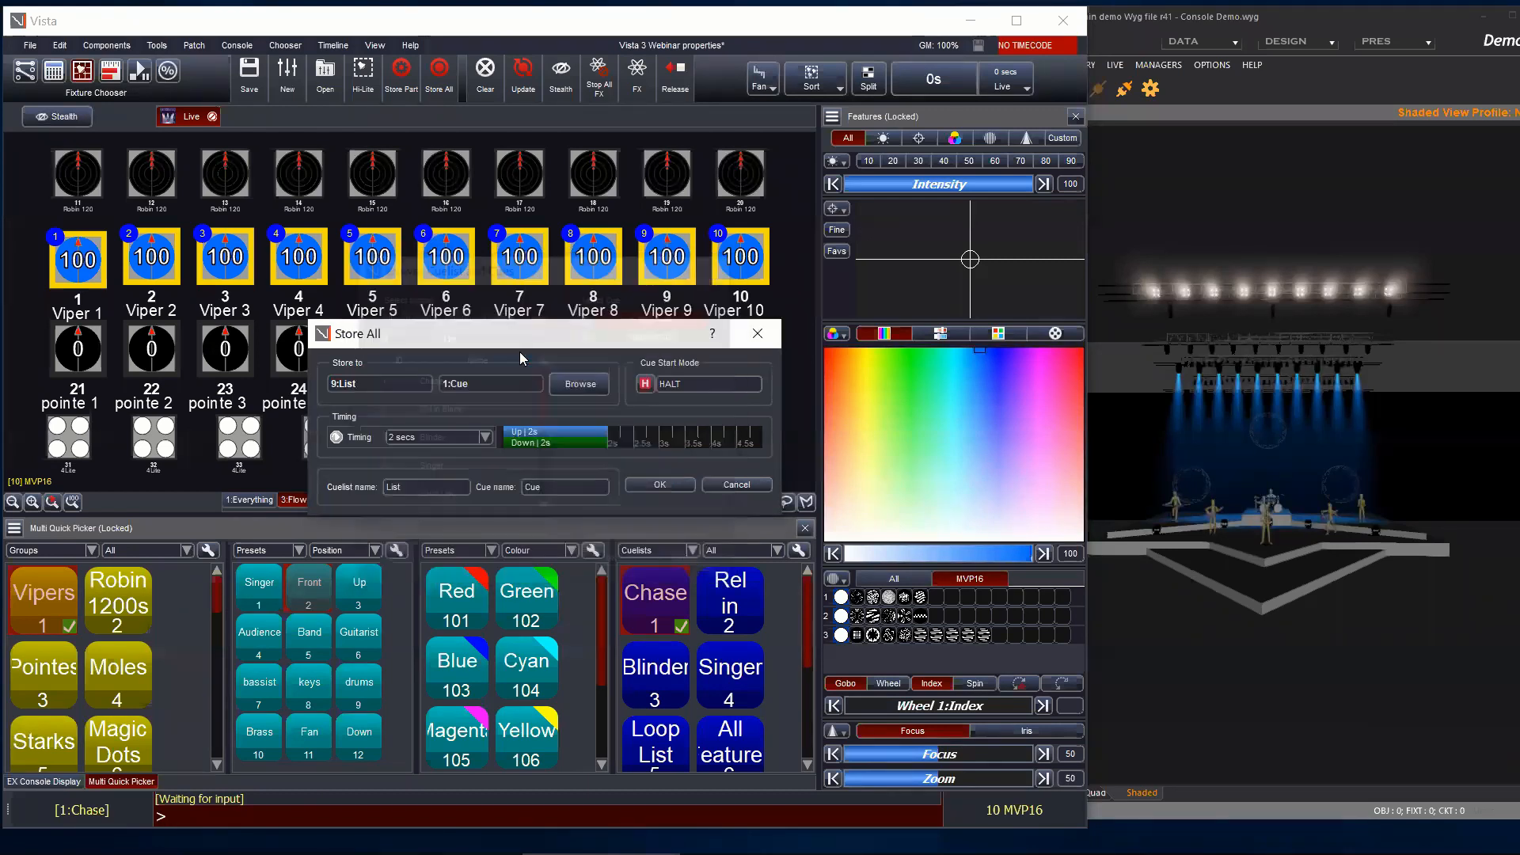
{"action": "left_click", "coordinate": [657, 484]}
Step: Clear the Live programmer and release all running playbacks
{"action": "left_click", "coordinate": [125, 135]}
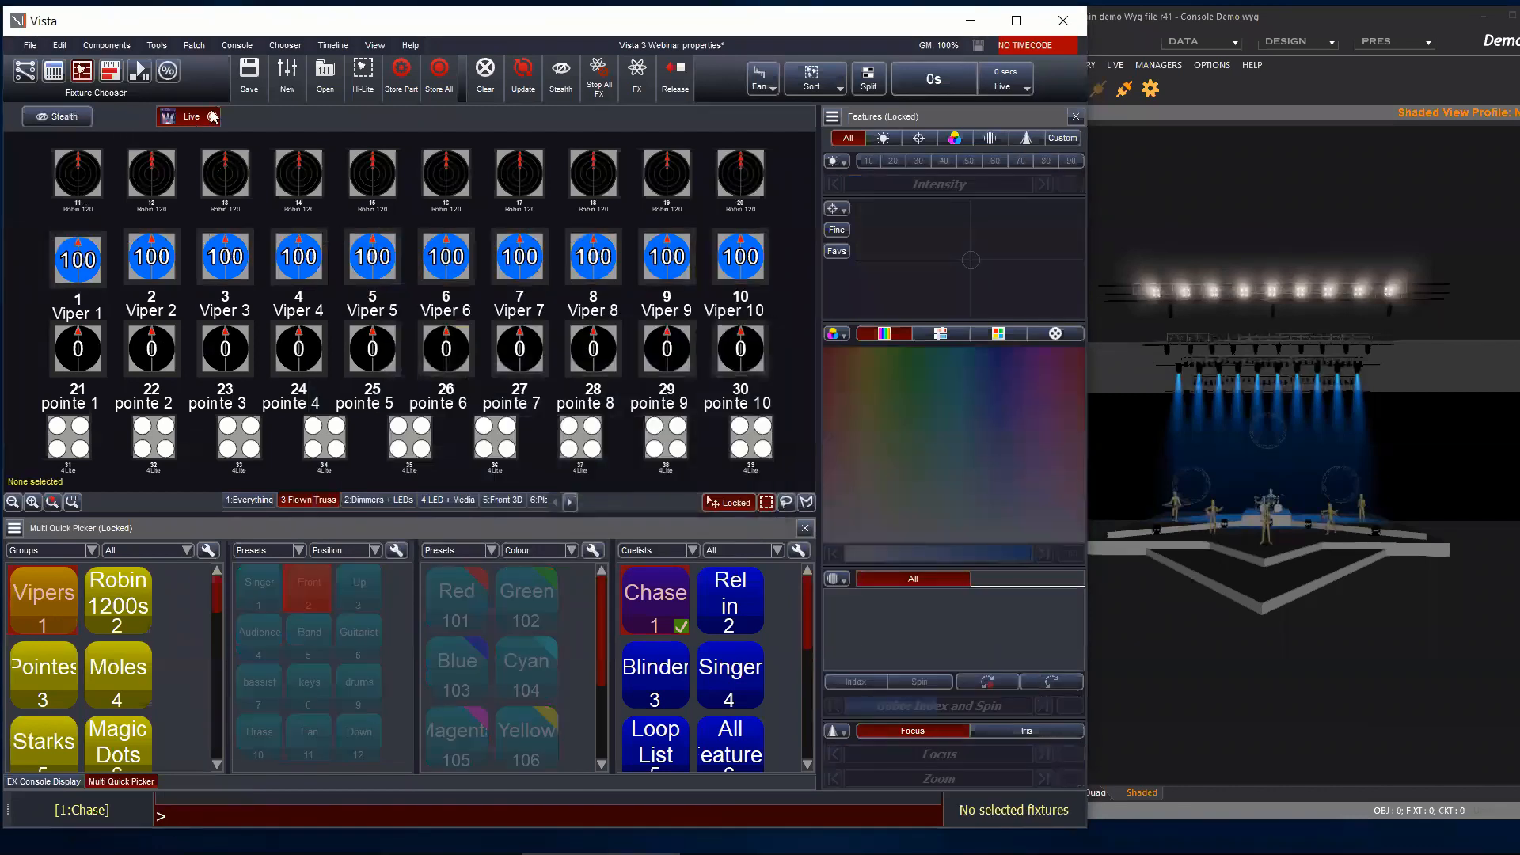
{"action": "left_click", "coordinate": [214, 117]}
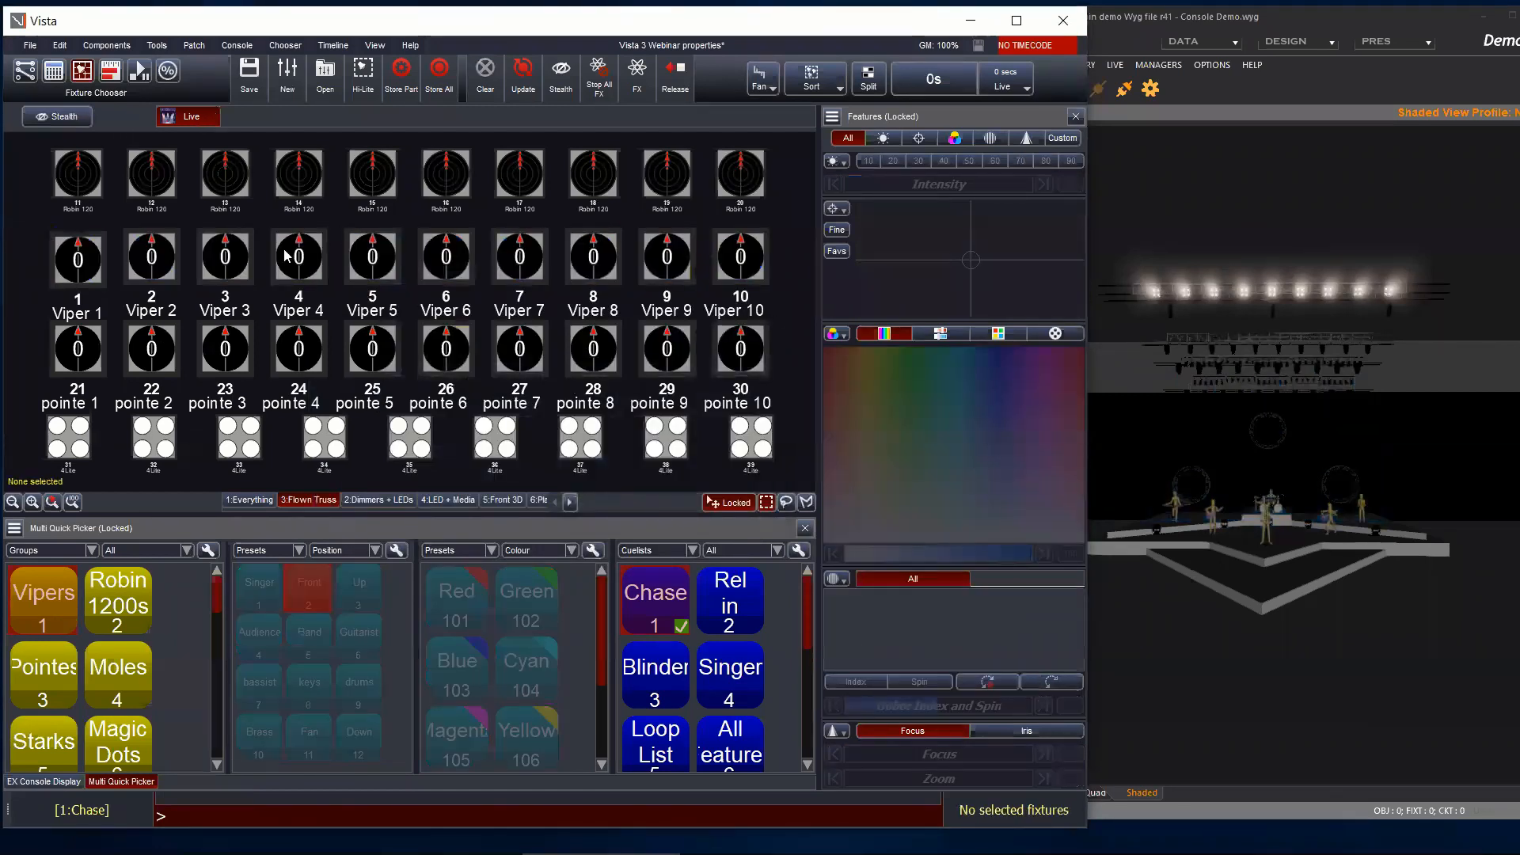
{"action": "left_click", "coordinate": [672, 69]}
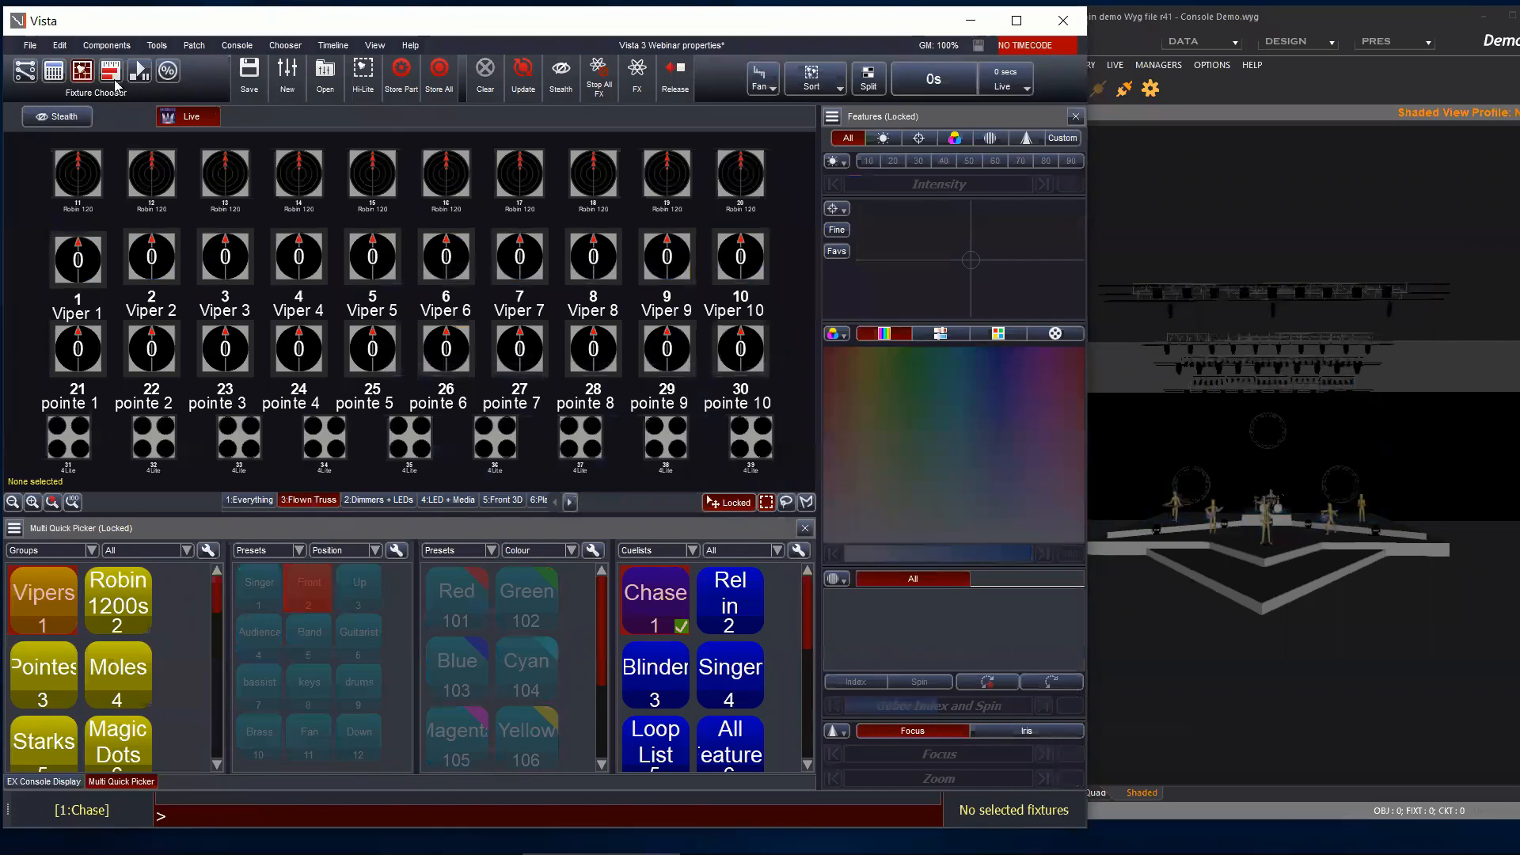
Step: Show the cuelists beside the console playbacks and assign cuelist 9 to the empty last playback of the second bank
{"action": "left_click", "coordinate": [57, 71]}
{"action": "left_click", "coordinate": [871, 125]}
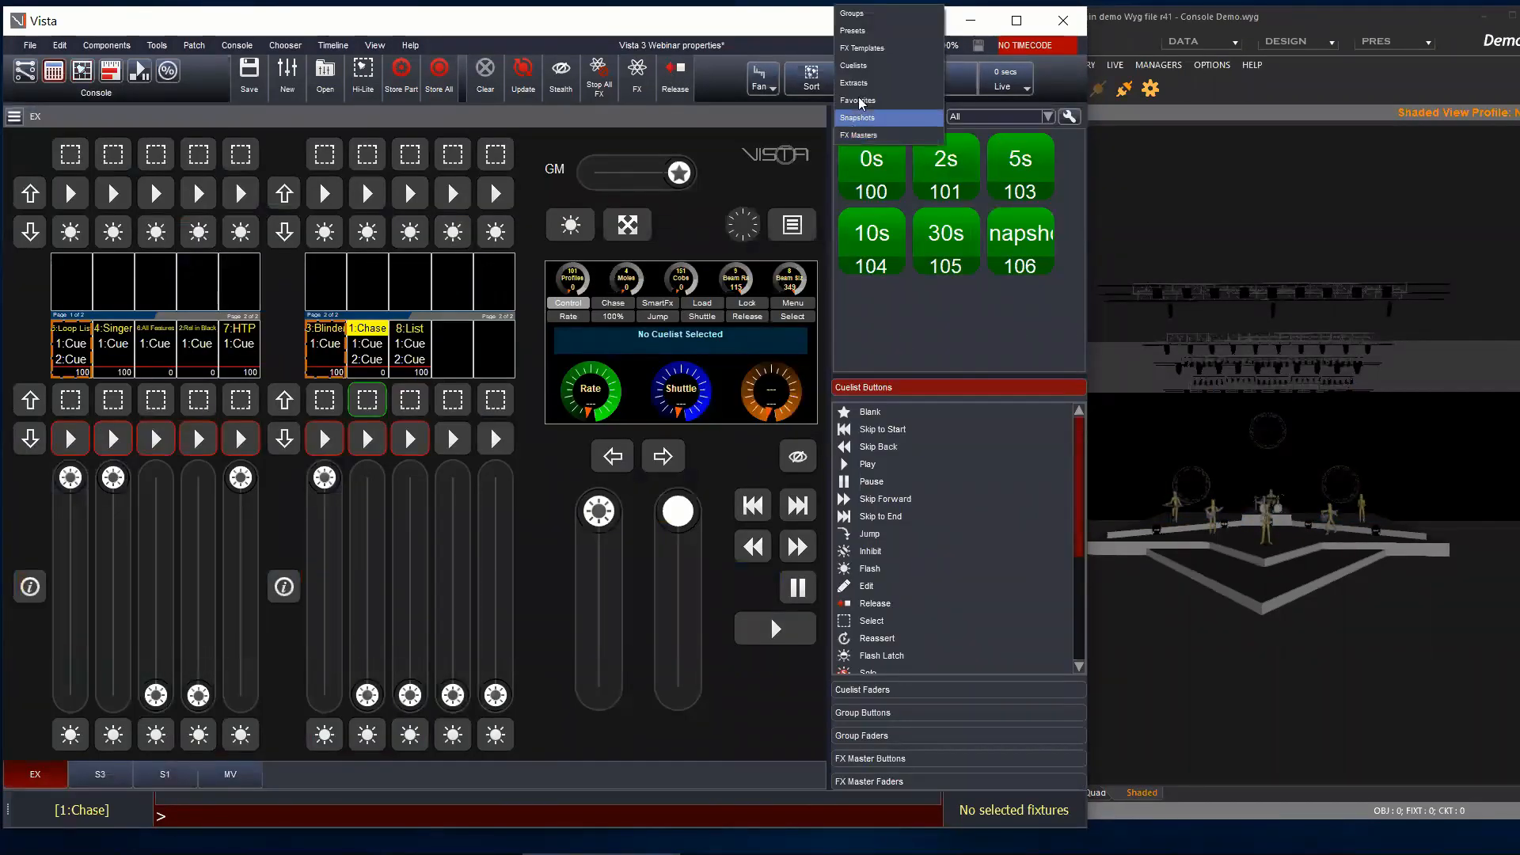
{"action": "left_click", "coordinate": [871, 67]}
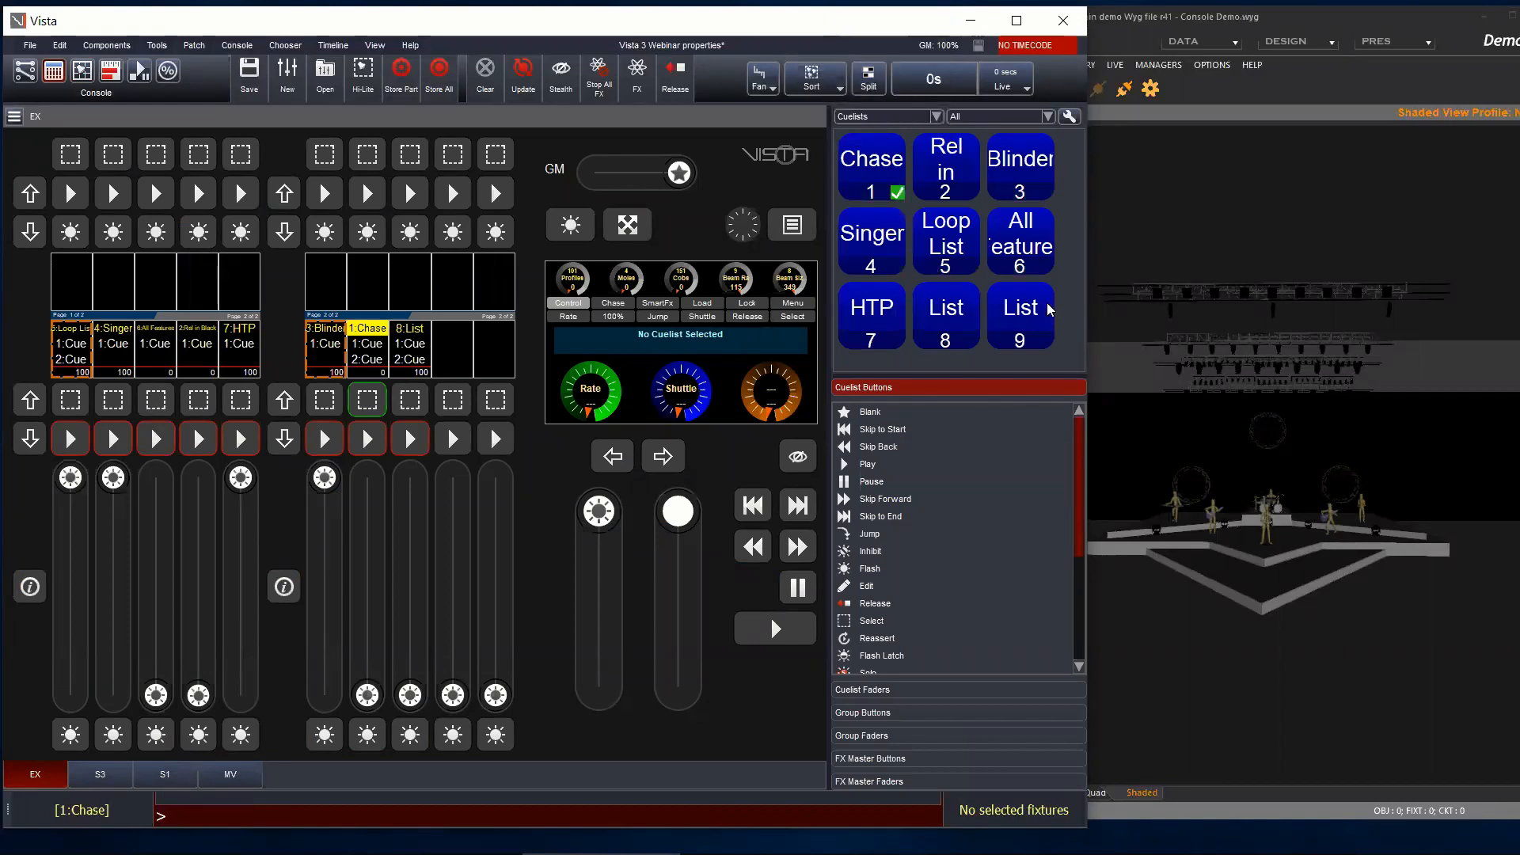
{"action": "left_click_drag", "start_coordinate": [1047, 303], "coordinate": [475, 351]}
Step: Raise the fader of cuelist 9 to full to test what was stored without the Blinder, and release it
{"action": "mouse_move", "coordinate": [496, 695]}
{"action": "left_mouse_down"}
{"action": "mouse_move", "coordinate": [486, 467]}
{"action": "mouse_move", "coordinate": [495, 696]}
{"action": "left_mouse_up"}
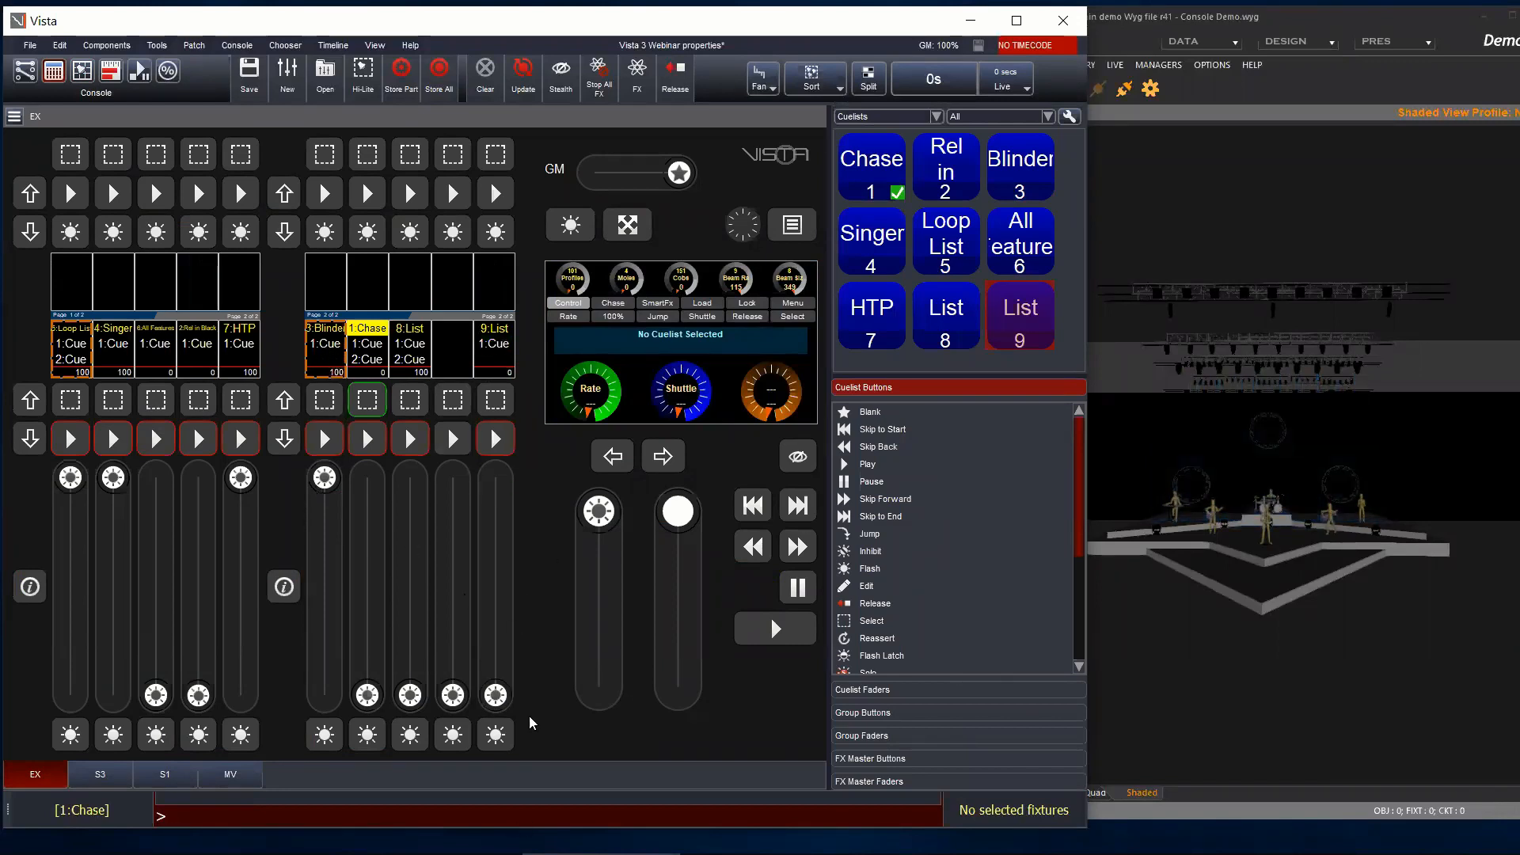
{"action": "left_click_drag", "start_coordinate": [502, 704], "coordinate": [511, 465]}
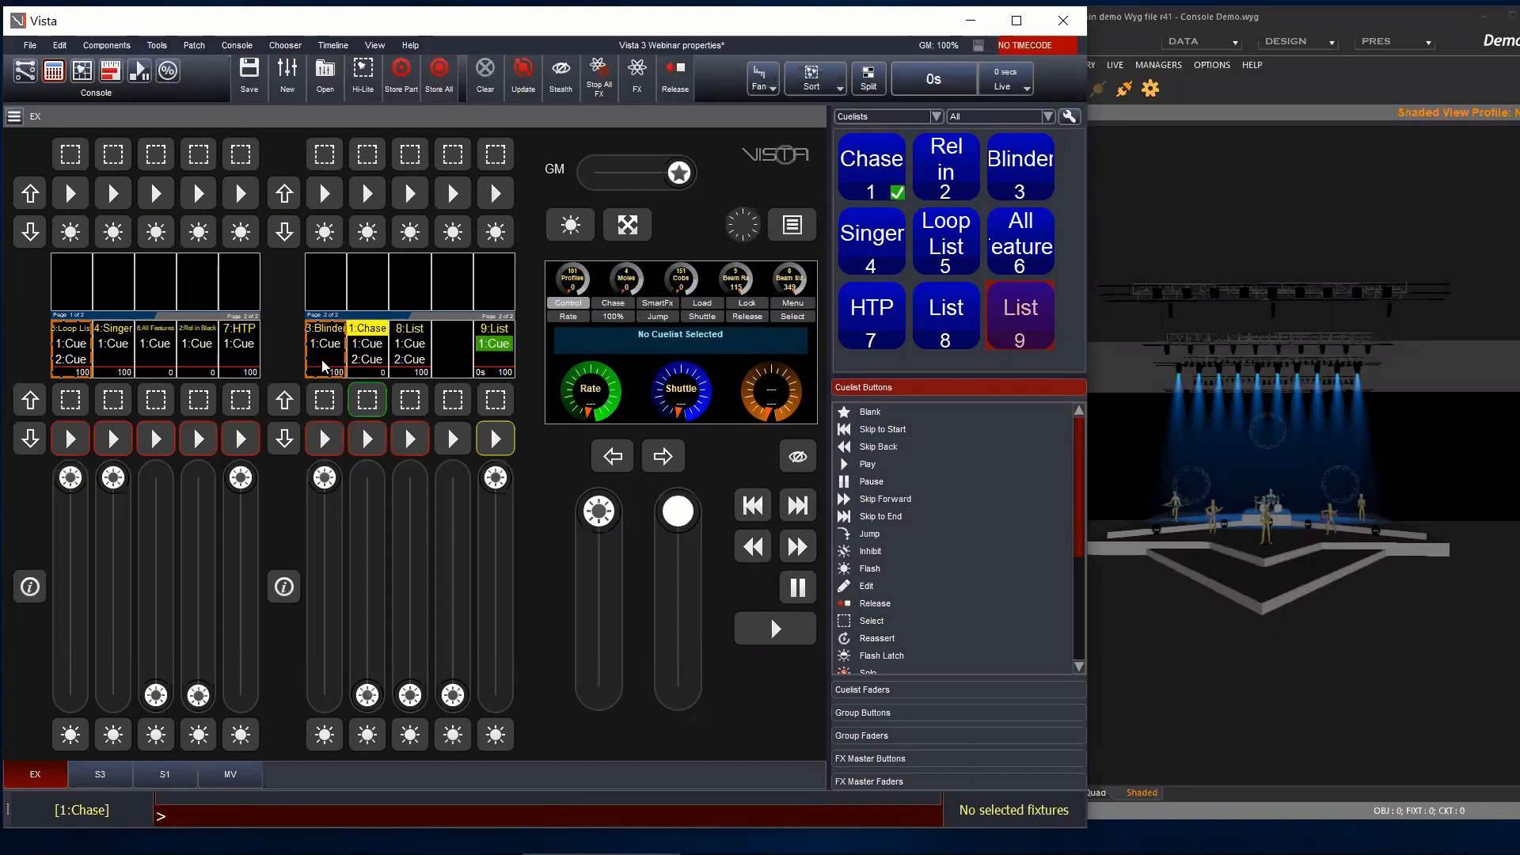
{"action": "mouse_move", "coordinate": [331, 480]}
{"action": "left_mouse_down"}
{"action": "mouse_move", "coordinate": [339, 713]}
{"action": "mouse_move", "coordinate": [324, 477]}
{"action": "left_mouse_up"}
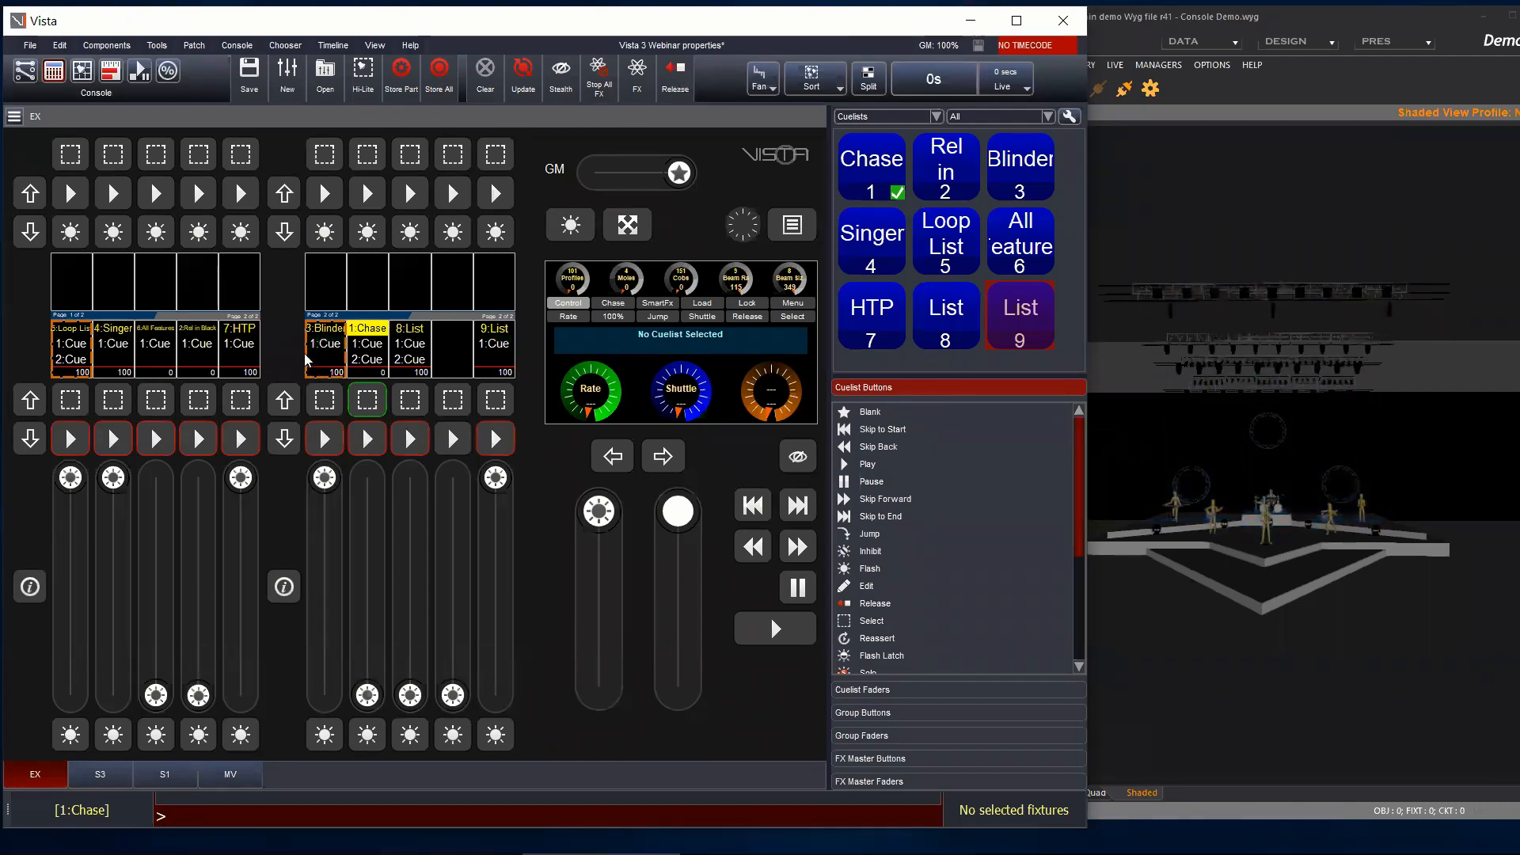
Step: Open the properties of cuelist 8 and reset its options to the factory defaults
{"action": "right_click", "coordinate": [404, 348]}
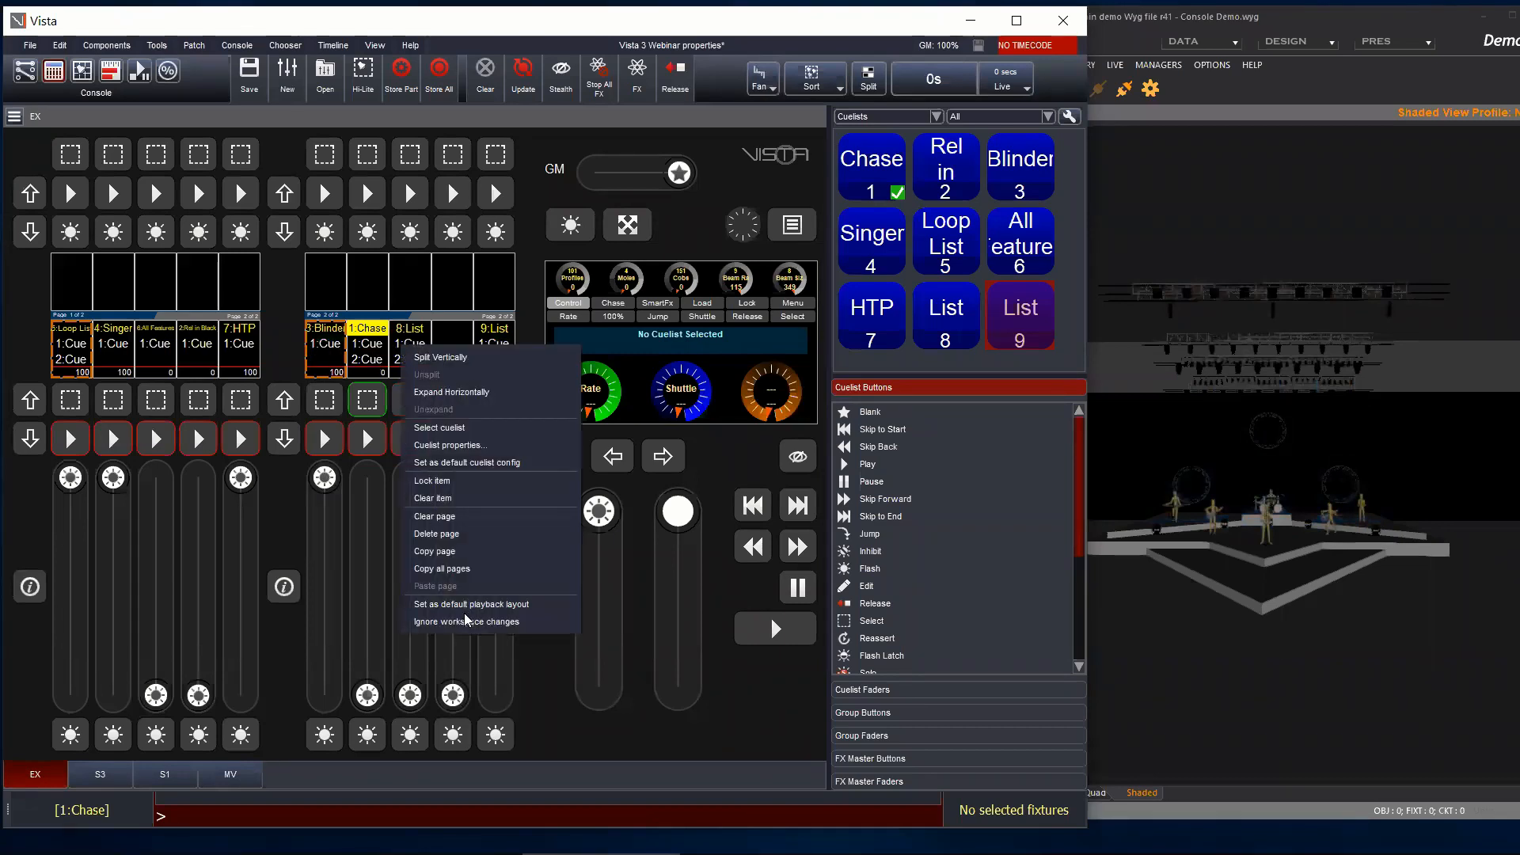
{"action": "left_click", "coordinate": [454, 446]}
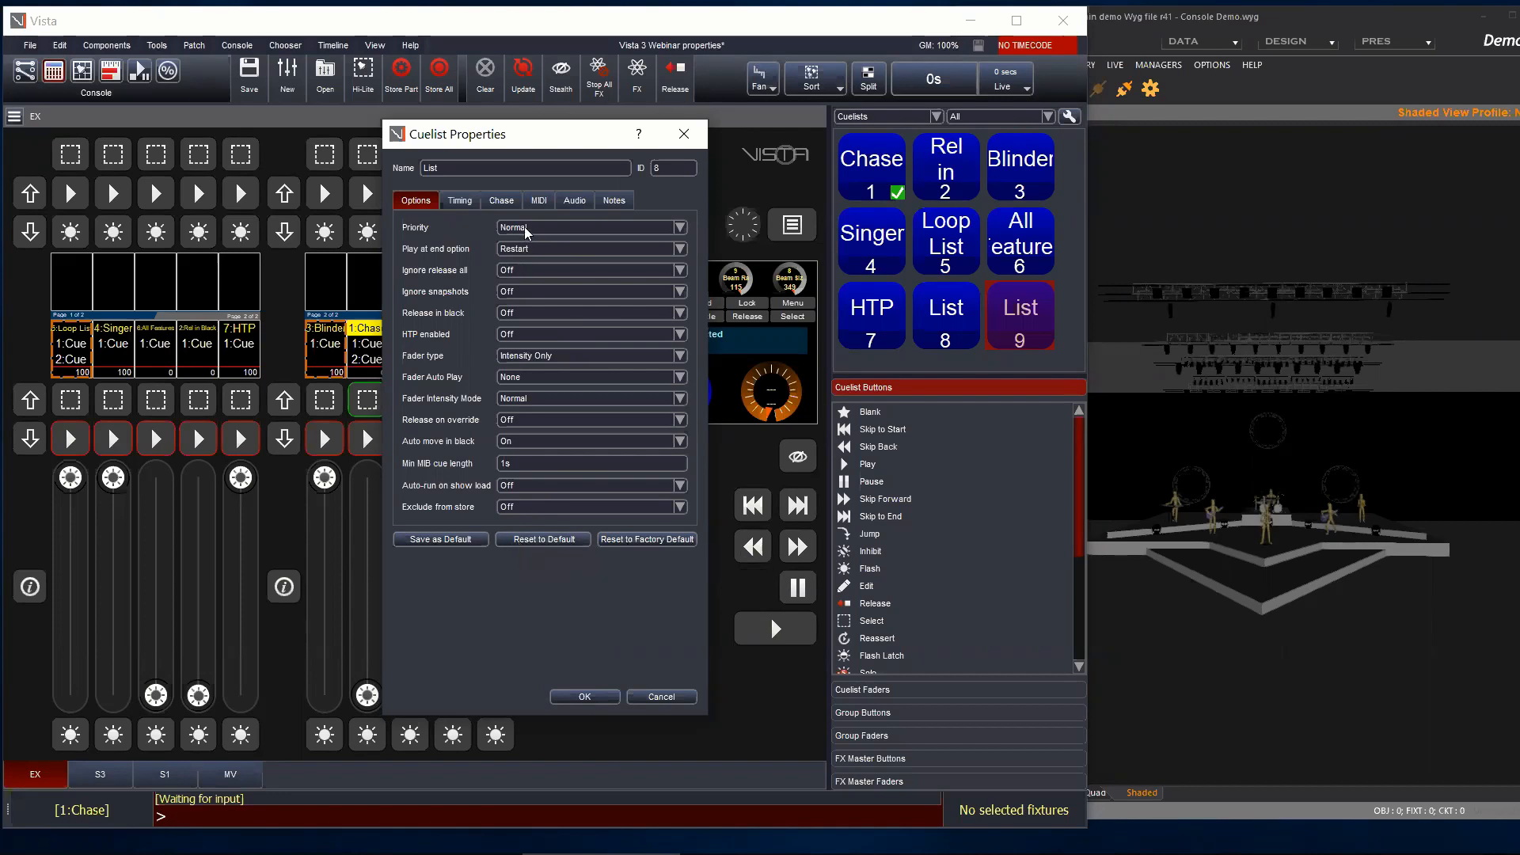
{"action": "left_click", "coordinate": [639, 539]}
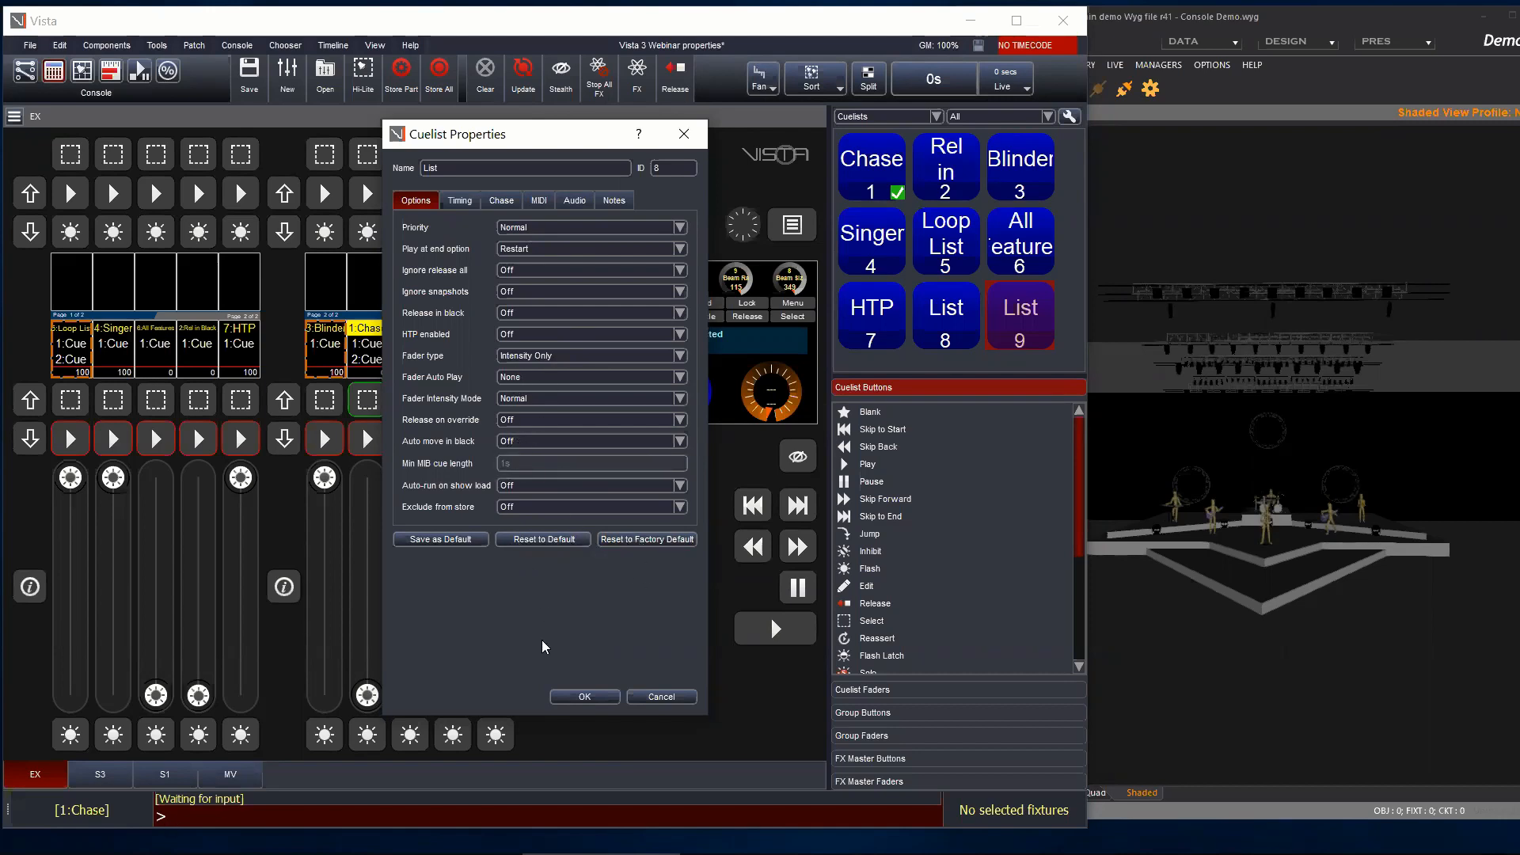
Step: Review the timing properties of cuelist 8, including the Timecode and Timecode Armed choices, and accept the properties
{"action": "left_click", "coordinate": [458, 202]}
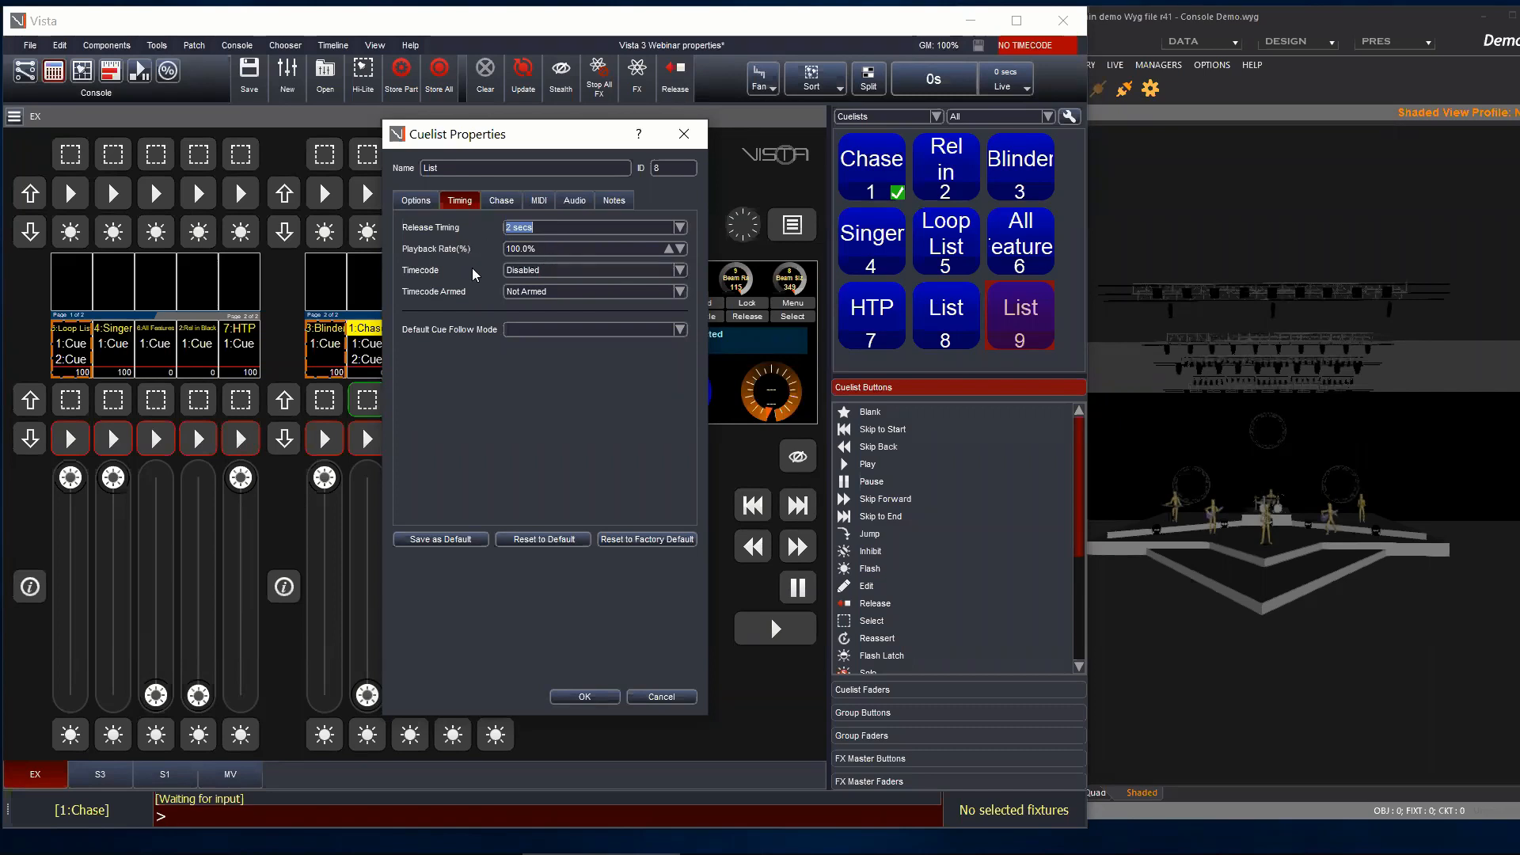
{"action": "left_click", "coordinate": [557, 270]}
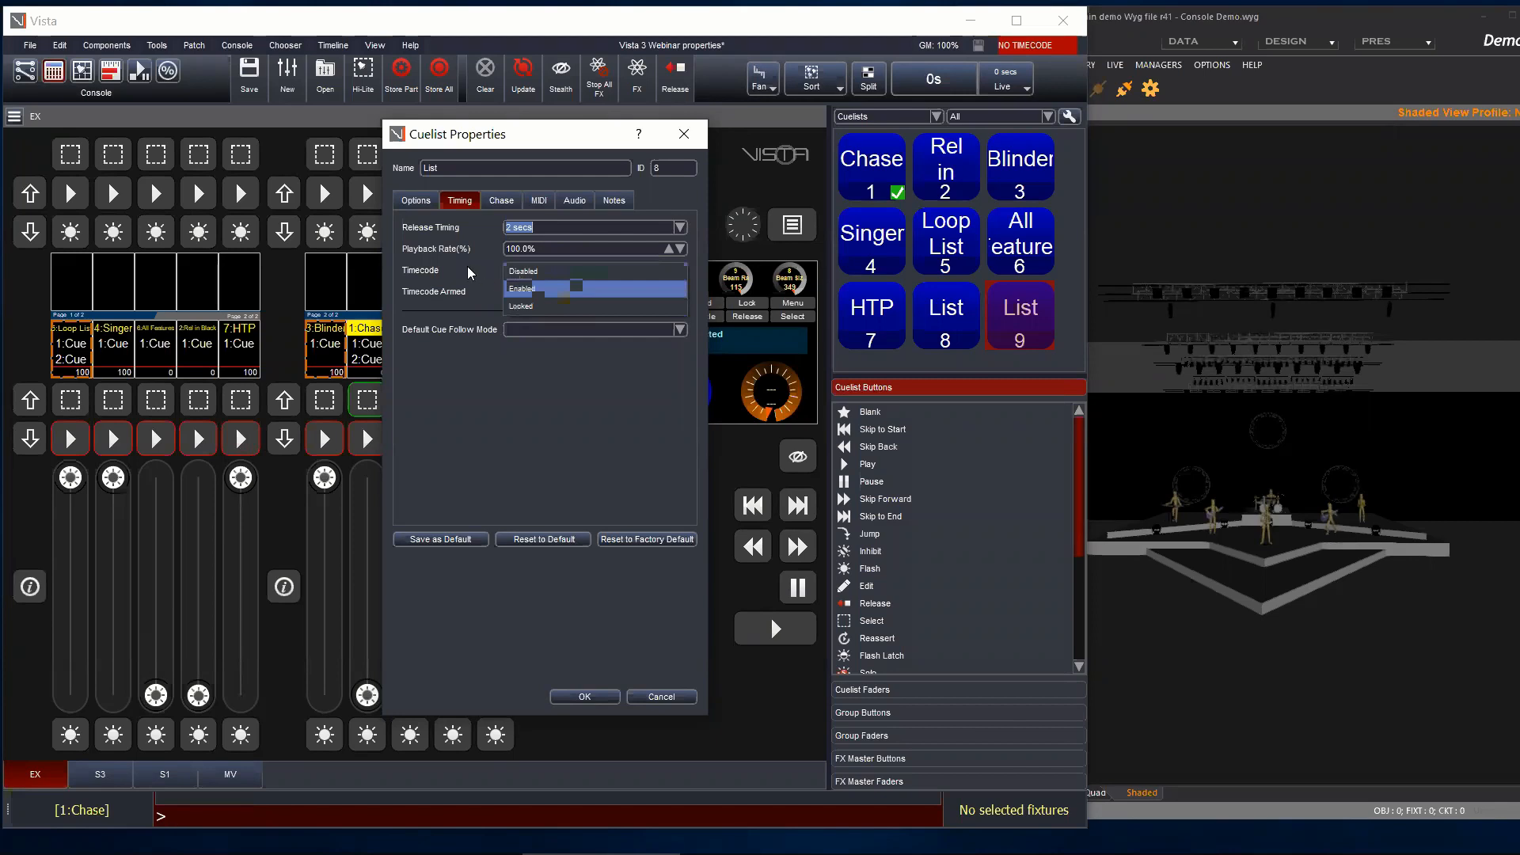
{"action": "left_click", "coordinate": [467, 266]}
{"action": "left_click", "coordinate": [554, 290]}
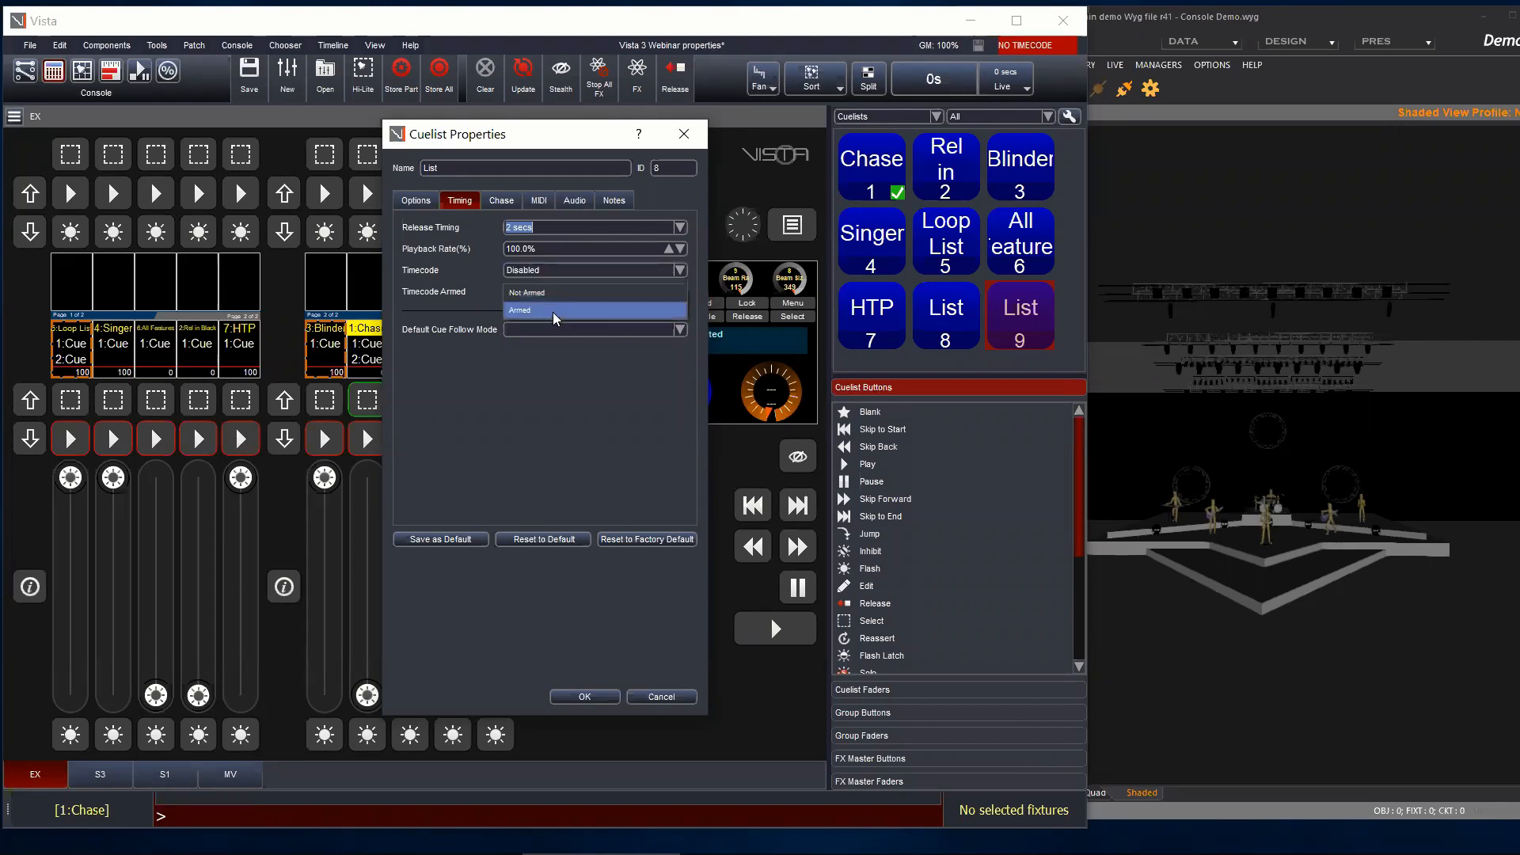
{"action": "left_click", "coordinate": [481, 279]}
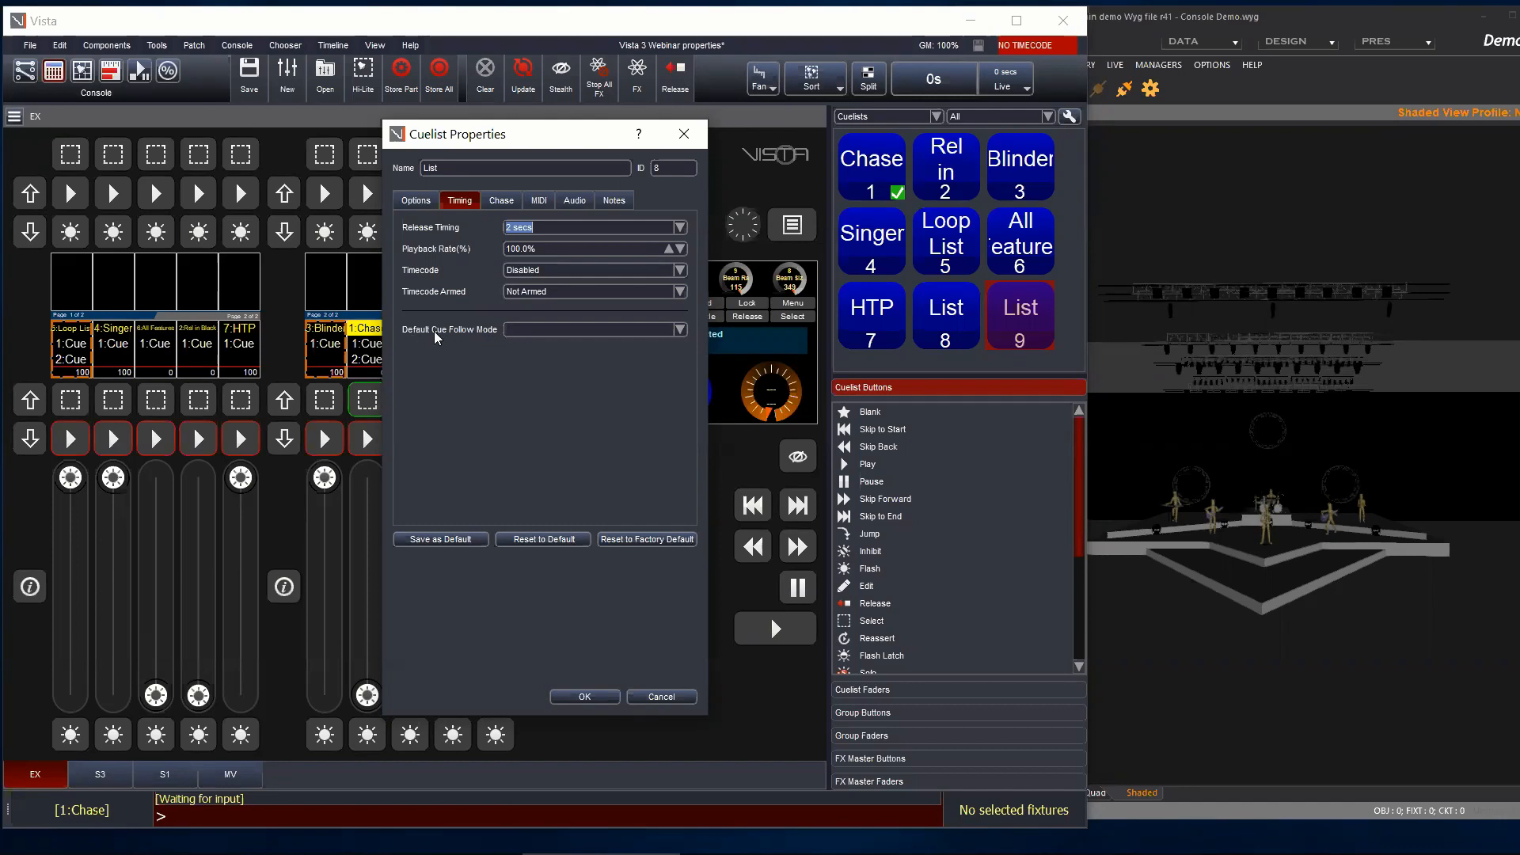
{"action": "left_click", "coordinate": [614, 702]}
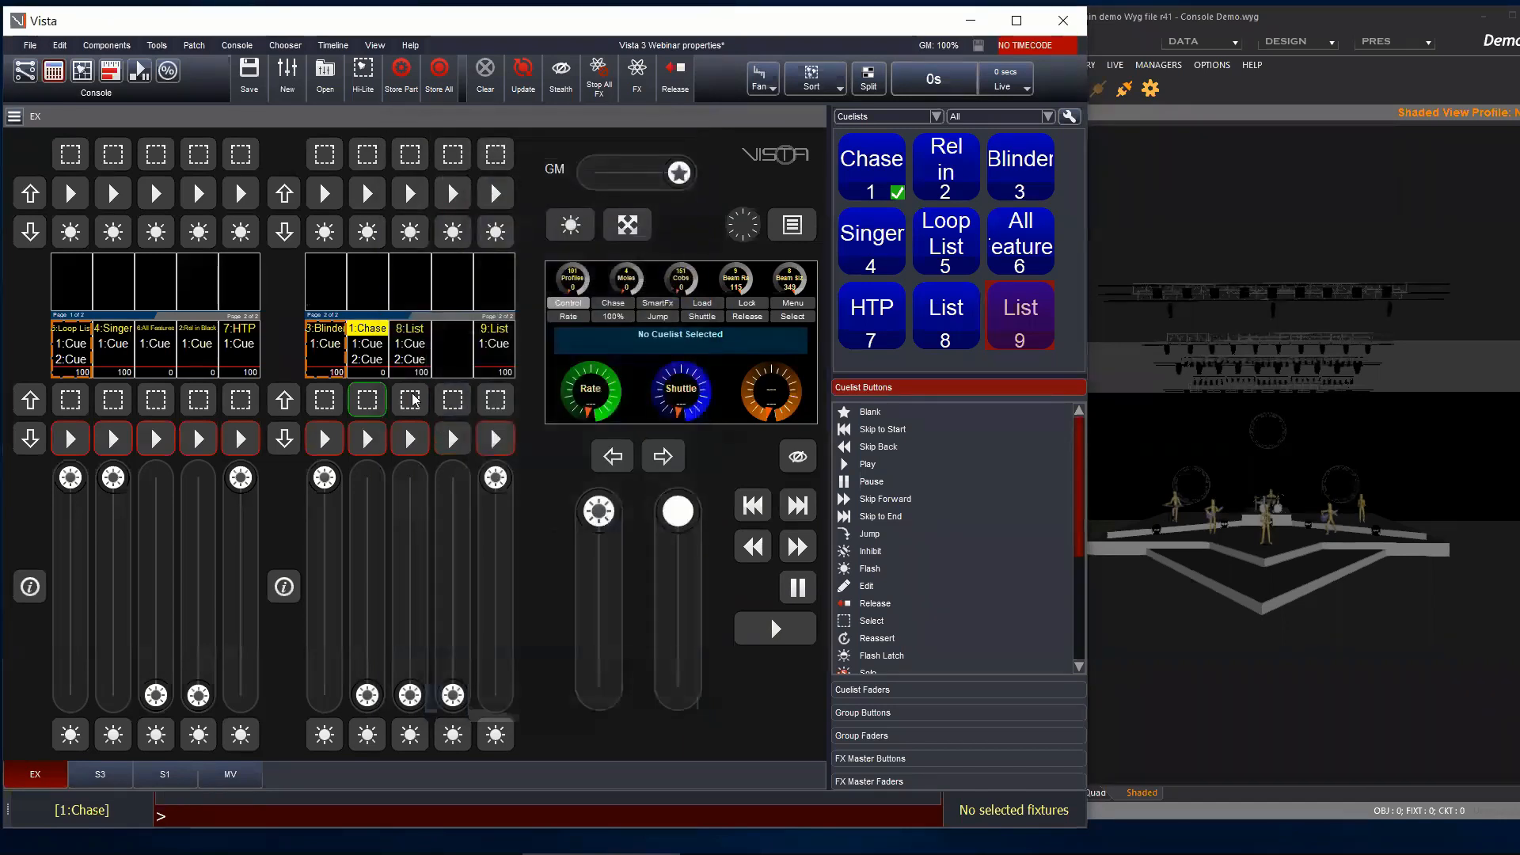
Step: Create new cuelist 10 in the Fixture Chooser and append cues until it has five
{"action": "left_click", "coordinate": [83, 74]}
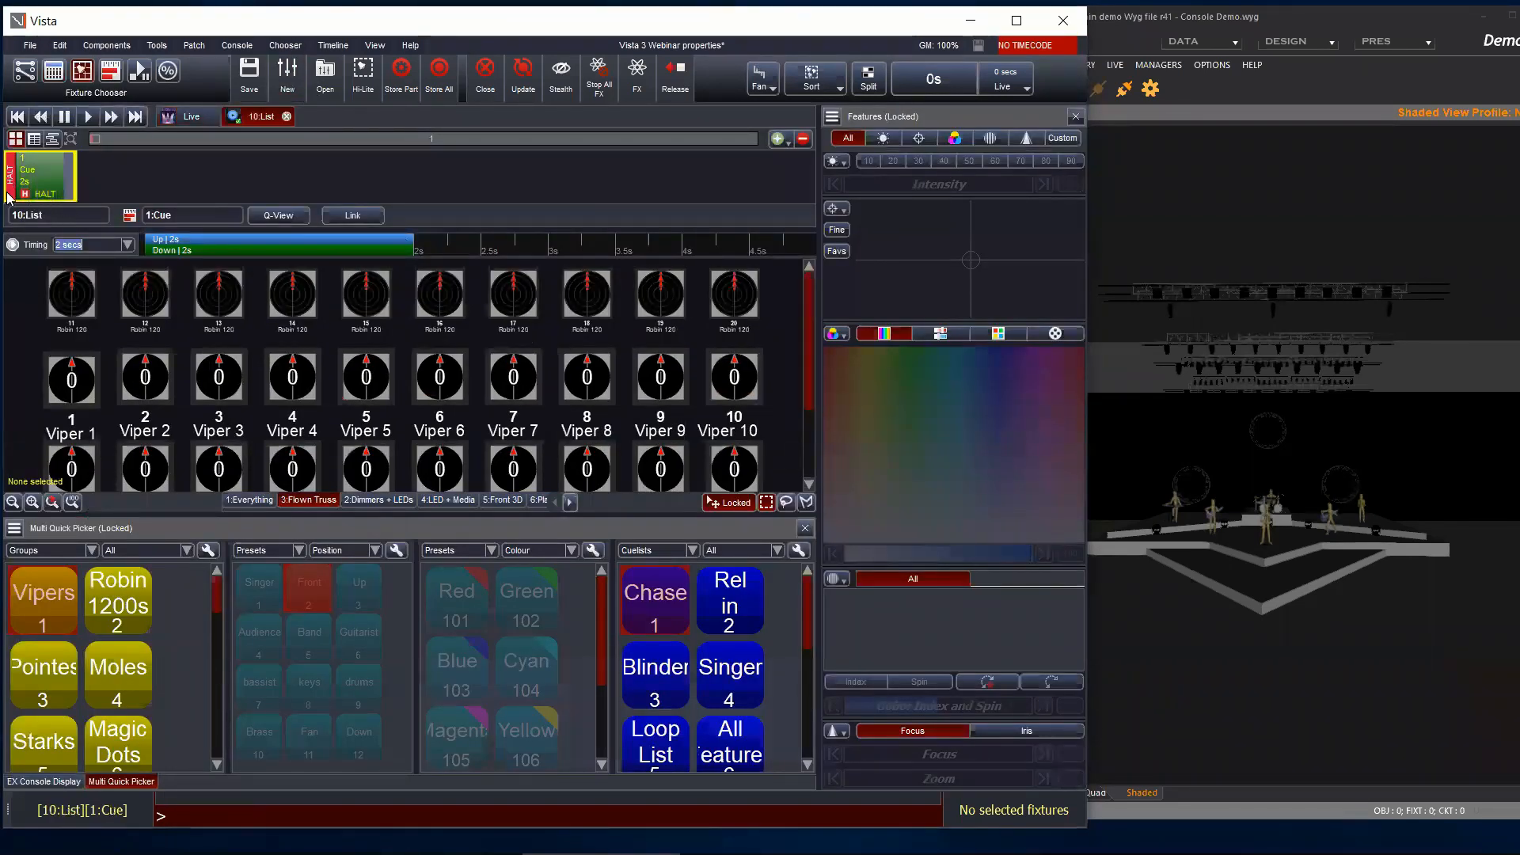
{"action": "left_click", "coordinate": [777, 138]}
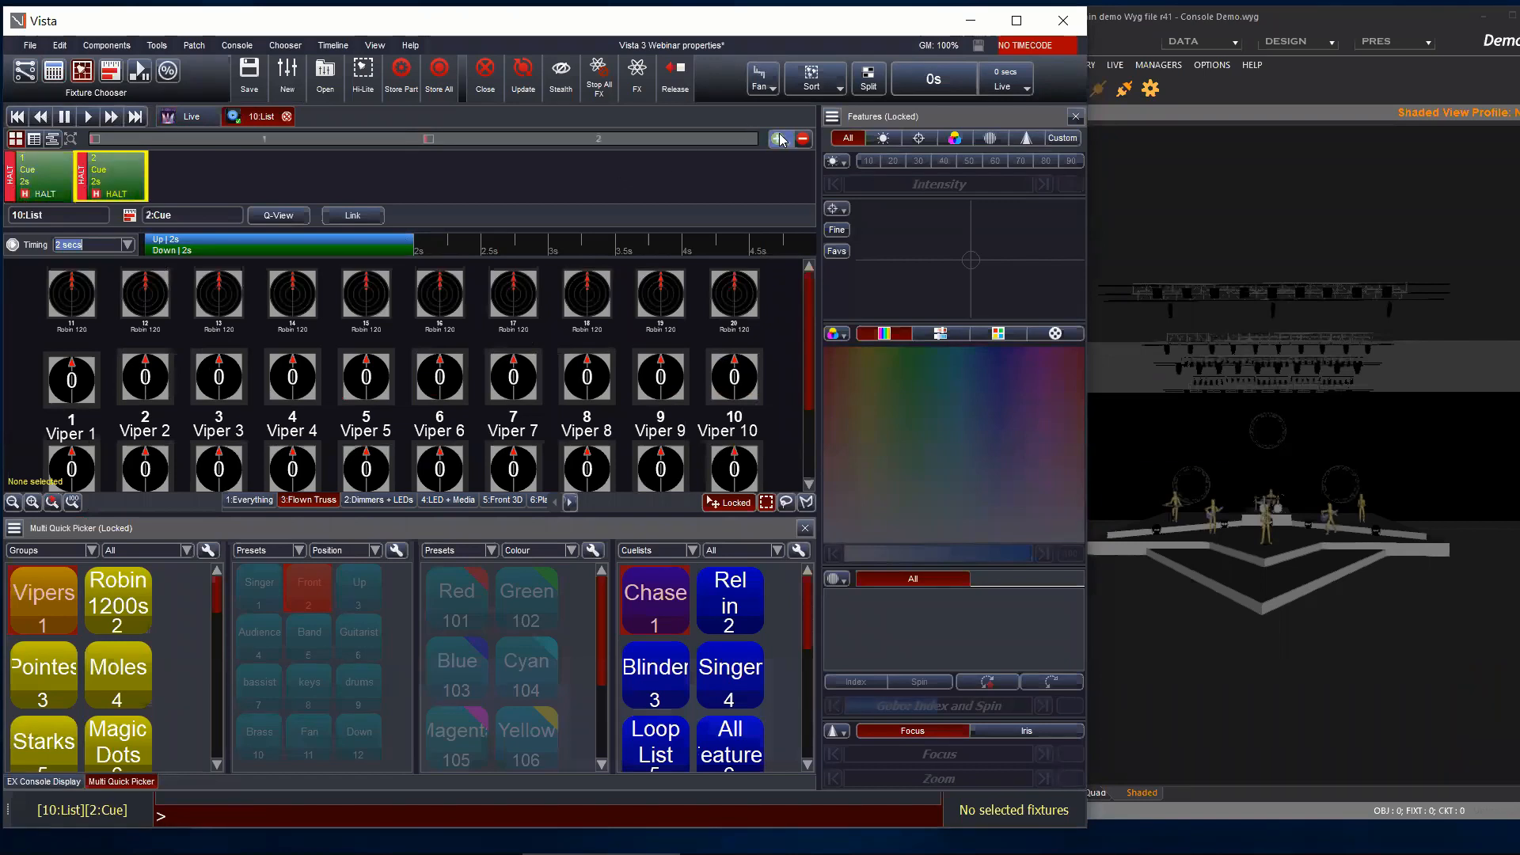
{"action": "left_click", "coordinate": [777, 138]}
{"action": "left_click", "coordinate": [776, 138]}
{"action": "left_click", "coordinate": [777, 139]}
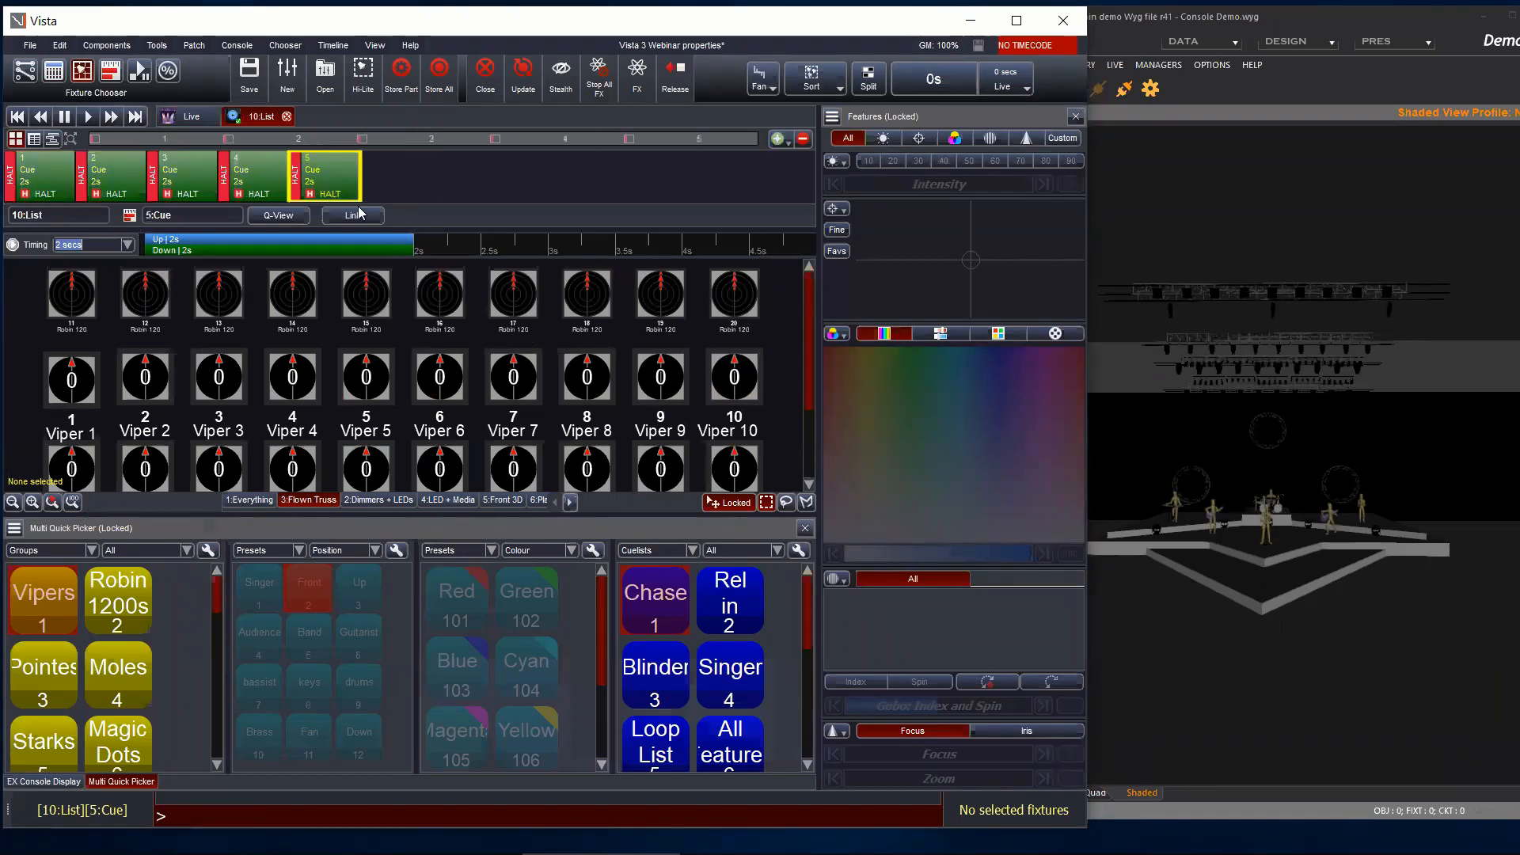
Step: View the Halt, Follow, Start and Timecode start modes of cue 5 in cuelist 10 without changing them
{"action": "right_click", "coordinate": [297, 180]}
{"action": "double_click", "coordinate": [295, 162]}
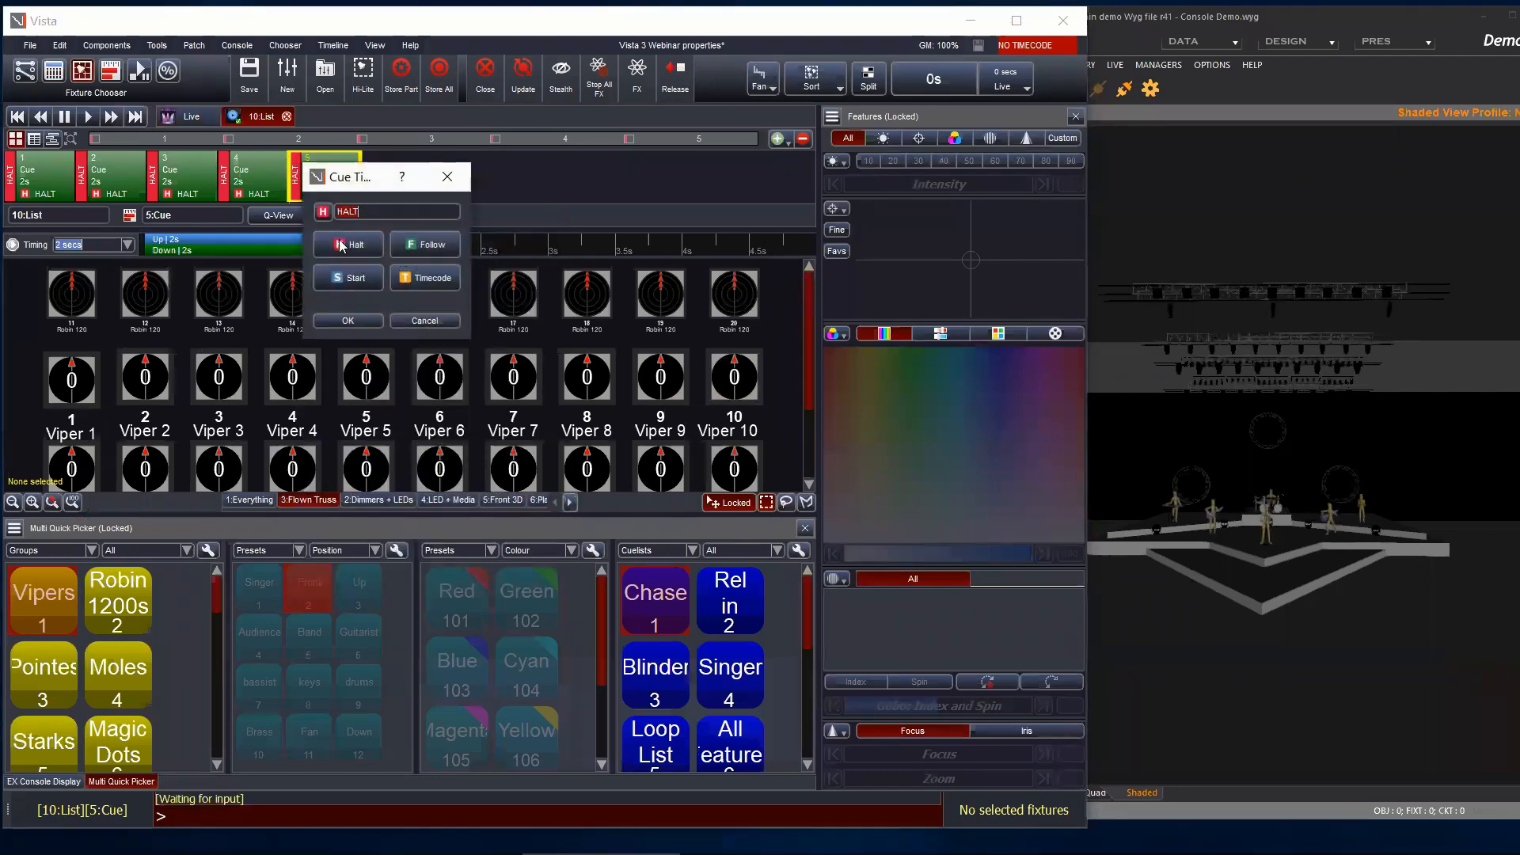
{"action": "left_click", "coordinate": [418, 321]}
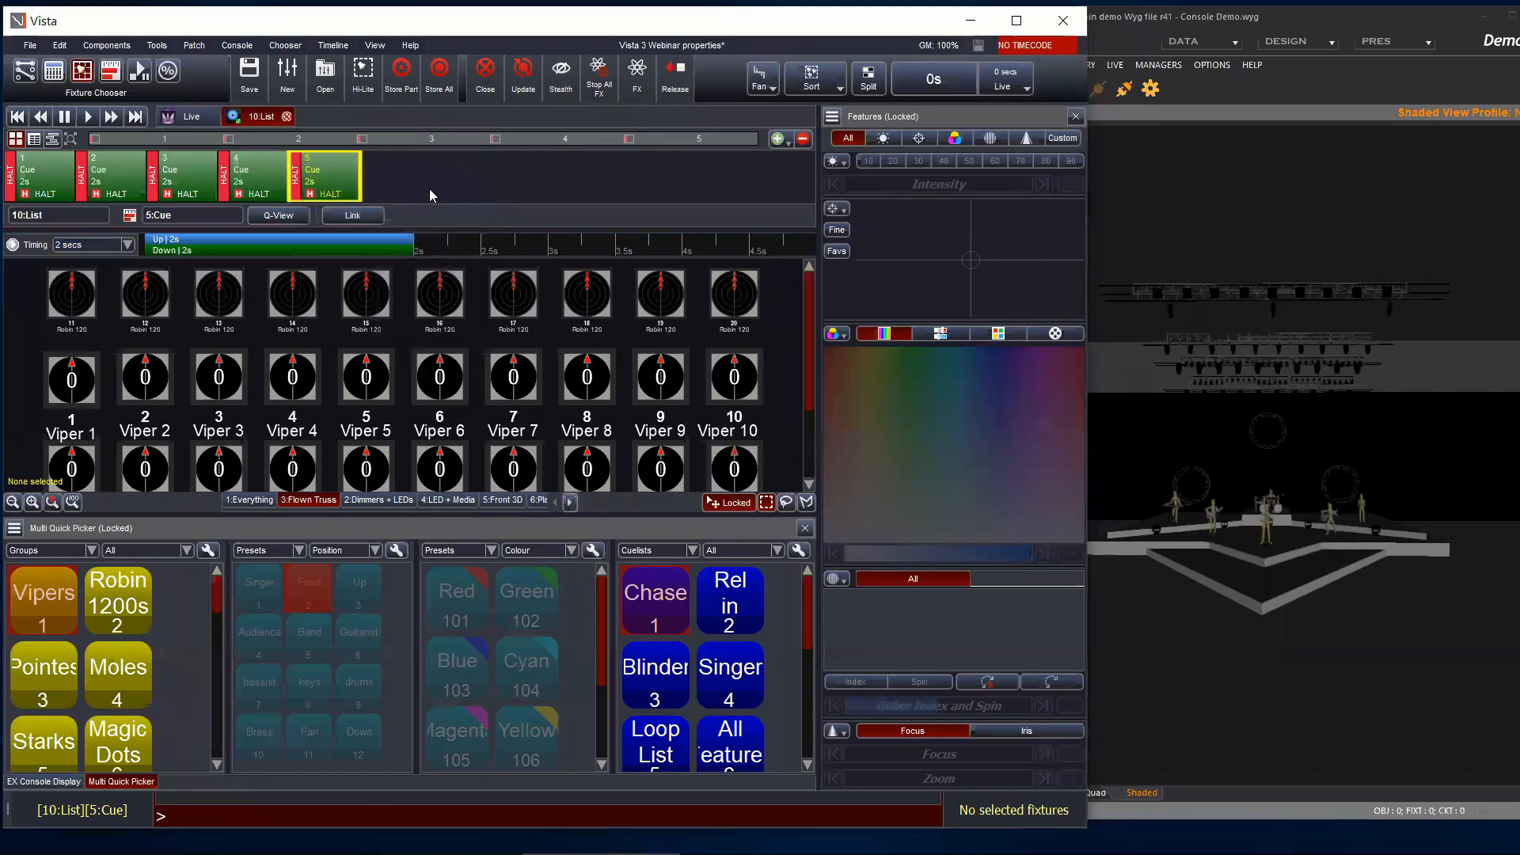
Step: Review the Timing and Chase properties of cuelist 10 and close them without saving
{"action": "right_click", "coordinate": [418, 188]}
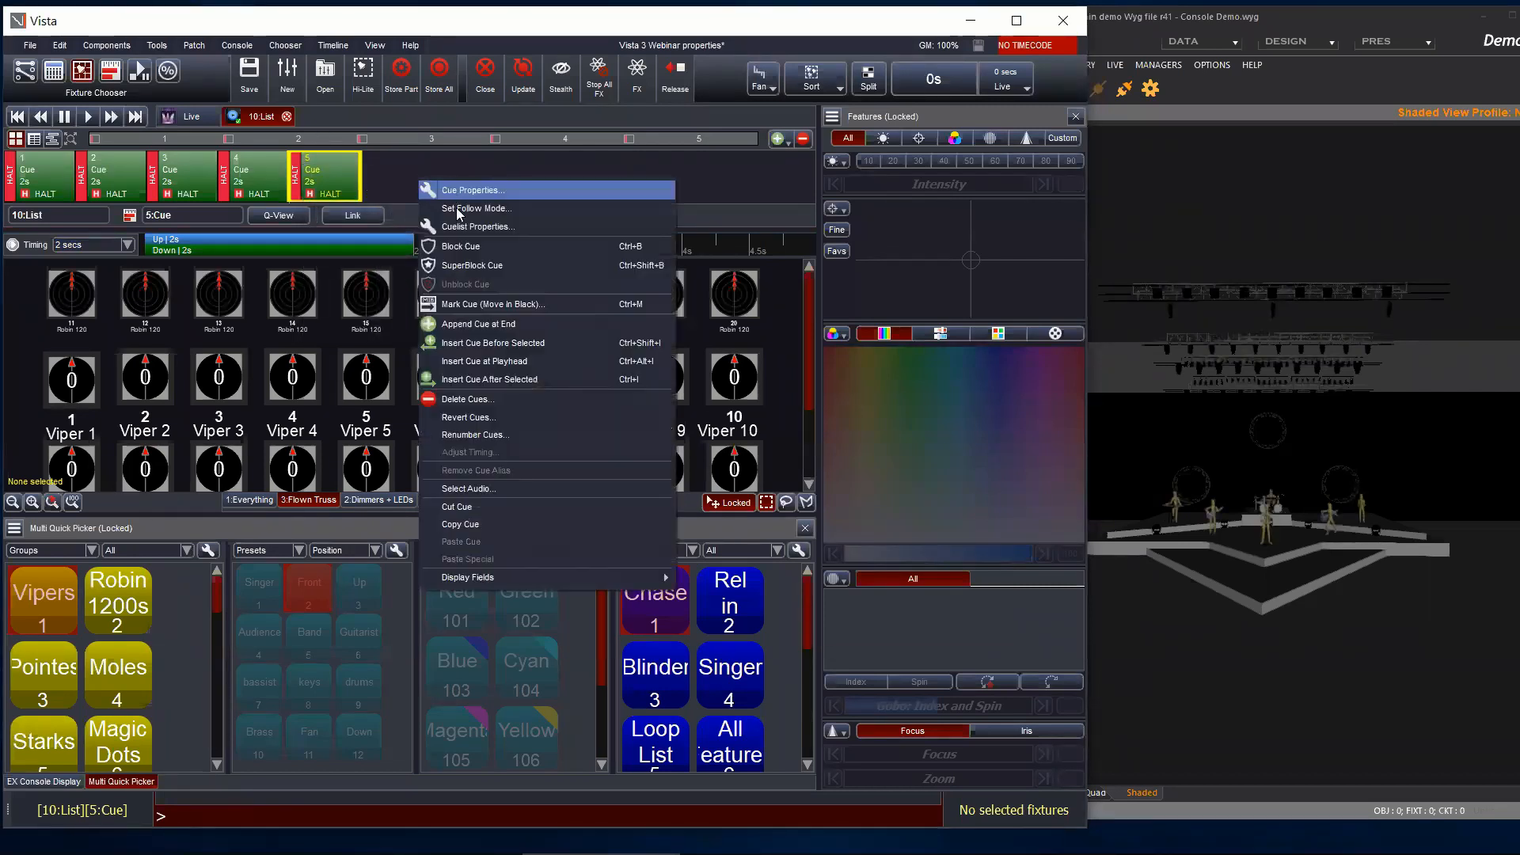
{"action": "left_click", "coordinate": [467, 230]}
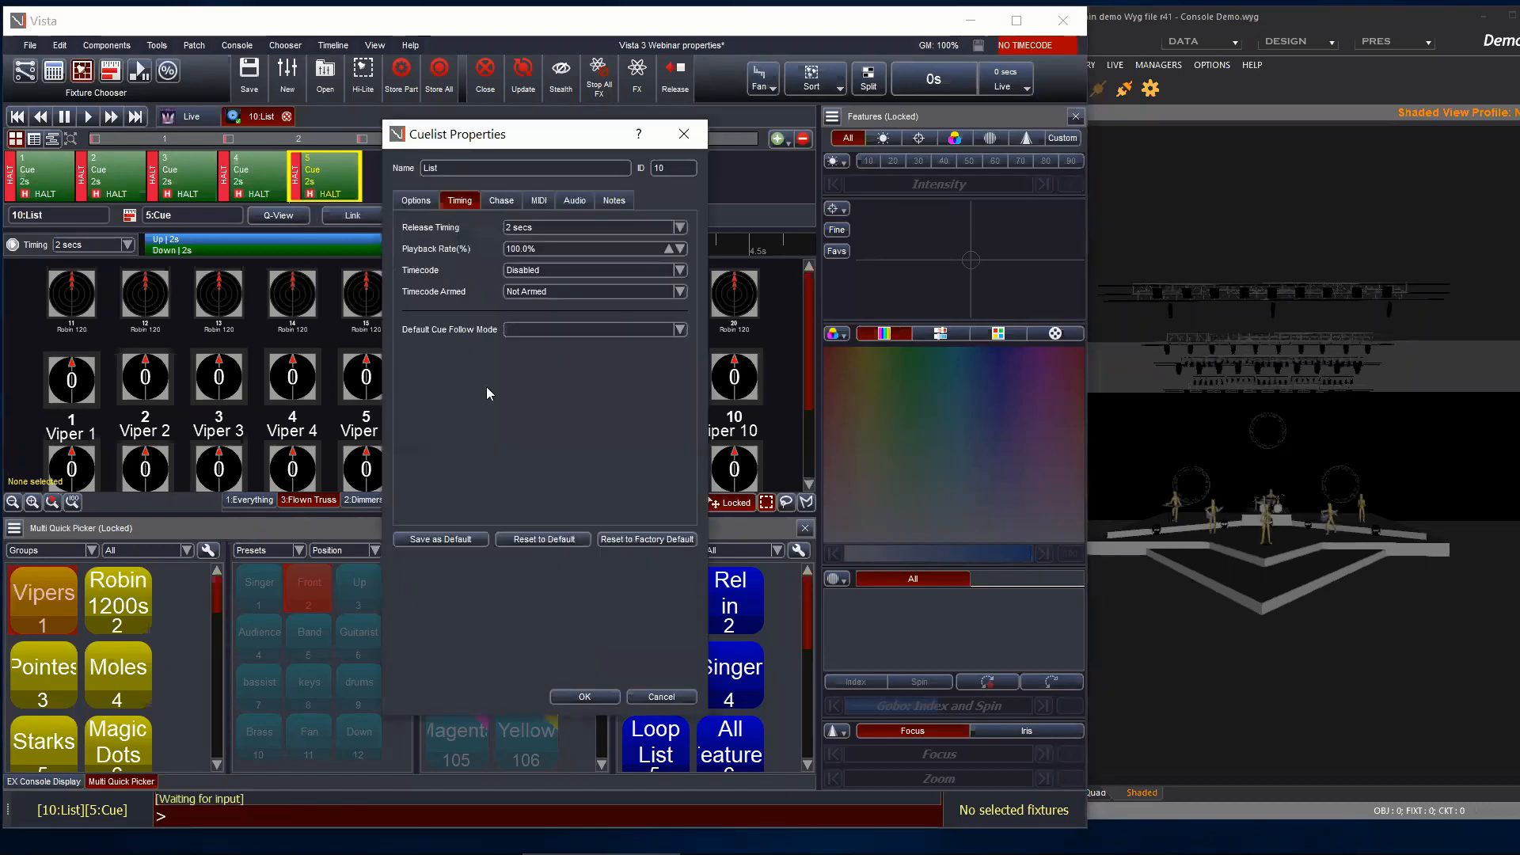
{"action": "left_click", "coordinate": [501, 200]}
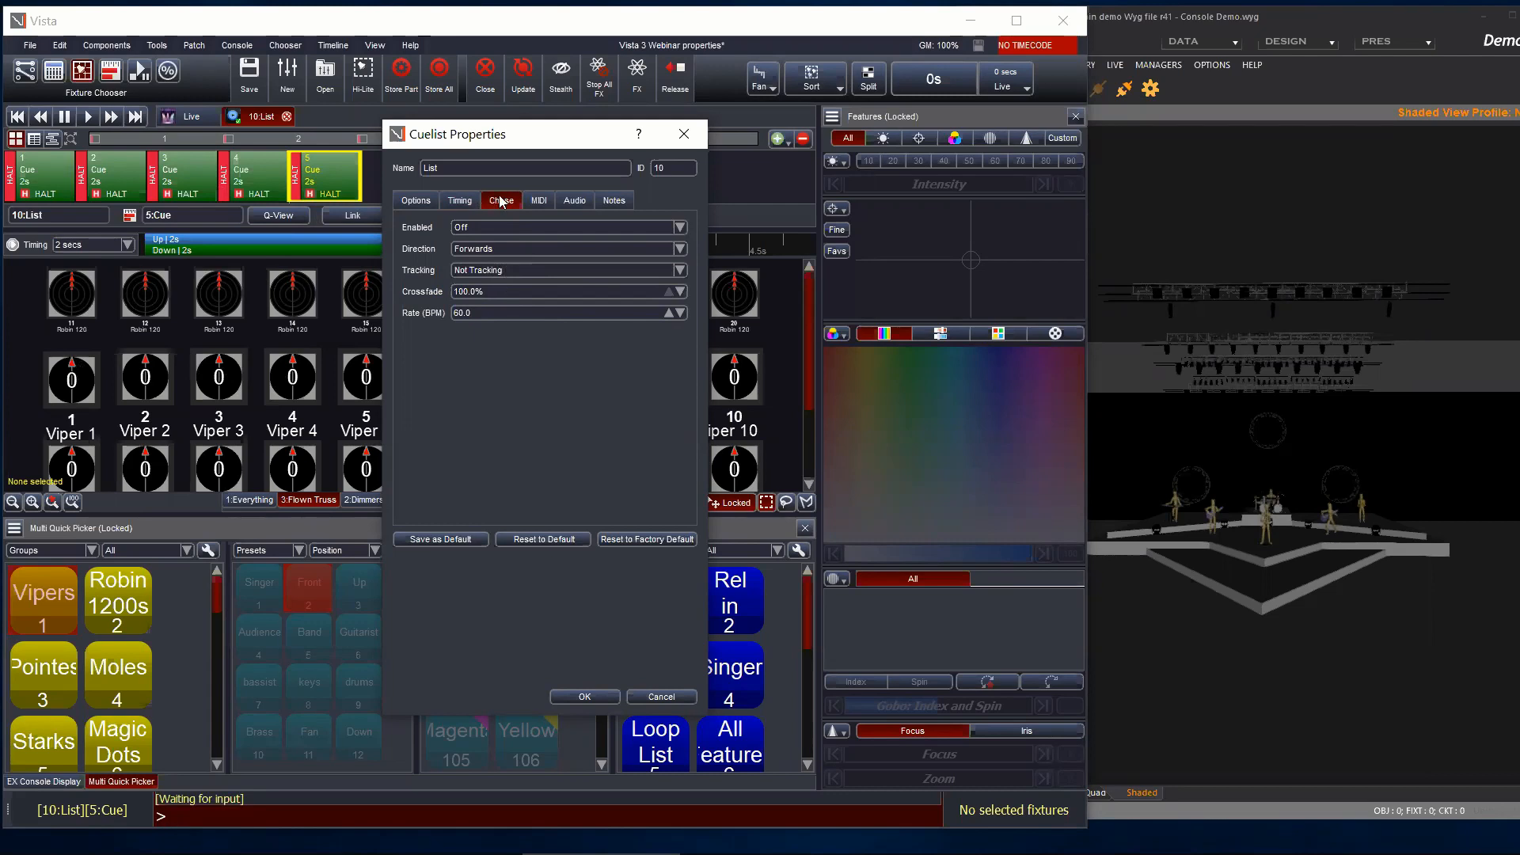
{"action": "left_click", "coordinate": [656, 698]}
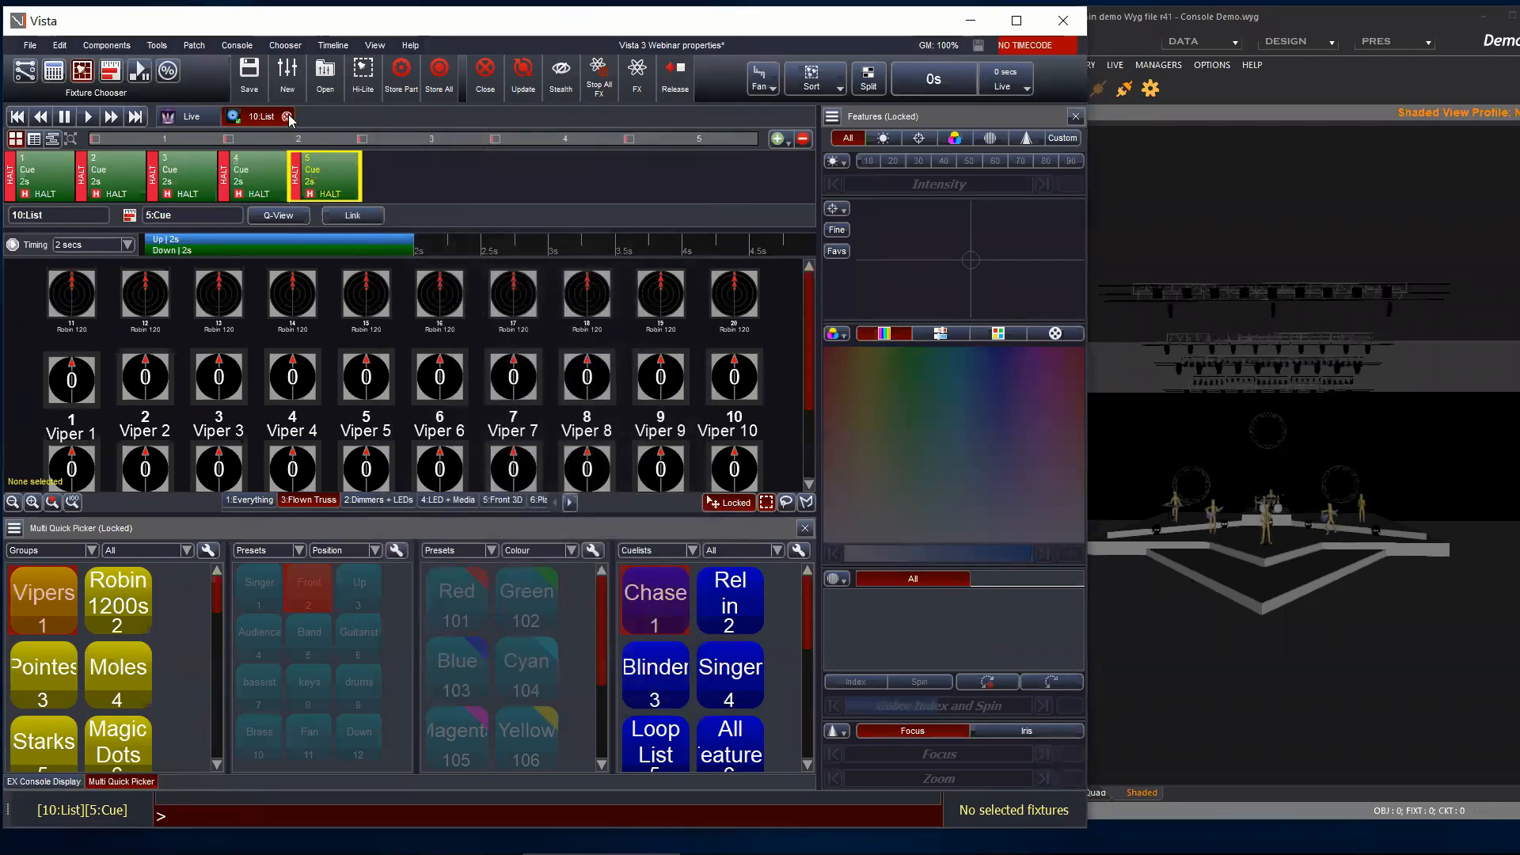
Step: Close cuelist 10 and return to the console playbacks
{"action": "left_click", "coordinate": [289, 119]}
{"action": "left_click", "coordinate": [523, 495]}
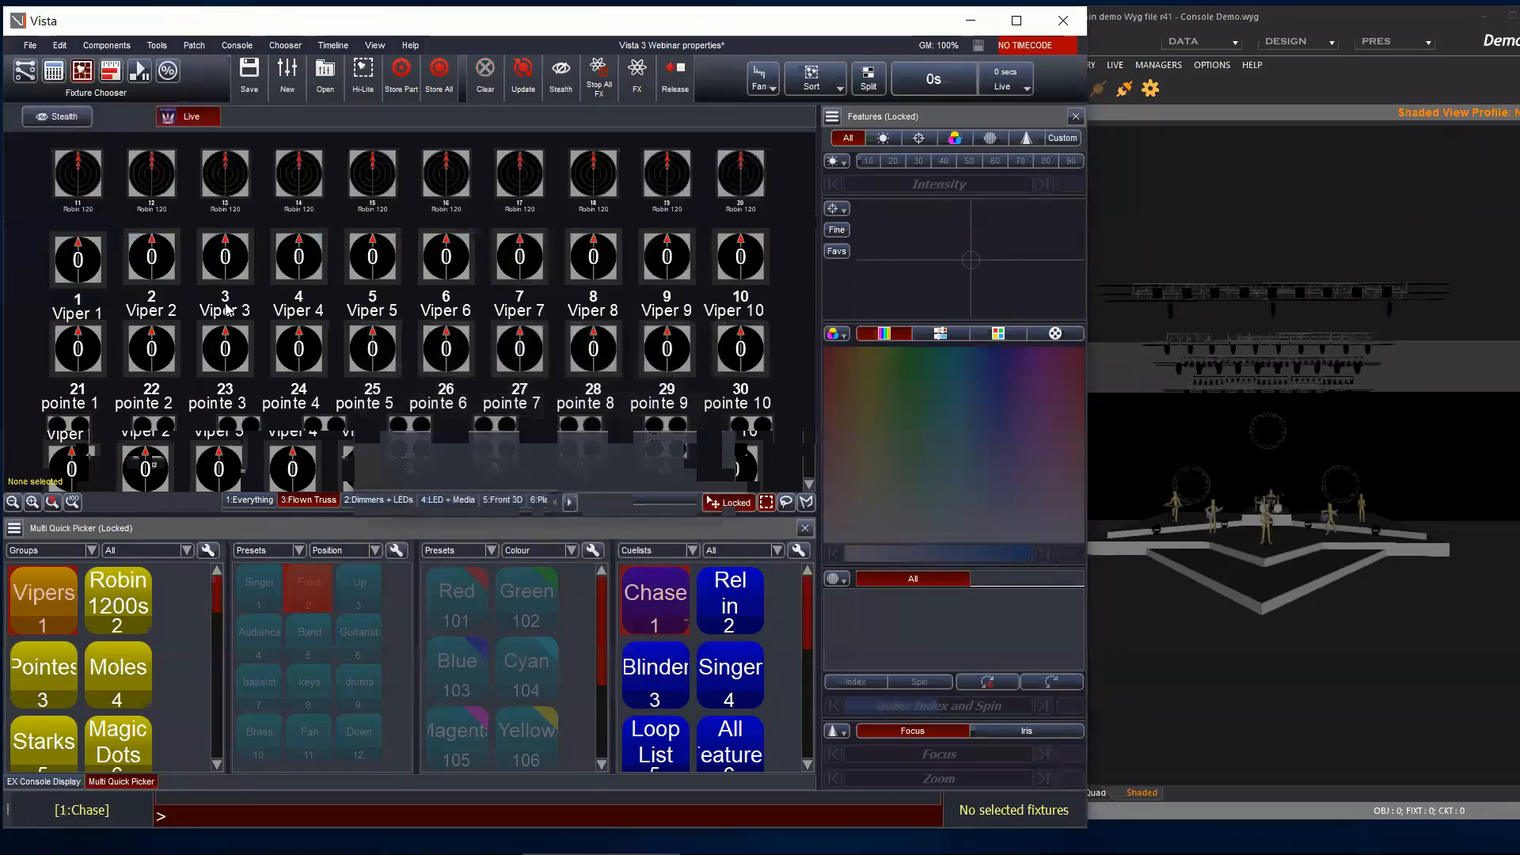
{"action": "left_click", "coordinate": [57, 70]}
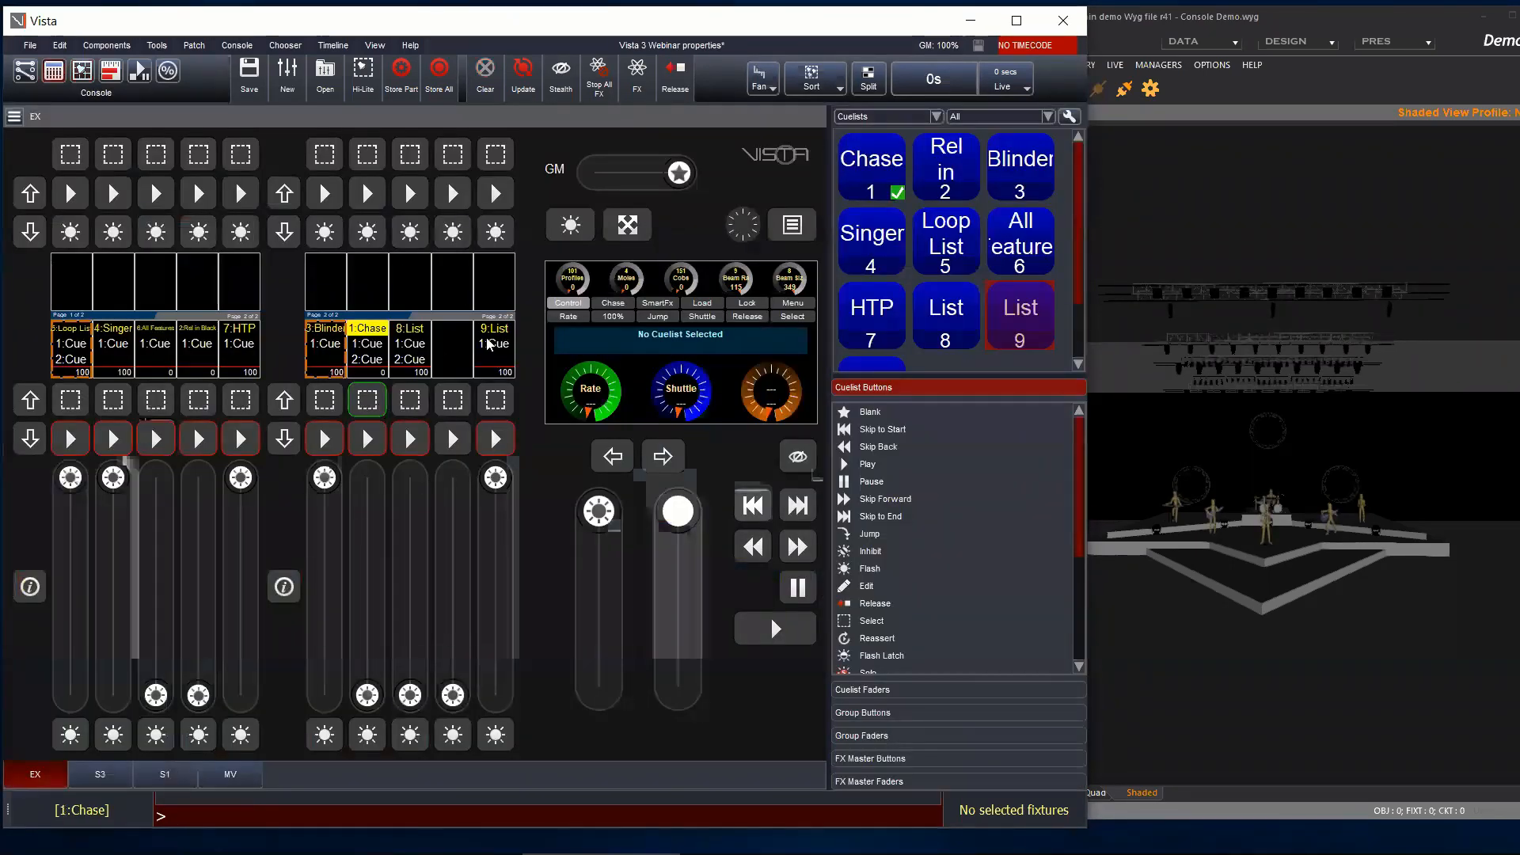
Step: Open the Chase cuelist for editing and play through its three cues, with the Dimmers + LEDs fixture layout shown
{"action": "key", "text": "shift"}
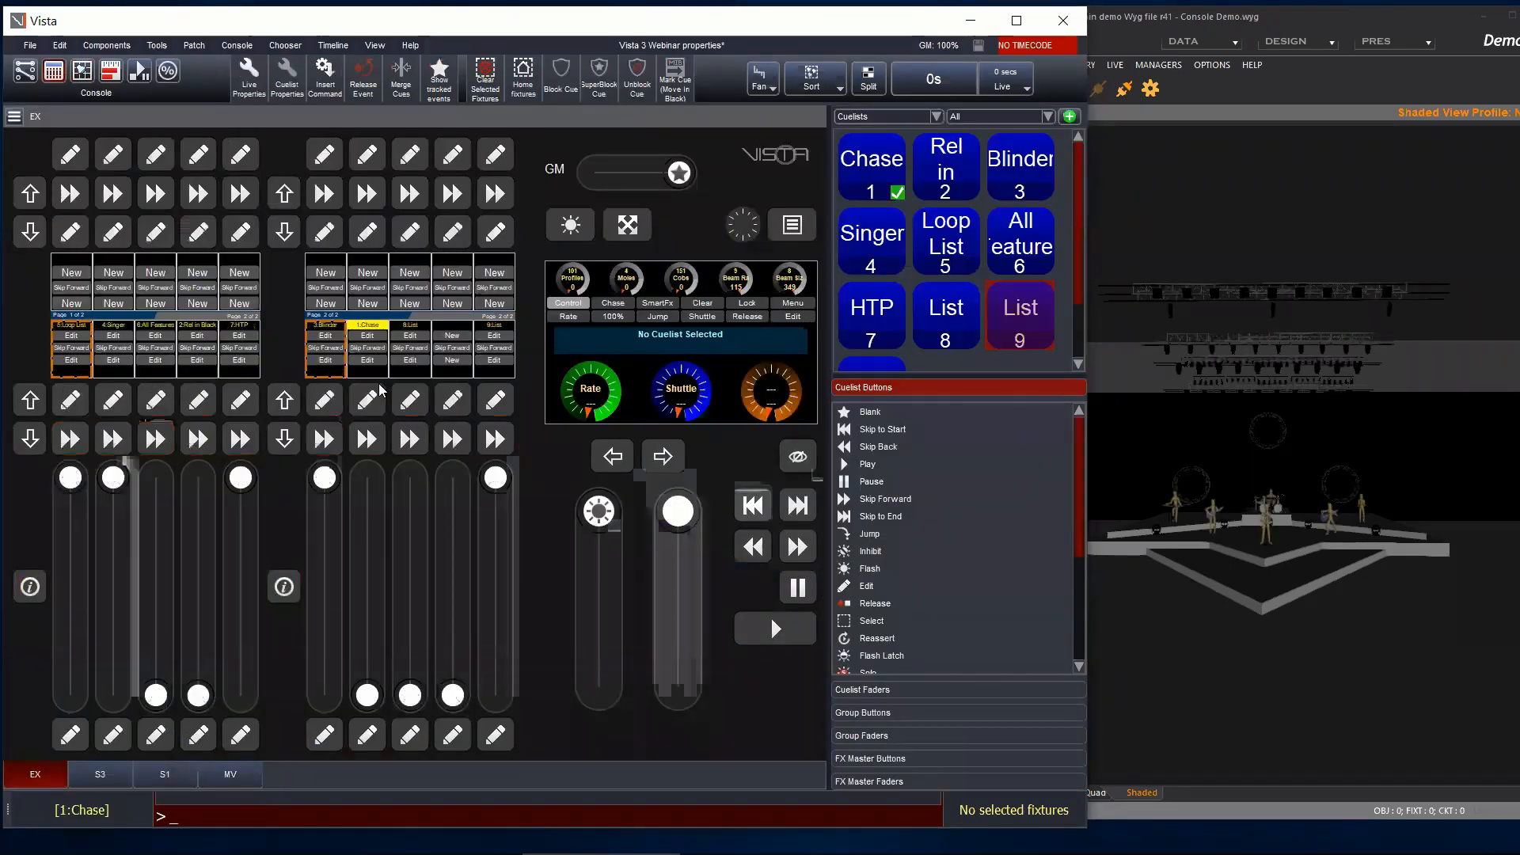
{"action": "left_click", "coordinate": [365, 405]}
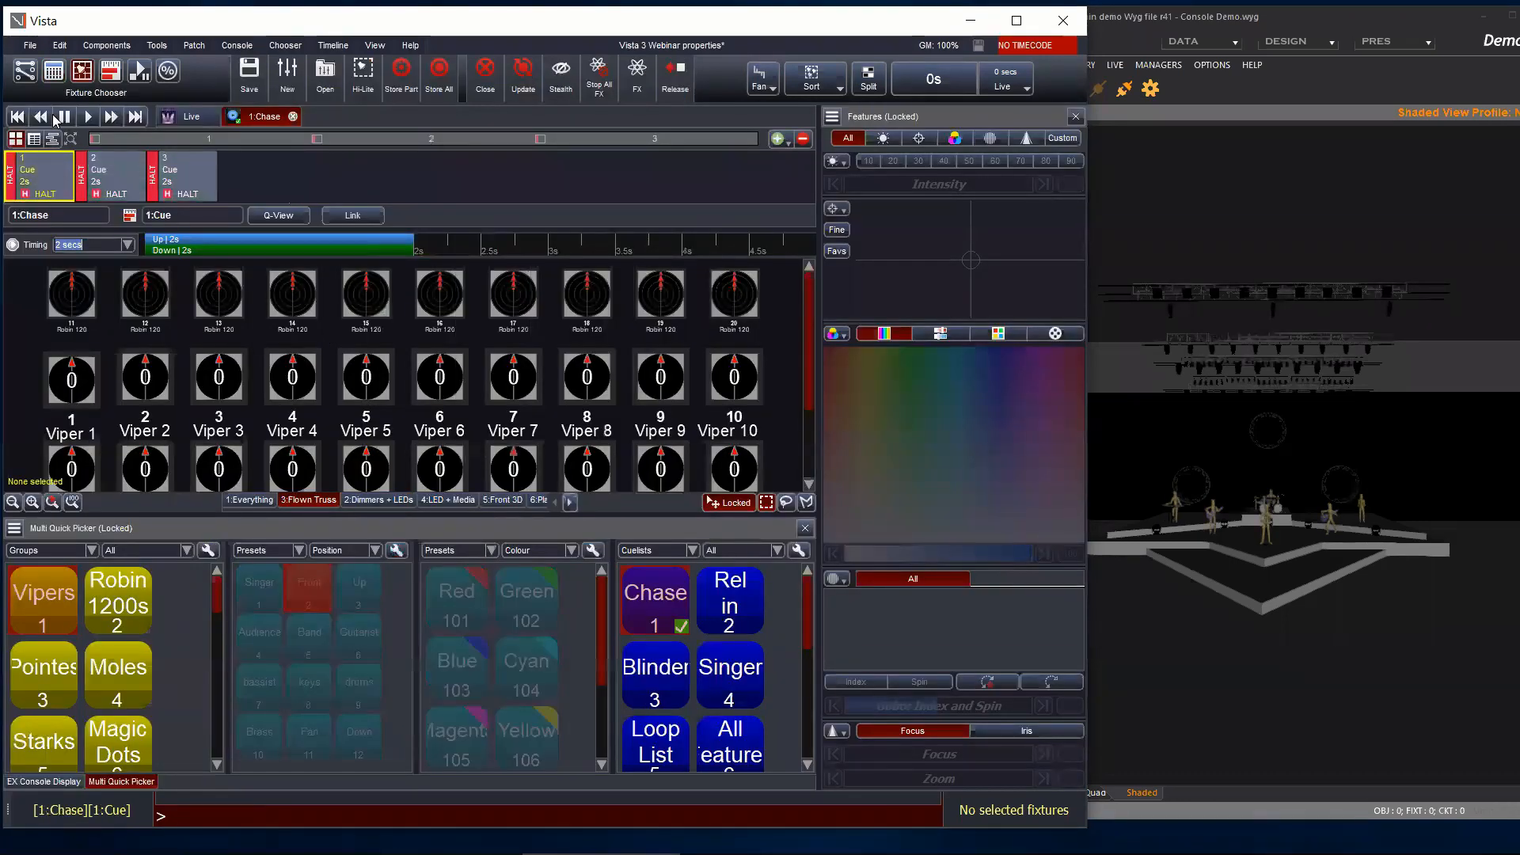
{"action": "left_click", "coordinate": [88, 117]}
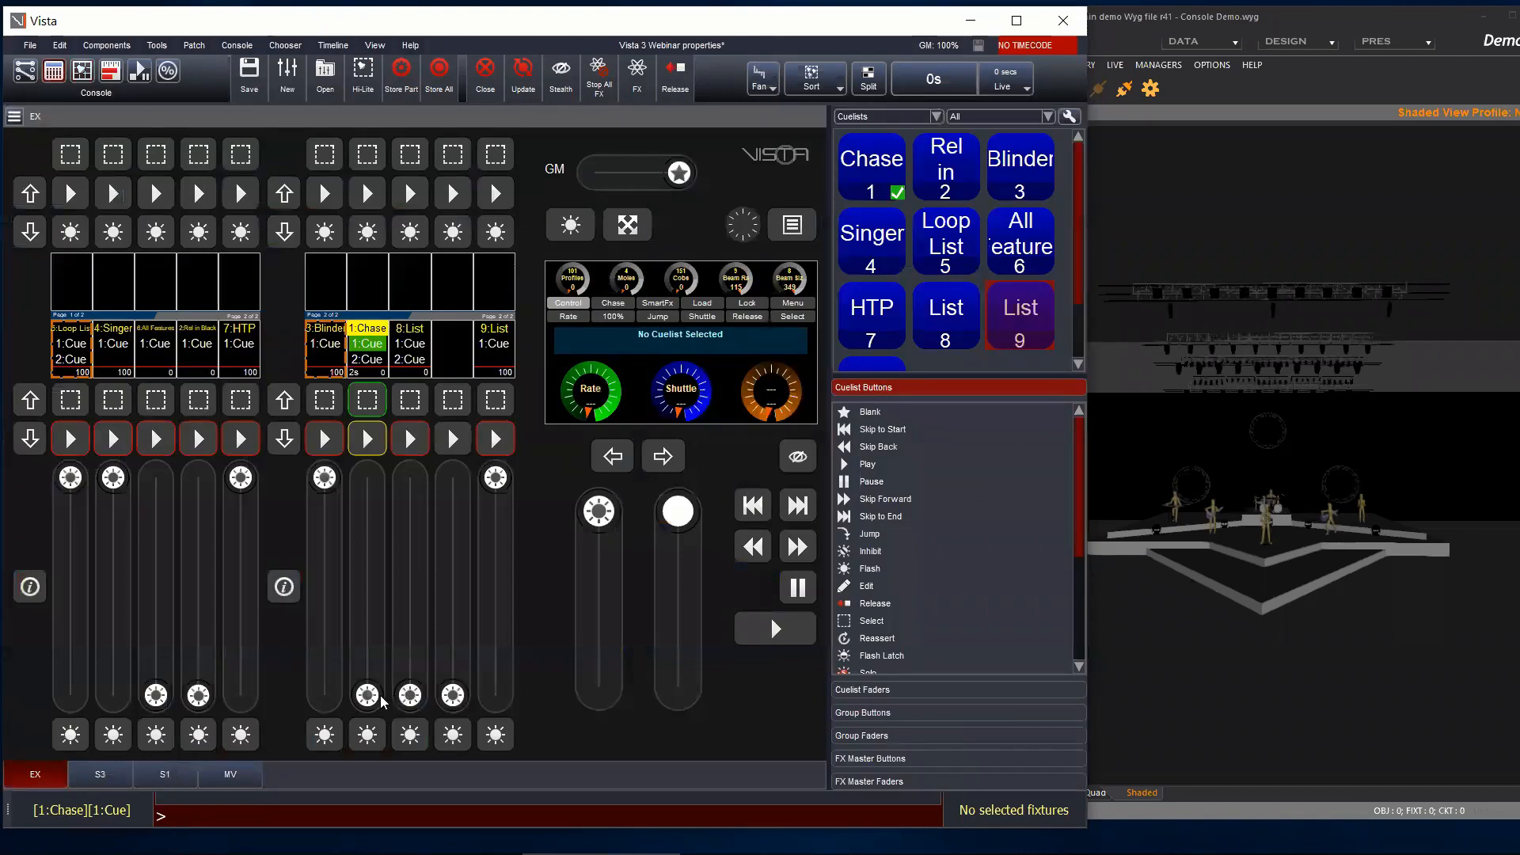
{"action": "left_click", "coordinate": [82, 71]}
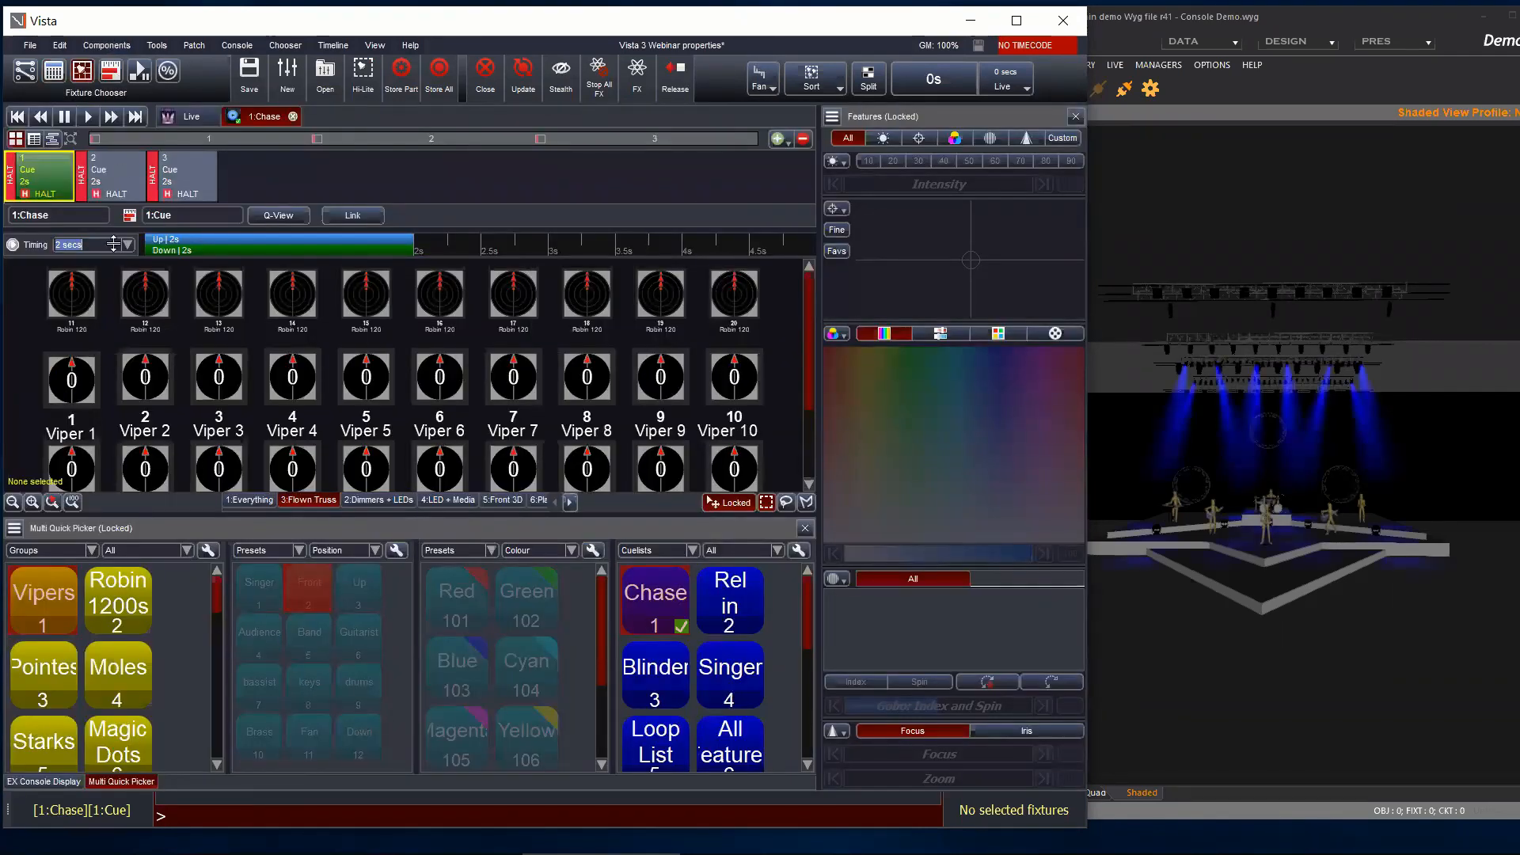
{"action": "left_click", "coordinate": [84, 117]}
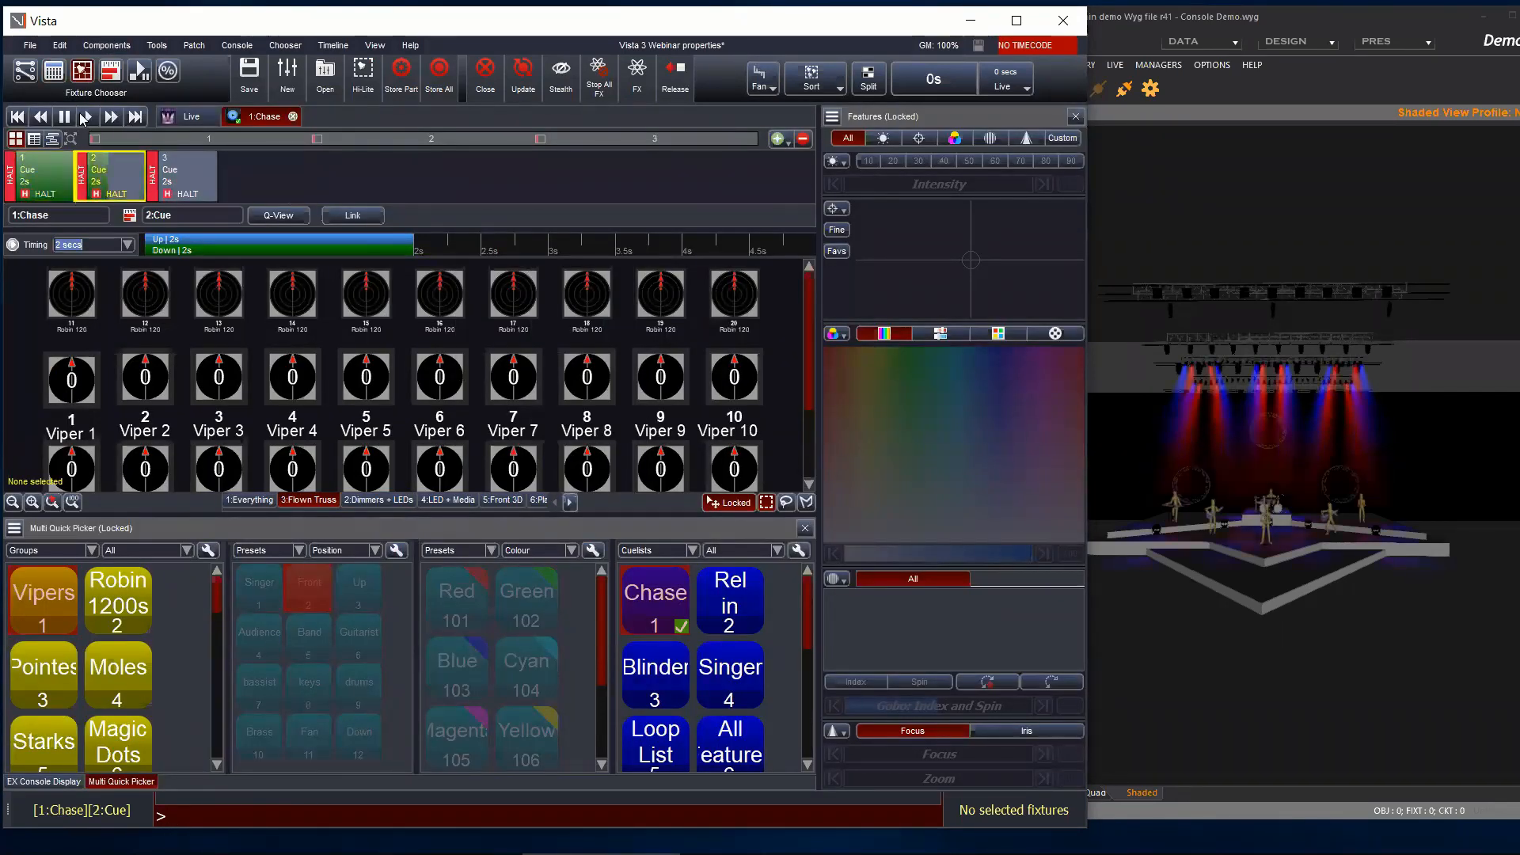
{"action": "left_click", "coordinate": [400, 499]}
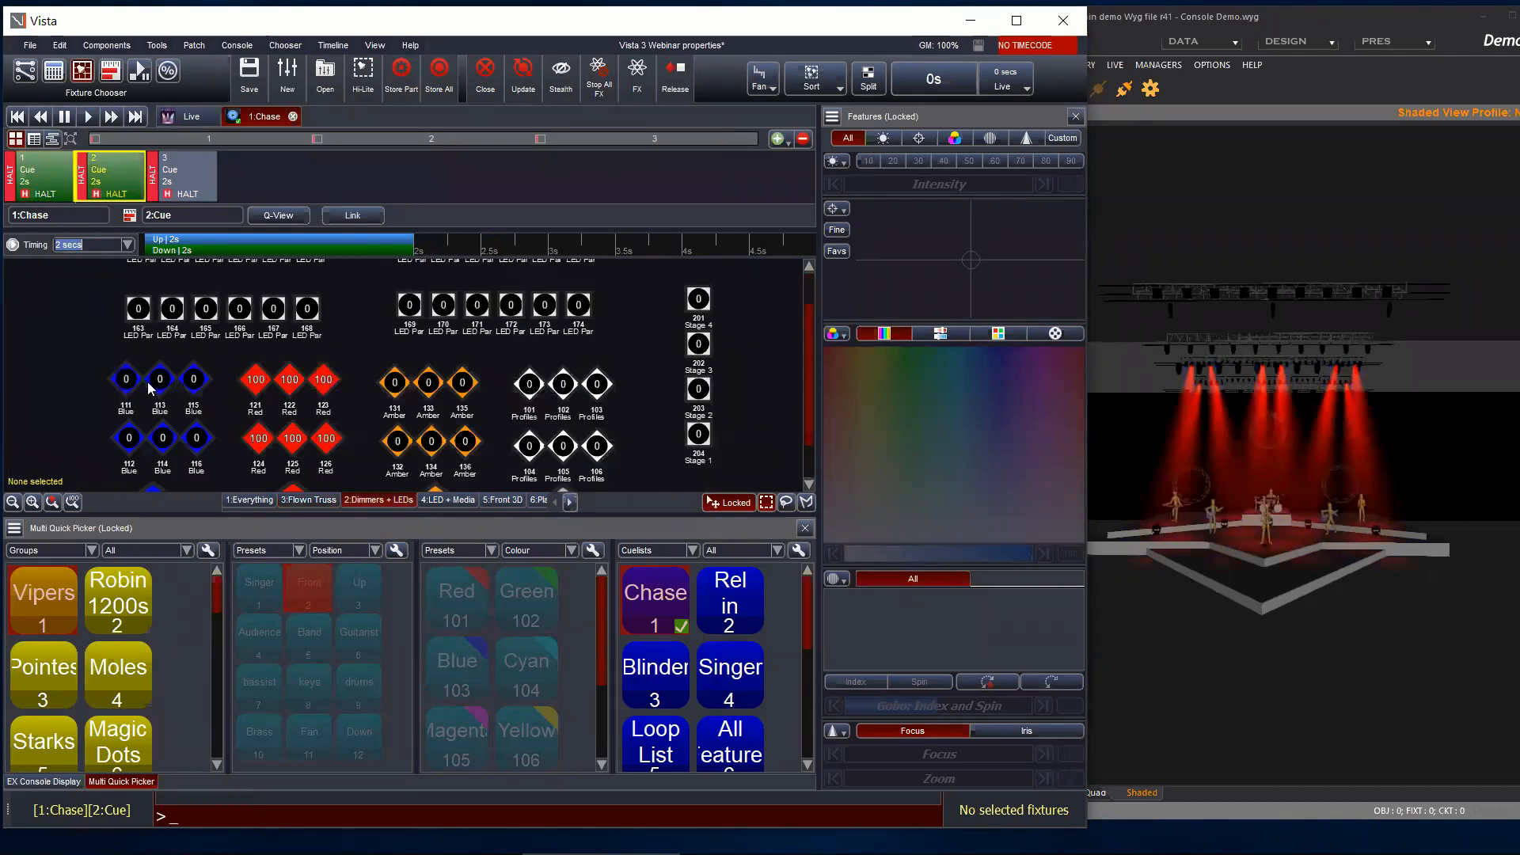
{"action": "left_click", "coordinate": [89, 118]}
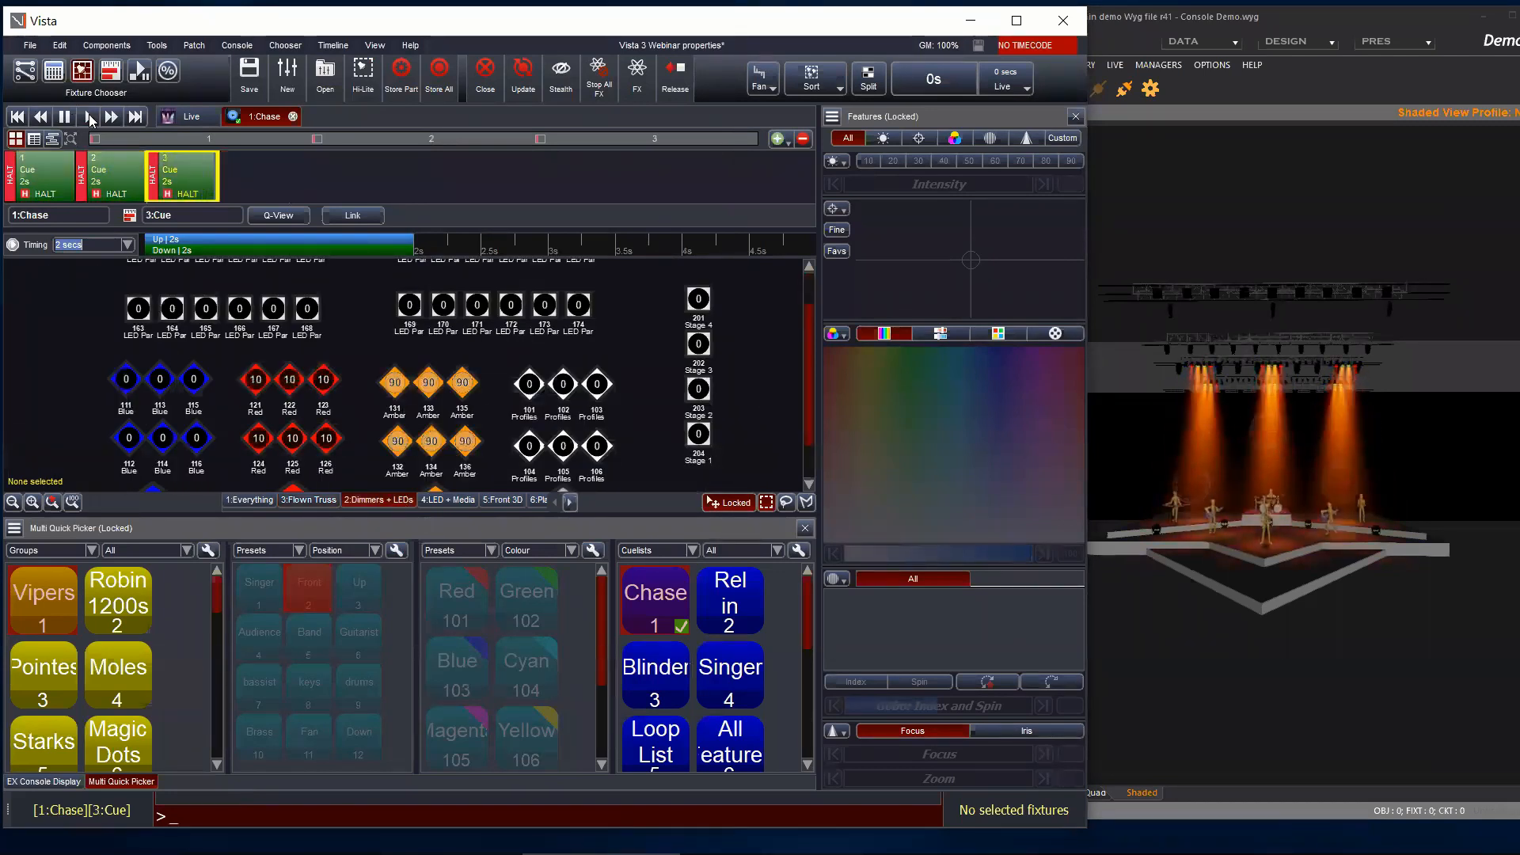
Step: Open the cuelist properties of the Chase cuelist and set its chase mode to On
{"action": "right_click", "coordinate": [249, 172]}
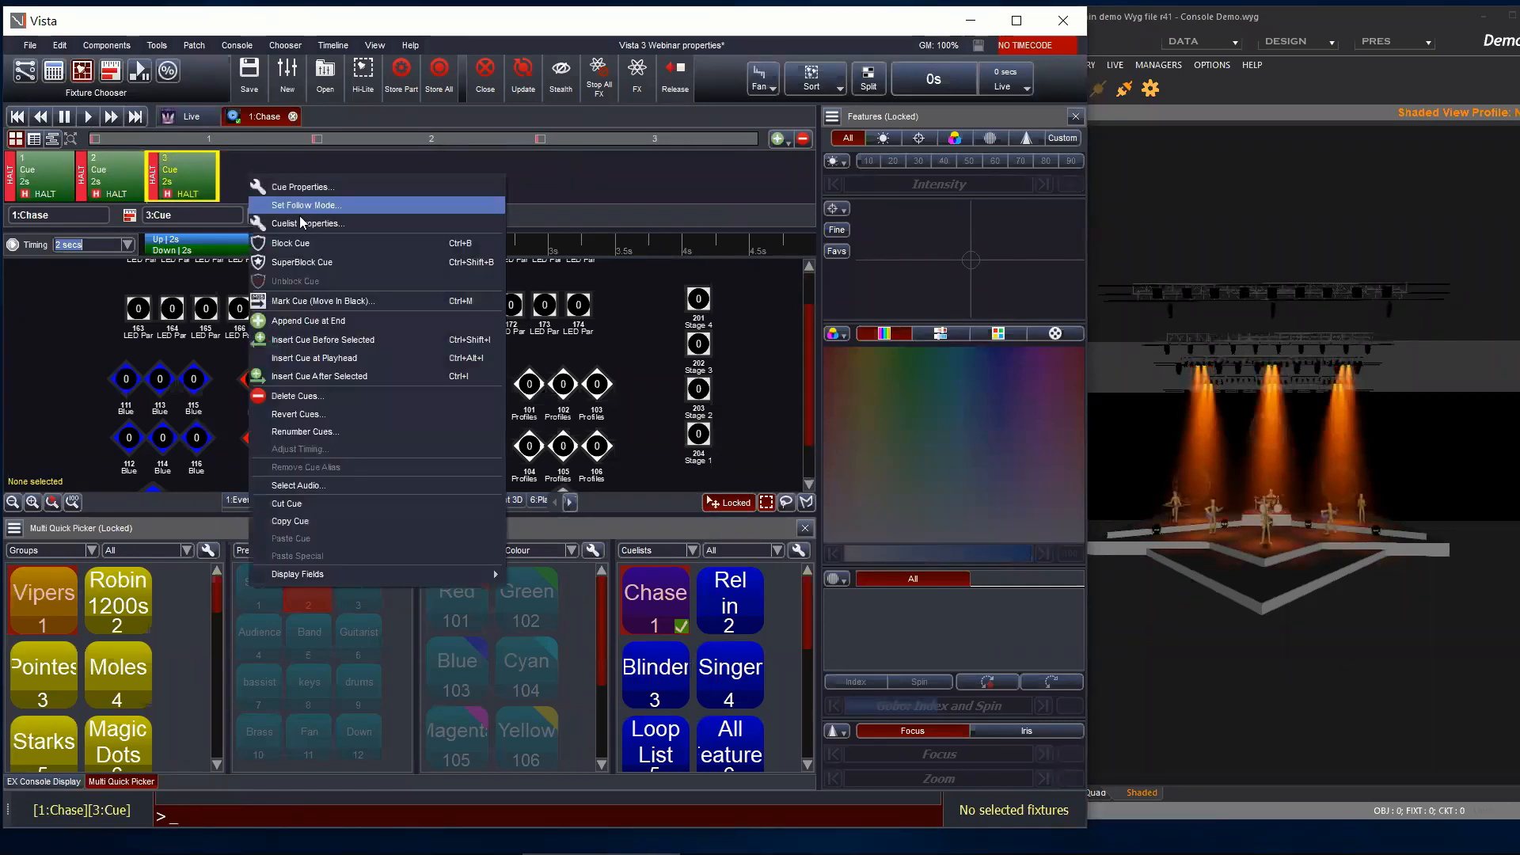
{"action": "left_click", "coordinate": [302, 224]}
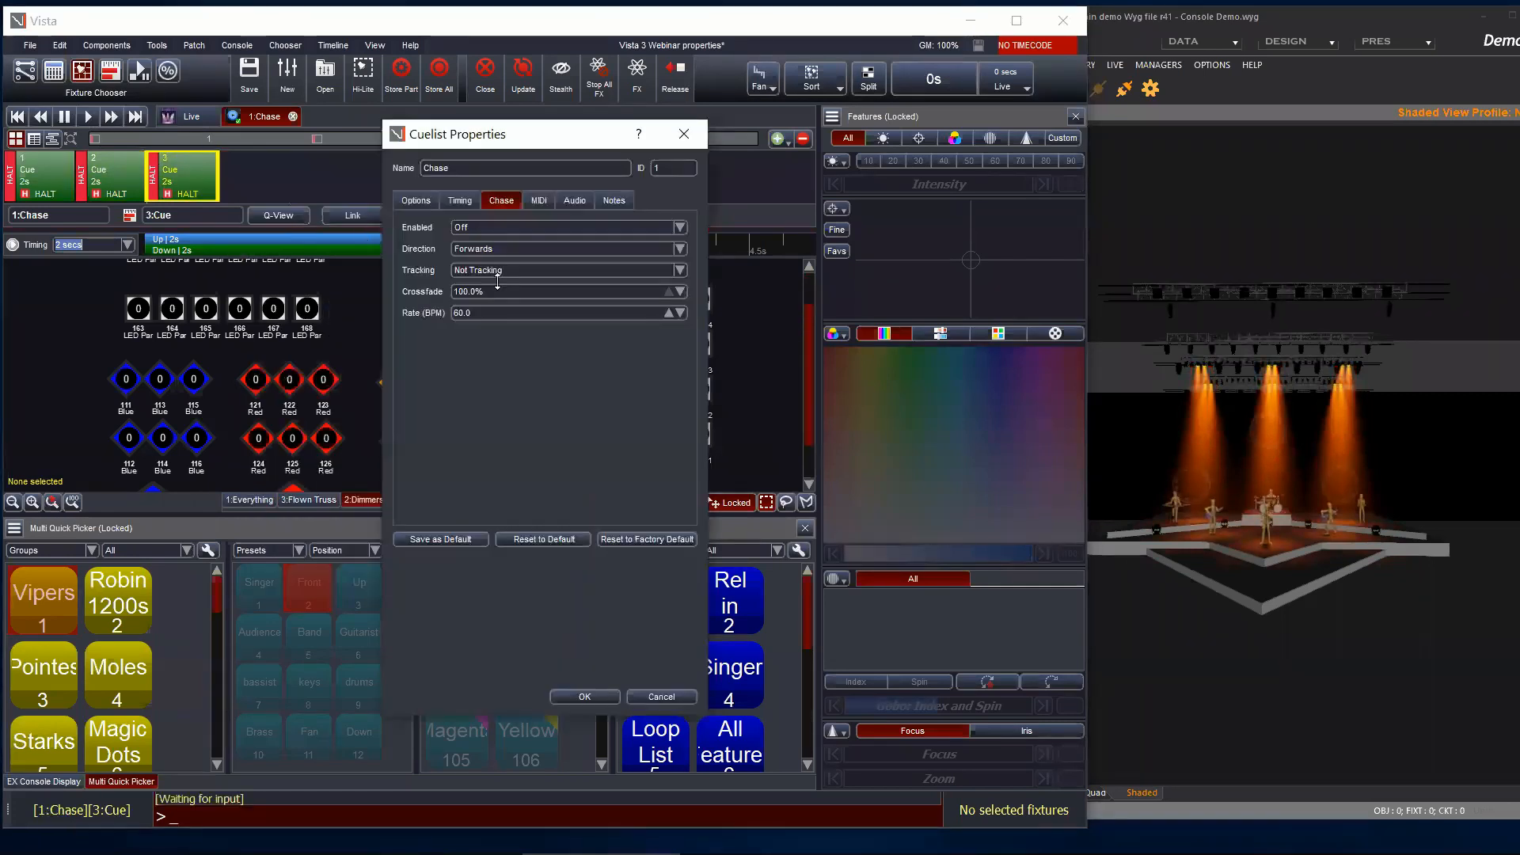
{"action": "left_click", "coordinate": [486, 226]}
{"action": "left_click", "coordinate": [484, 243]}
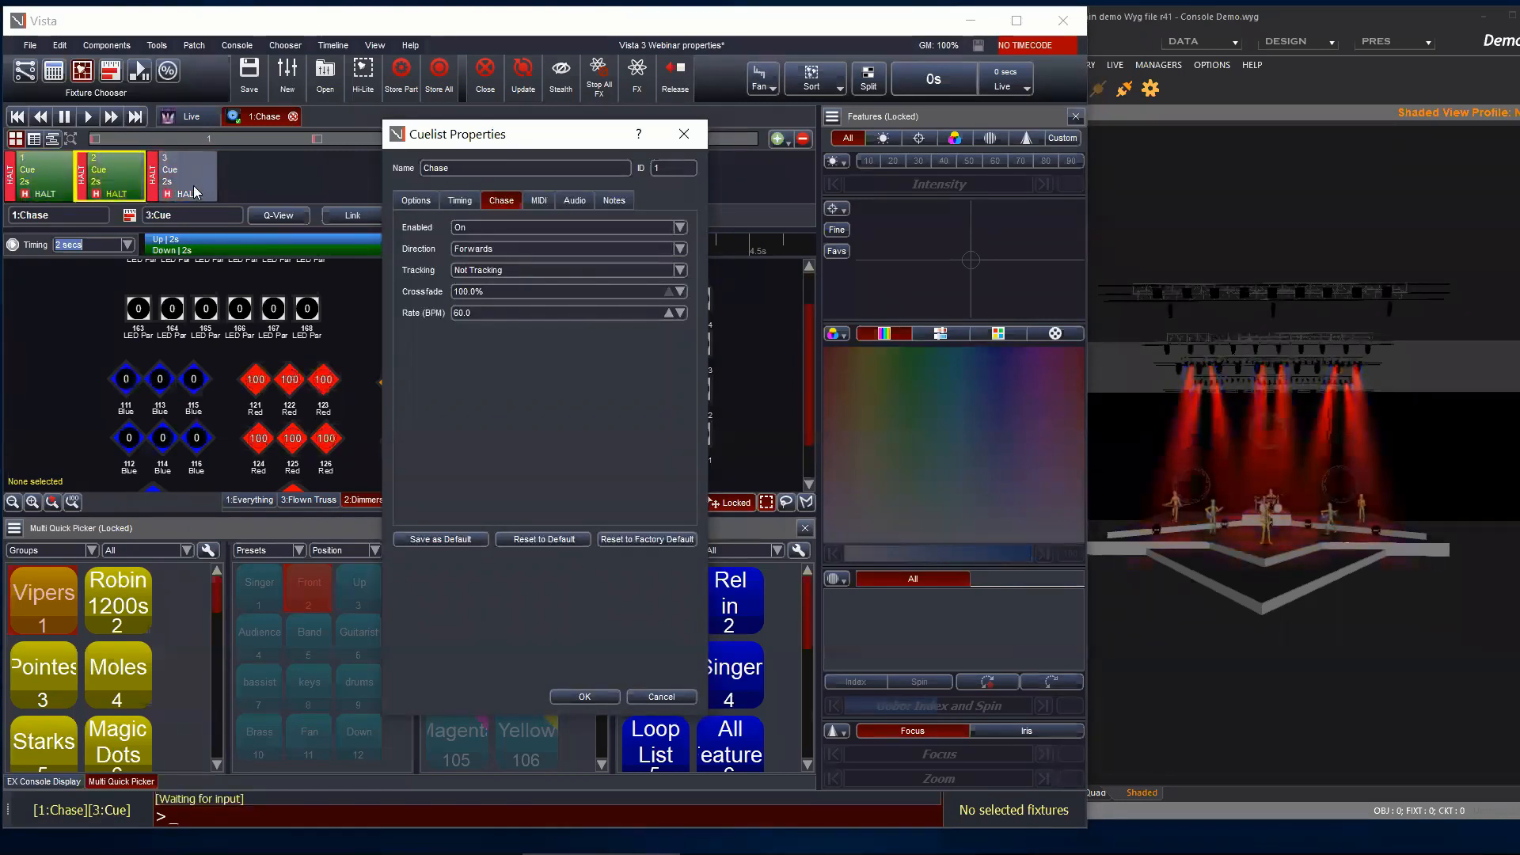
Step: Try the Backwards, Bounce and Random chase directions and return the direction to Forwards, leaving tracking at Not Tracking
{"action": "left_click", "coordinate": [500, 243]}
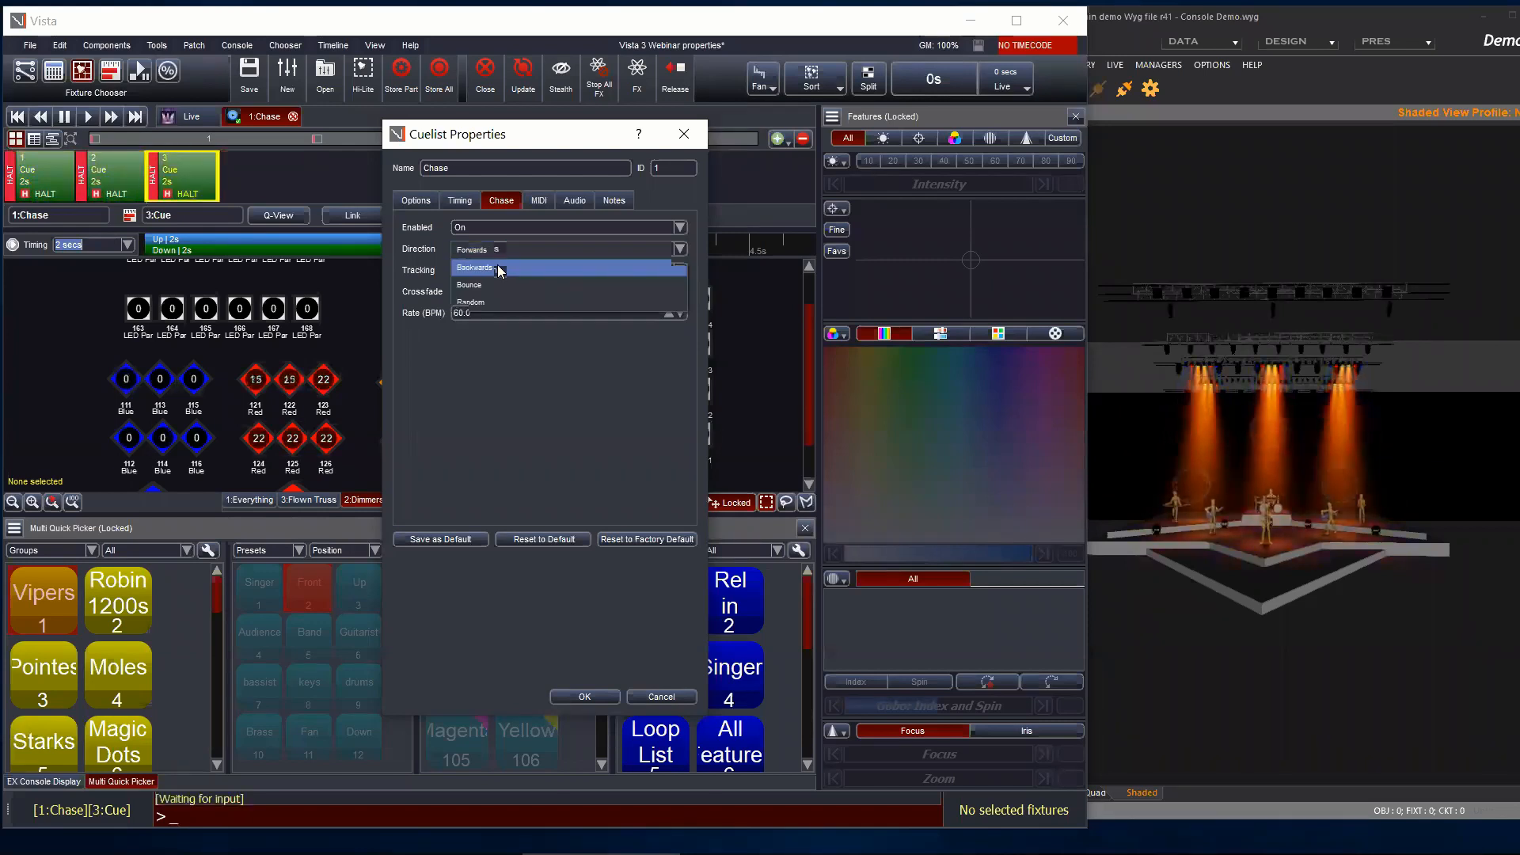
{"action": "left_click", "coordinate": [498, 262]}
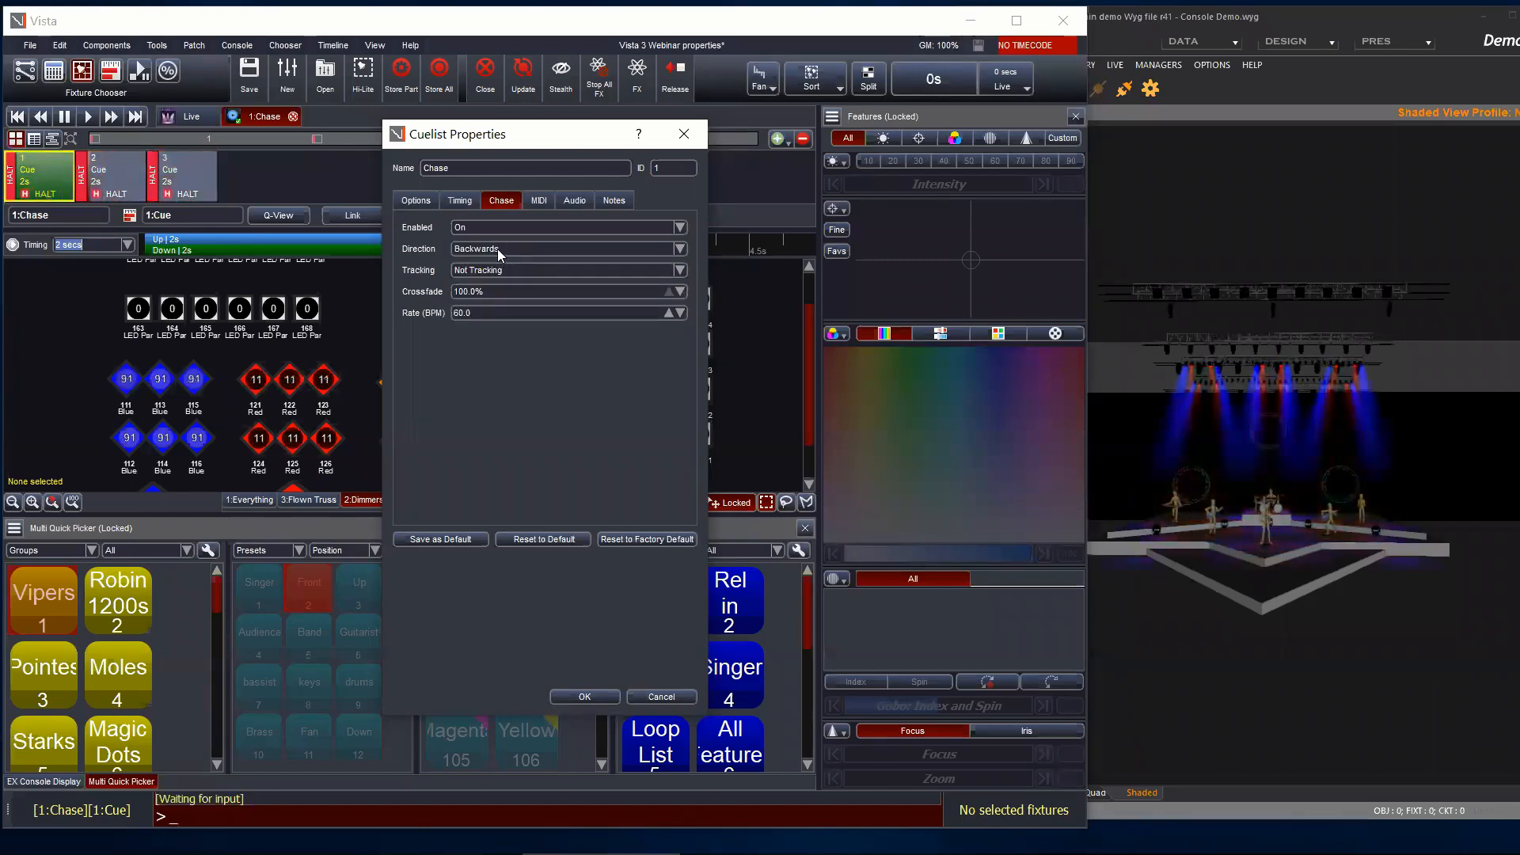
{"action": "left_click", "coordinate": [497, 249]}
{"action": "left_click", "coordinate": [486, 273]}
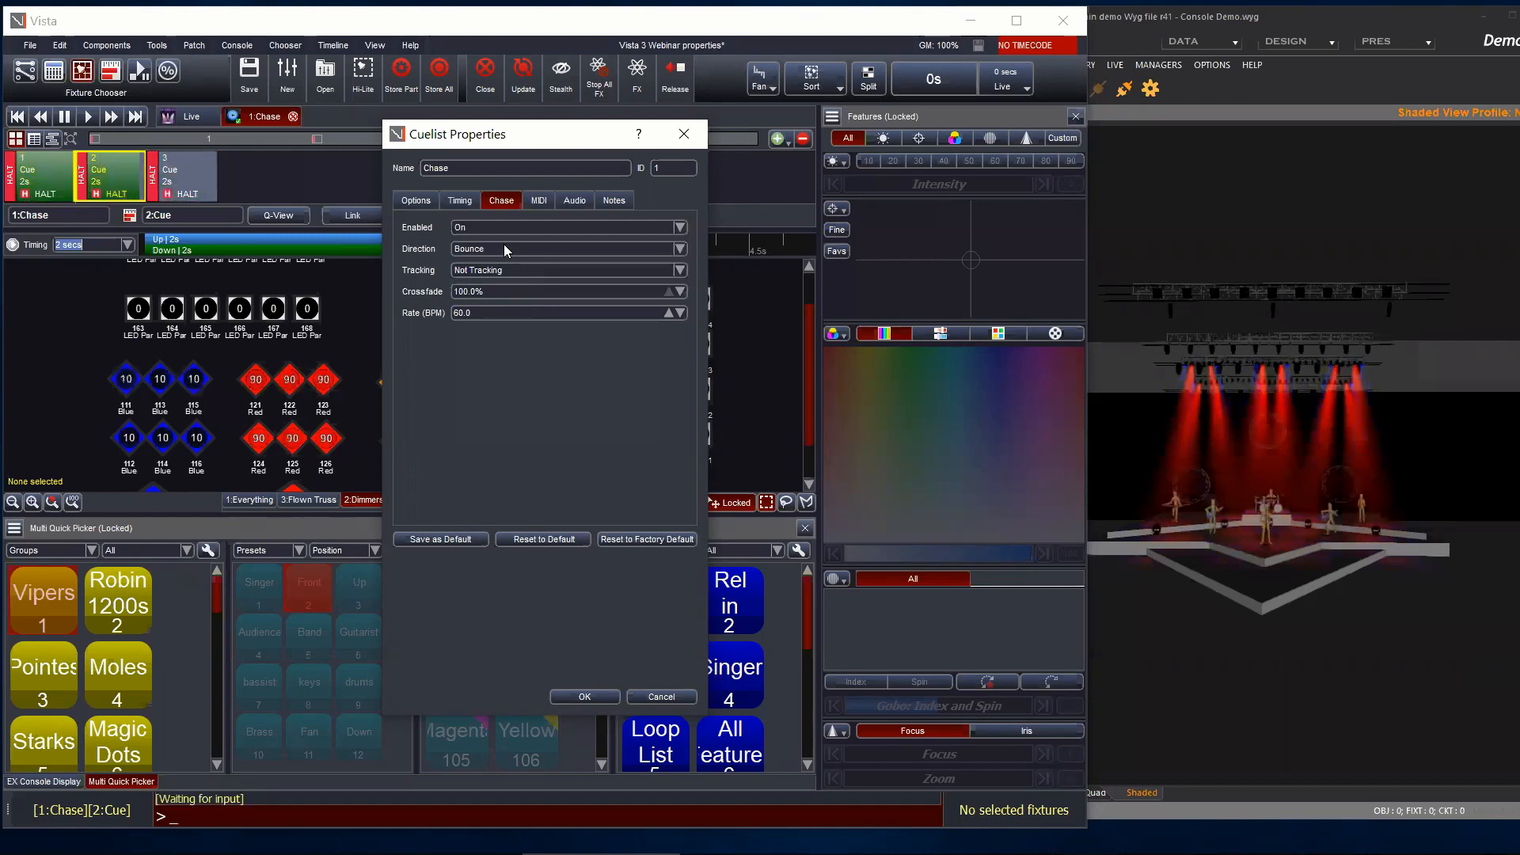
{"action": "left_click", "coordinate": [503, 244]}
{"action": "left_click", "coordinate": [498, 267]}
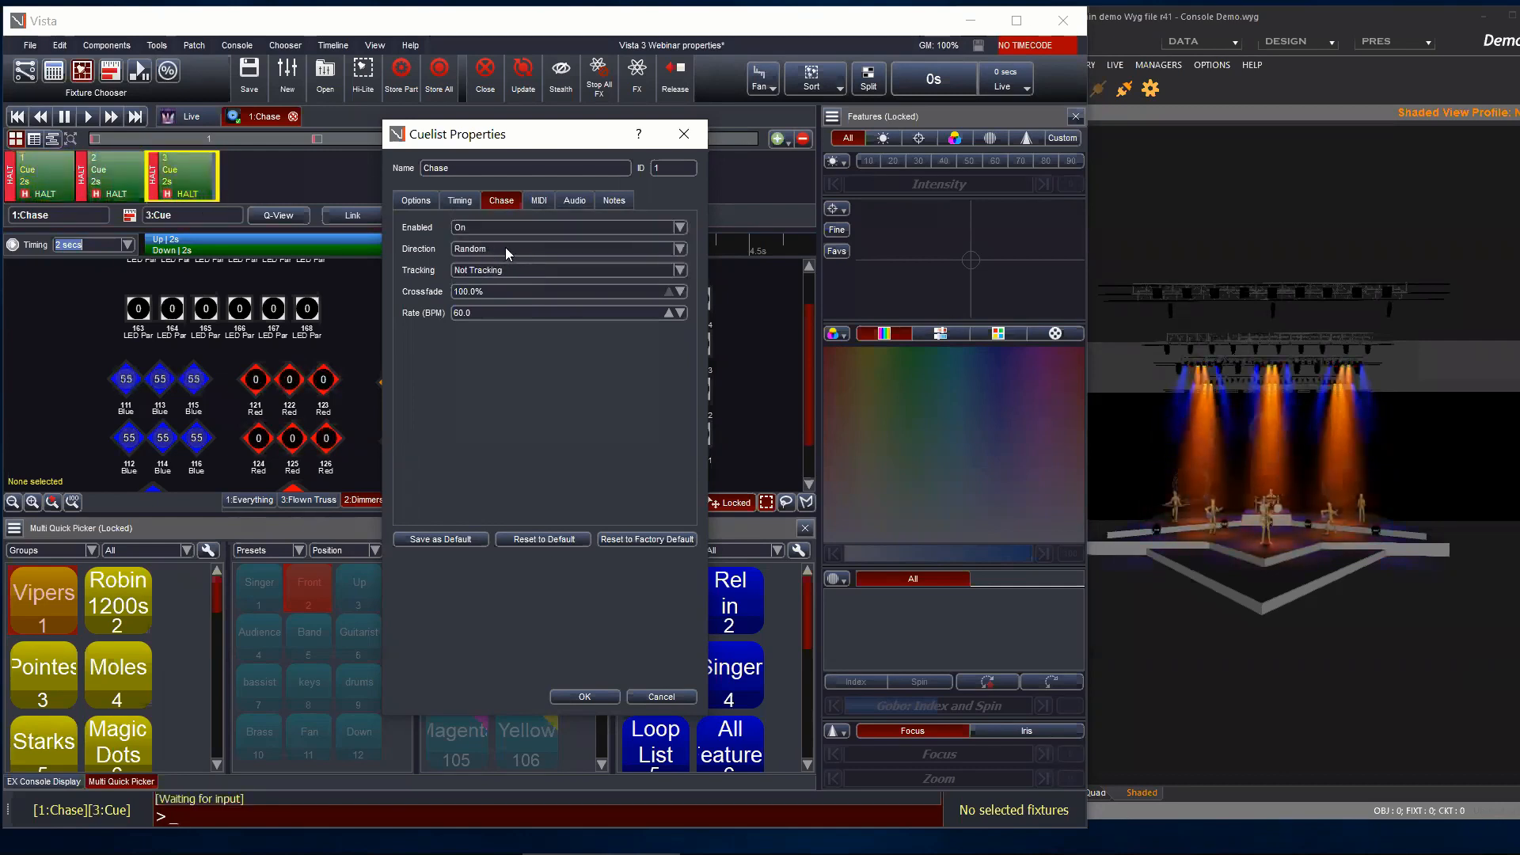
{"action": "left_click", "coordinate": [506, 247]}
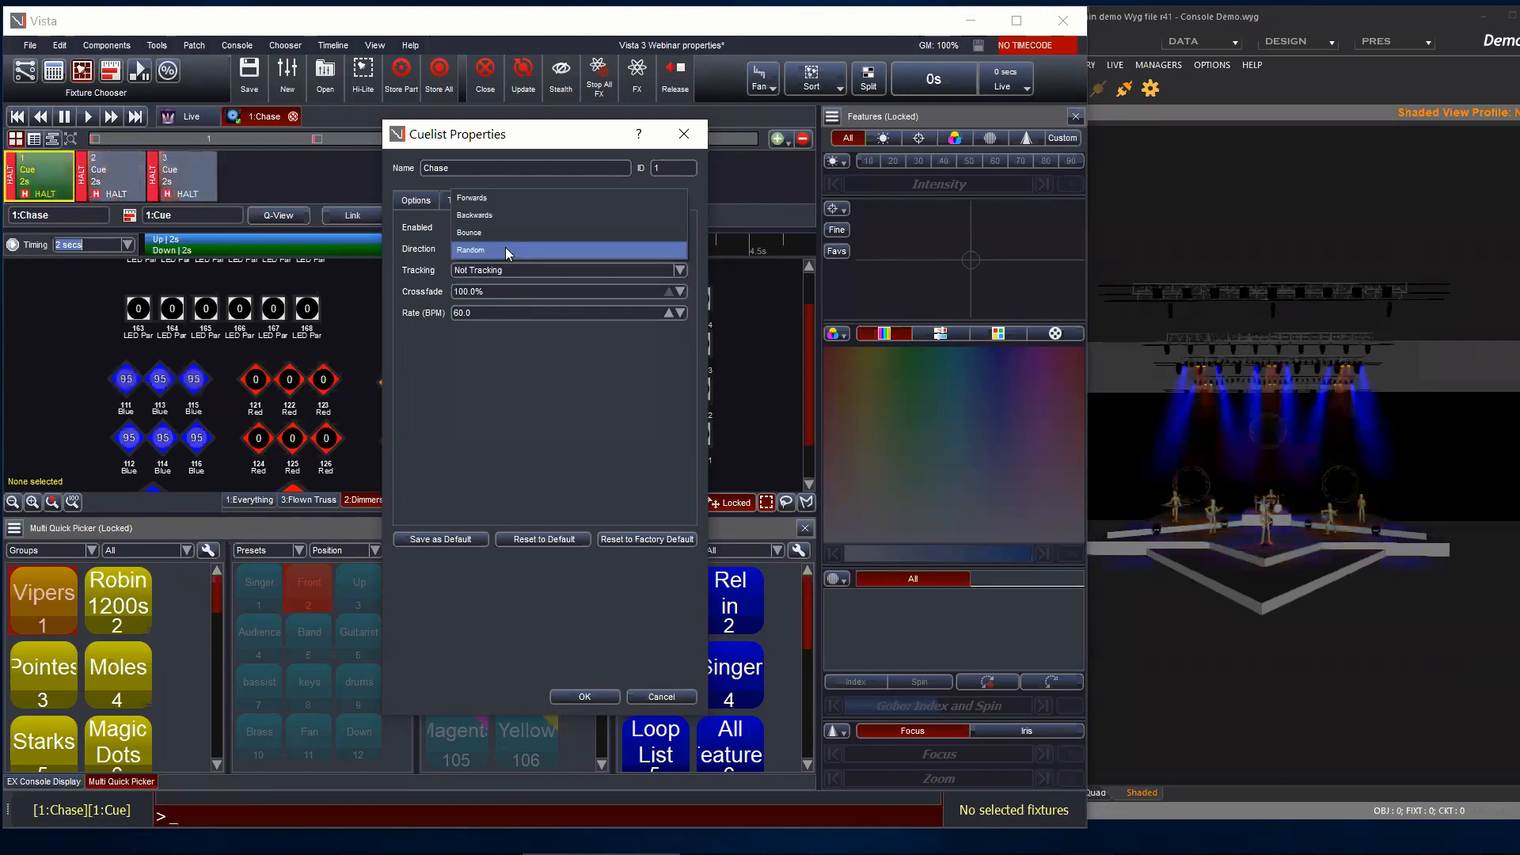
{"action": "left_click", "coordinate": [494, 201]}
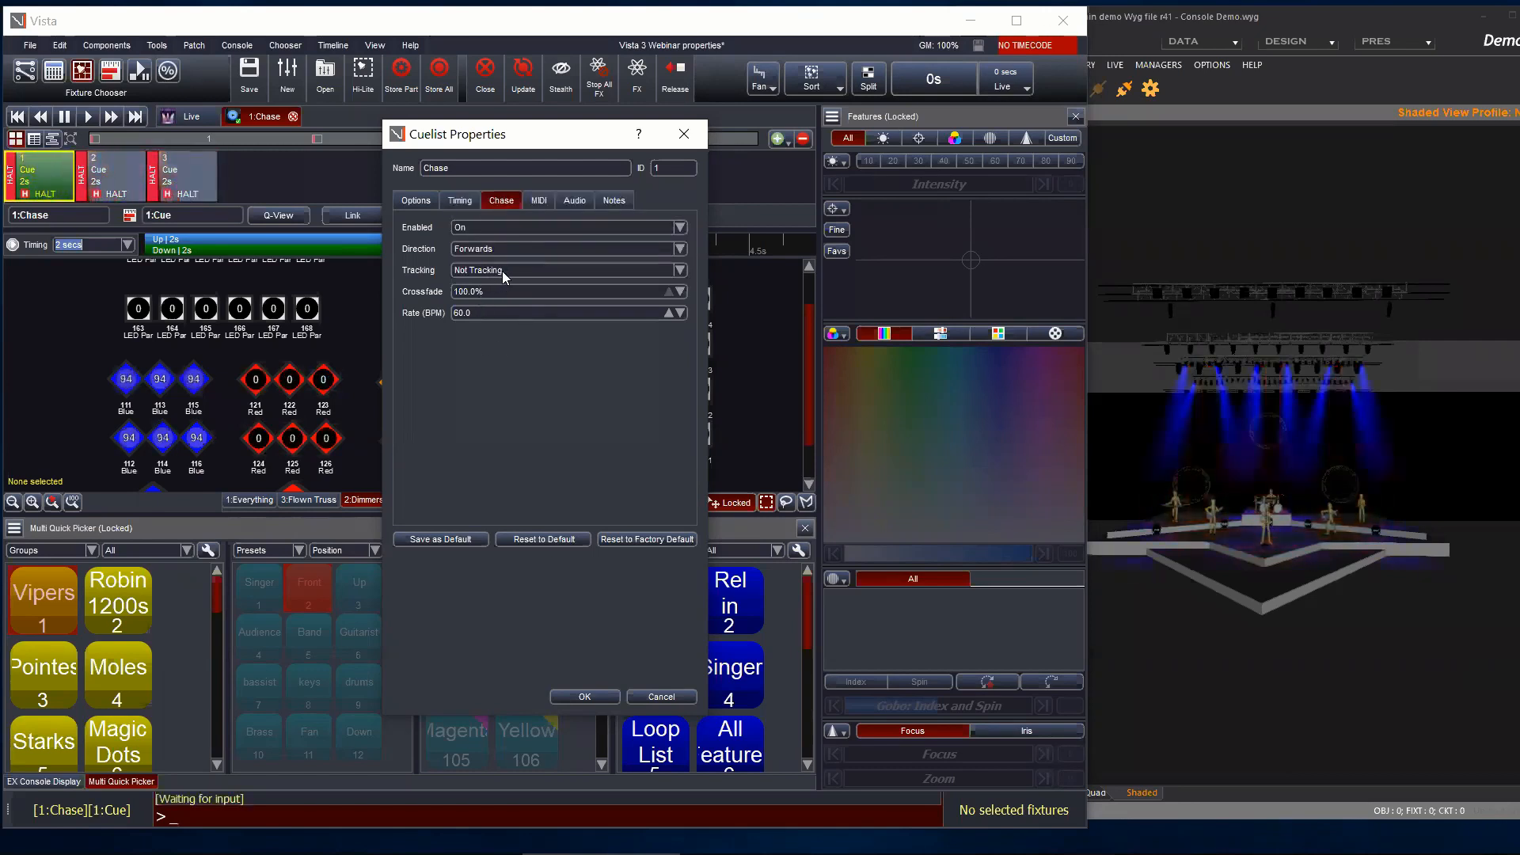
{"action": "left_click", "coordinate": [502, 271]}
{"action": "left_click", "coordinate": [502, 270]}
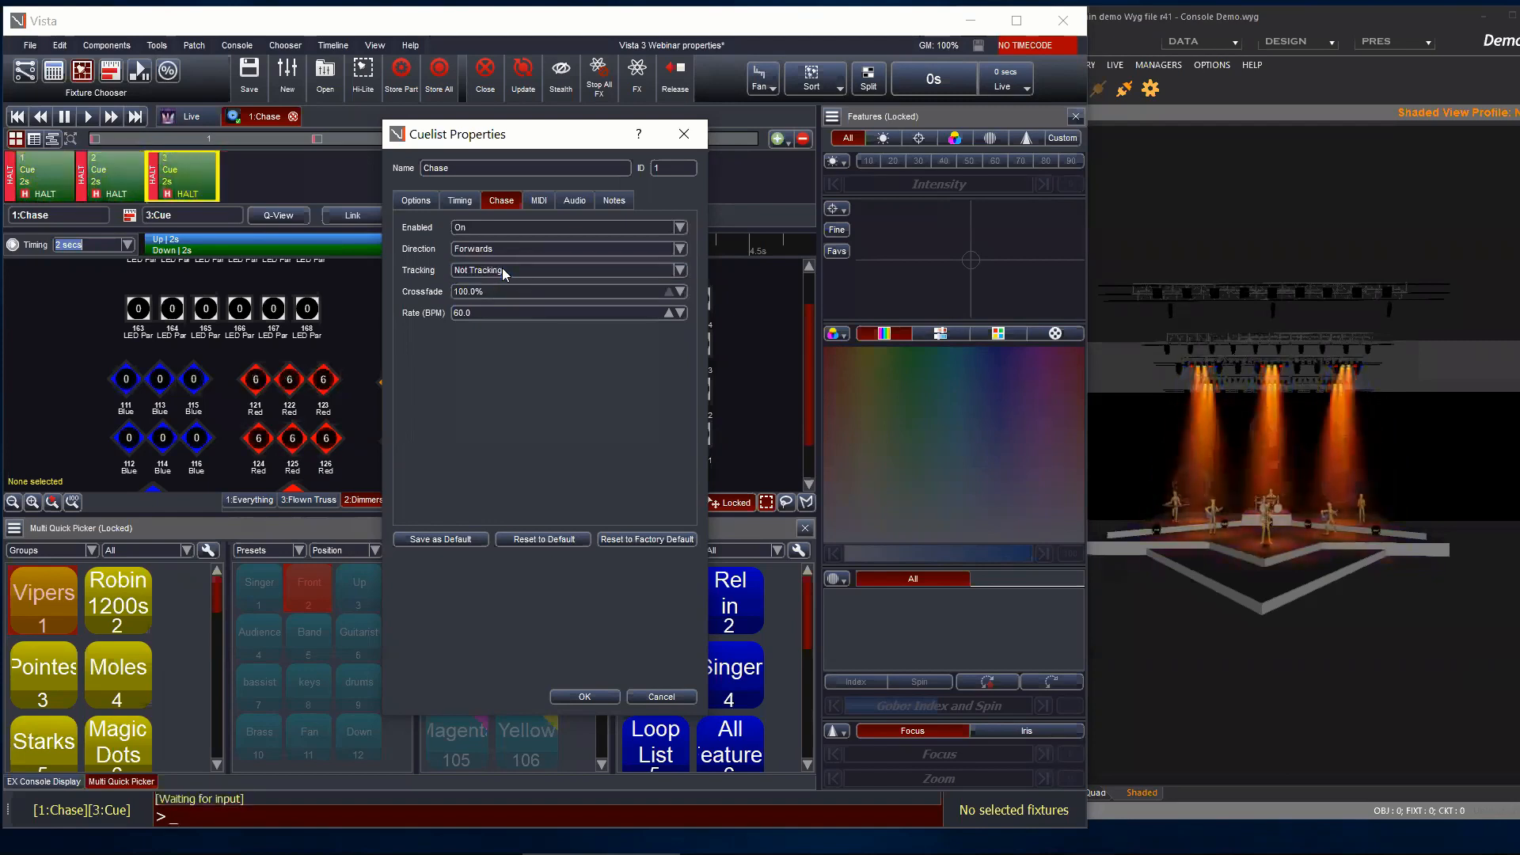
Step: Set the chase crossfade to 4.0% and the rate to 100 BPM, and apply the cuelist properties
{"action": "left_click_drag", "start_coordinate": [490, 291], "coordinate": [508, 387]}
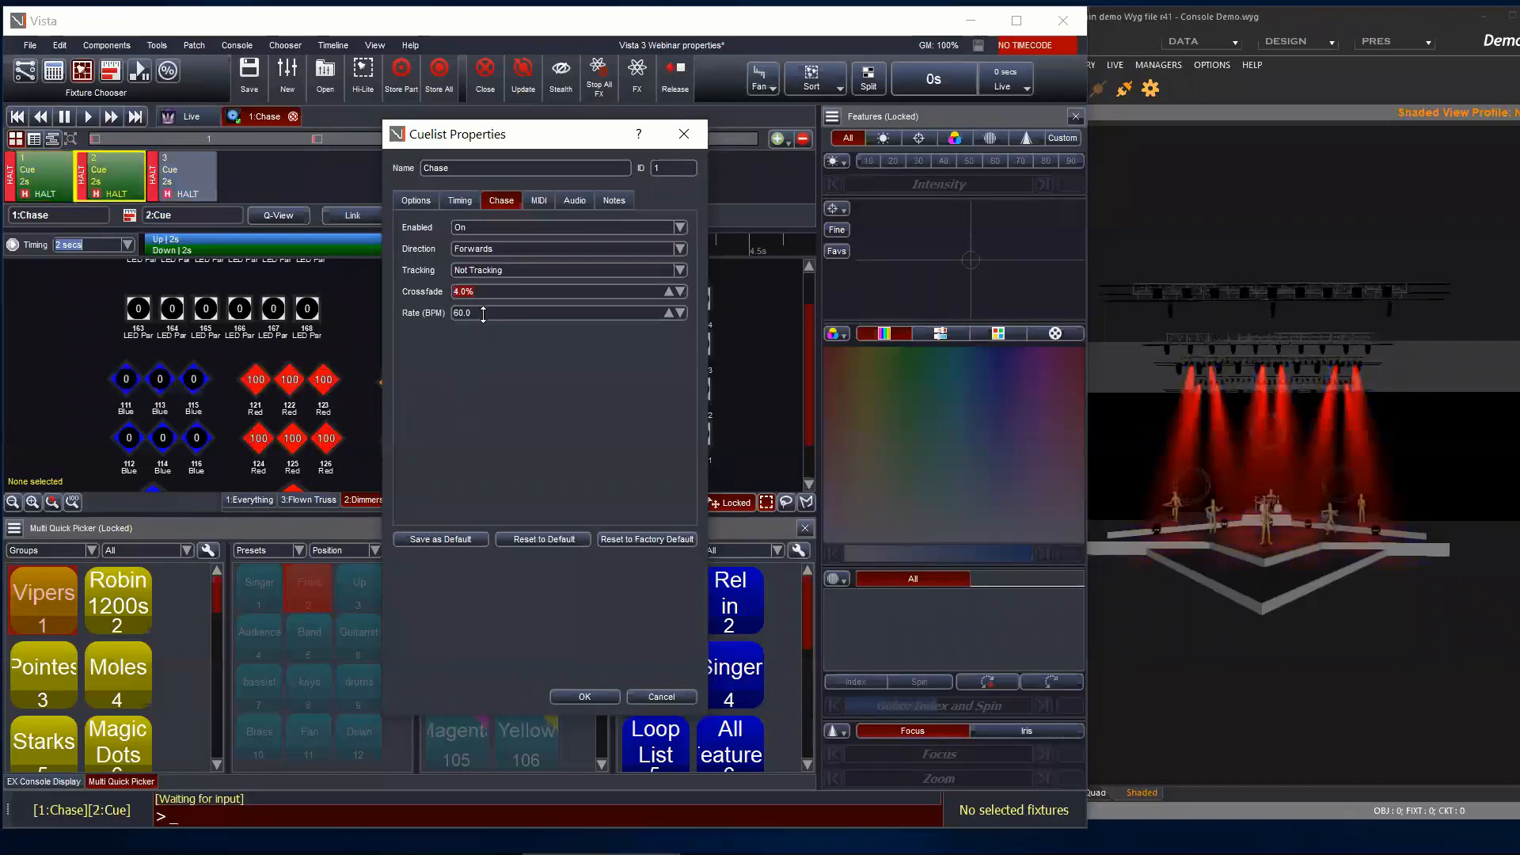
{"action": "mouse_move", "coordinate": [484, 313]}
{"action": "left_mouse_down"}
{"action": "mouse_move", "coordinate": [489, 346]}
{"action": "mouse_move", "coordinate": [493, 326]}
{"action": "left_mouse_up"}
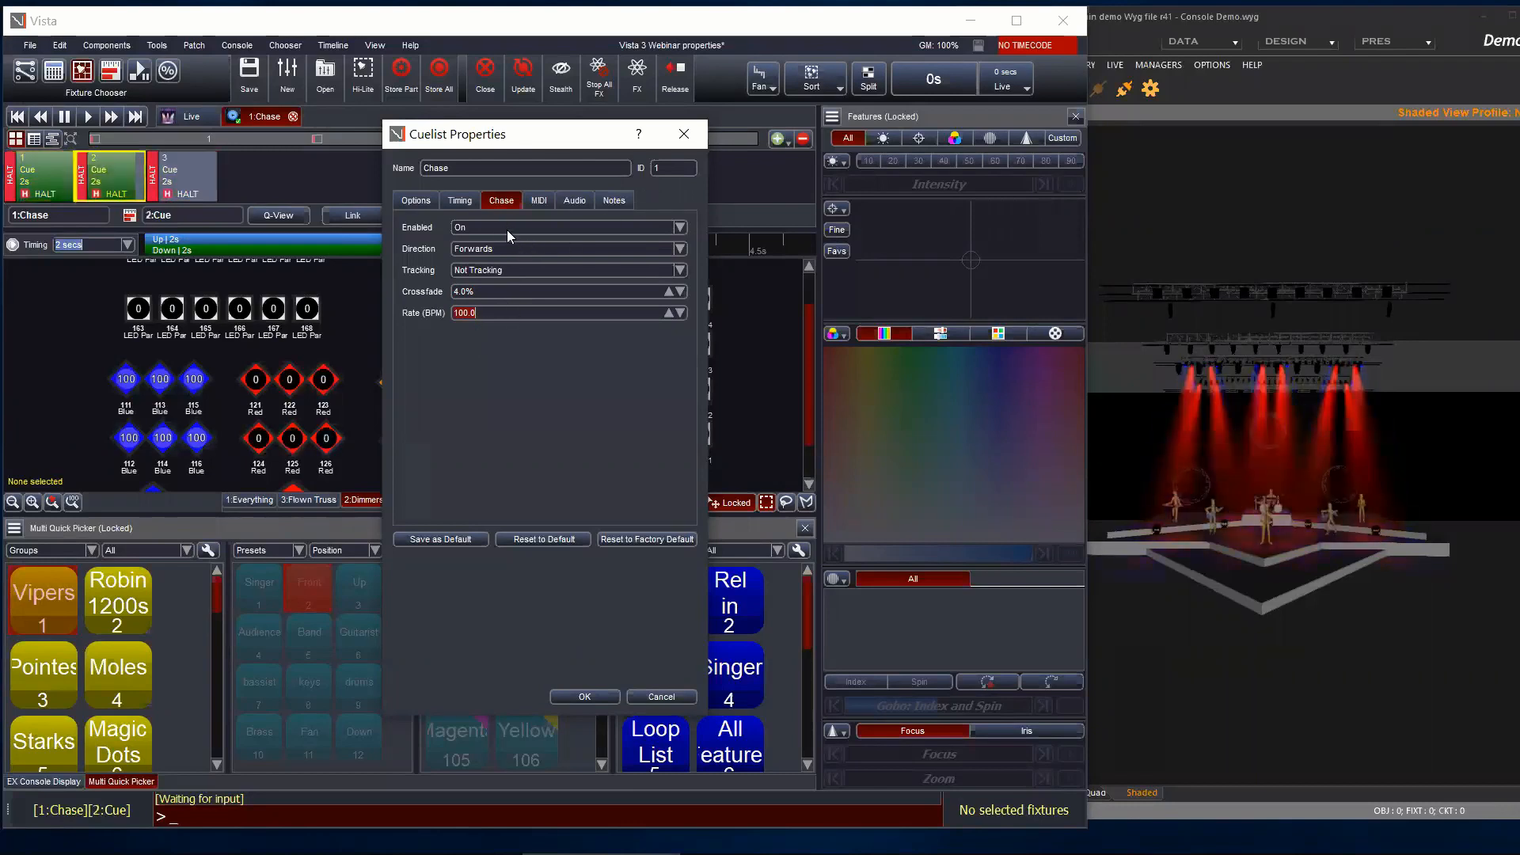
{"action": "left_click", "coordinate": [596, 697]}
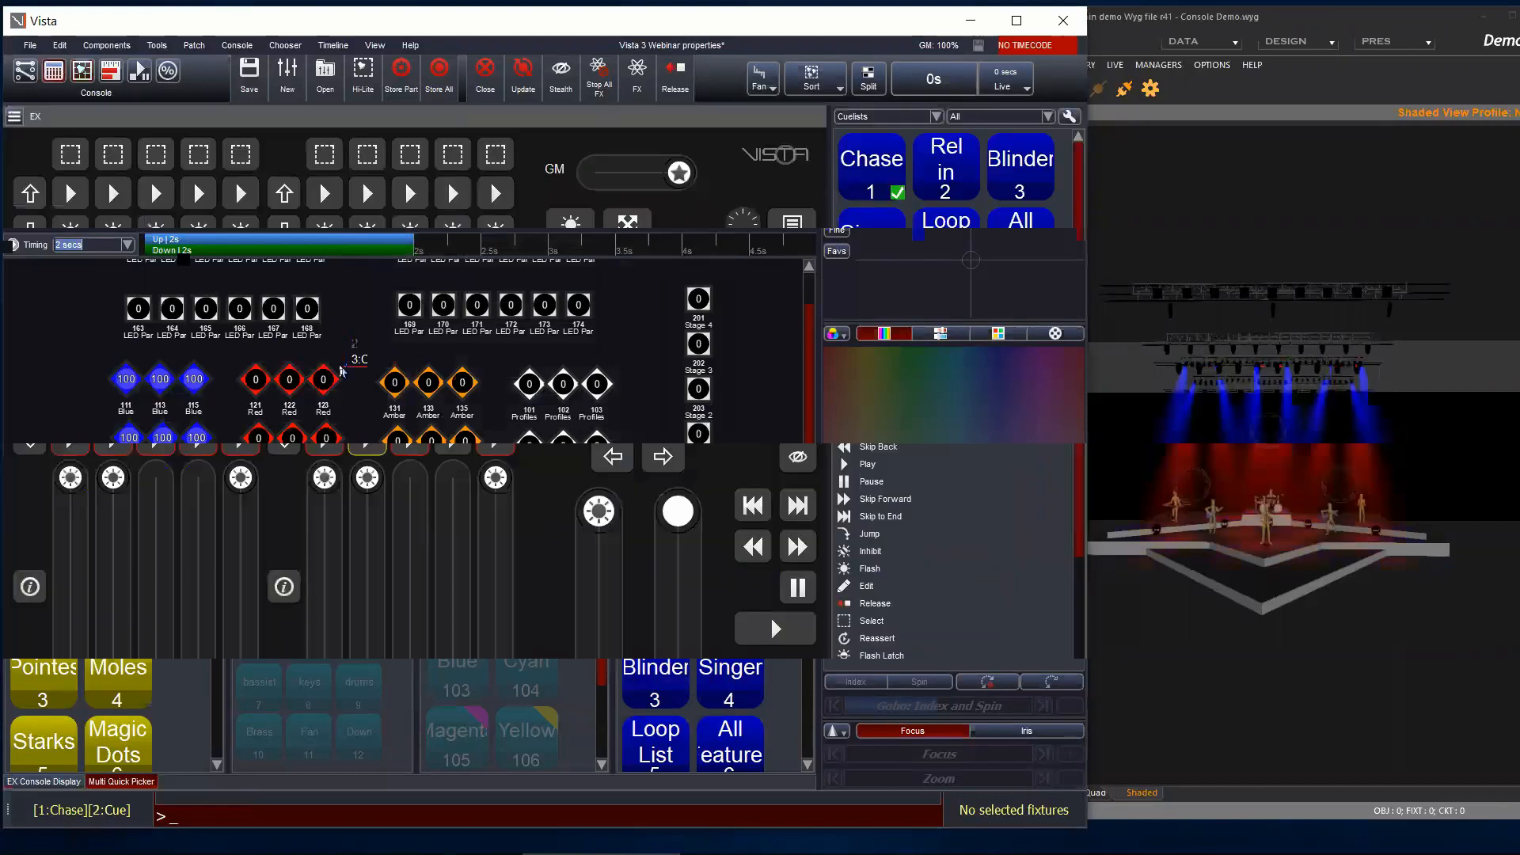
Step: Run the Chase cuelist as a forward chase from the console's playback display and set its tempo by tapping Sync
{"action": "left_click", "coordinate": [53, 71]}
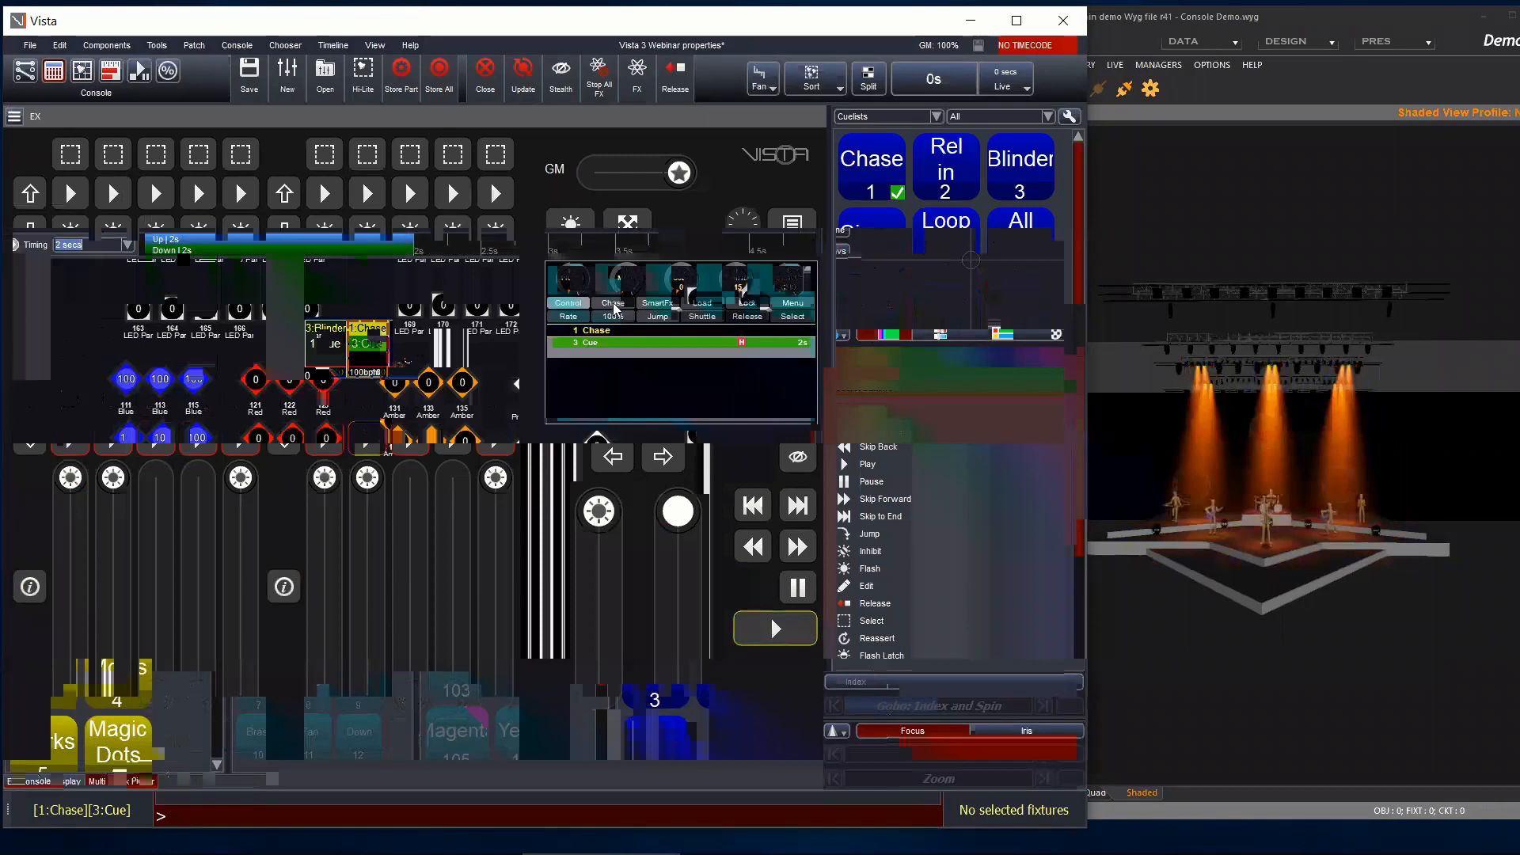
{"action": "left_click", "coordinate": [614, 305]}
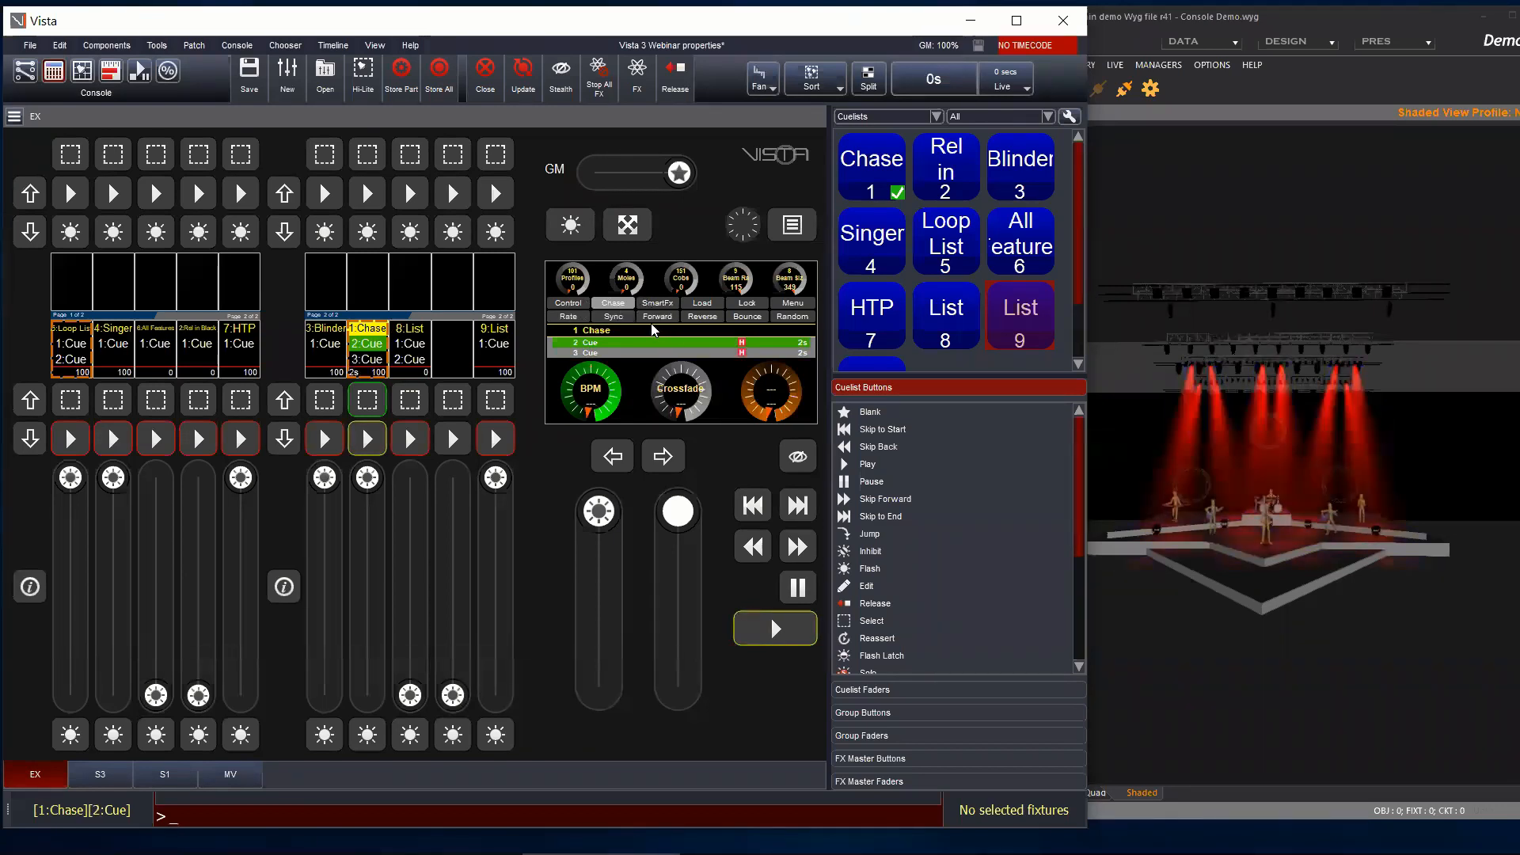
{"action": "left_click", "coordinate": [656, 317]}
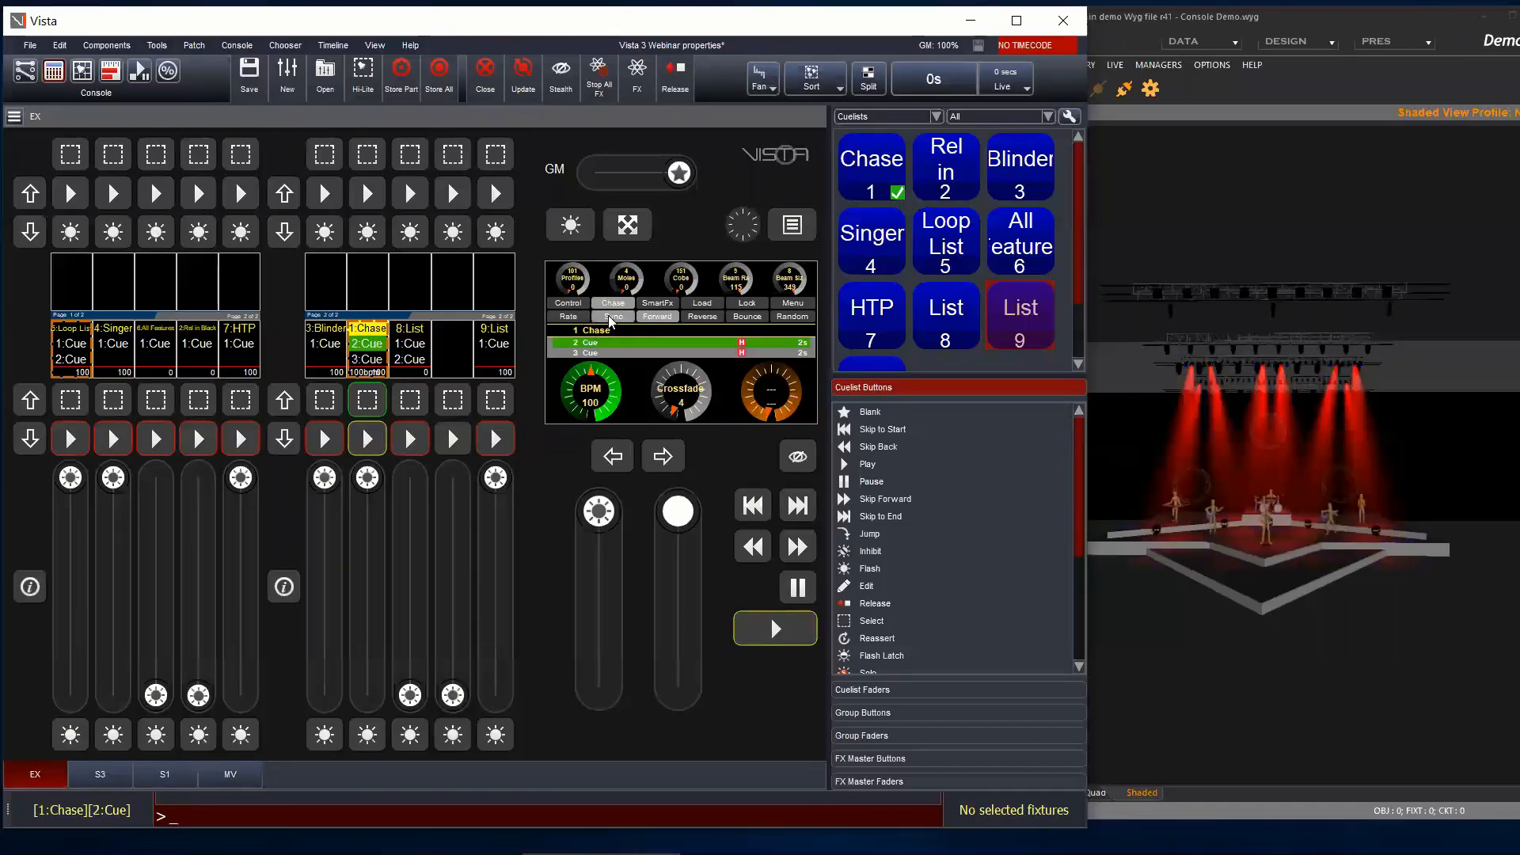
{"action": "left_click", "coordinate": [609, 316]}
{"action": "left_click", "coordinate": [609, 316]}
{"action": "left_click", "coordinate": [610, 317]}
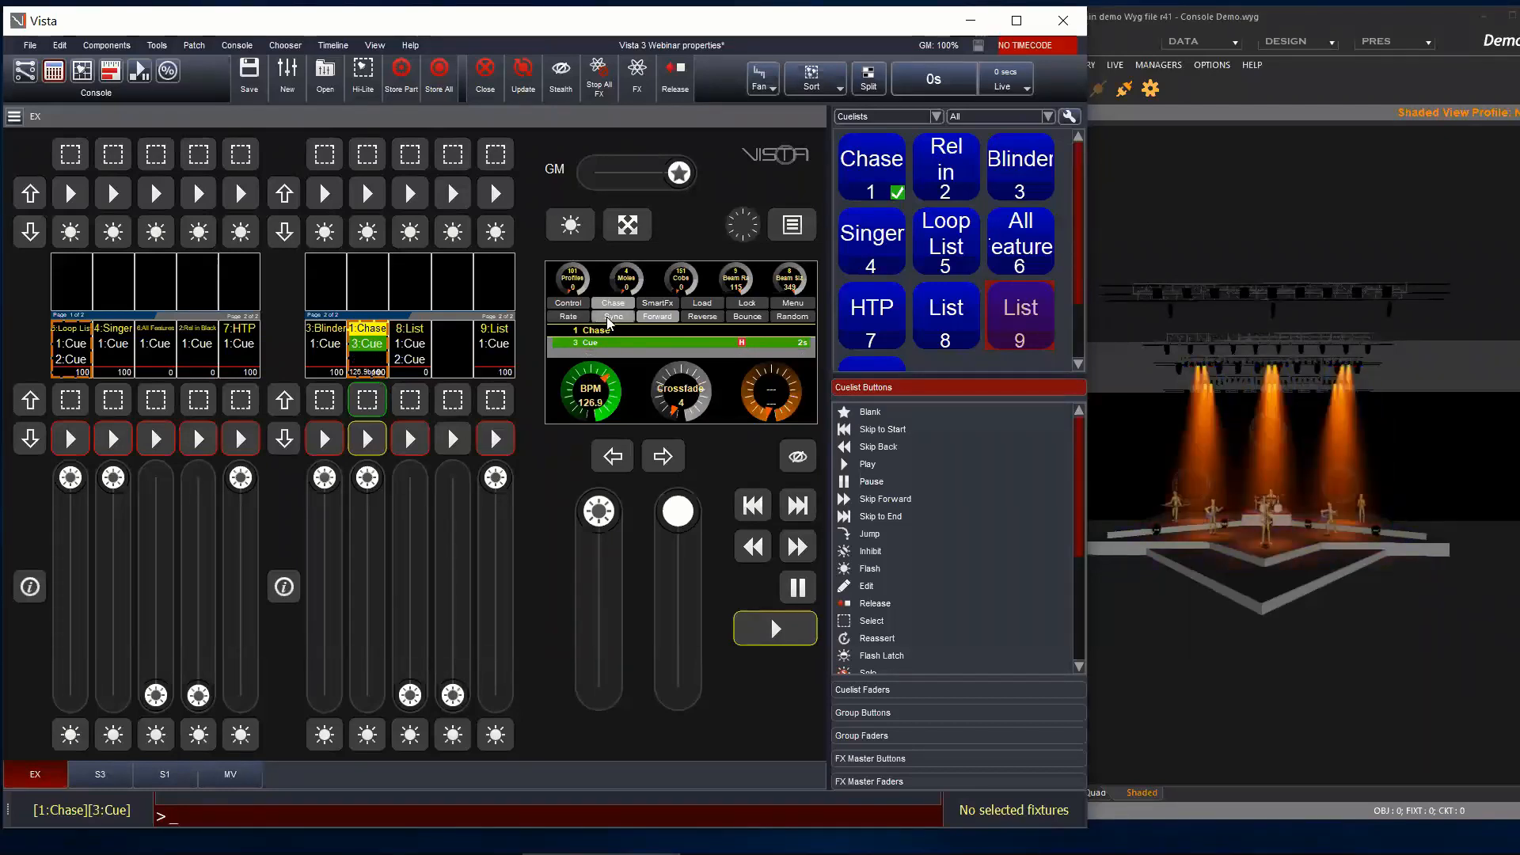
{"action": "double_click", "coordinate": [609, 316]}
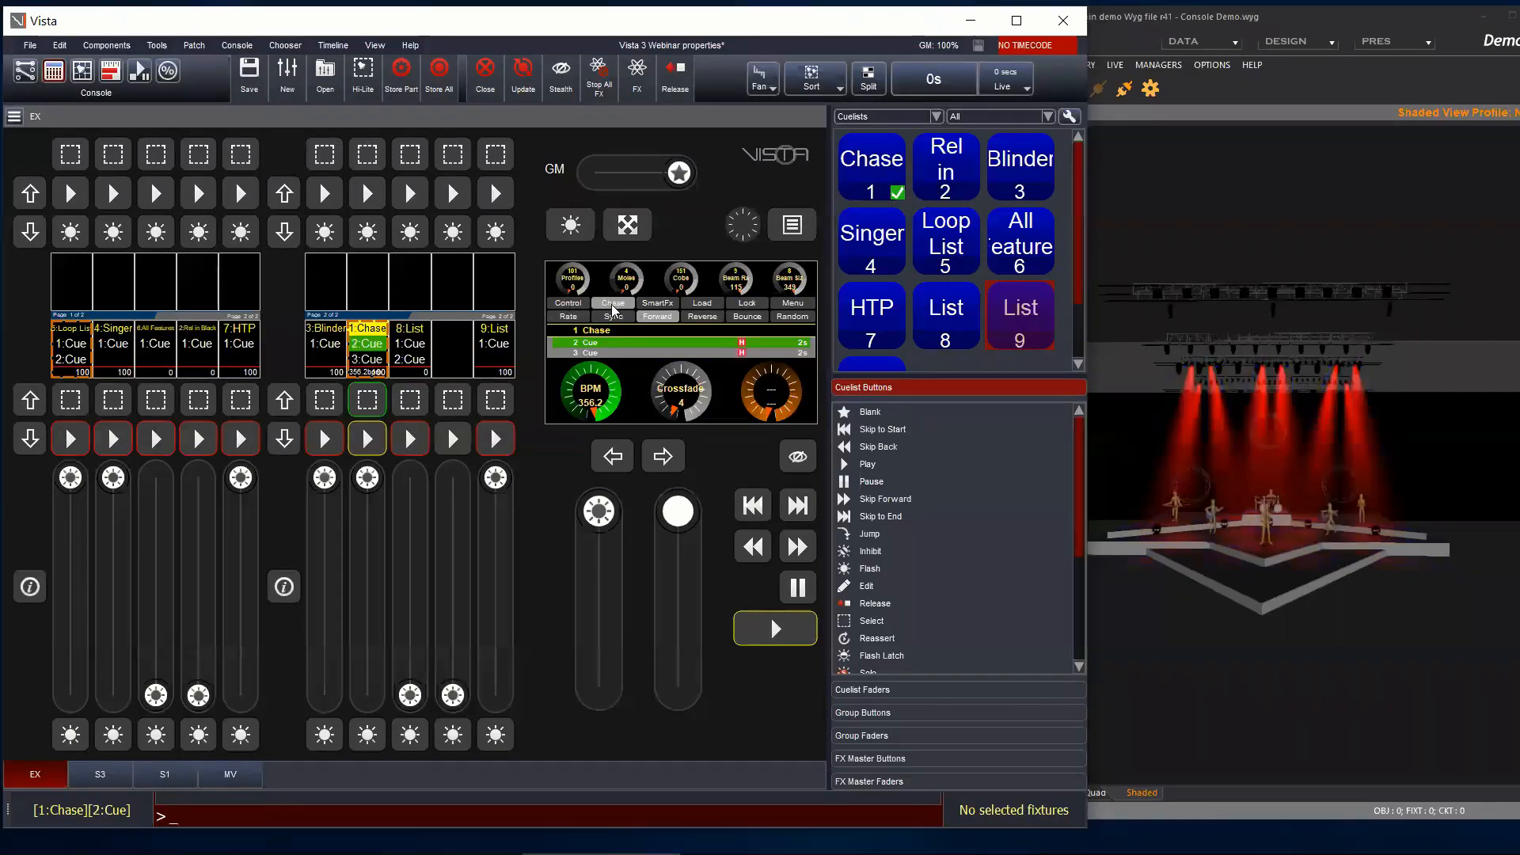
Step: Turn off the forward chase on the Chase cuelist and compare the playback display's Control and Chase modes
{"action": "left_click", "coordinate": [649, 317]}
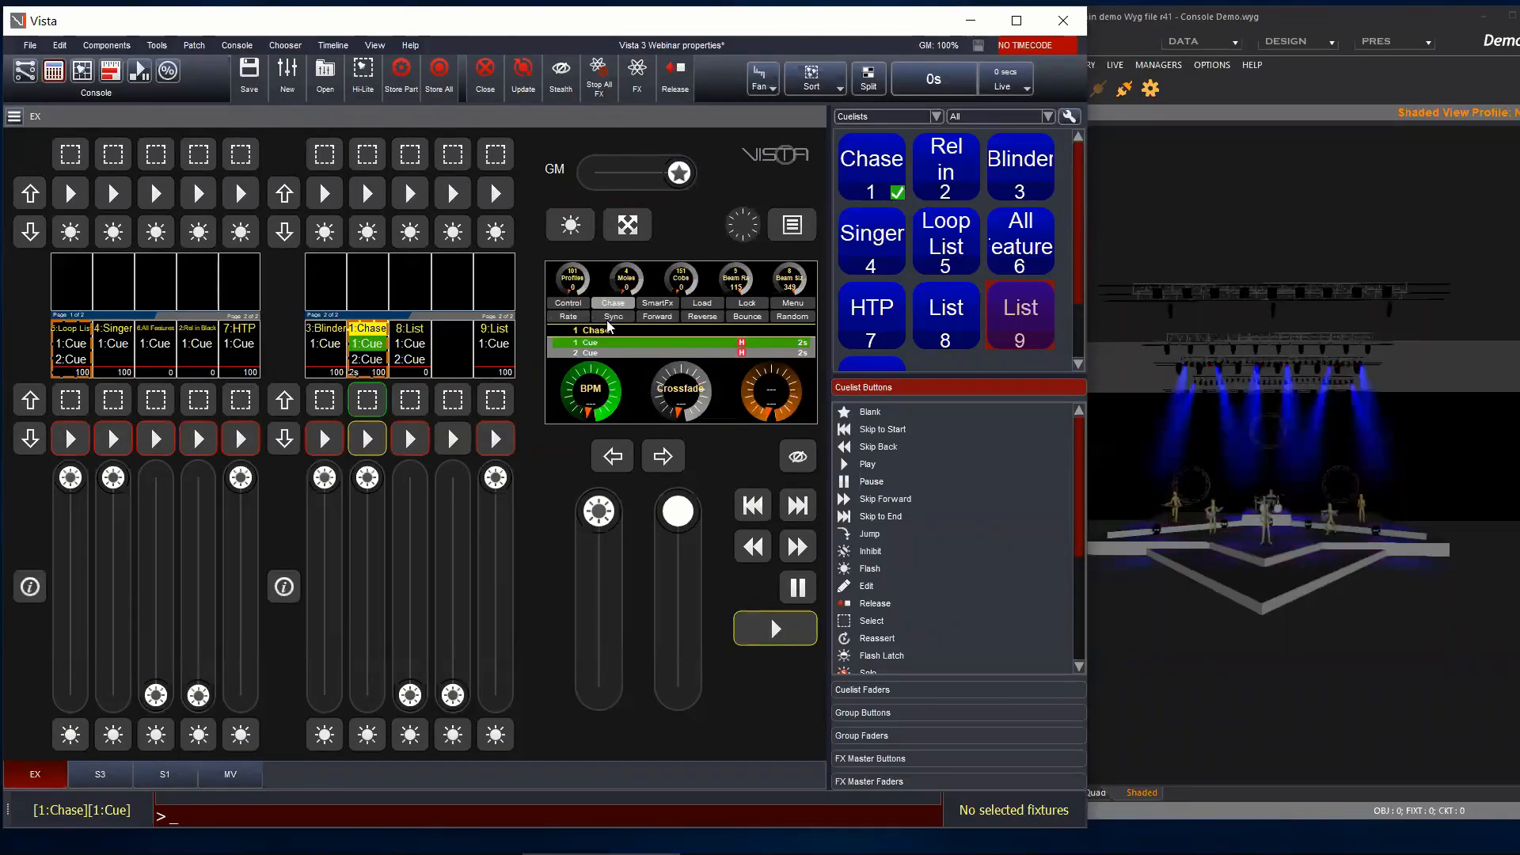
{"action": "left_click", "coordinate": [568, 304]}
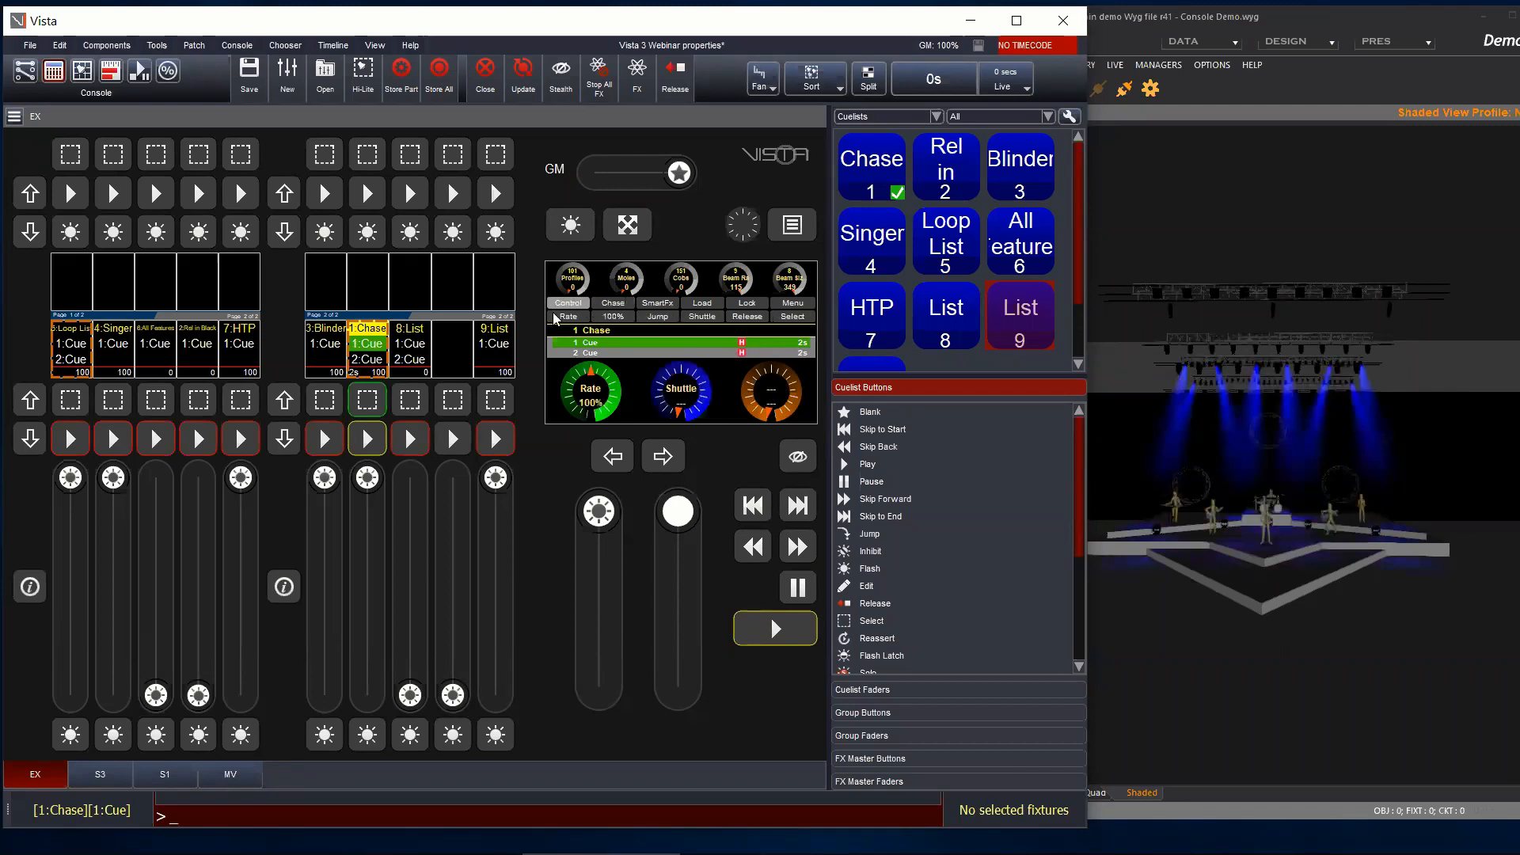
{"action": "left_click", "coordinate": [613, 303]}
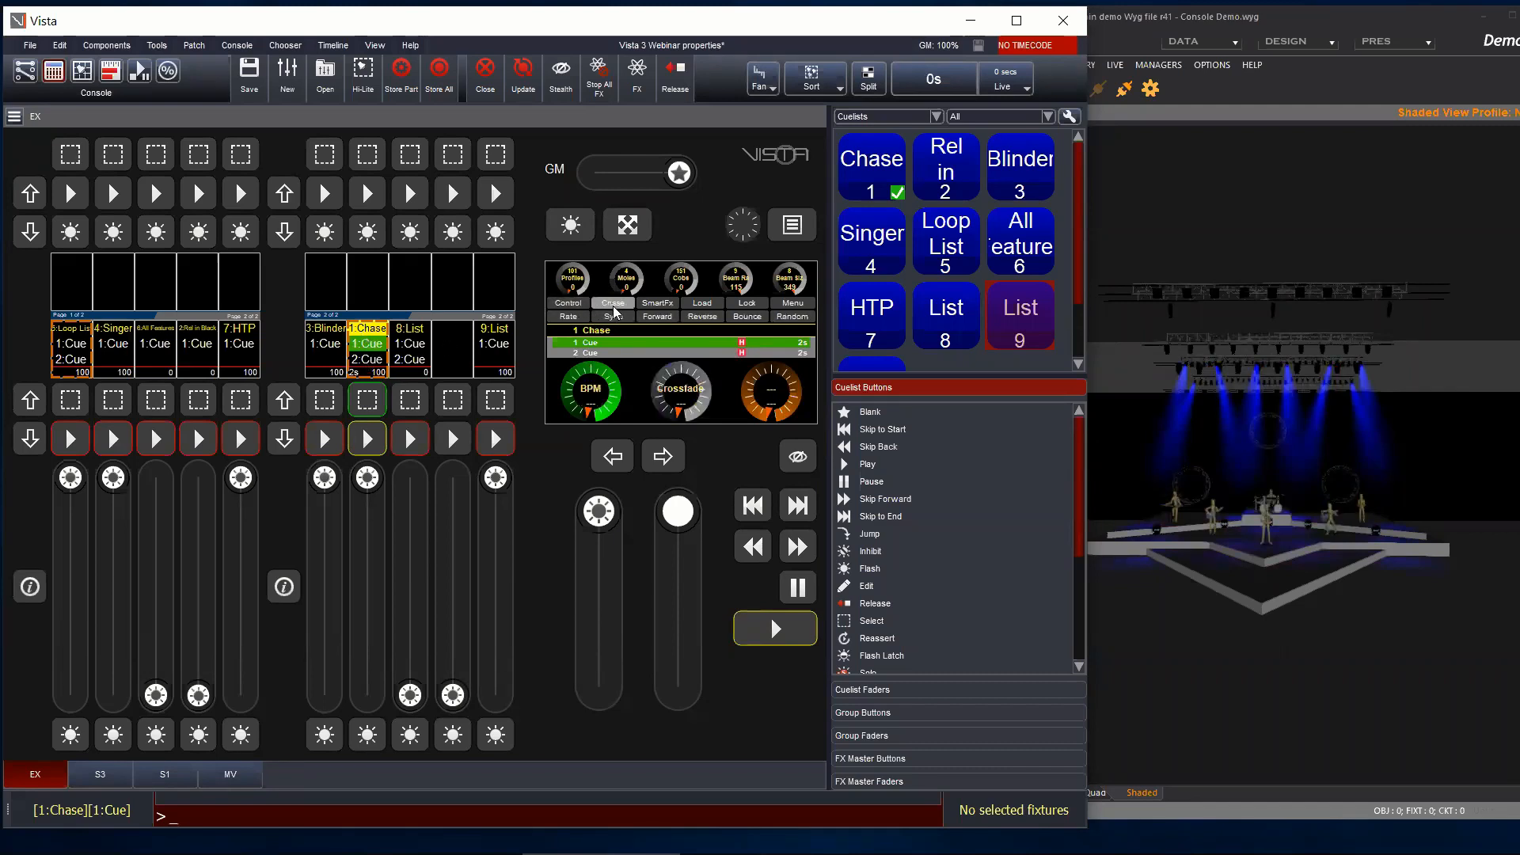
Step: Select the Loop List cuelist and switch its forward chase on and off again from the playback display
{"action": "left_click", "coordinate": [79, 354]}
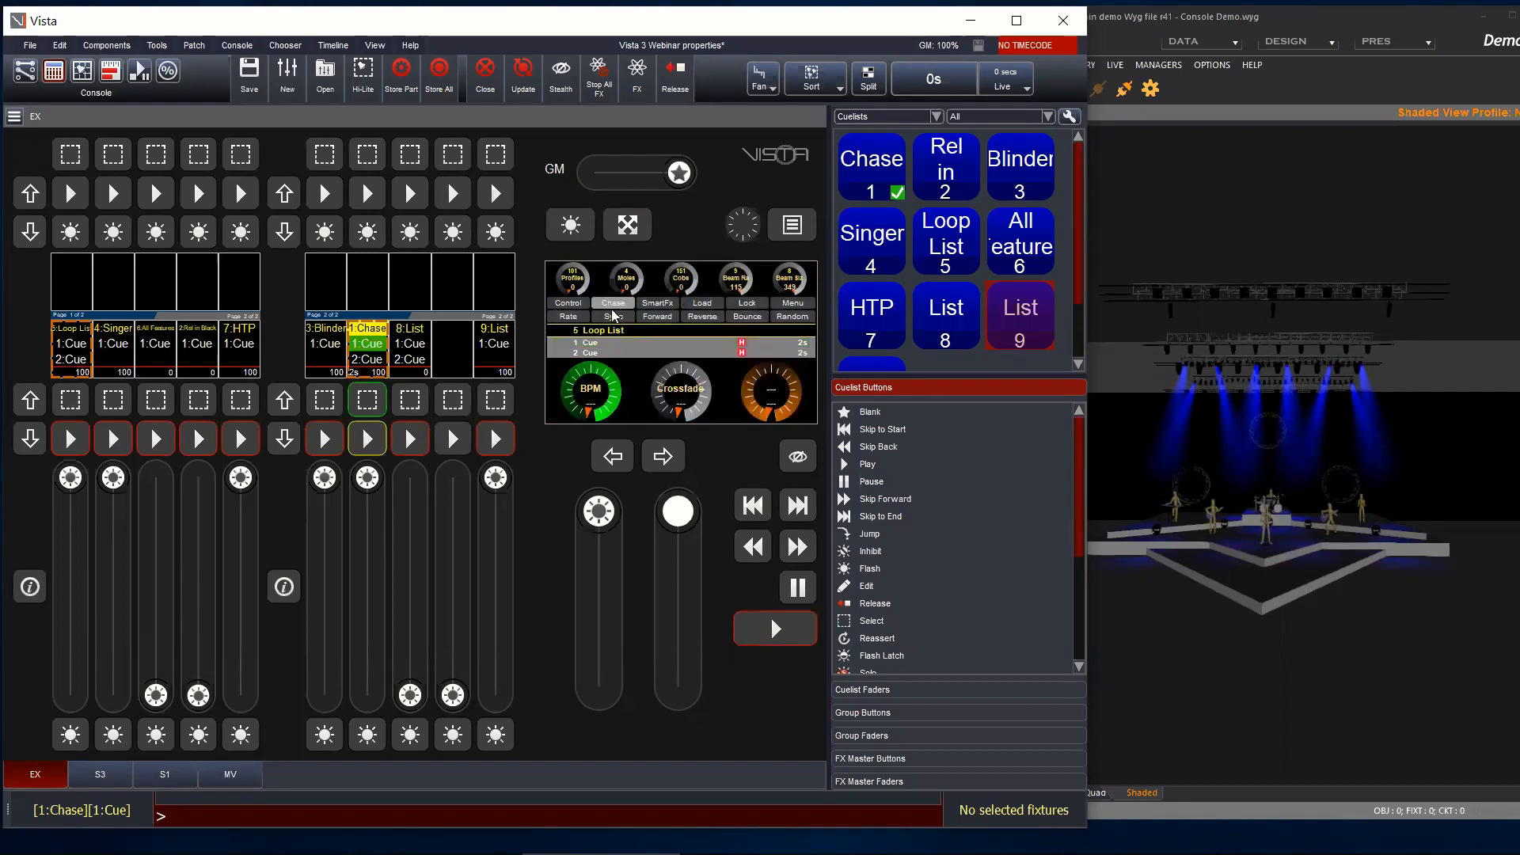
{"action": "left_click", "coordinate": [656, 316]}
{"action": "left_click", "coordinate": [569, 304]}
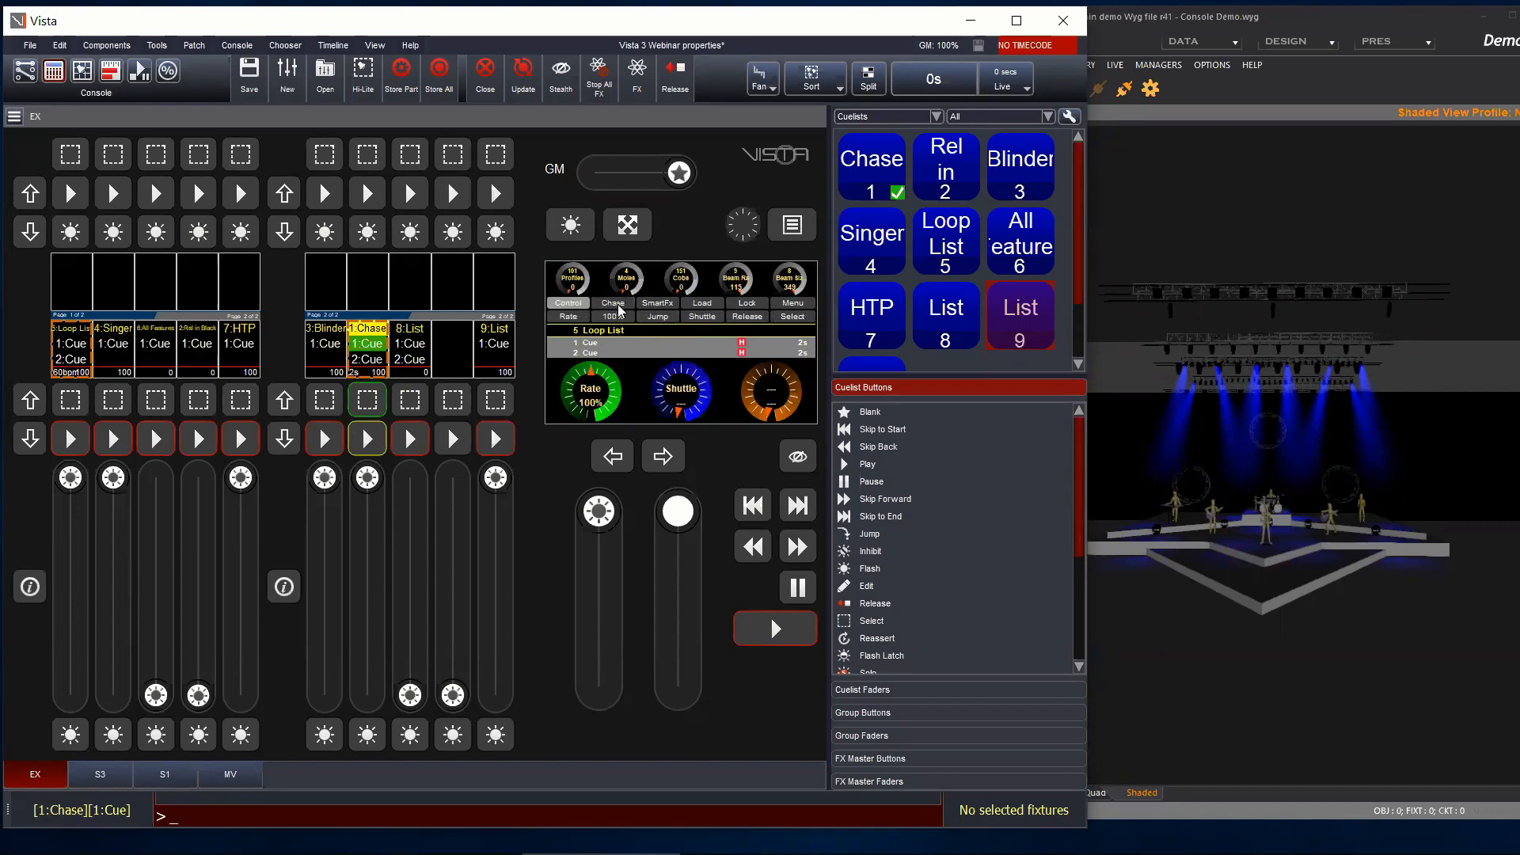
{"action": "left_click", "coordinate": [617, 304]}
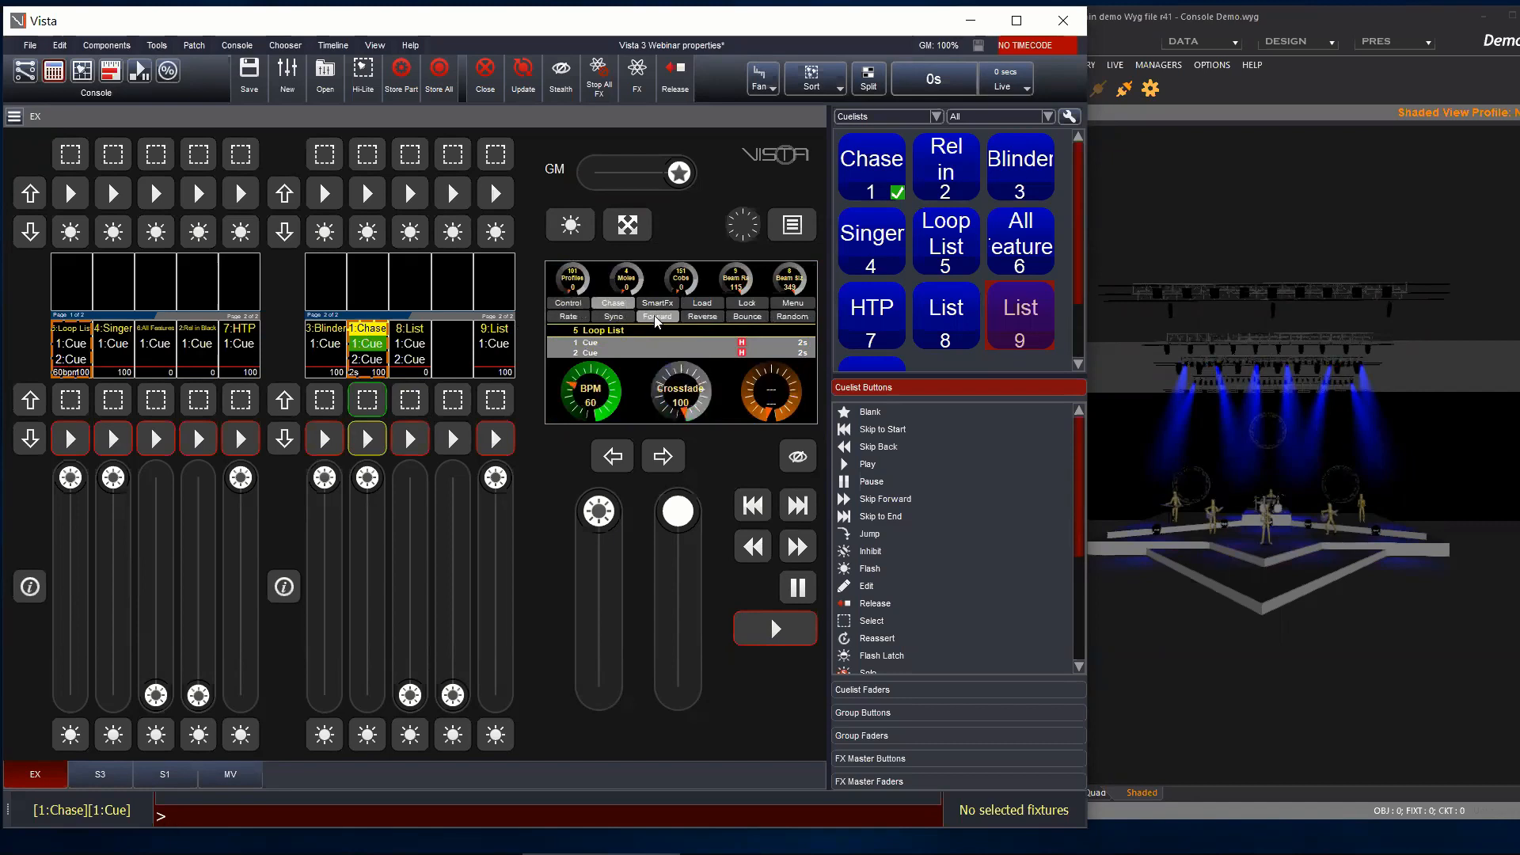
{"action": "left_click", "coordinate": [657, 321]}
Step: Play the Loop List cuelist, running it temporarily as a forward chase, and release all running cuelists
{"action": "left_click", "coordinate": [70, 438]}
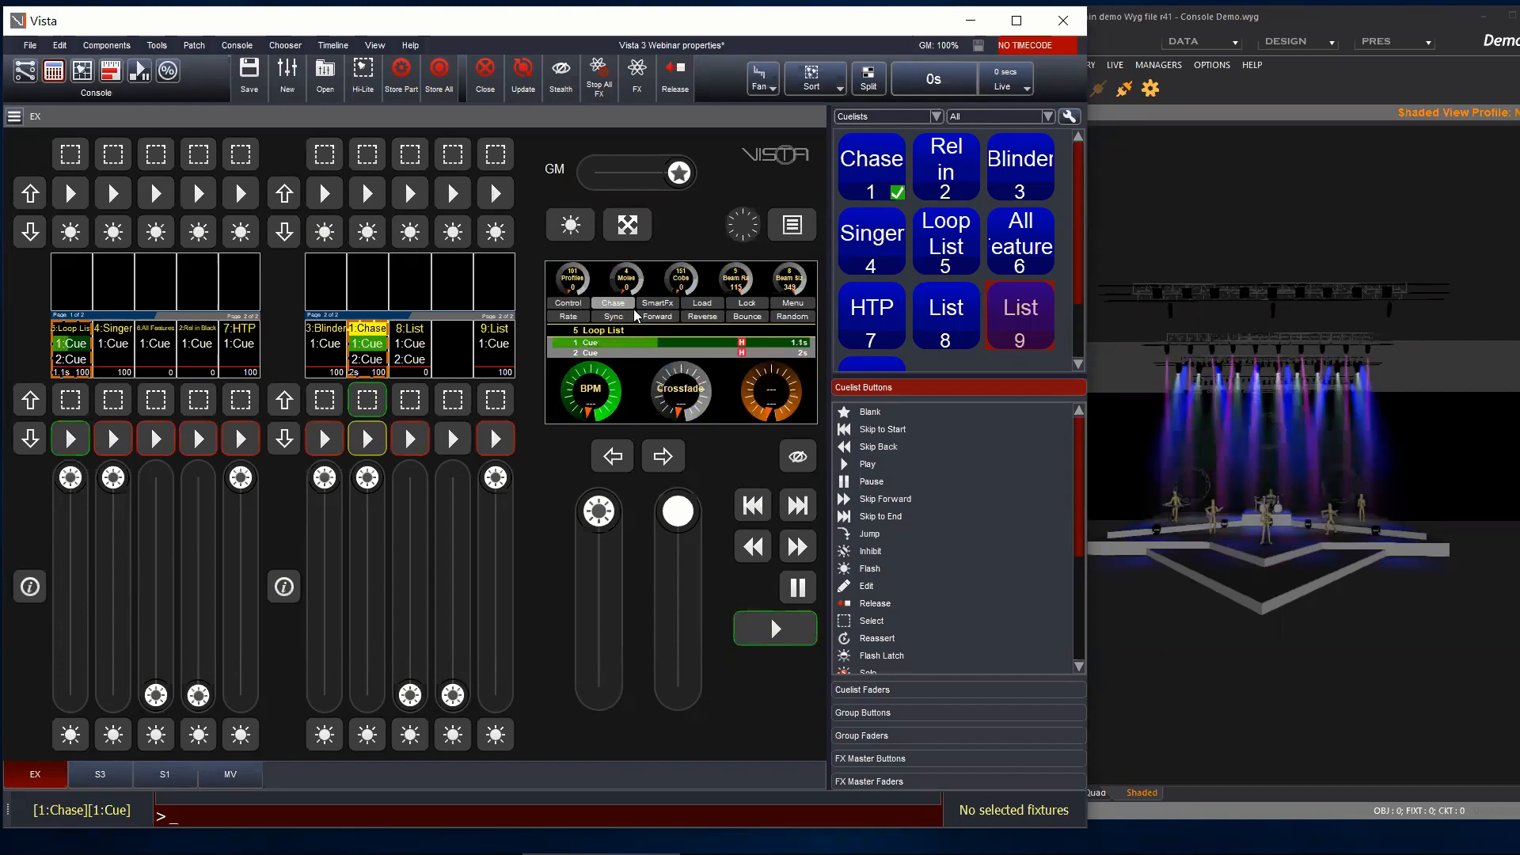
{"action": "left_click", "coordinate": [656, 318]}
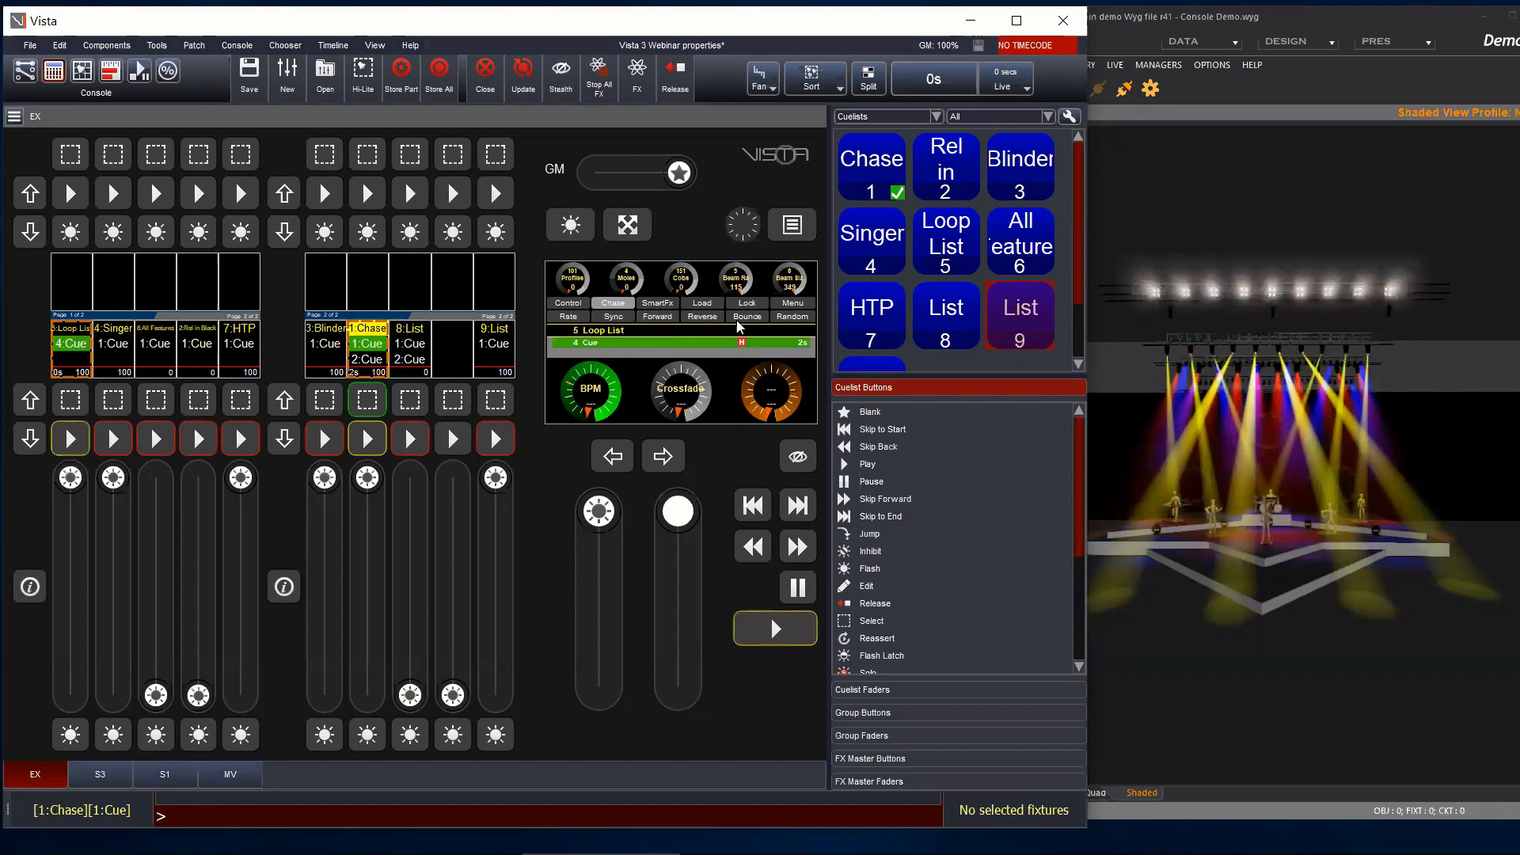
{"action": "left_click", "coordinate": [568, 303]}
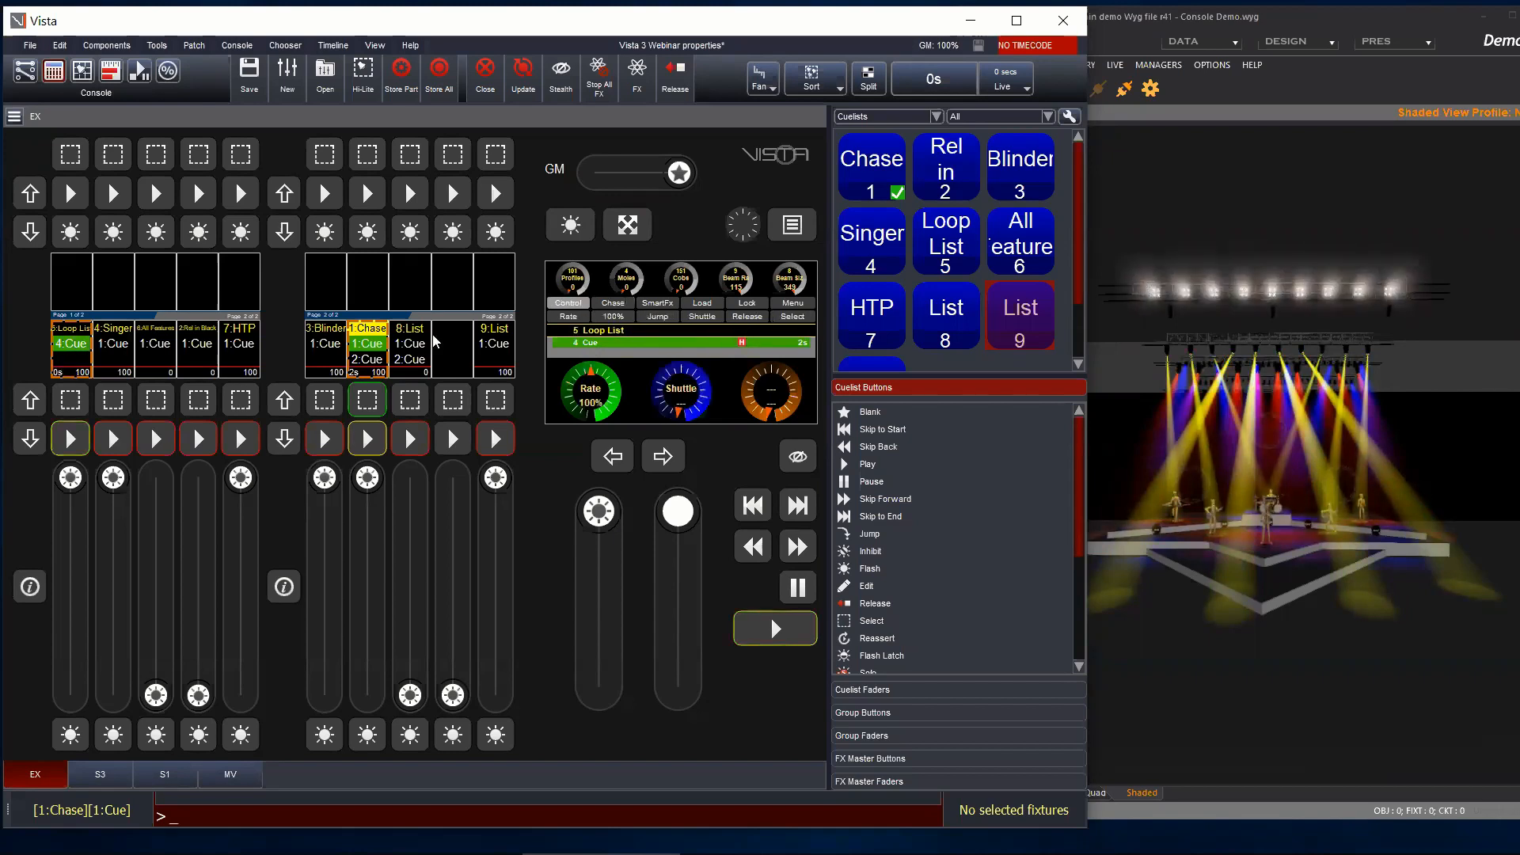
{"action": "left_click", "coordinate": [678, 73]}
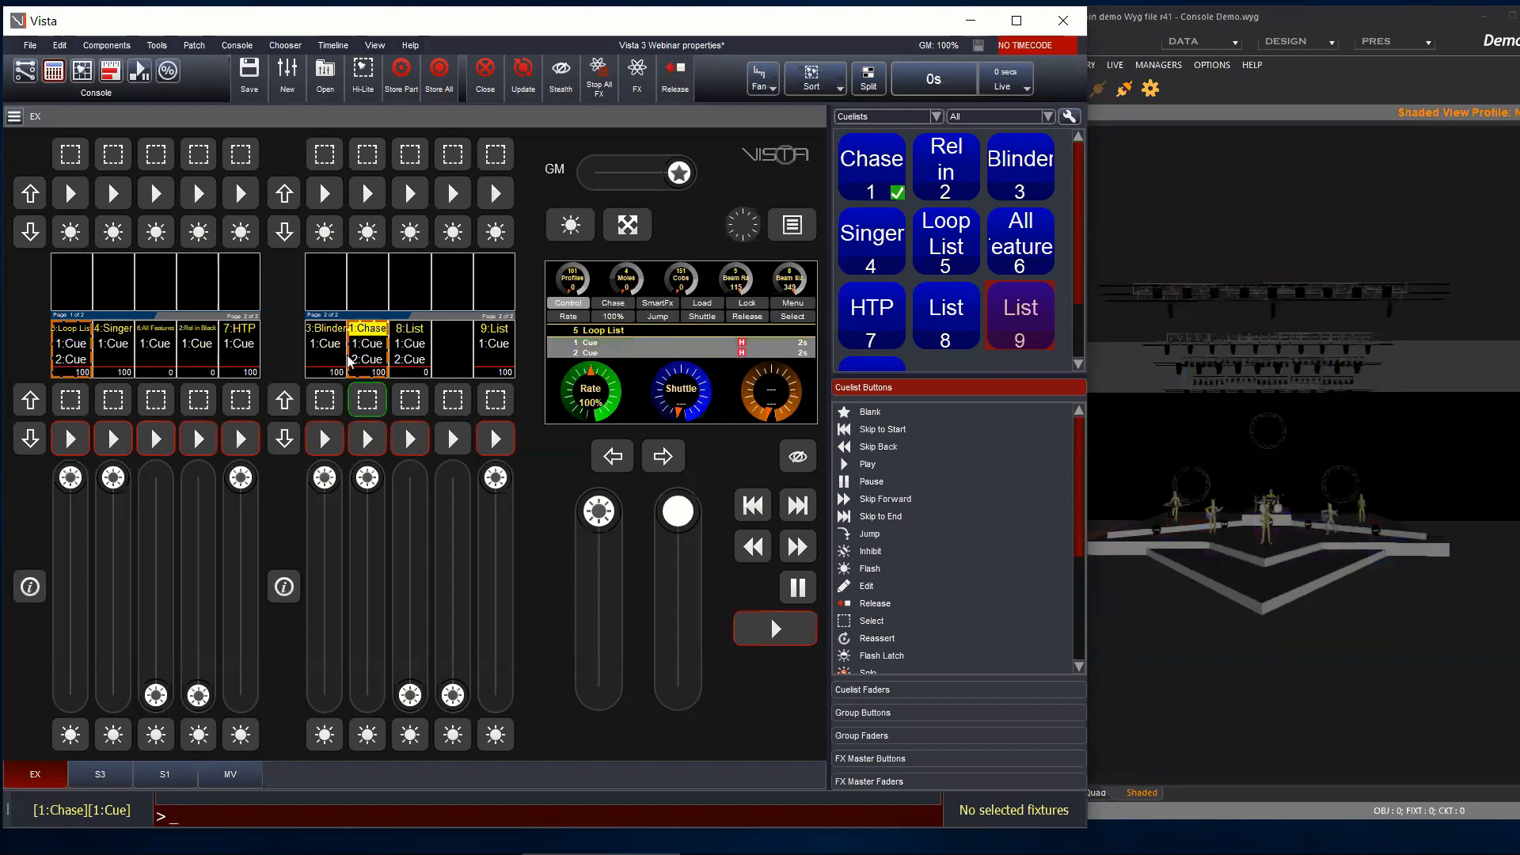
Step: Review the MIDI, audio, notes and general options in the Chase cuelist's properties, and leave without changing anything
{"action": "right_click", "coordinate": [381, 361]}
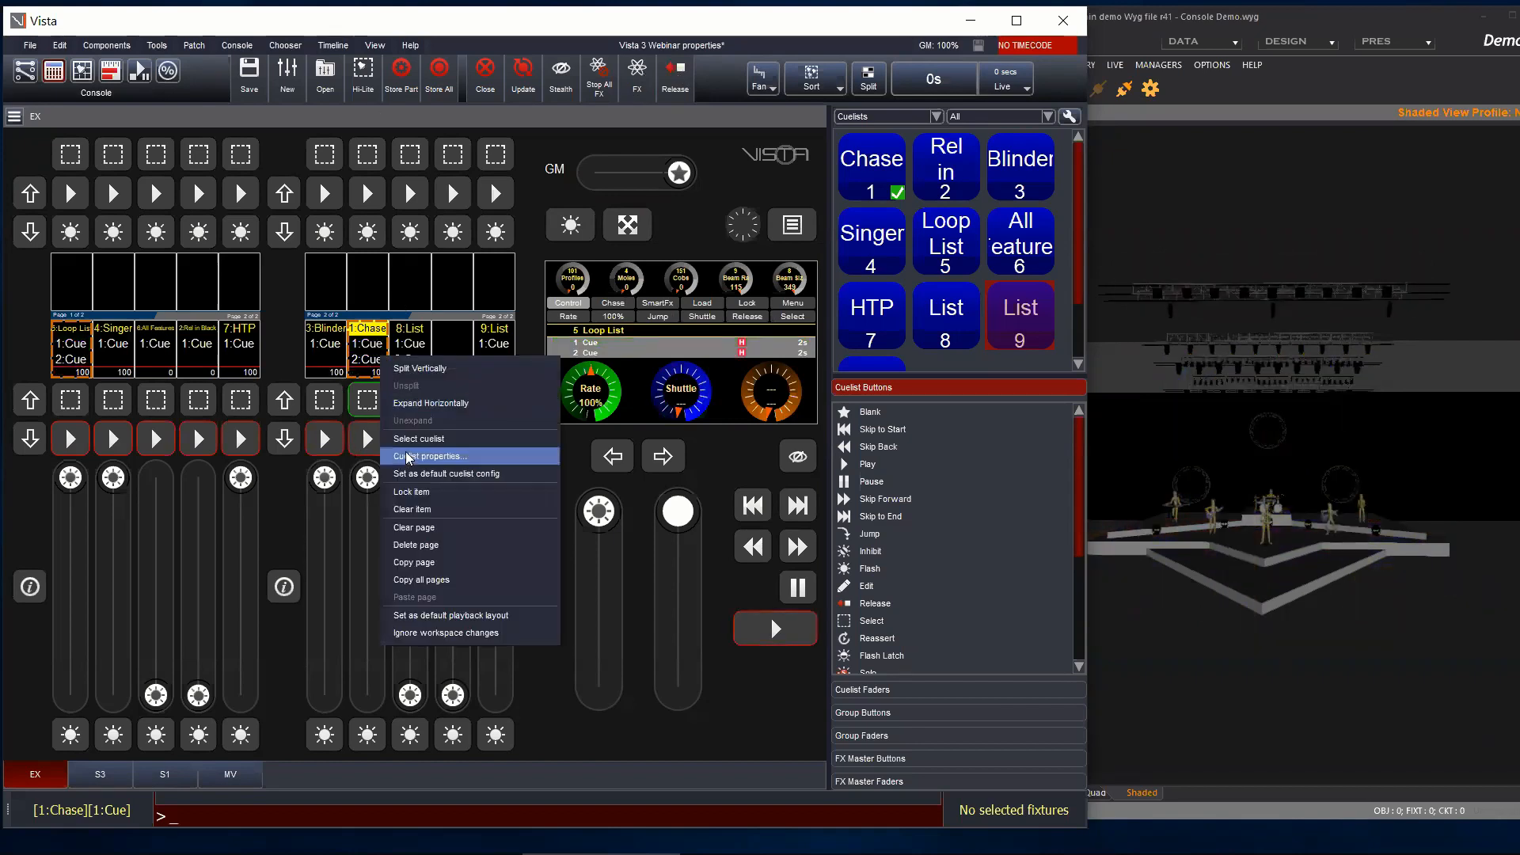
{"action": "left_click", "coordinate": [448, 457]}
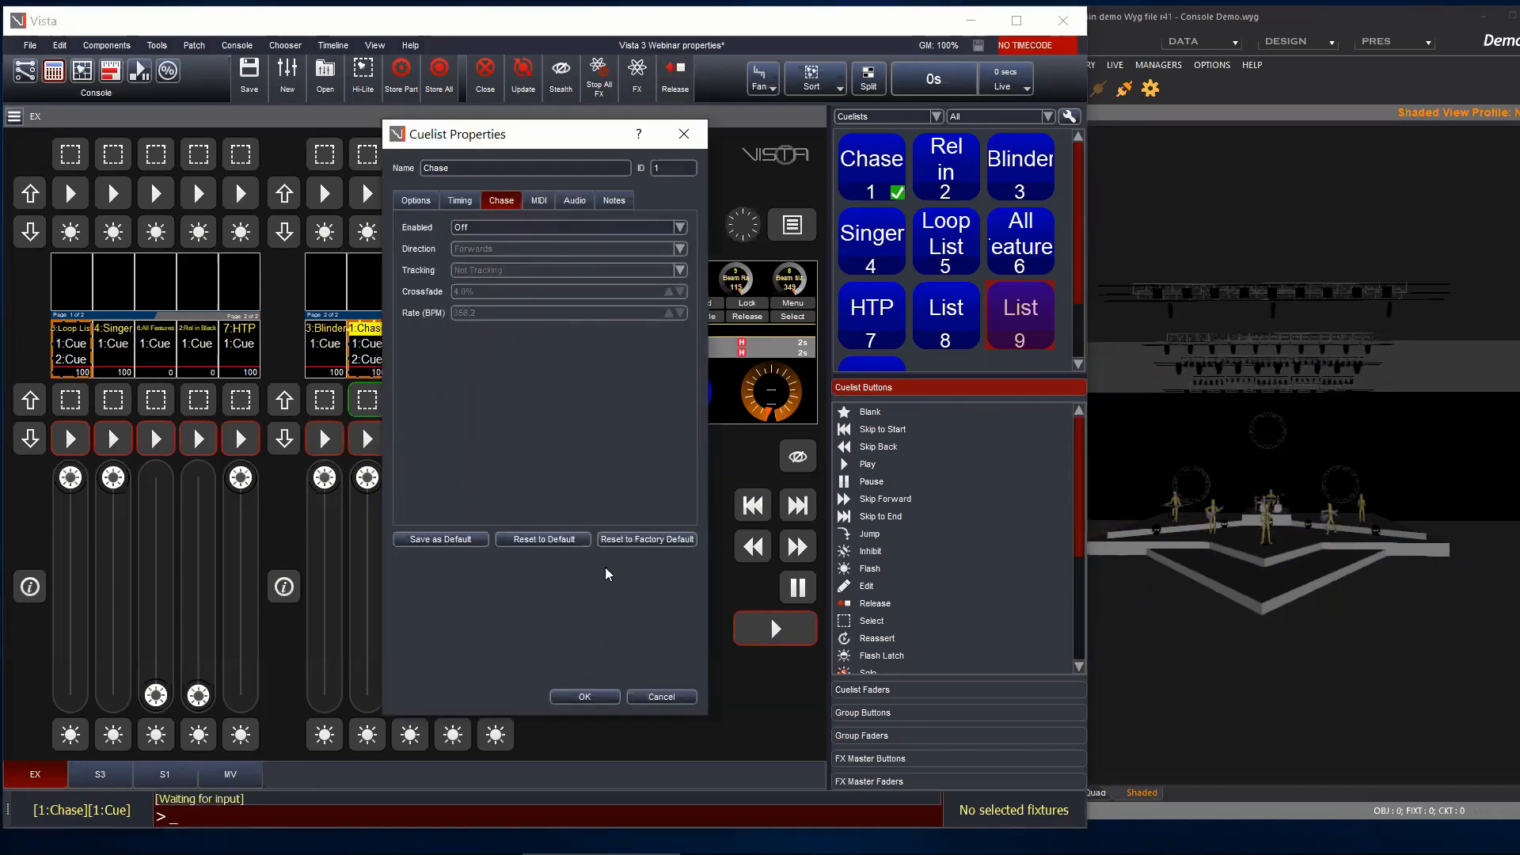
{"action": "left_click", "coordinate": [540, 203]}
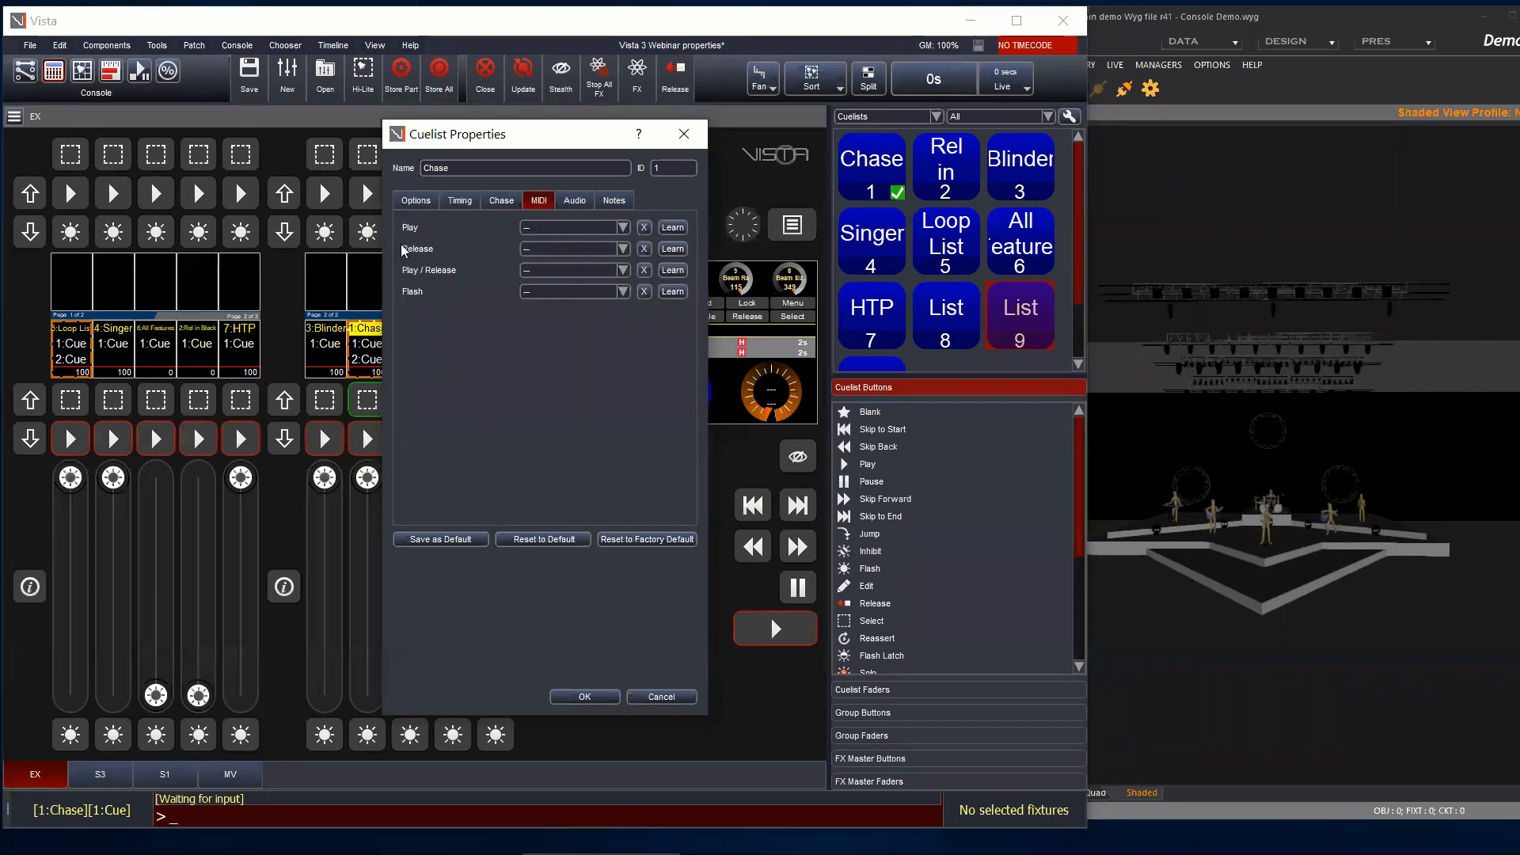
{"action": "left_click", "coordinate": [574, 203]}
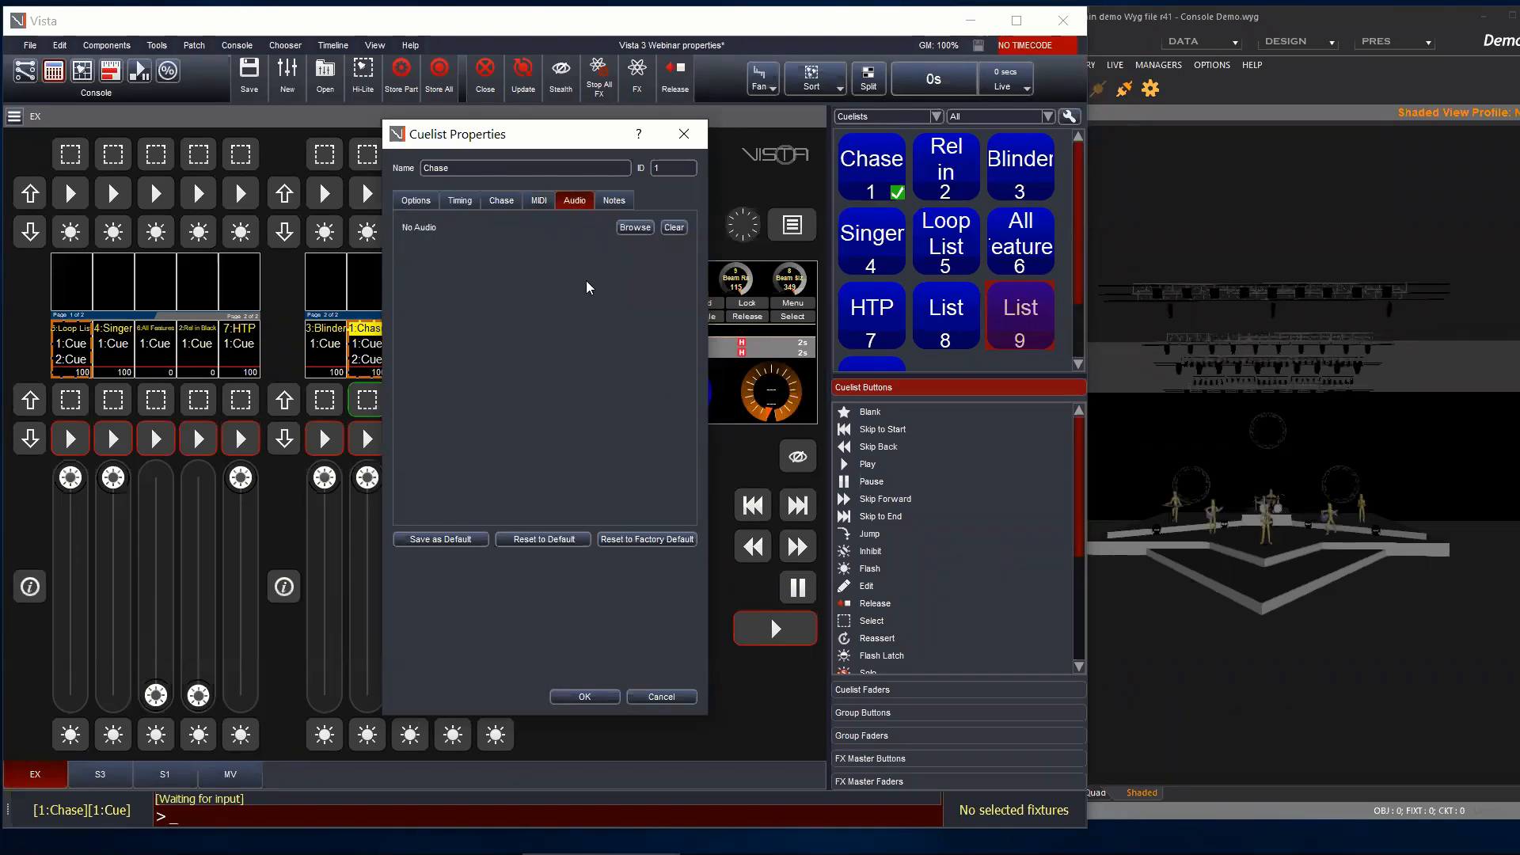
{"action": "left_click", "coordinate": [619, 198]}
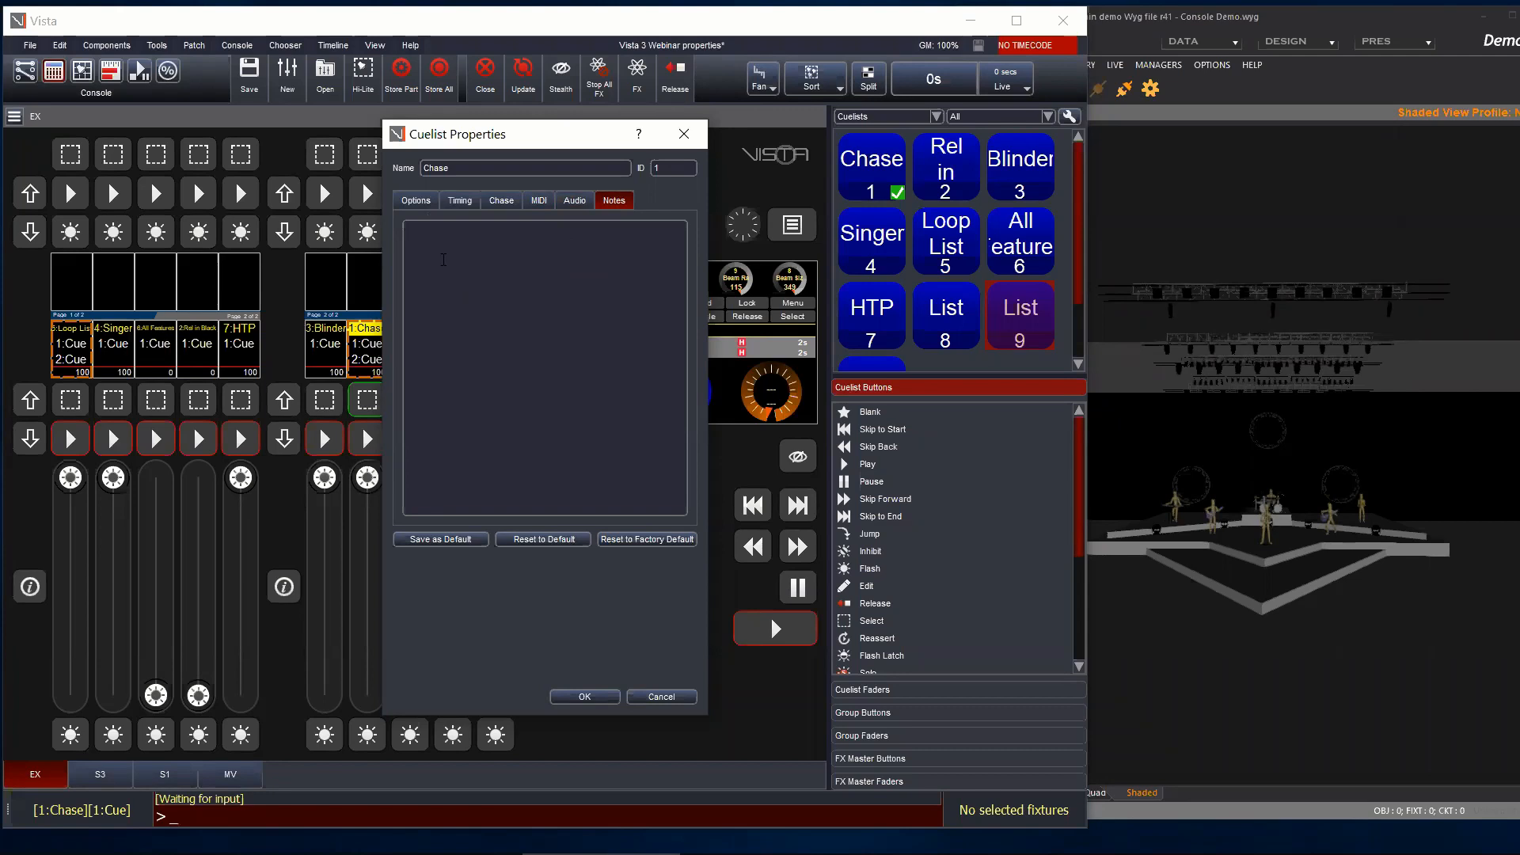
{"action": "left_click", "coordinate": [414, 203]}
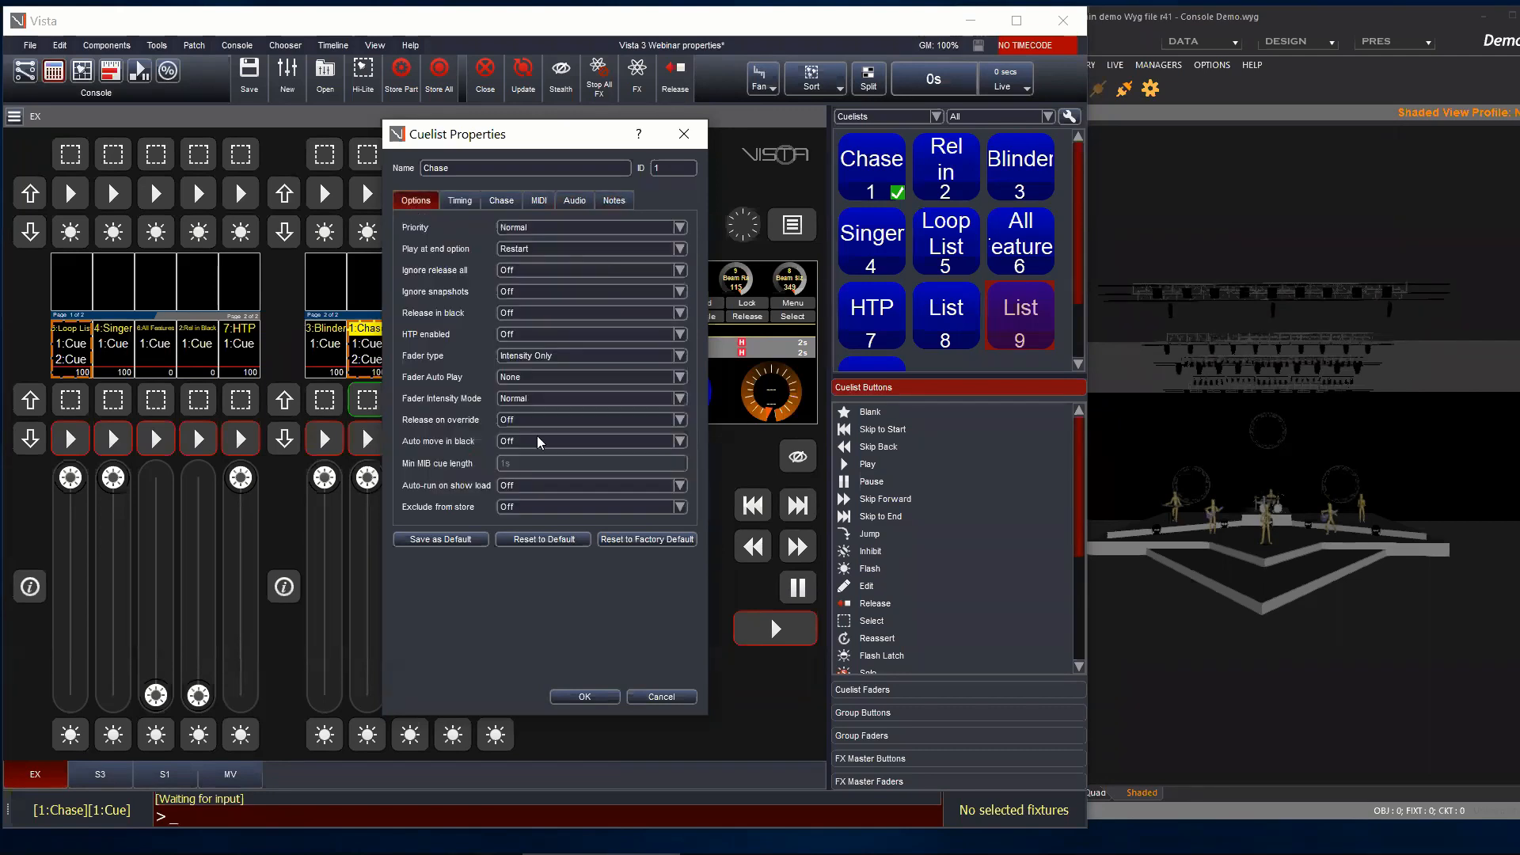
{"action": "left_click", "coordinate": [641, 696]}
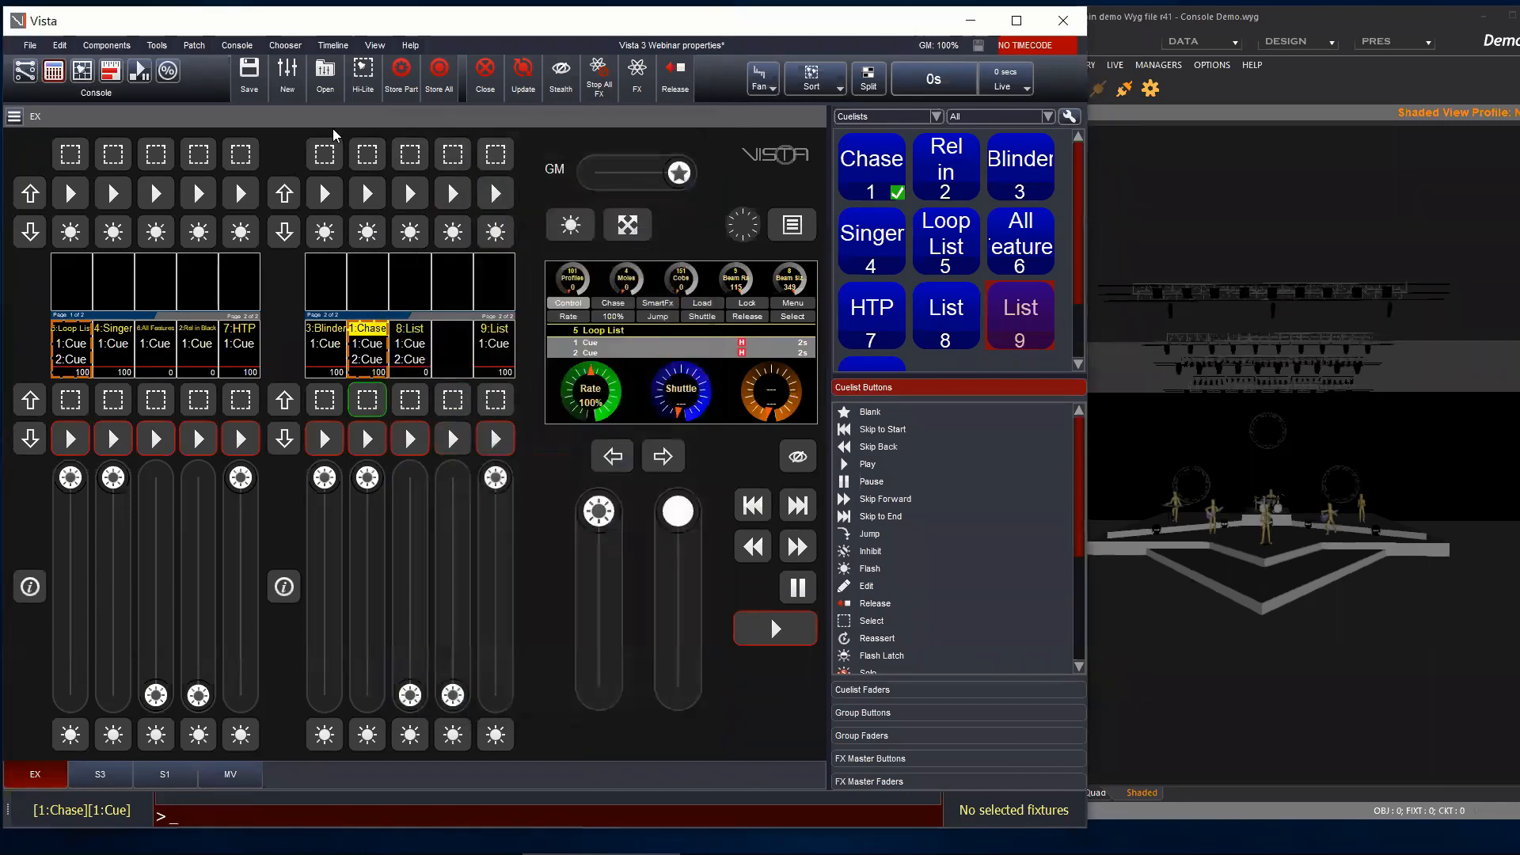
Step: List the groups in the console picker and set Ignore 'Release all' to On in the Vipers group's properties
{"action": "left_click", "coordinate": [909, 117]}
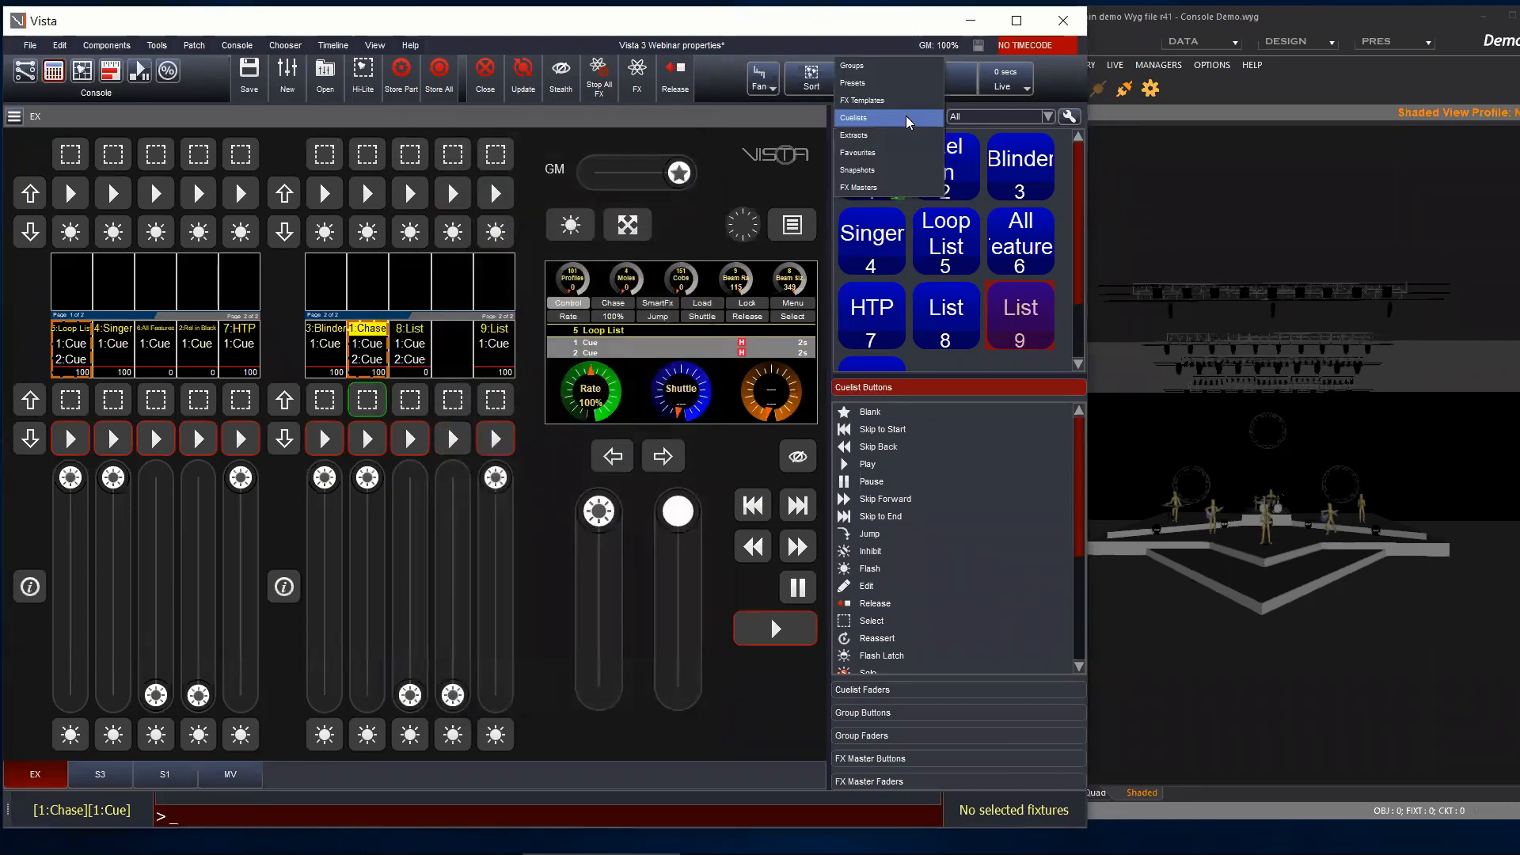
{"action": "left_click", "coordinate": [871, 66]}
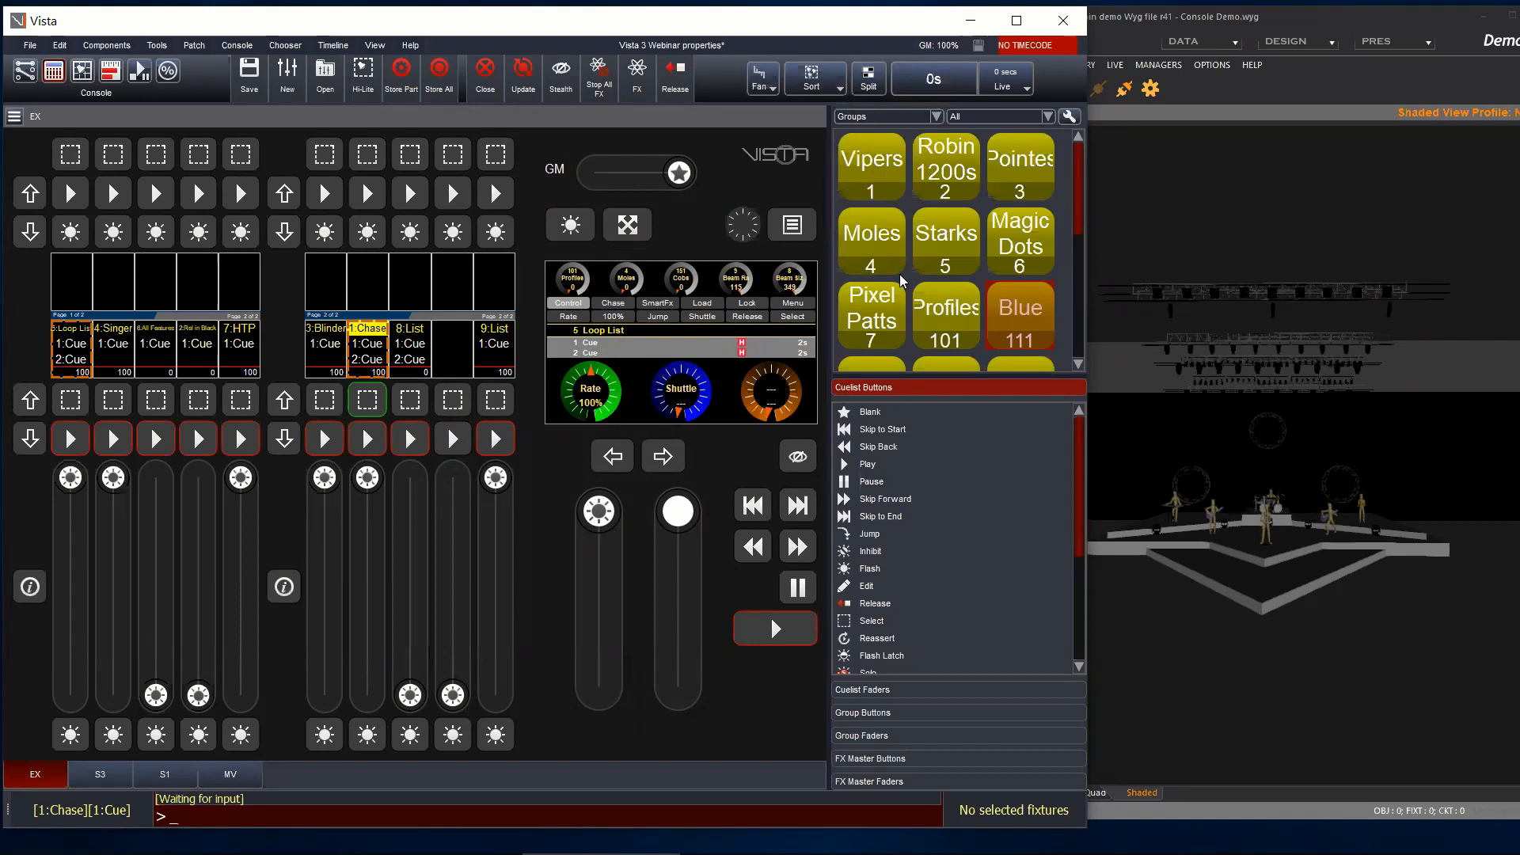
{"action": "right_click", "coordinate": [865, 158]}
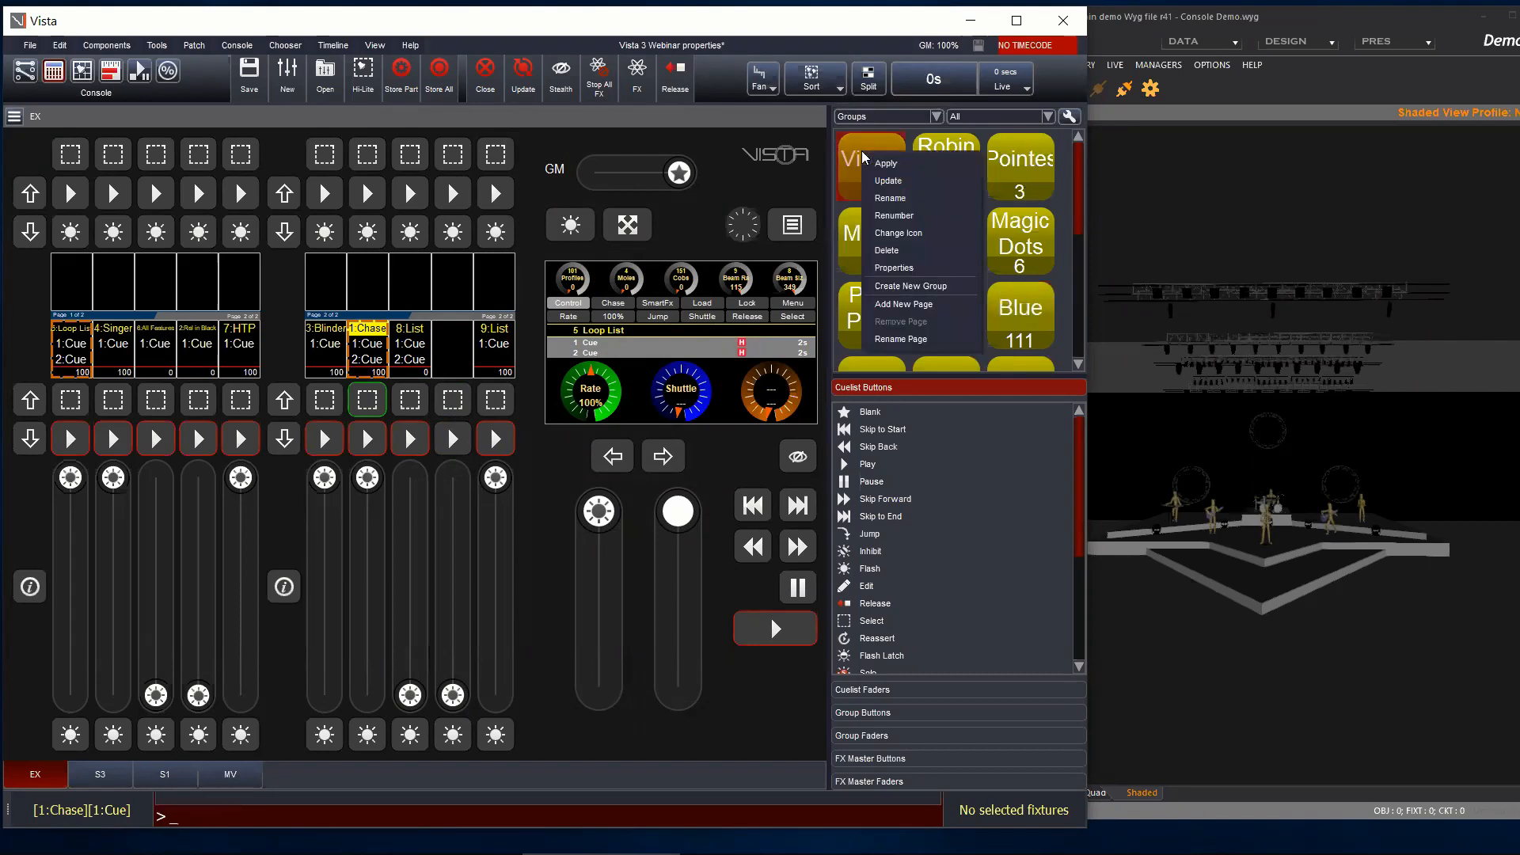
{"action": "left_click", "coordinate": [905, 268]}
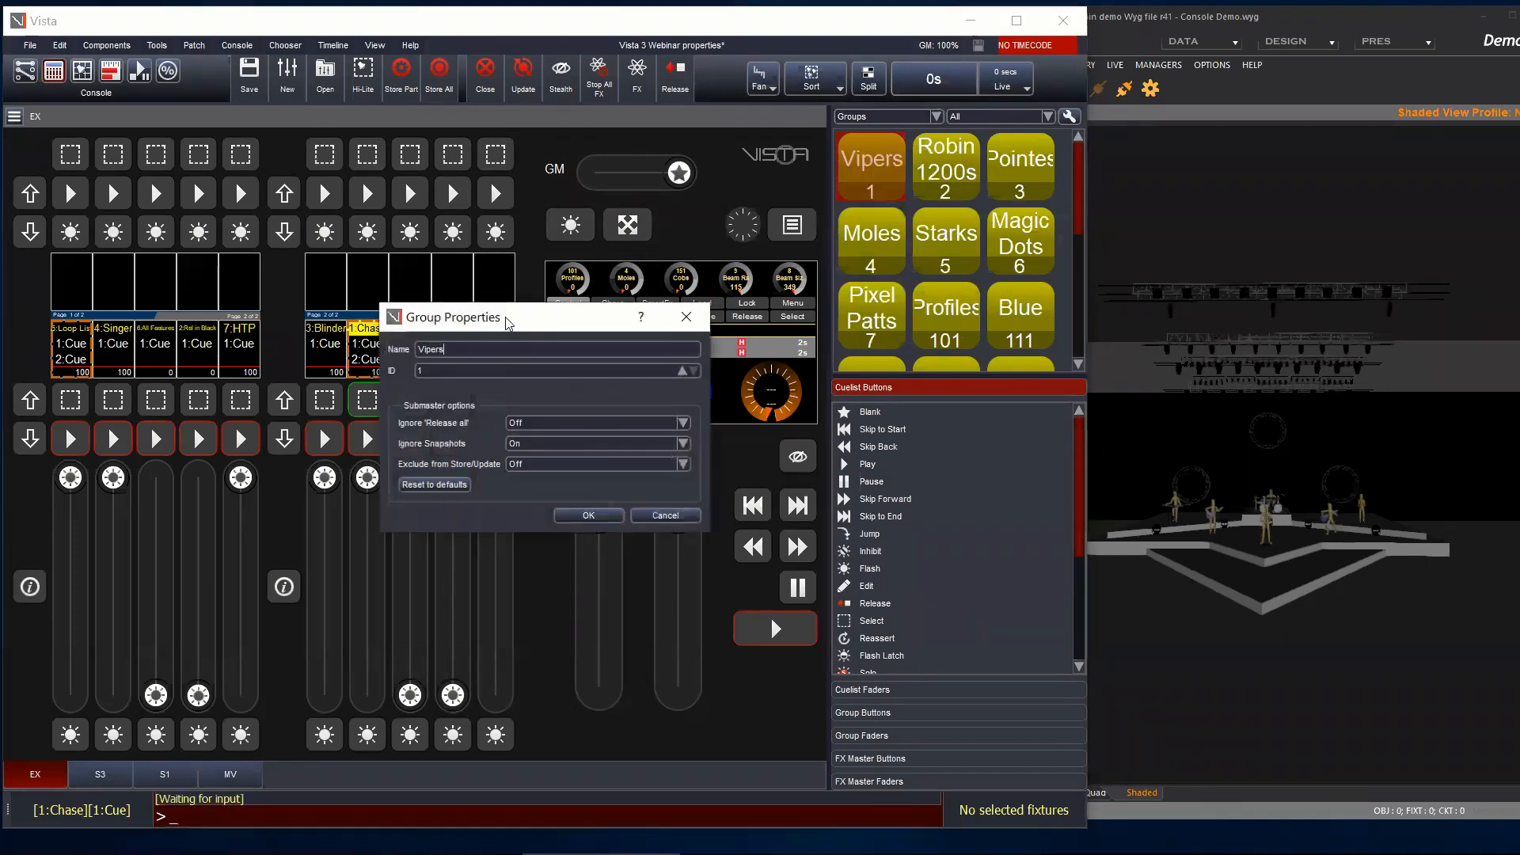
{"action": "left_click_drag", "start_coordinate": [507, 323], "coordinate": [440, 221]}
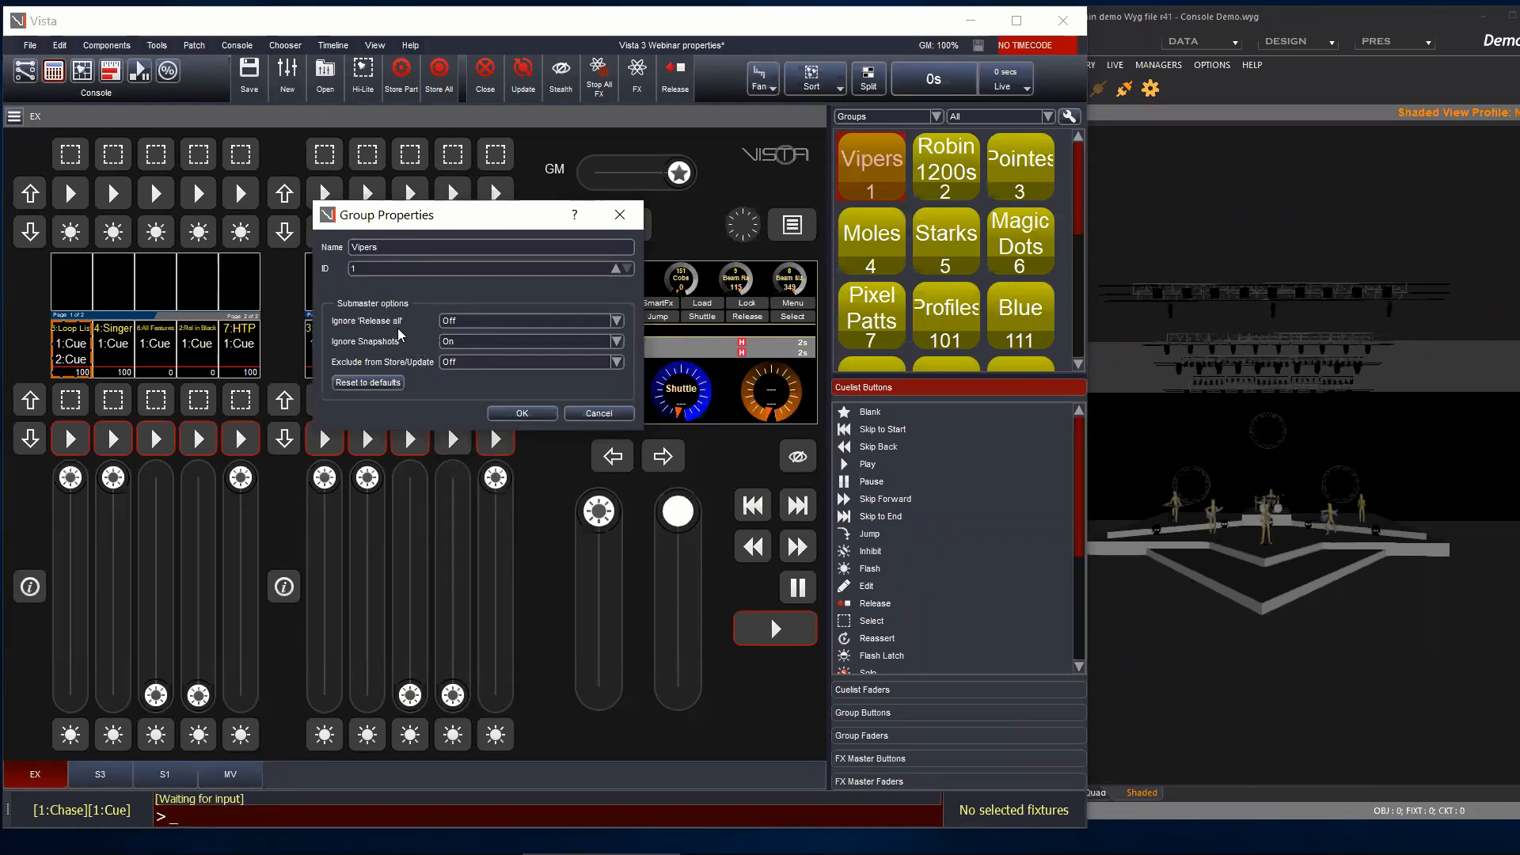
{"action": "left_click", "coordinate": [502, 321]}
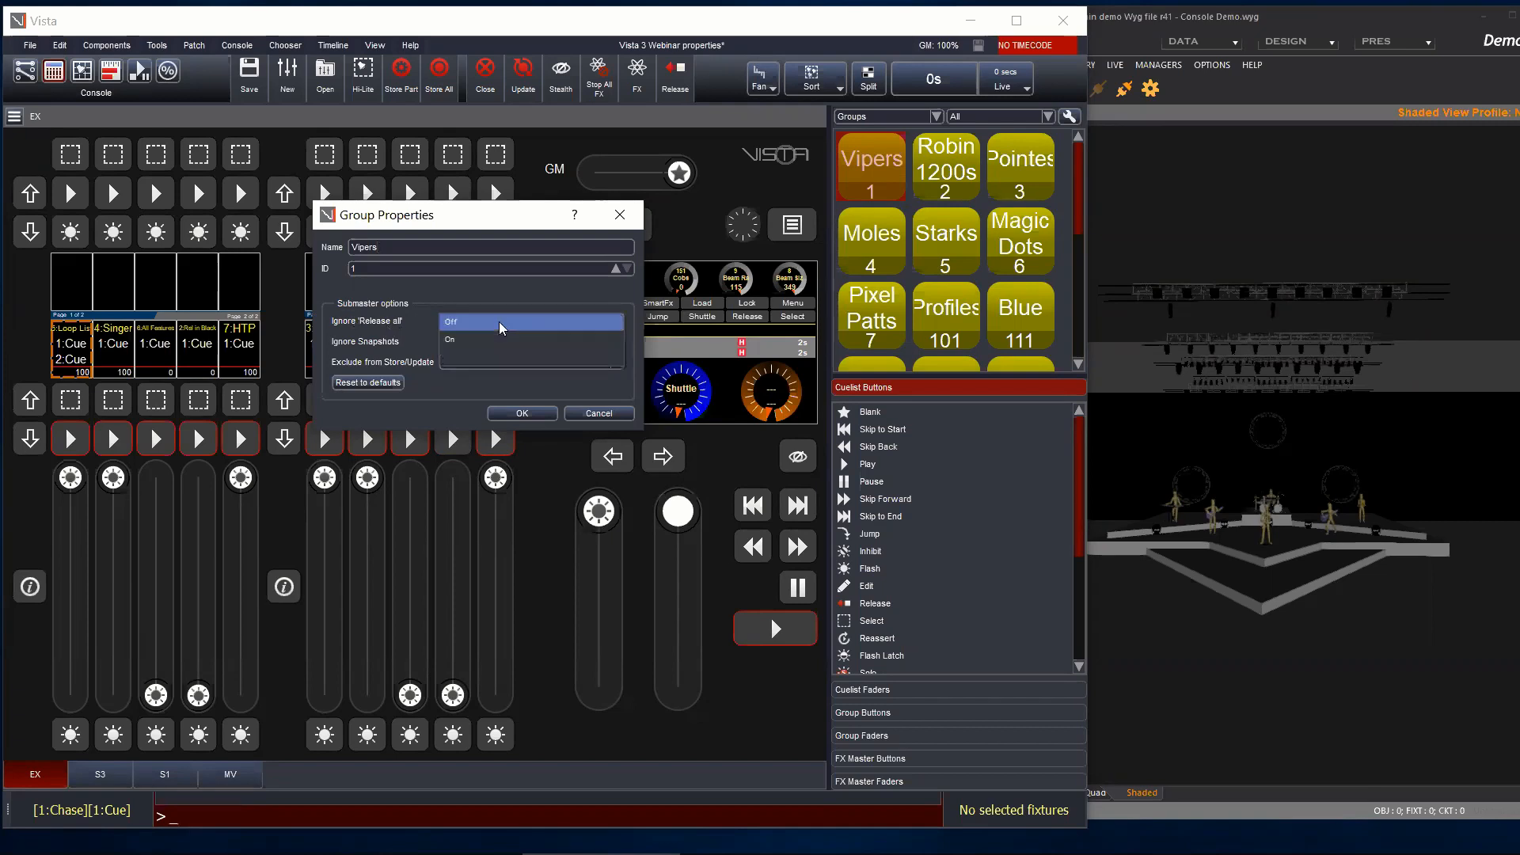
{"action": "left_click", "coordinate": [493, 321]}
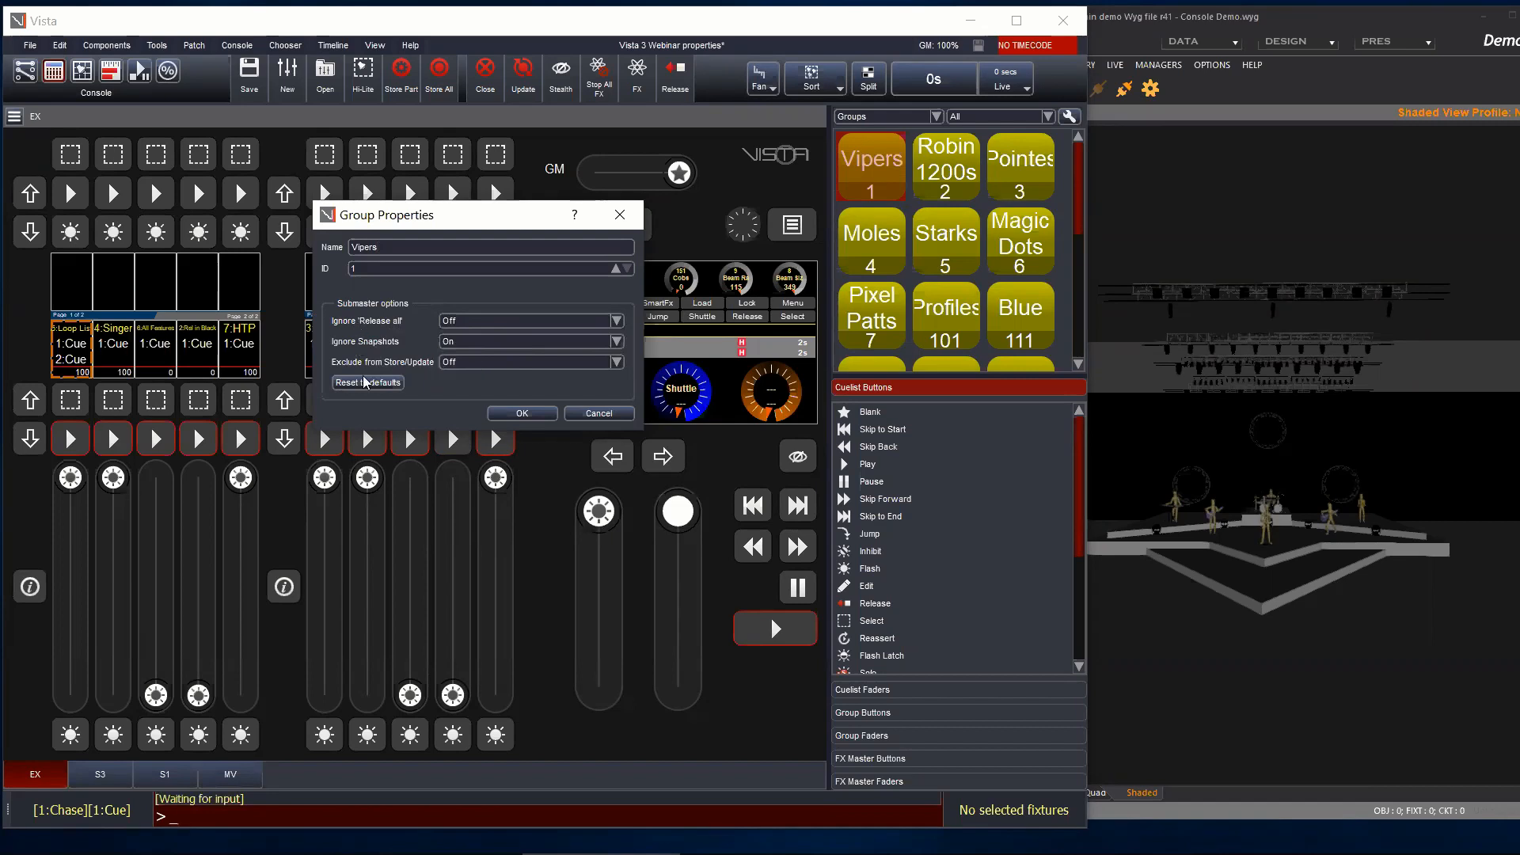
{"action": "left_click", "coordinate": [488, 318]}
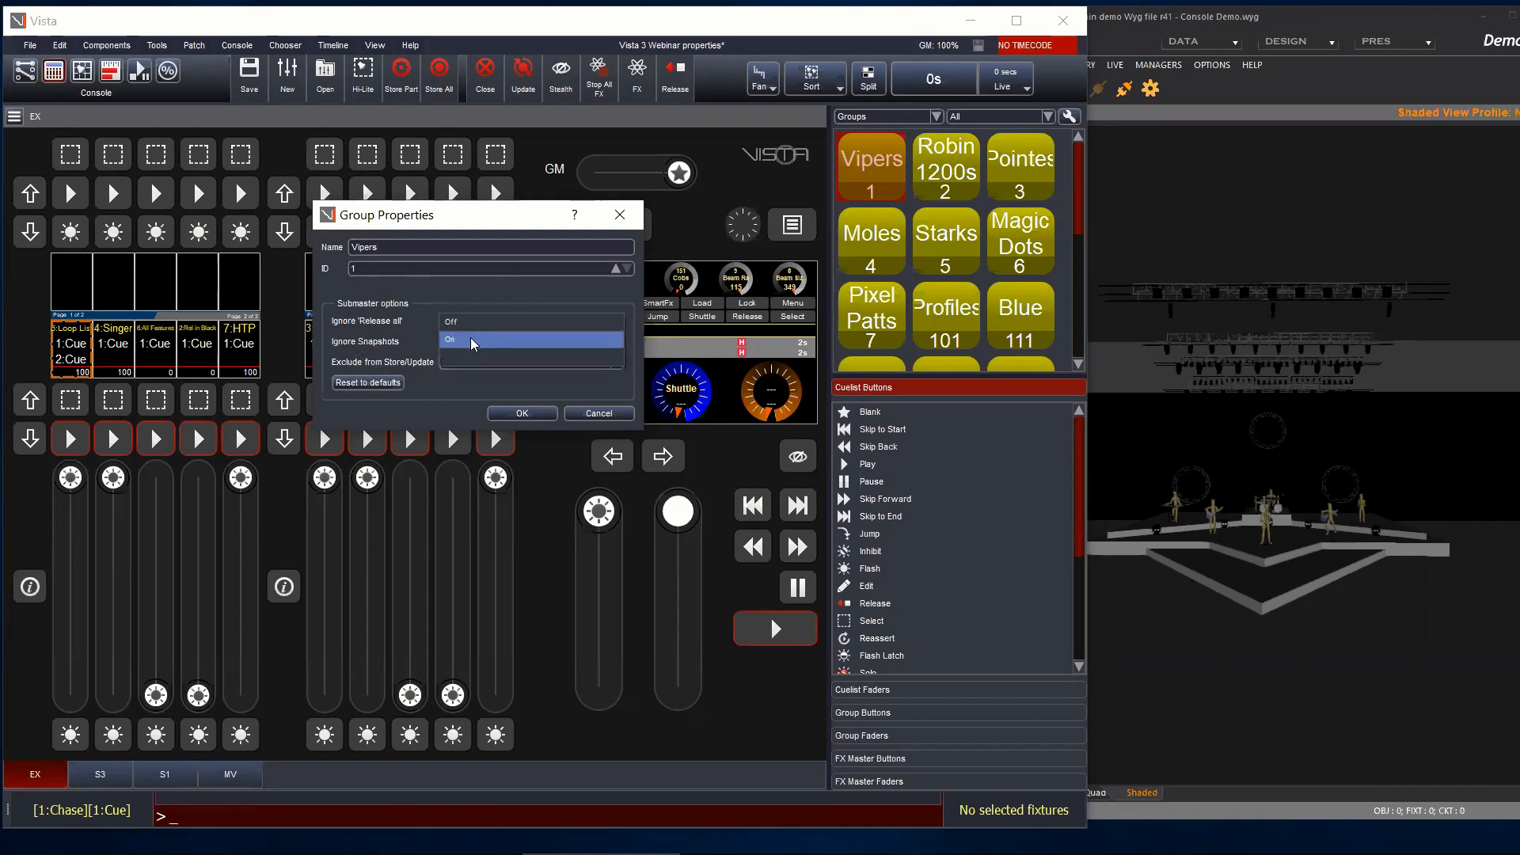
{"action": "left_click", "coordinate": [470, 337]}
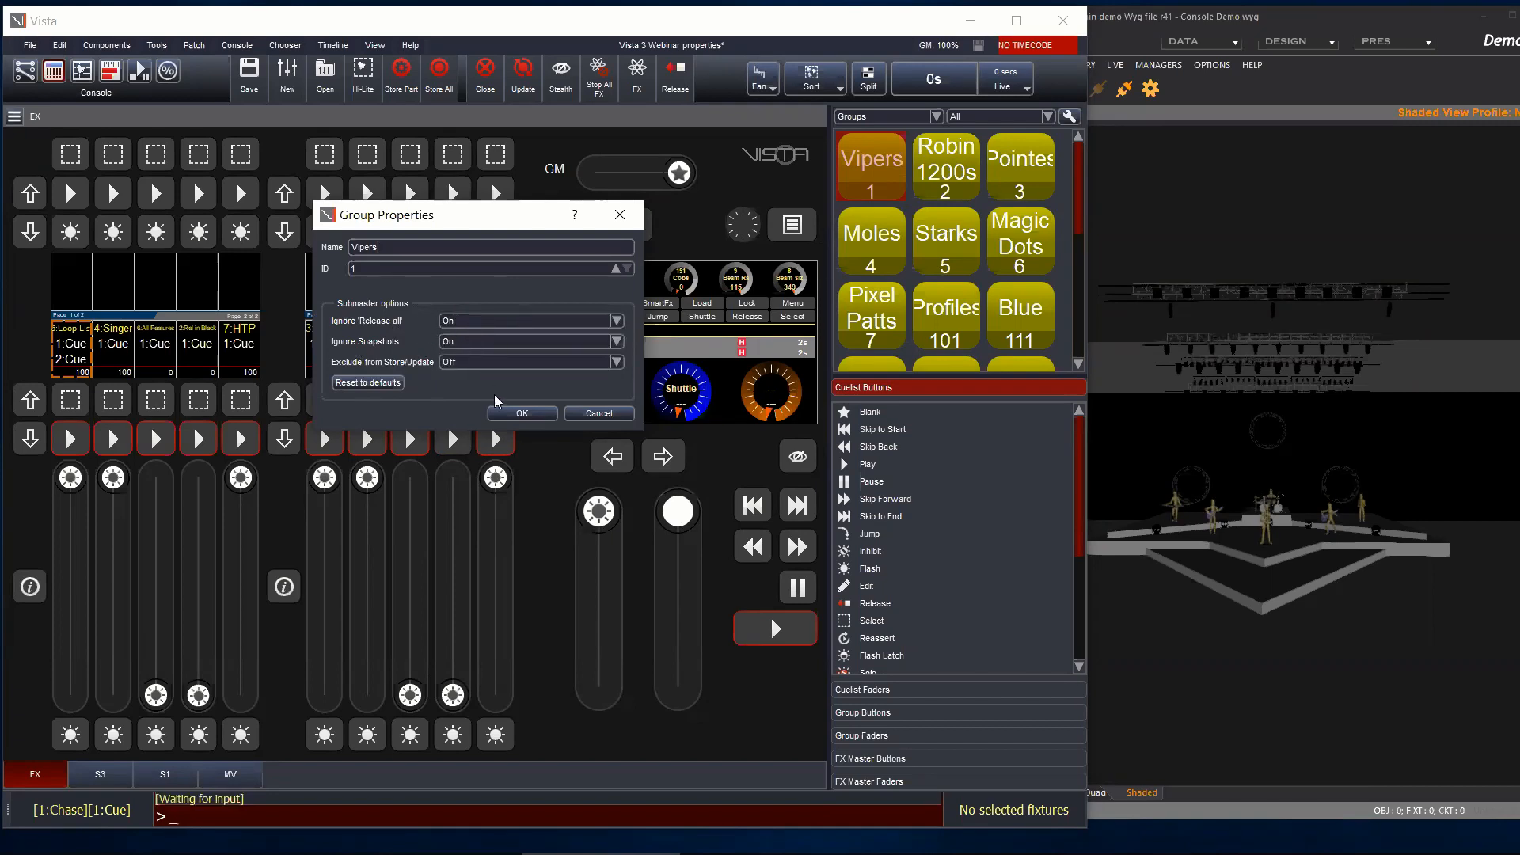
{"action": "left_click", "coordinate": [524, 413]}
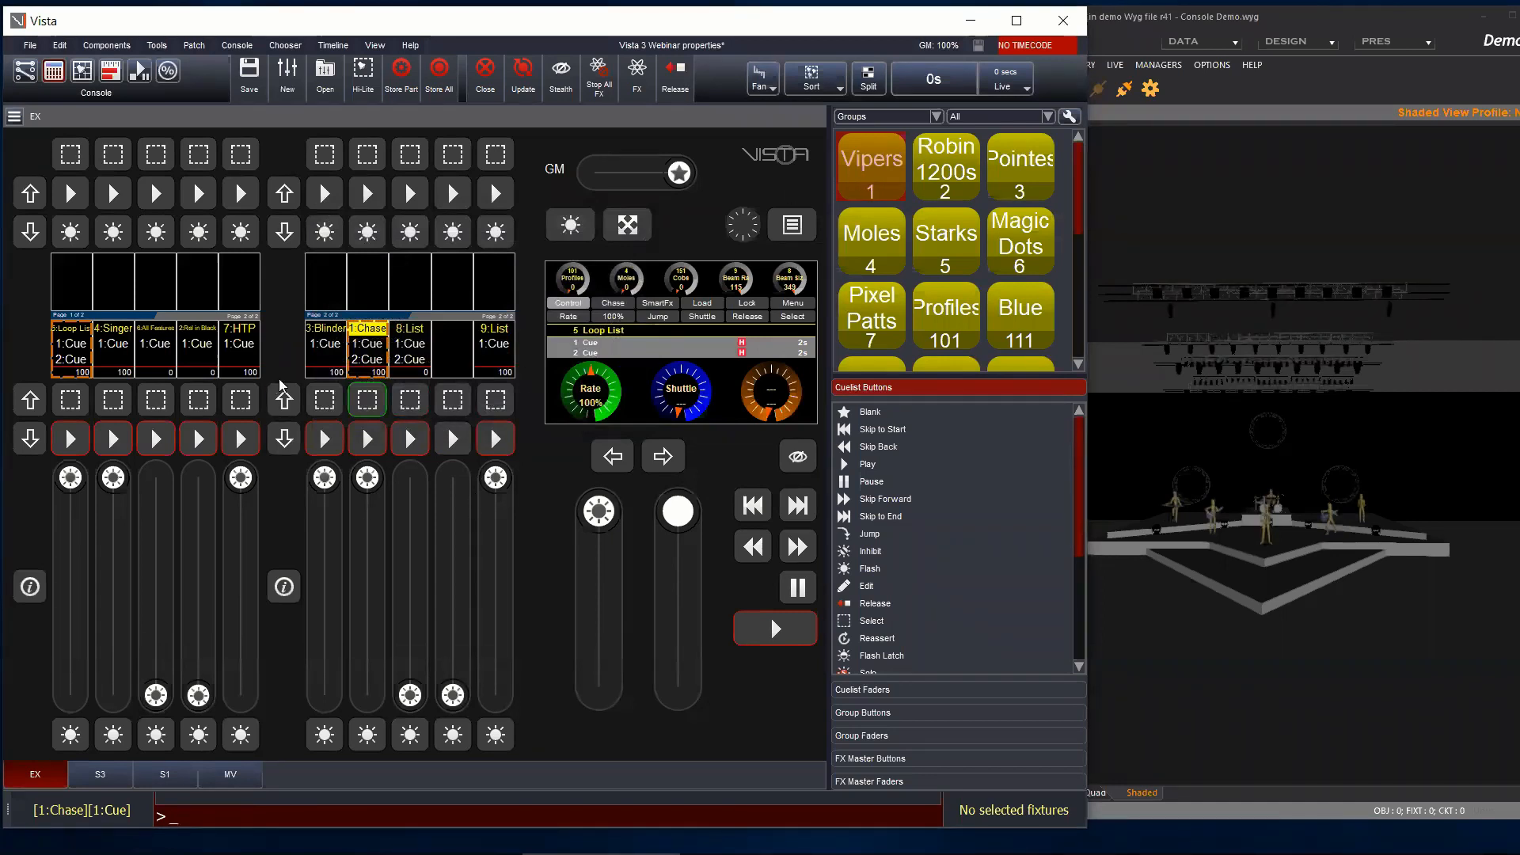
Step: Assign the Vipers group to the first fader on an empty page of the second playback bank and raise it to 100%
{"action": "left_click", "coordinate": [284, 401]}
{"action": "left_click_drag", "start_coordinate": [870, 162], "coordinate": [340, 360]}
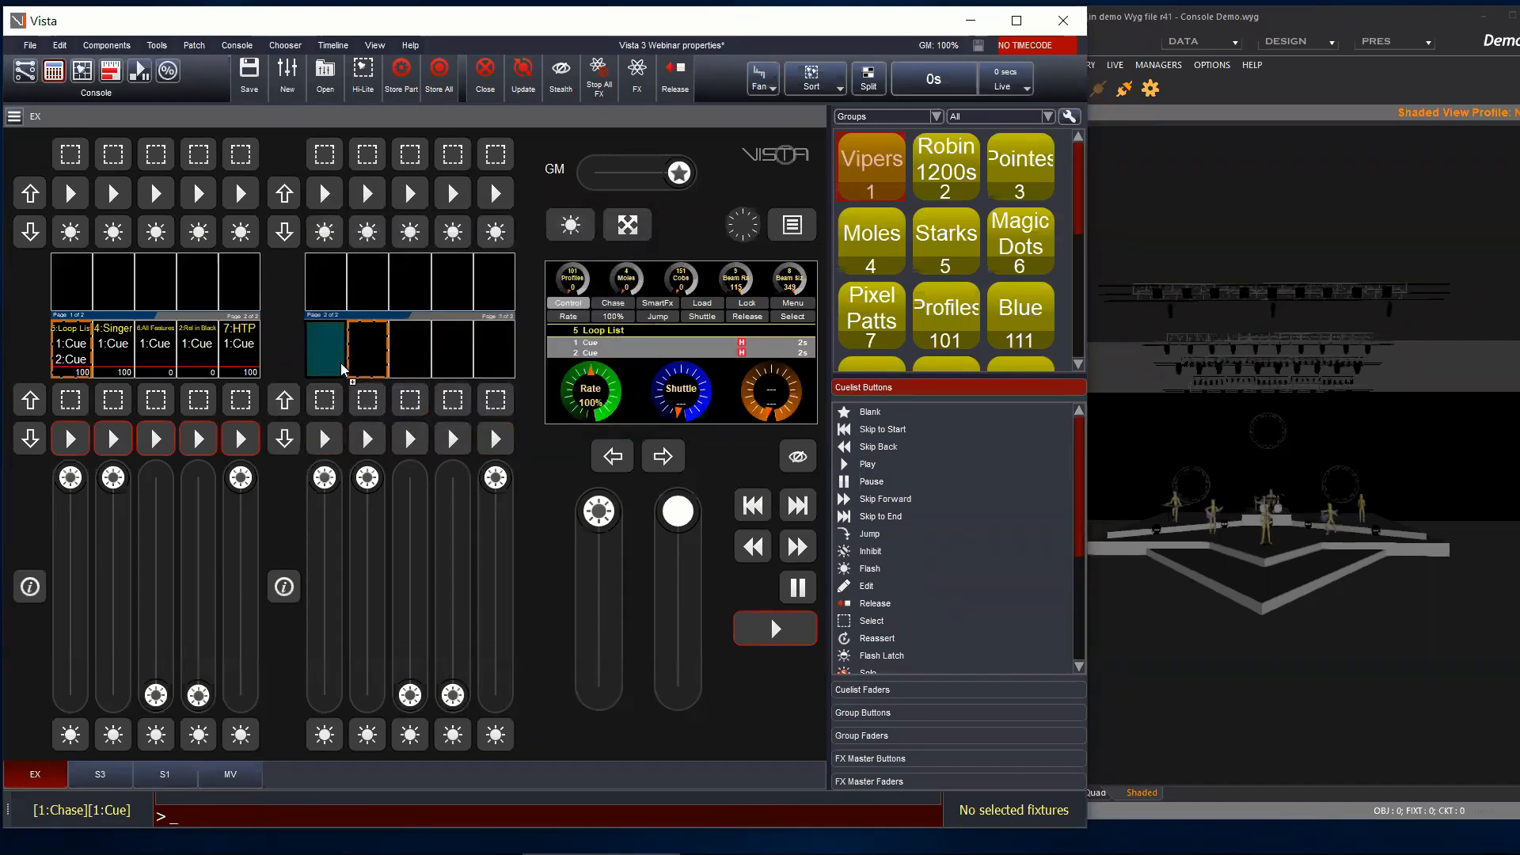
{"action": "left_click", "coordinate": [328, 479]}
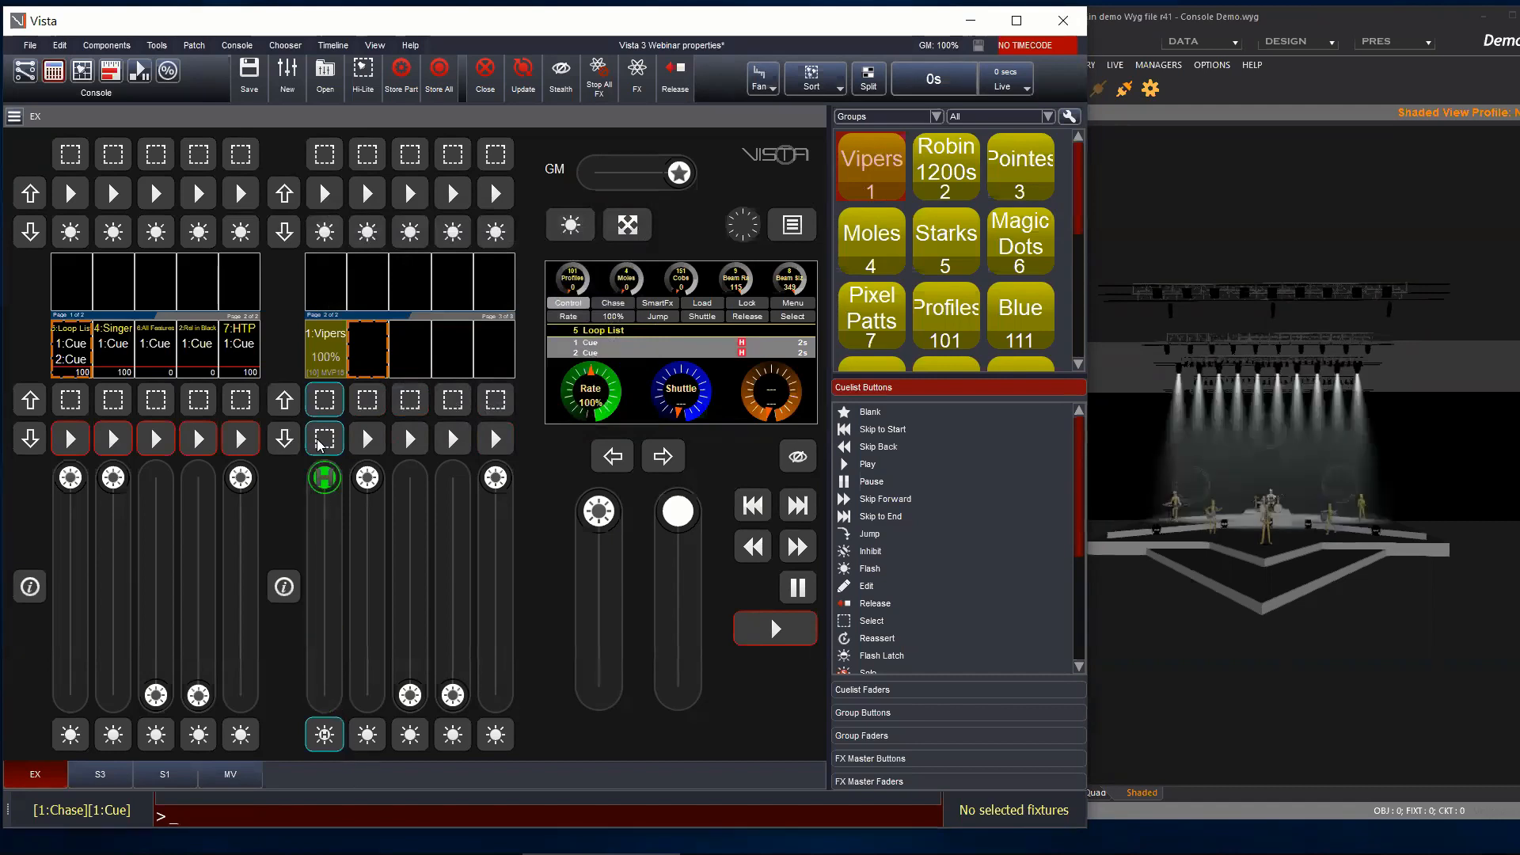
{"action": "mouse_move", "coordinate": [325, 478]}
{"action": "left_mouse_down"}
{"action": "mouse_move", "coordinate": [290, 495]}
{"action": "mouse_move", "coordinate": [309, 532]}
{"action": "mouse_move", "coordinate": [305, 457]}
{"action": "left_mouse_up"}
Step: Page through both playback banks to examine their cuelist, group submaster and rate master assignments
{"action": "left_click", "coordinate": [287, 398]}
{"action": "left_click", "coordinate": [279, 437]}
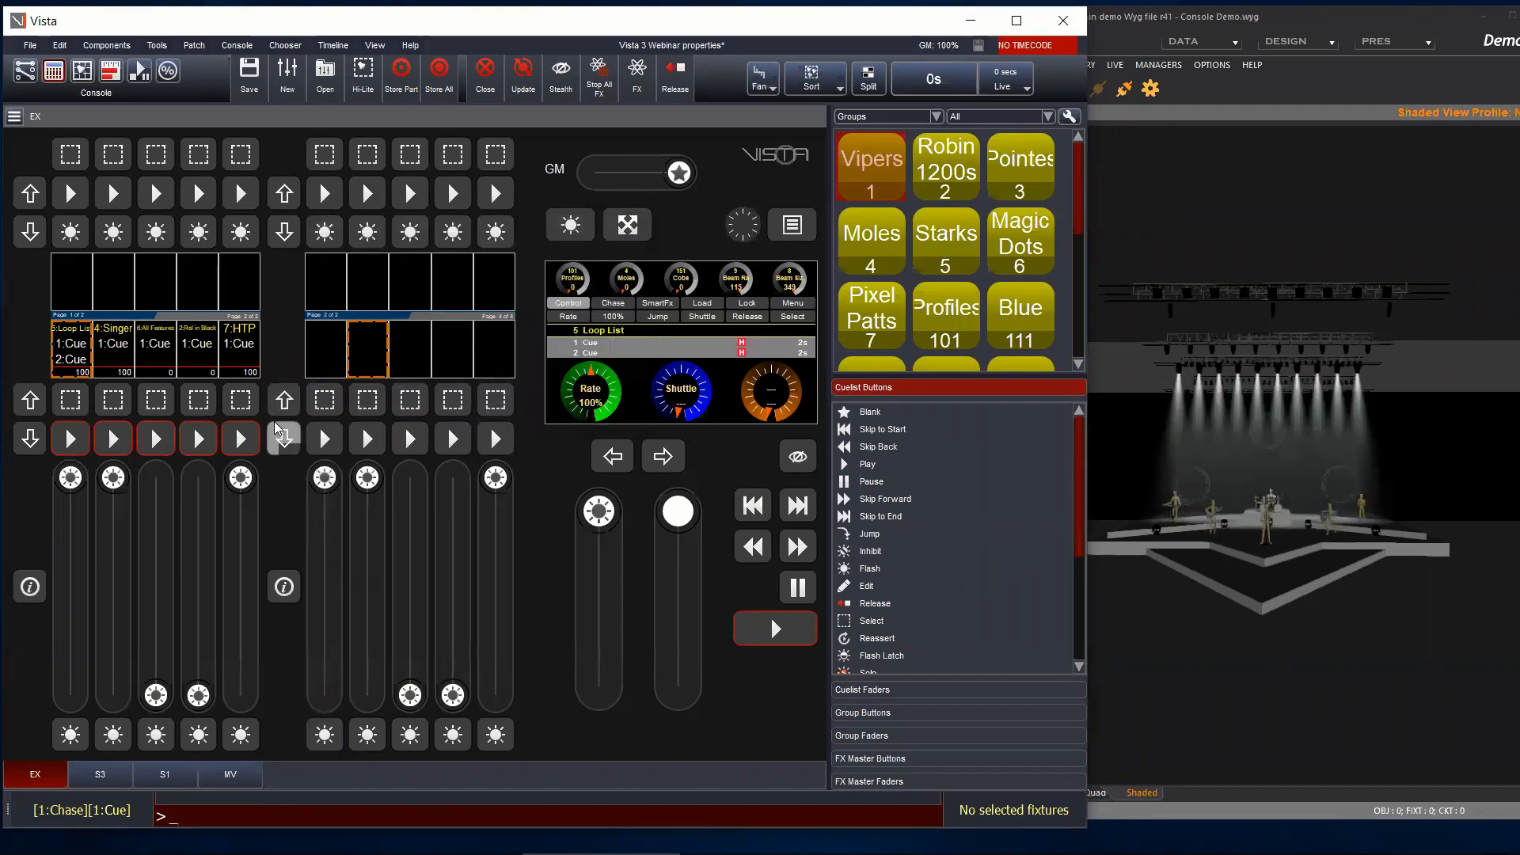
{"action": "left_click", "coordinate": [279, 437]}
{"action": "left_click", "coordinate": [287, 398]}
{"action": "left_click", "coordinate": [284, 438]}
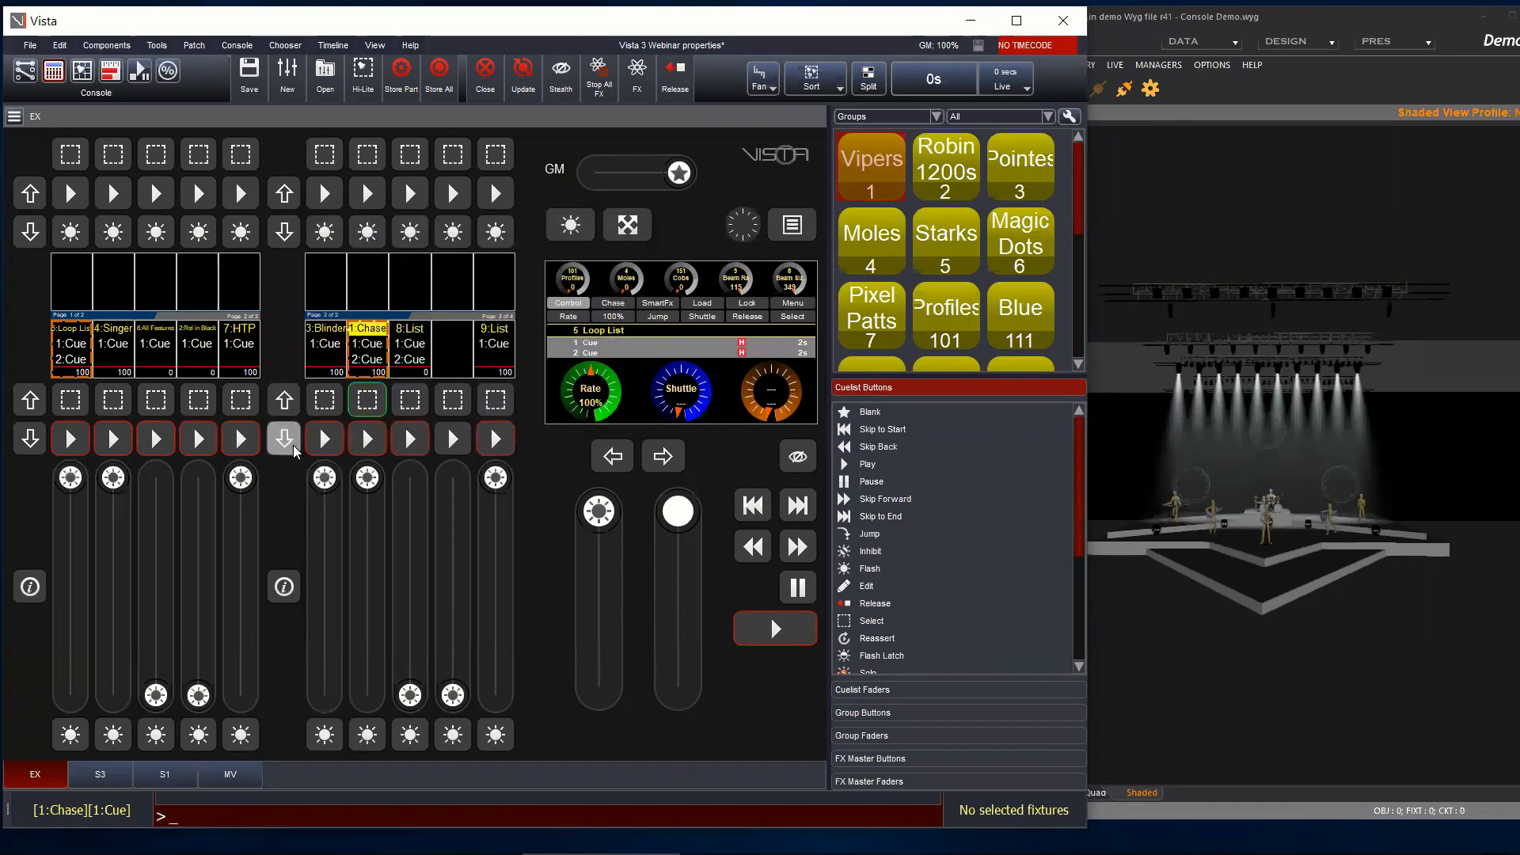
{"action": "left_click", "coordinate": [284, 438]}
{"action": "left_click", "coordinate": [30, 438]}
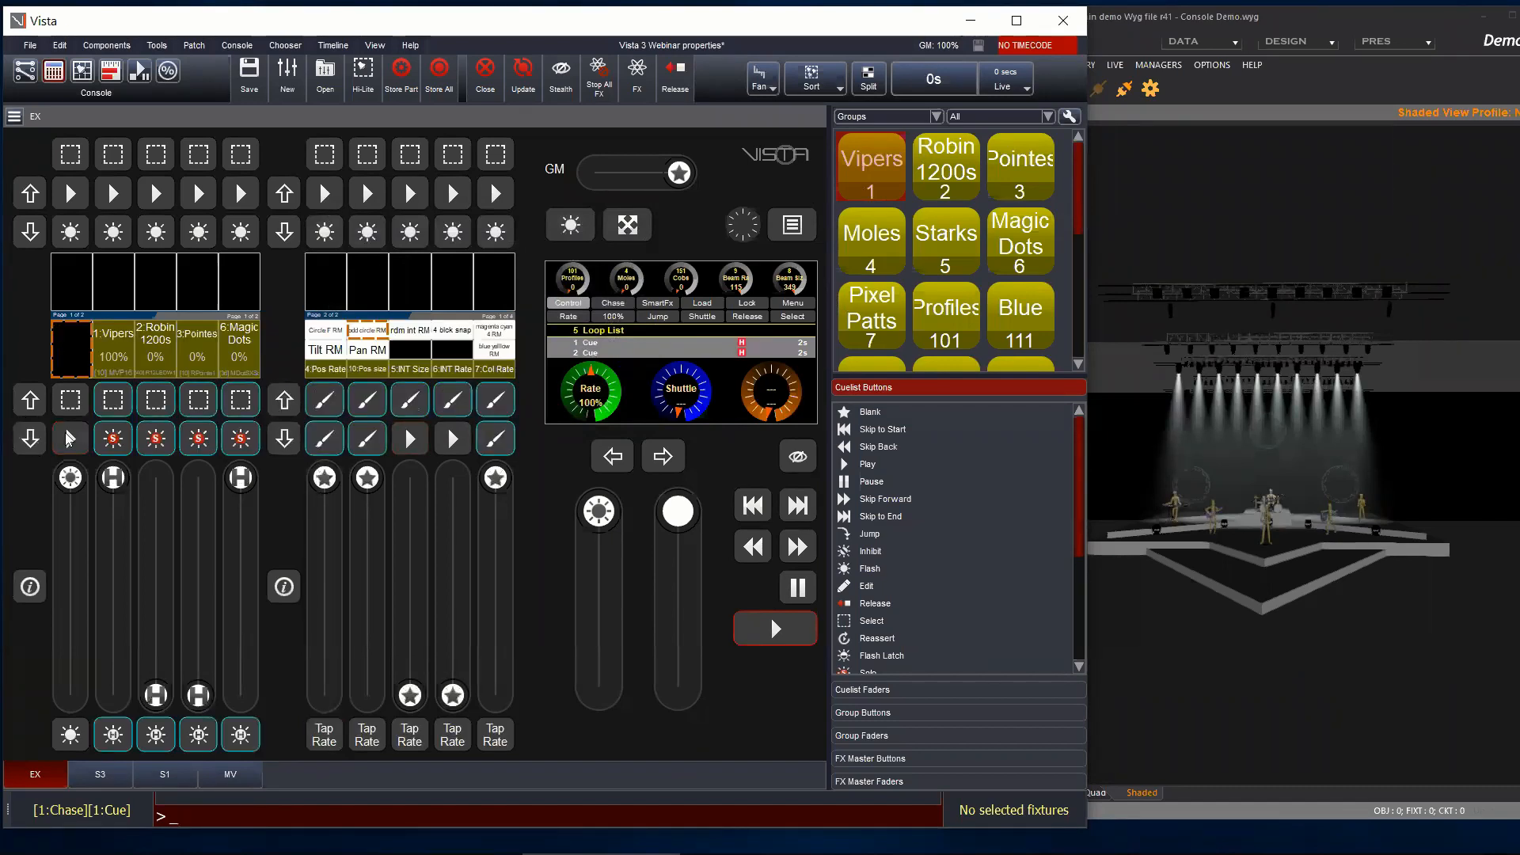
{"action": "left_click", "coordinate": [52, 432]}
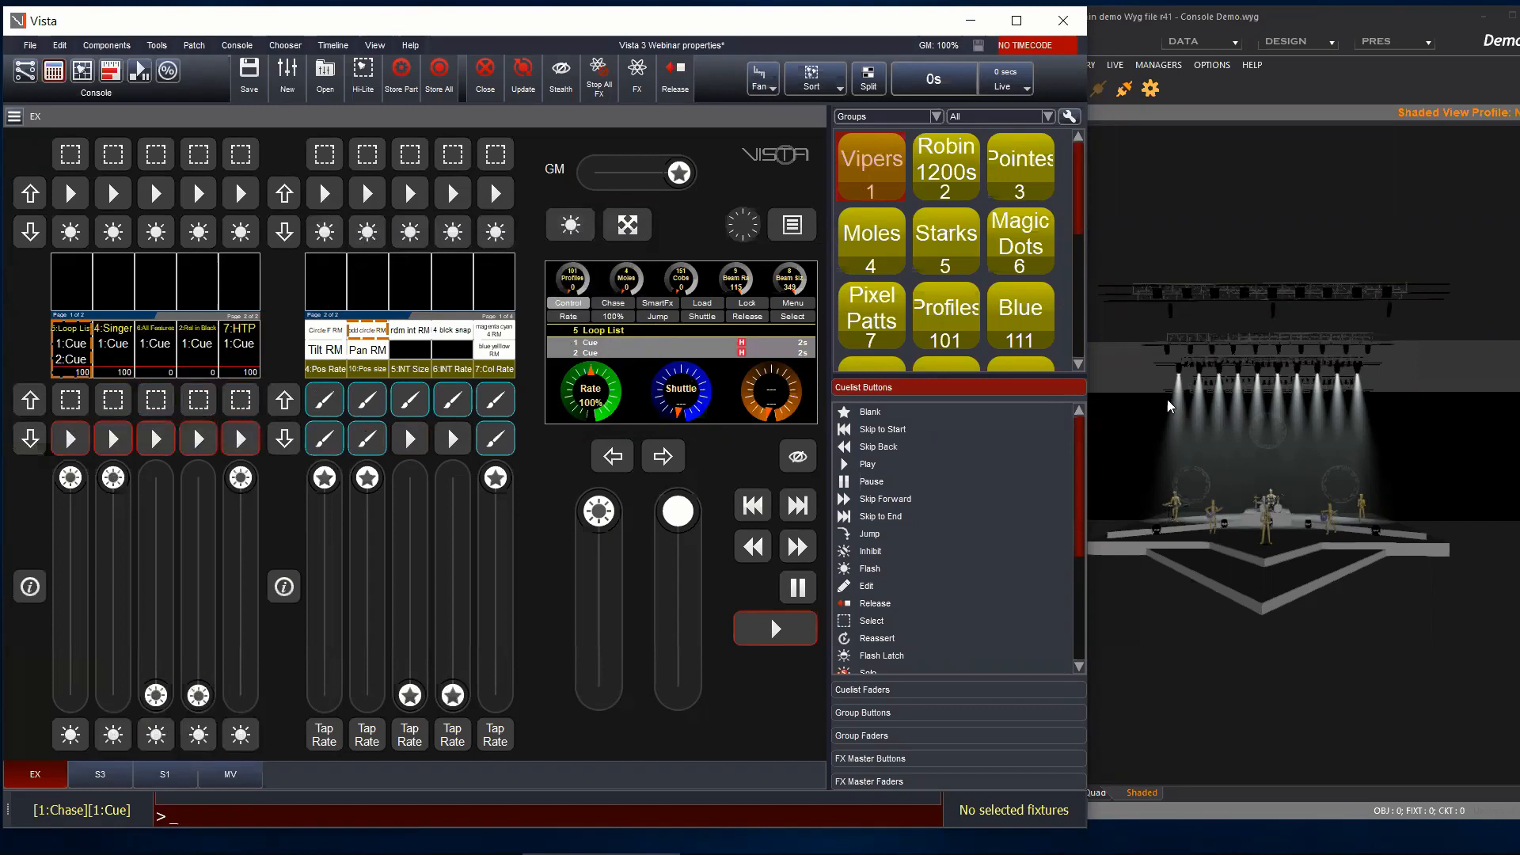
Step: Close the Chase cuelist editor from the fixture chooser, saving its changes, and release all playbacks
{"action": "left_click", "coordinate": [82, 70]}
{"action": "left_click", "coordinate": [293, 116]}
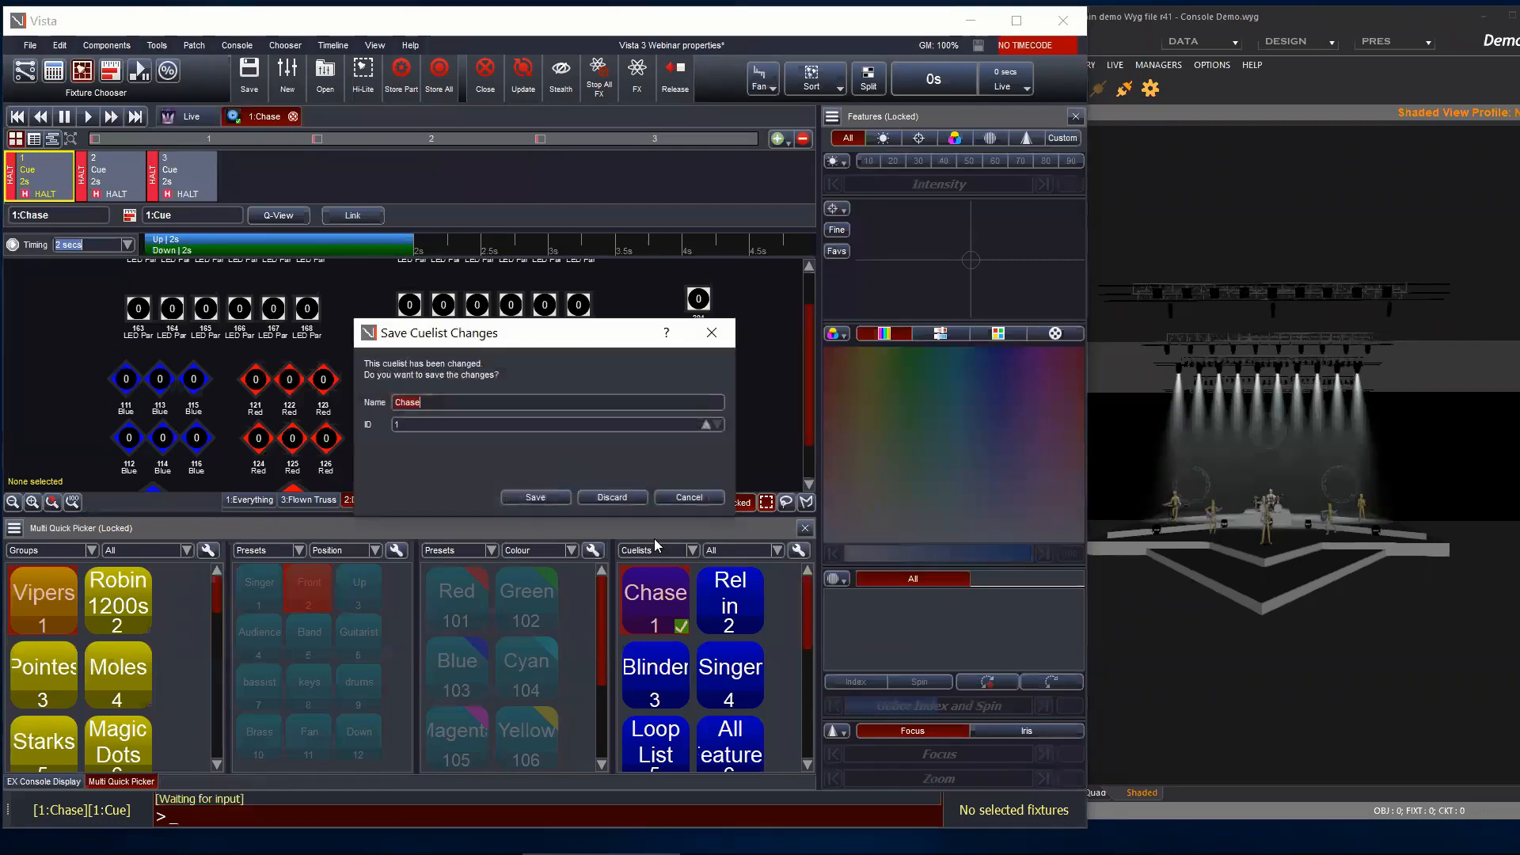
{"action": "left_click", "coordinate": [535, 497]}
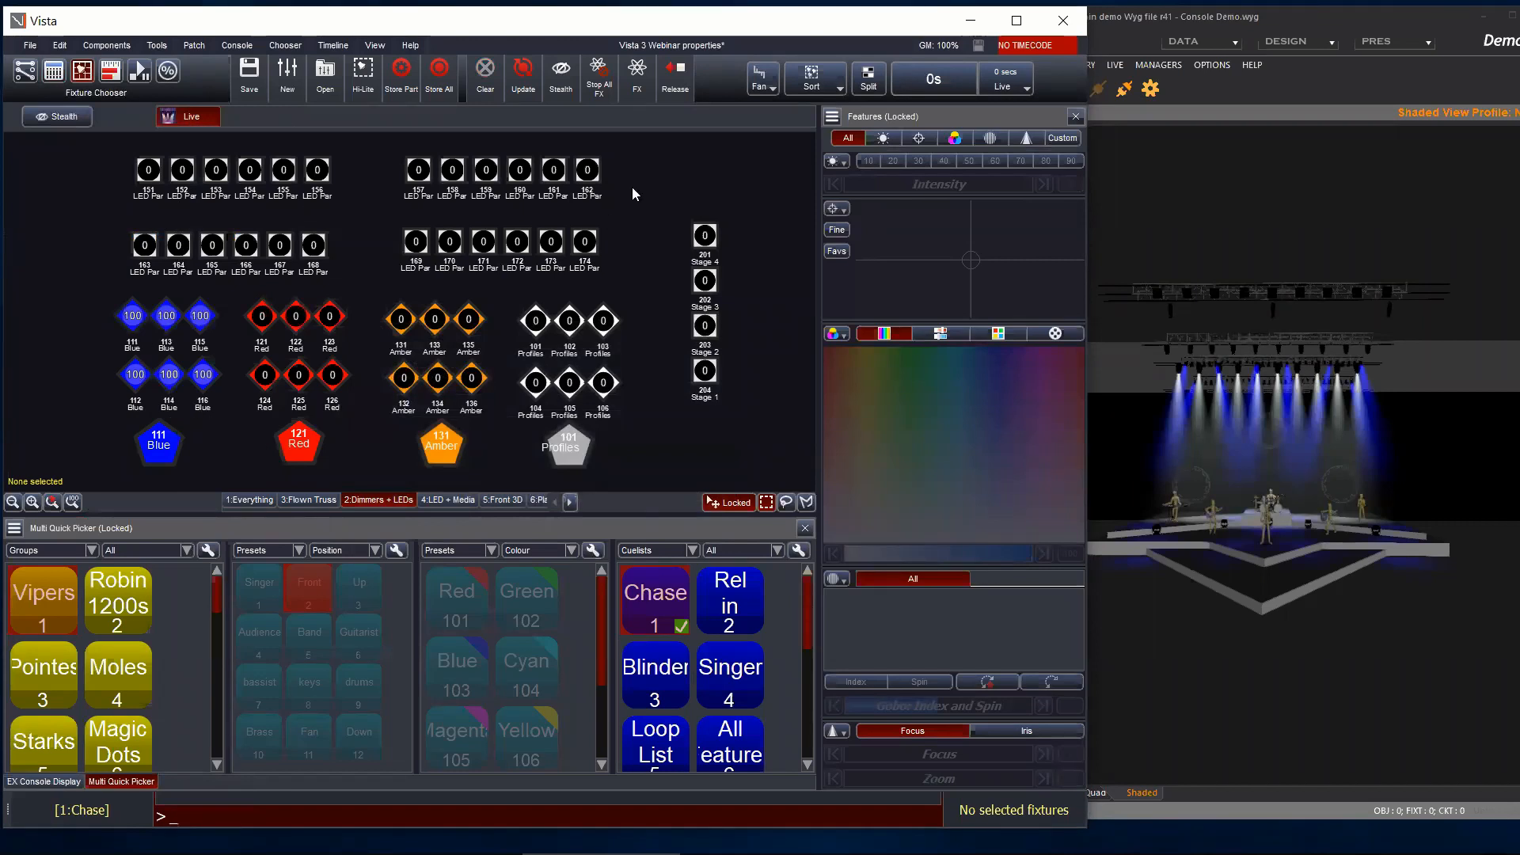
{"action": "left_click", "coordinate": [679, 87]}
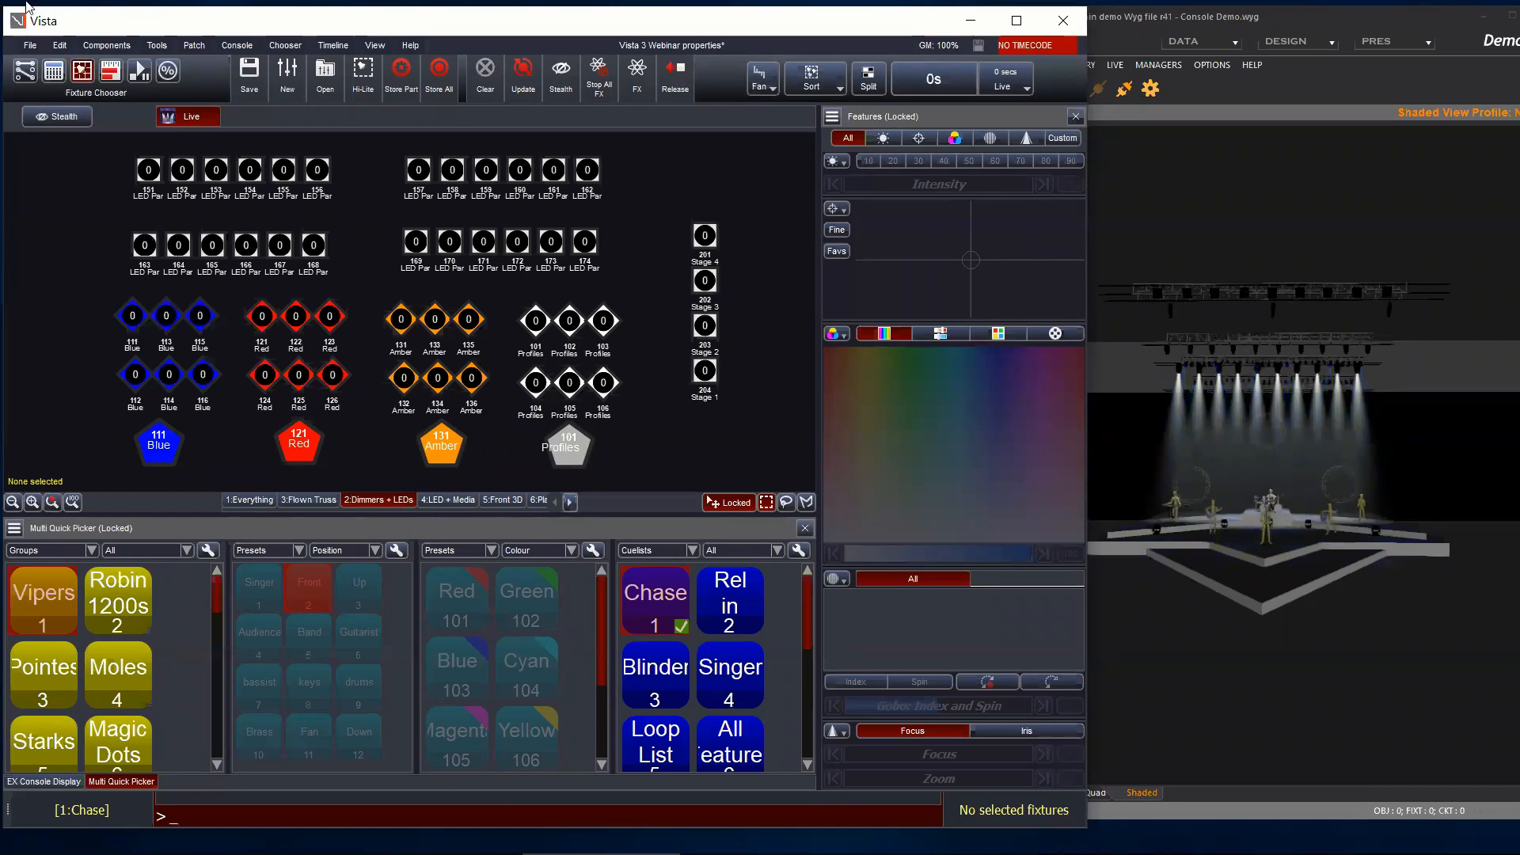
Step: Back on the console, set Ignore 'Release all' to Off for the Vipers group and release all playbacks
{"action": "left_click", "coordinate": [54, 72]}
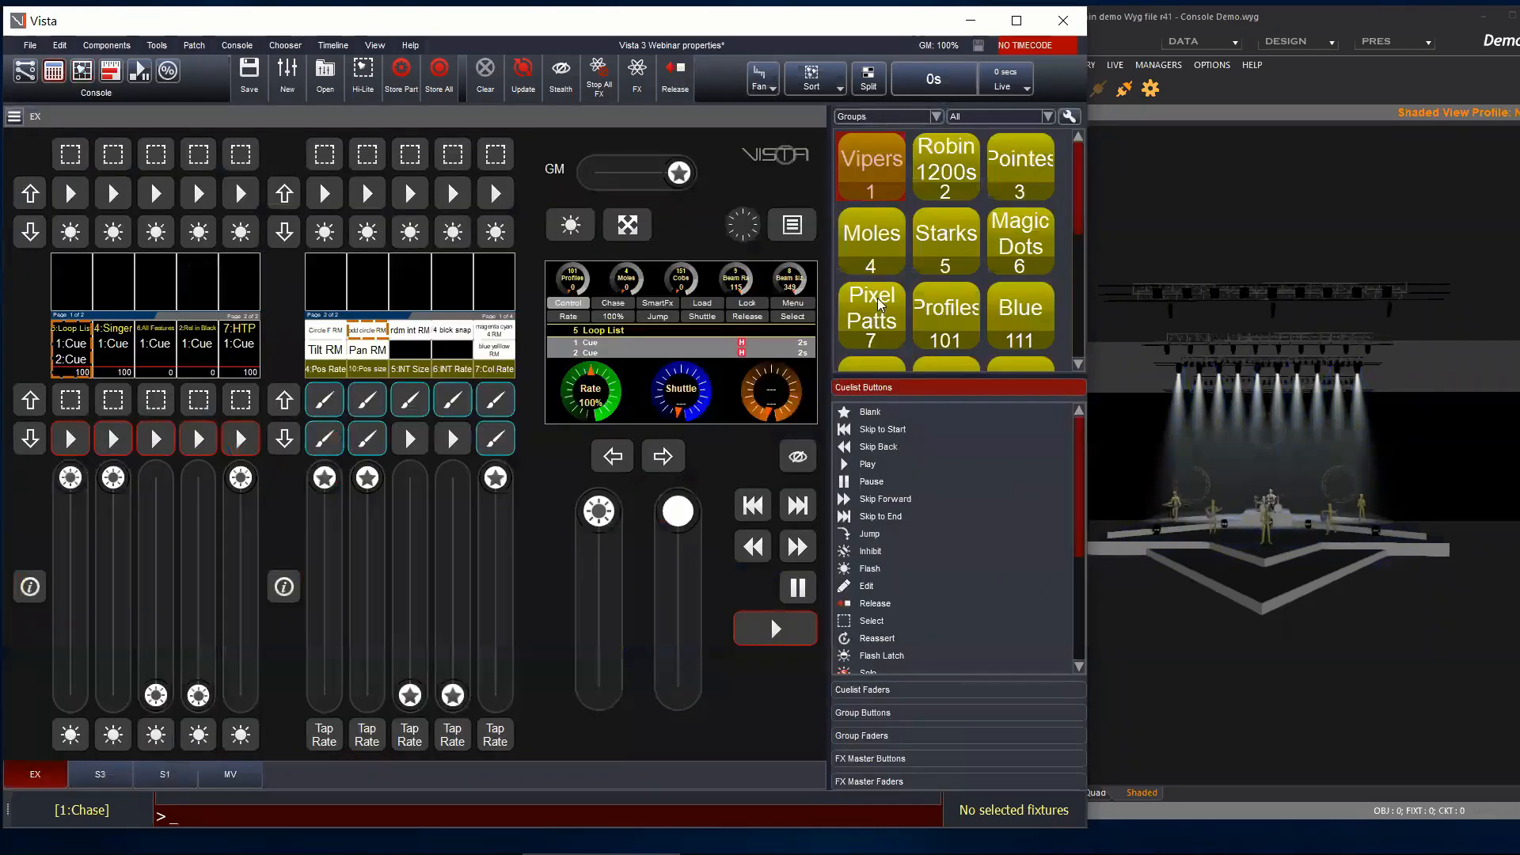
{"action": "right_click", "coordinate": [871, 176]}
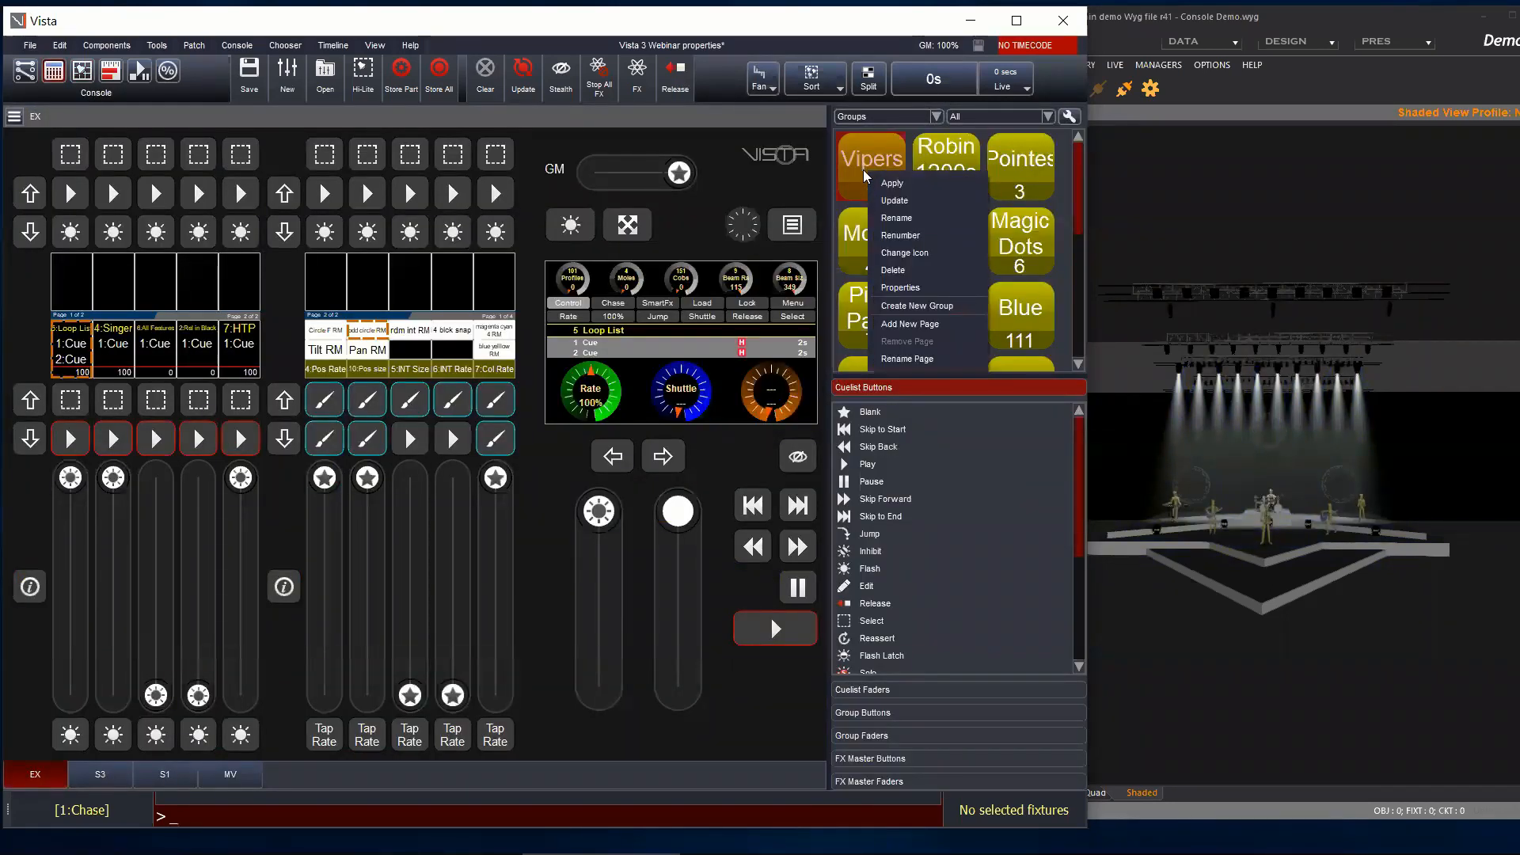
{"action": "left_click", "coordinate": [901, 288]}
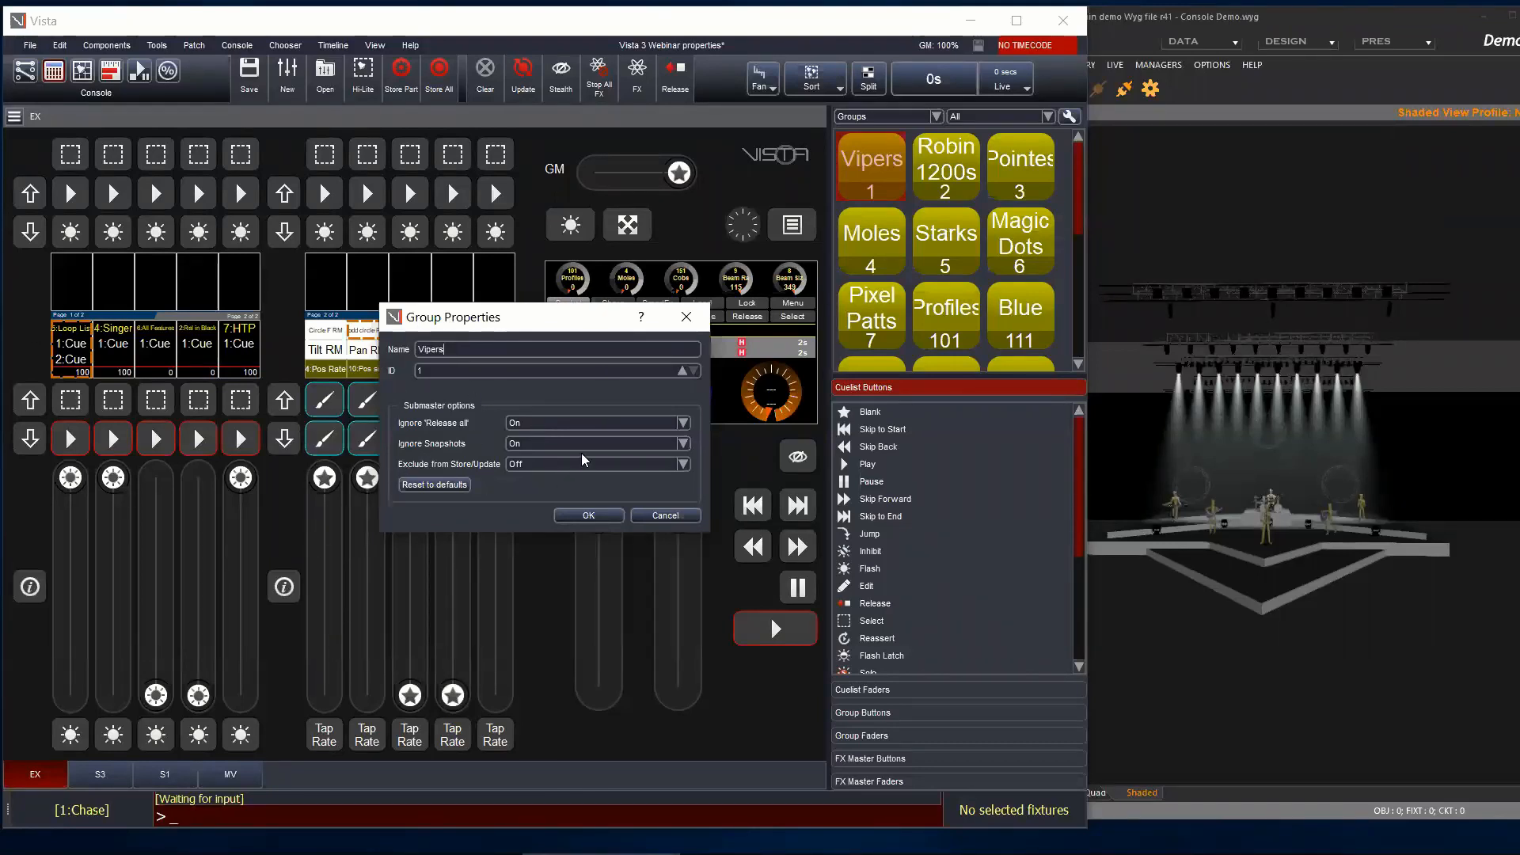
{"action": "left_click", "coordinate": [558, 426]}
{"action": "left_click", "coordinate": [547, 427]}
{"action": "left_click", "coordinate": [585, 515]}
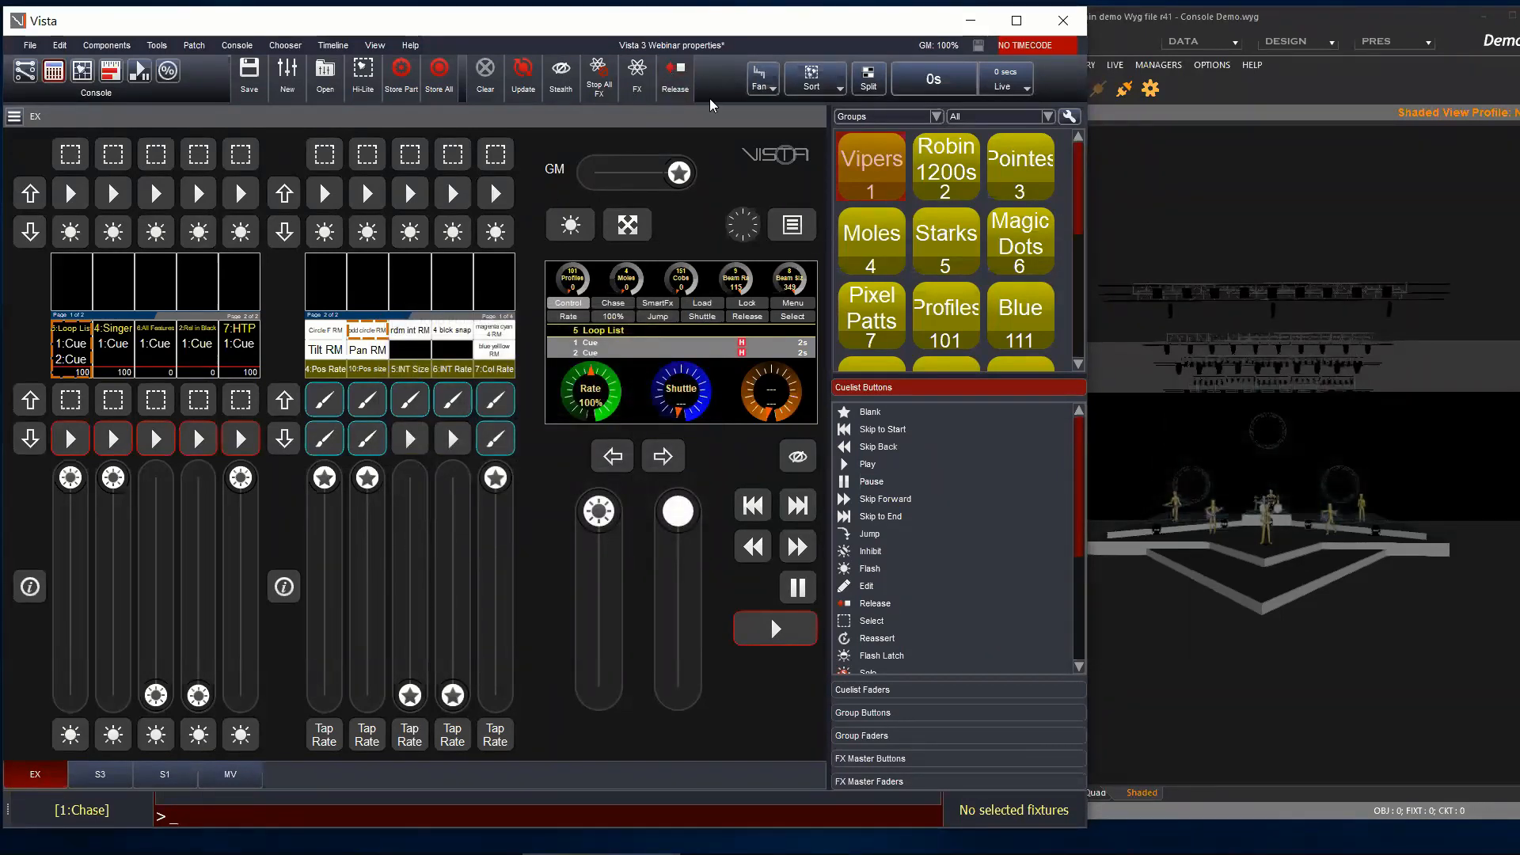
Step: Try Ignore 'Release all' set to On in the Vipers group's properties, and cancel the change
{"action": "right_click", "coordinate": [863, 161]}
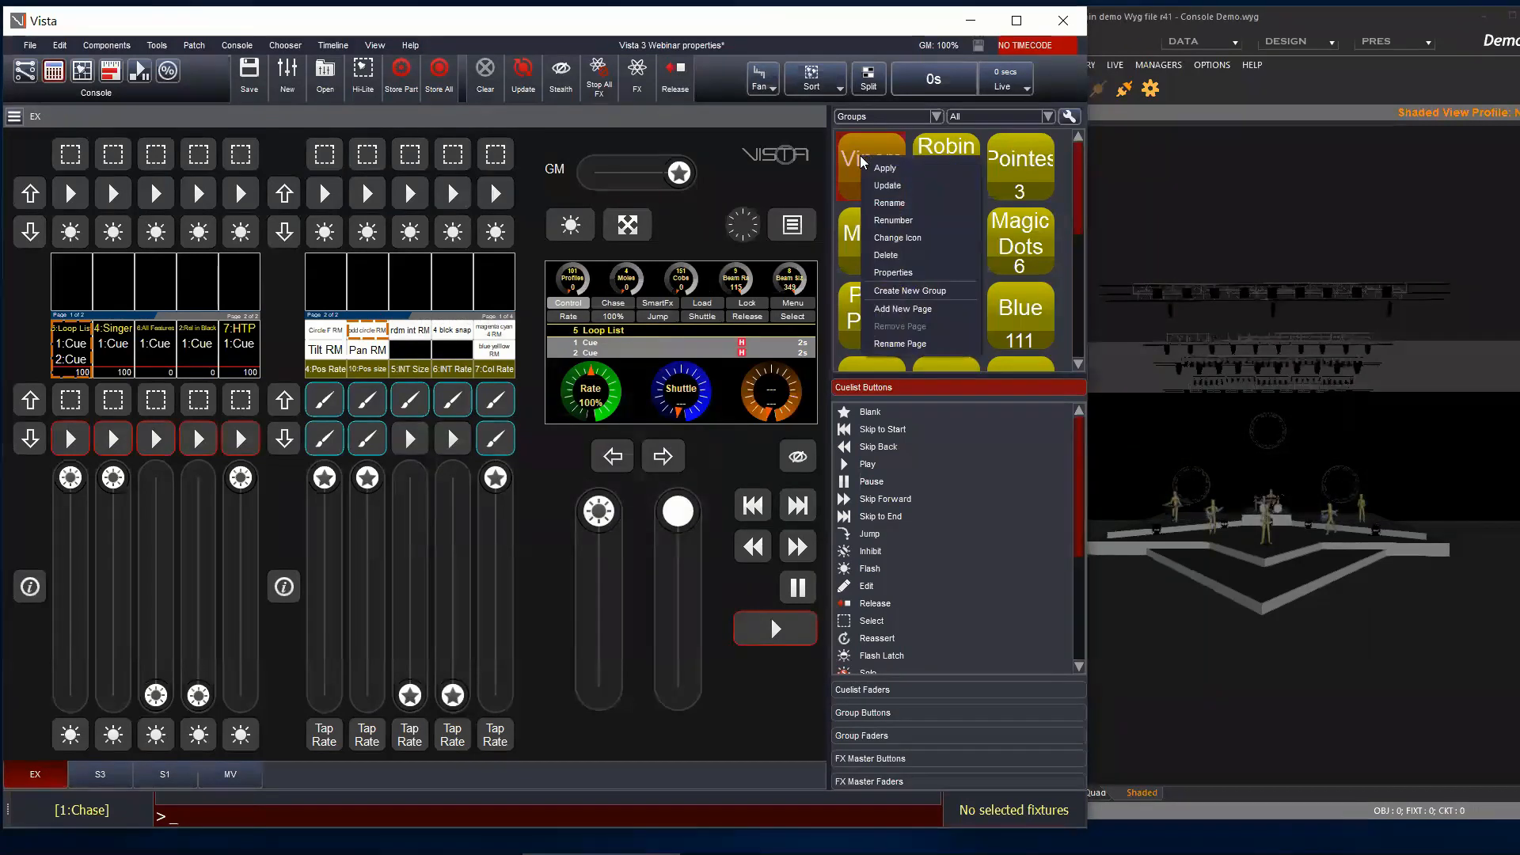
{"action": "left_click", "coordinate": [880, 273]}
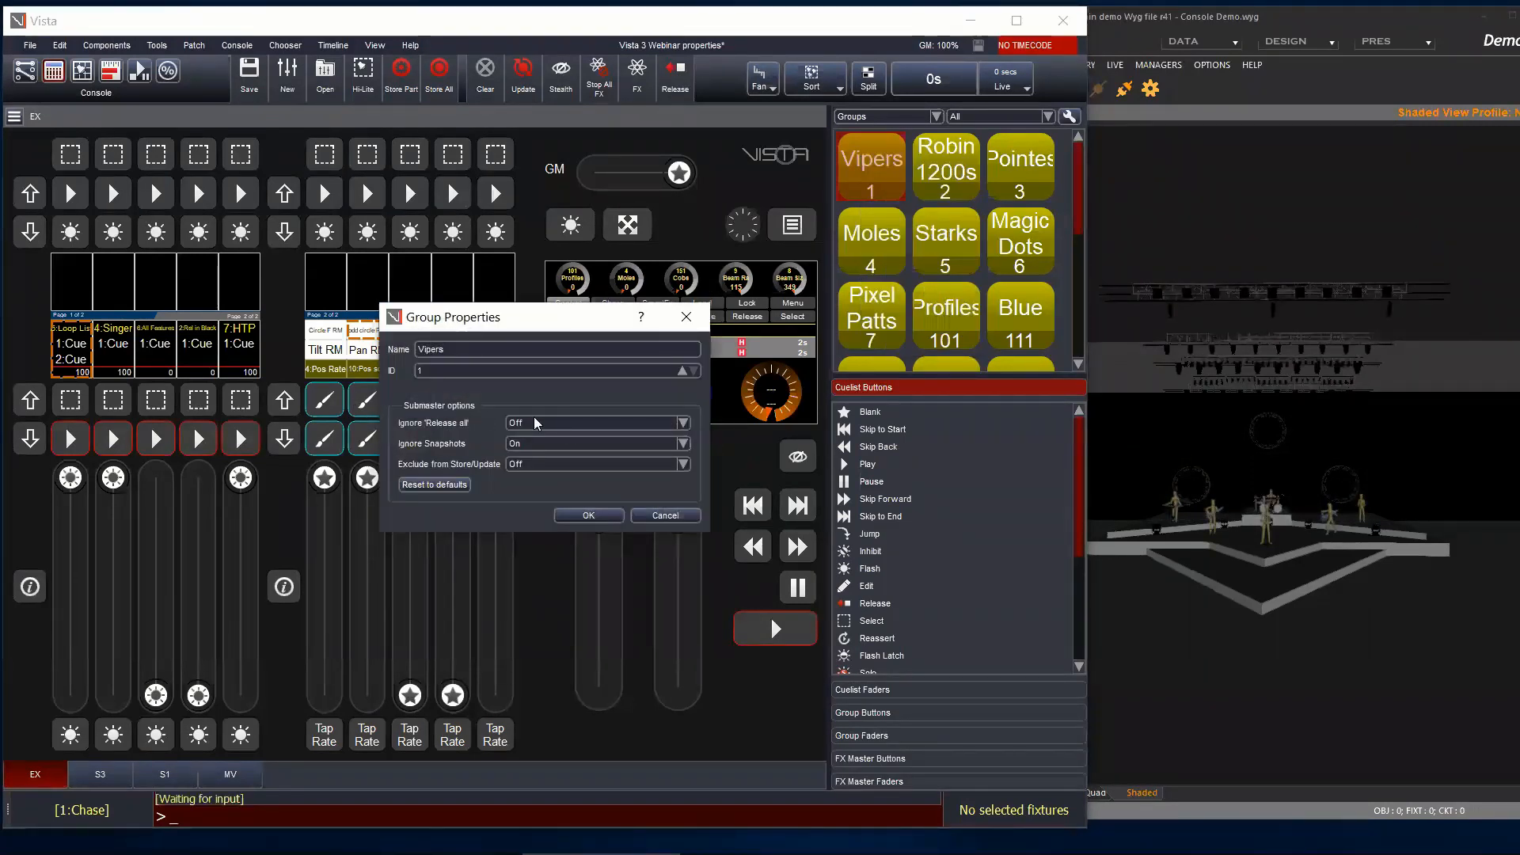
{"action": "left_click", "coordinate": [564, 426]}
{"action": "left_click", "coordinate": [545, 441]}
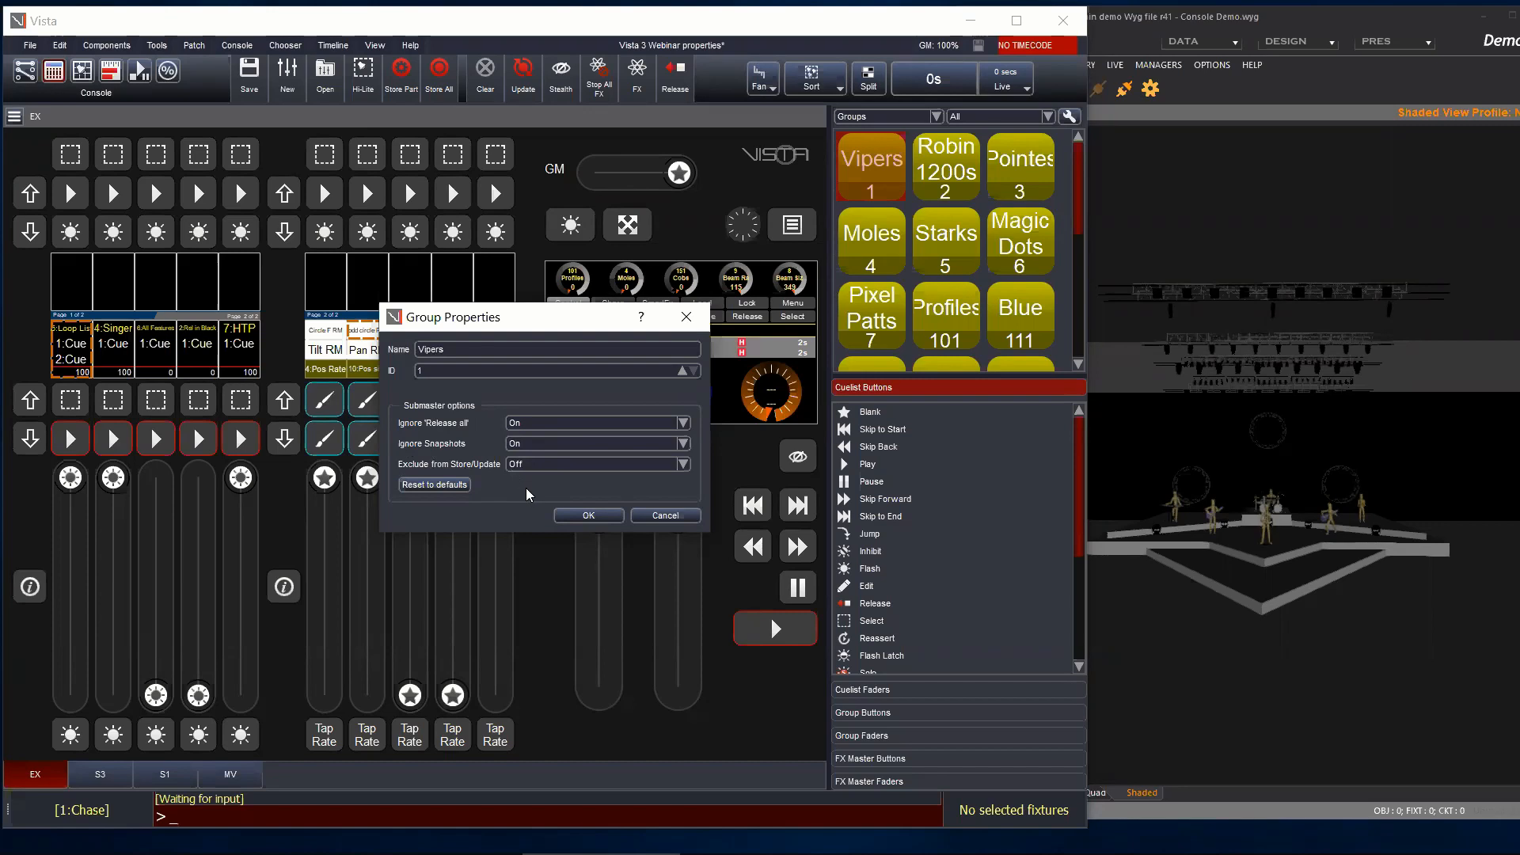
{"action": "left_click", "coordinate": [664, 515]}
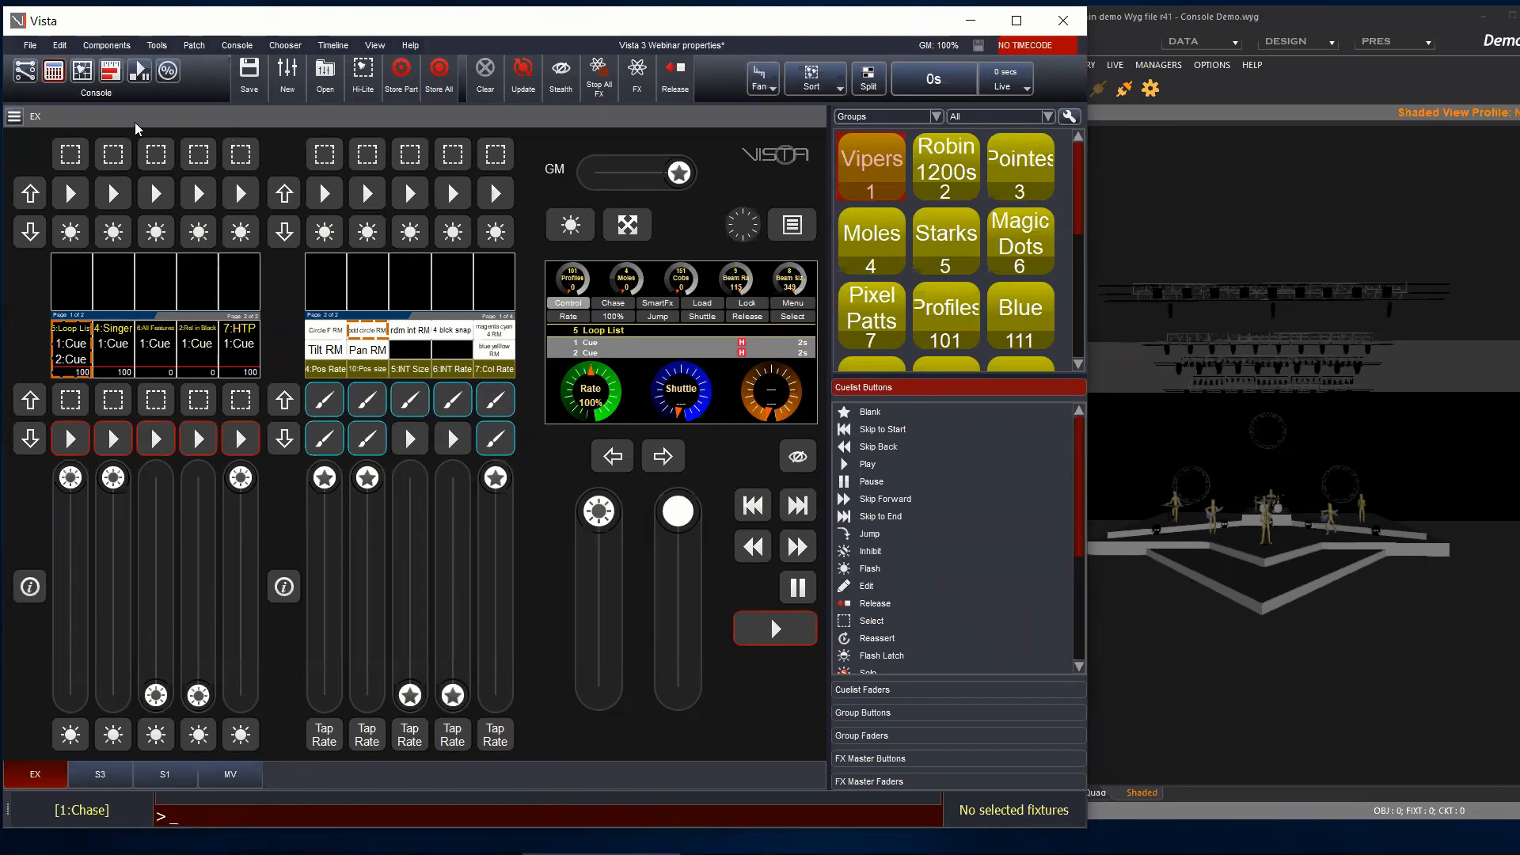
{"action": "left_click", "coordinate": [30, 49]}
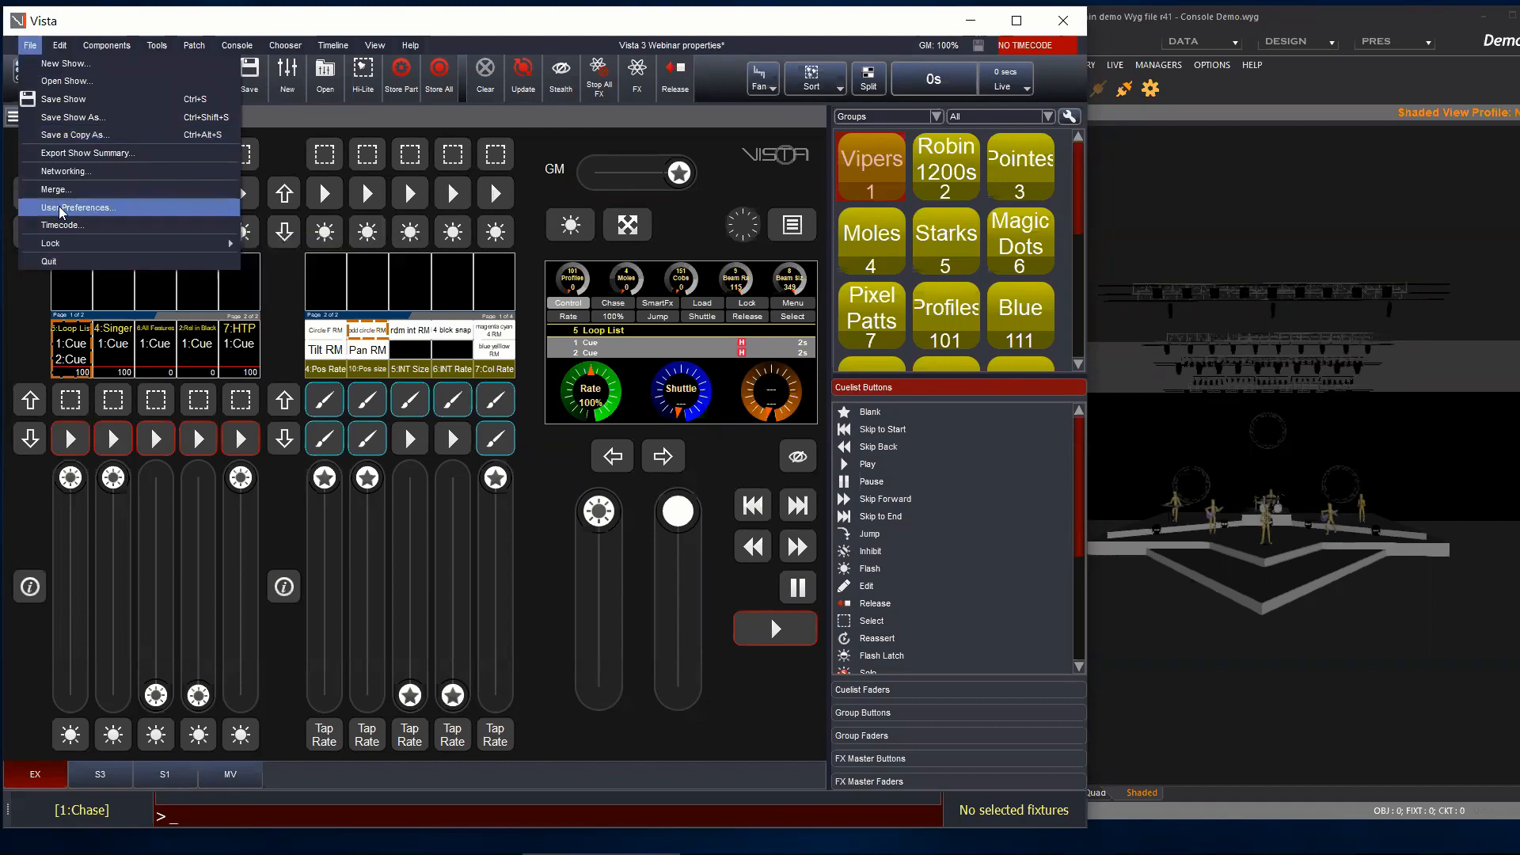
{"action": "left_click", "coordinate": [539, 120]}
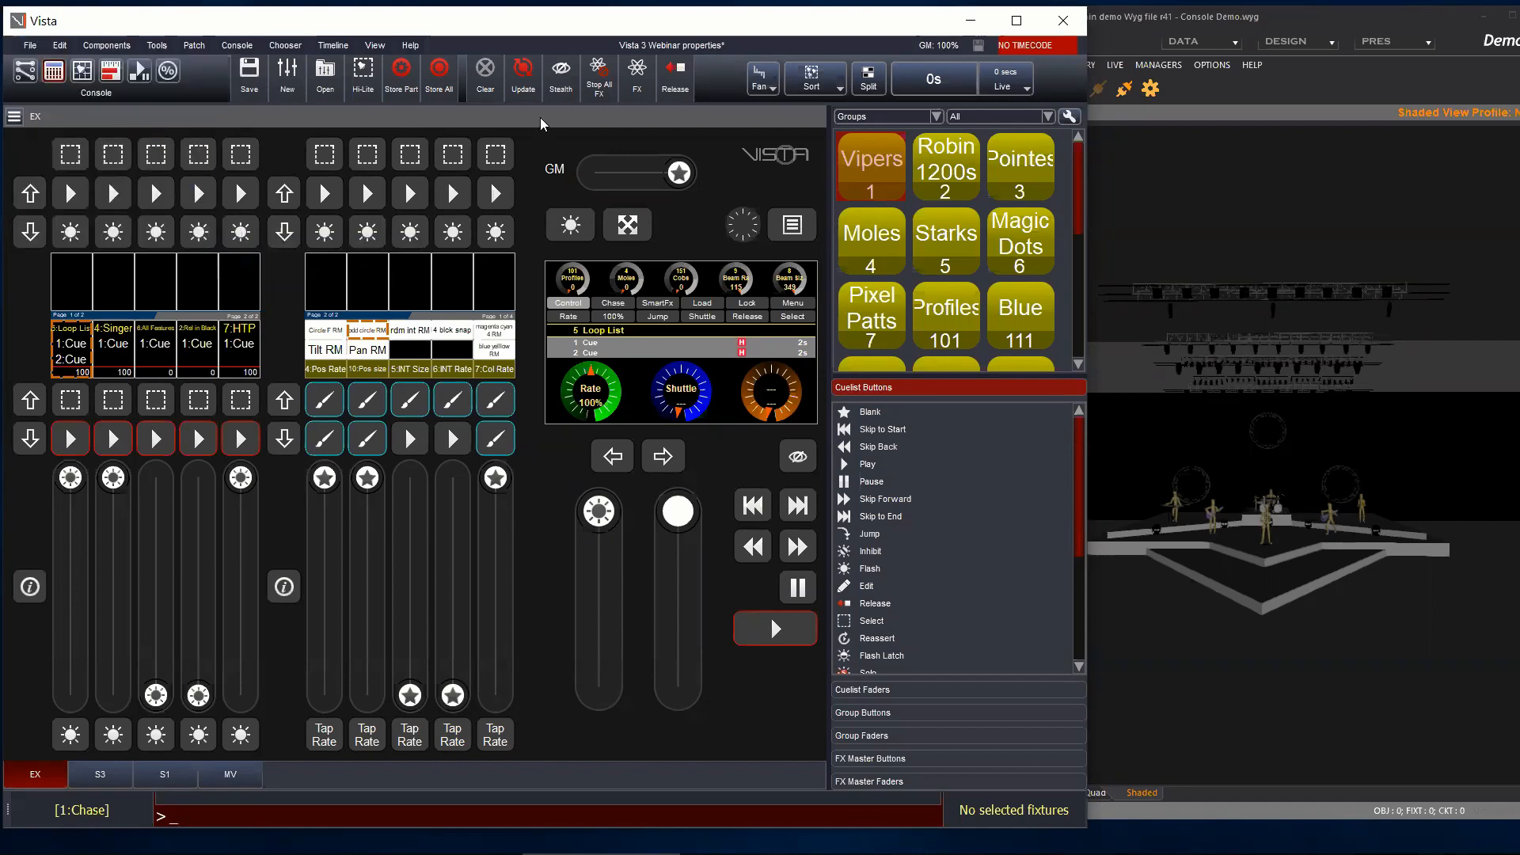
{"action": "left_click", "coordinate": [30, 46]}
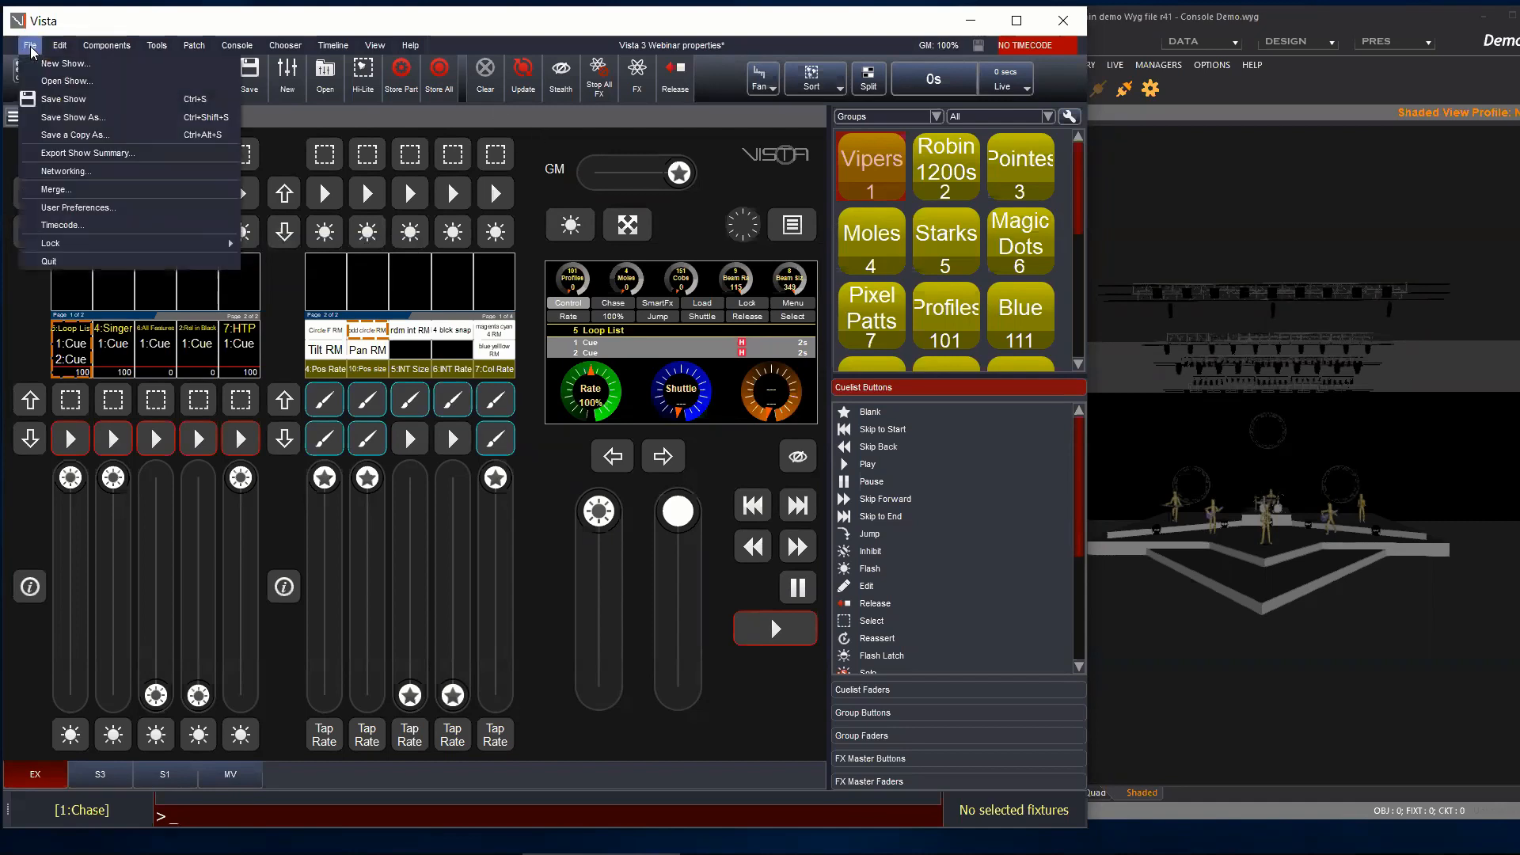
{"action": "left_click", "coordinate": [31, 47]}
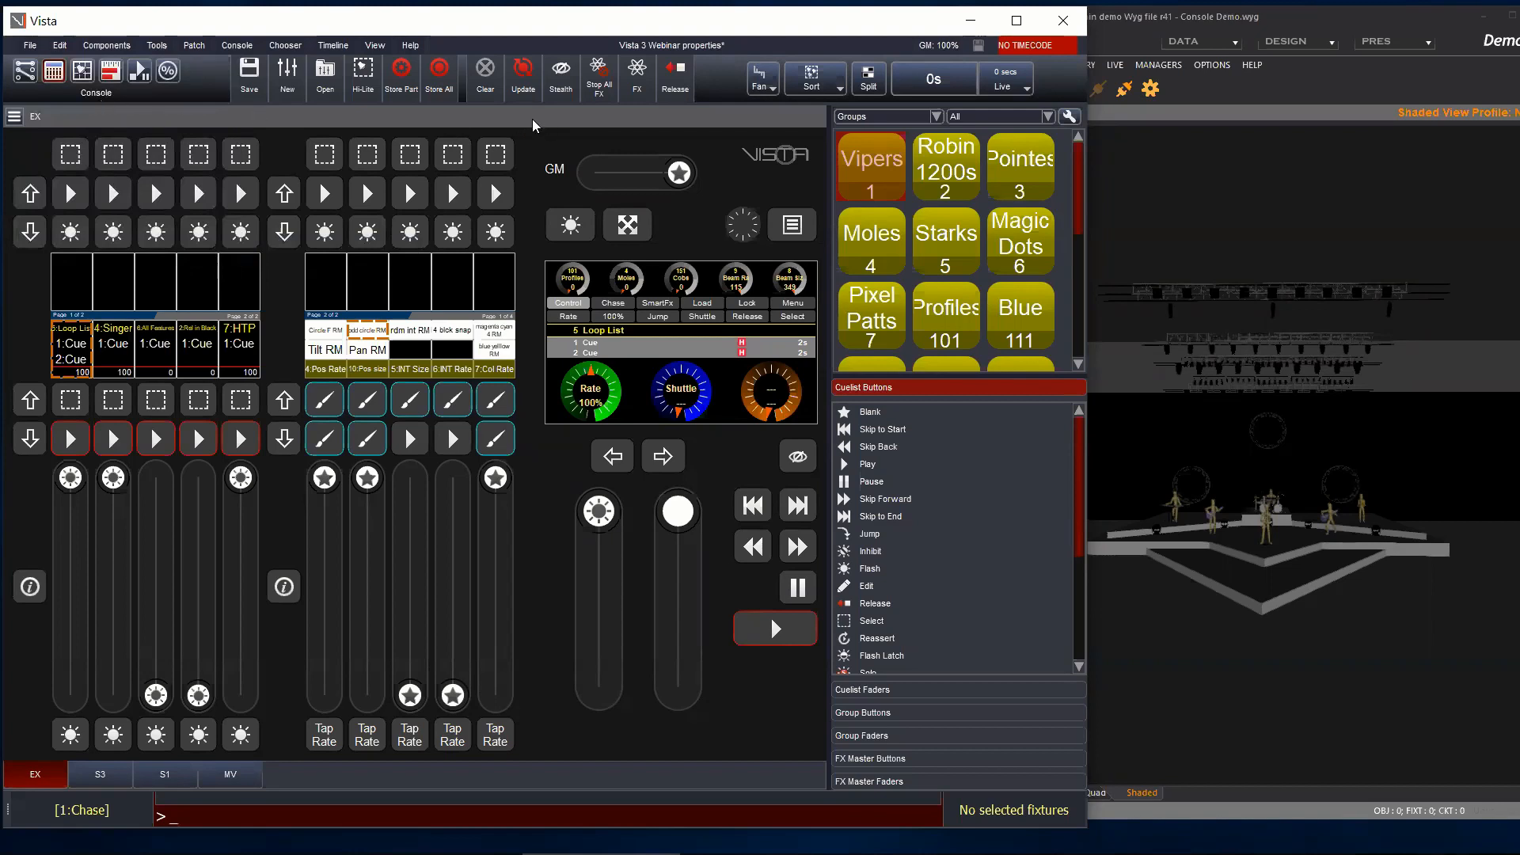
Step: From the fixture chooser, create a new cuelist and add cues until it holds three
{"action": "left_click", "coordinate": [84, 73]}
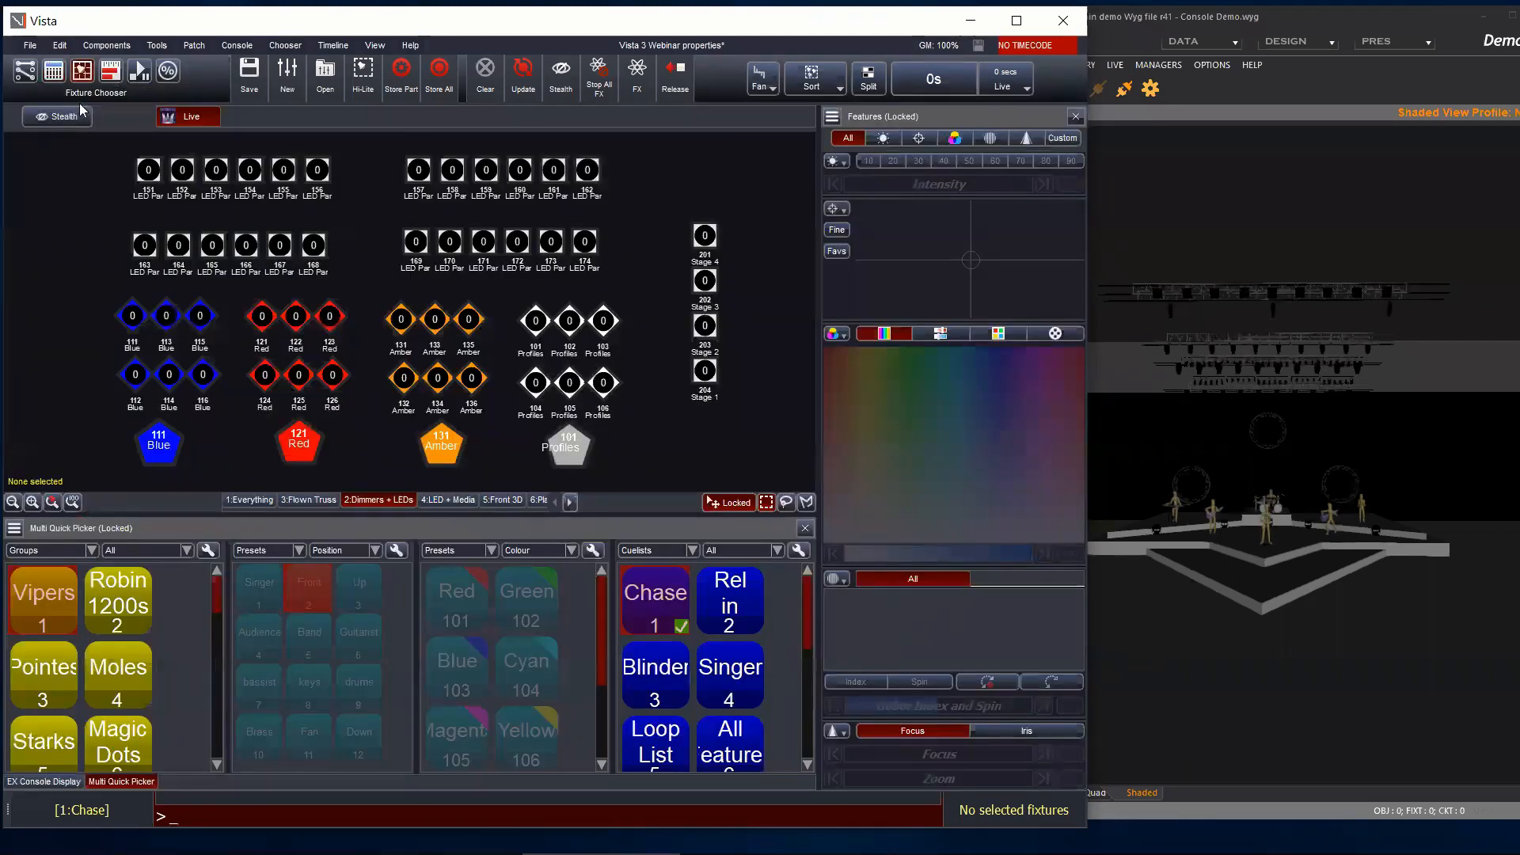
{"action": "left_click", "coordinate": [291, 73]}
{"action": "left_click", "coordinate": [778, 139]}
{"action": "left_click", "coordinate": [779, 139]}
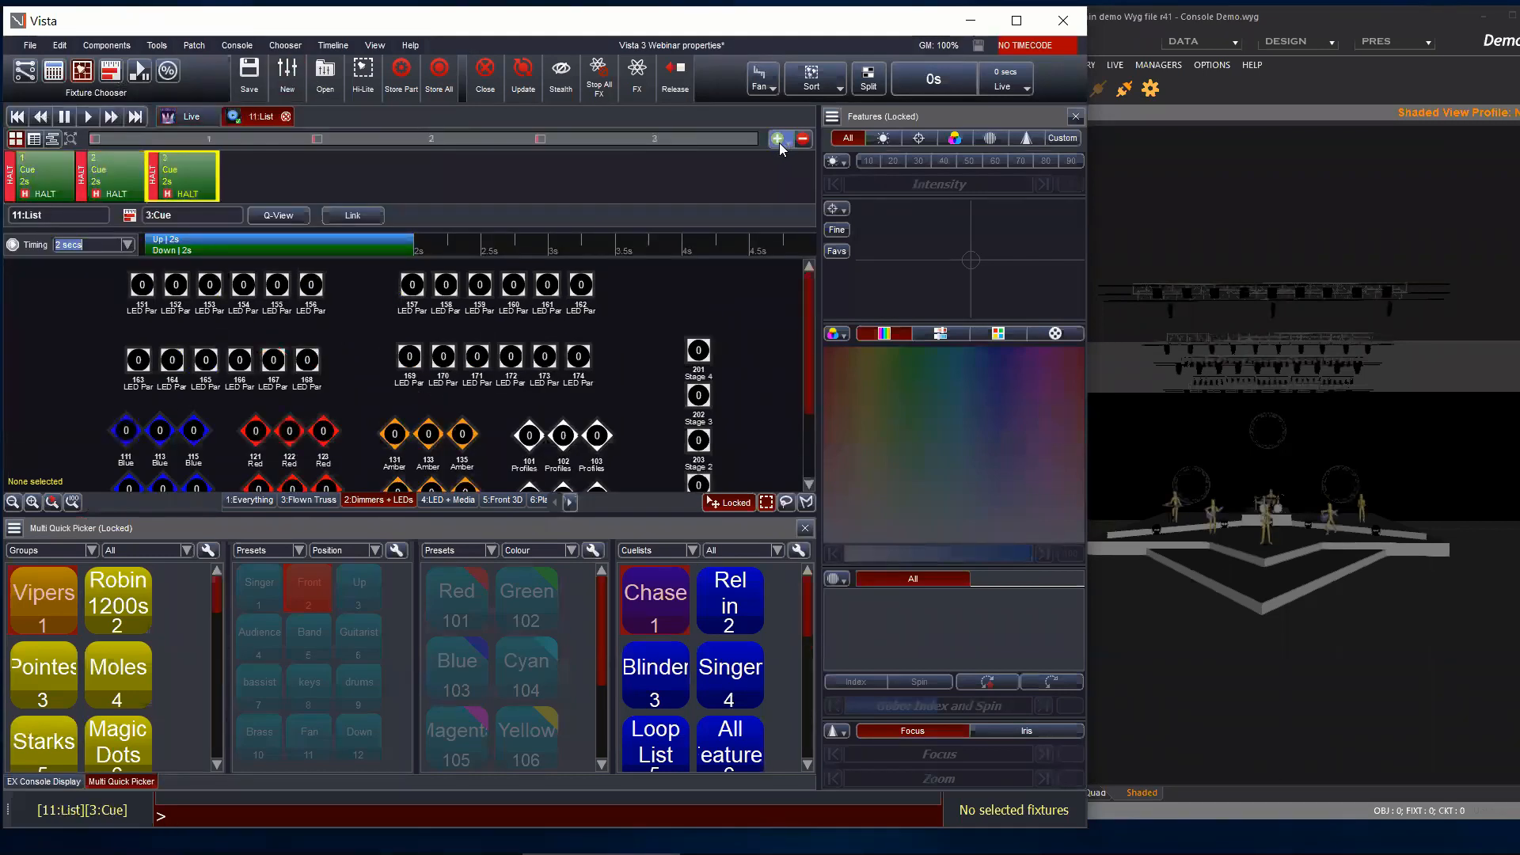
Step: Try the Start and Follow timings on cue 2, and close the cuelist discarding its changes
{"action": "left_click", "coordinate": [123, 175]}
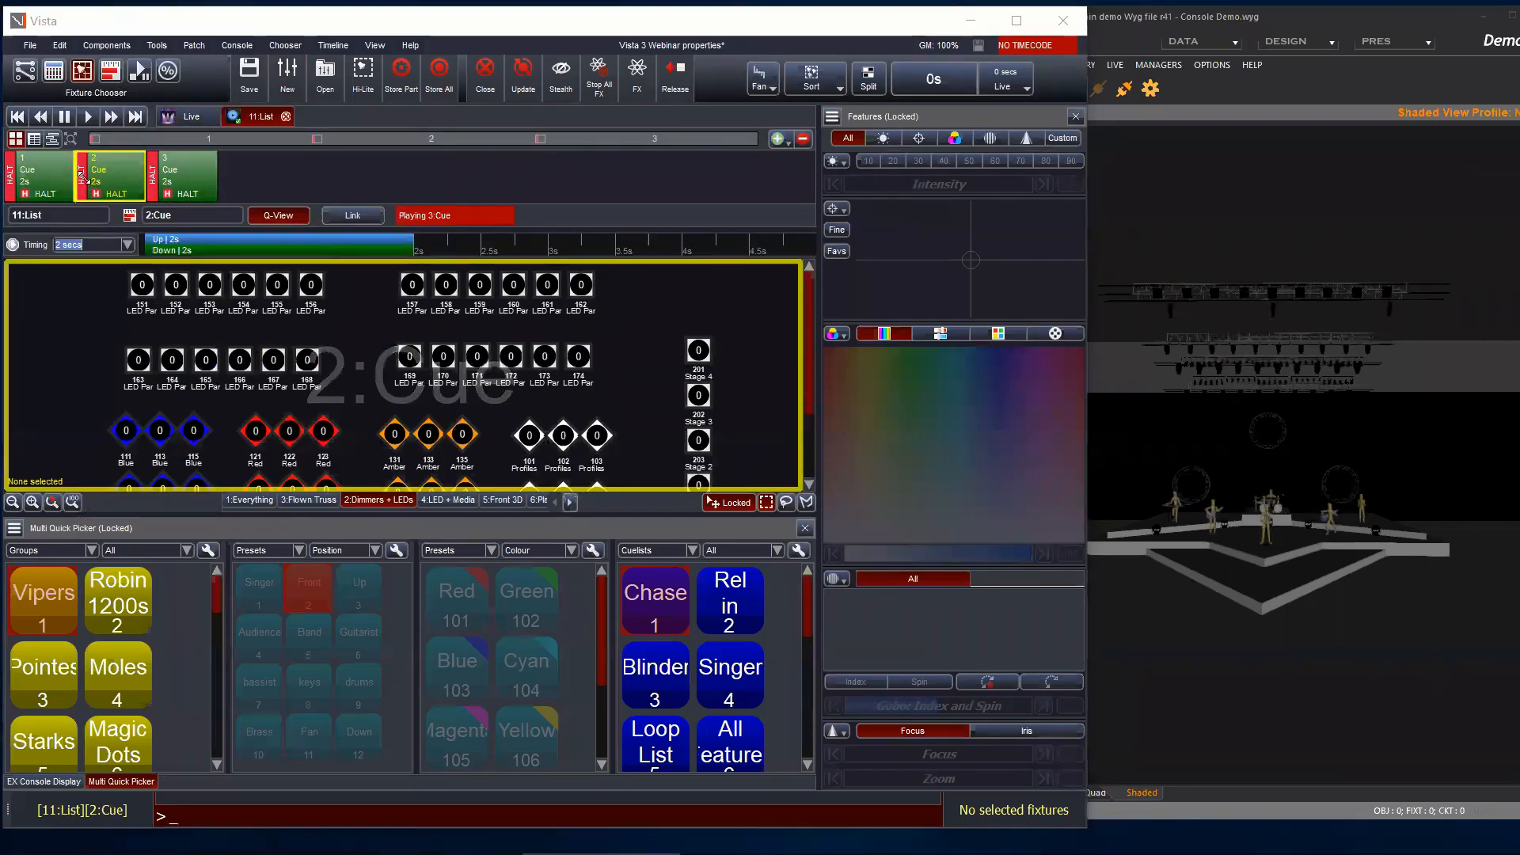
{"action": "left_click", "coordinate": [82, 175]}
{"action": "left_click", "coordinate": [136, 291]}
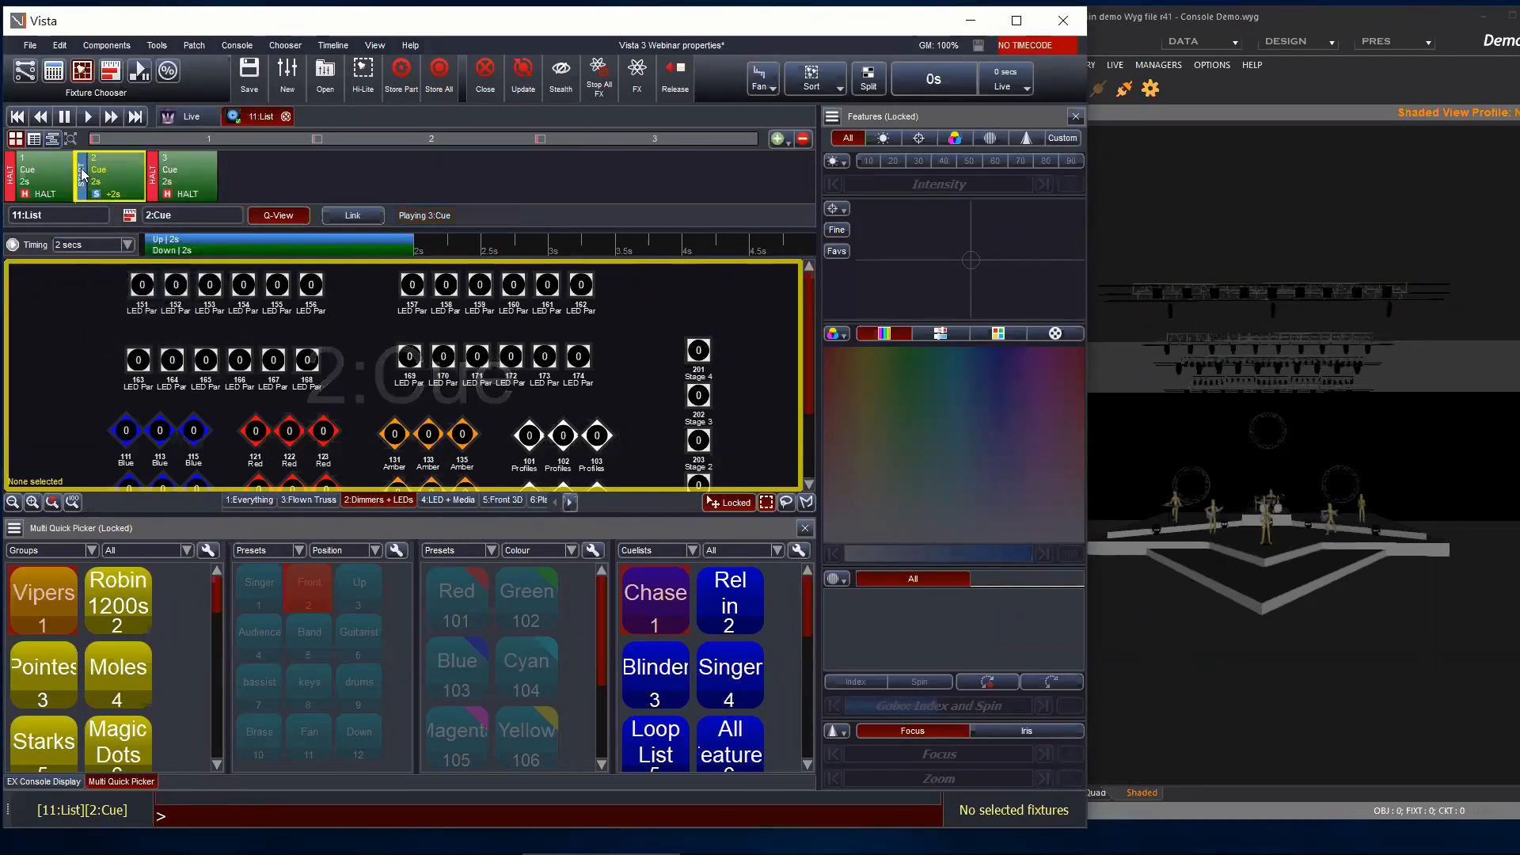
{"action": "left_click", "coordinate": [82, 176]}
{"action": "left_click", "coordinate": [211, 248]}
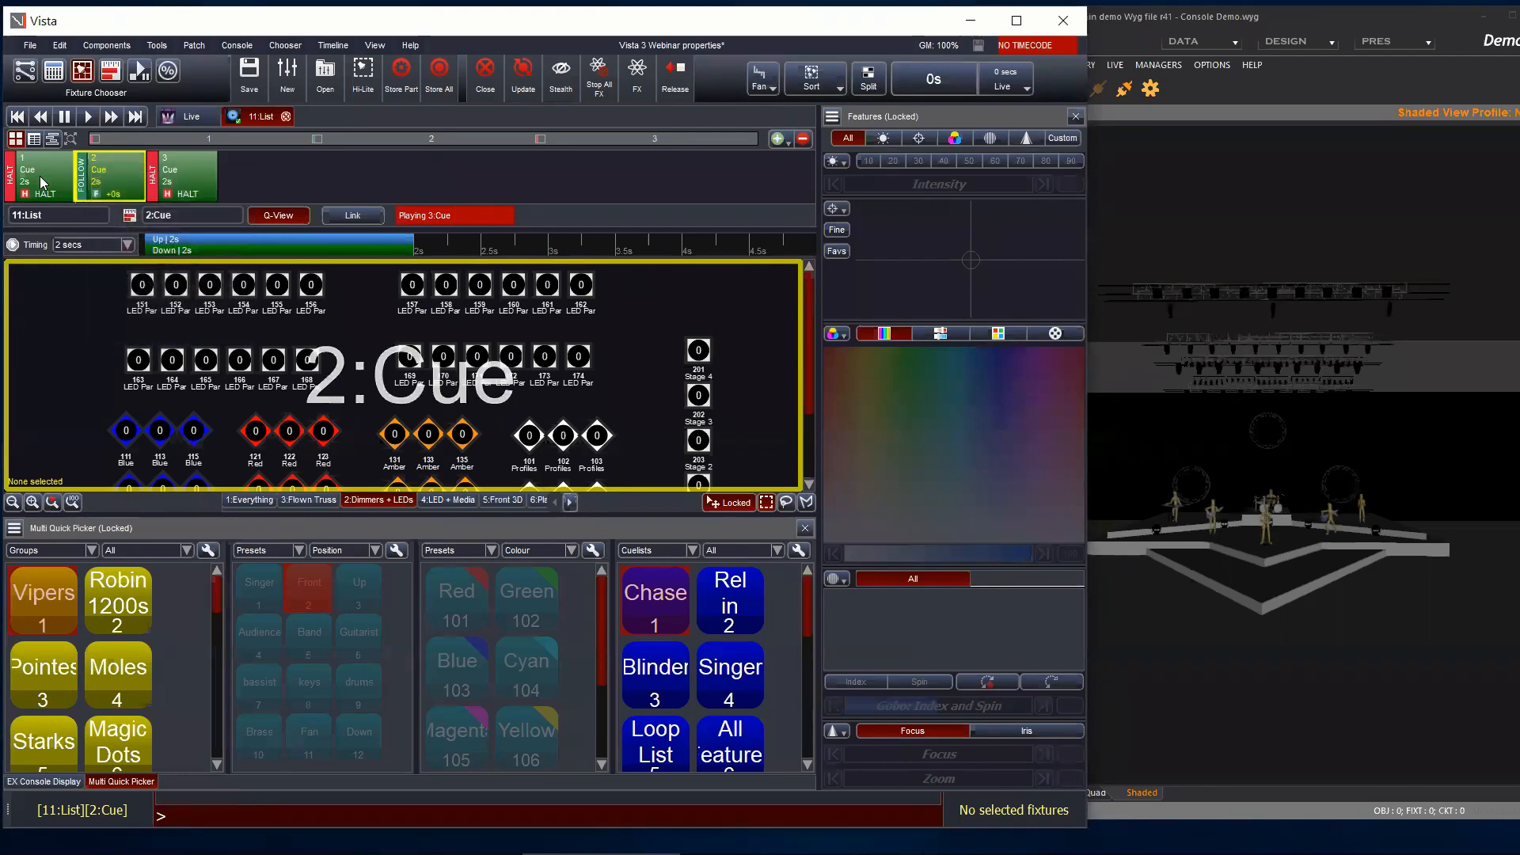
{"action": "left_click", "coordinate": [82, 176]}
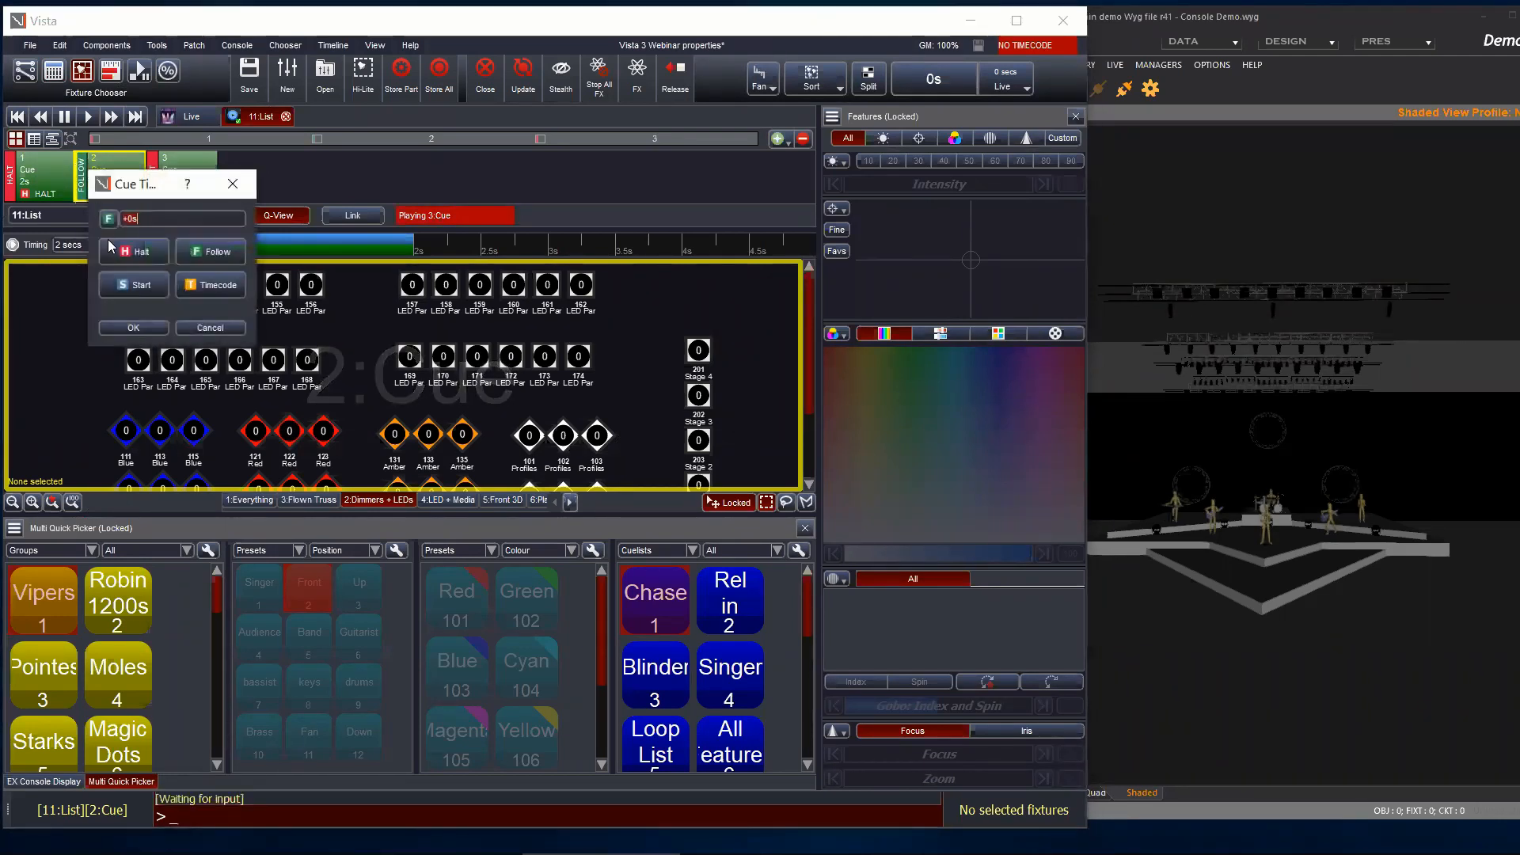
{"action": "left_click", "coordinate": [135, 285]}
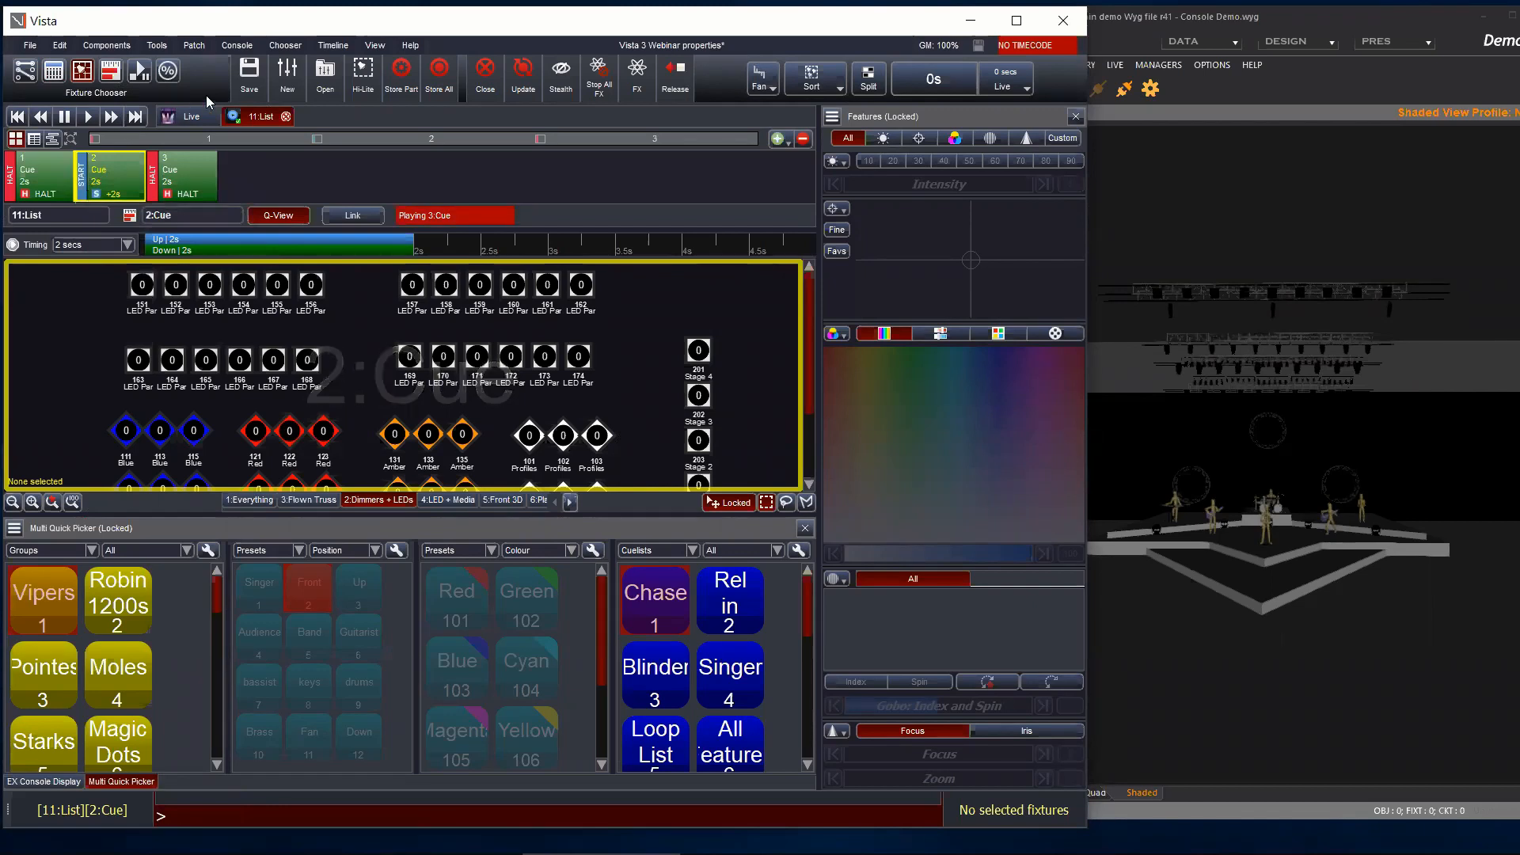
{"action": "left_click", "coordinate": [287, 117]}
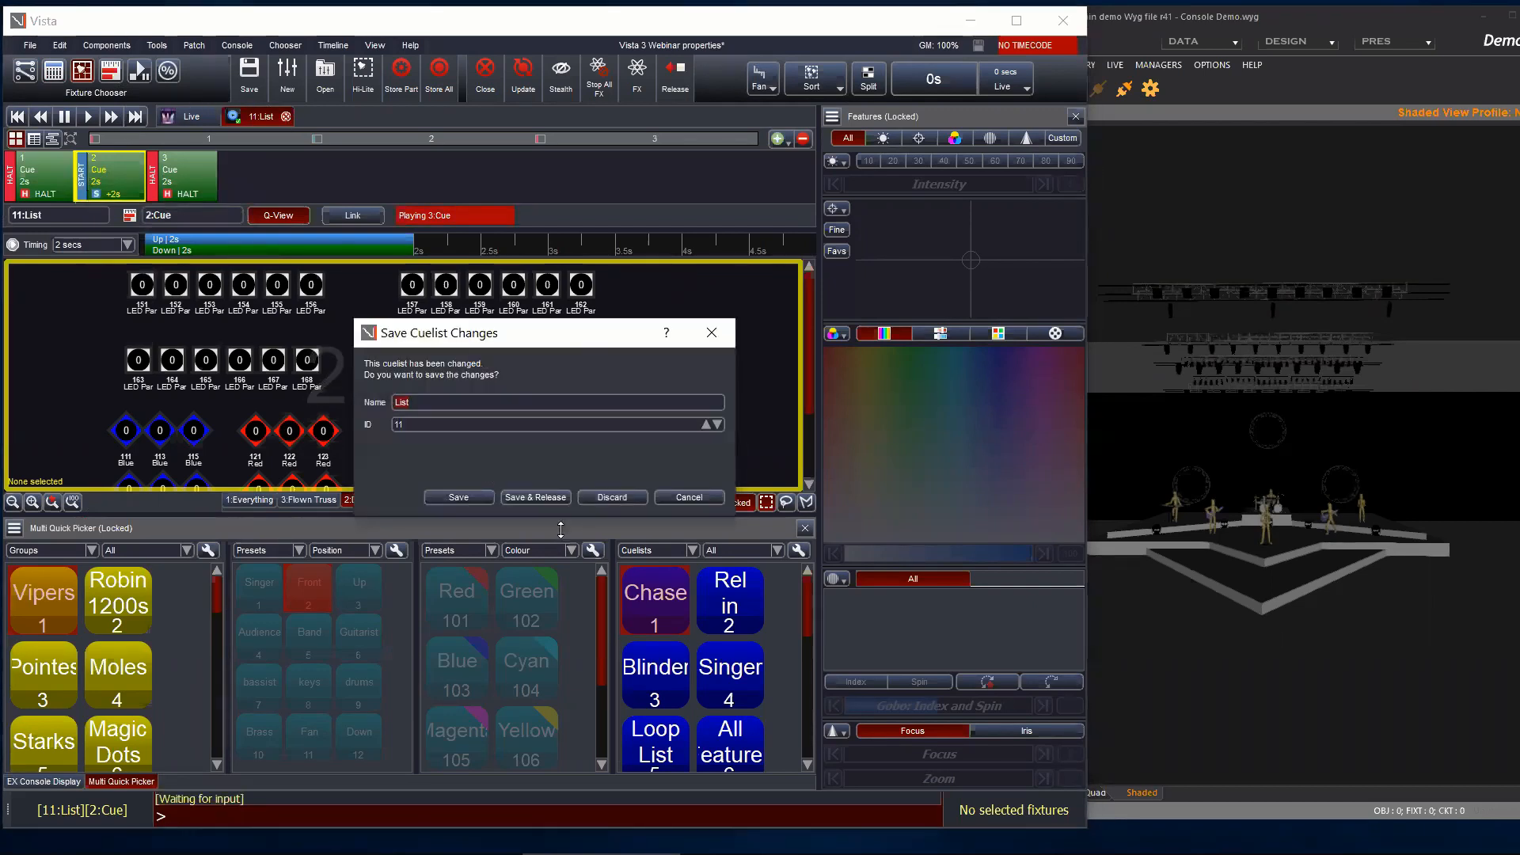
{"action": "left_click", "coordinate": [605, 497]}
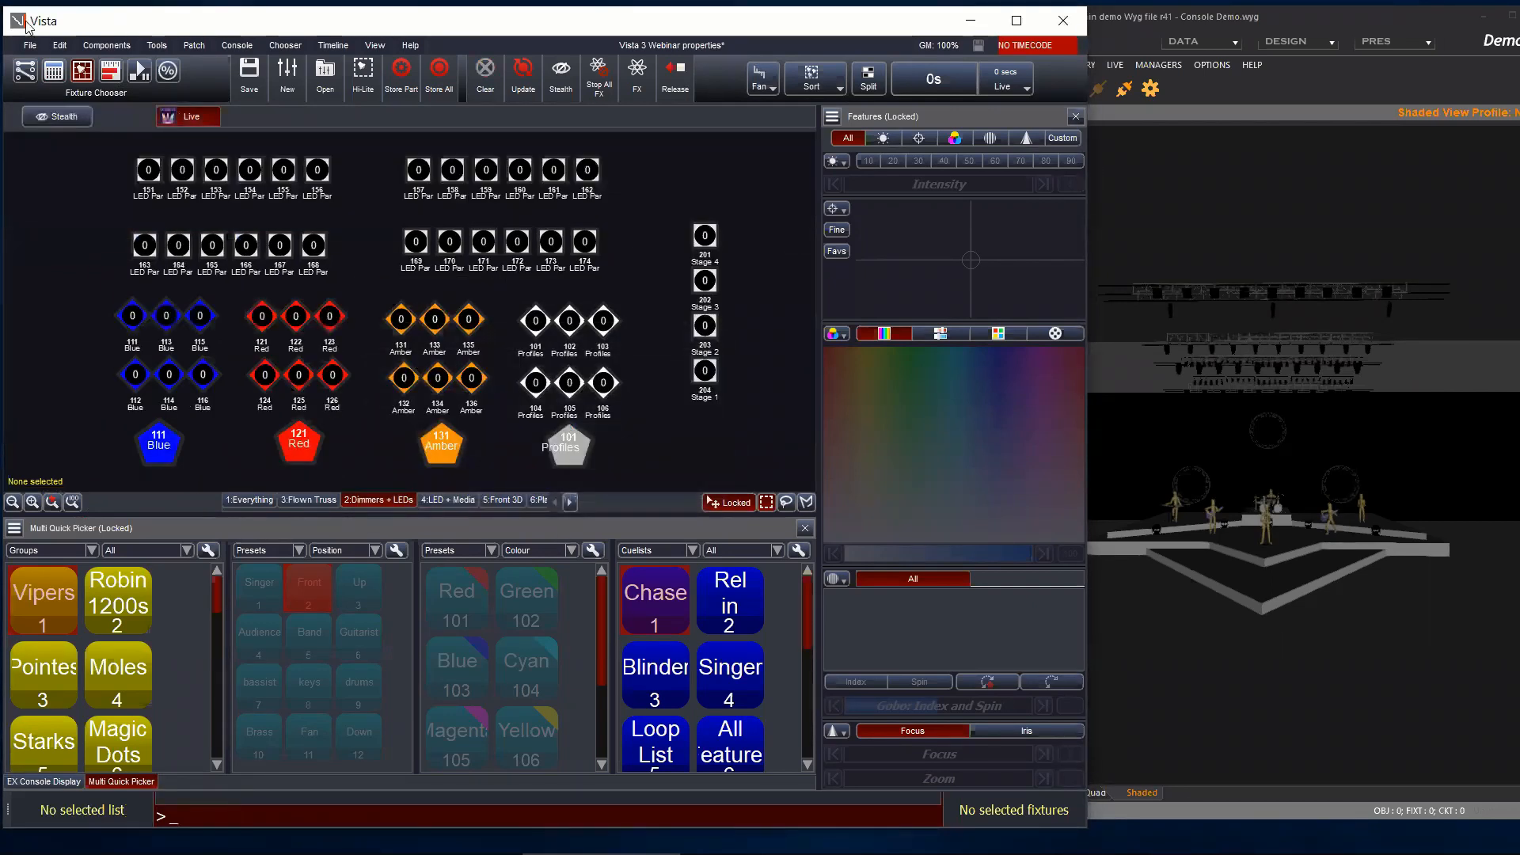
Step: Open the User Preferences and examine the General startup, patching and preset options
{"action": "left_click", "coordinate": [27, 46]}
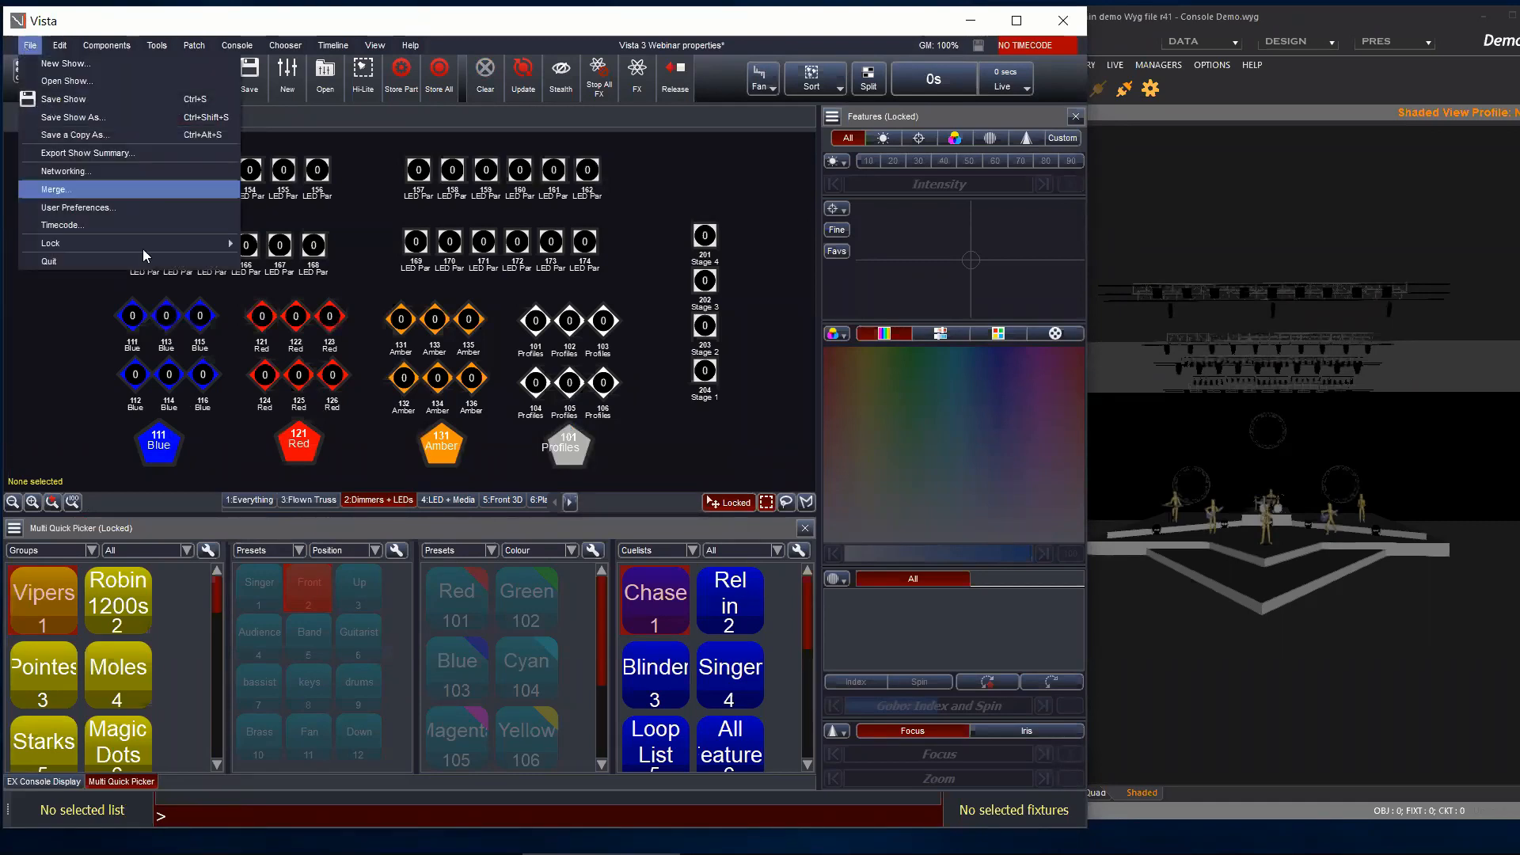
{"action": "left_click", "coordinate": [98, 209]}
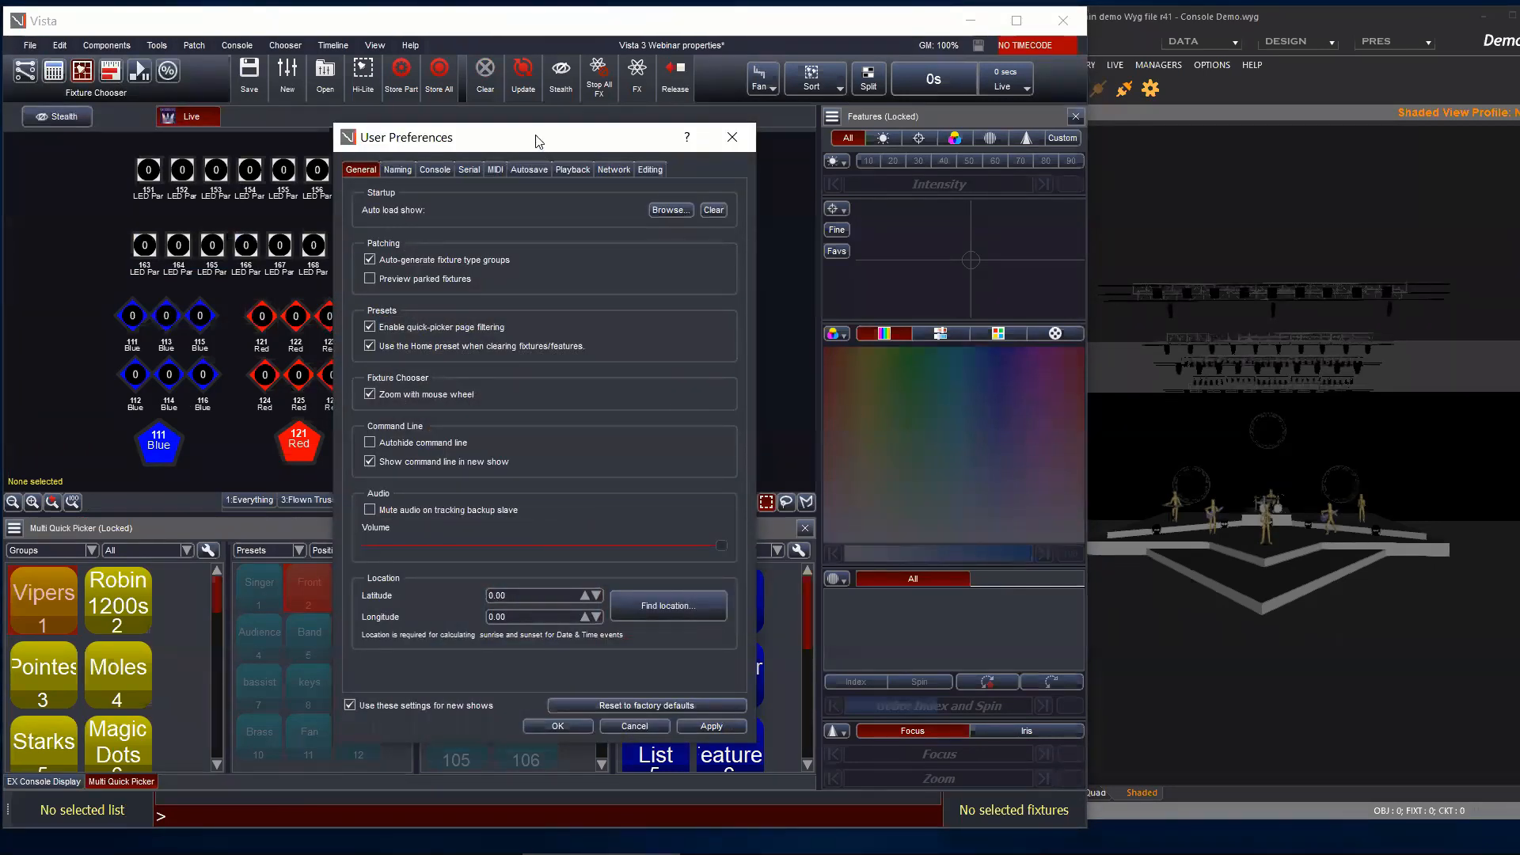
{"action": "left_click_drag", "start_coordinate": [537, 141], "coordinate": [490, 81]}
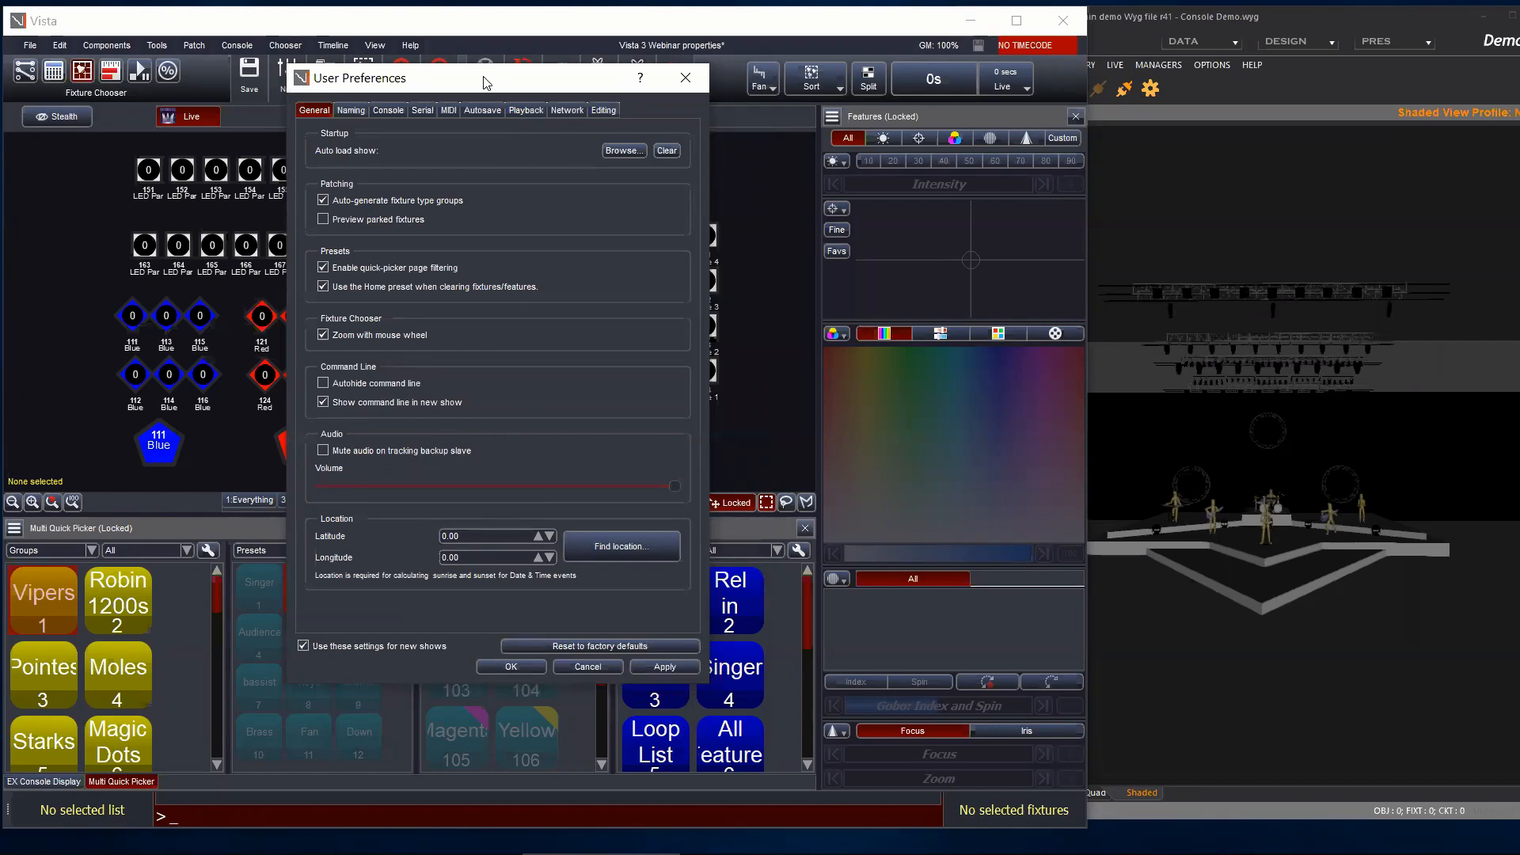
{"action": "left_click_drag", "start_coordinate": [490, 82], "coordinate": [490, 82]}
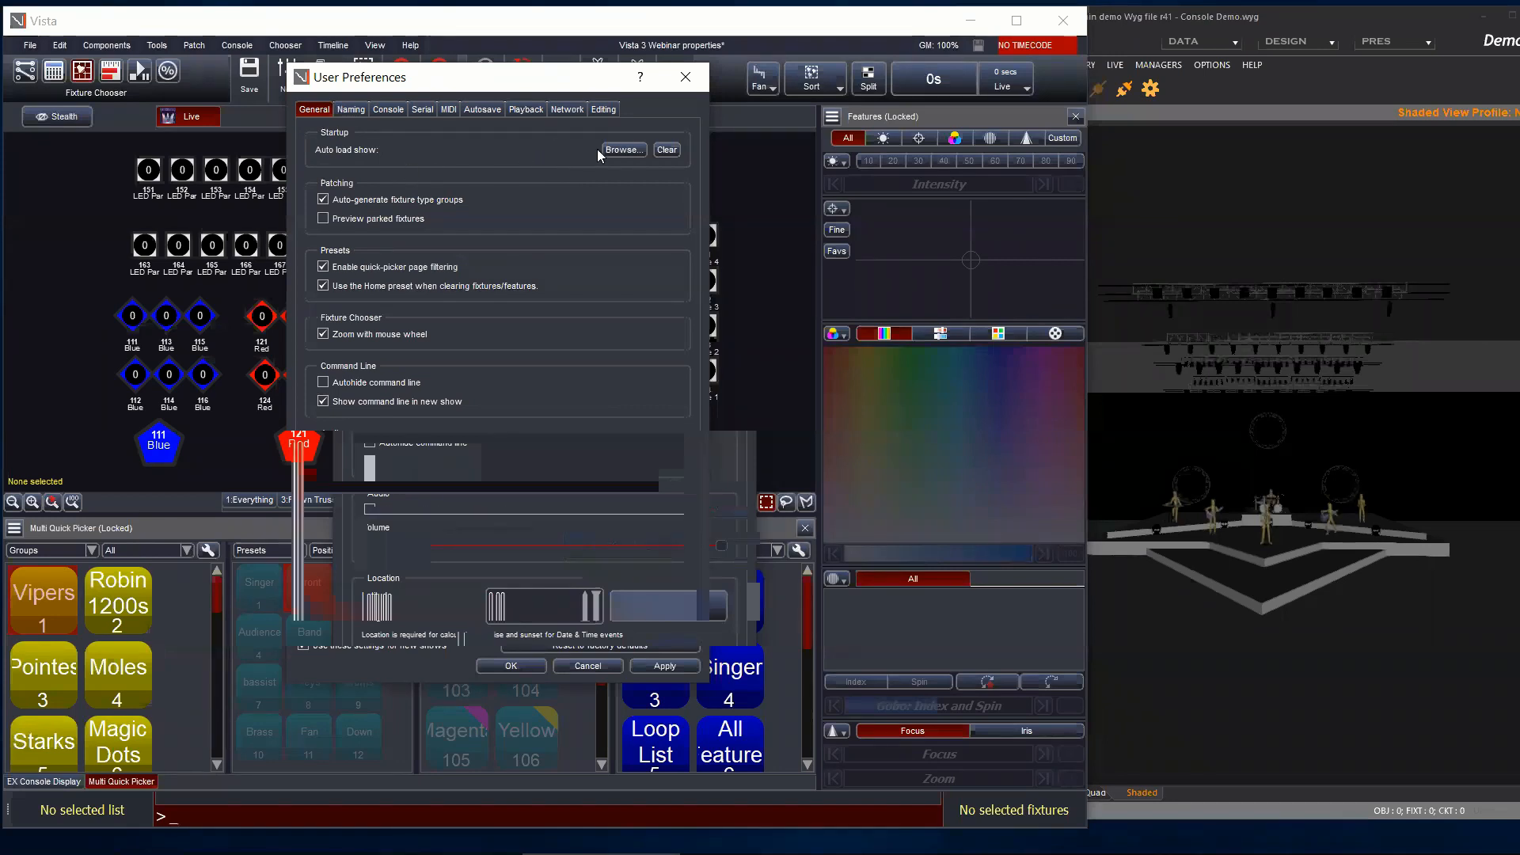
Step: Browse the show files available for Auto load show, cancel the choice, and close the preferences
{"action": "left_click", "coordinate": [624, 149]}
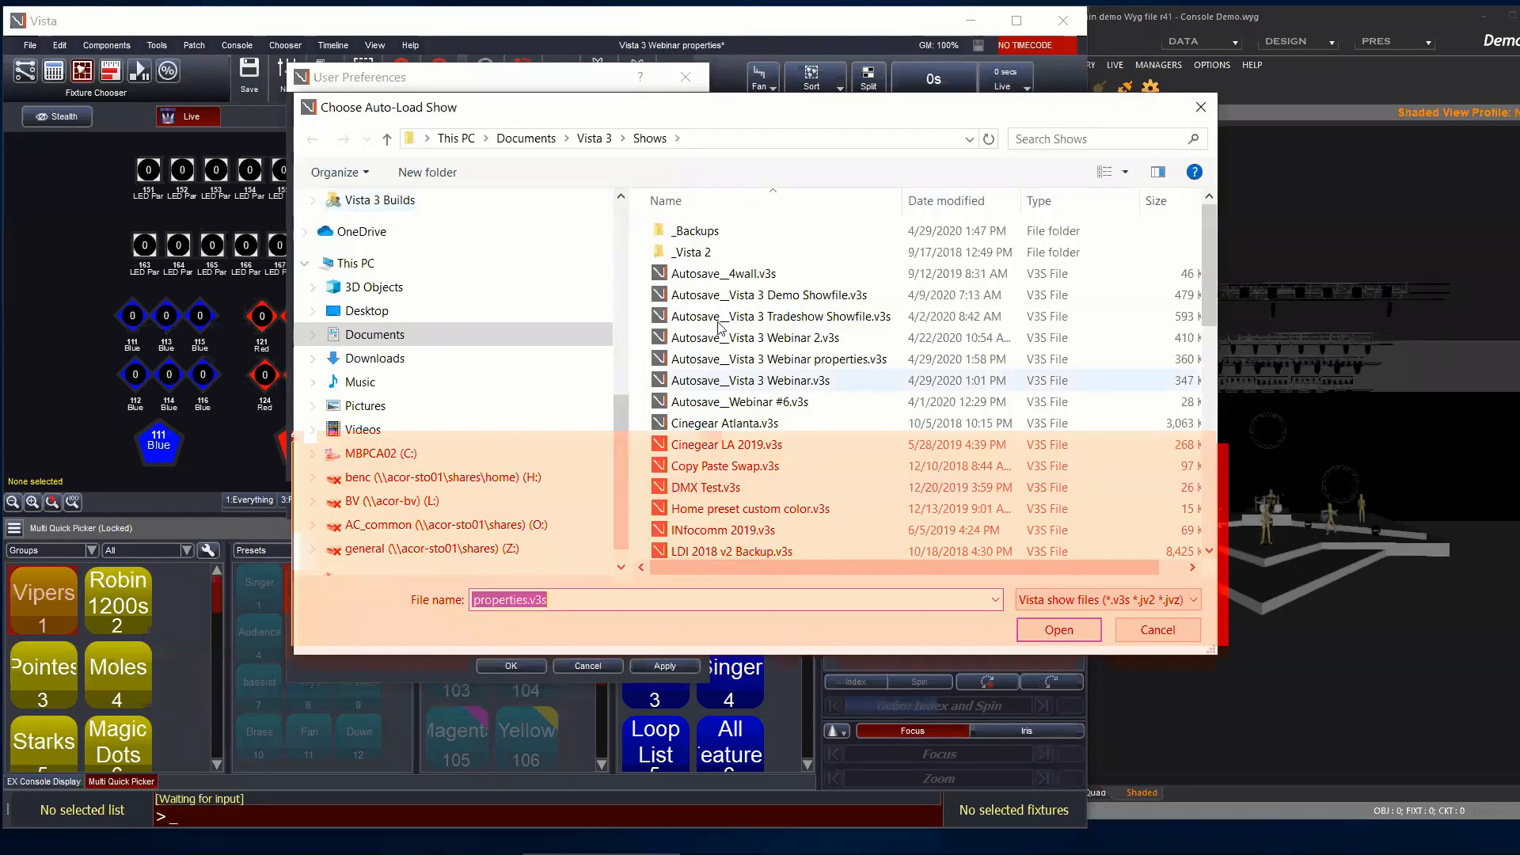
{"action": "scroll", "coordinate": [729, 238], "scroll_direction": "down", "scroll_amount": 10}
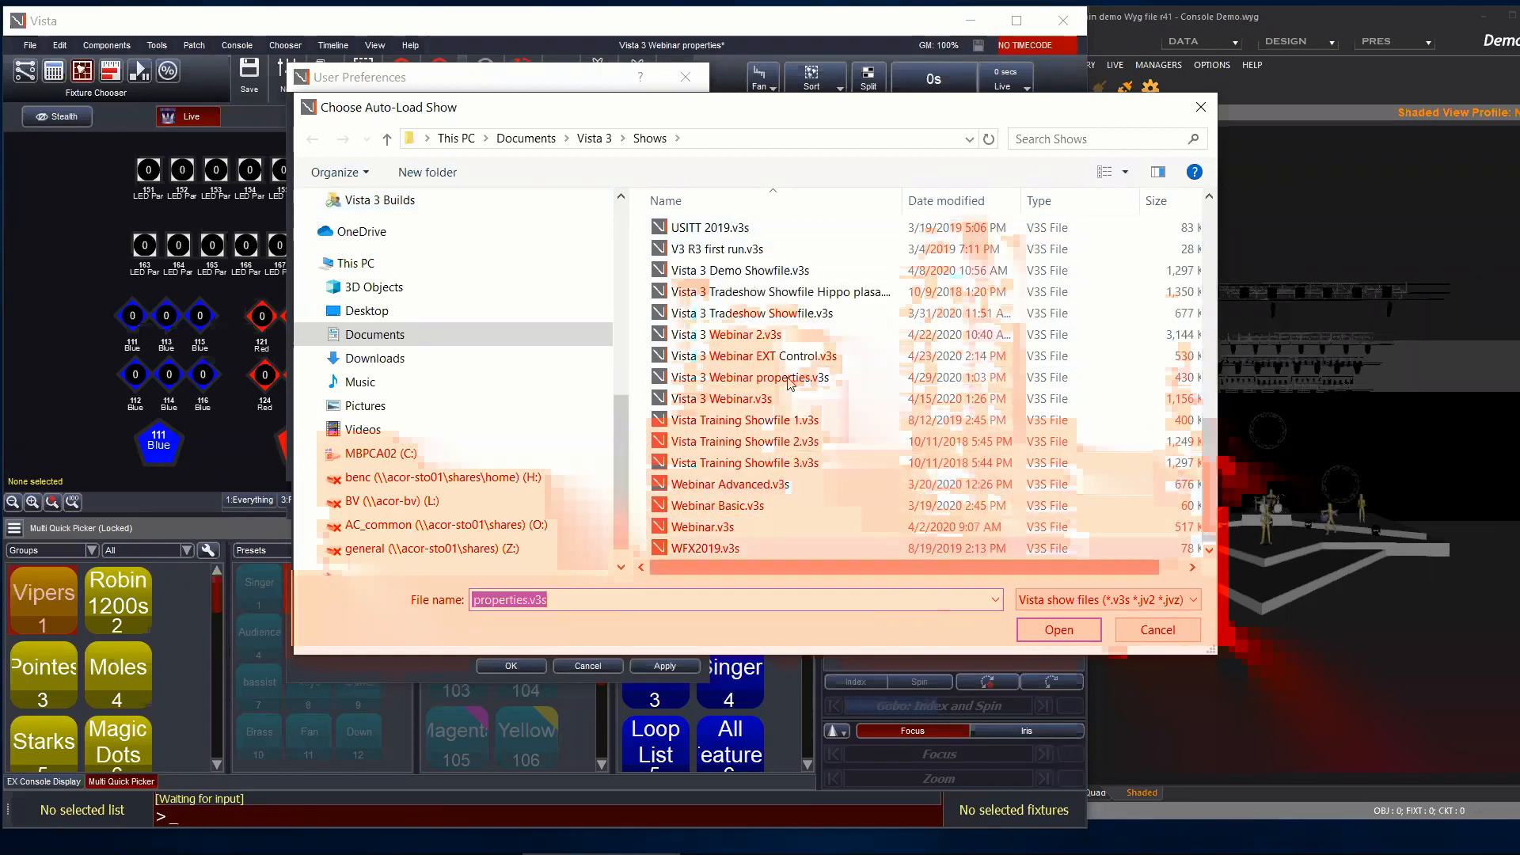
{"action": "left_click", "coordinate": [1150, 633]}
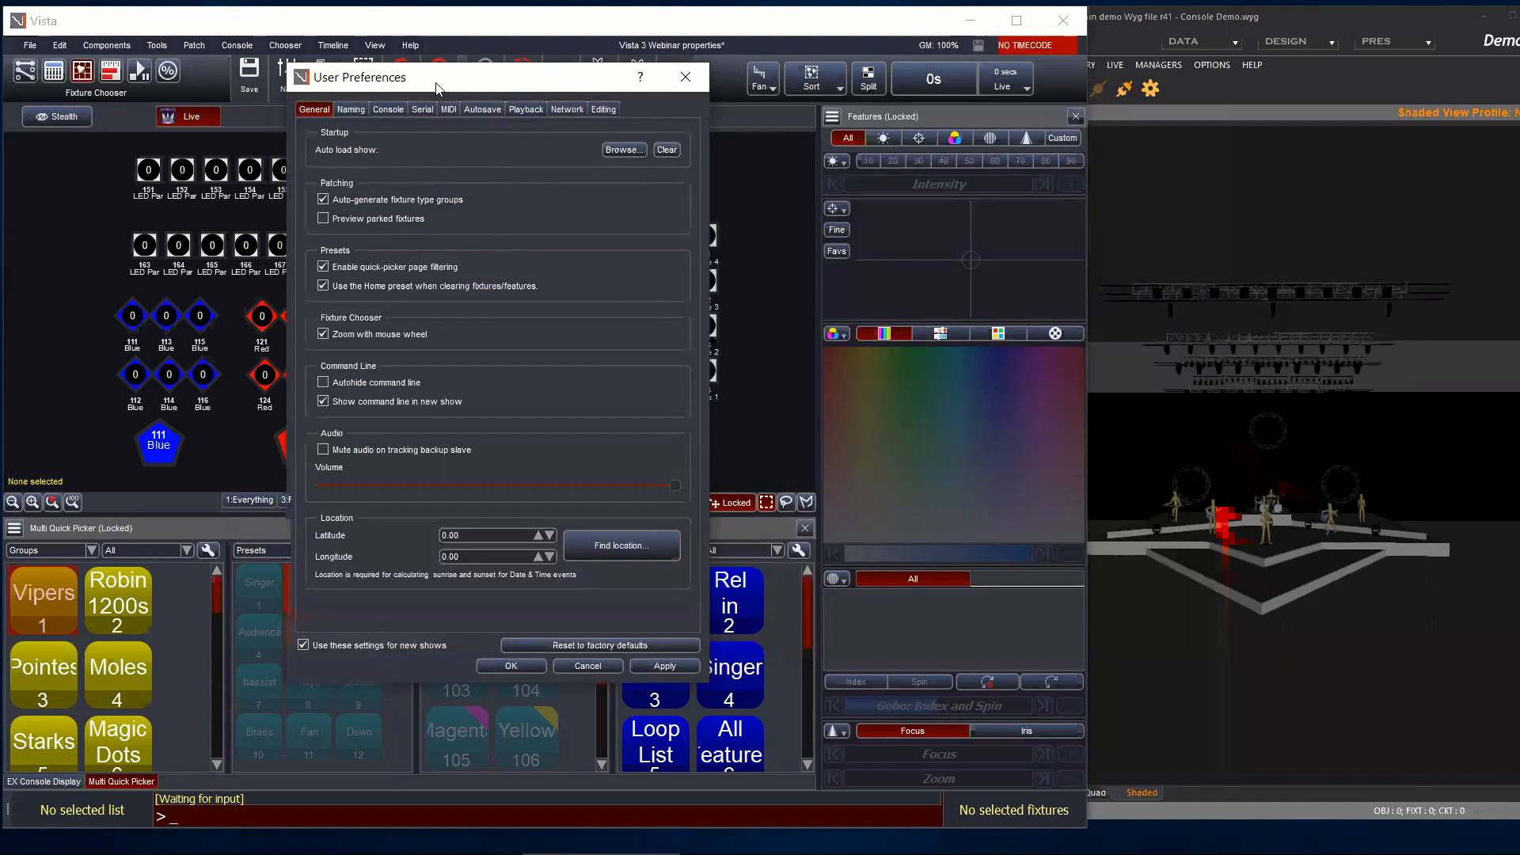
{"action": "left_click_drag", "start_coordinate": [436, 82], "coordinate": [726, 159]}
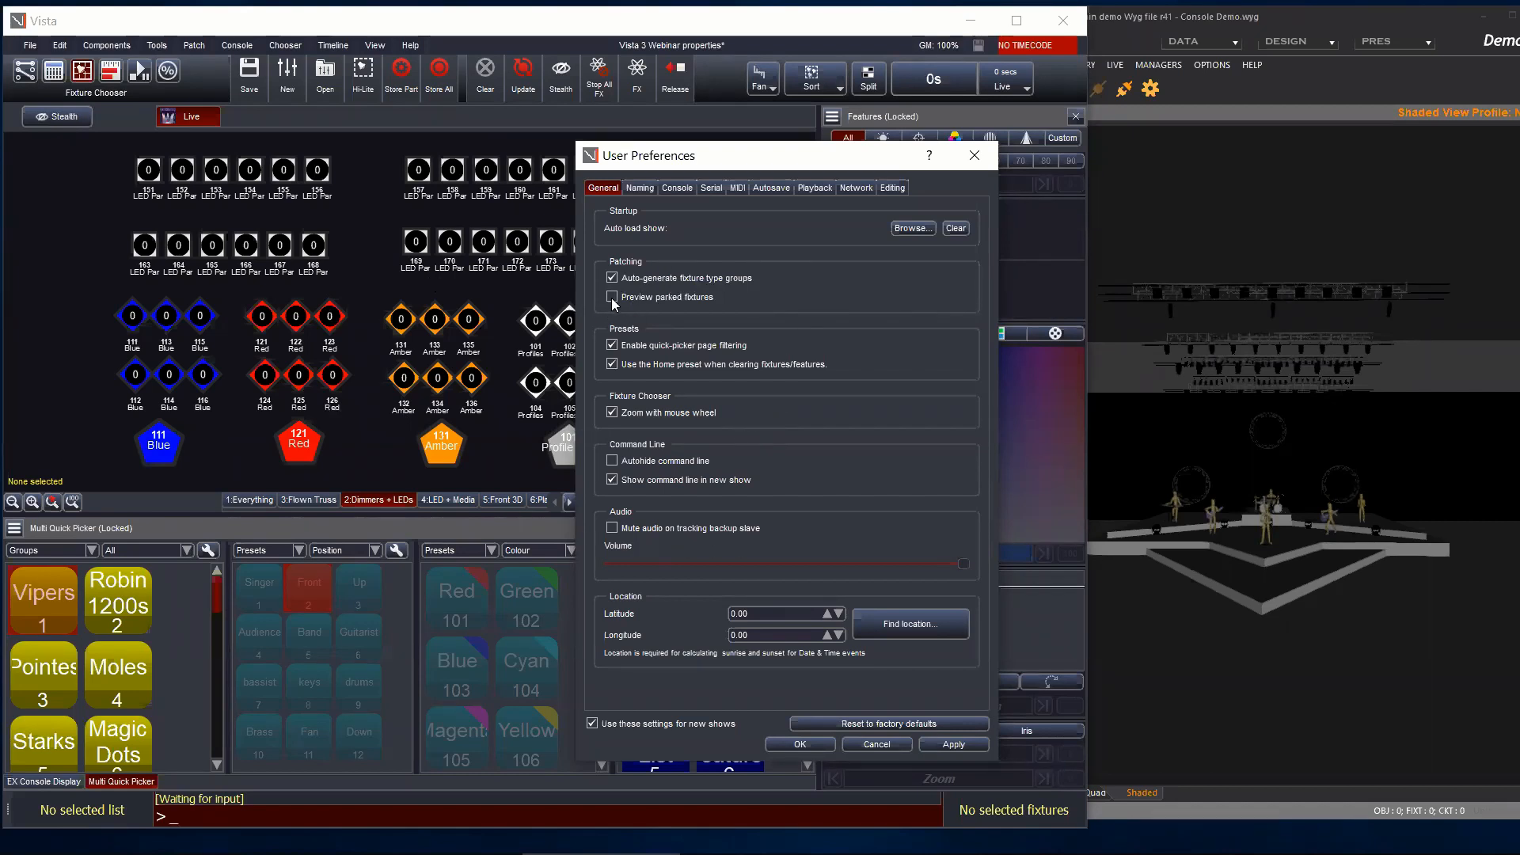
{"action": "left_click", "coordinate": [800, 744]}
Step: Select Amber fixture 131 and switch the fixture chooser to the Flown Truss layout
{"action": "left_click", "coordinate": [401, 319]}
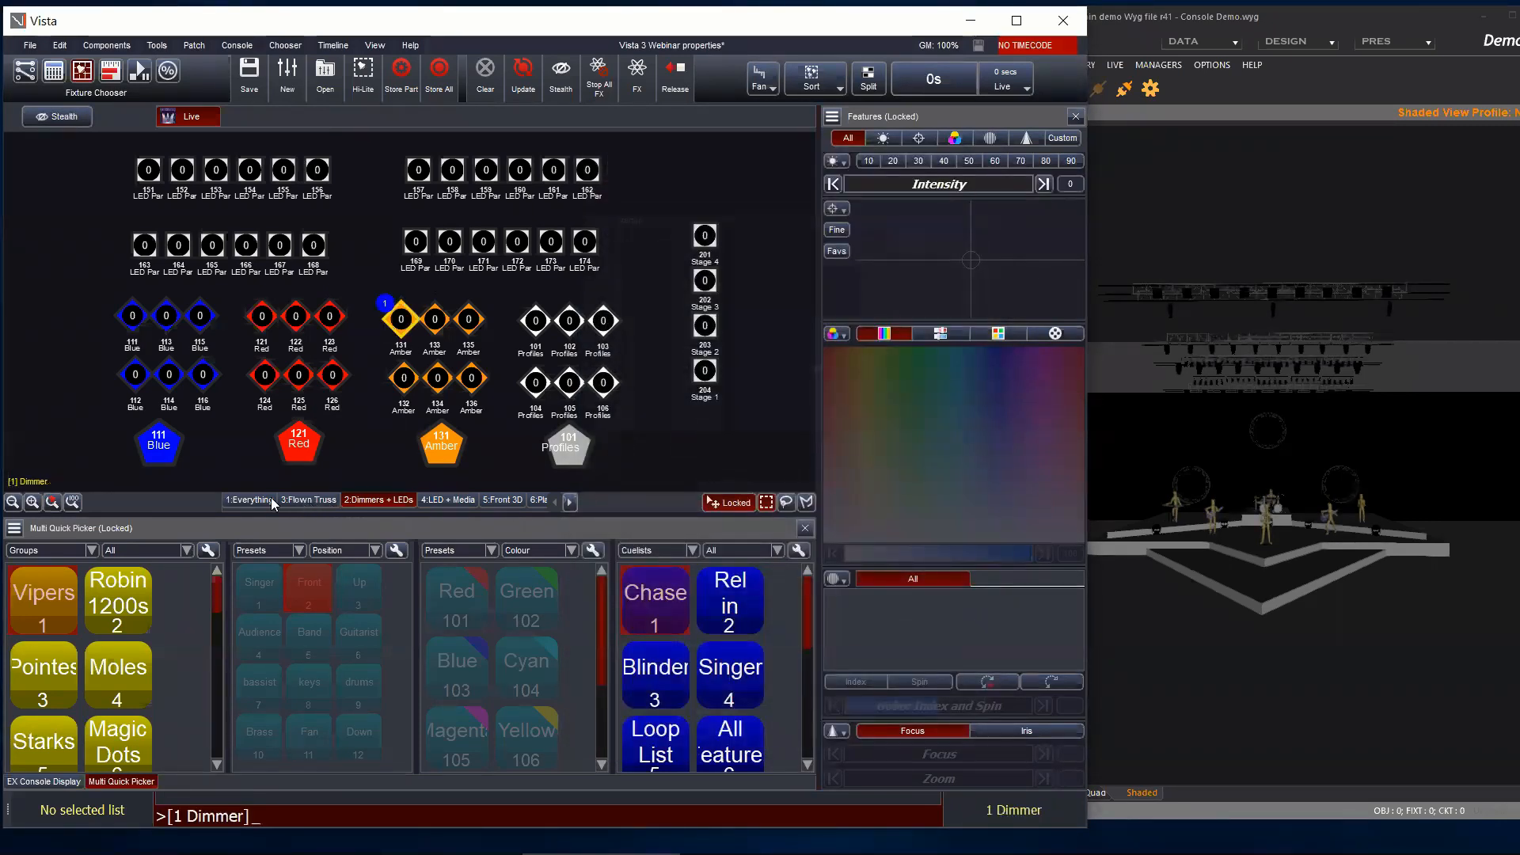
{"action": "left_click", "coordinate": [249, 500]}
{"action": "left_click", "coordinate": [294, 500]}
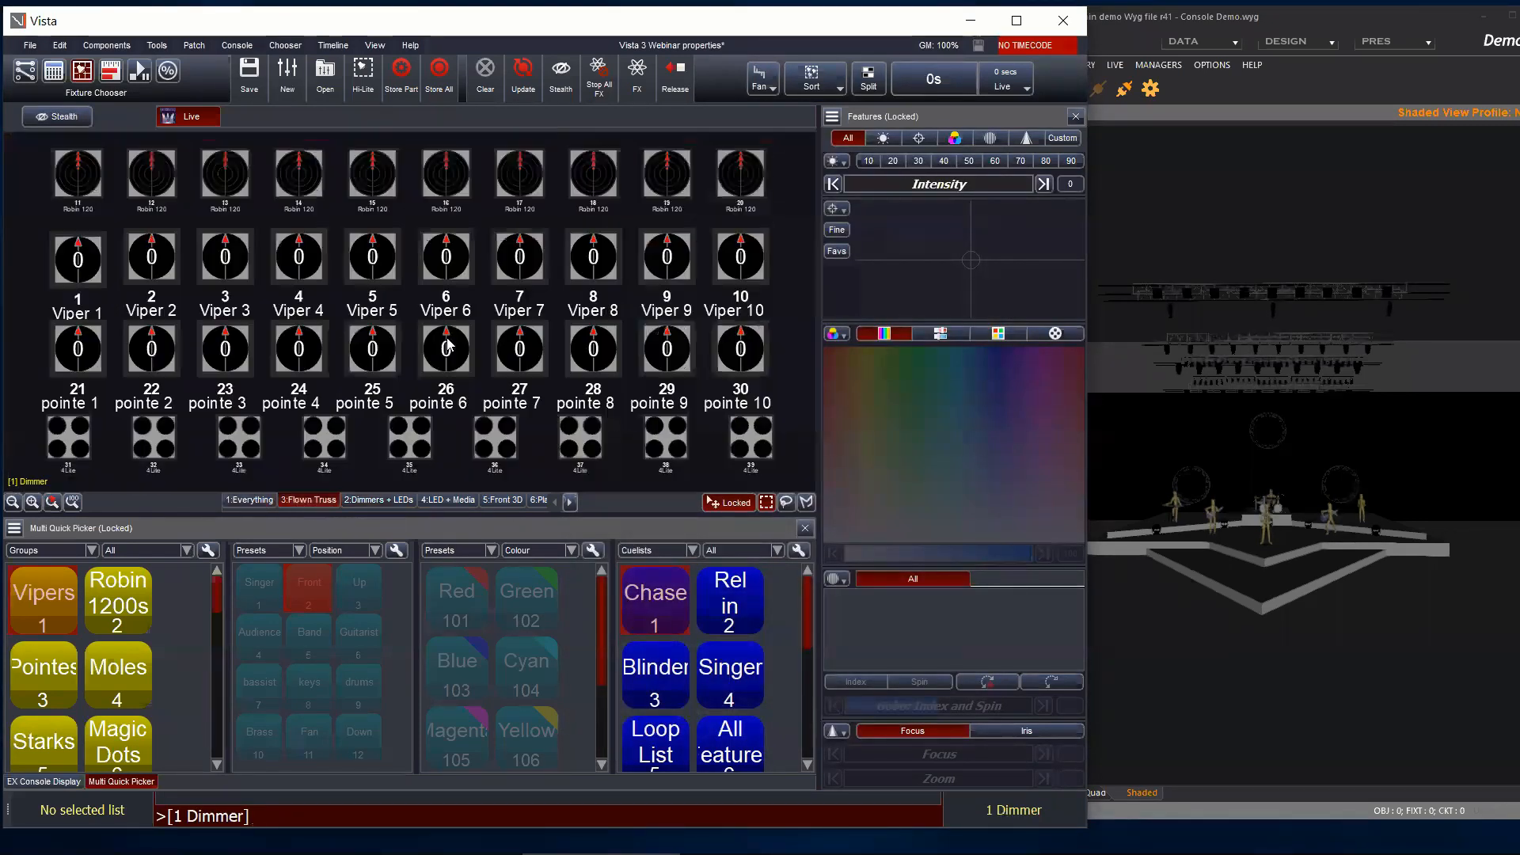
{"action": "left_click_drag", "start_coordinate": [372, 257], "coordinate": [446, 256]}
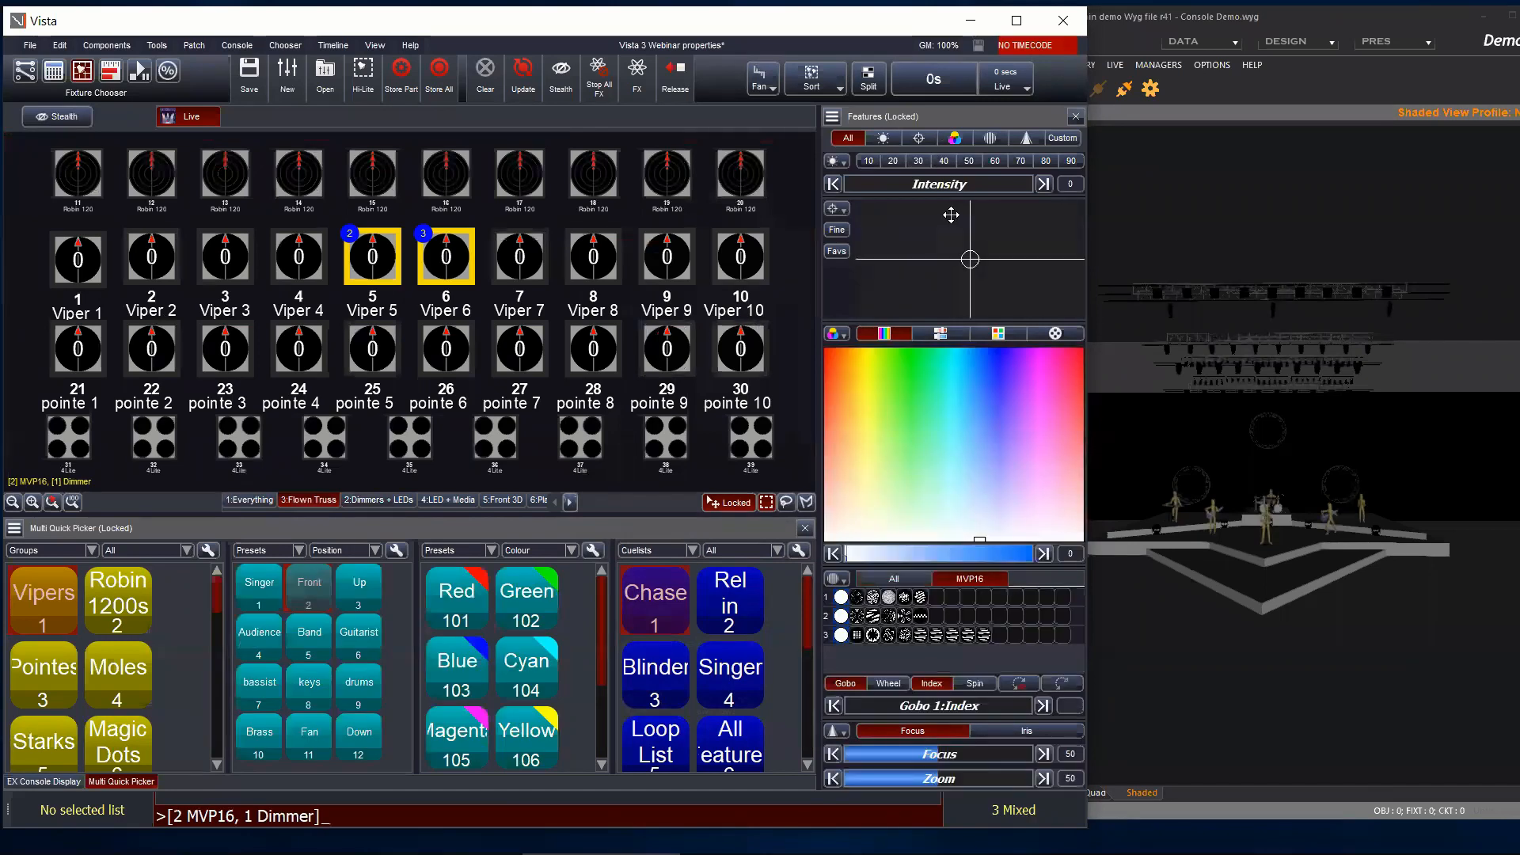
{"action": "left_click", "coordinate": [1045, 187]}
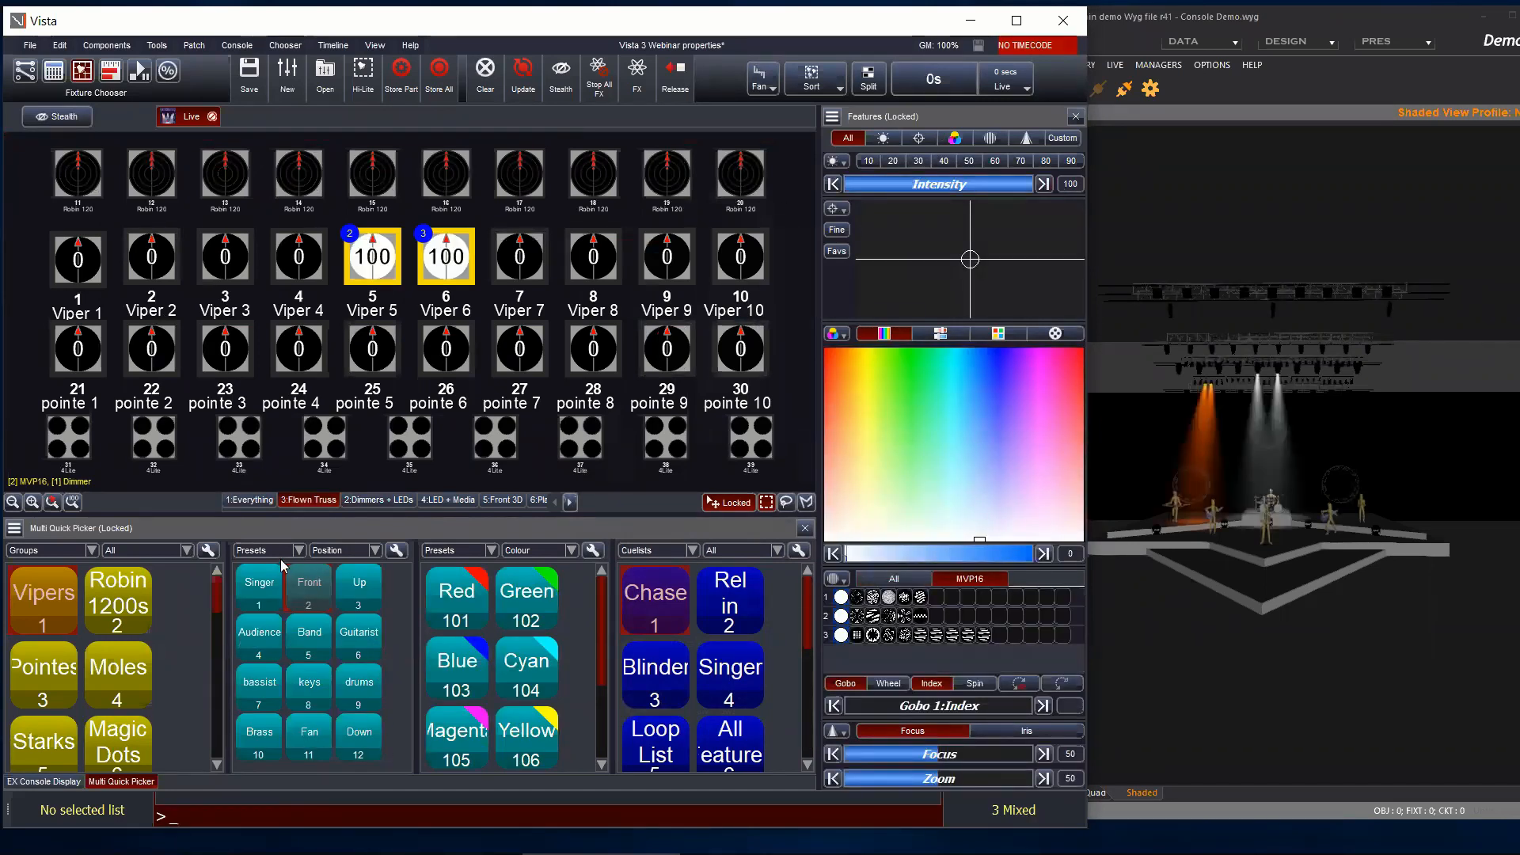
{"action": "left_click", "coordinate": [259, 586]}
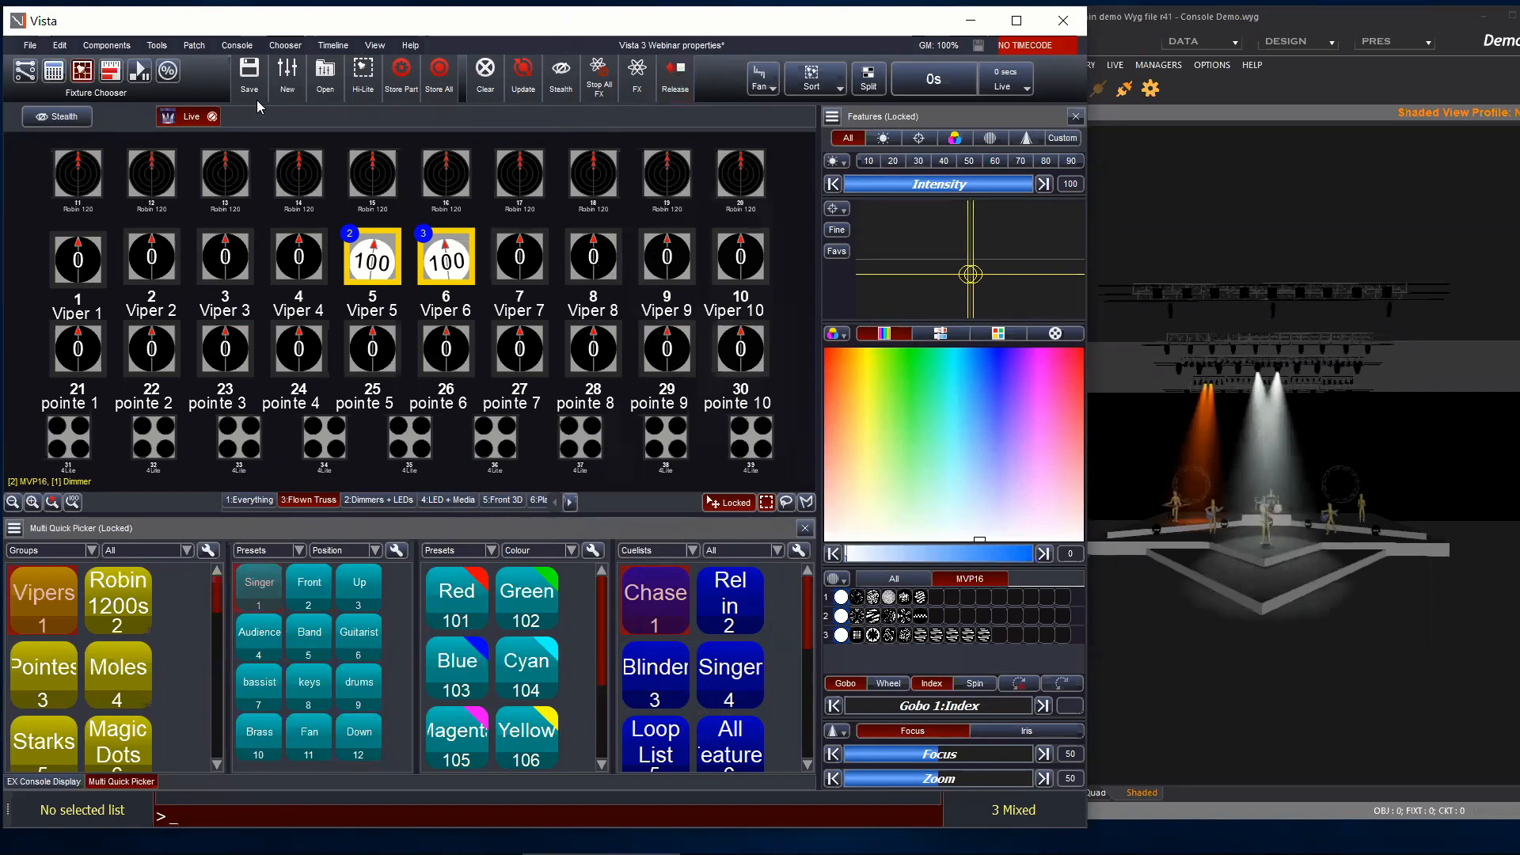
{"action": "left_click", "coordinate": [213, 117]}
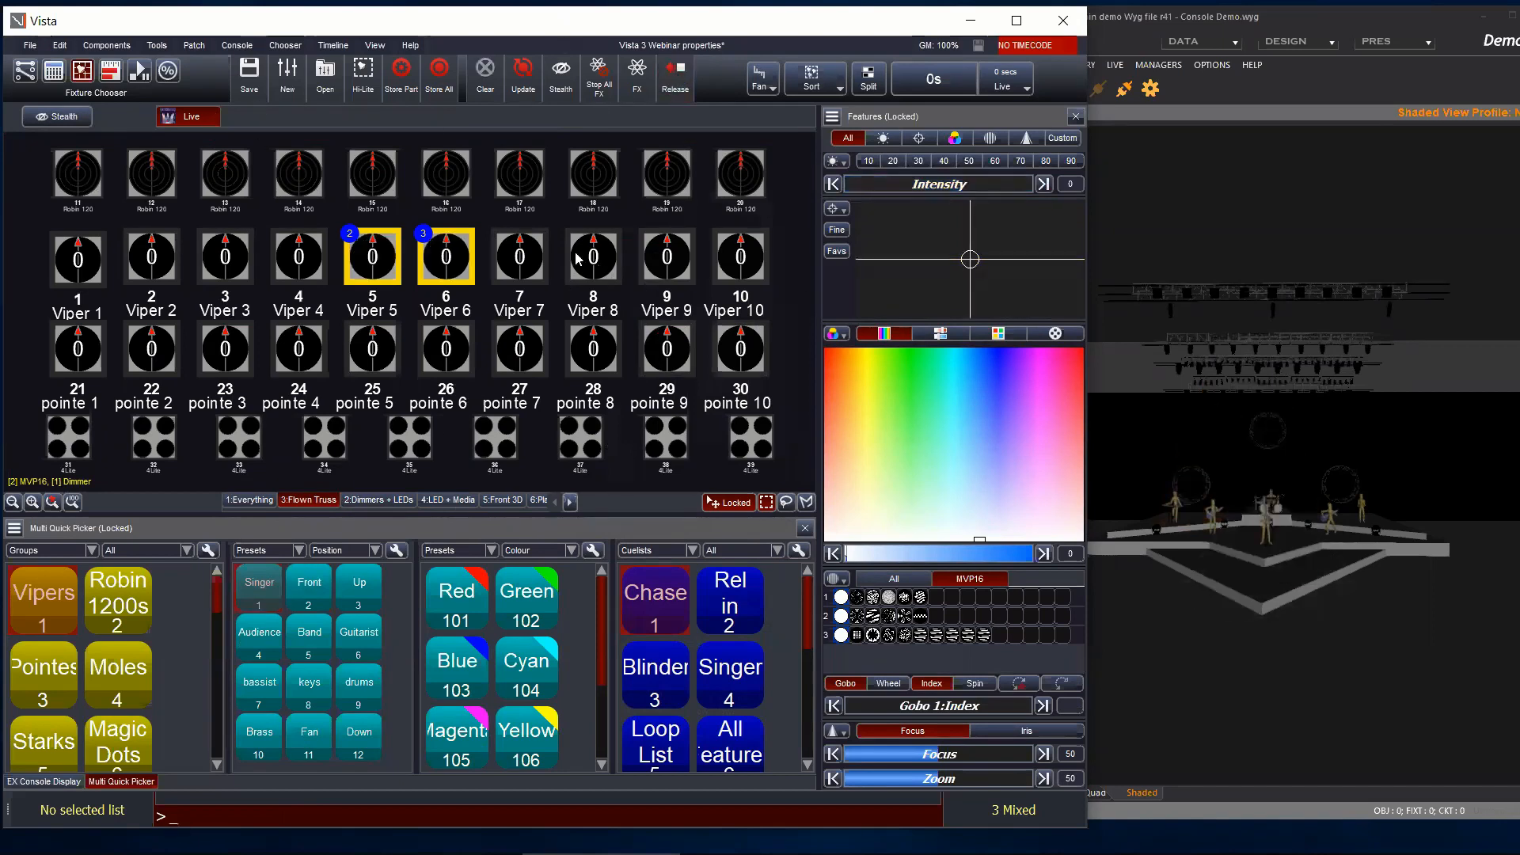
Step: Select only Vipers 5 and 6, set their intensity to 100, and apply the Singer position preset
{"action": "left_click", "coordinate": [810, 270]}
{"action": "left_click_drag", "start_coordinate": [354, 243], "coordinate": [471, 272]}
{"action": "left_click", "coordinate": [1043, 184]}
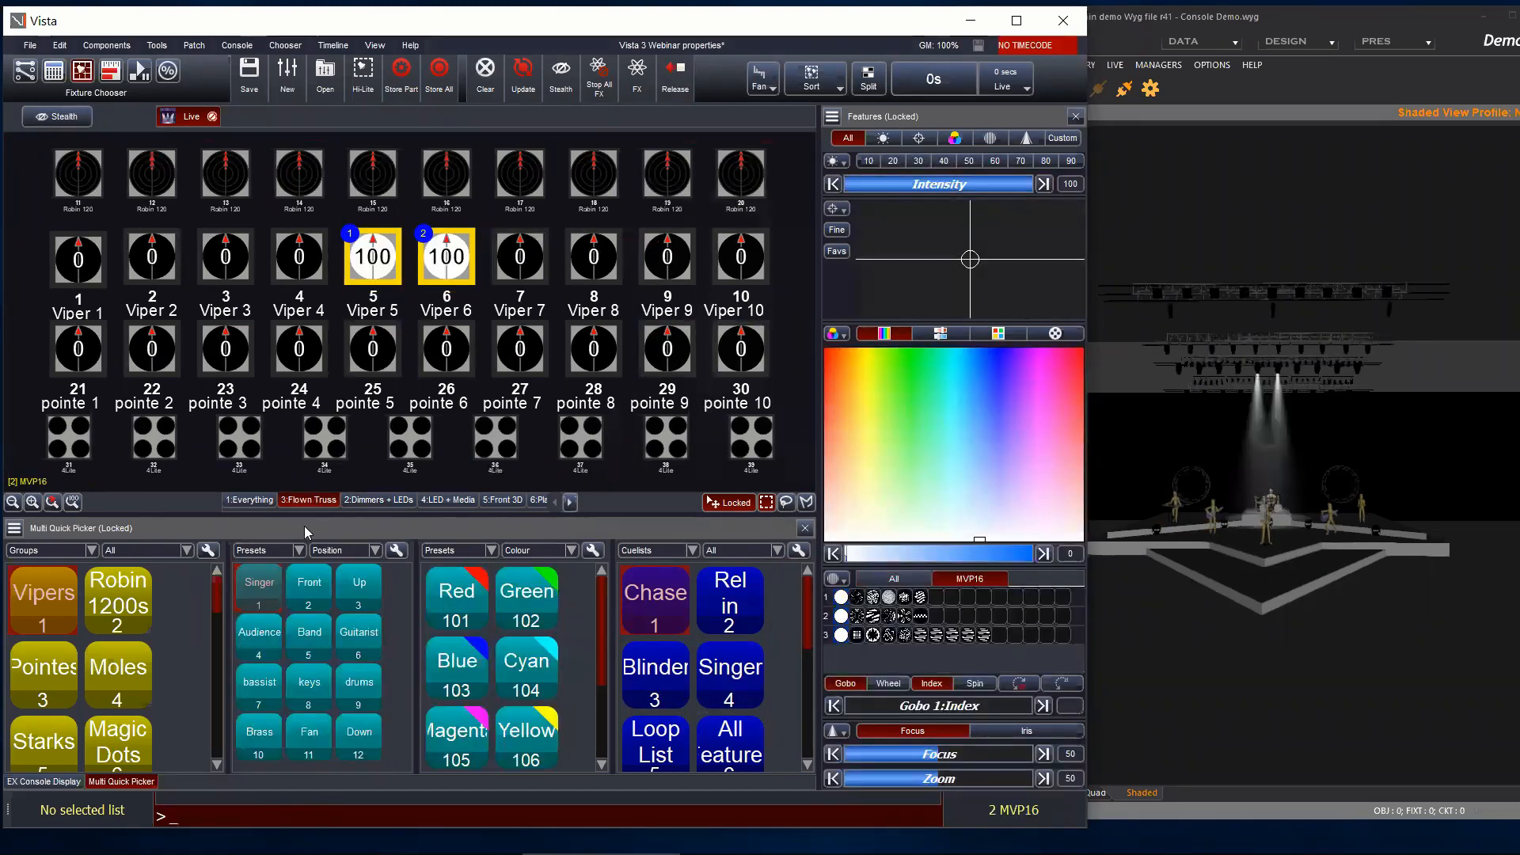
{"action": "left_click", "coordinate": [258, 585]}
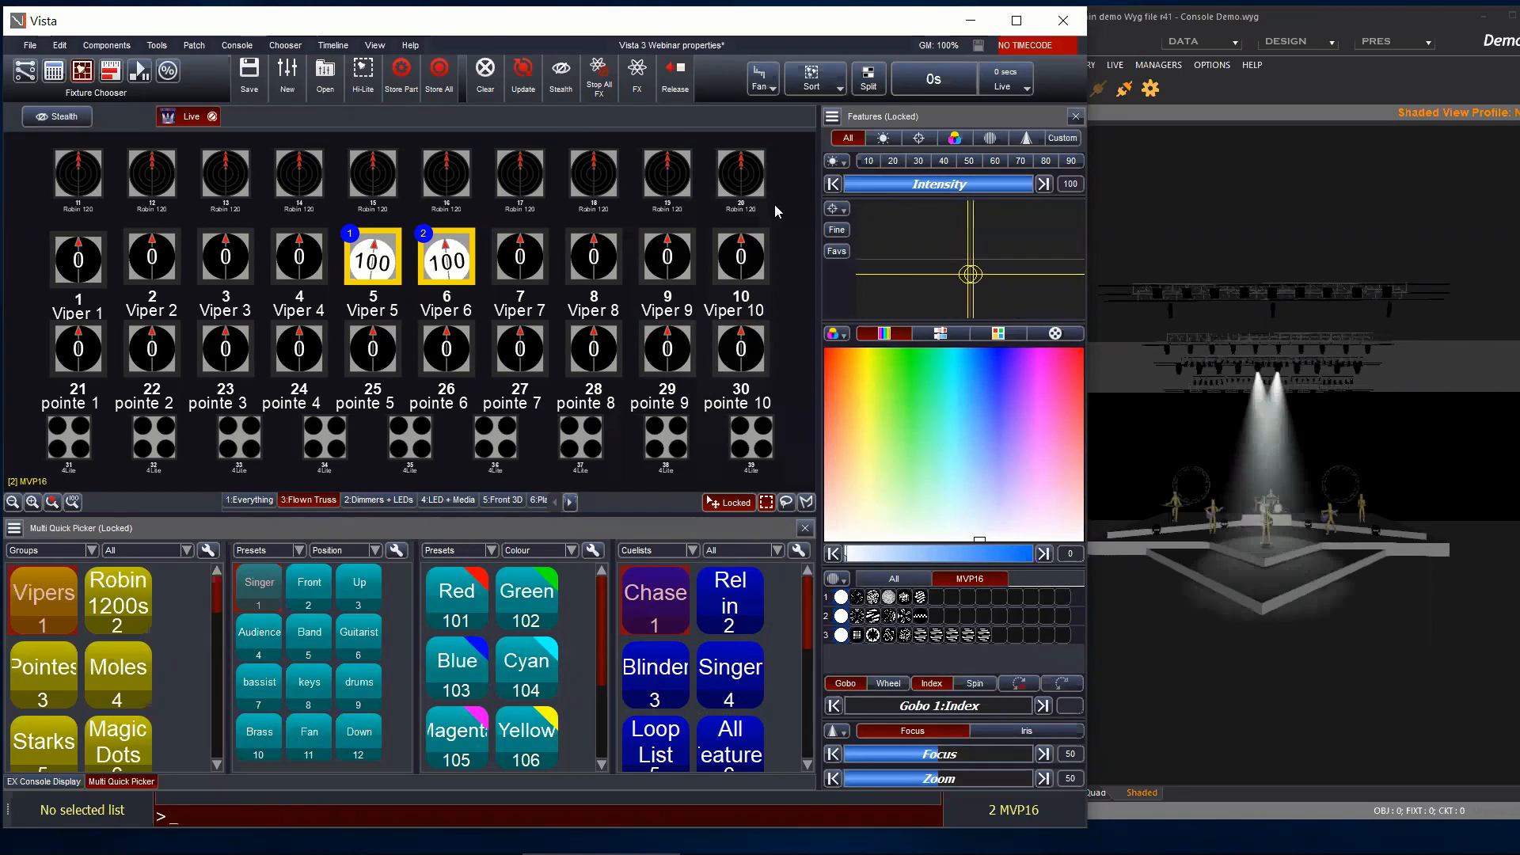
Step: Park the position and colour of Vipers 5 and 6
{"action": "left_click", "coordinate": [844, 215]}
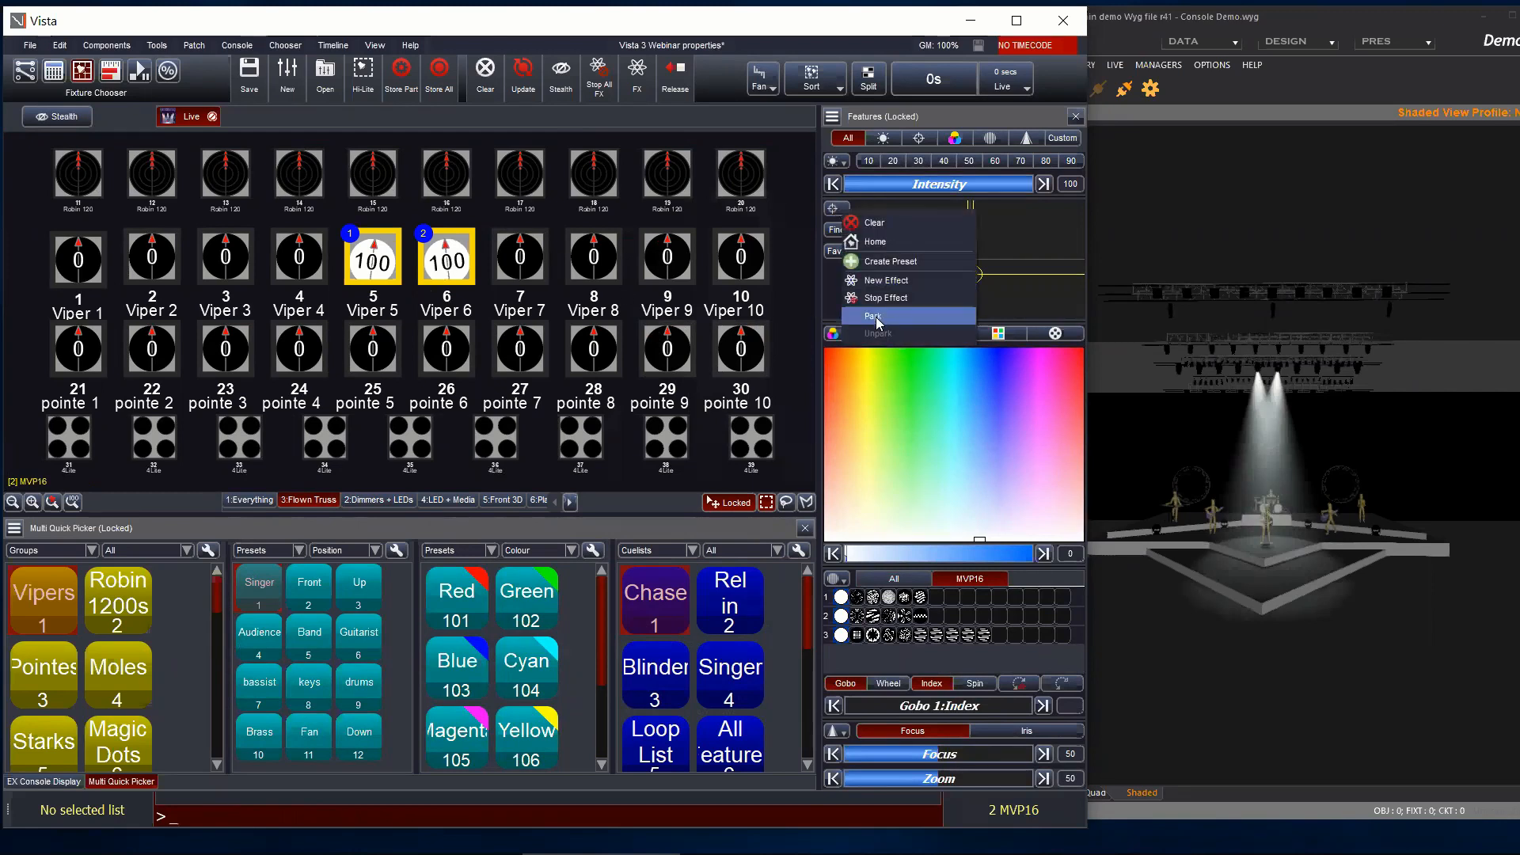
{"action": "left_click", "coordinate": [854, 241]}
{"action": "left_click", "coordinate": [844, 339]}
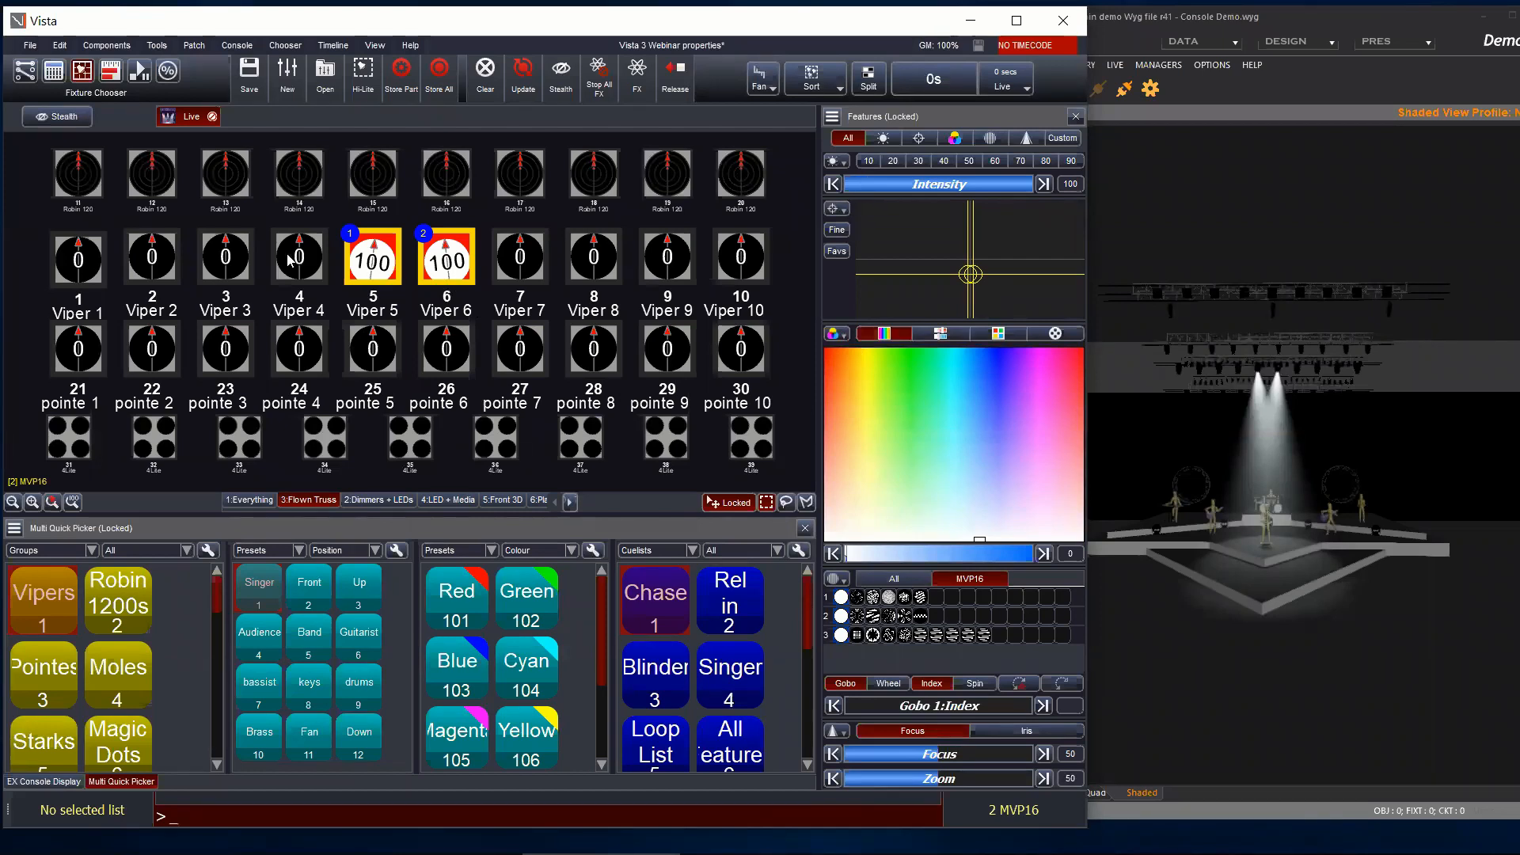
Step: Set all ten Vipers to intensity 100, trying blue before settling on green as their colour
{"action": "left_click_drag", "start_coordinate": [14, 211], "coordinate": [782, 254]}
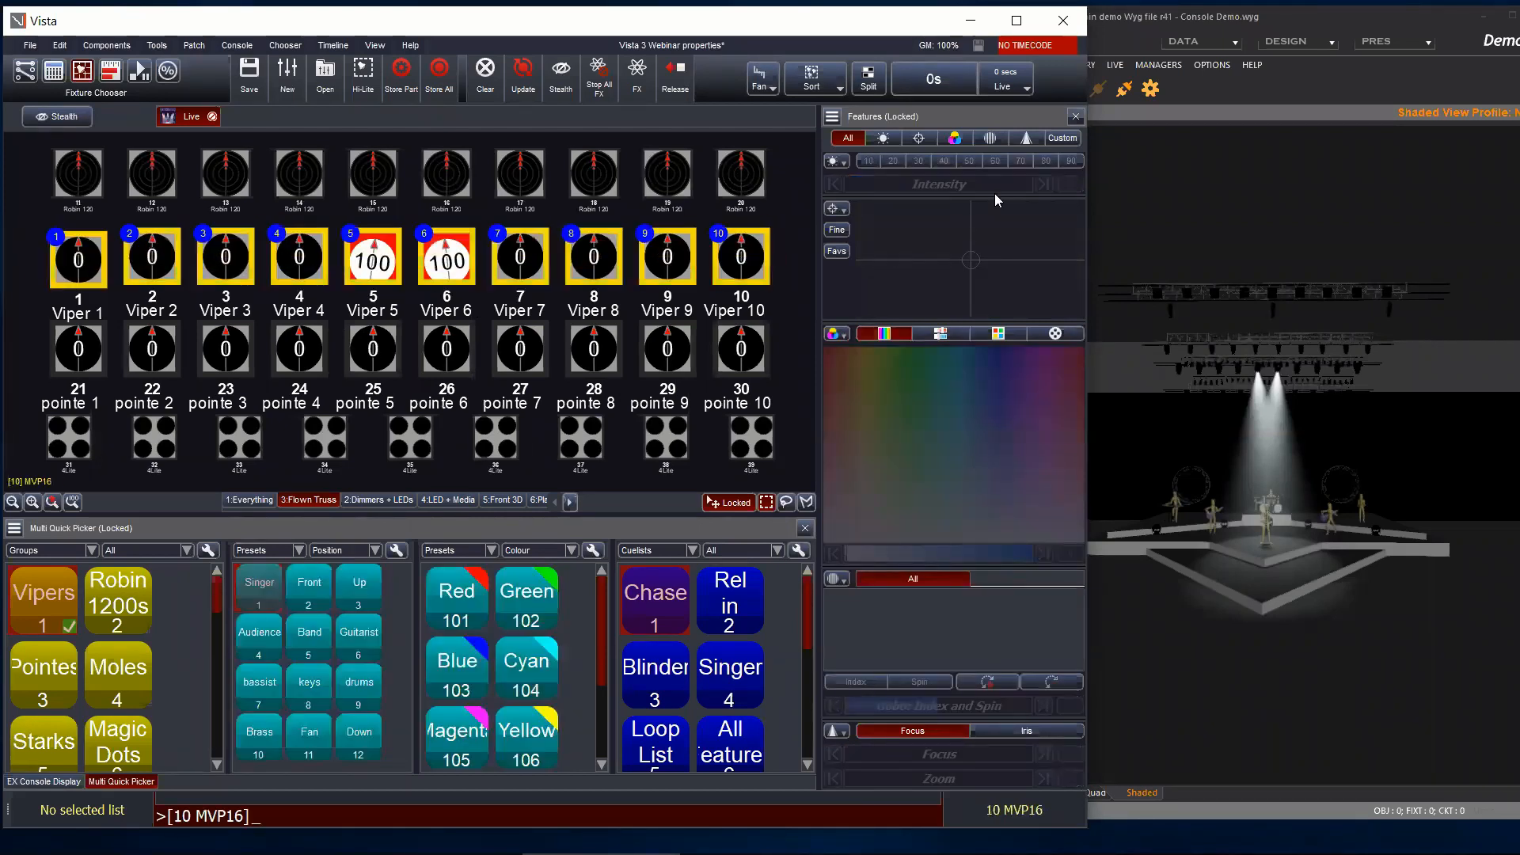
{"action": "left_click", "coordinate": [858, 185]}
{"action": "left_click", "coordinate": [977, 355]}
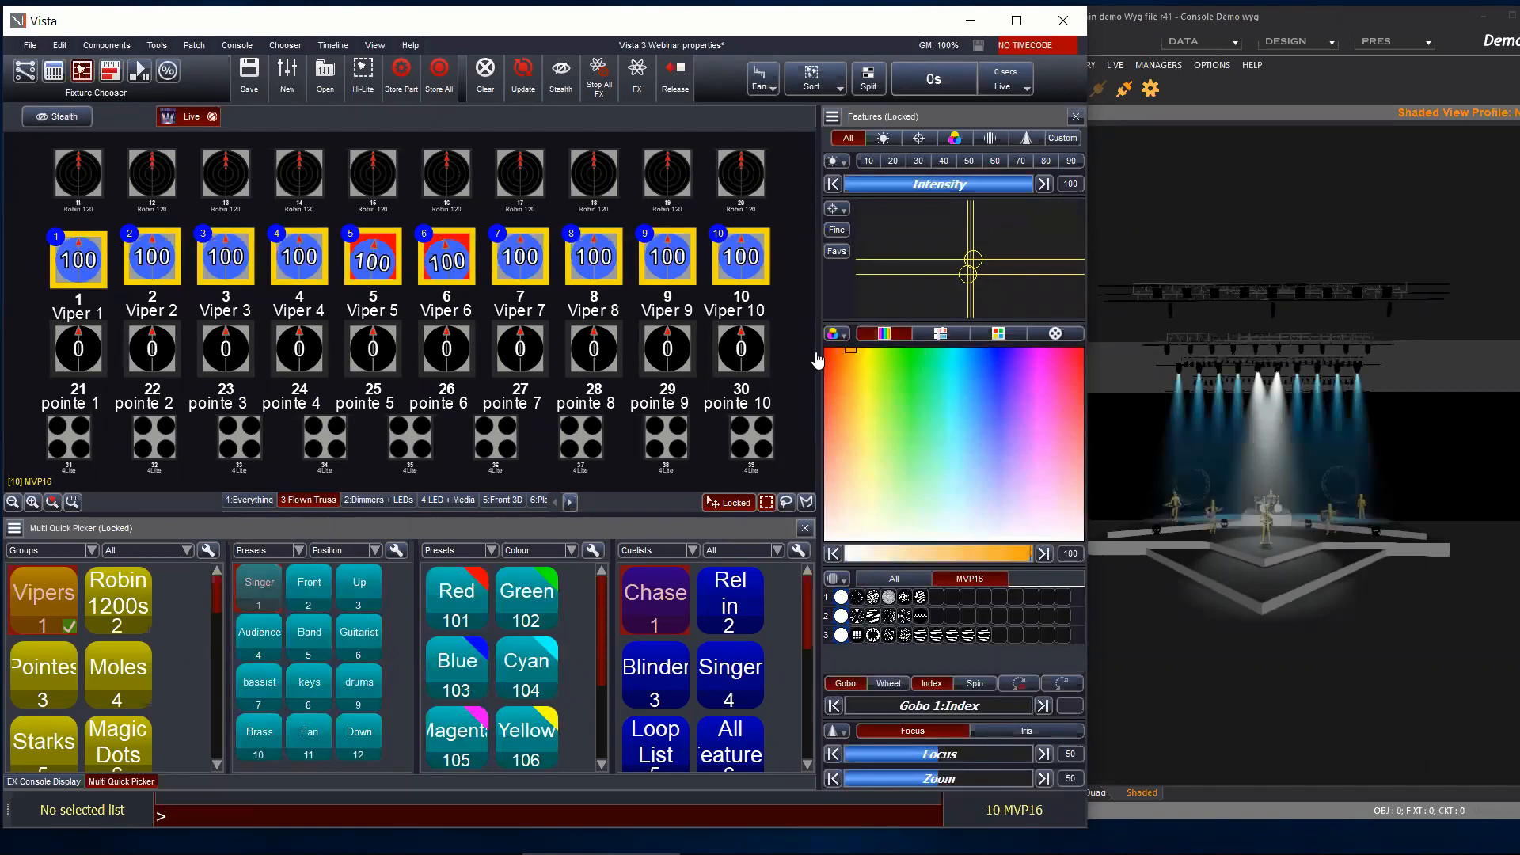
{"action": "mouse_move", "coordinate": [881, 336]}
{"action": "left_mouse_down"}
{"action": "mouse_move", "coordinate": [895, 420]}
{"action": "mouse_move", "coordinate": [991, 401]}
{"action": "mouse_move", "coordinate": [920, 368]}
{"action": "mouse_move", "coordinate": [967, 350]}
{"action": "mouse_move", "coordinate": [907, 346]}
{"action": "mouse_move", "coordinate": [924, 380]}
{"action": "mouse_move", "coordinate": [860, 380]}
{"action": "mouse_move", "coordinate": [933, 349]}
{"action": "left_mouse_up"}
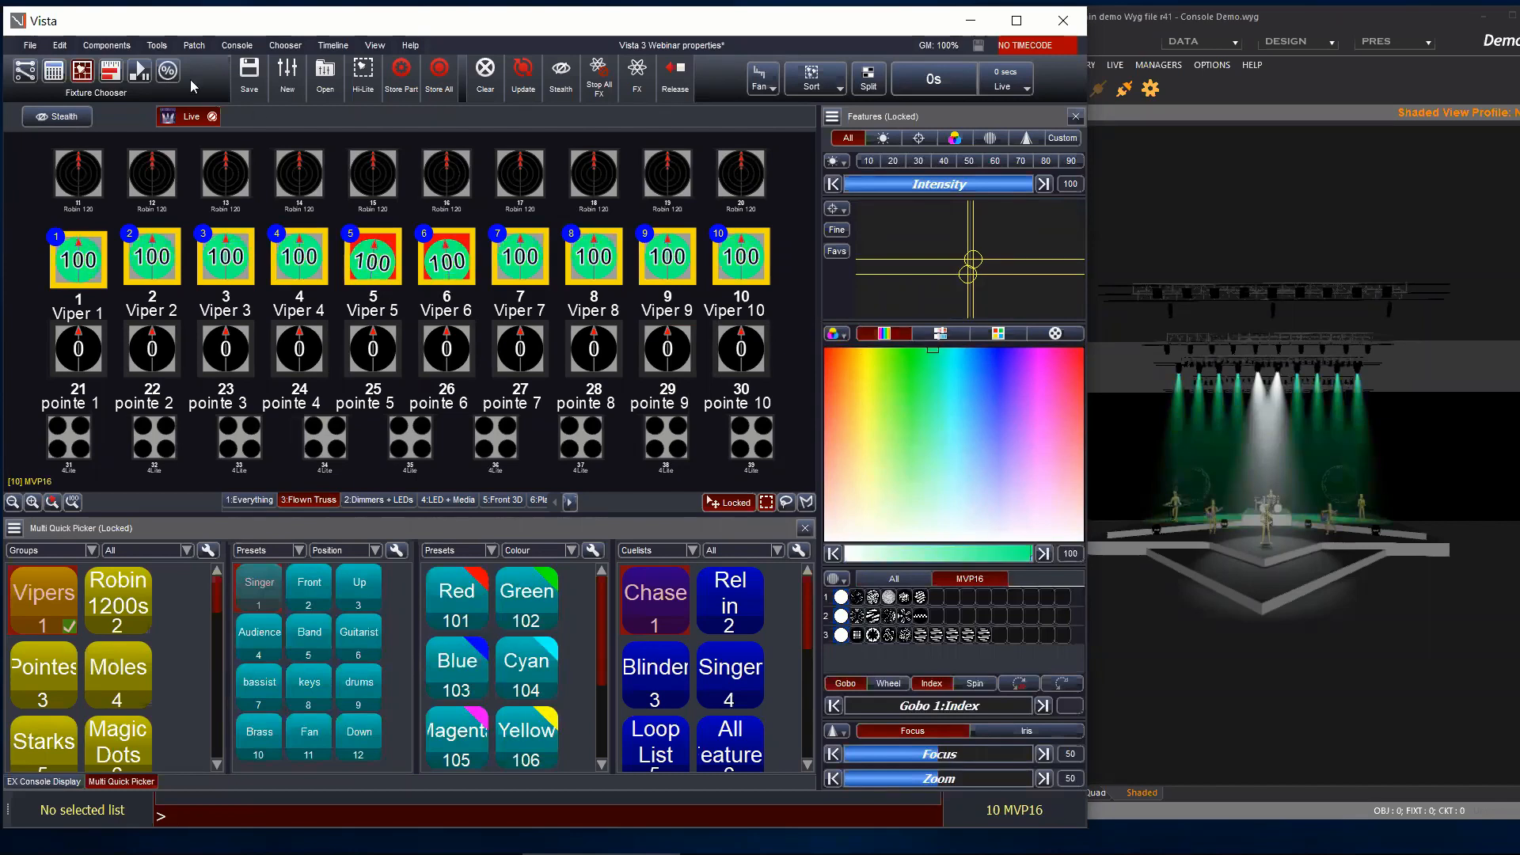
Step: Enable previewing of parked fixtures in the General user preferences and apply the change
{"action": "left_click", "coordinate": [30, 45]}
{"action": "left_click", "coordinate": [55, 211]}
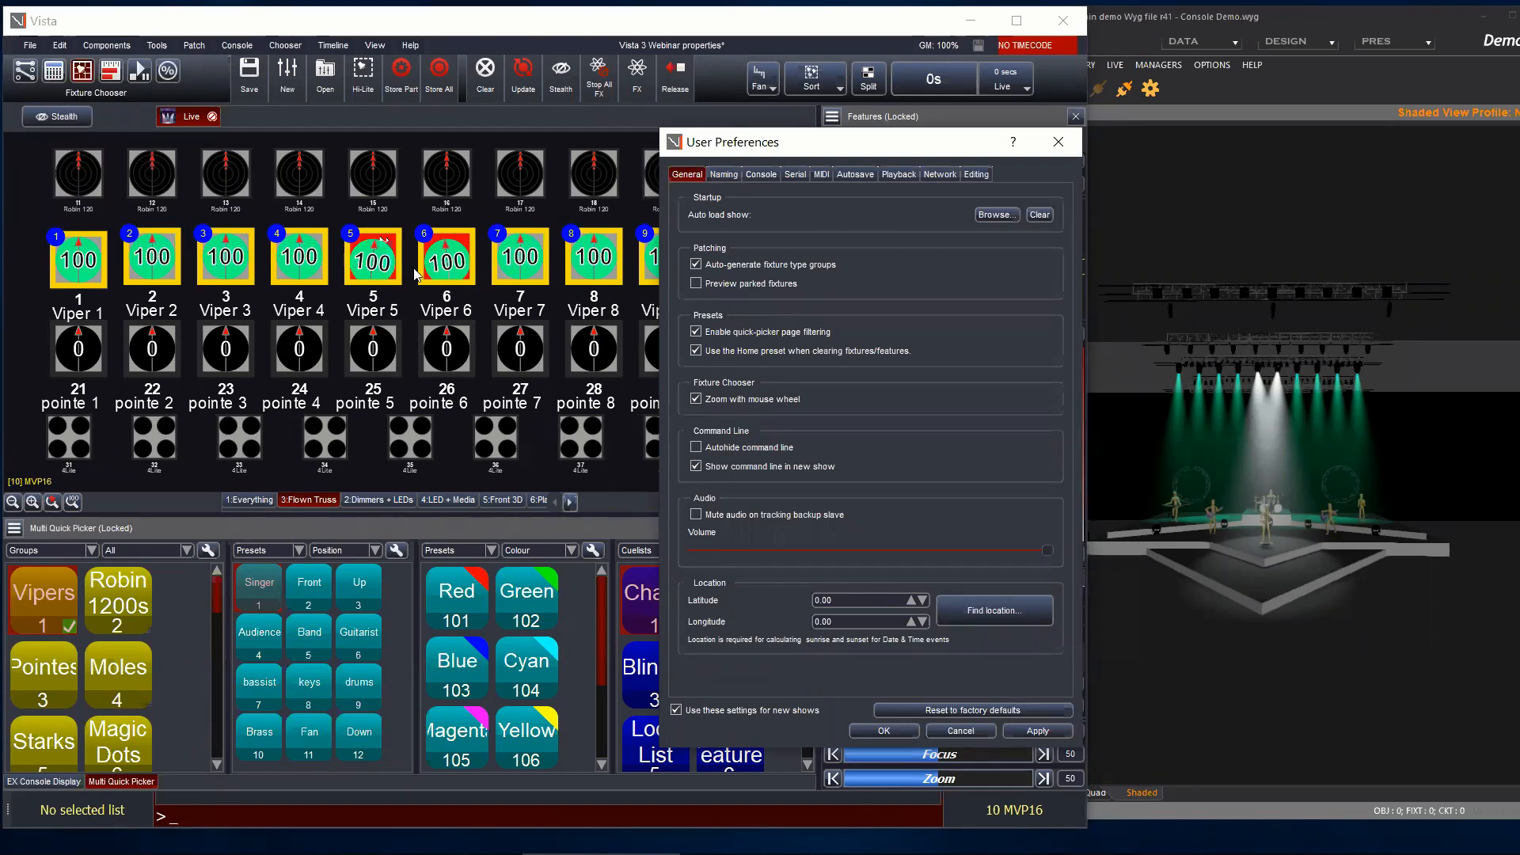
{"action": "left_click", "coordinate": [697, 284]}
{"action": "left_click", "coordinate": [884, 731]}
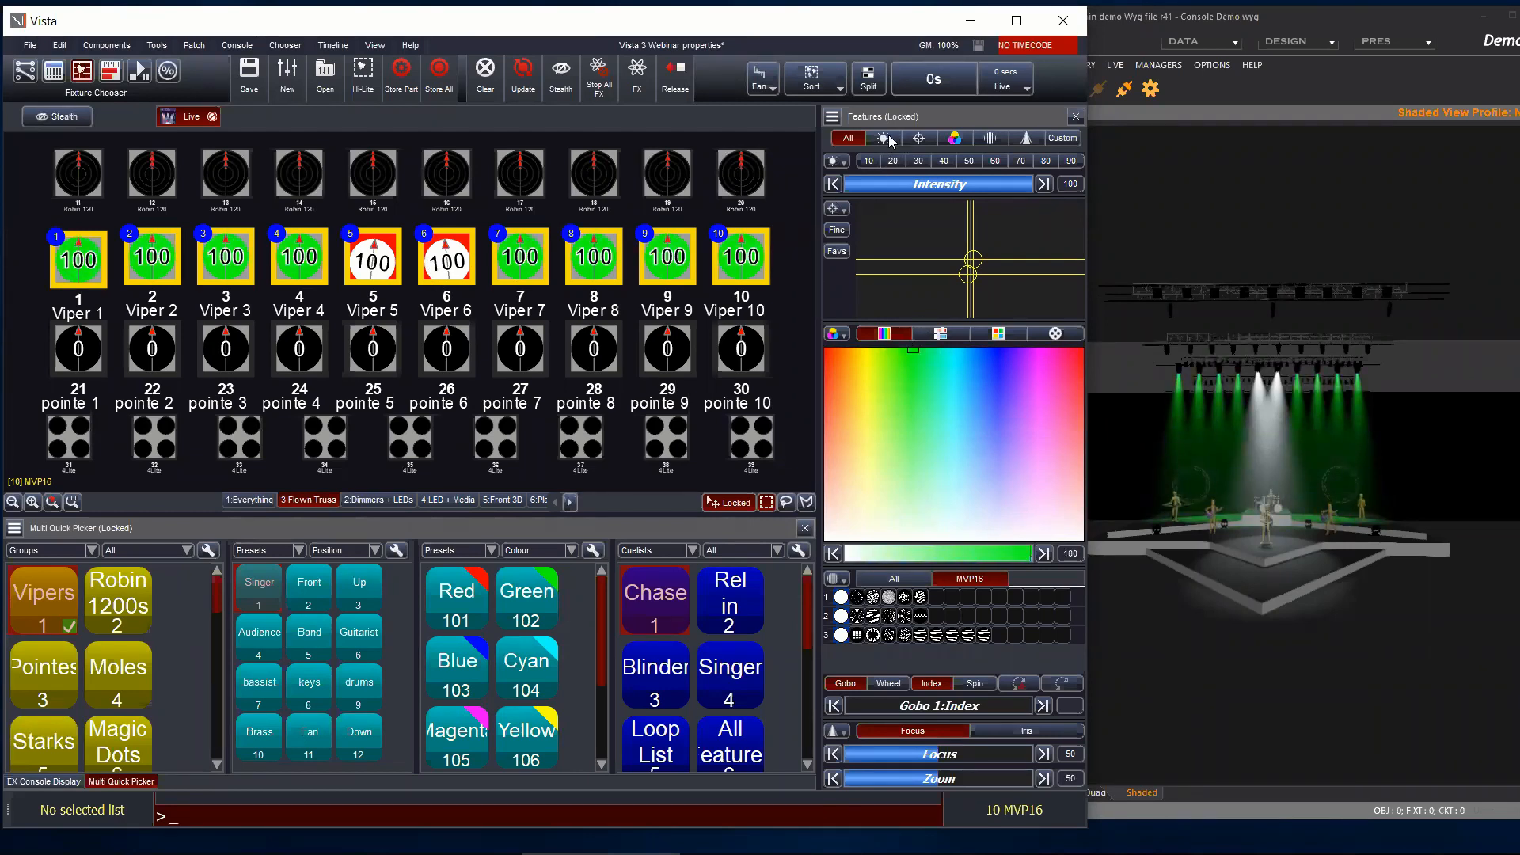
Step: Swing the tilt of the selected Vipers to its lower limit, then bring it to about 45634 DMX
{"action": "left_click", "coordinate": [915, 139]}
{"action": "left_click_drag", "start_coordinate": [846, 243], "coordinate": [829, 301]}
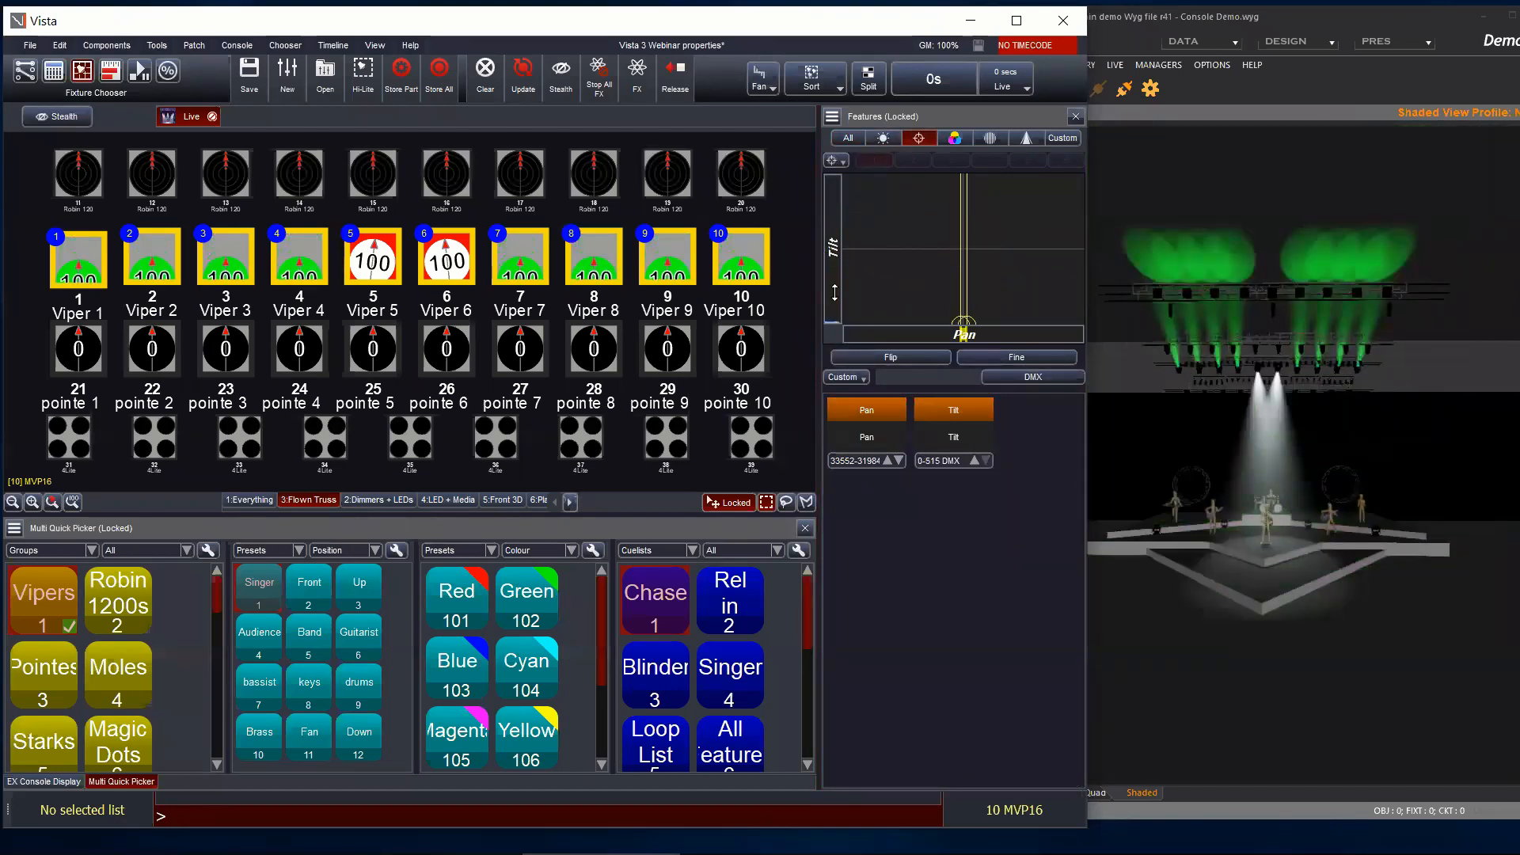
{"action": "left_click_drag", "start_coordinate": [827, 279], "coordinate": [833, 220]}
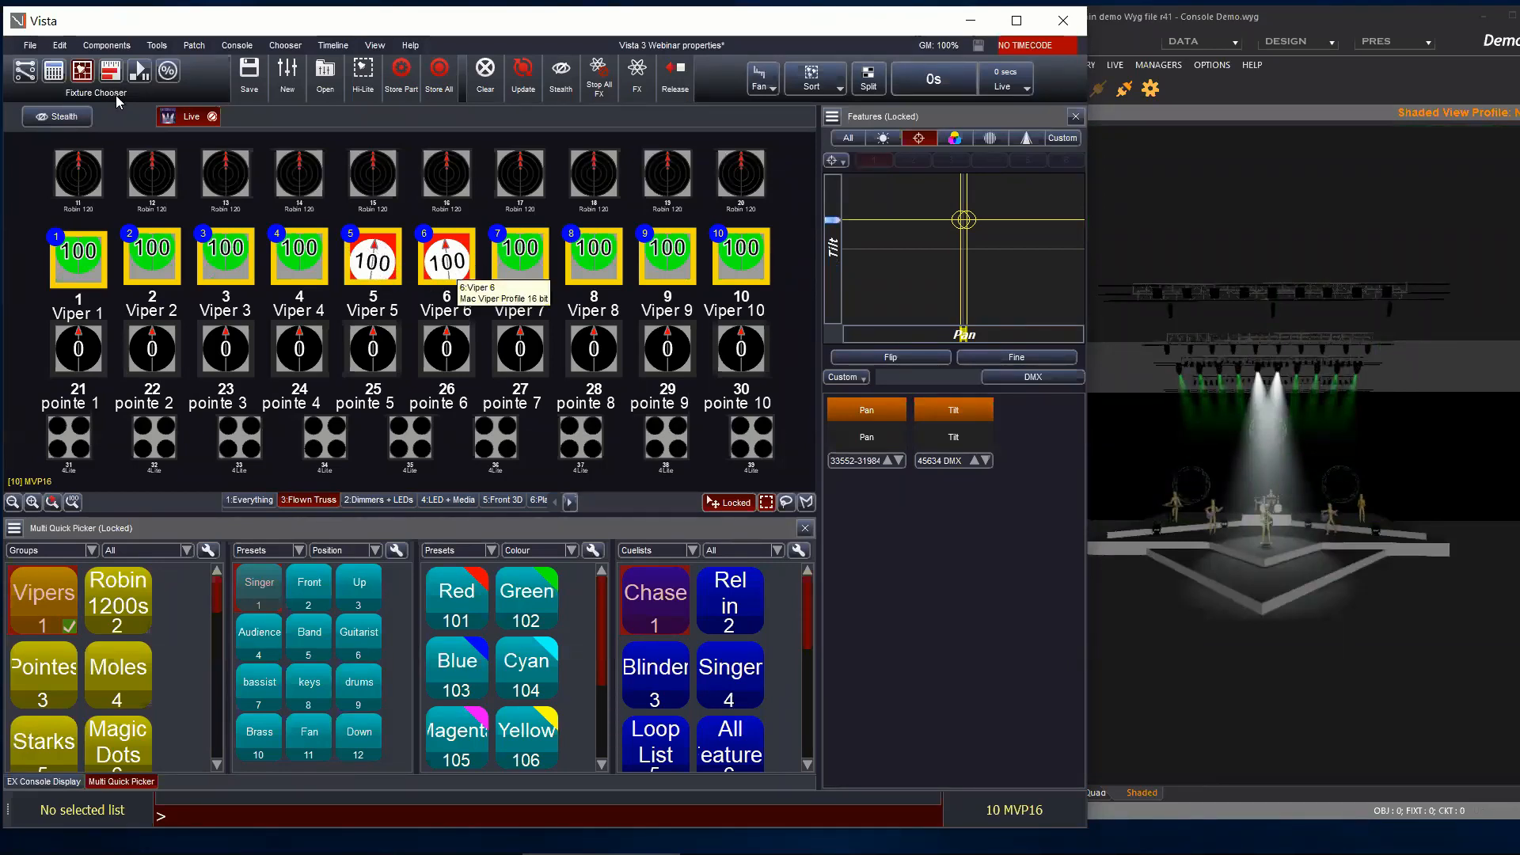
Step: Review the patching options in the General user preferences while keeping the fixtures in view, then close the preferences
{"action": "left_click", "coordinate": [30, 45]}
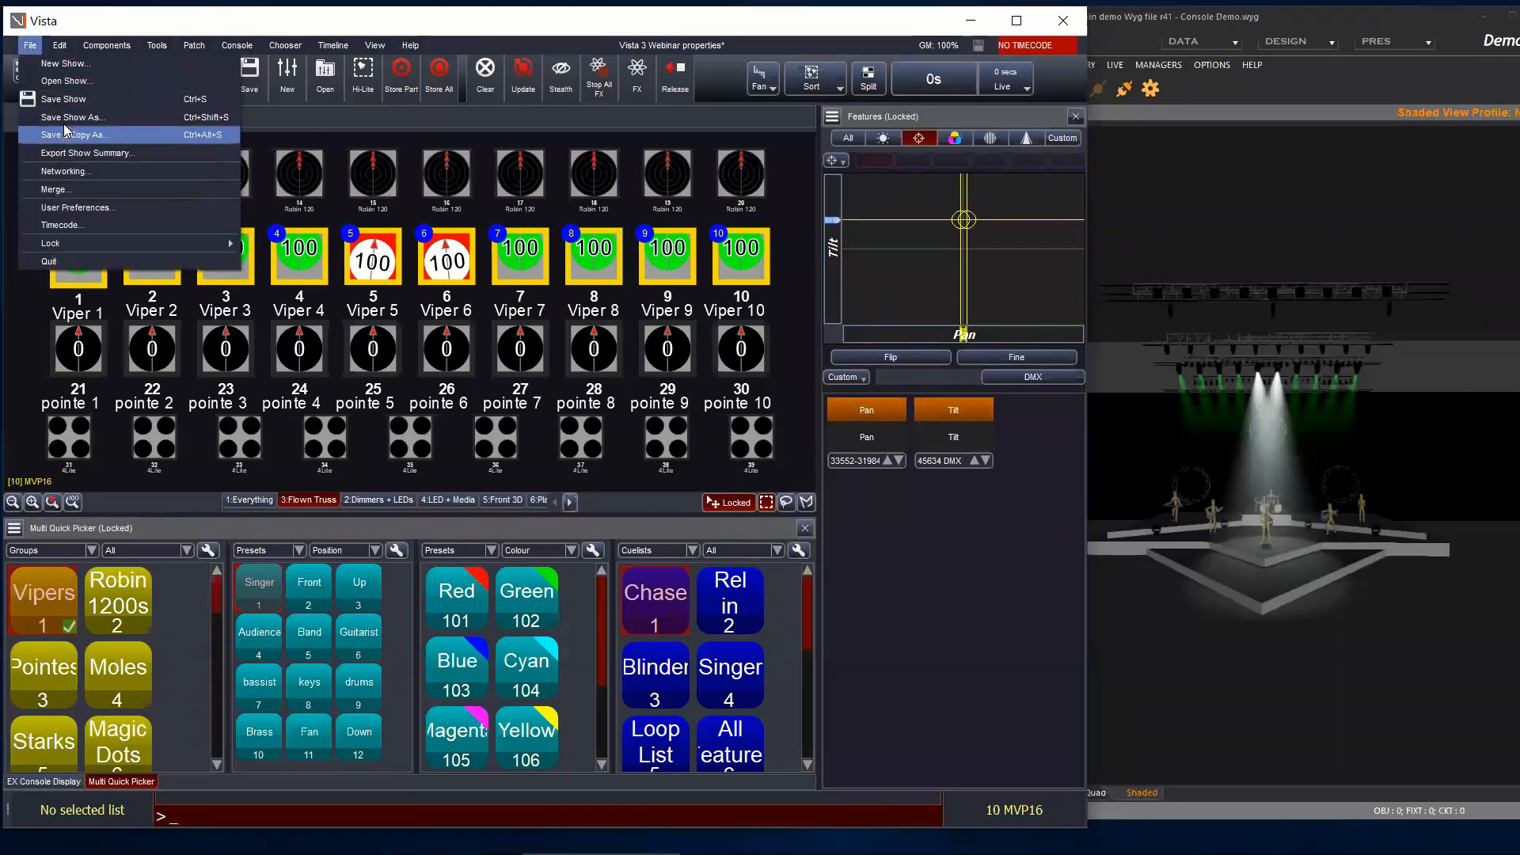
{"action": "left_click", "coordinate": [77, 208]}
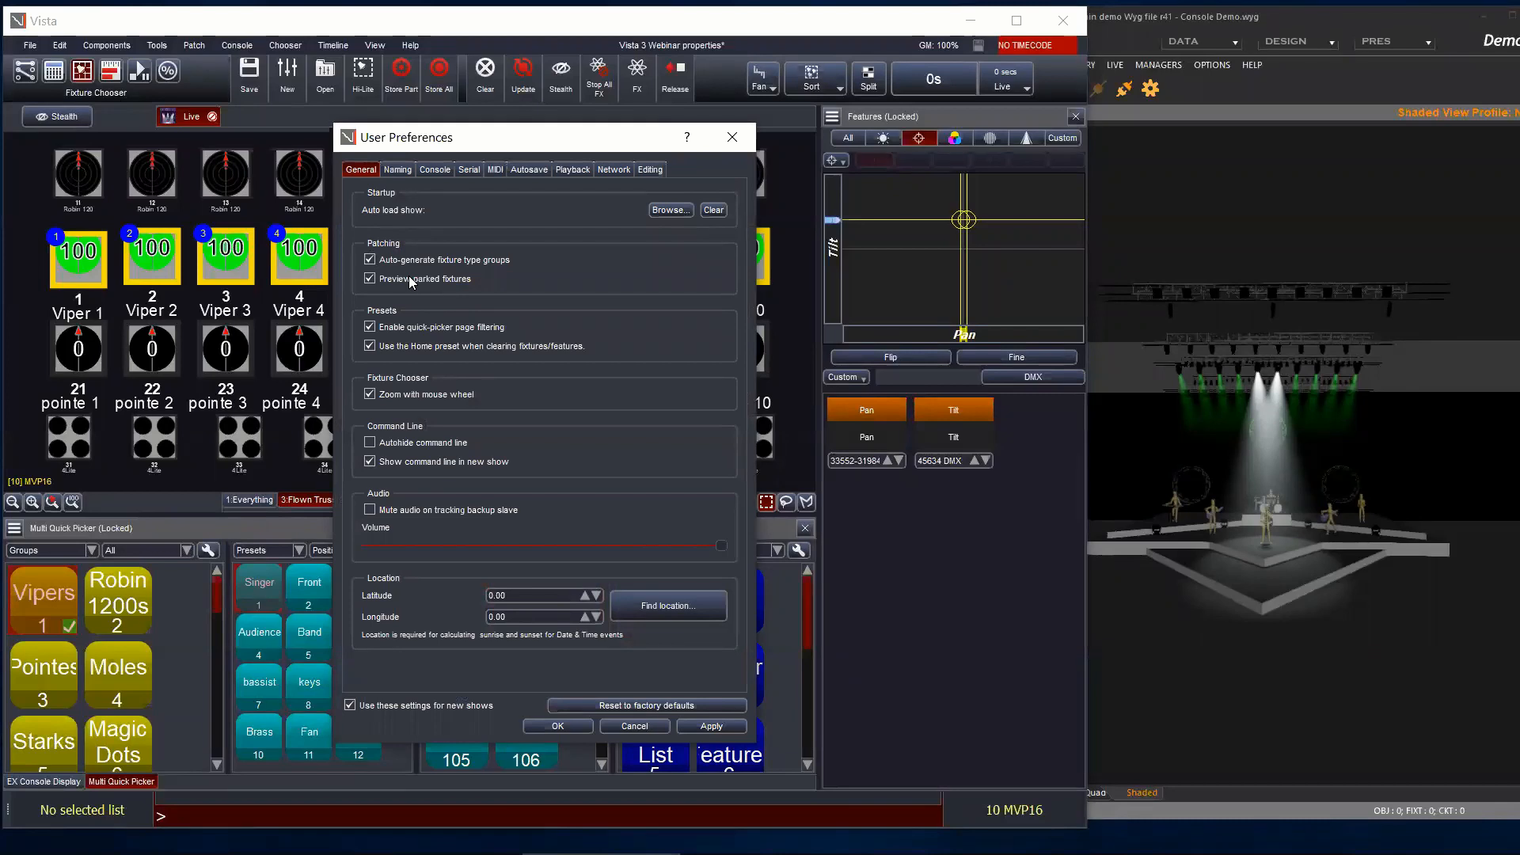
{"action": "left_click_drag", "start_coordinate": [514, 146], "coordinate": [519, 147]}
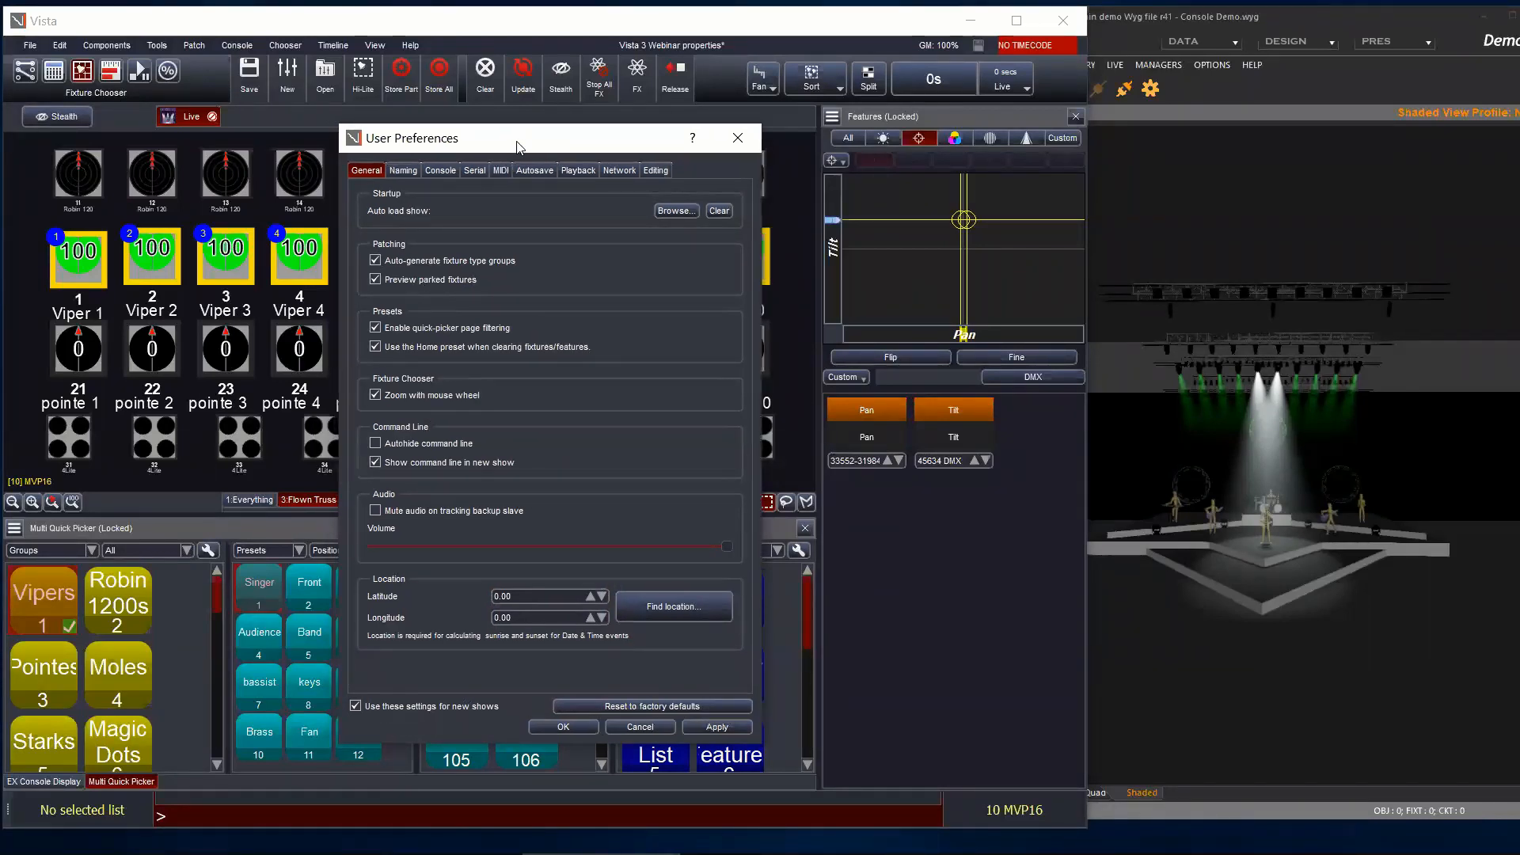
{"action": "left_click_drag", "start_coordinate": [519, 148], "coordinate": [998, 118]}
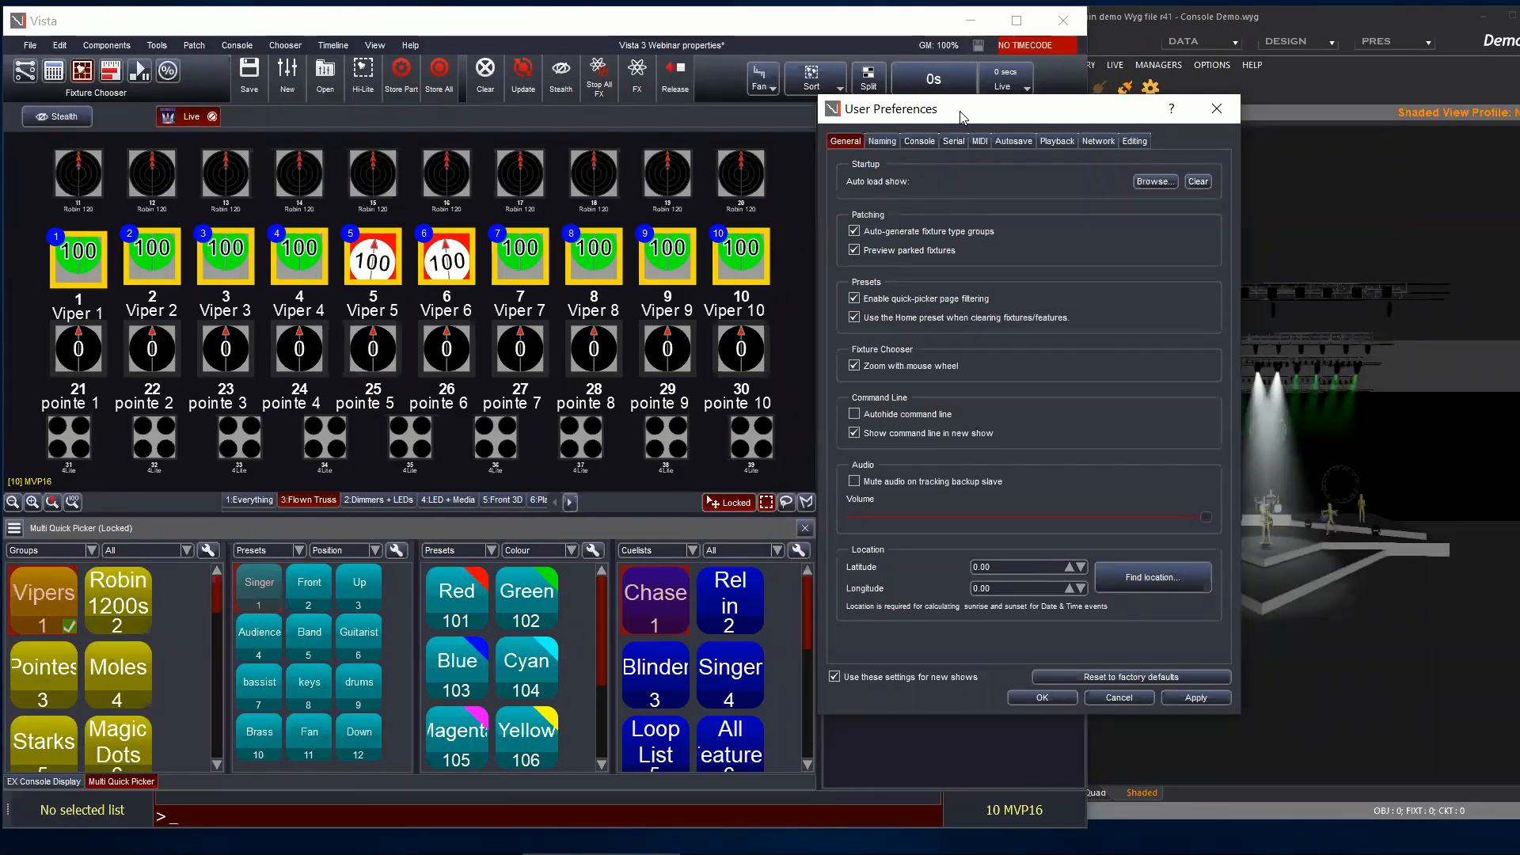
{"action": "left_click_drag", "start_coordinate": [962, 118], "coordinate": [783, 132]}
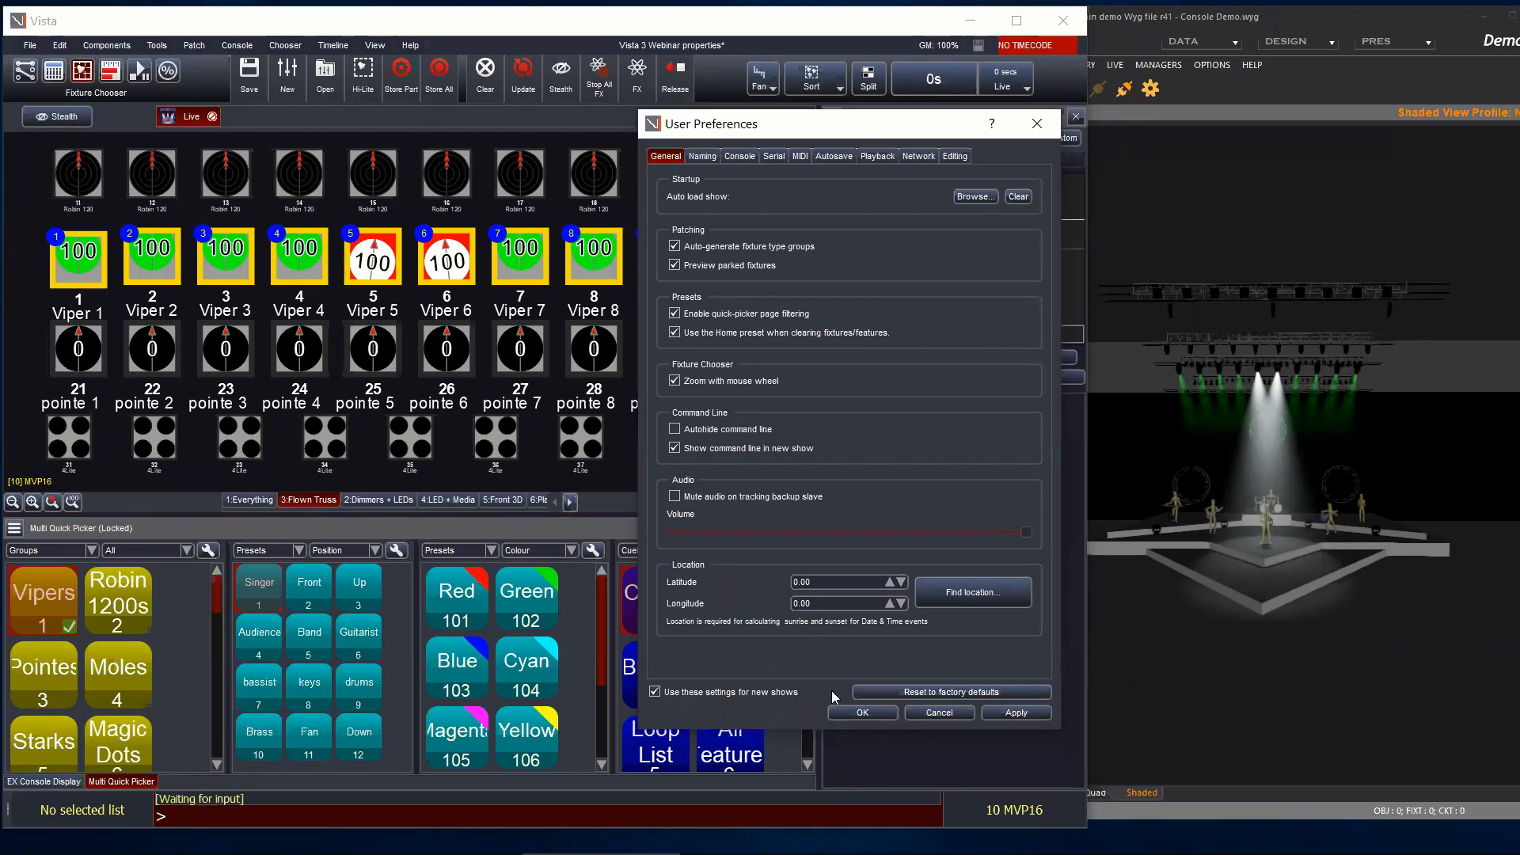
{"action": "left_click", "coordinate": [886, 714]}
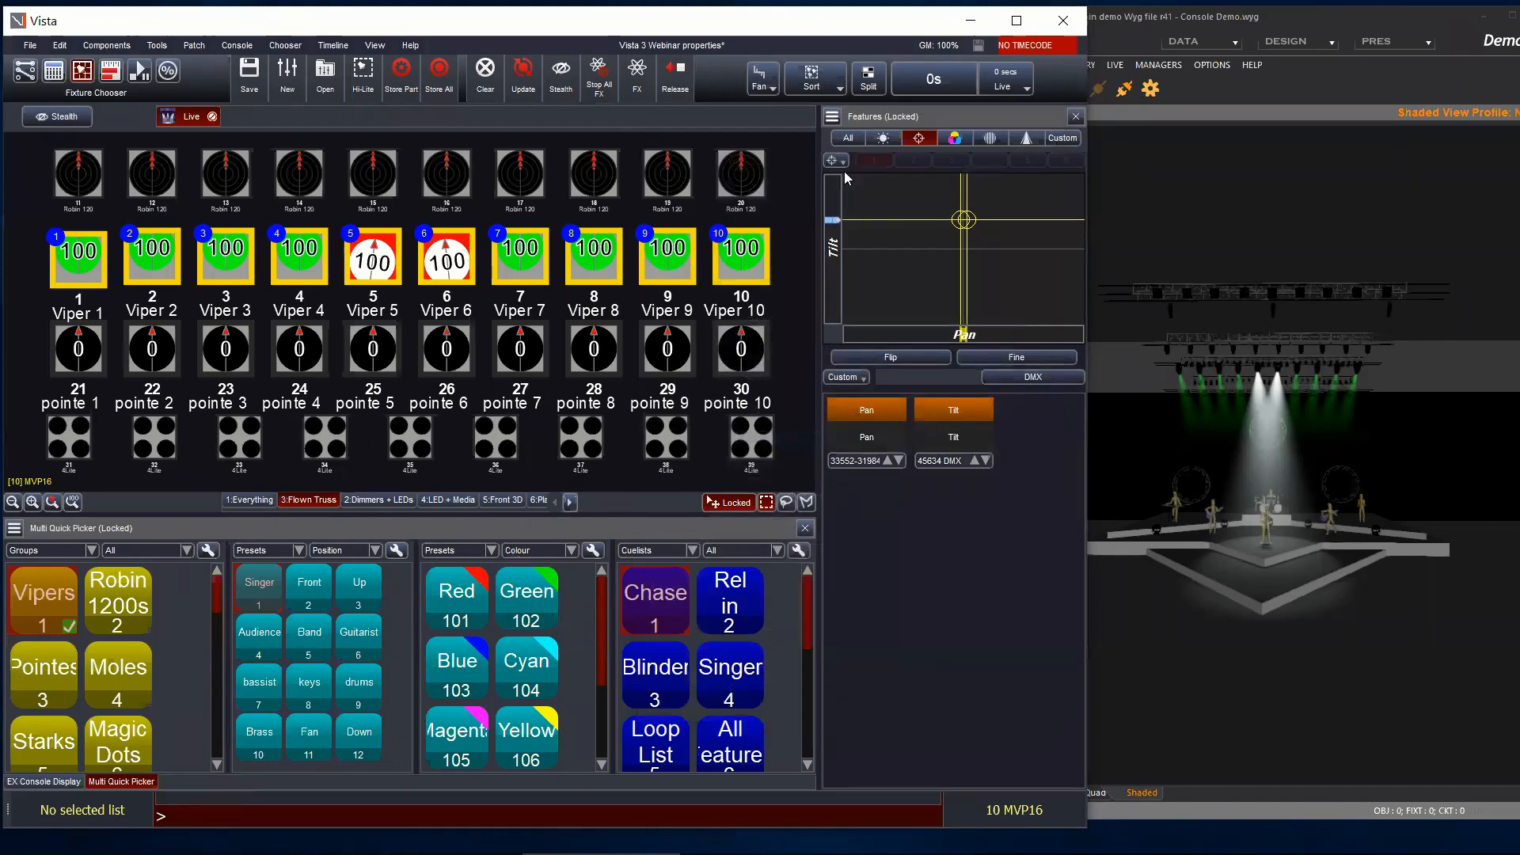
Step: Unpark the colour and position of the Vipers, then reselect all ten in order from Viper 10 to Viper 1
{"action": "left_click", "coordinate": [855, 141]}
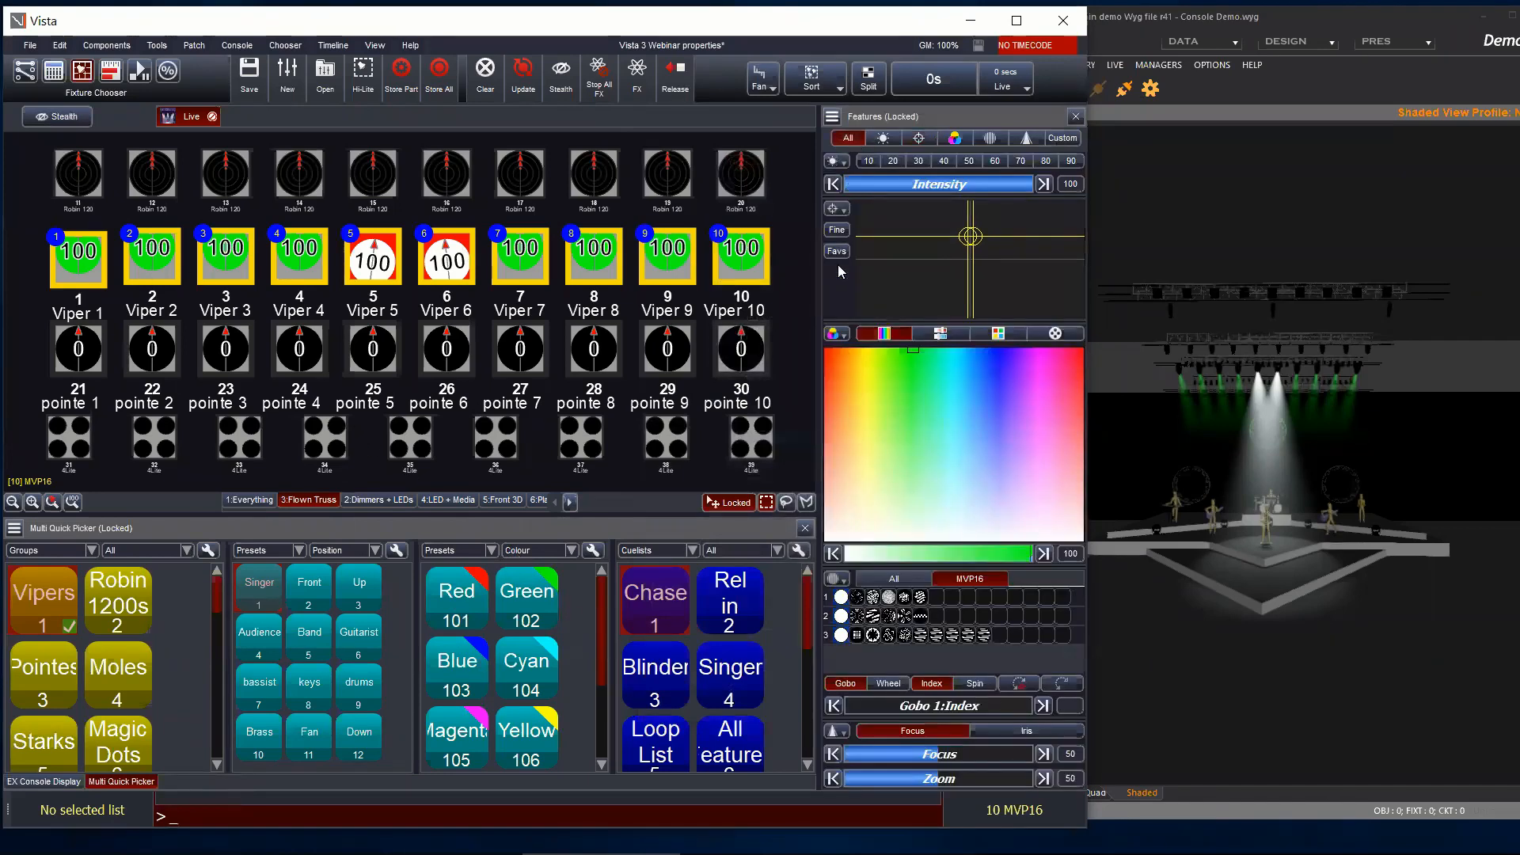
{"action": "left_click", "coordinate": [835, 333]}
{"action": "left_click", "coordinate": [883, 455]}
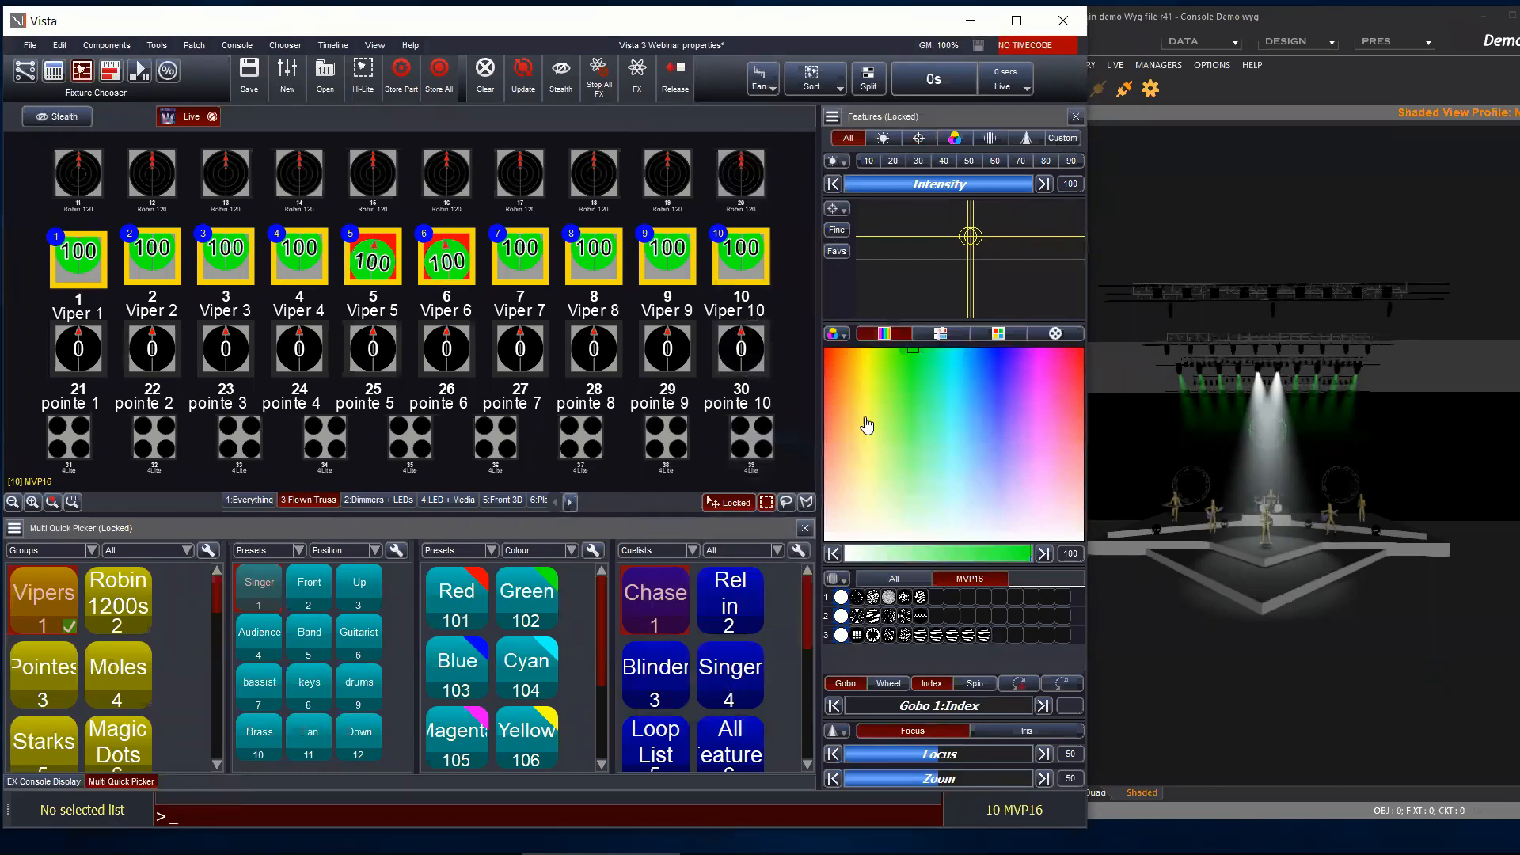
{"action": "left_click", "coordinate": [835, 208]}
{"action": "left_click", "coordinate": [879, 331]}
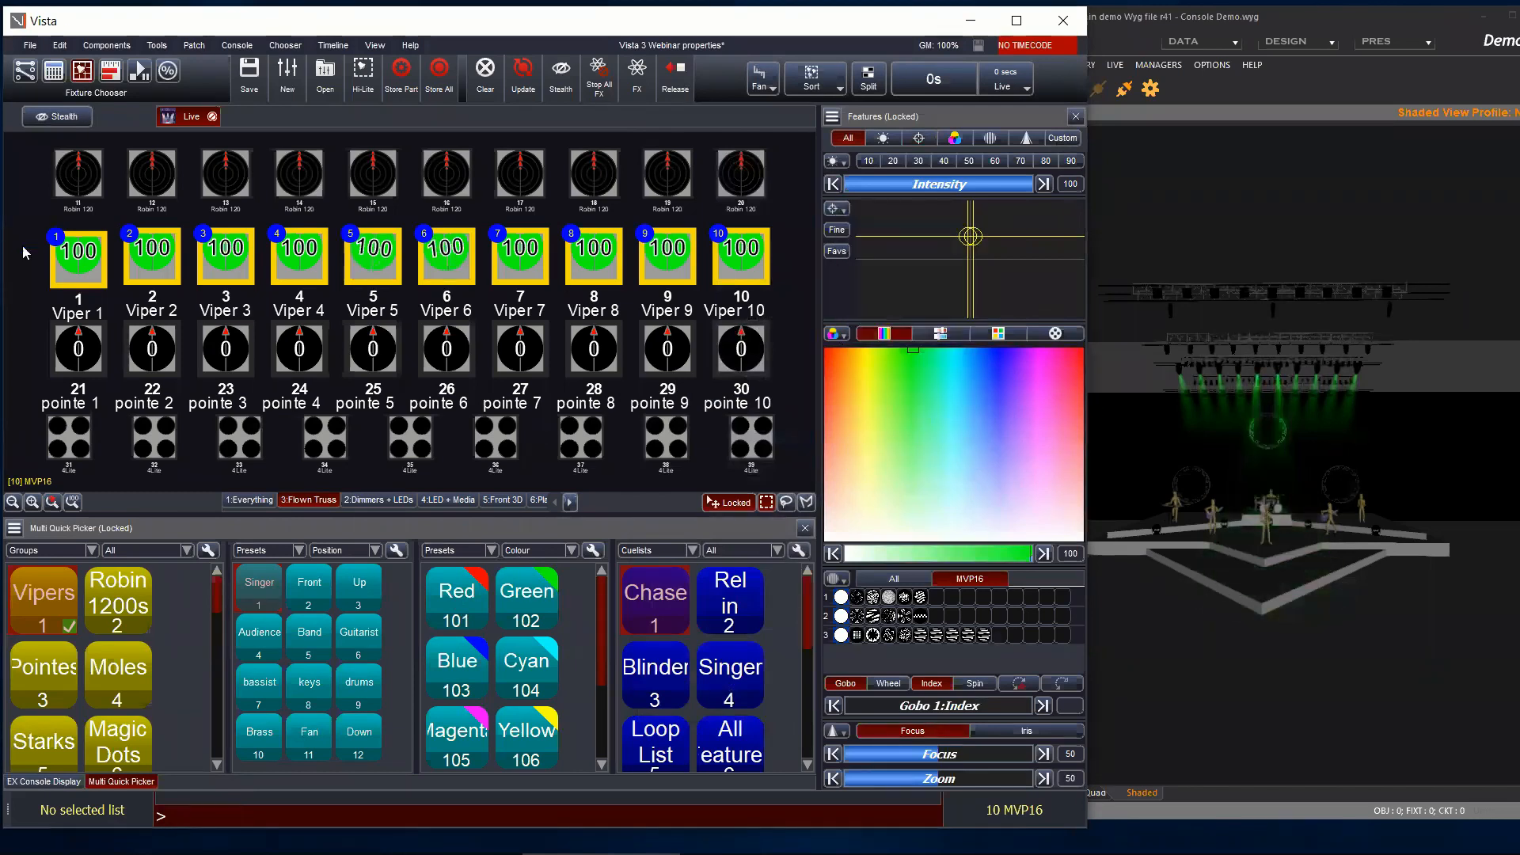
{"action": "left_click", "coordinate": [42, 246]}
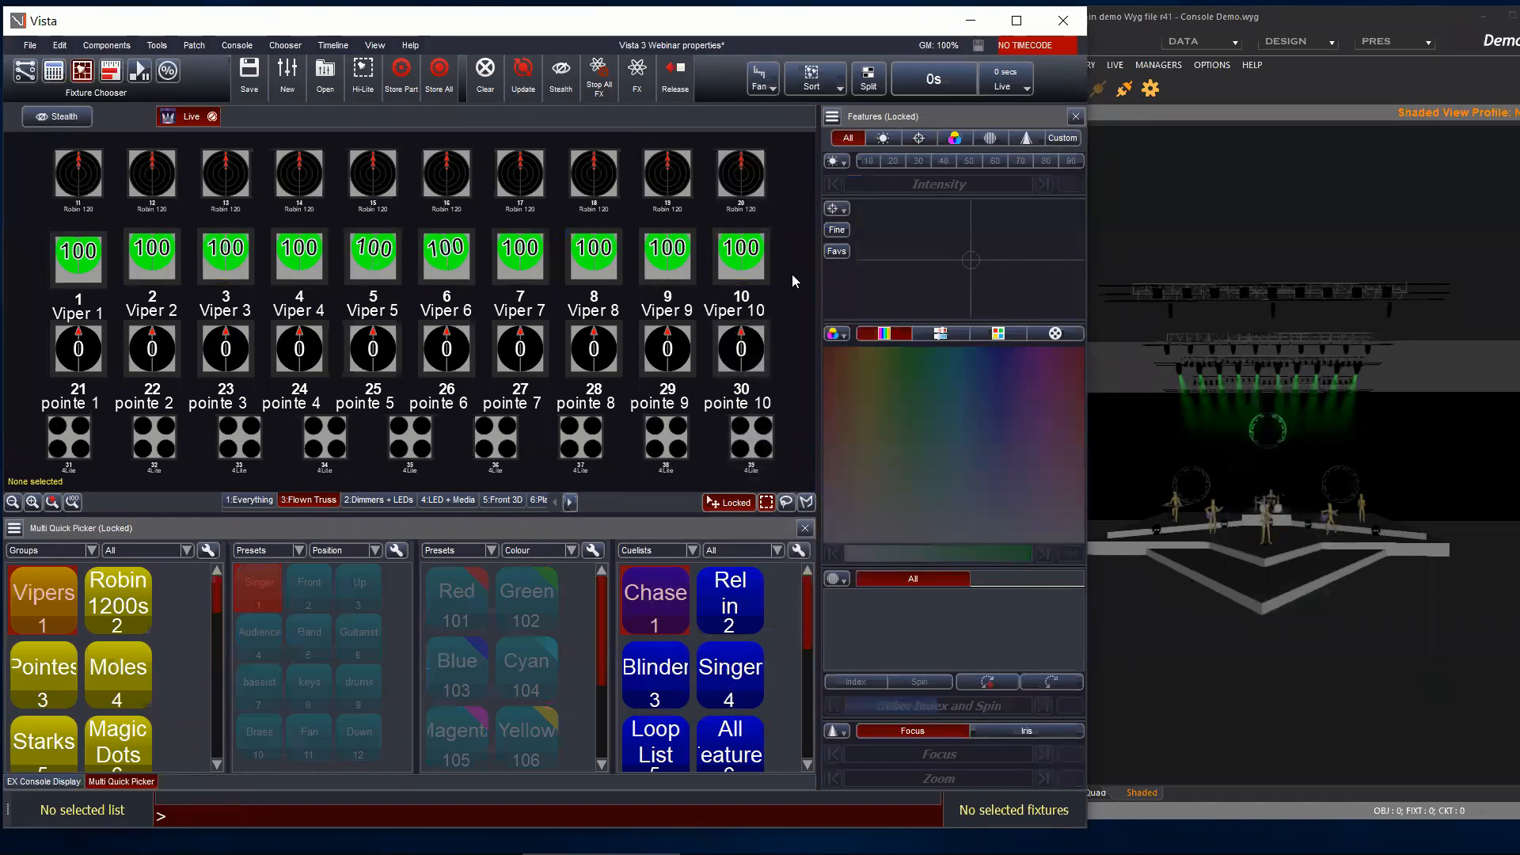
{"action": "left_click_drag", "start_coordinate": [796, 283], "coordinate": [33, 242]}
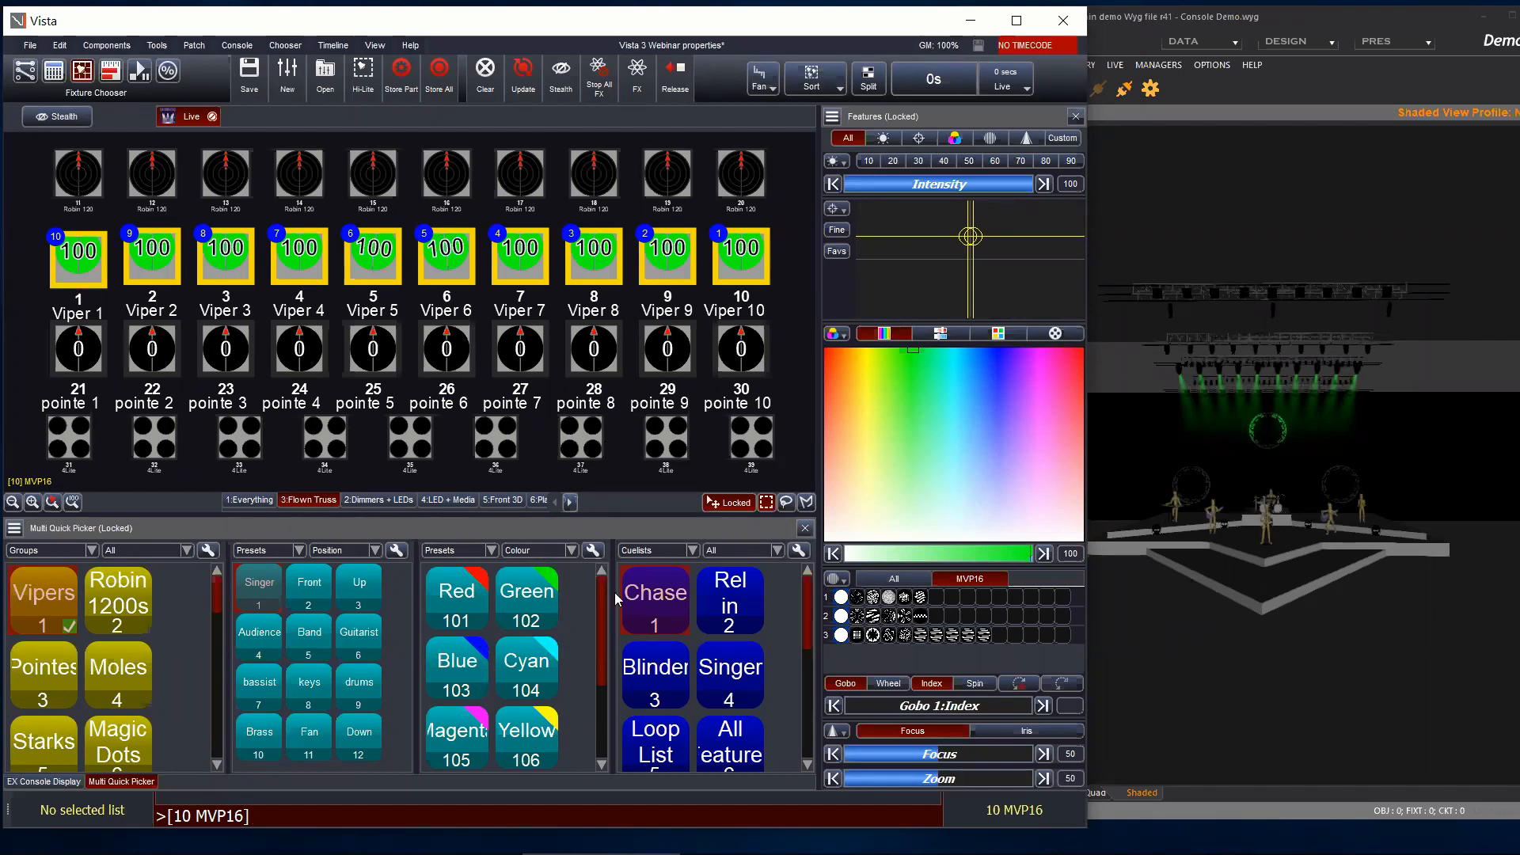
Step: Switch the cuelists section of the multi quick picker to presets, showing all of them through to the end of the list
{"action": "left_click", "coordinate": [692, 551]}
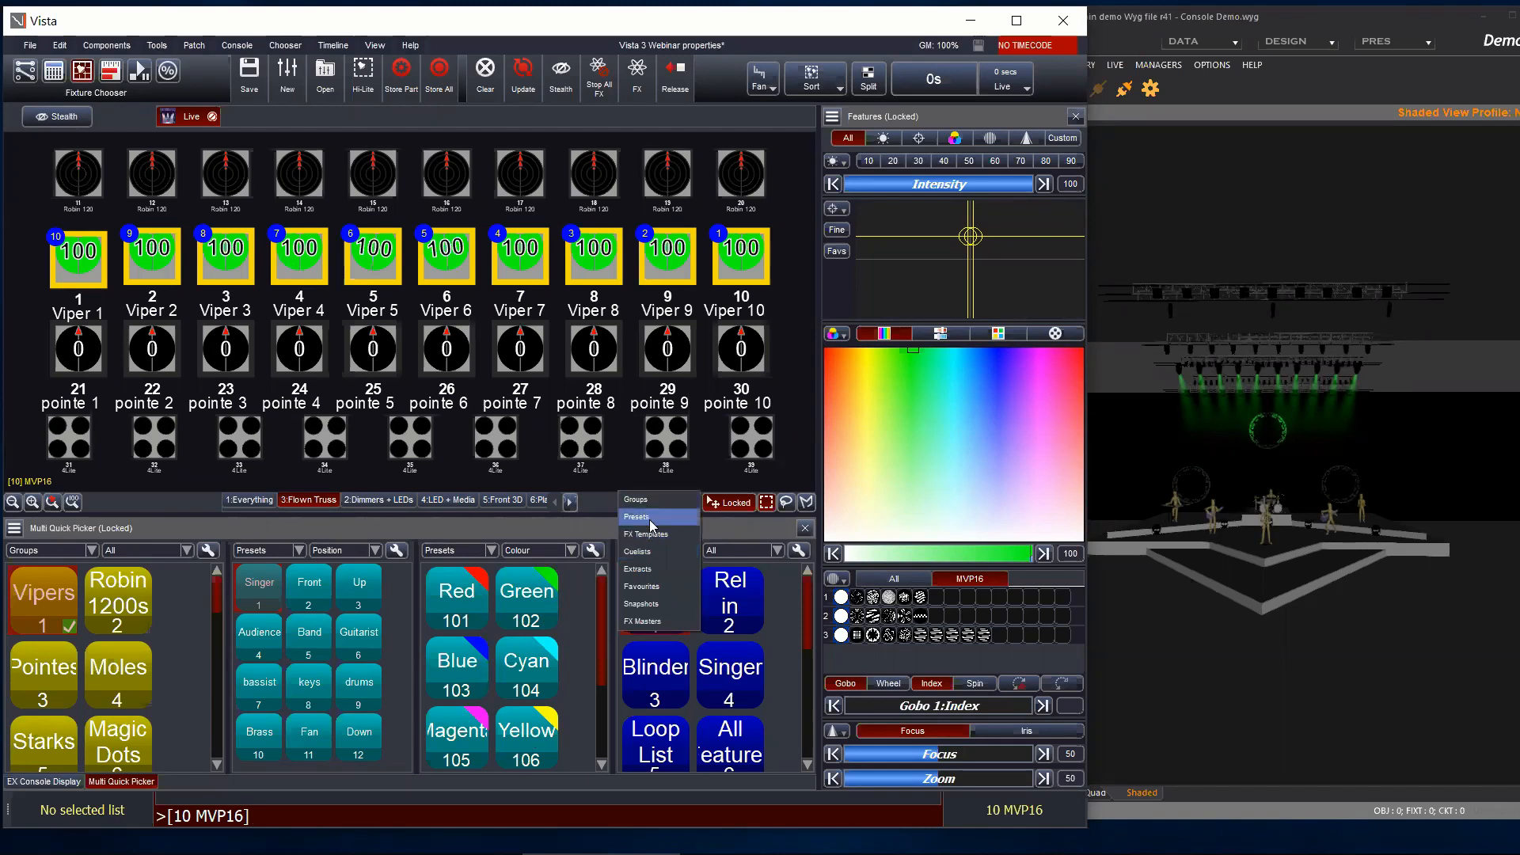
{"action": "left_click", "coordinate": [650, 506]}
{"action": "left_click", "coordinate": [757, 552]}
{"action": "left_click", "coordinate": [754, 575]}
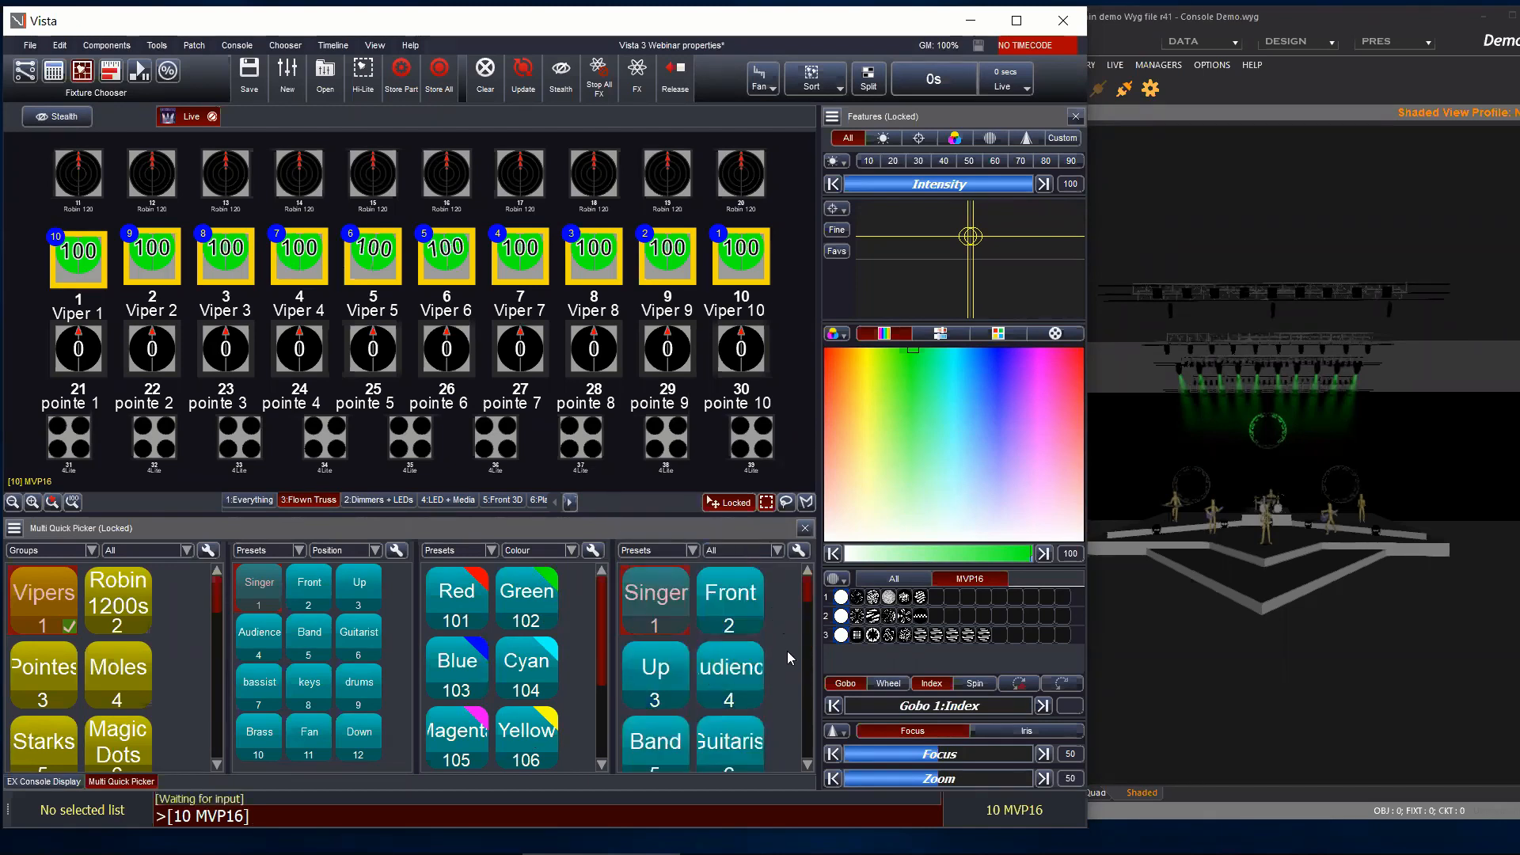
{"action": "scroll", "coordinate": [788, 657], "scroll_direction": "down", "scroll_amount": 10}
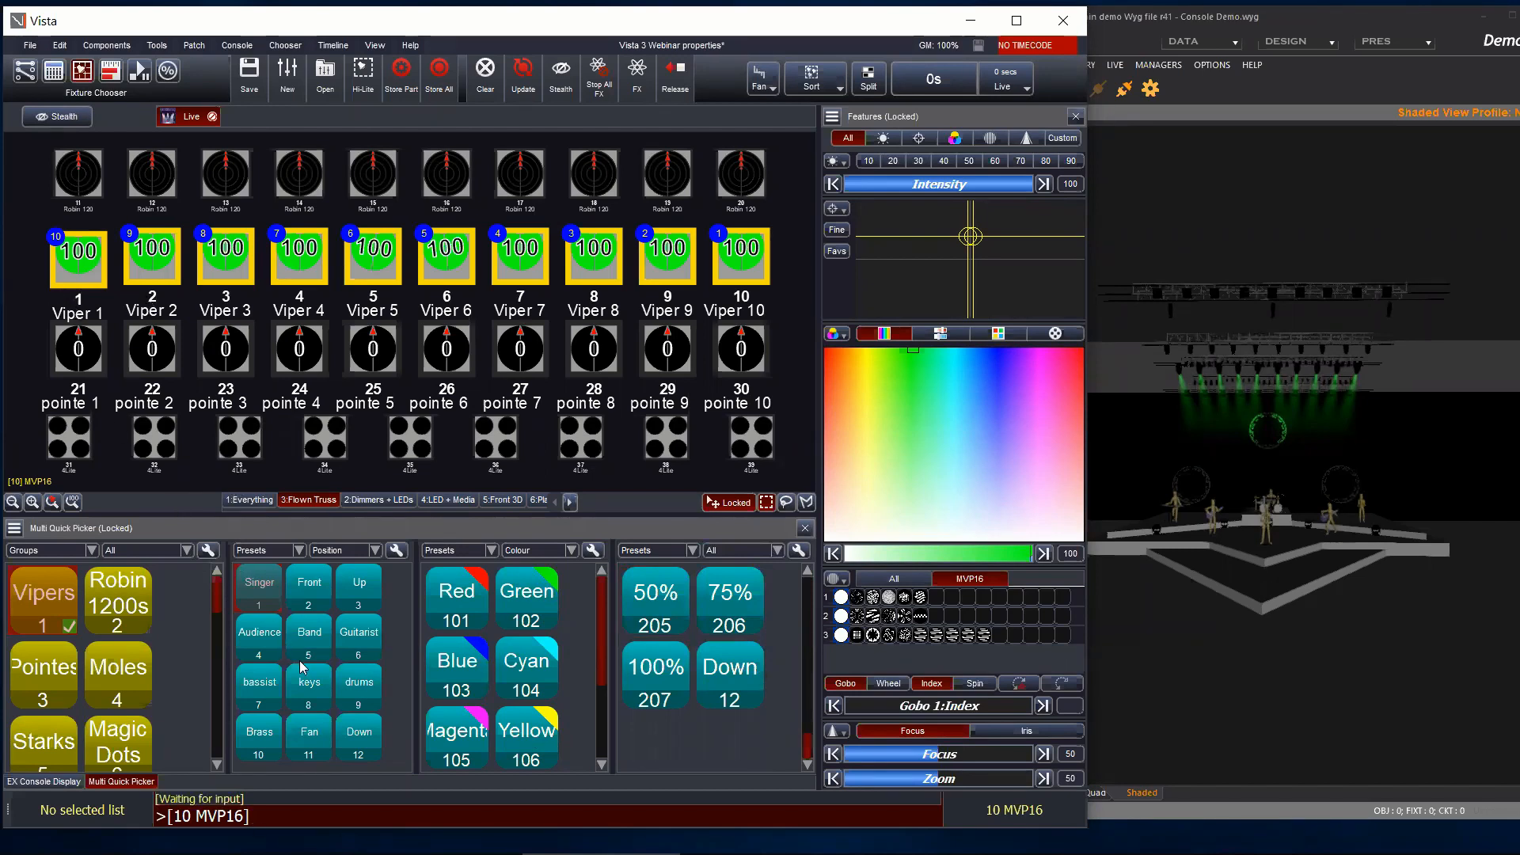
Step: Apply the Up position and Blue colour to the Vipers and store both features as a new preset with the default name
{"action": "left_click", "coordinate": [360, 587]}
{"action": "left_click", "coordinate": [456, 665]}
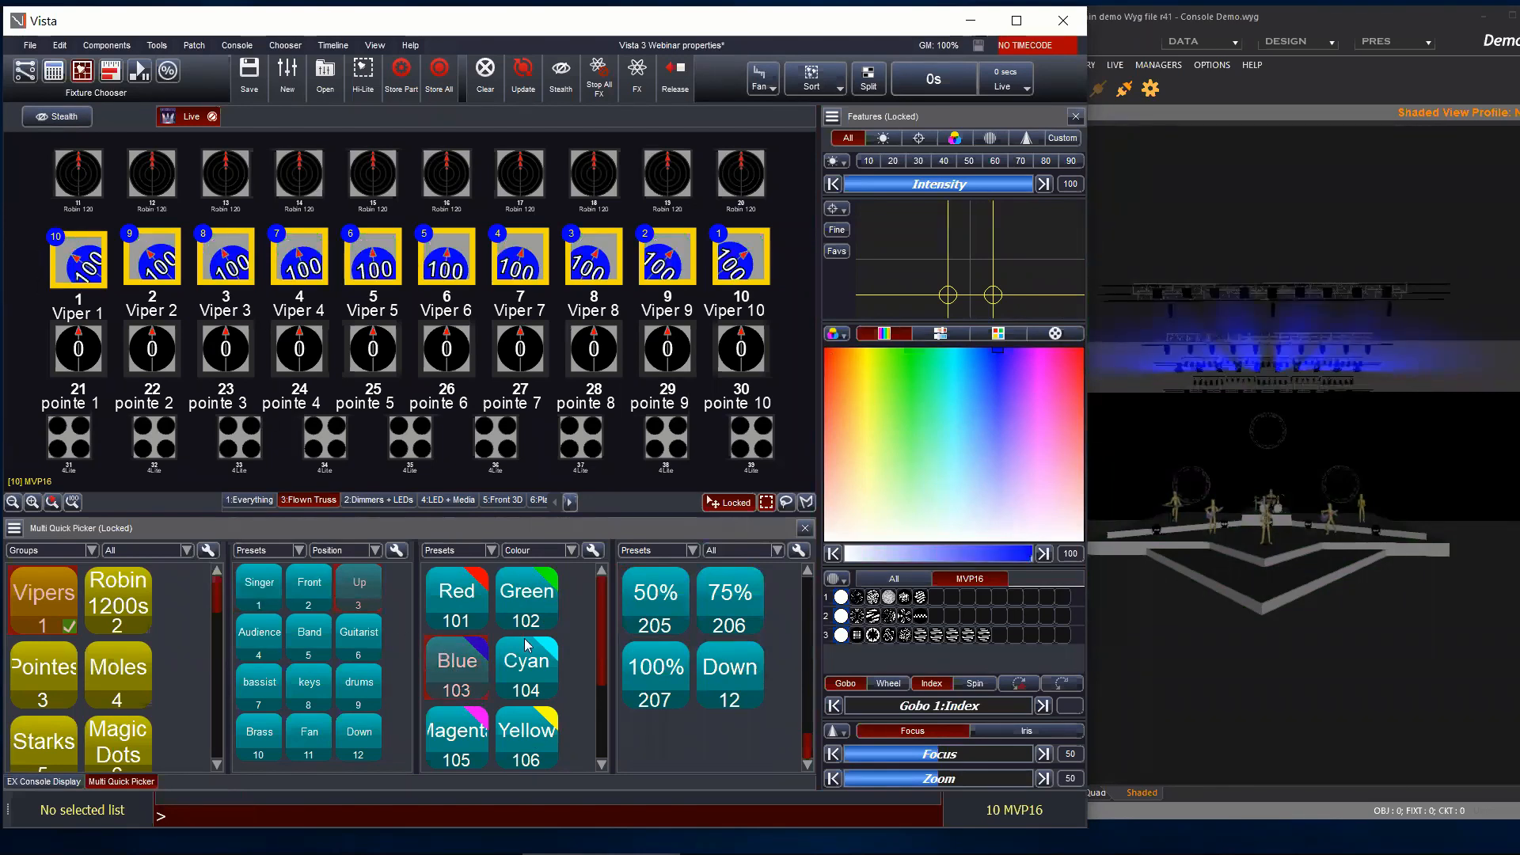
{"action": "right_click", "coordinate": [681, 746]}
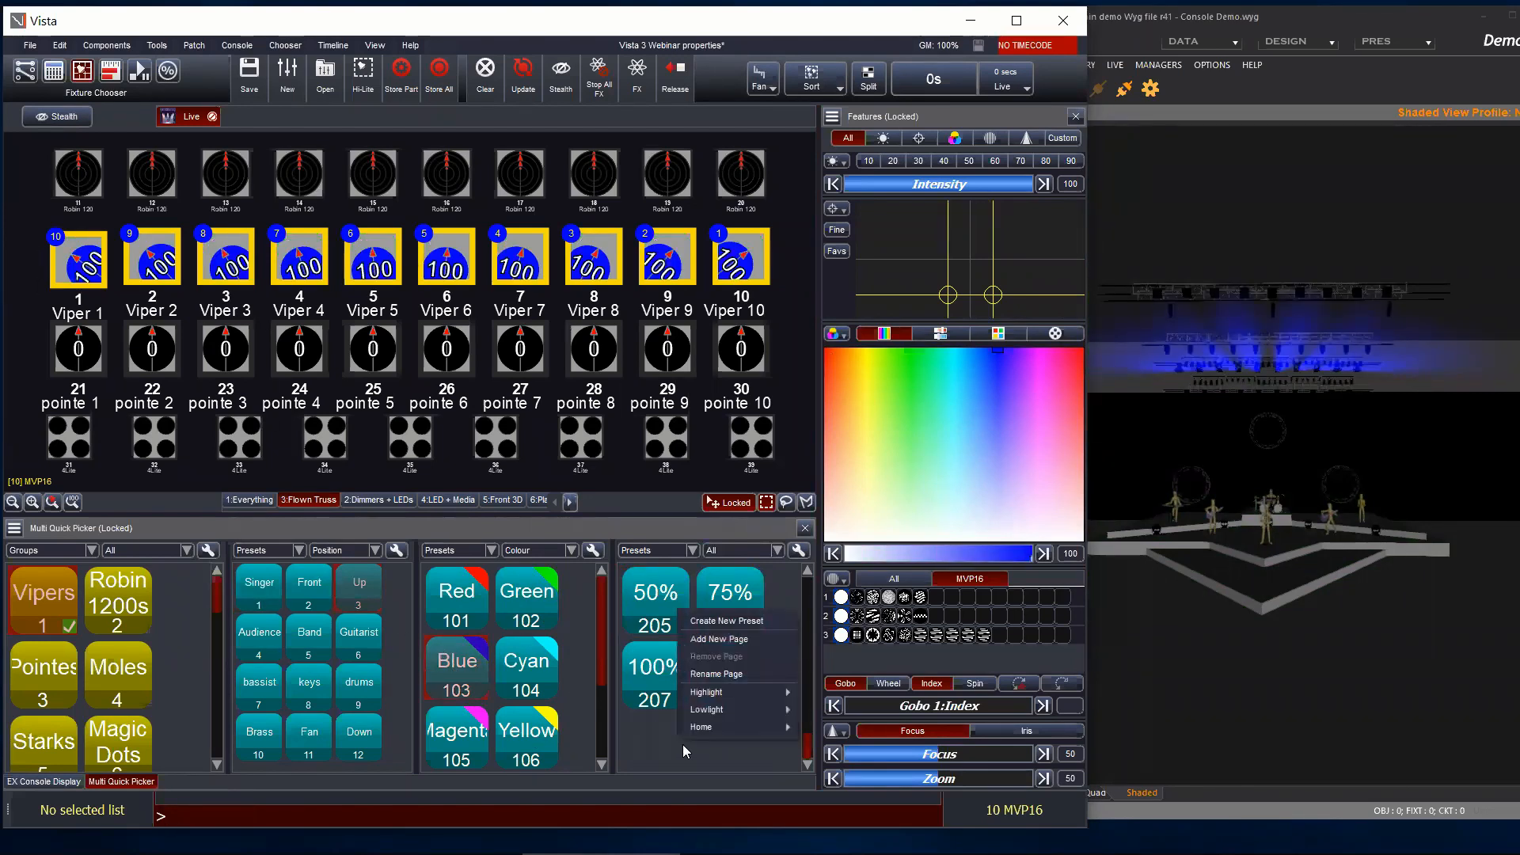
{"action": "left_click", "coordinate": [702, 623]}
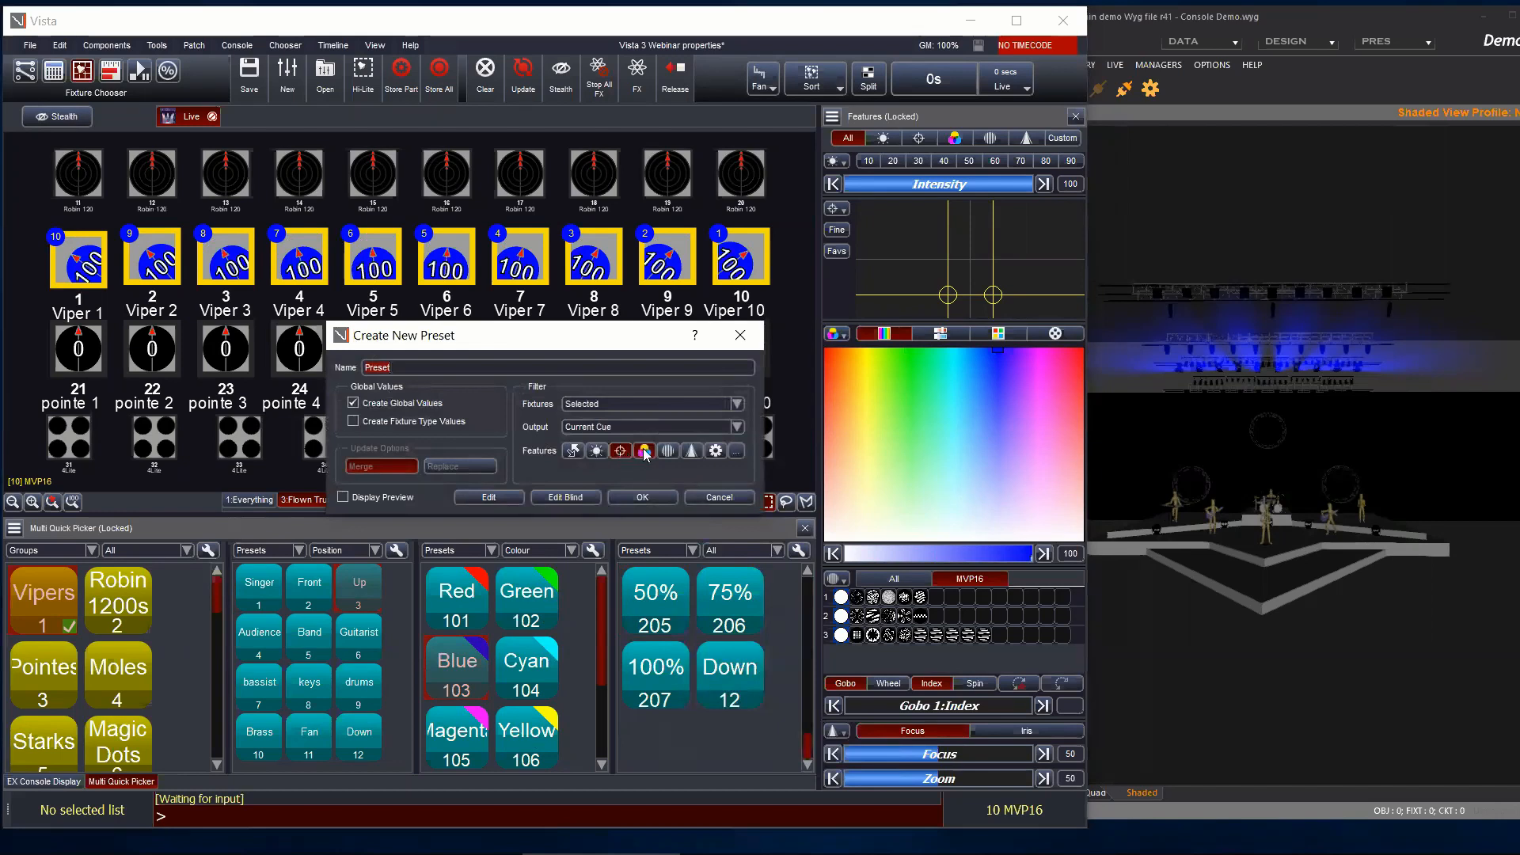
{"action": "left_click", "coordinate": [631, 498]}
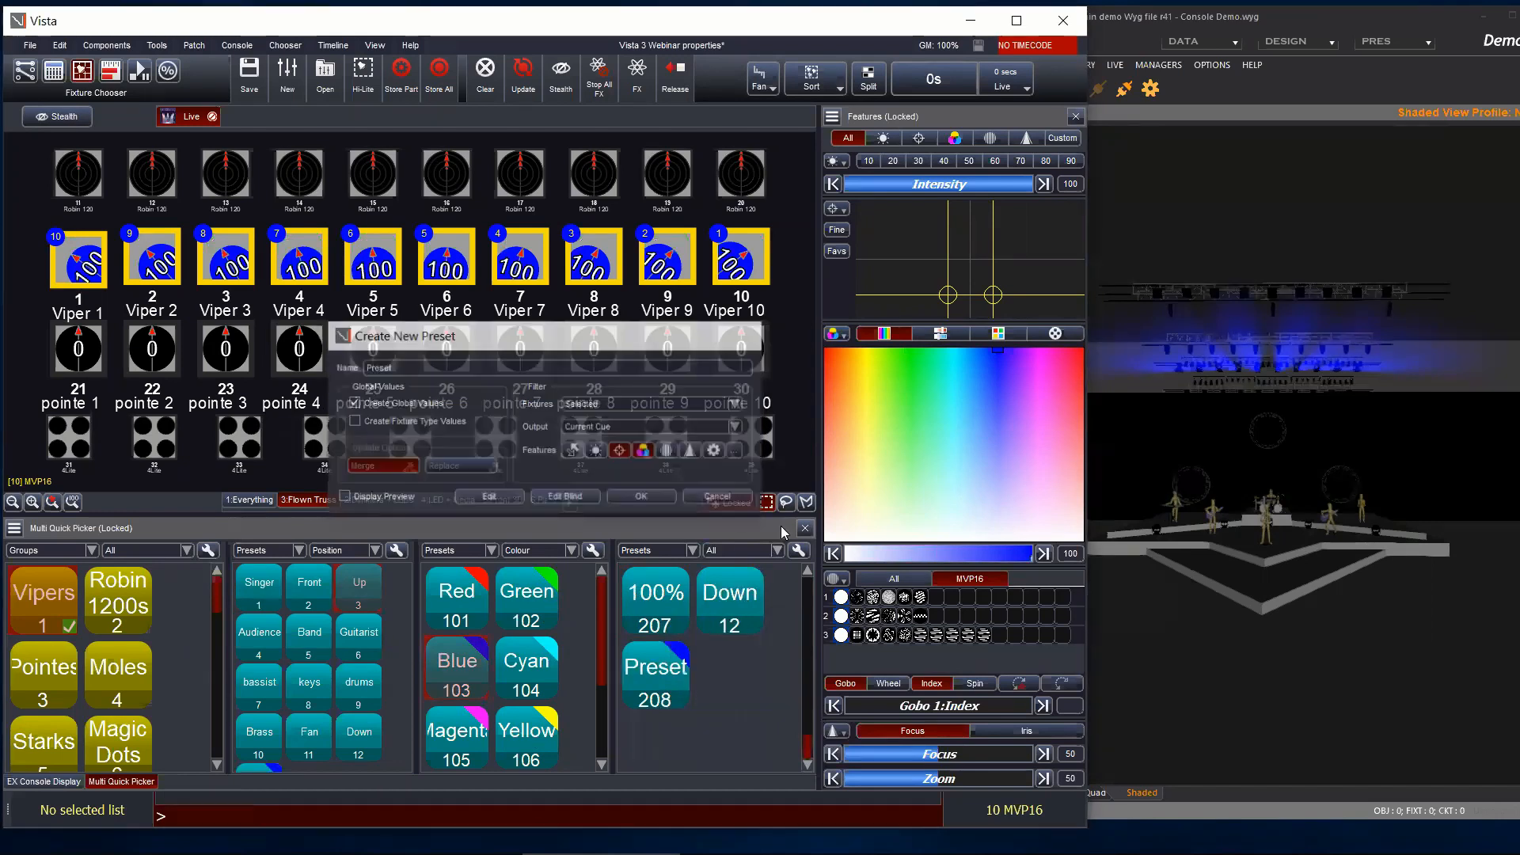
Step: Reselect the Vipers in order from 1 to 10 and clear their programmed values
{"action": "left_click", "coordinate": [782, 371]}
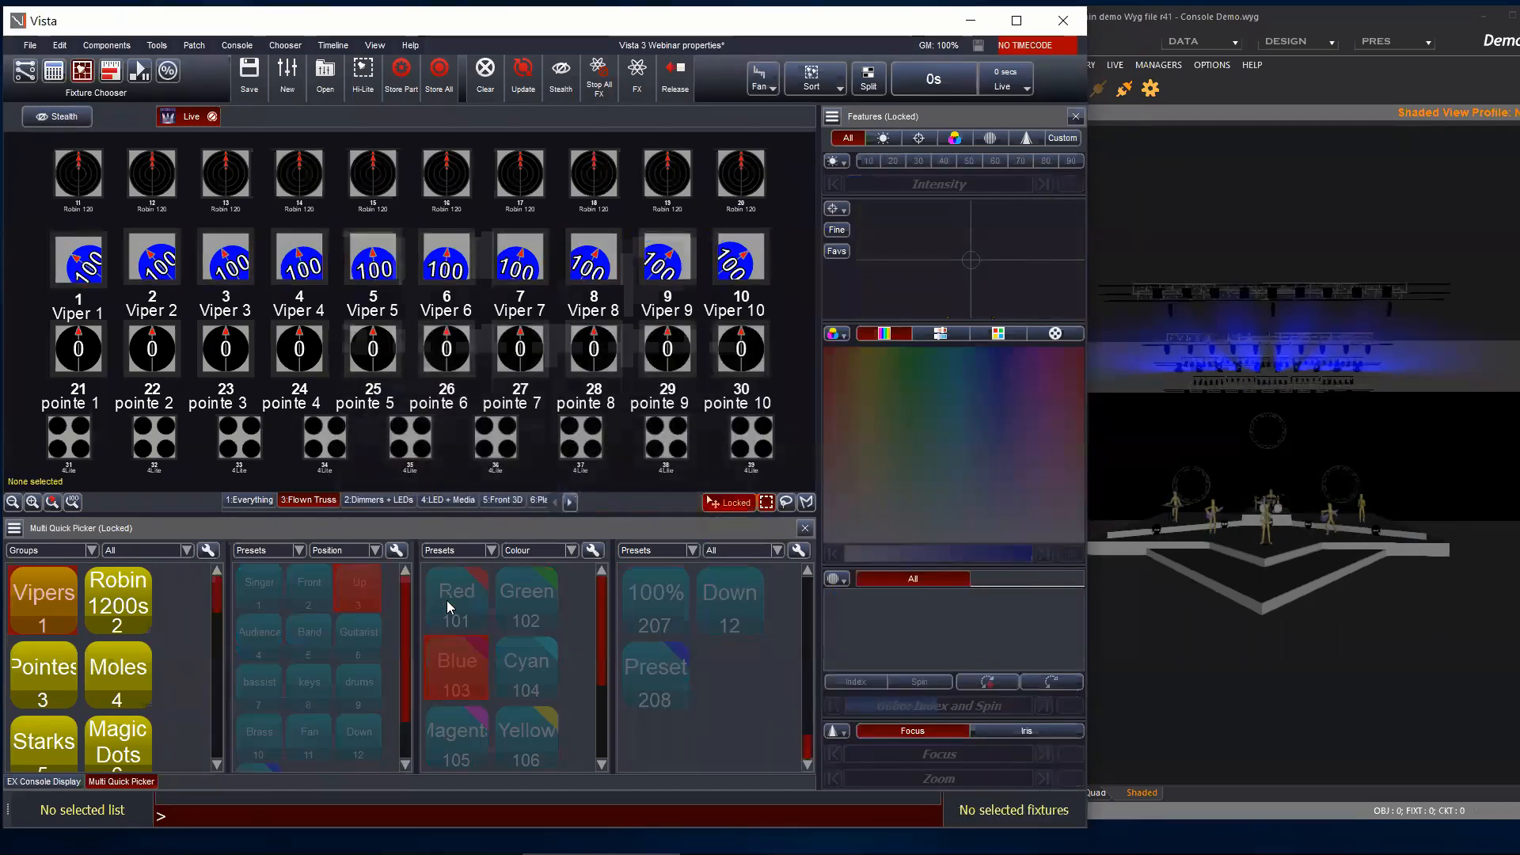
{"action": "left_click_drag", "start_coordinate": [38, 251], "coordinate": [764, 305]}
{"action": "scroll", "coordinate": [386, 679], "scroll_direction": "down", "scroll_amount": 1}
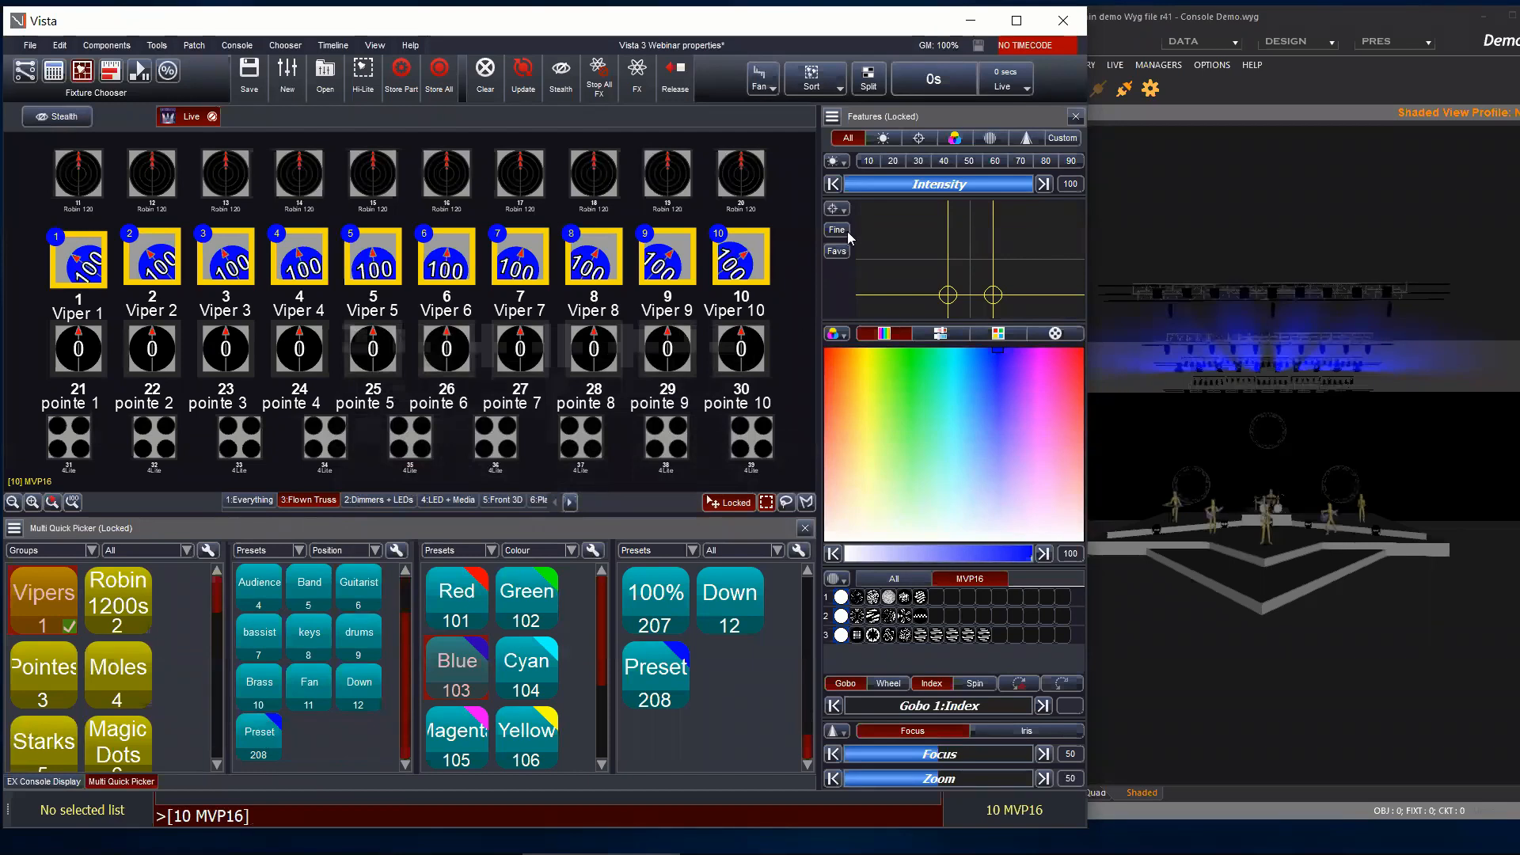
{"action": "left_click", "coordinate": [483, 71]}
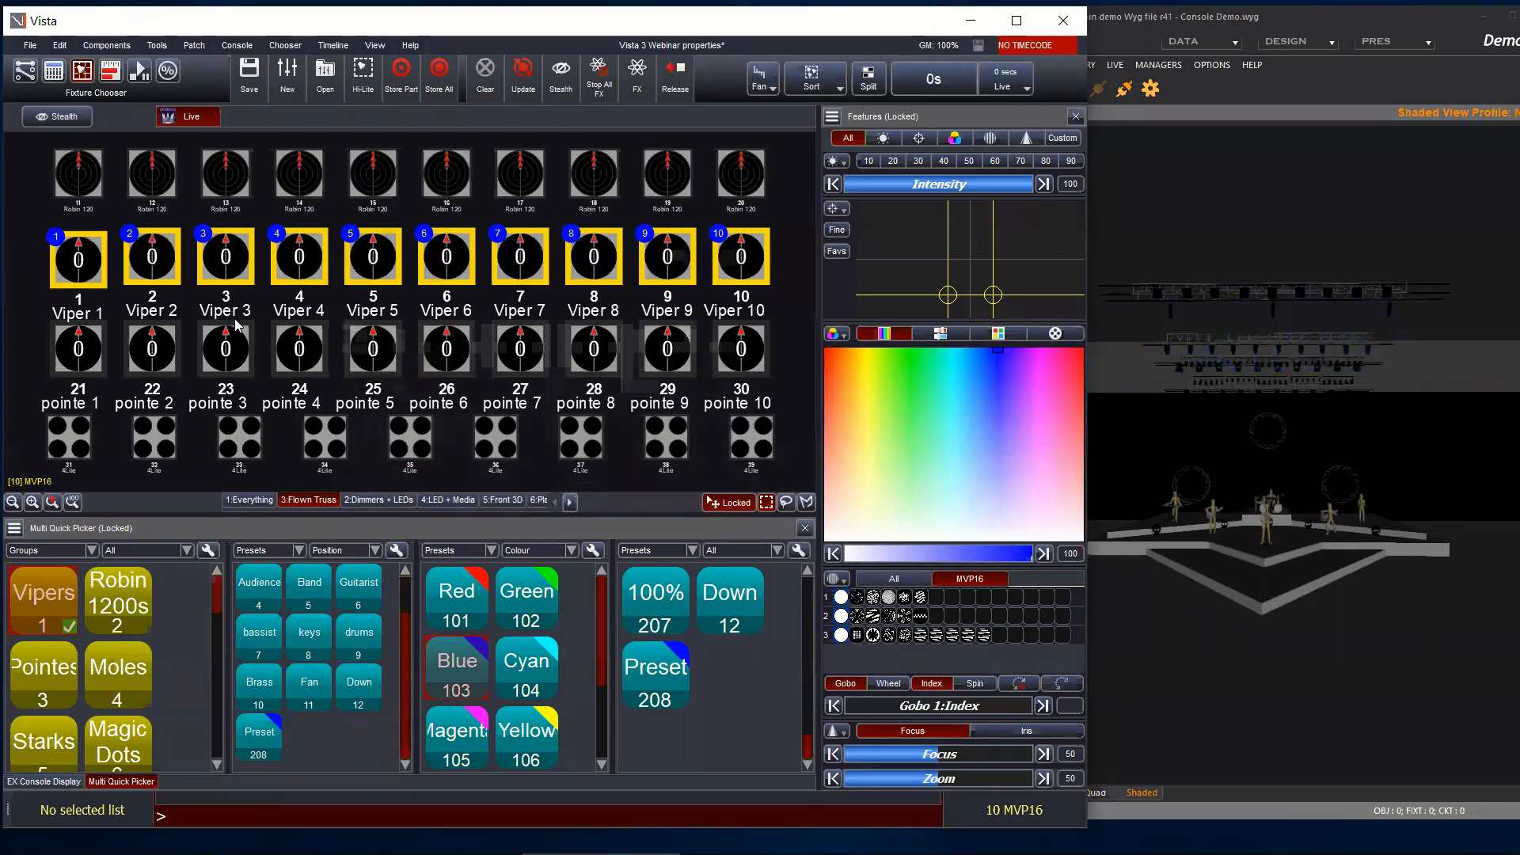
Step: Set the ten Vipers to intensity 100 and apply preset 208 from the position picker, then from the colour picker
{"action": "left_click_drag", "start_coordinate": [27, 244], "coordinate": [760, 285]}
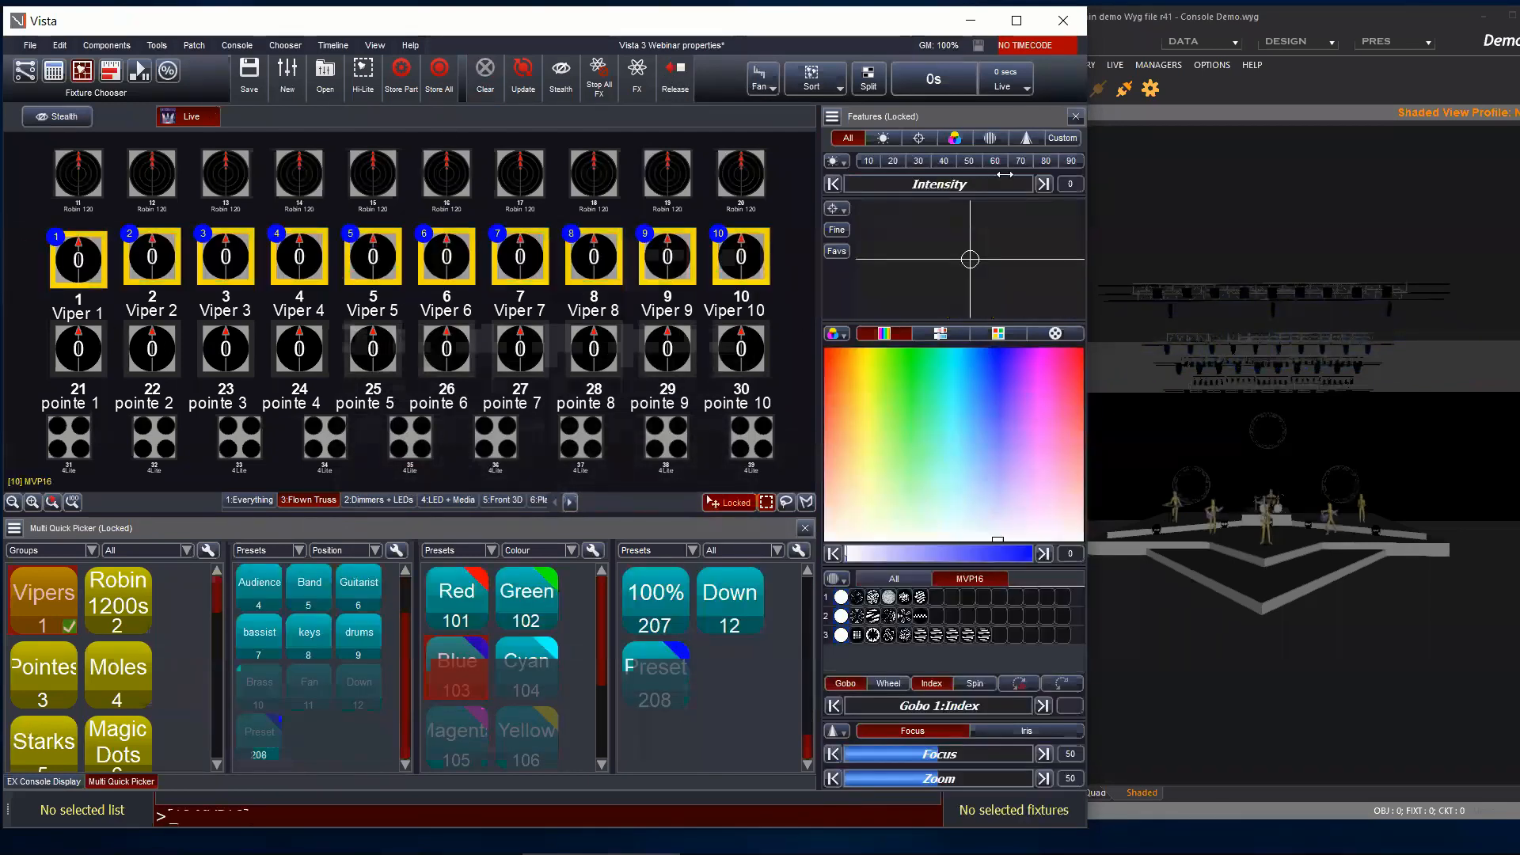
{"action": "left_click", "coordinate": [1045, 185]}
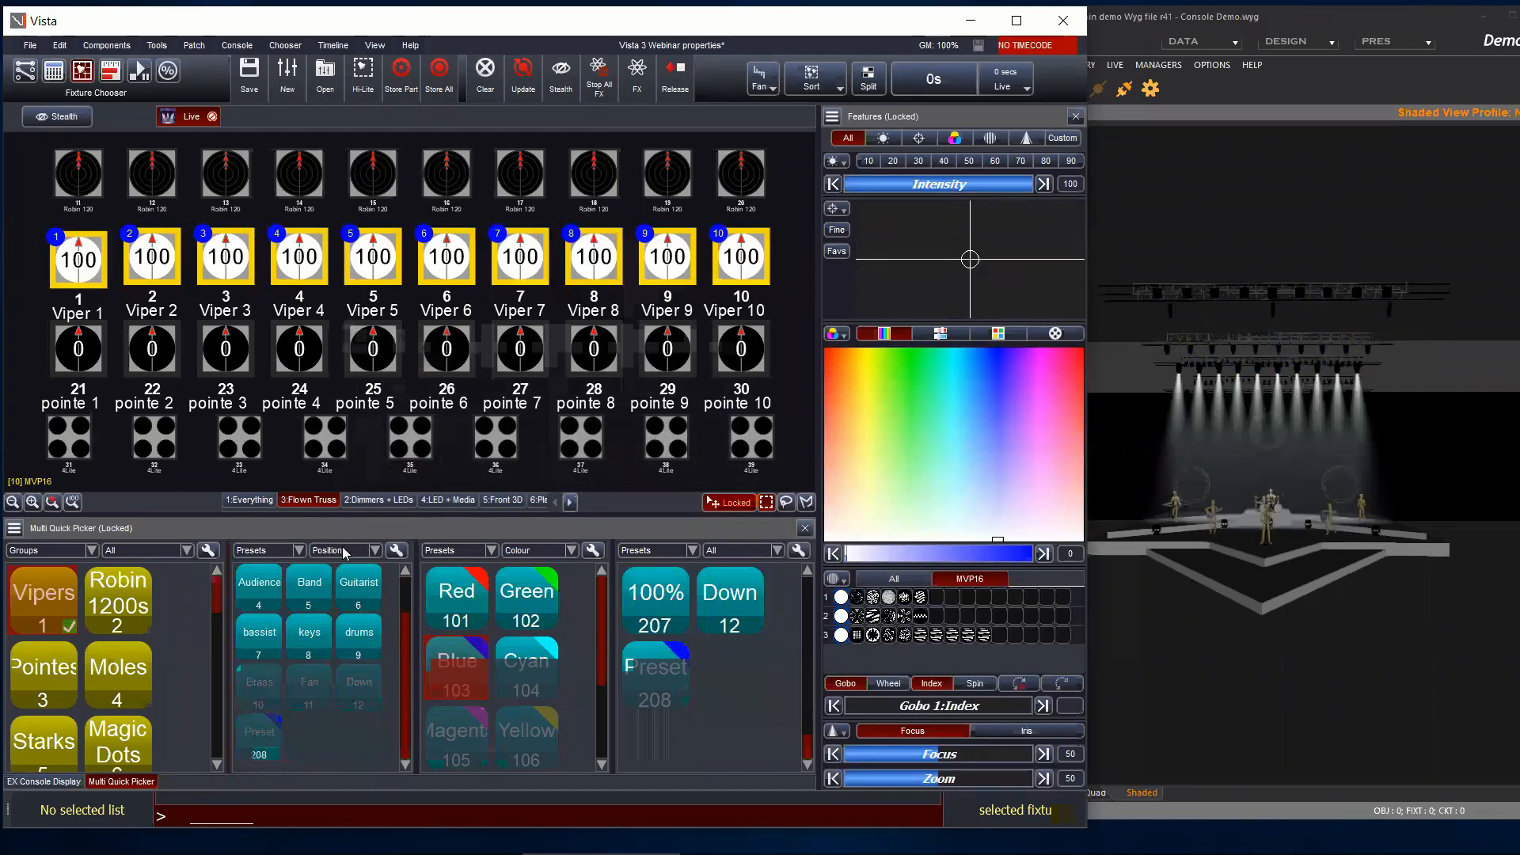
{"action": "left_click", "coordinate": [273, 742]}
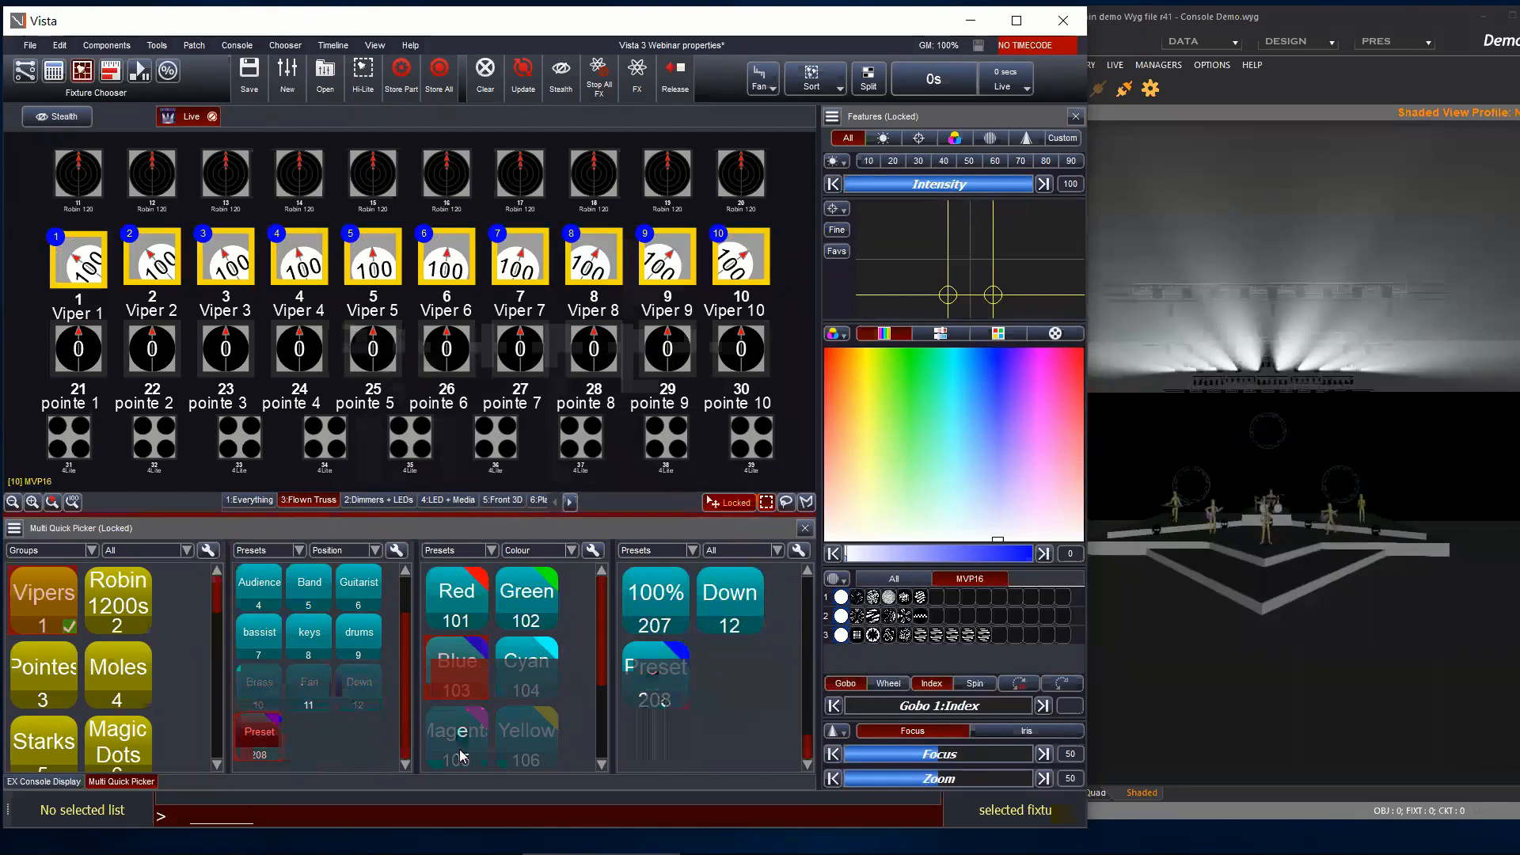
{"action": "scroll", "coordinate": [594, 722], "scroll_direction": "down", "scroll_amount": 2}
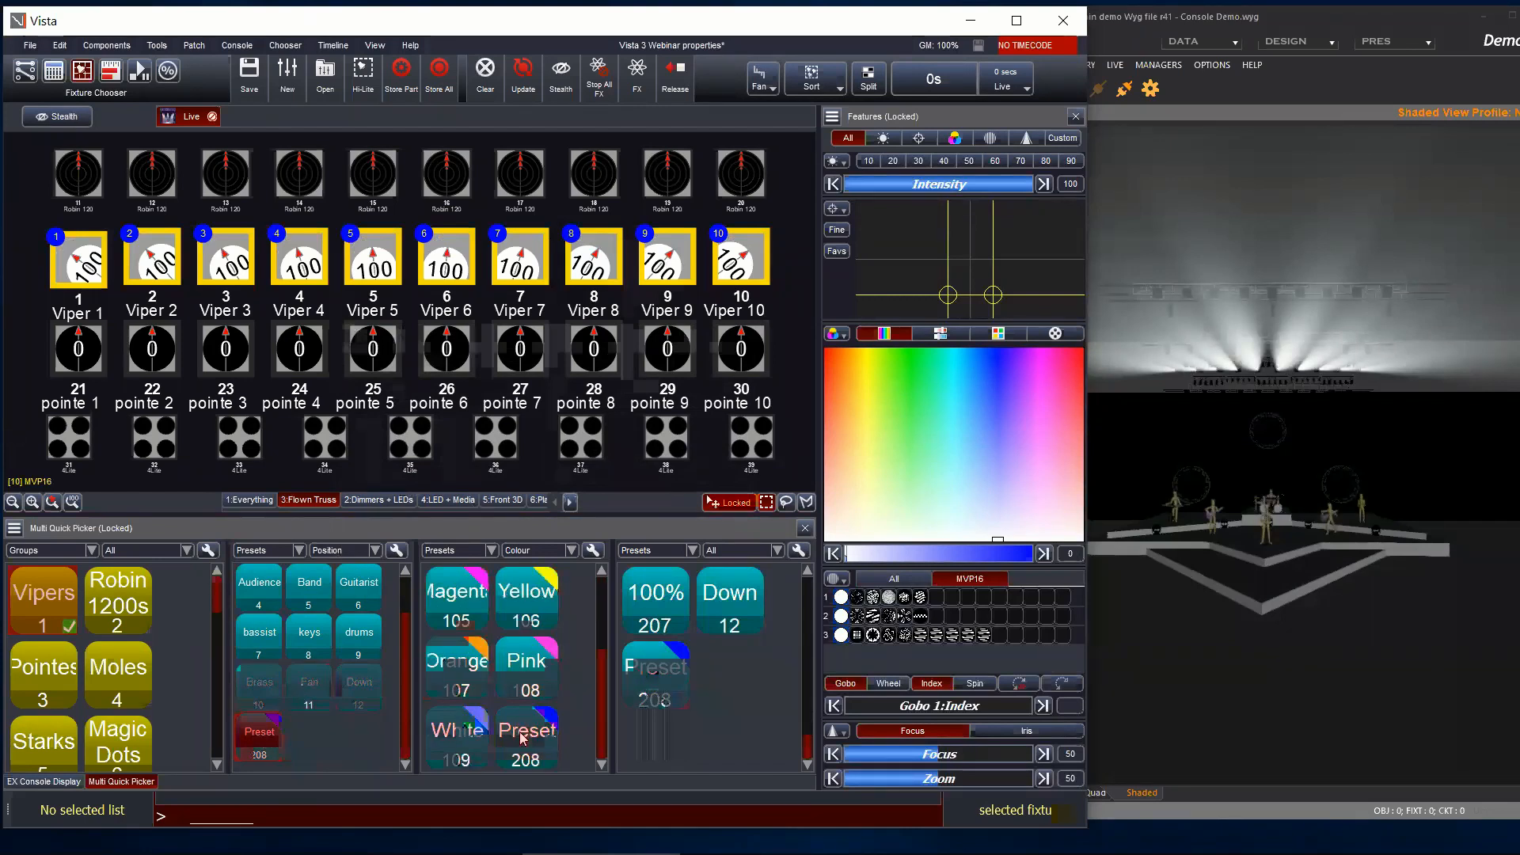
{"action": "left_click", "coordinate": [525, 740]}
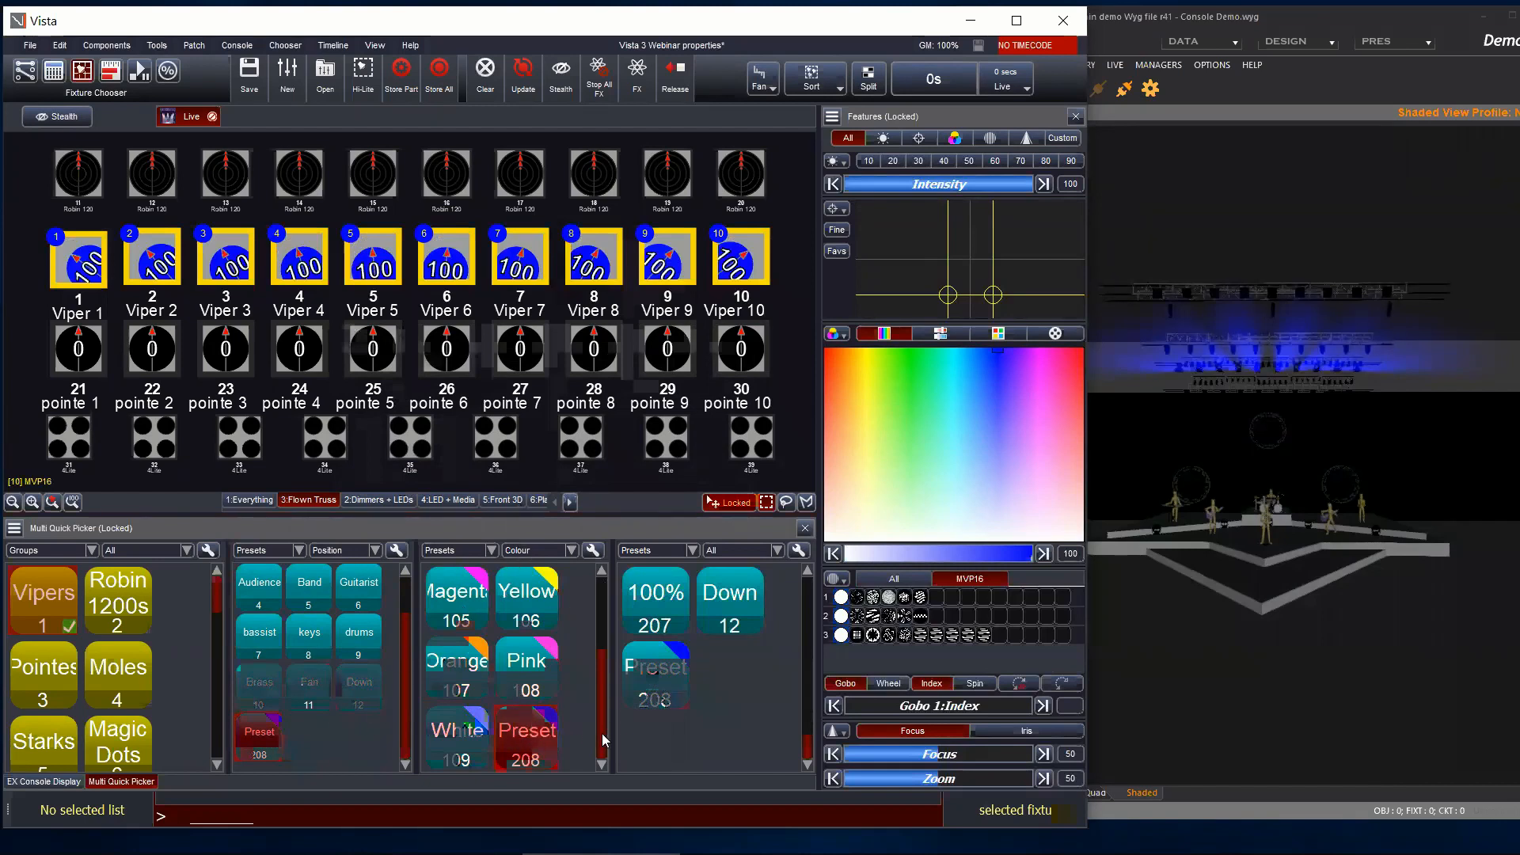
Step: Disable quick-picker page filtering in the General user preferences and apply the change
{"action": "left_click", "coordinate": [29, 46]}
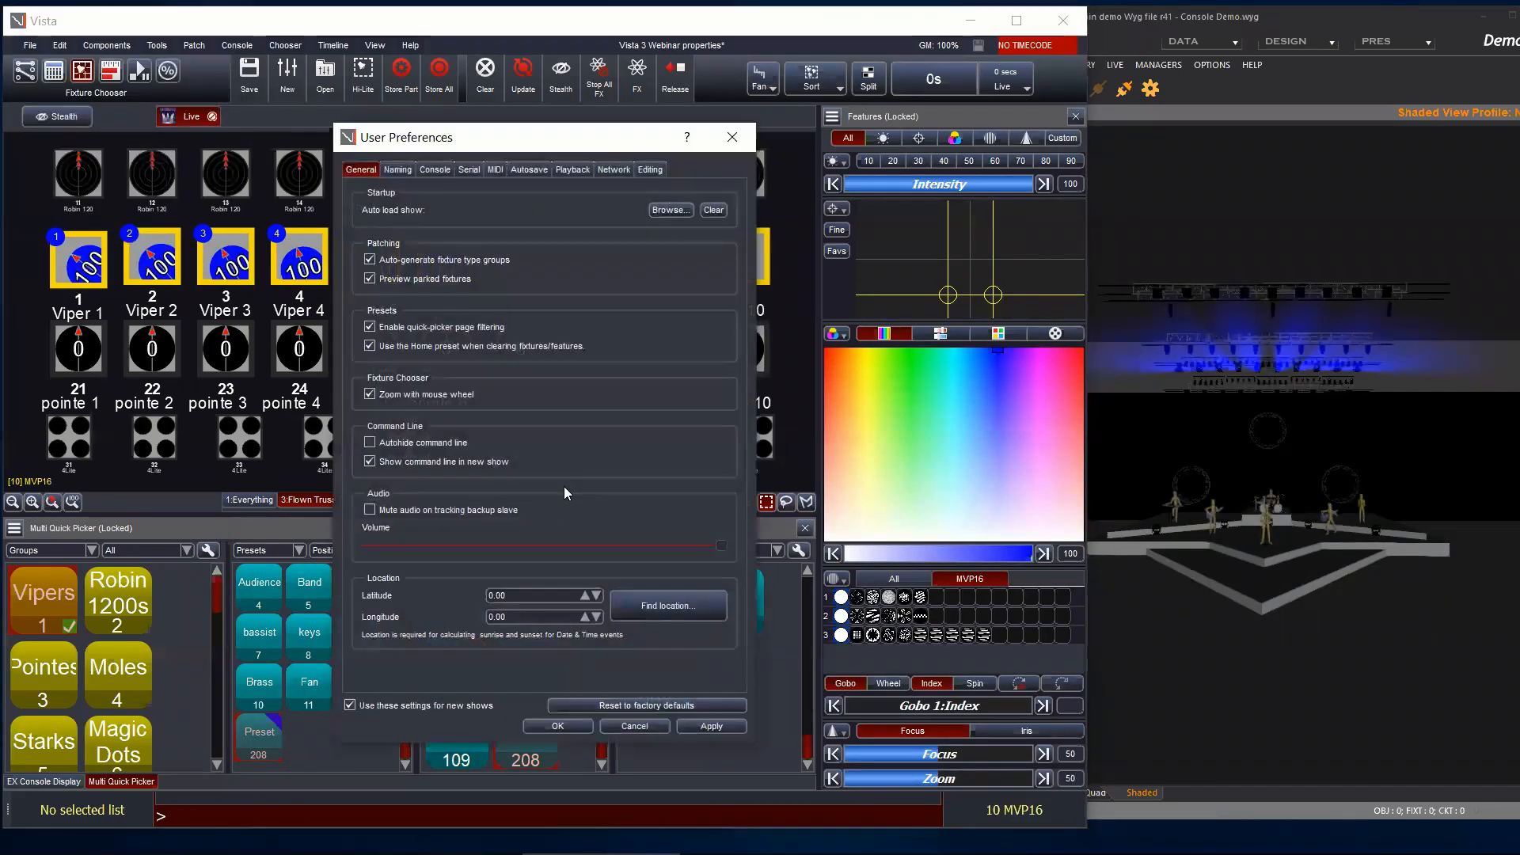
{"action": "left_click", "coordinate": [372, 328]}
{"action": "left_click", "coordinate": [558, 727]}
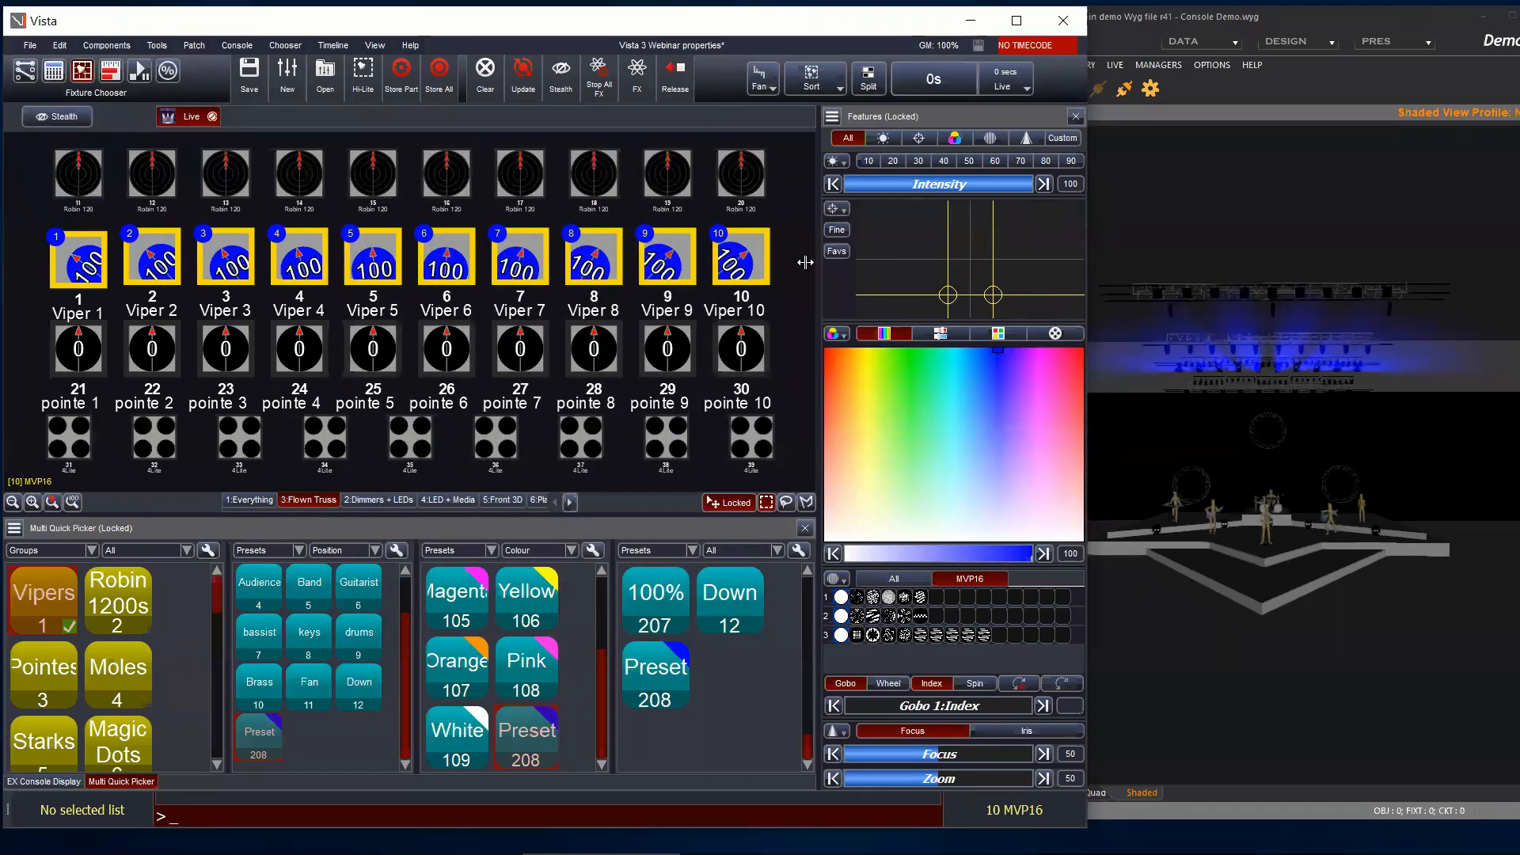
Step: Clear the Vipers, reselect all ten at intensity 100, and apply preset 208 from the position picker
{"action": "left_click", "coordinate": [485, 71]}
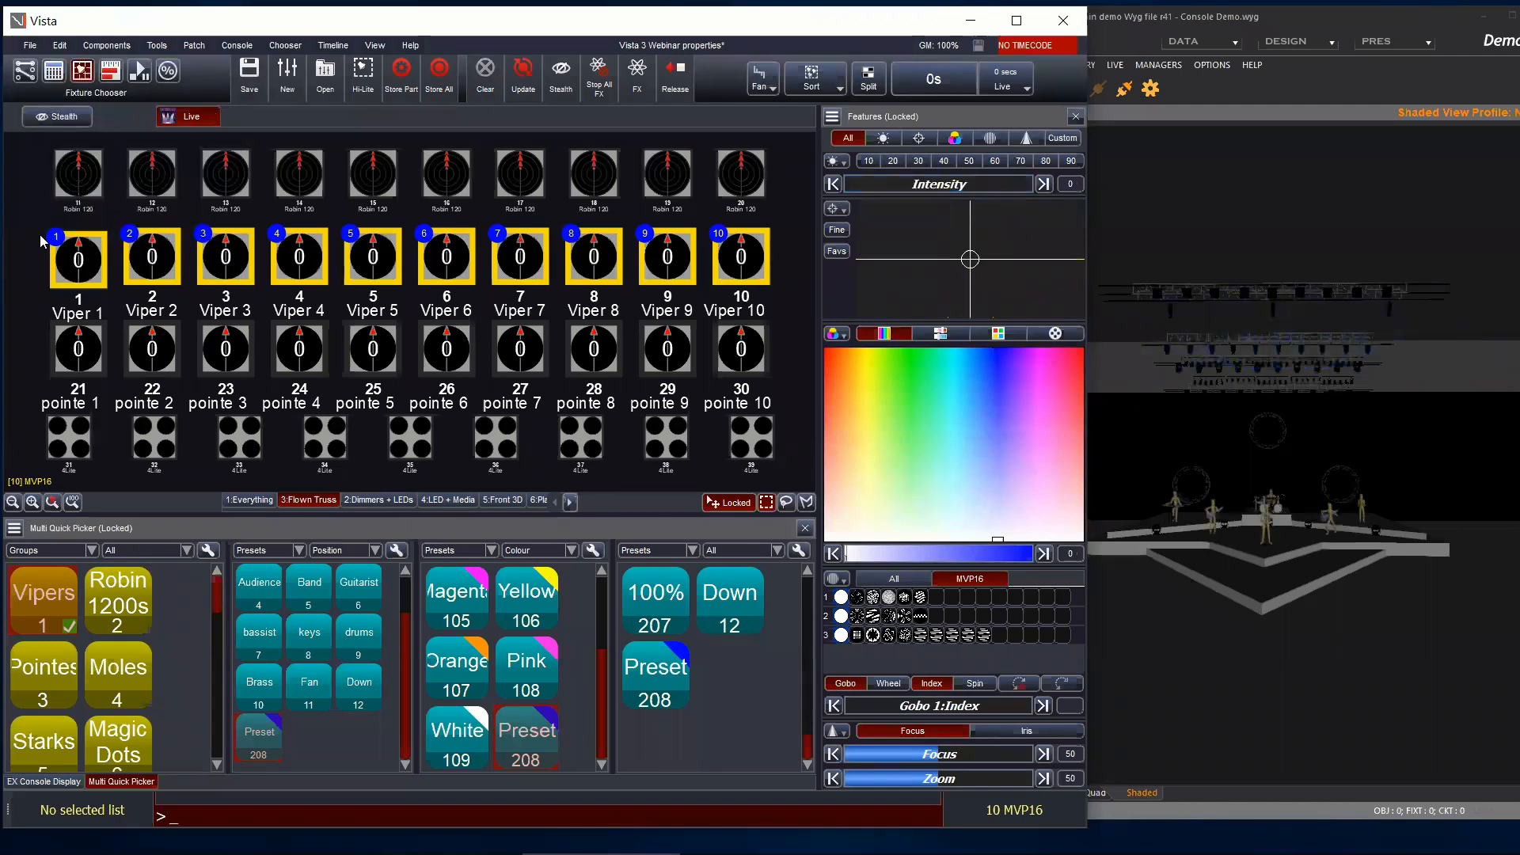
{"action": "left_click_drag", "start_coordinate": [39, 239], "coordinate": [764, 267]}
{"action": "left_click", "coordinate": [257, 739]}
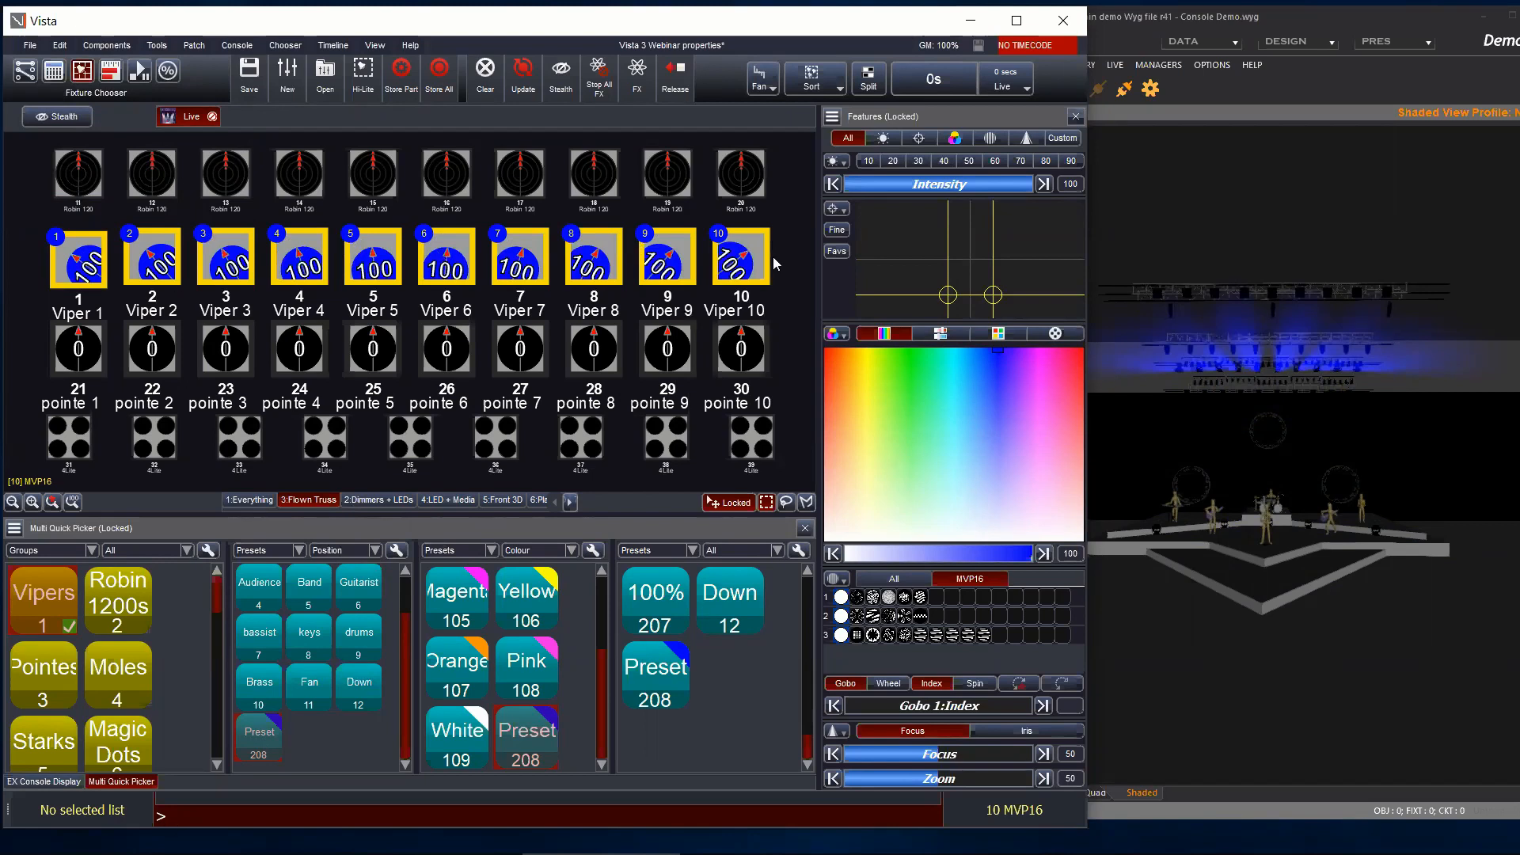
{"action": "left_click", "coordinate": [31, 46]}
{"action": "left_click", "coordinate": [78, 208]}
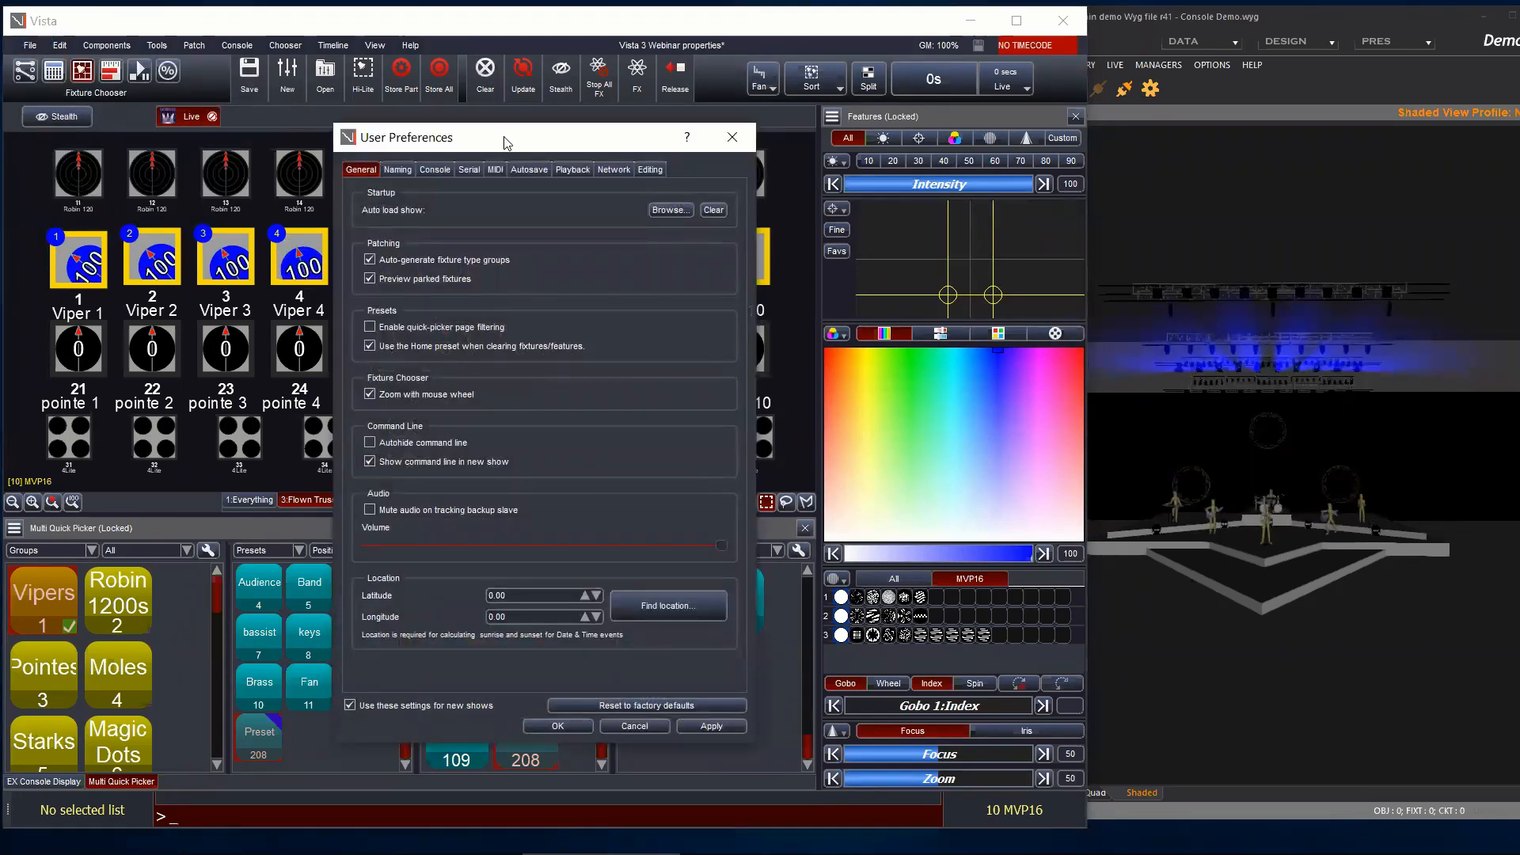
{"action": "left_click_drag", "start_coordinate": [507, 139], "coordinate": [726, 131]}
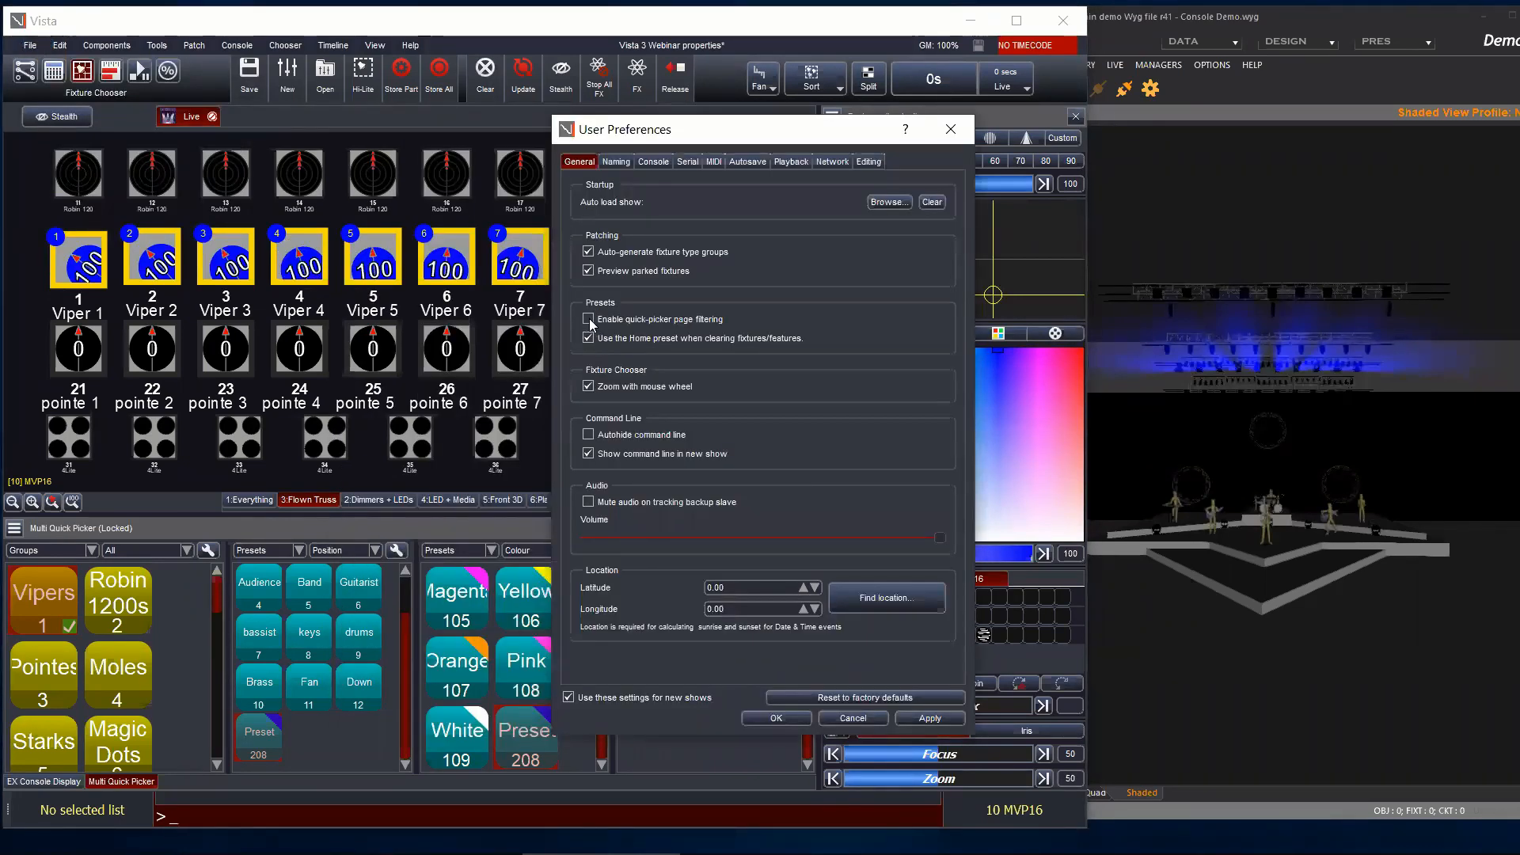
{"action": "left_click", "coordinate": [588, 320]}
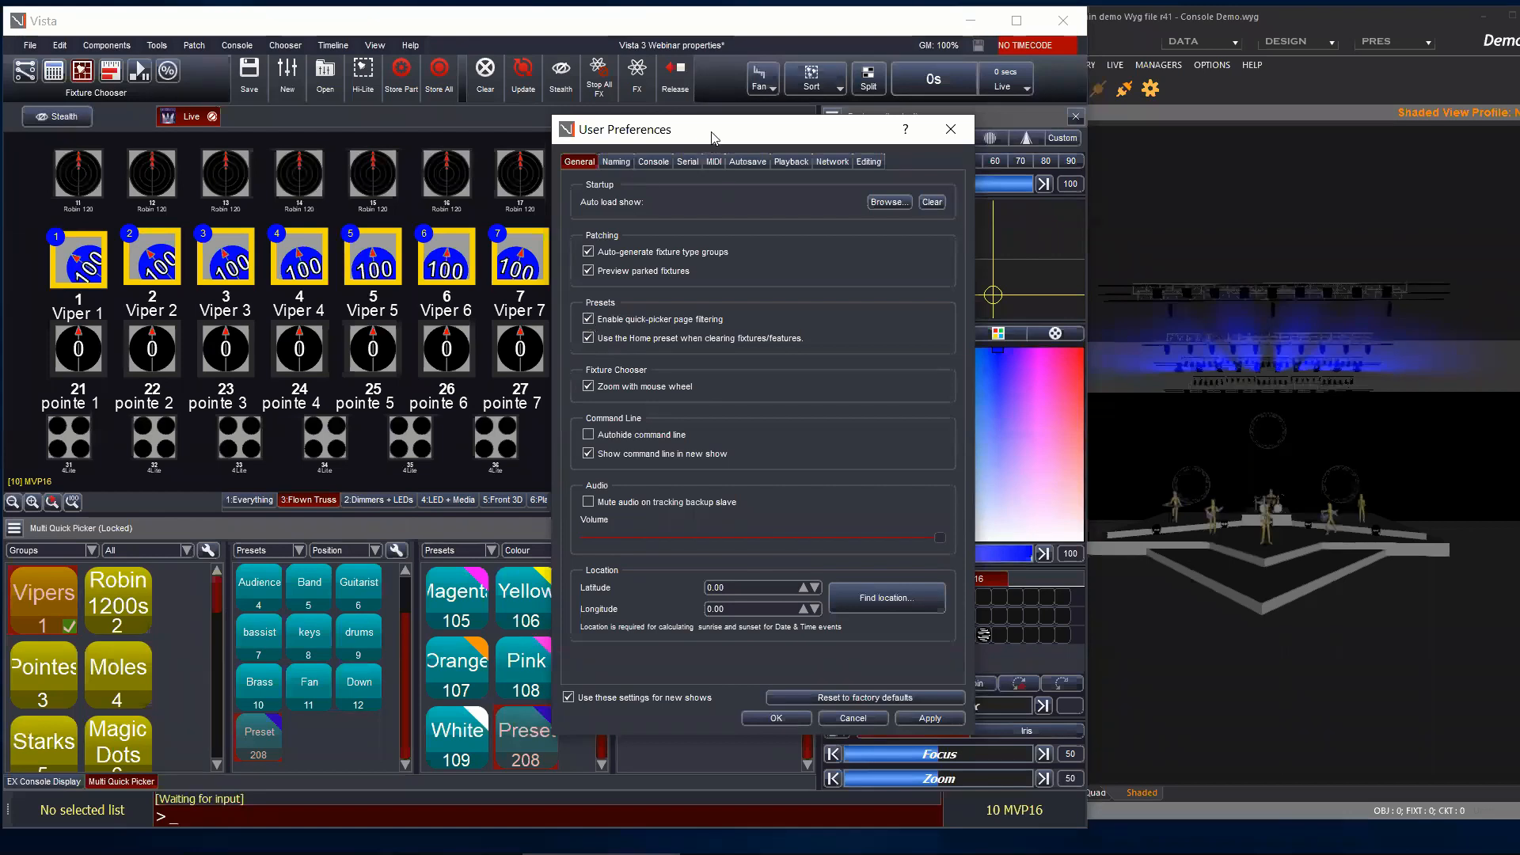
{"action": "left_click_drag", "start_coordinate": [712, 133], "coordinate": [786, 95]}
{"action": "left_click", "coordinate": [664, 302]}
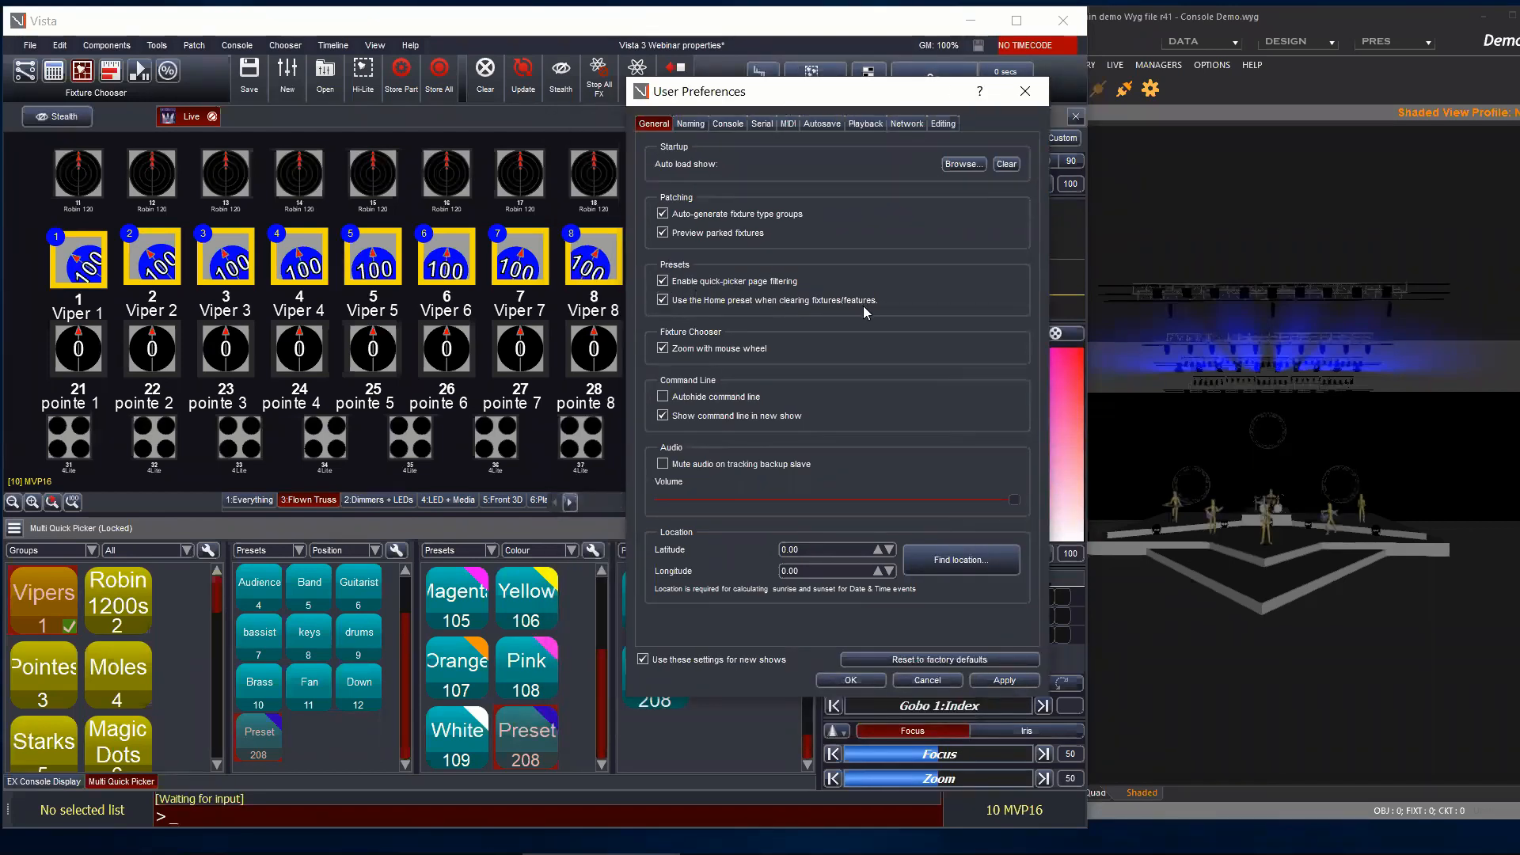
{"action": "left_click", "coordinate": [1026, 92]}
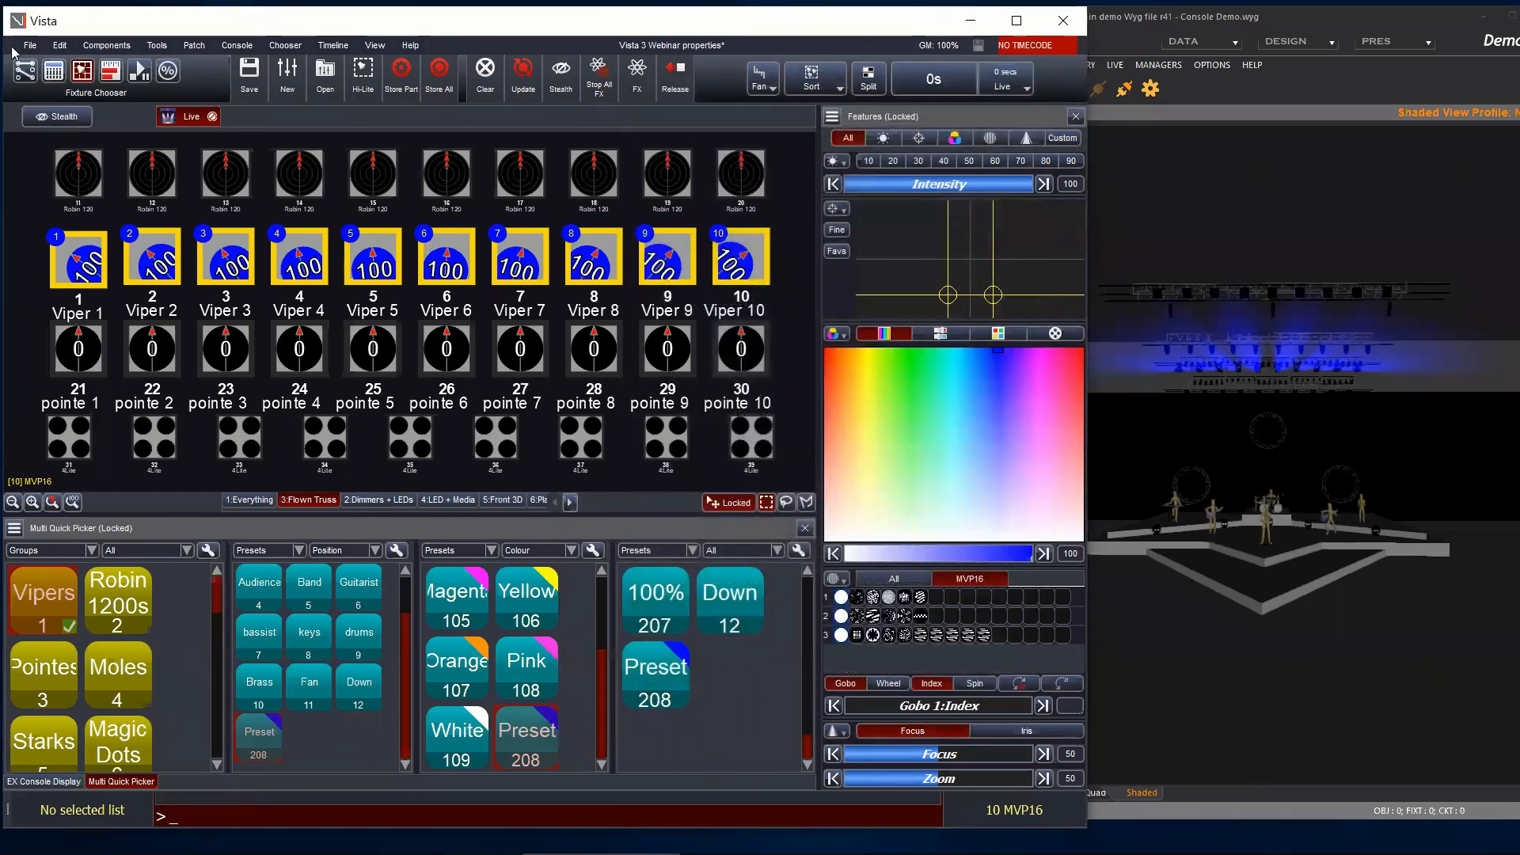
Step: Reselect Vipers 1 to 10, clear their programmed values and bring their intensity to 100
{"action": "left_click", "coordinate": [790, 264]}
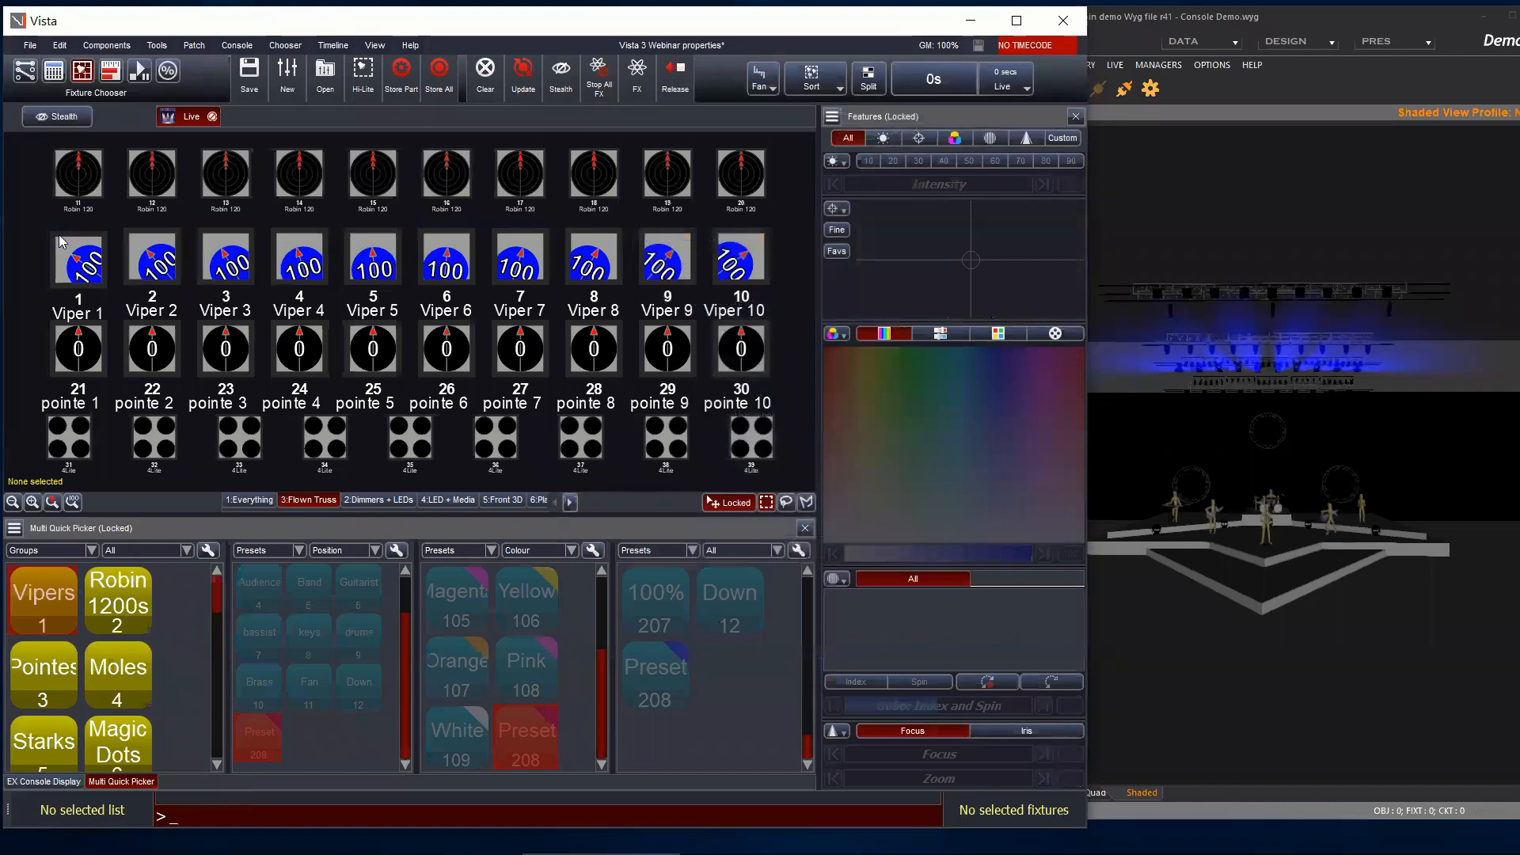
{"action": "left_click_drag", "start_coordinate": [62, 241], "coordinate": [784, 288]}
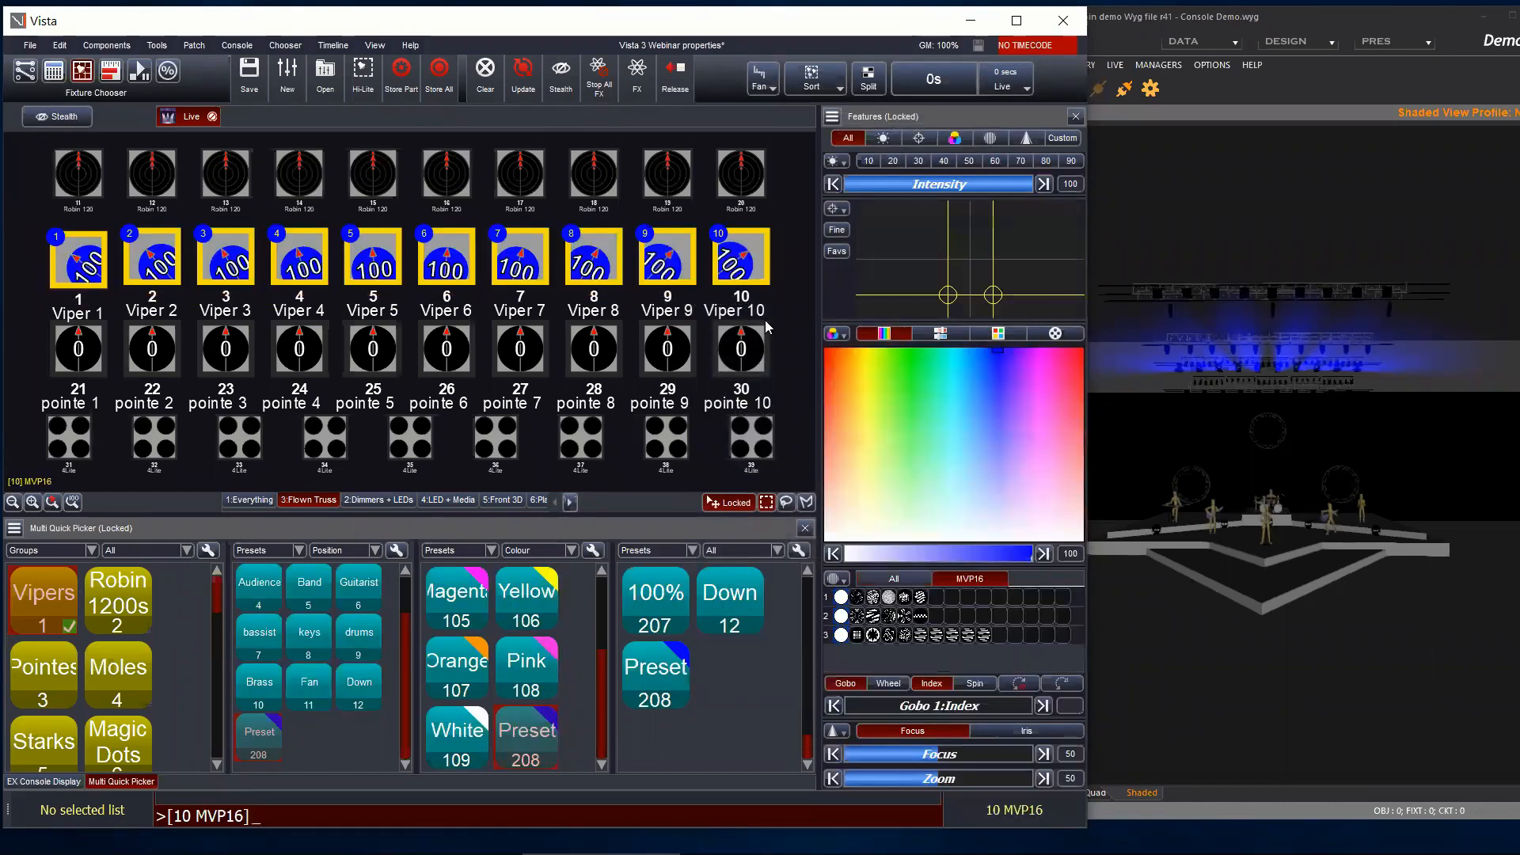
{"action": "left_click", "coordinate": [486, 71]}
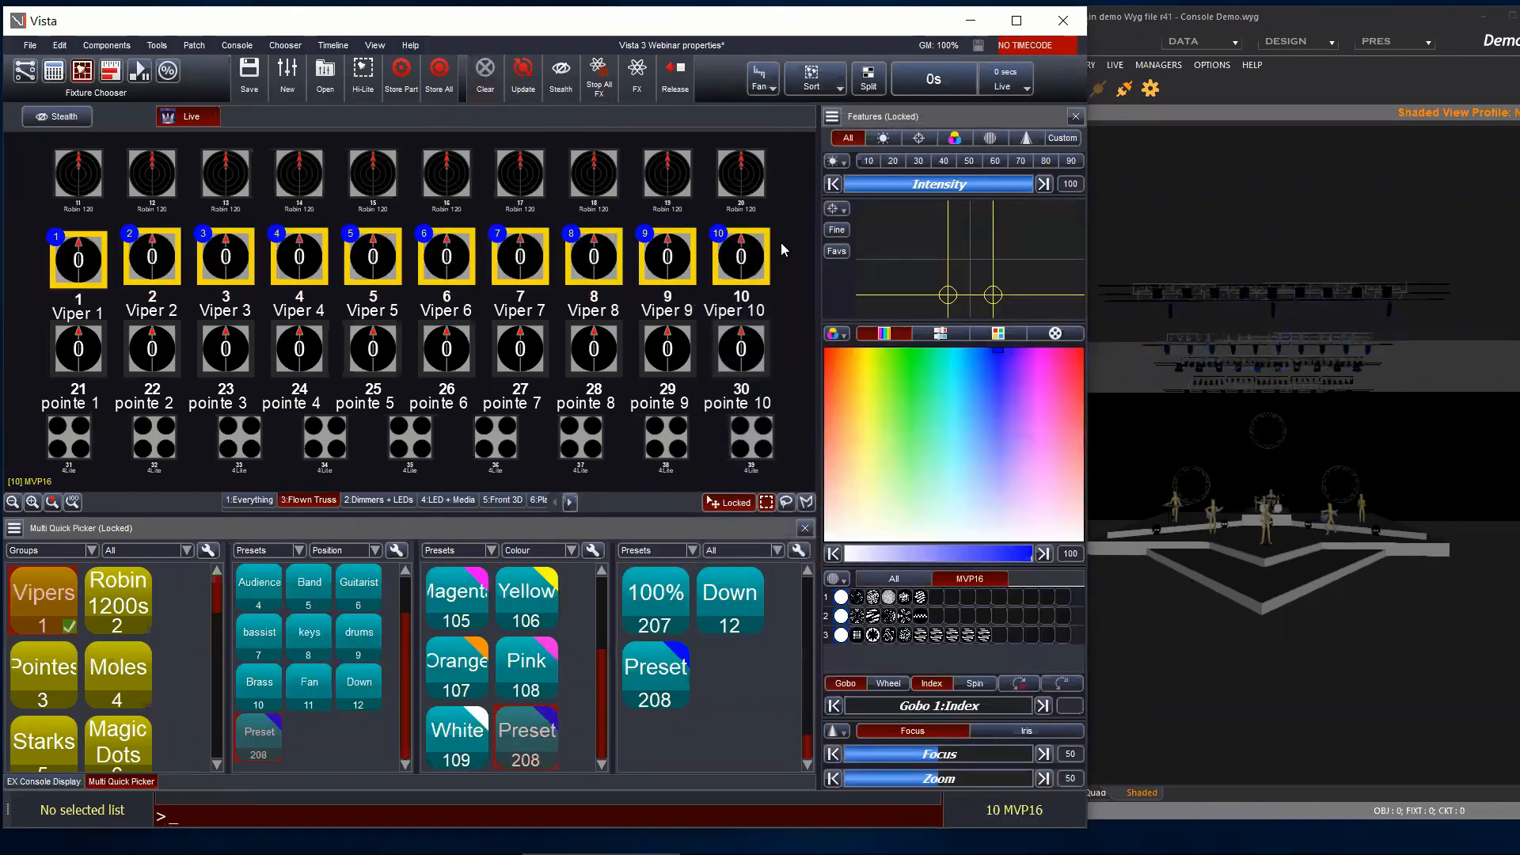
{"action": "left_click", "coordinate": [1045, 184]}
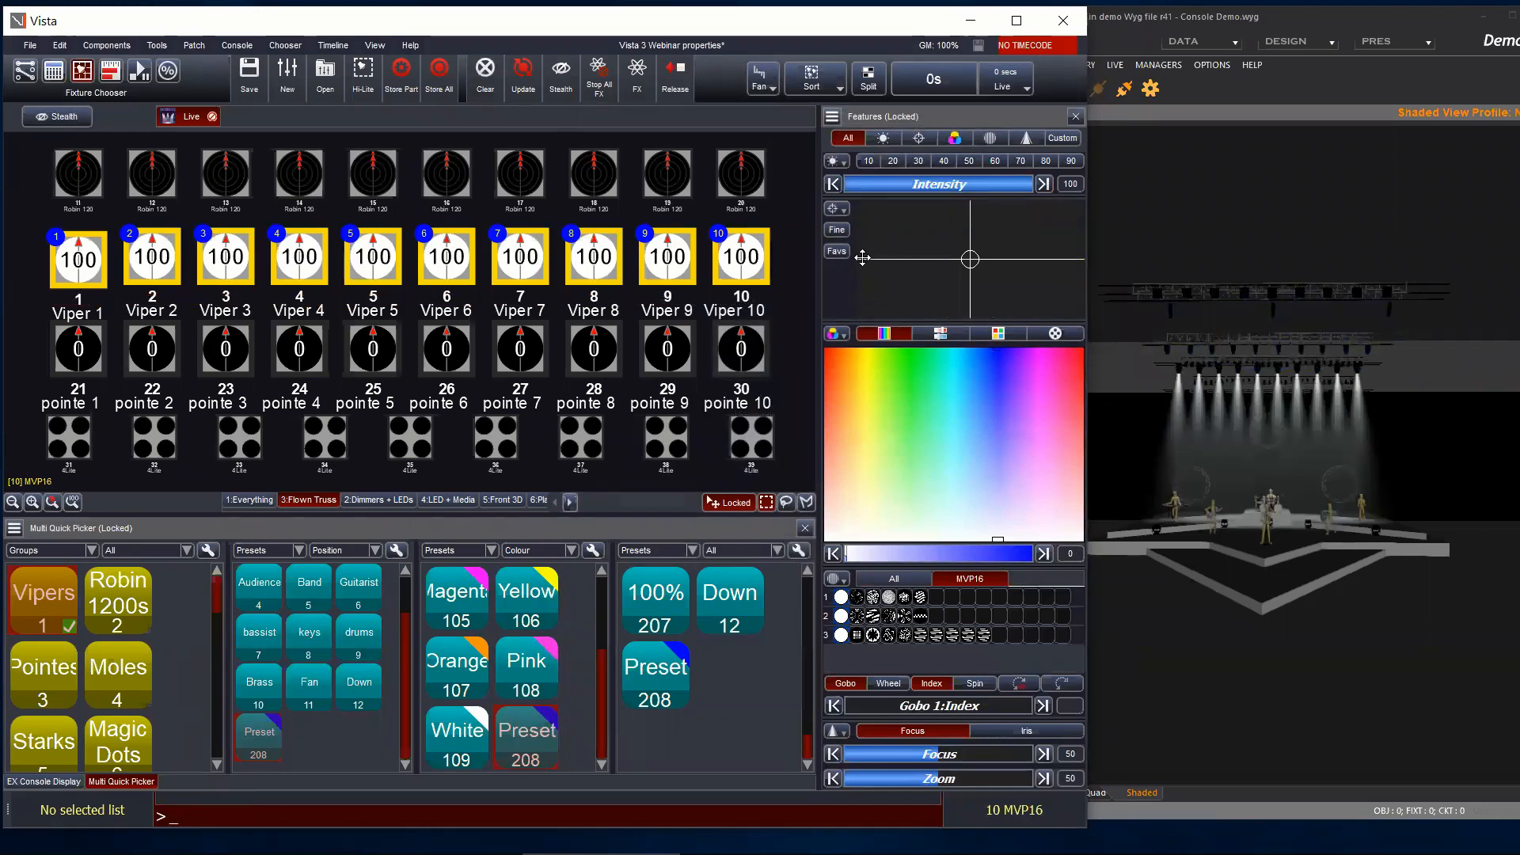
Step: Adjust the tilt of the ten Vipers to about 26592 DMX so their beams angle onto the stage
{"action": "left_click", "coordinate": [919, 137]}
{"action": "left_click_drag", "start_coordinate": [834, 247], "coordinate": [840, 267]}
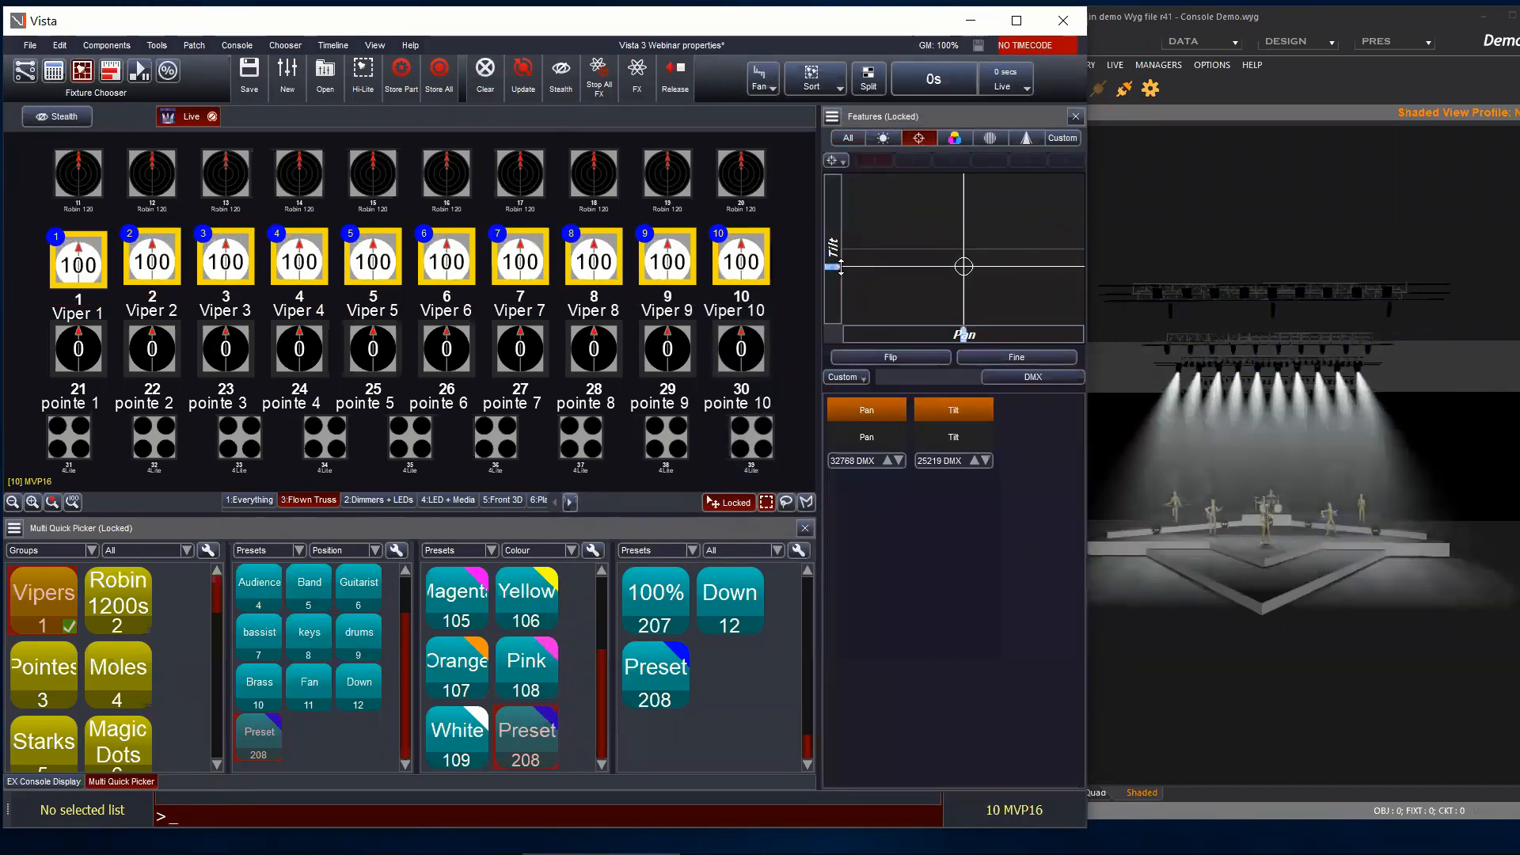
{"action": "left_click_drag", "start_coordinate": [840, 267], "coordinate": [840, 263]}
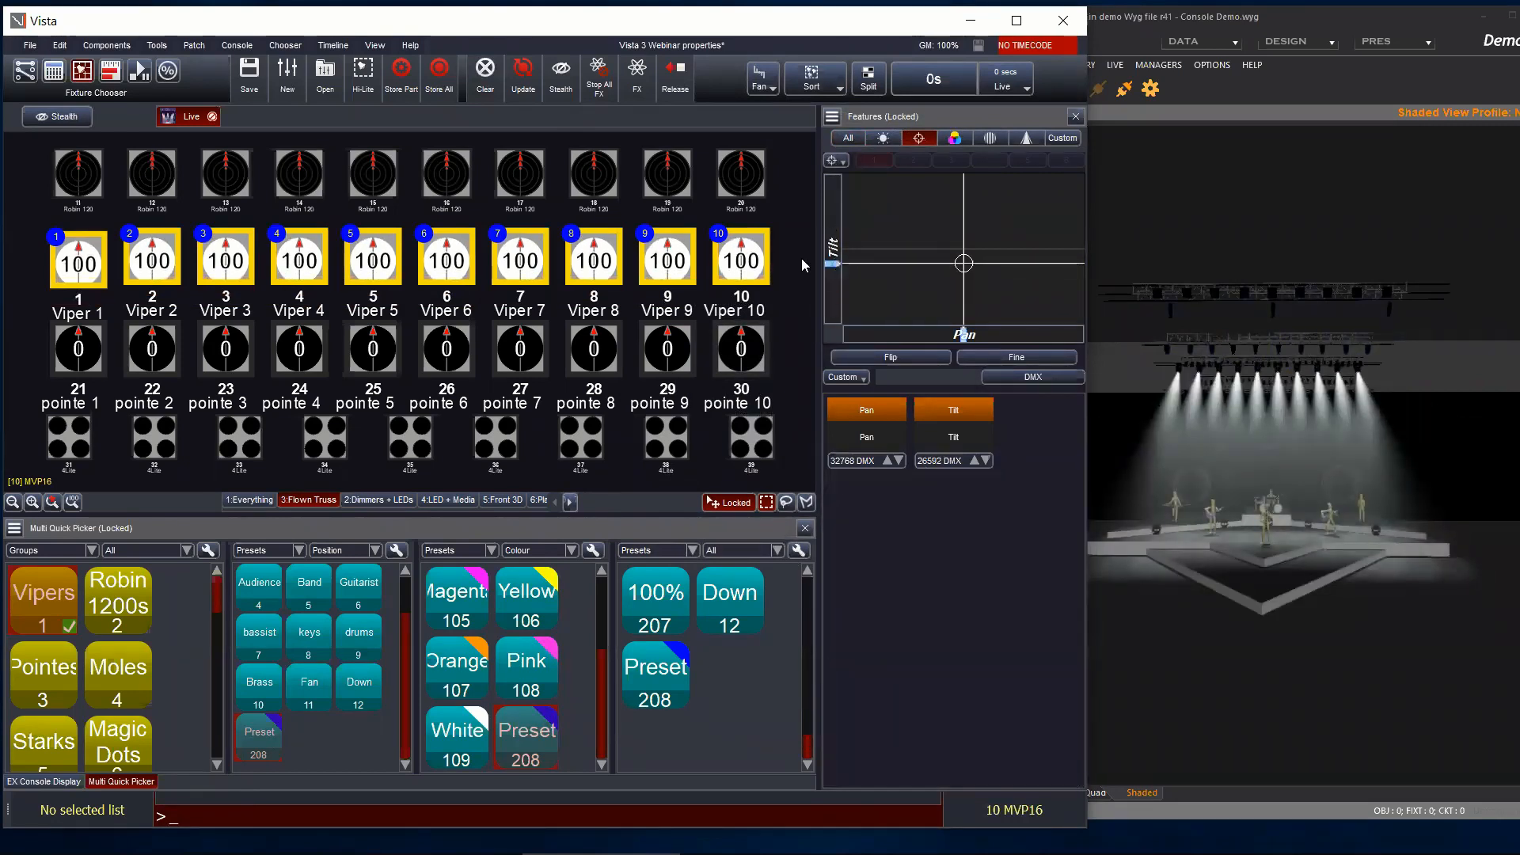
Step: Update the Home preset by merging only the position features of the selected Vipers
{"action": "left_click", "coordinate": [53, 46]}
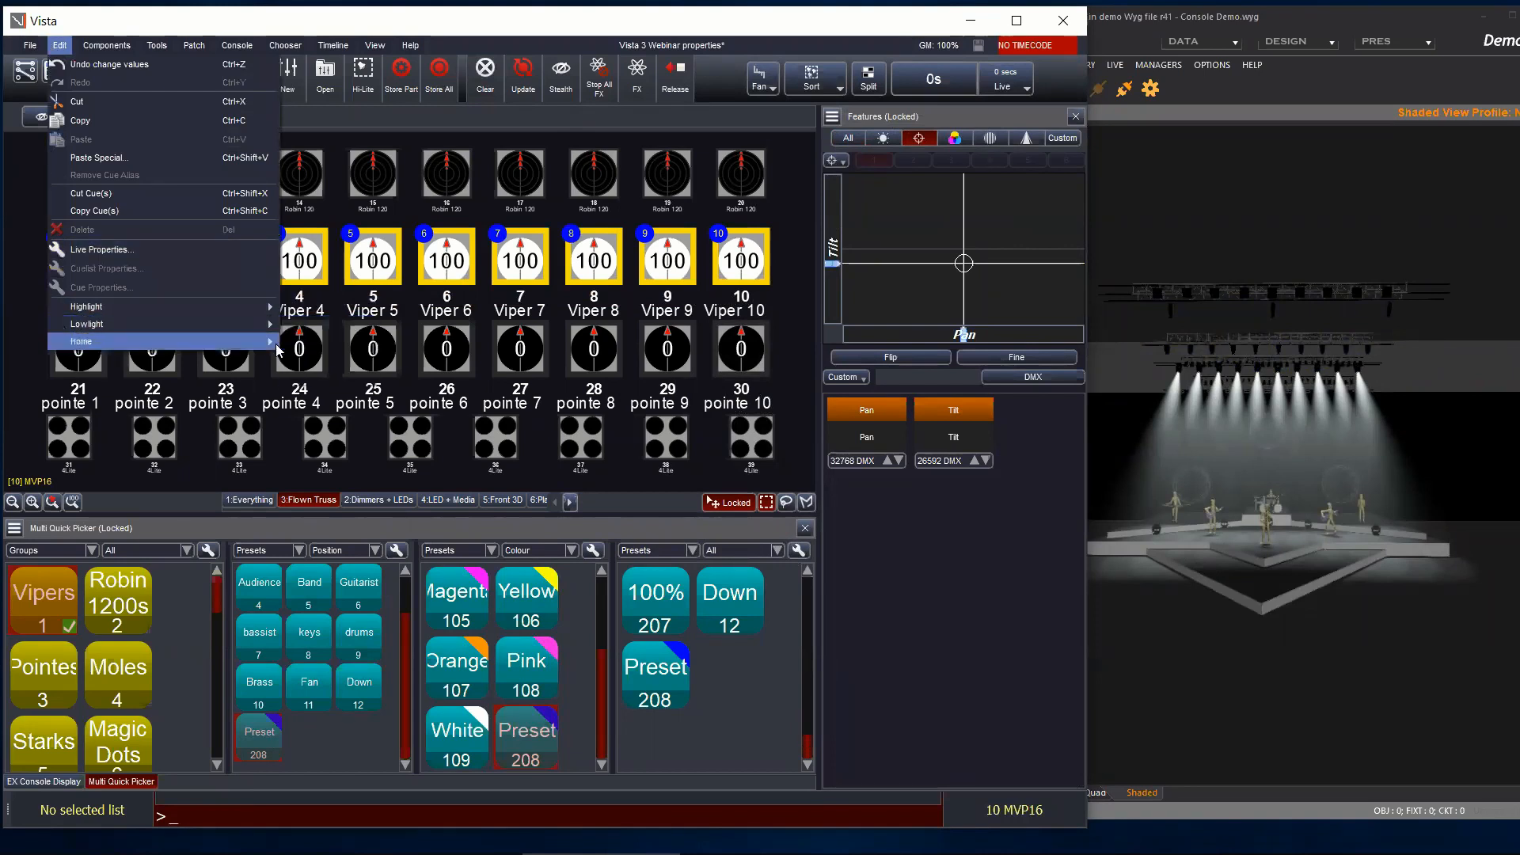
{"action": "left_click", "coordinate": [317, 358]}
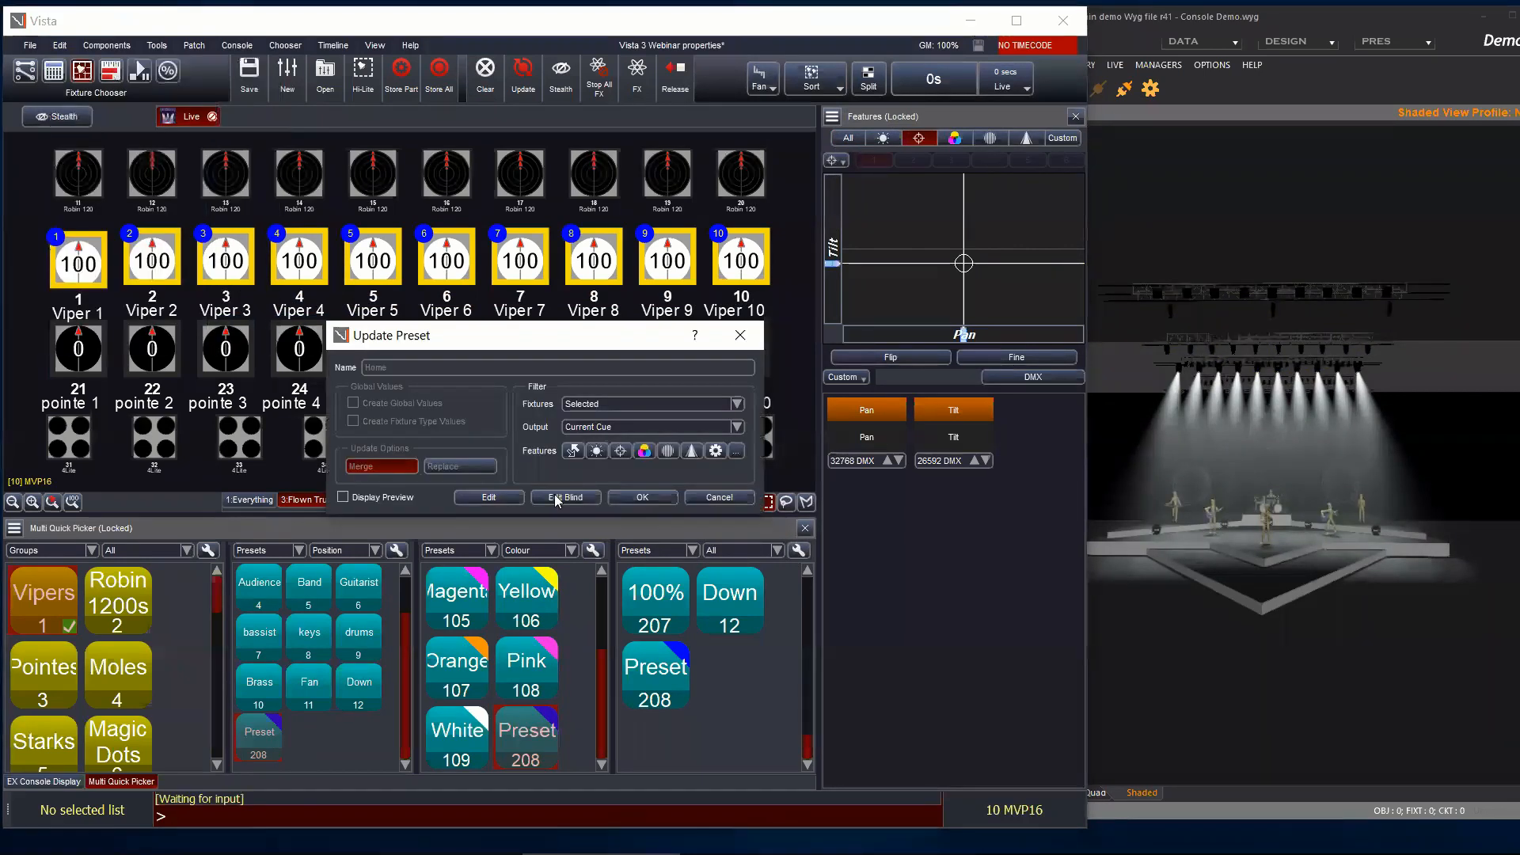
{"action": "left_click", "coordinate": [621, 453]}
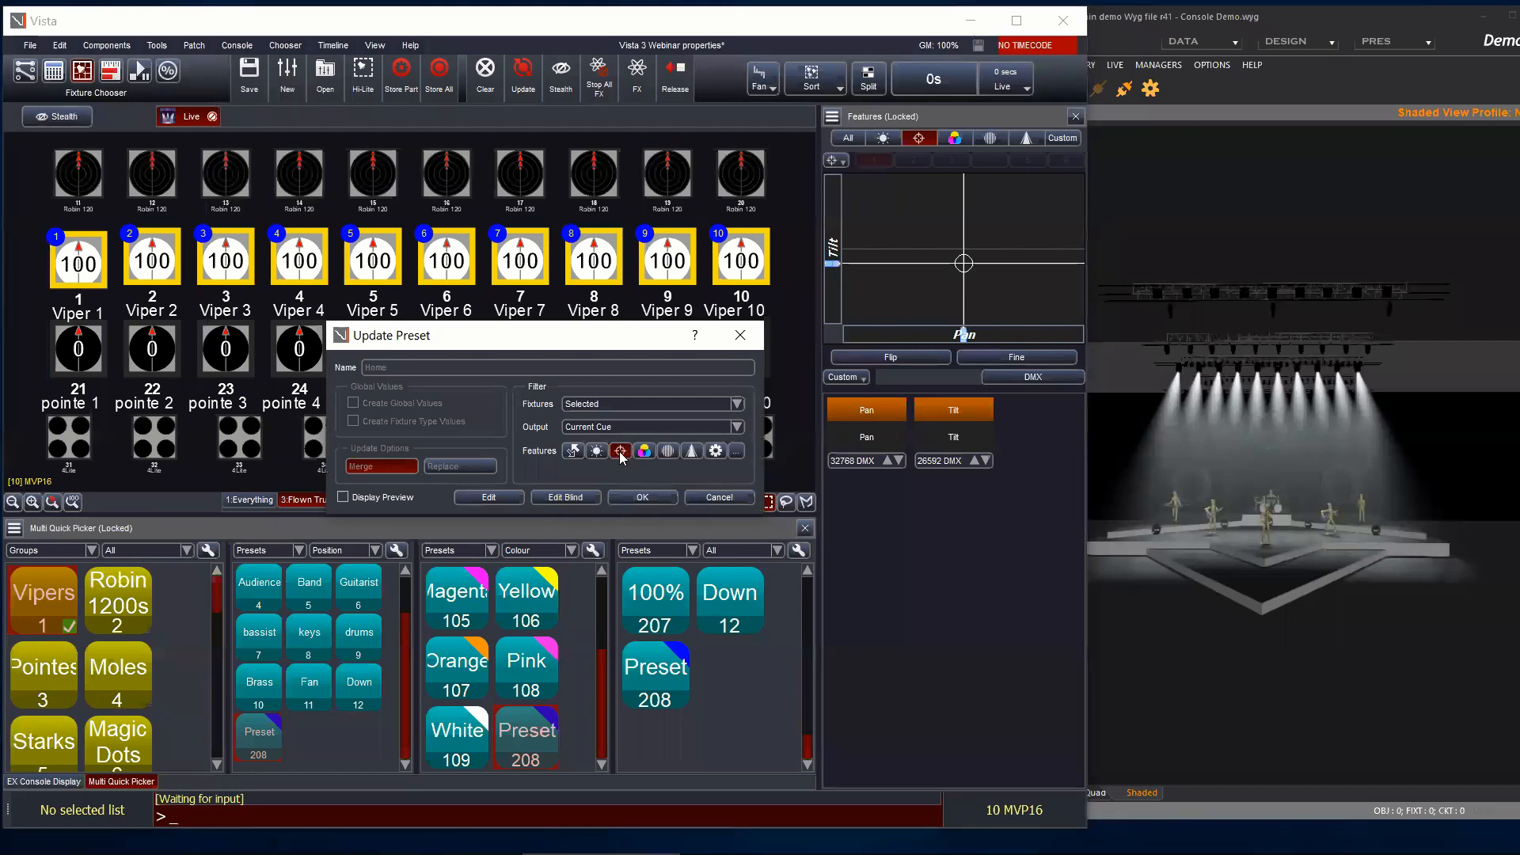
{"action": "left_click", "coordinate": [642, 497]}
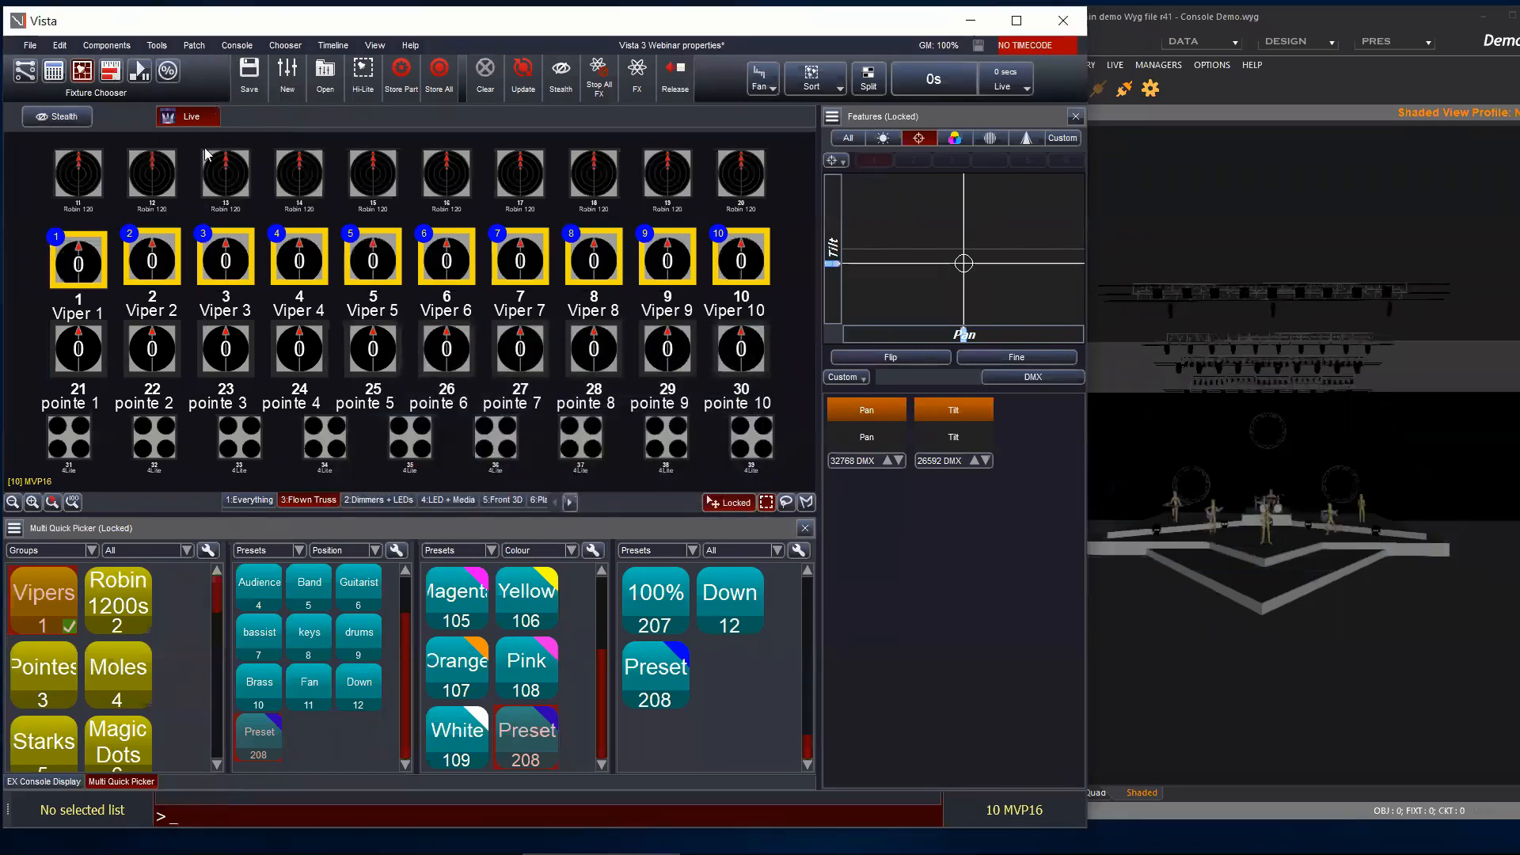
Step: Reselect all ten Vipers, show all their features and raise their intensity to 100
{"action": "left_click_drag", "start_coordinate": [37, 270], "coordinate": [780, 283]}
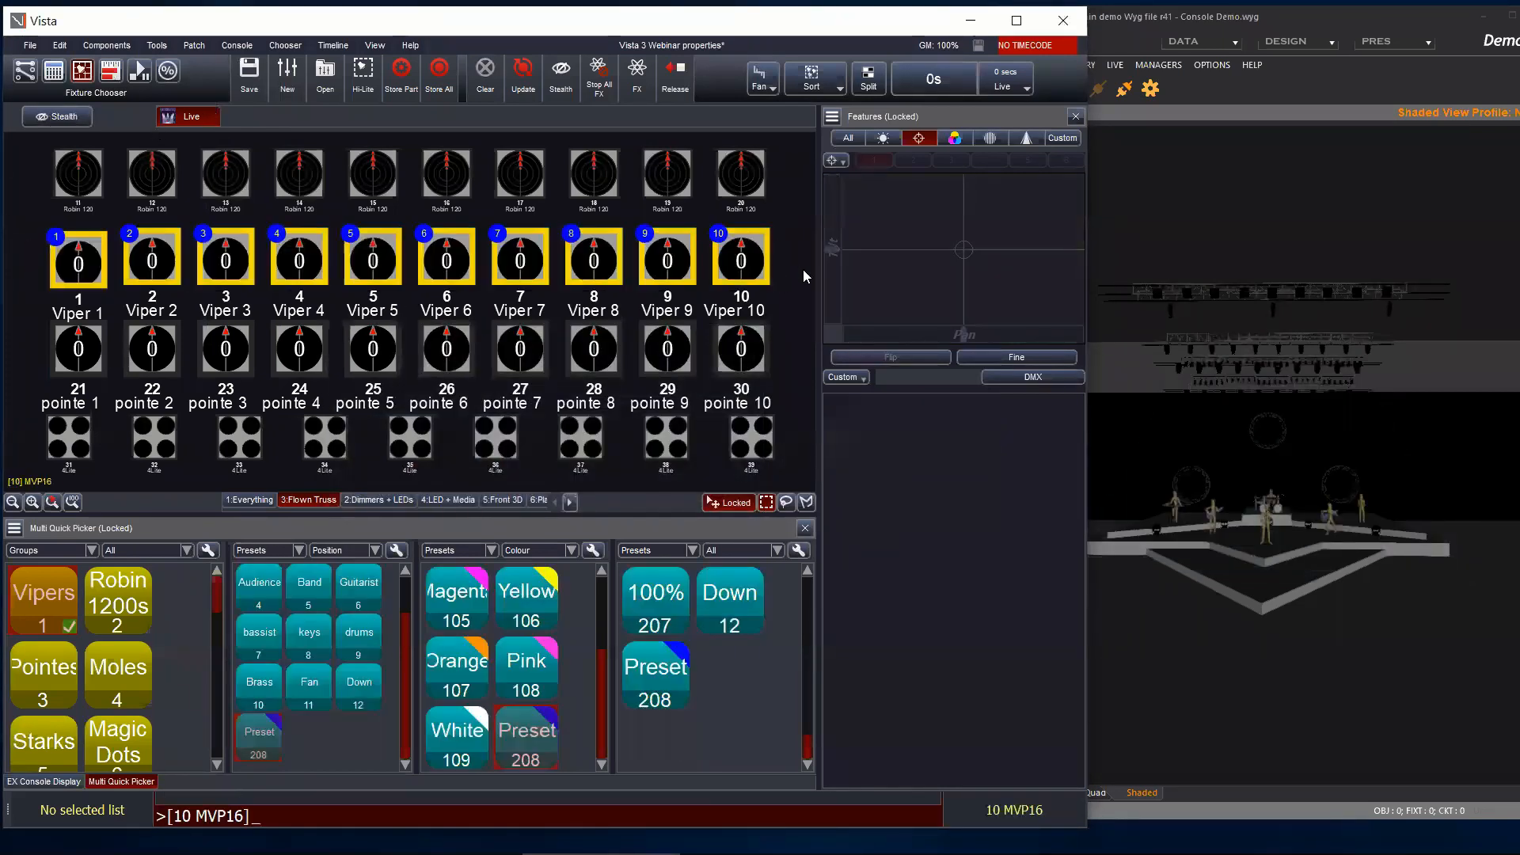
{"action": "left_click", "coordinate": [855, 138]}
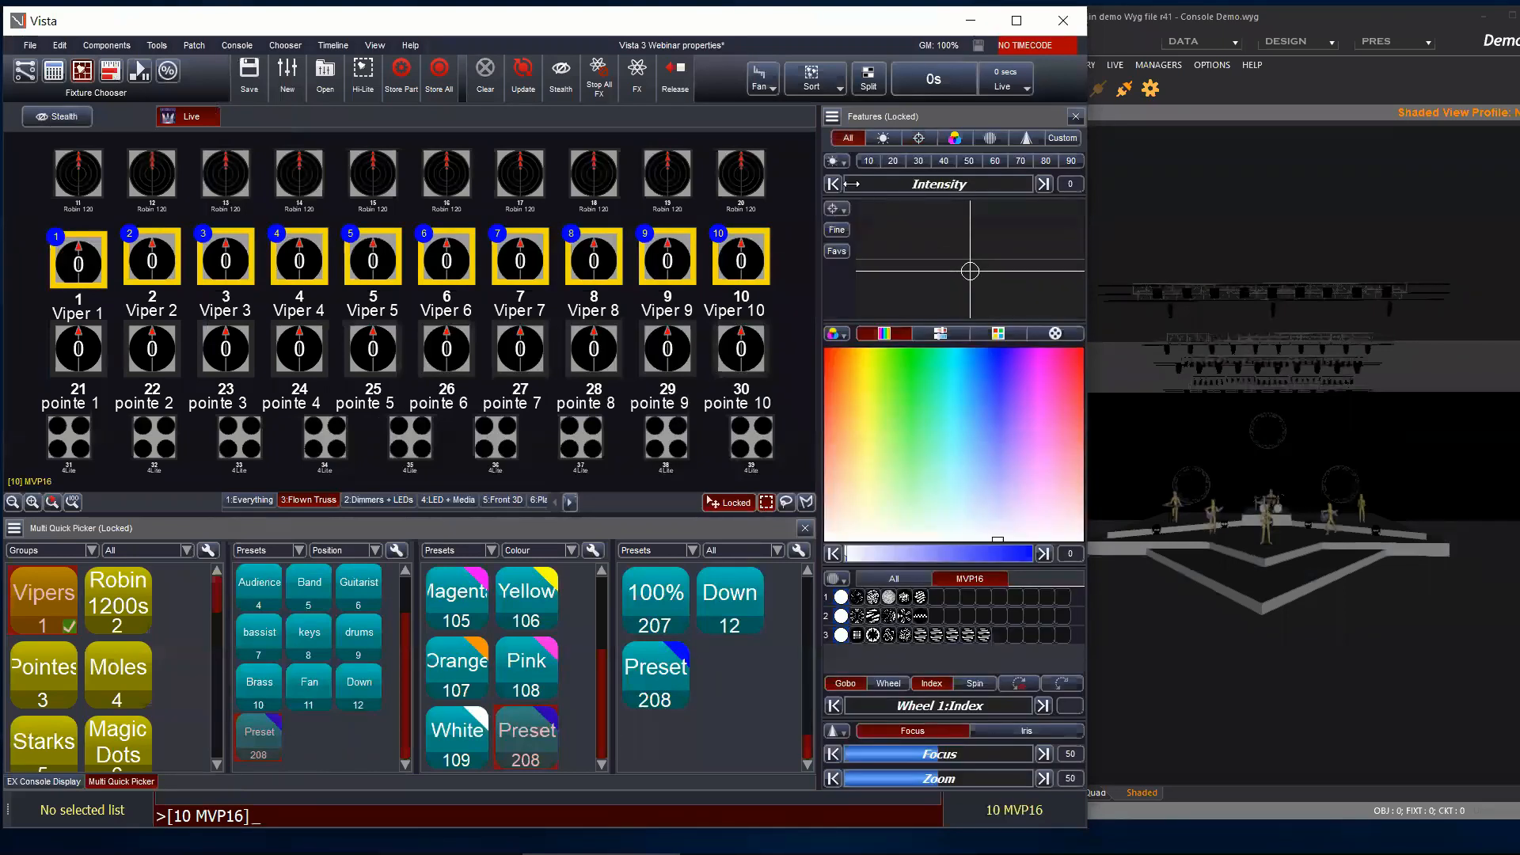
{"action": "left_click_drag", "start_coordinate": [890, 183], "coordinate": [1106, 203]}
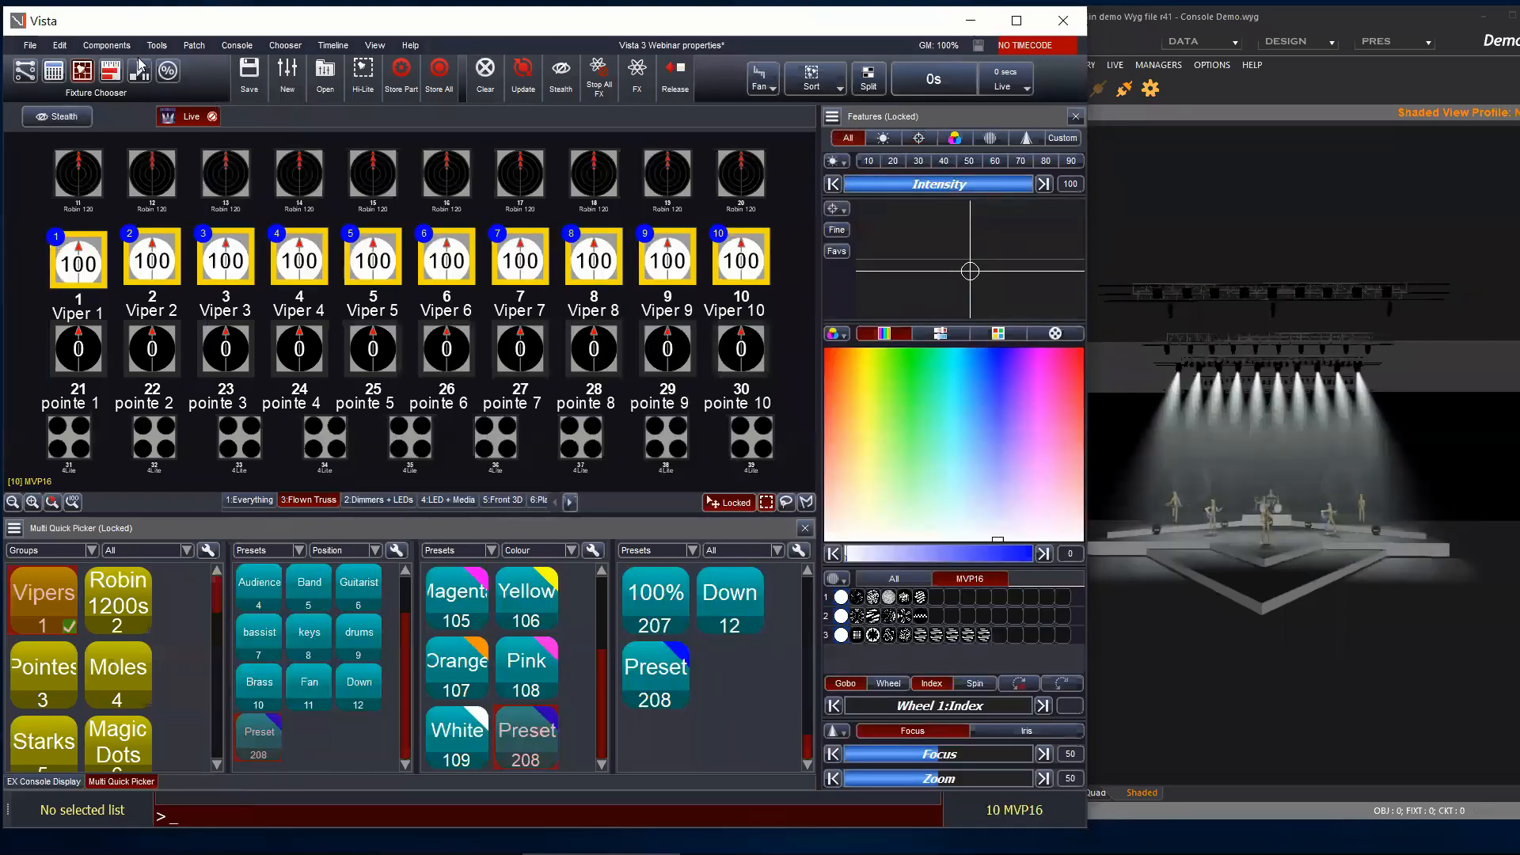
Step: In the General user preferences, enable quick-picker page filtering and disable using the Home preset when clearing fixtures/features
{"action": "left_click", "coordinate": [31, 47]}
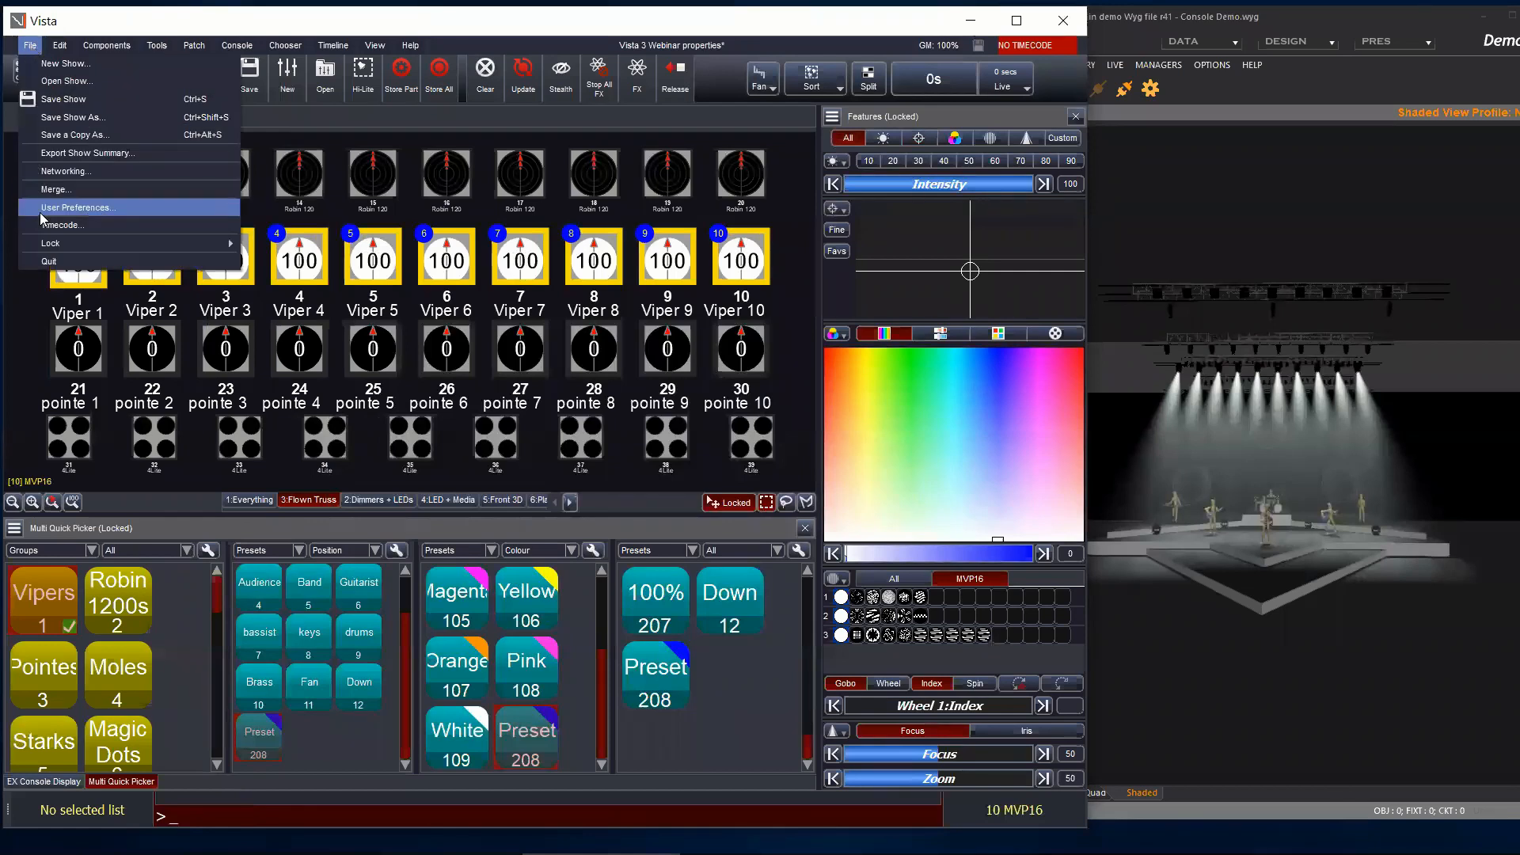
{"action": "left_click", "coordinate": [70, 208]}
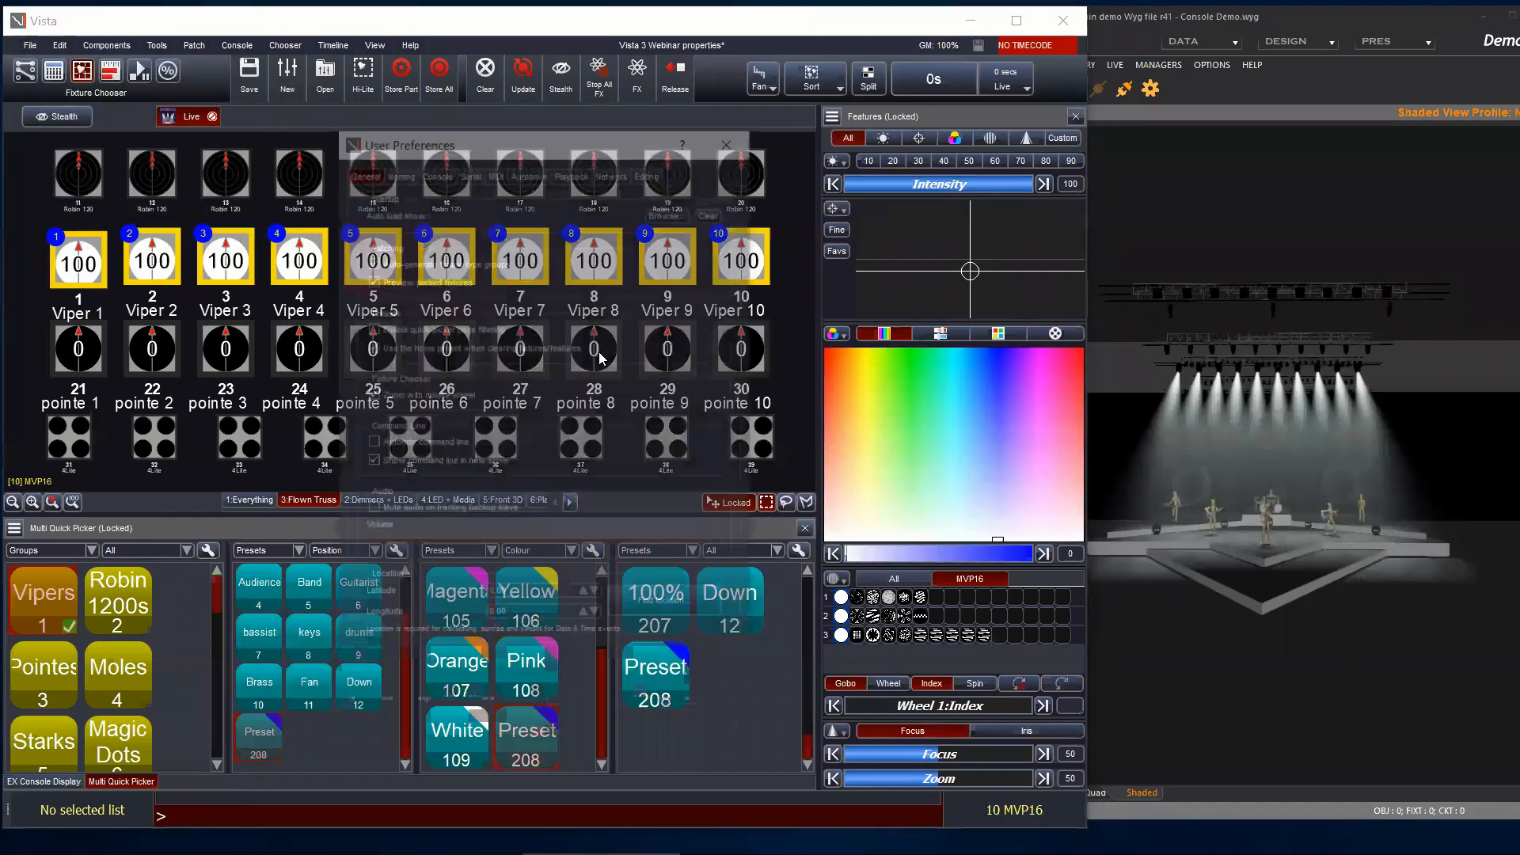
{"action": "left_click", "coordinate": [370, 327]}
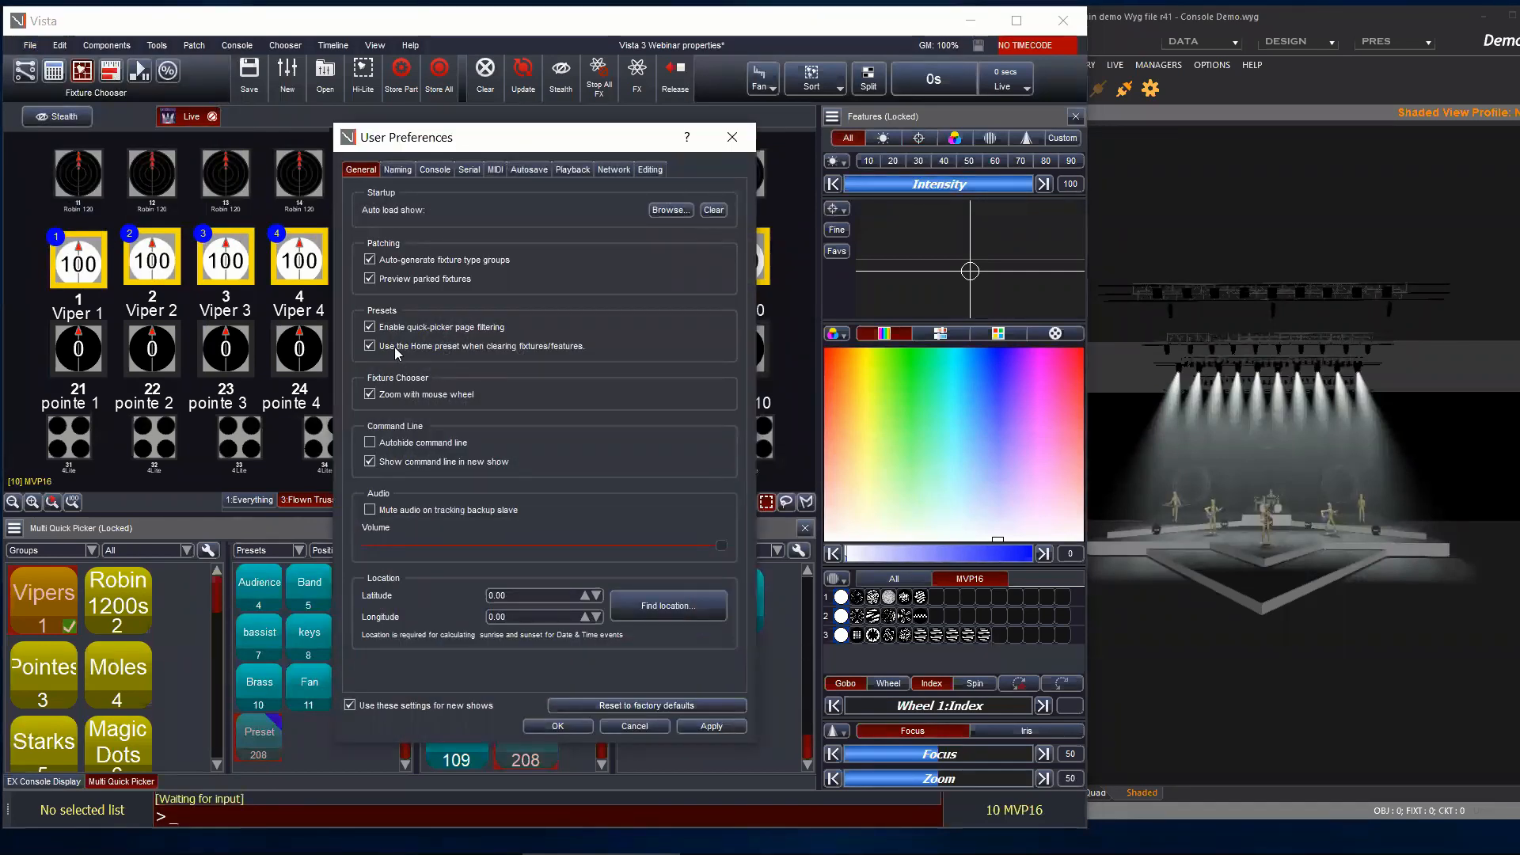
{"action": "left_click", "coordinate": [372, 349]}
{"action": "left_click", "coordinate": [558, 726]}
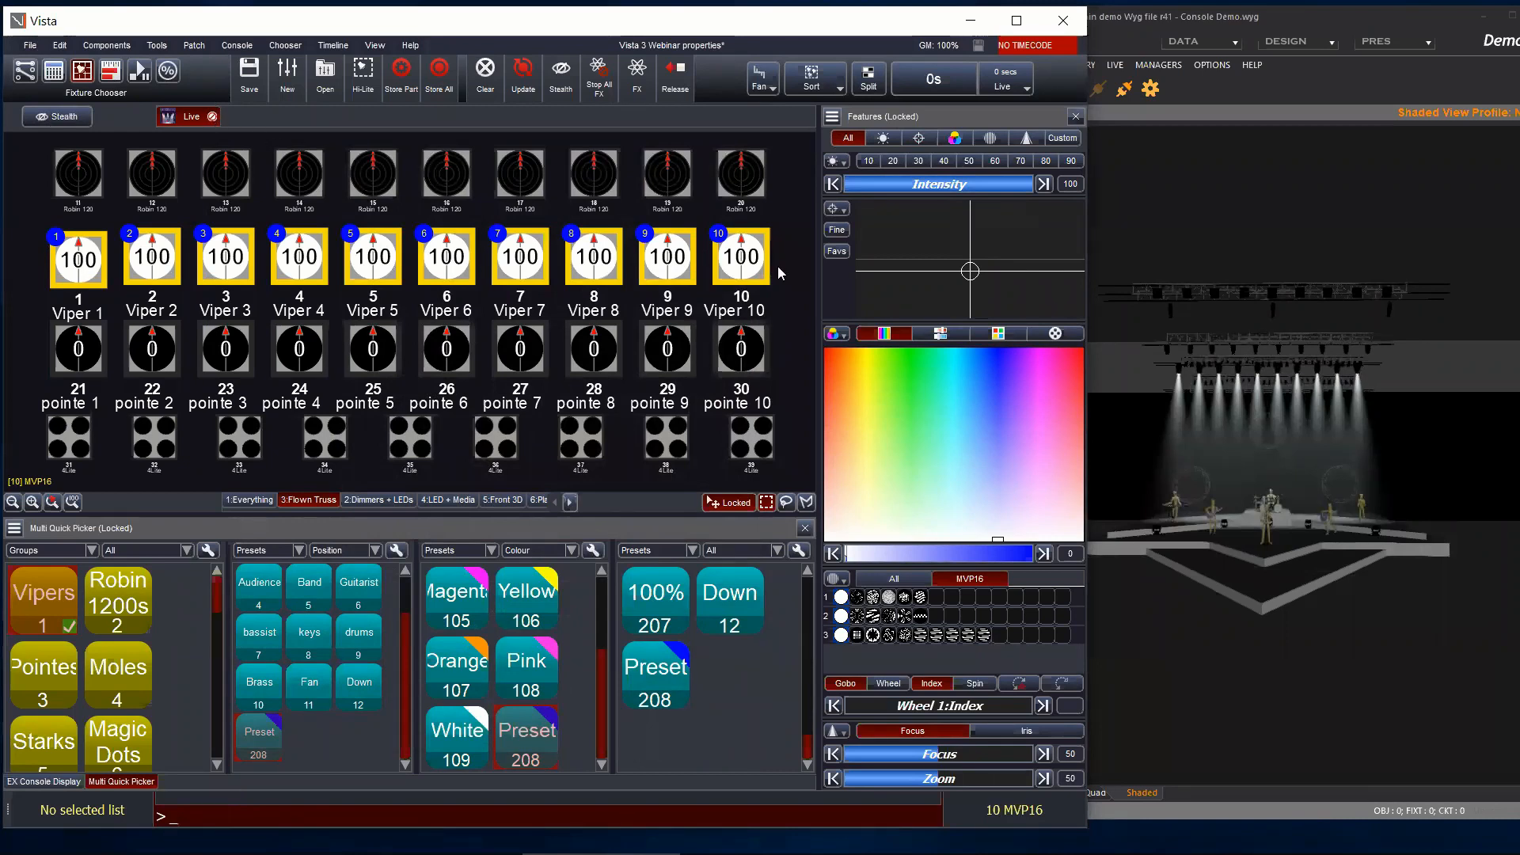
Step: Clear the live values, reselect the ten Vipers and set their intensity to 100
{"action": "left_click", "coordinate": [211, 117]}
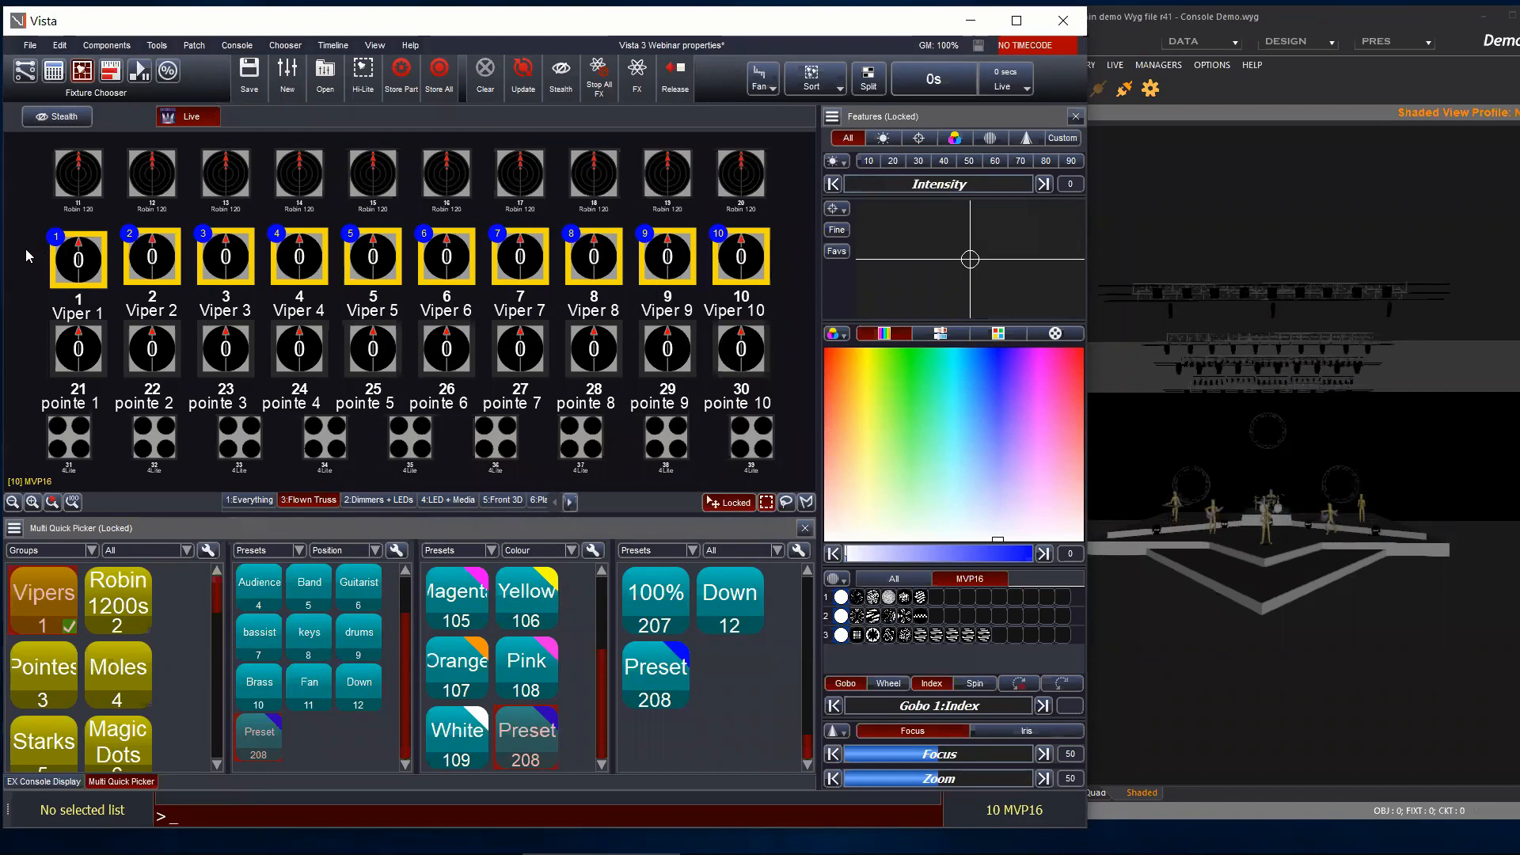
{"action": "left_click_drag", "start_coordinate": [463, 297], "coordinate": [805, 294]}
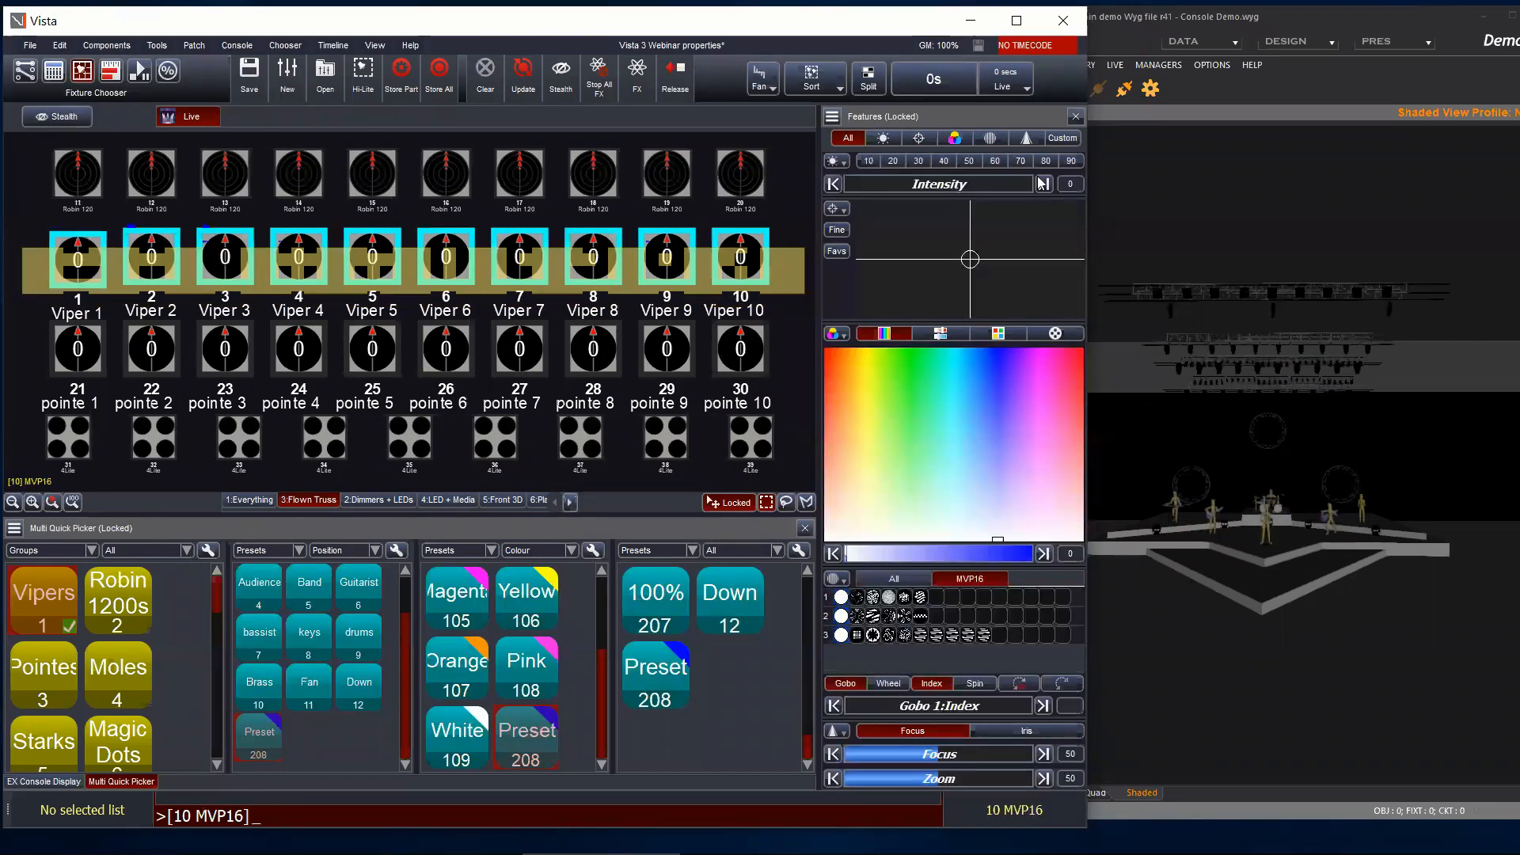
{"action": "left_click", "coordinate": [1043, 183]}
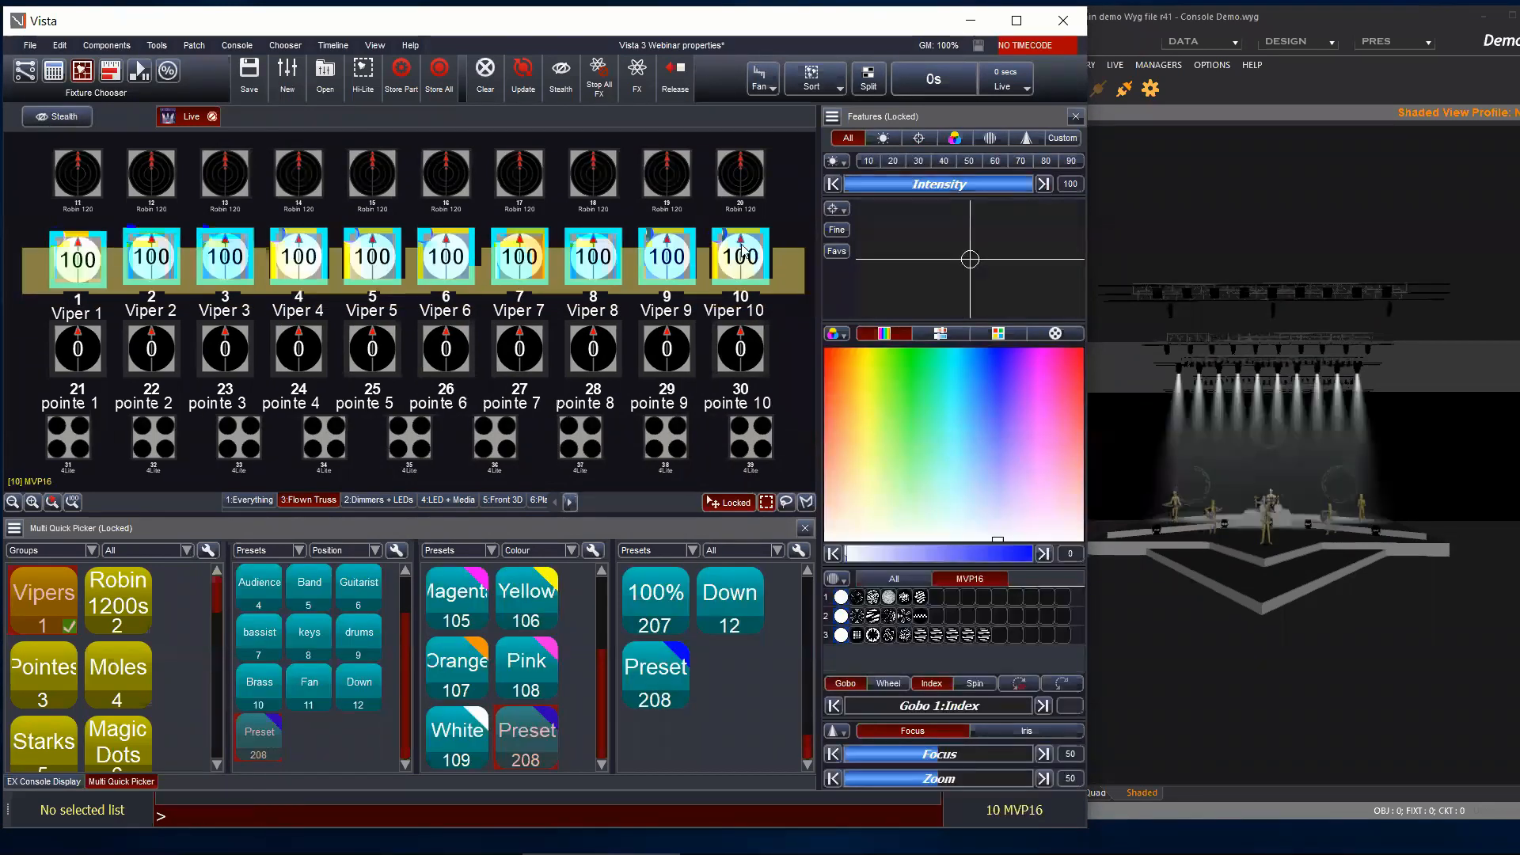
Step: Send the Vipers' position to Home, then clear their position values
{"action": "left_click", "coordinate": [841, 210]}
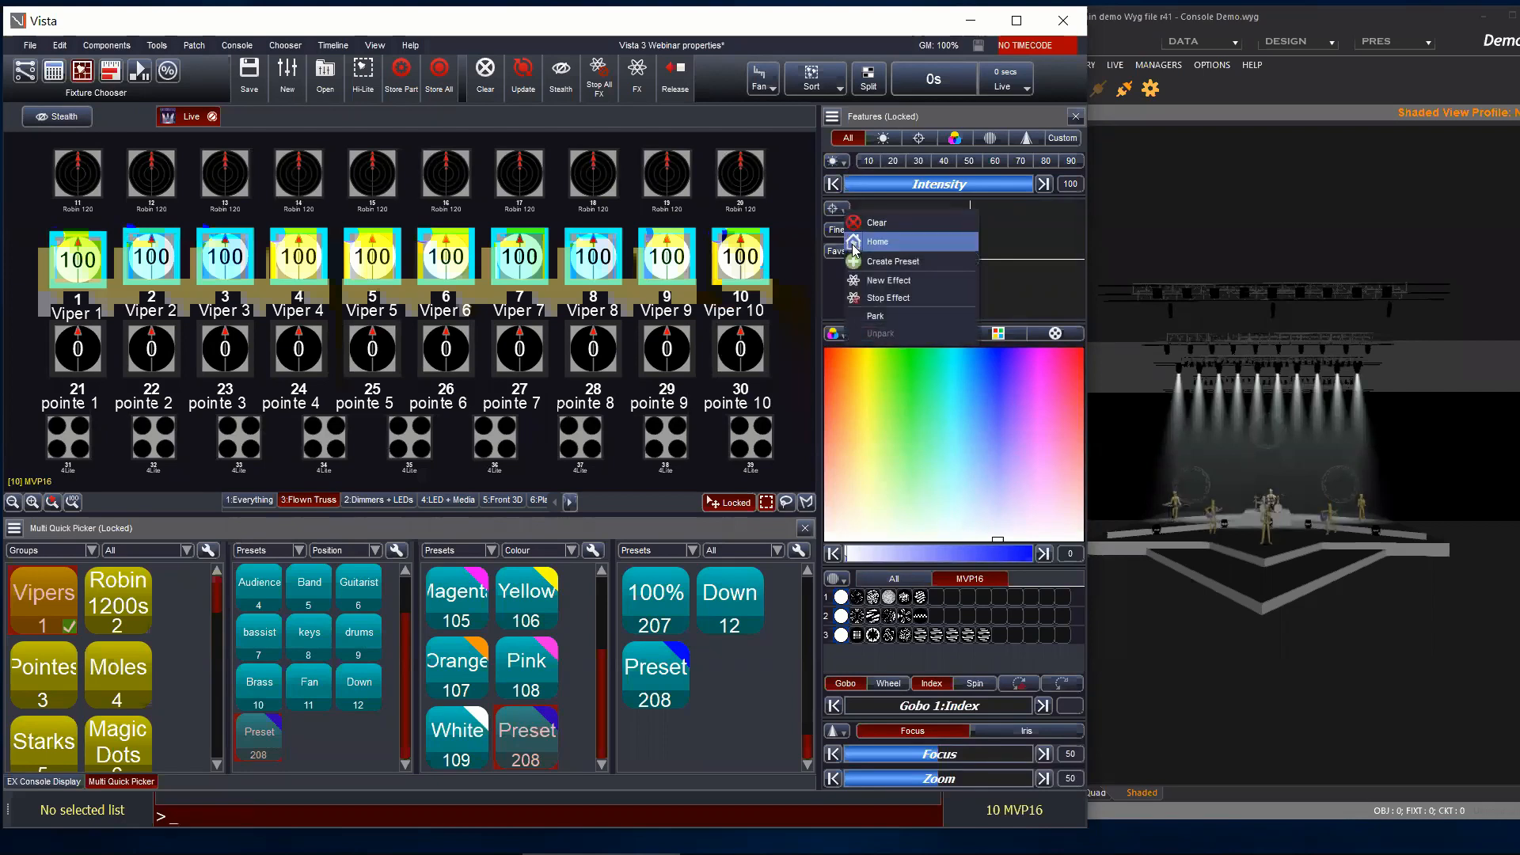
{"action": "left_click", "coordinate": [879, 224]}
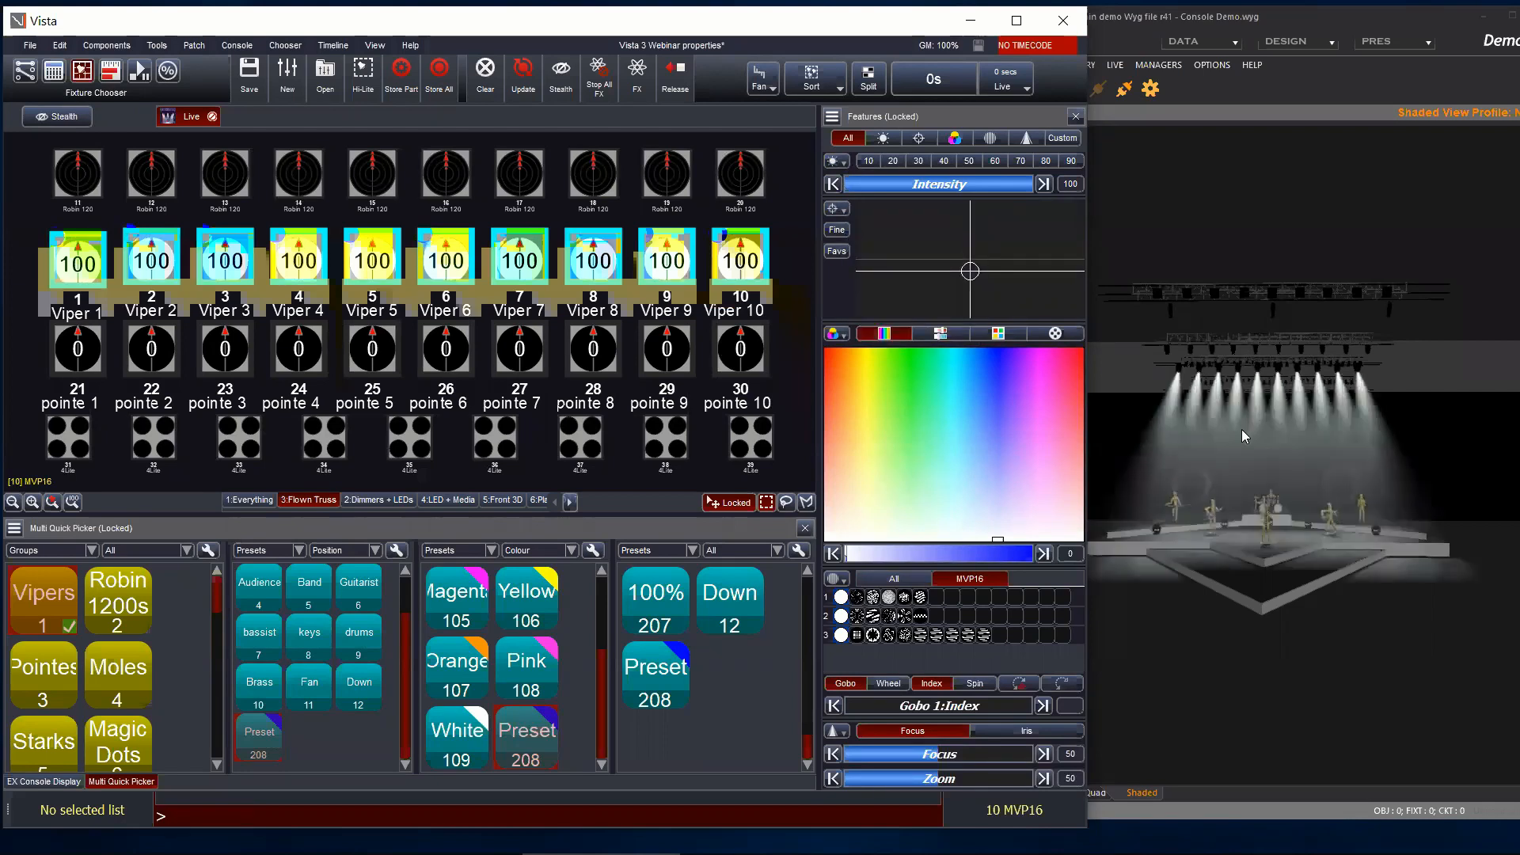
{"action": "left_click", "coordinate": [838, 209]}
{"action": "left_click", "coordinate": [858, 222]}
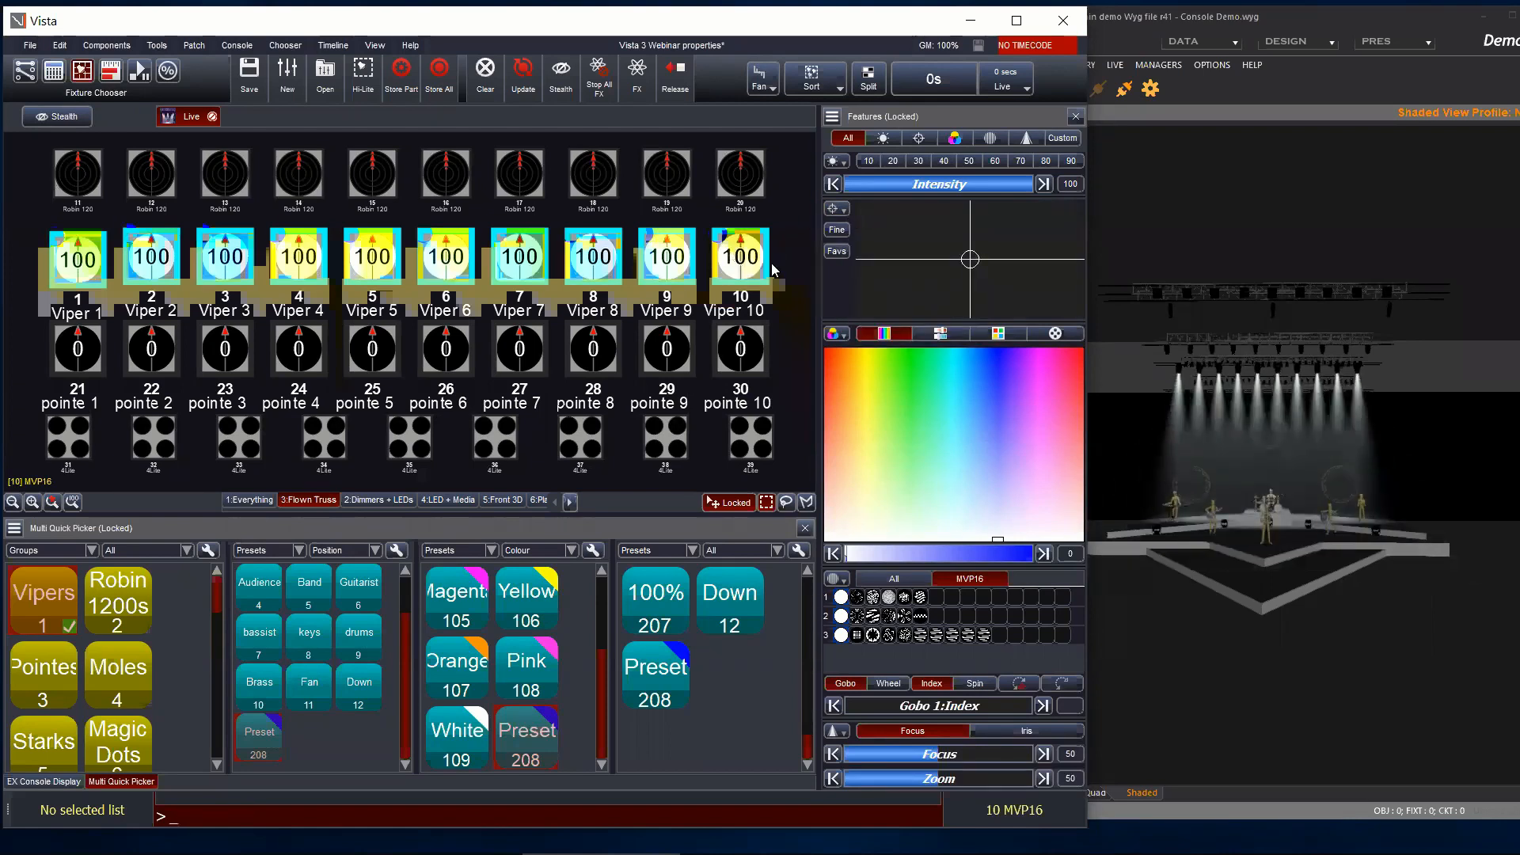
Step: Re-enable using the Home preset when clearing fixtures/features in the General user preferences
{"action": "left_click", "coordinate": [30, 46]}
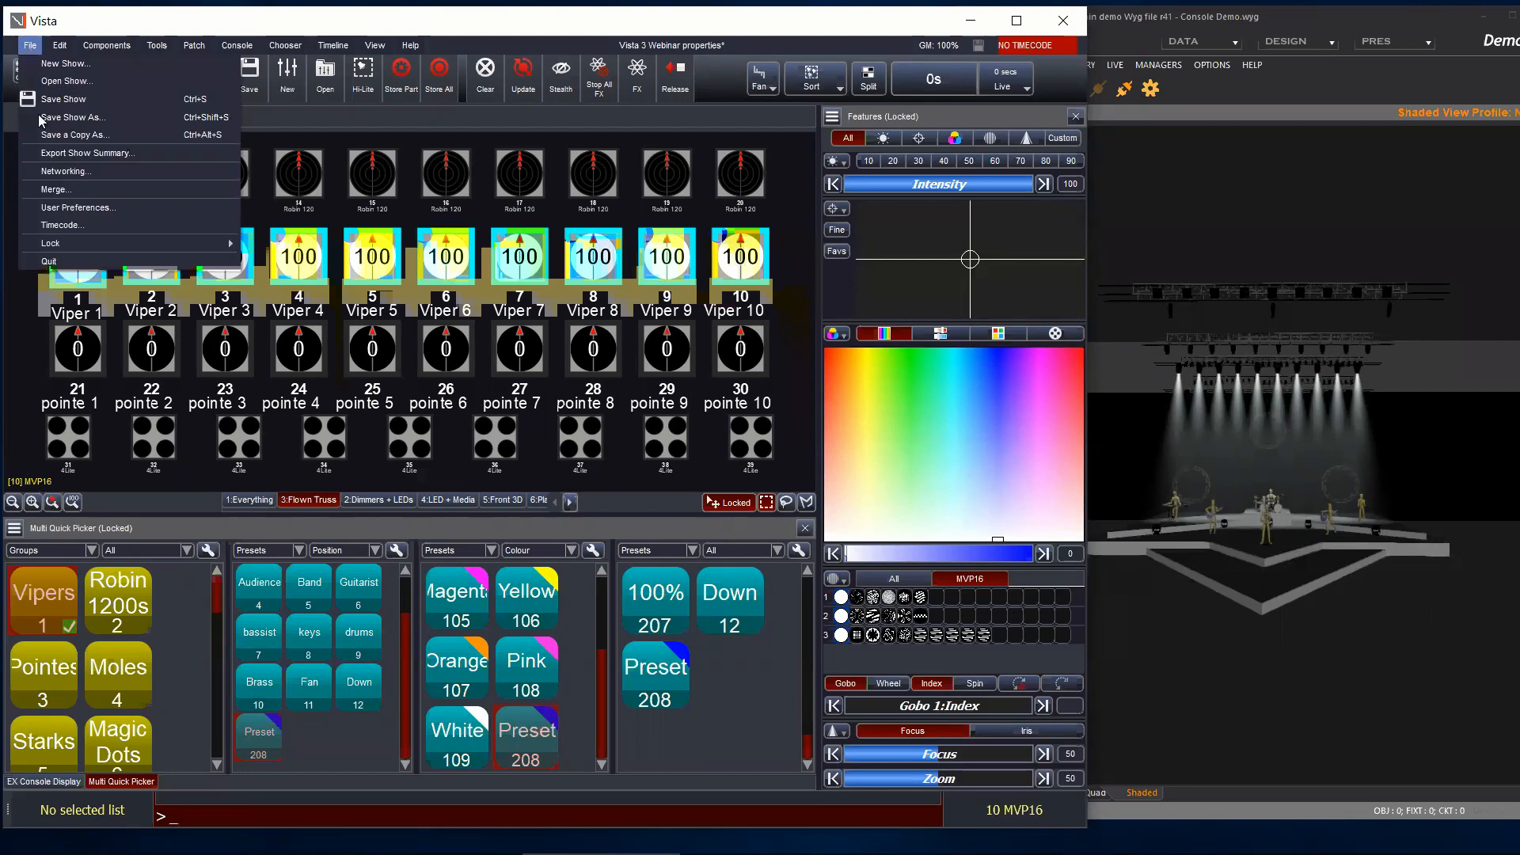
{"action": "left_click", "coordinate": [67, 207]}
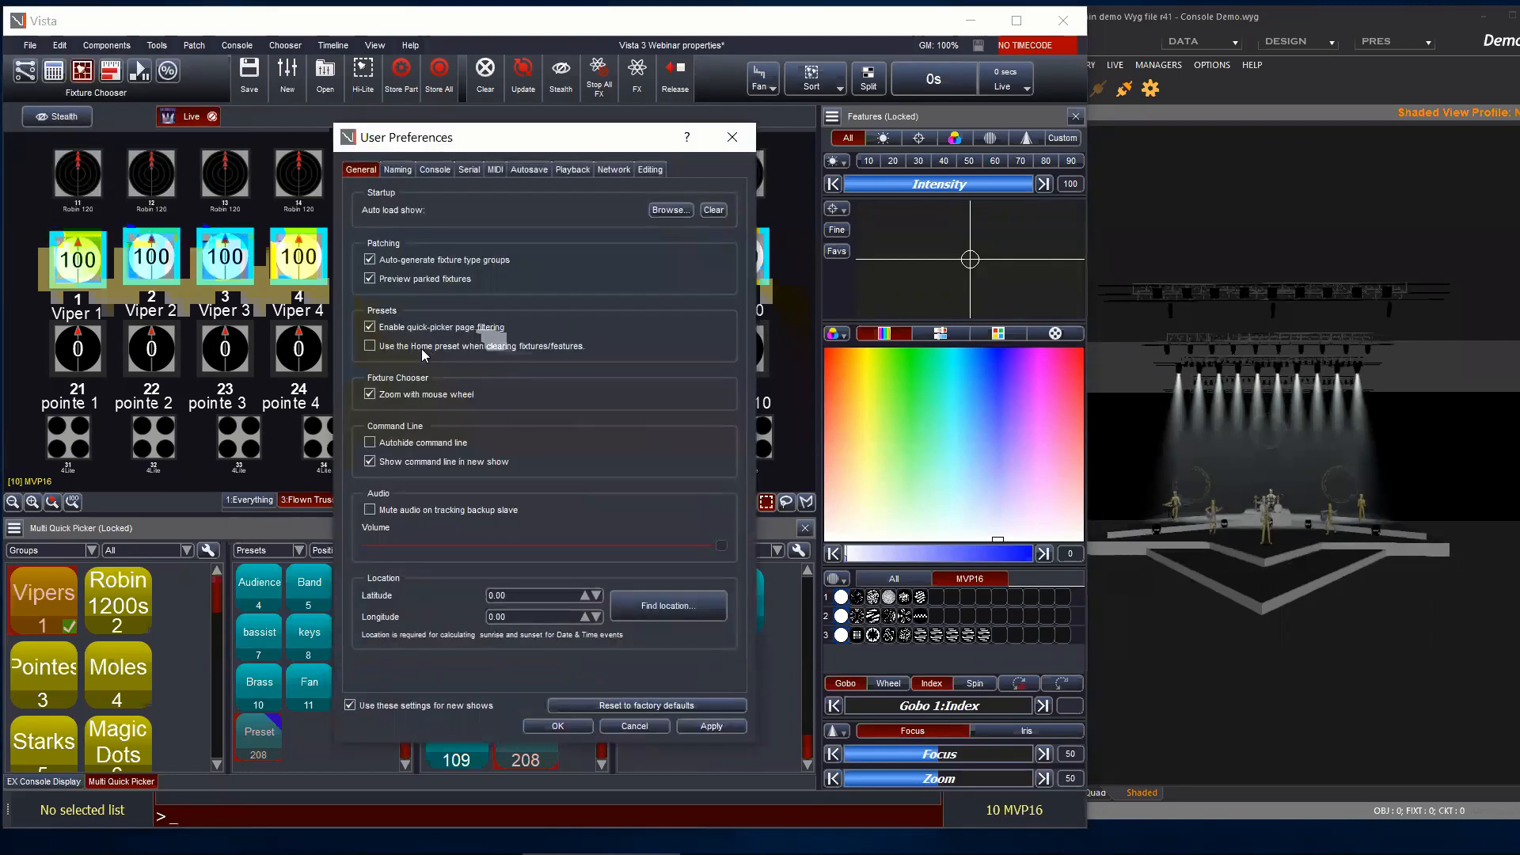
{"action": "left_click", "coordinate": [370, 348]}
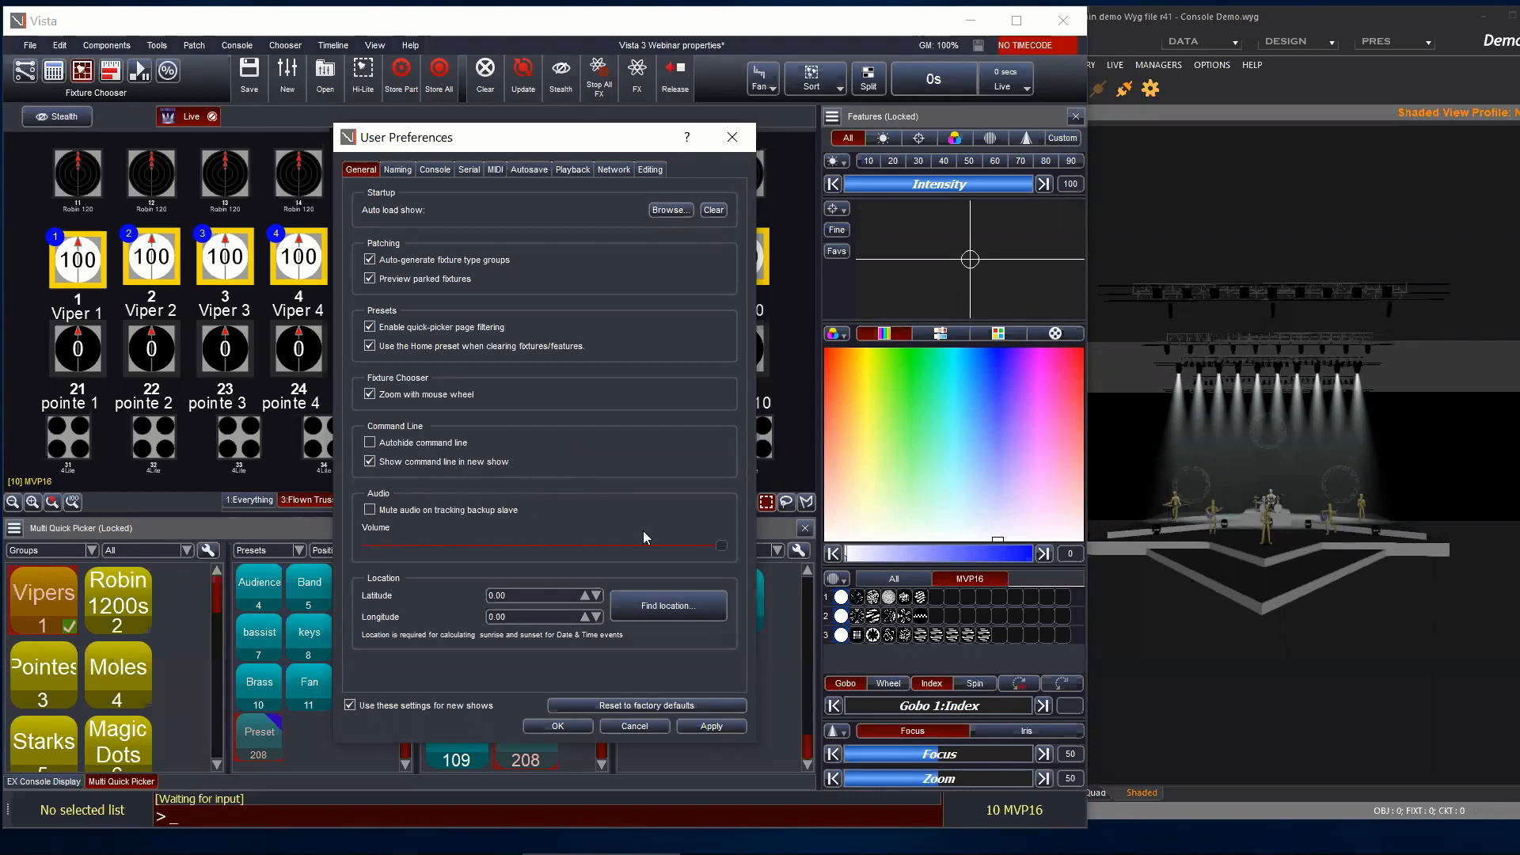
Step: Set the location in the General user preferences to Glenpool, Oklahoma, United States, and accept the preferences
{"action": "left_click_drag", "start_coordinate": [717, 547], "coordinate": [622, 547]}
{"action": "left_click", "coordinate": [694, 603]}
{"action": "scroll", "coordinate": [473, 431], "scroll_direction": "down", "scroll_amount": 20}
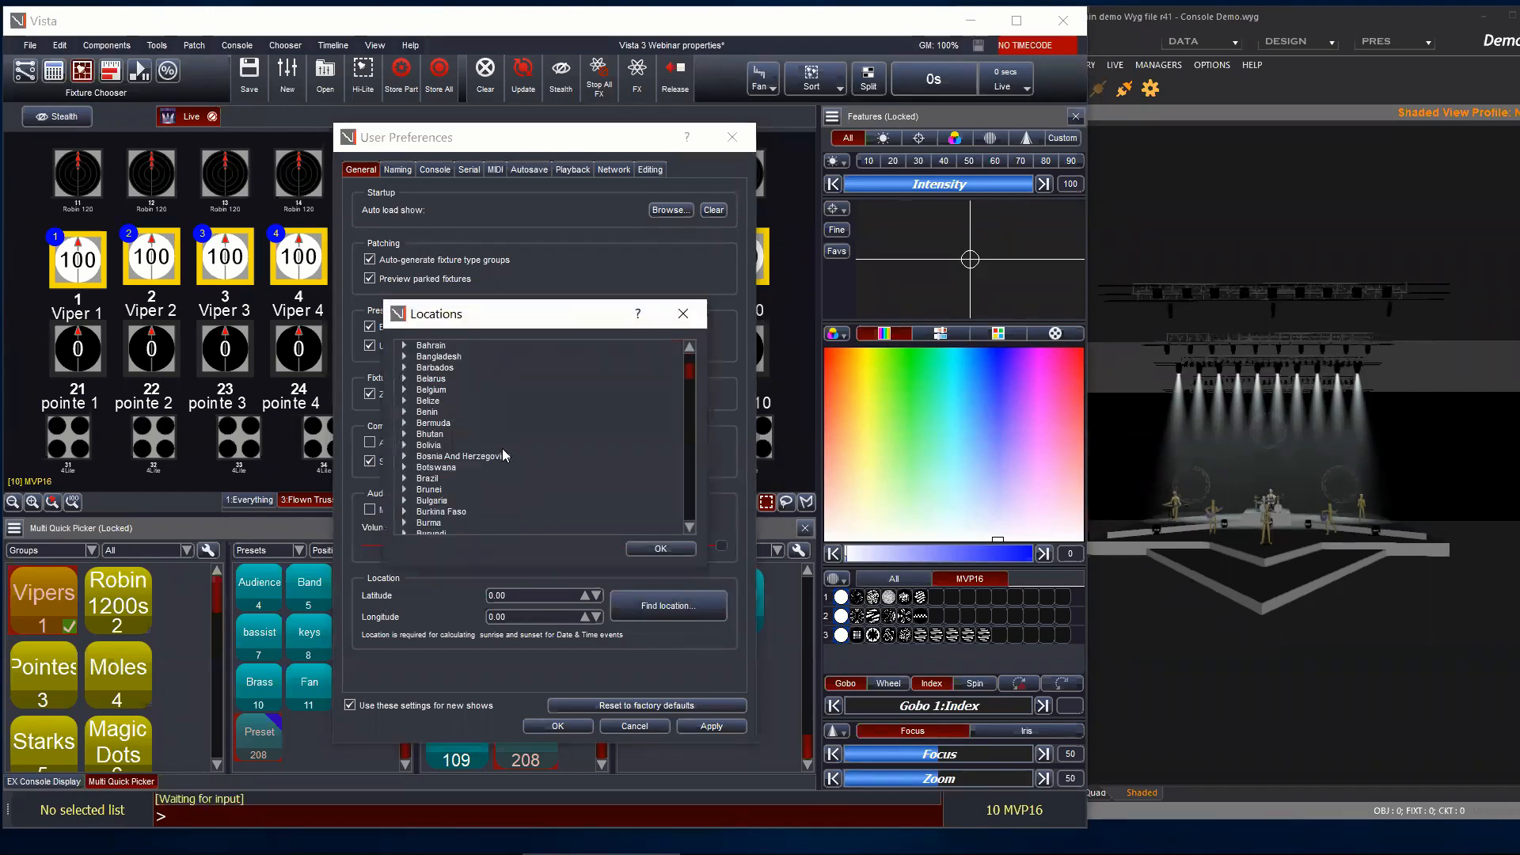
{"action": "scroll", "coordinate": [537, 450], "scroll_direction": "down", "scroll_amount": 20}
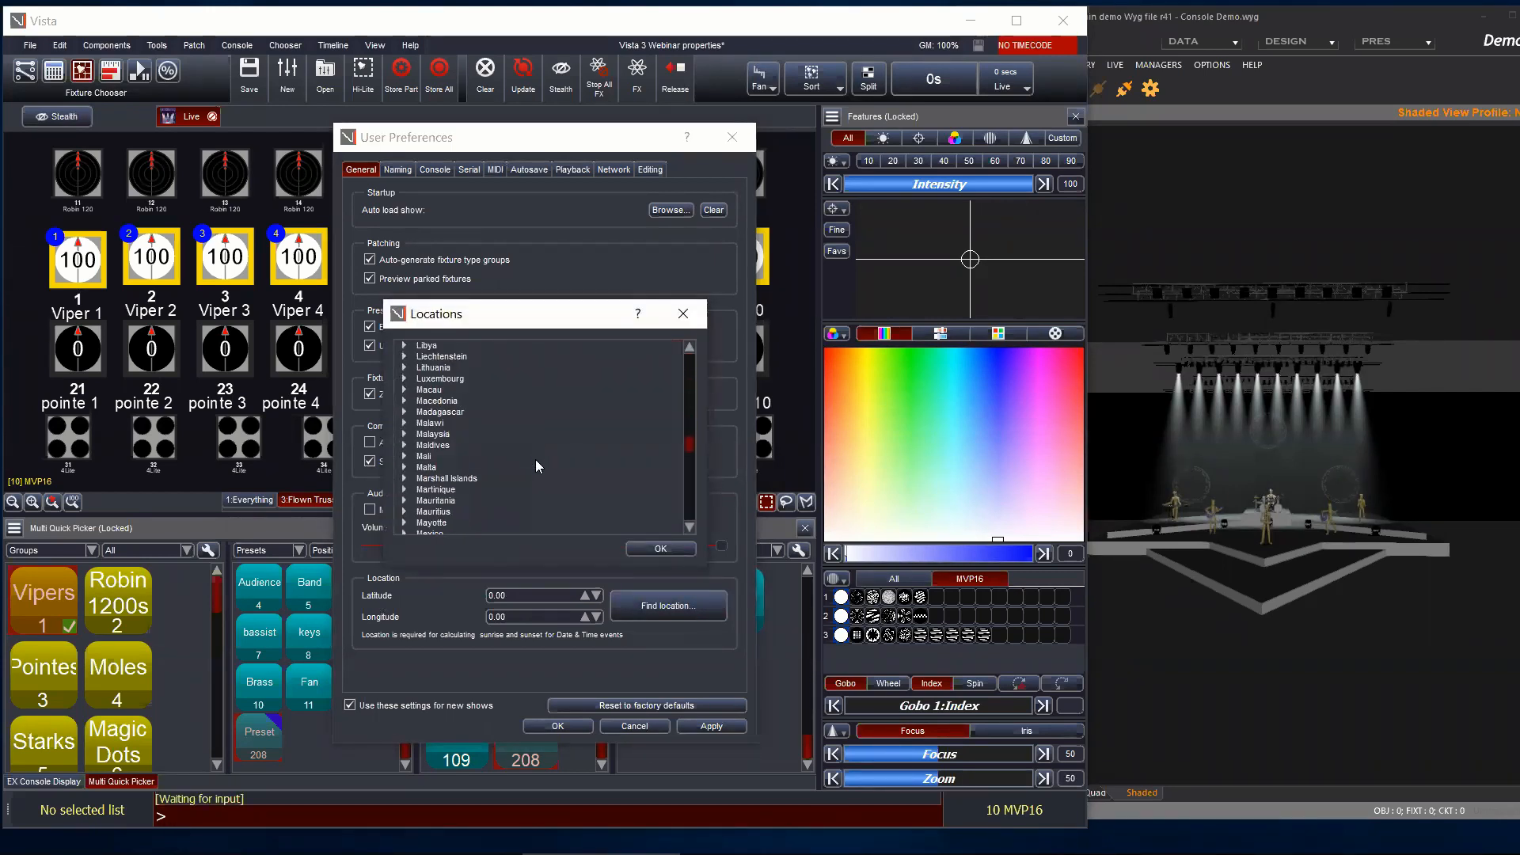
{"action": "scroll", "coordinate": [533, 469], "scroll_direction": "down", "scroll_amount": 4}
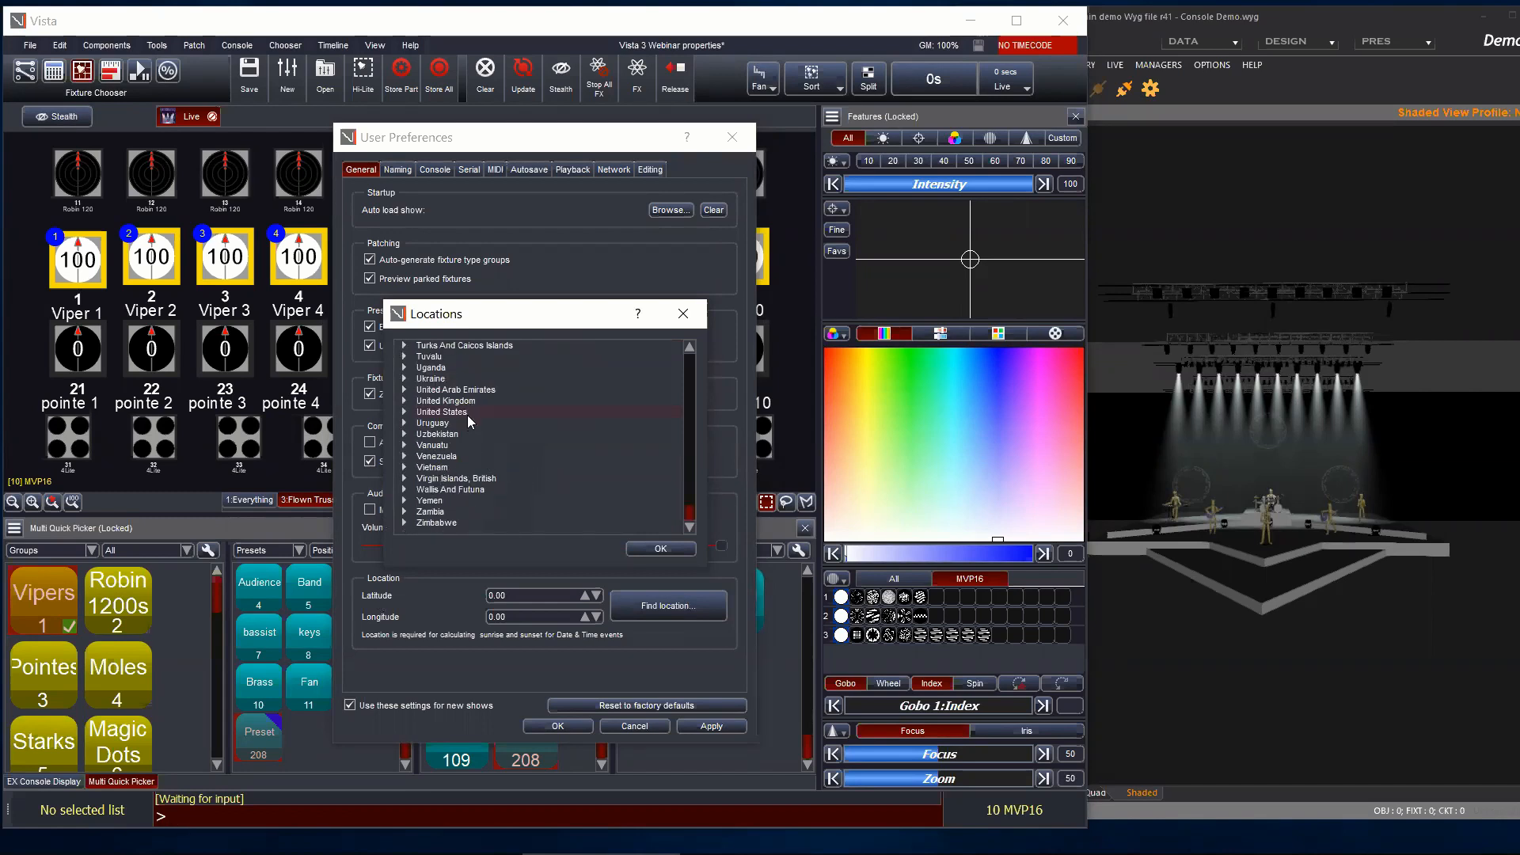
{"action": "left_click", "coordinate": [405, 413]}
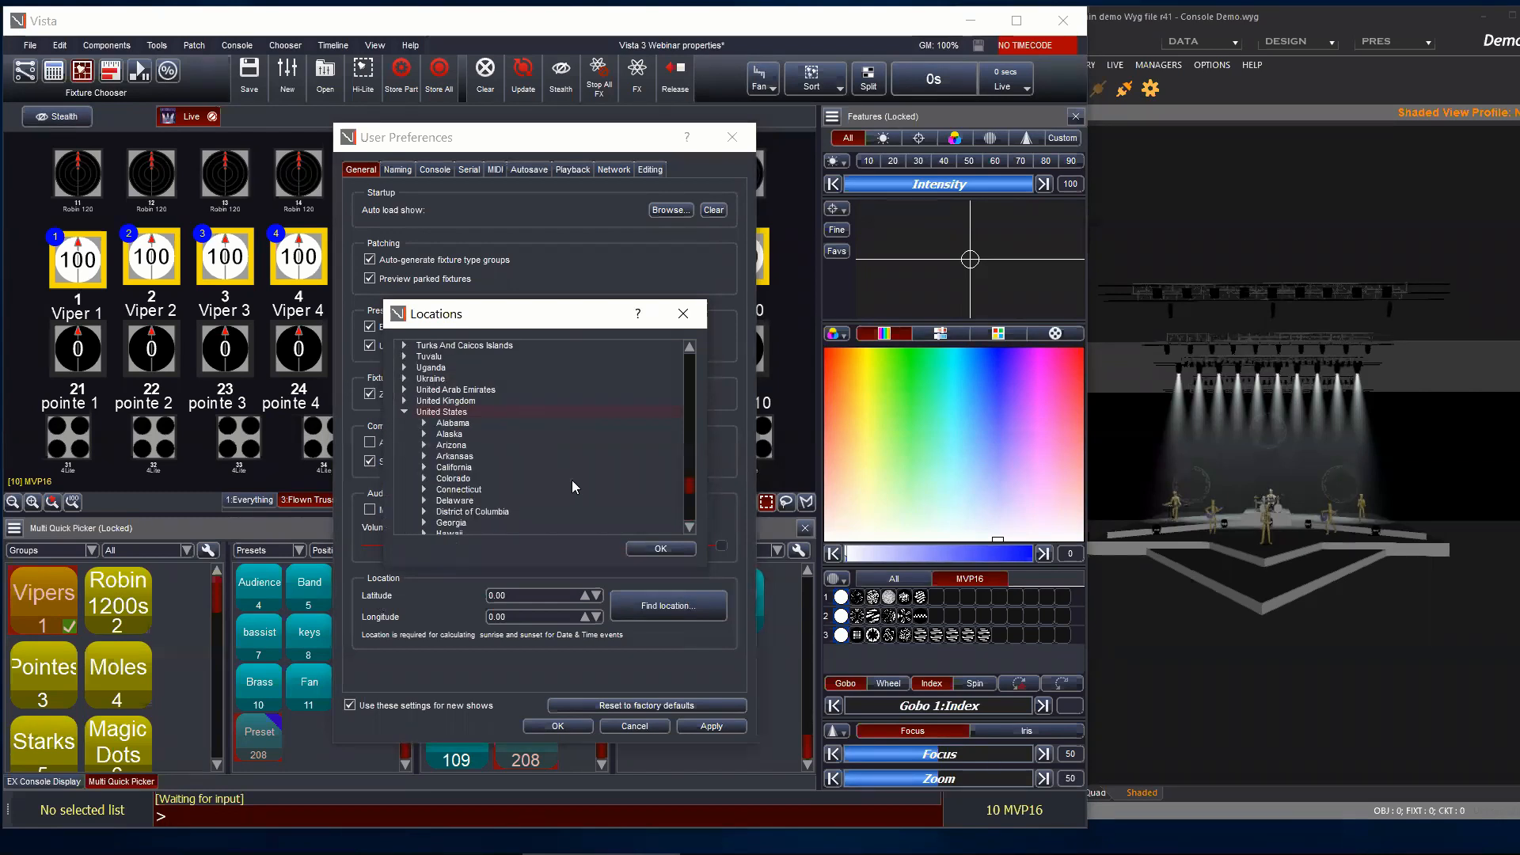
{"action": "scroll", "coordinate": [554, 475], "scroll_direction": "down", "scroll_amount": 12}
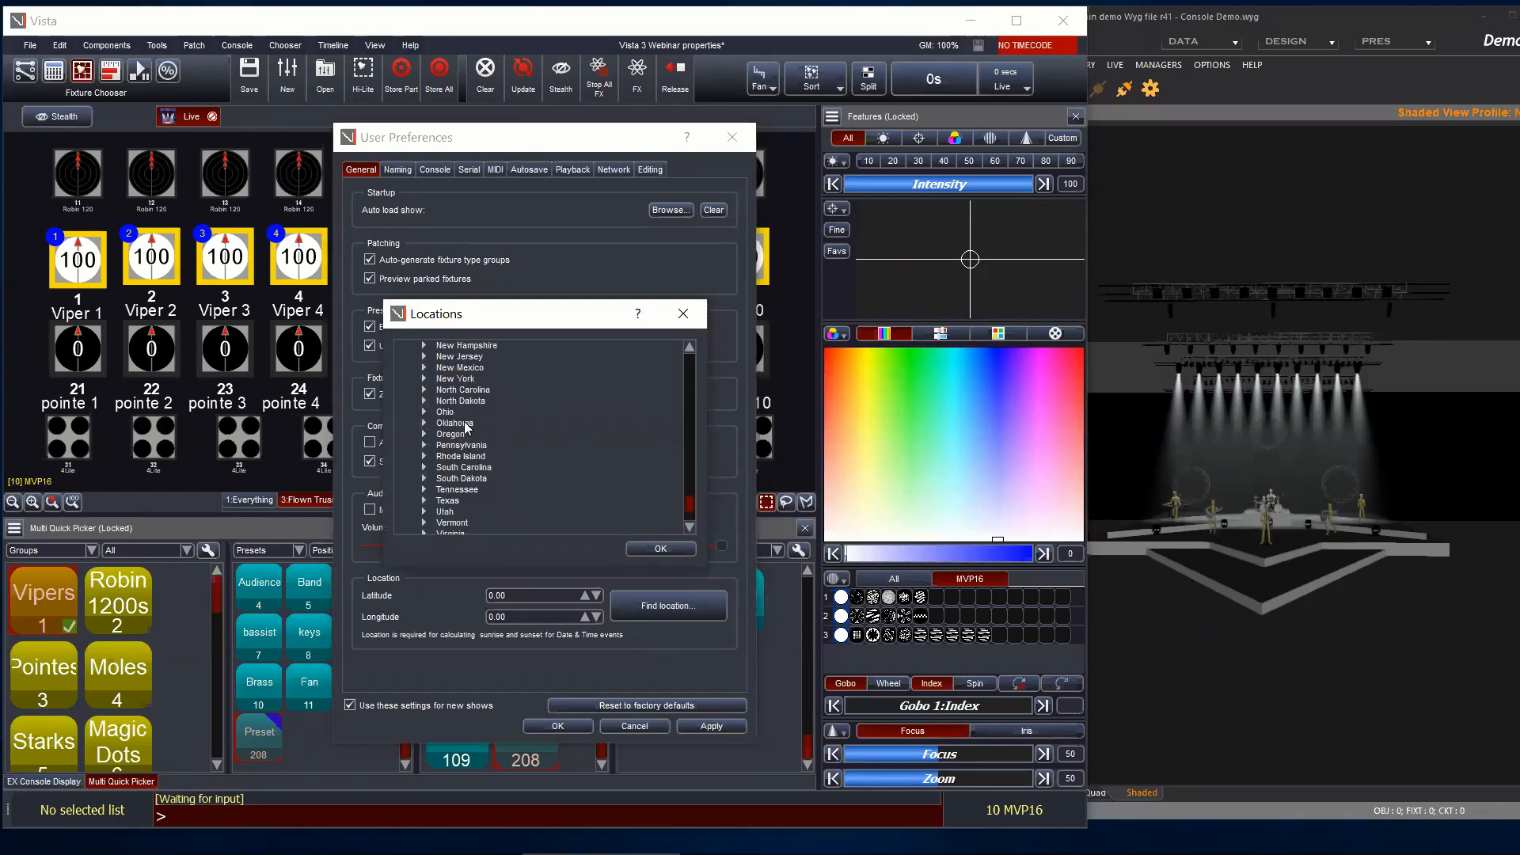
{"action": "left_click", "coordinate": [428, 424]}
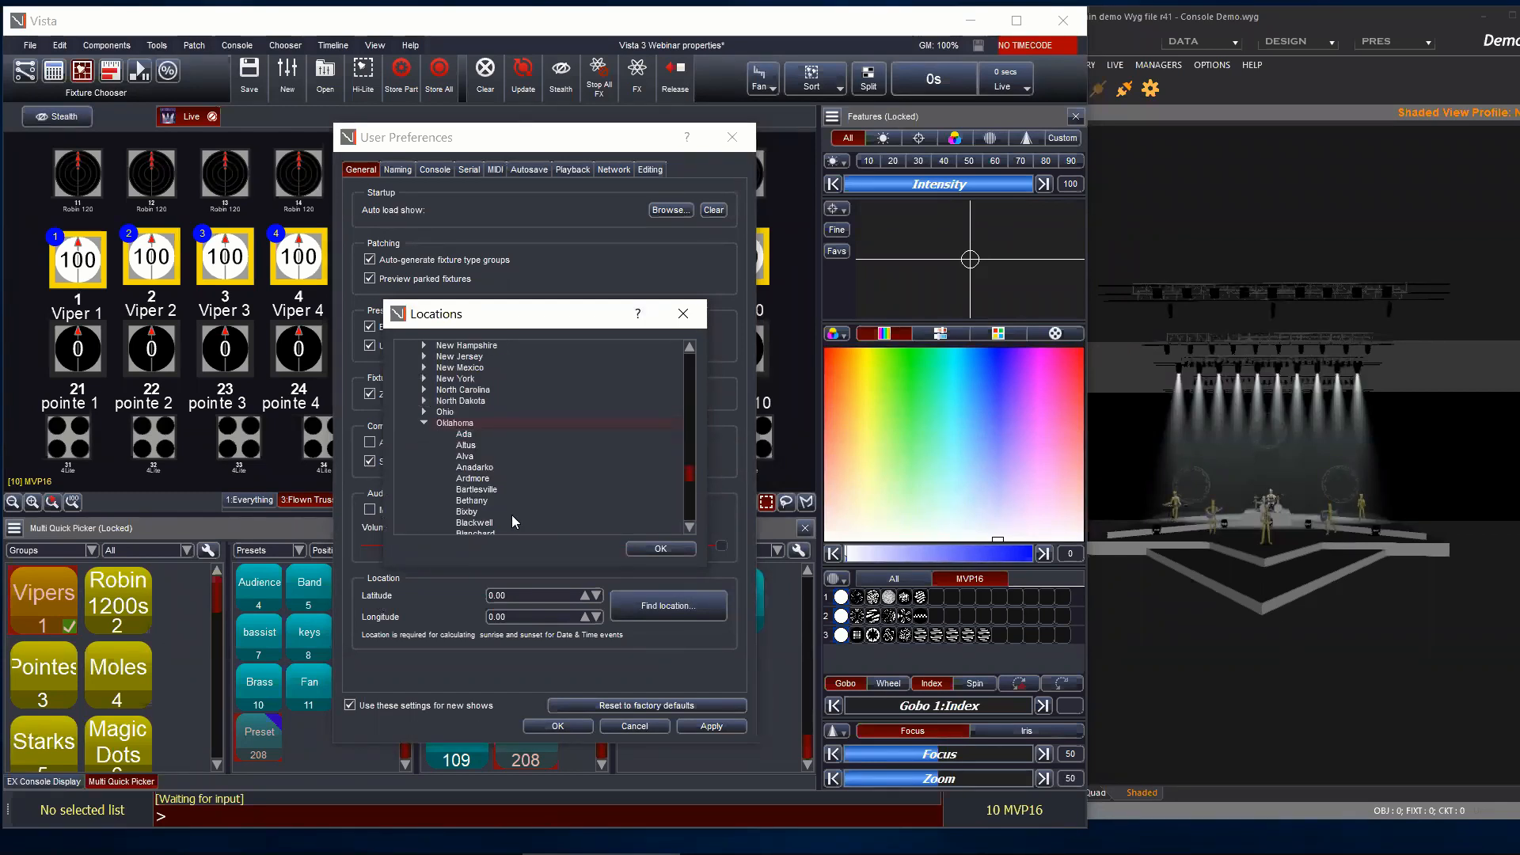
{"action": "scroll", "coordinate": [513, 475], "scroll_direction": "down", "scroll_amount": 6}
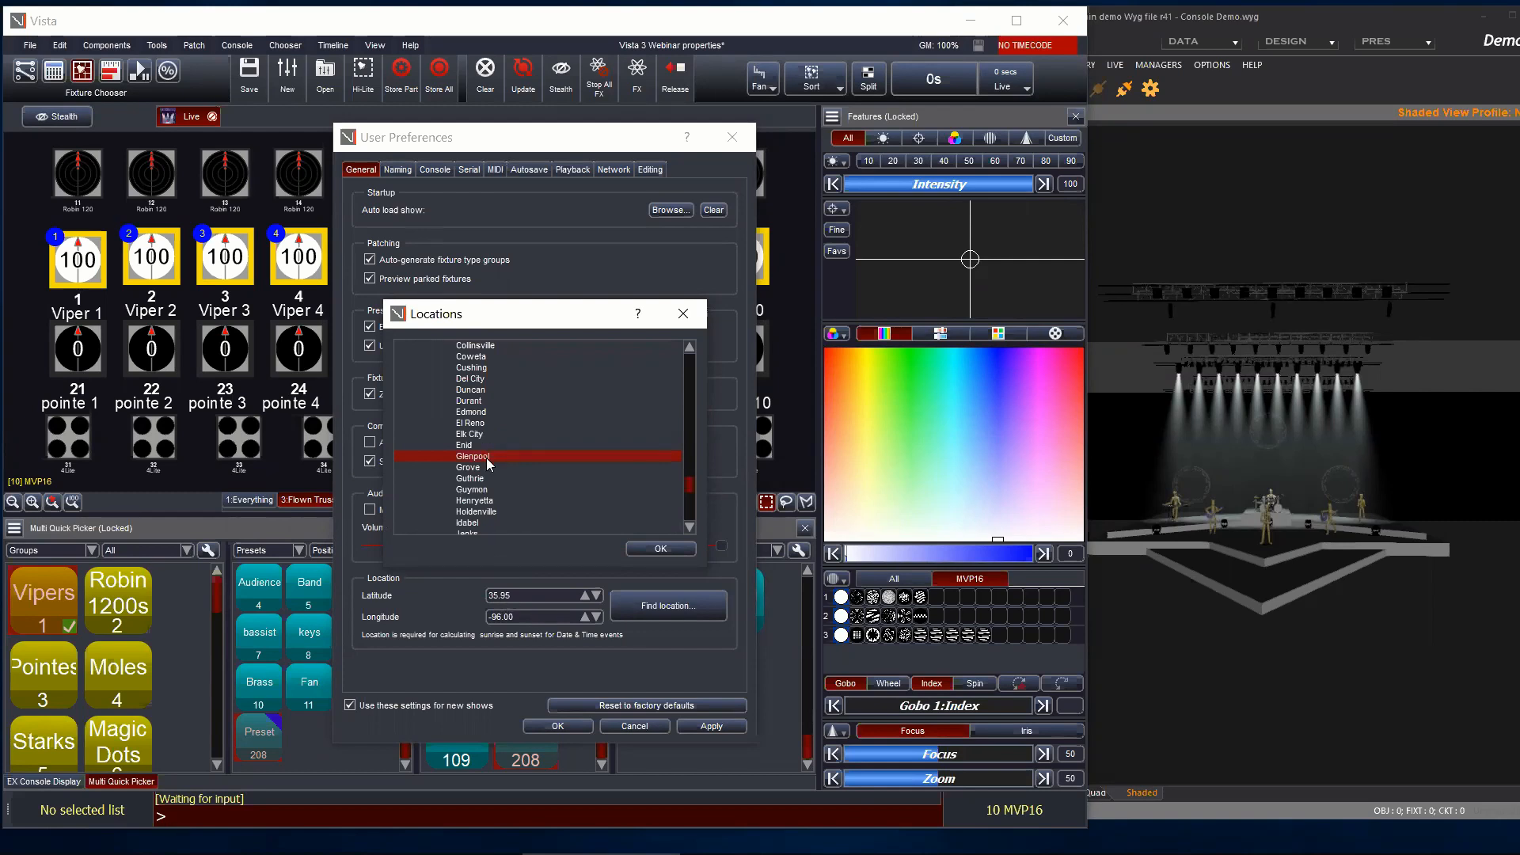
{"action": "left_click", "coordinate": [665, 549]}
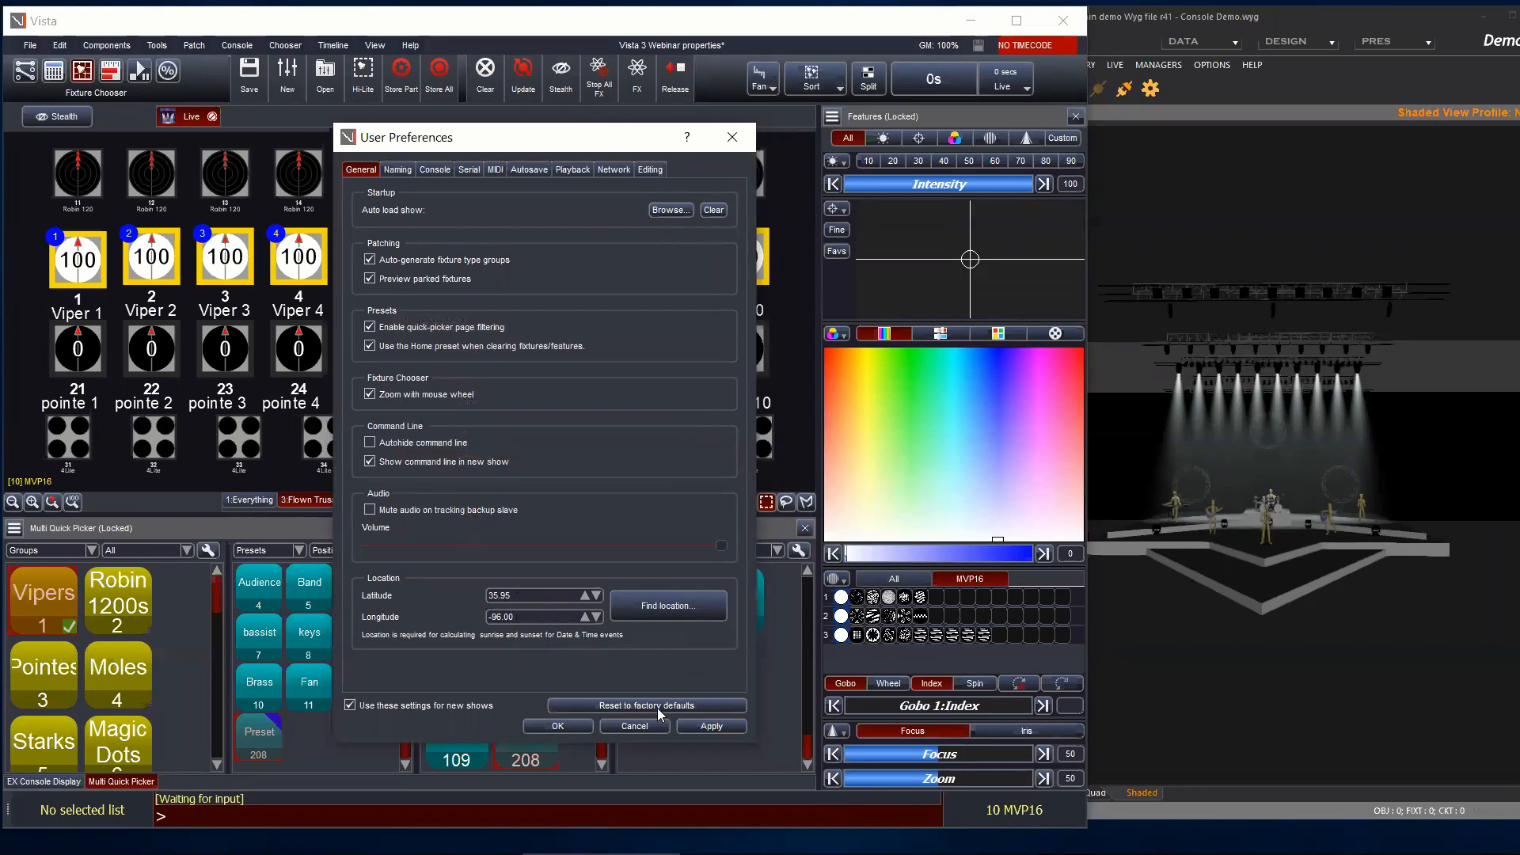
{"action": "left_click", "coordinate": [565, 726]}
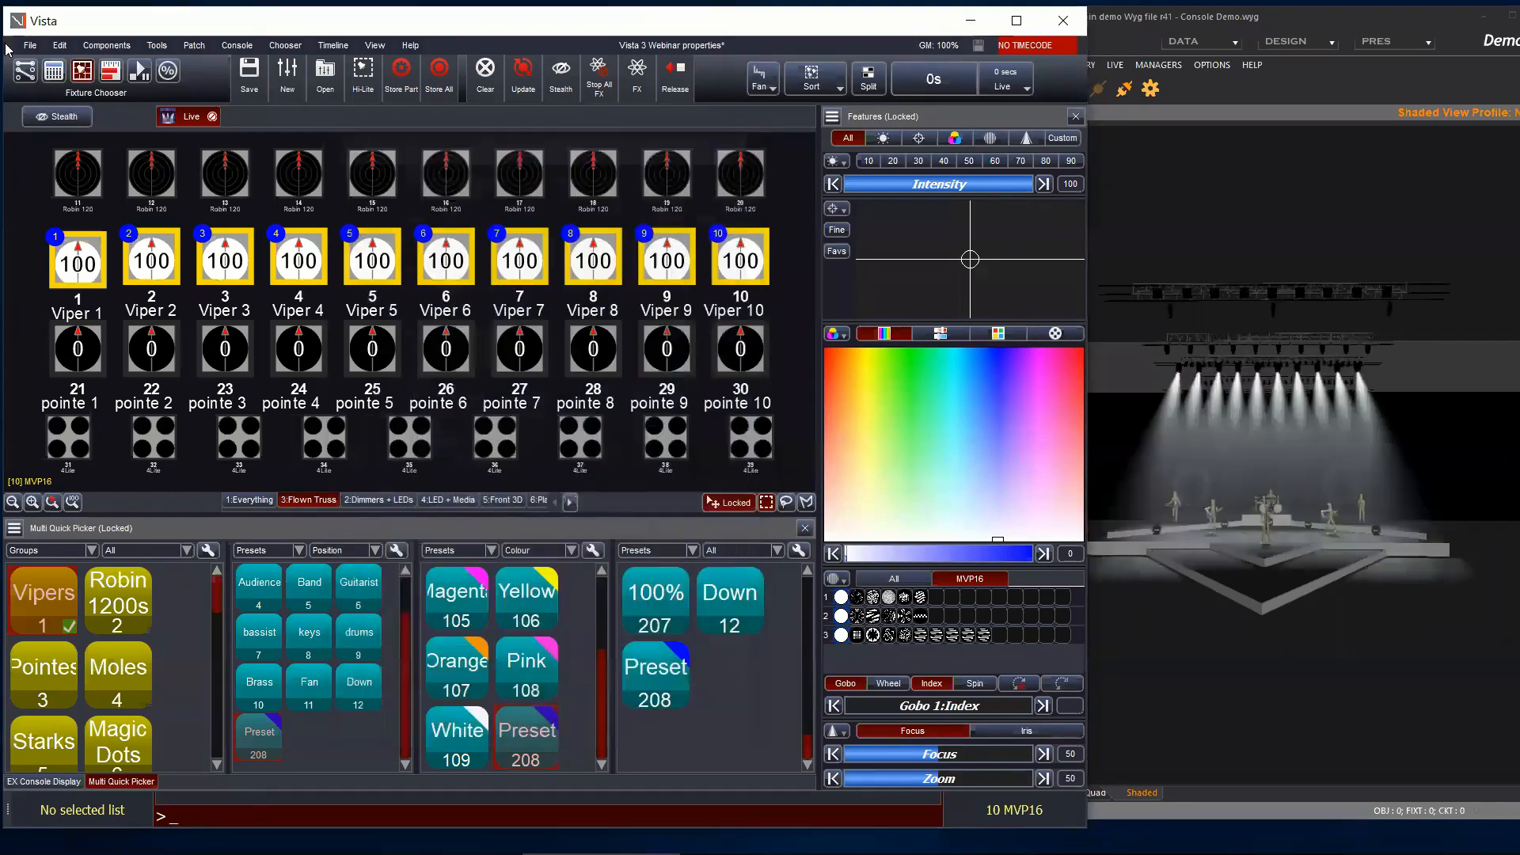
Step: Try a new date and time event triggered at Sunrise, then cancel it and close the events list
{"action": "left_click", "coordinate": [154, 46]}
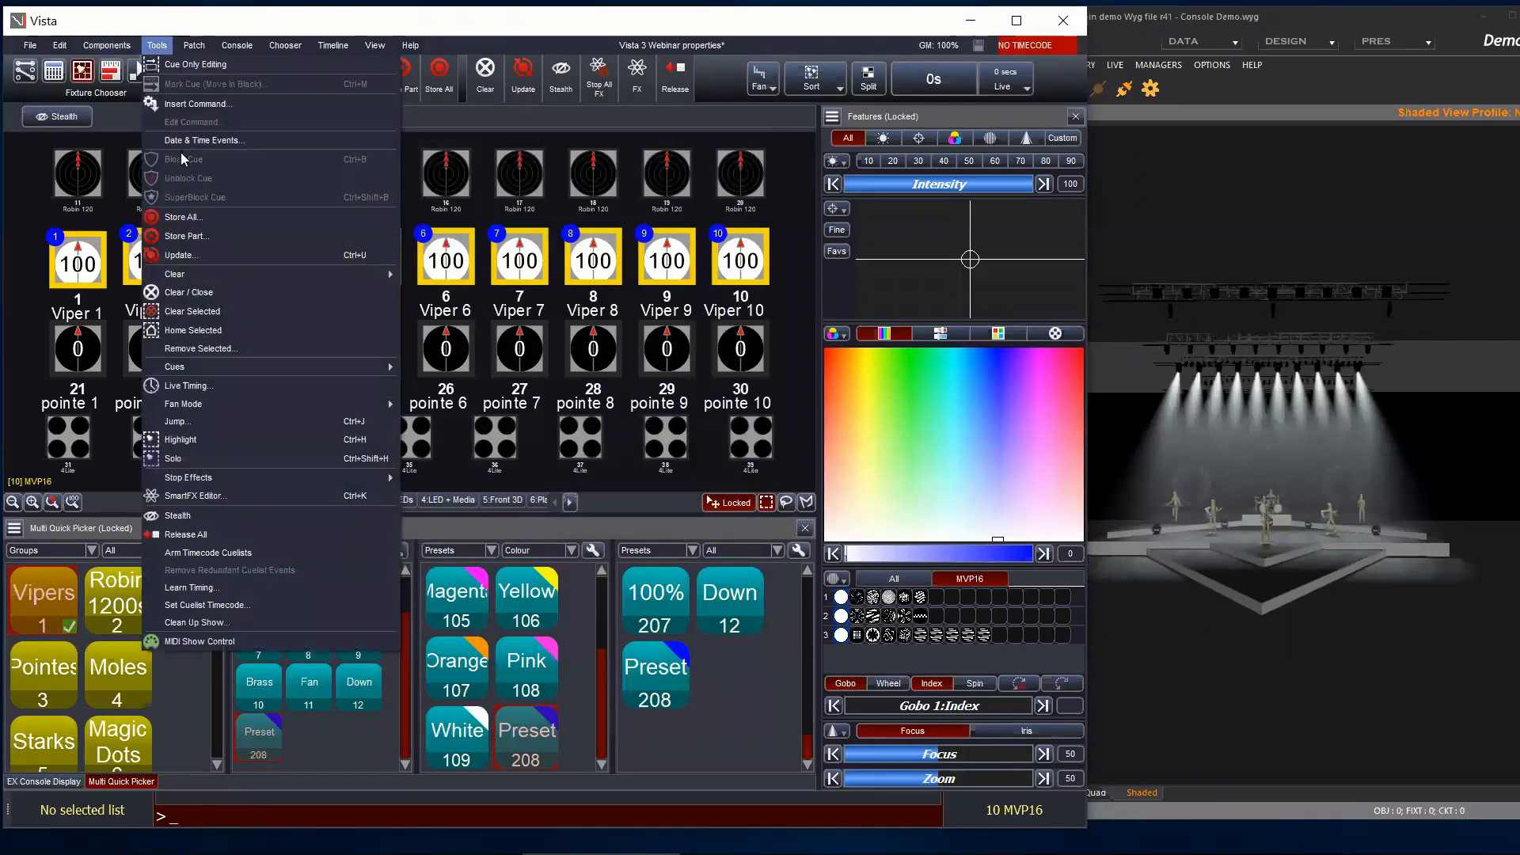
{"action": "left_click", "coordinate": [210, 140]}
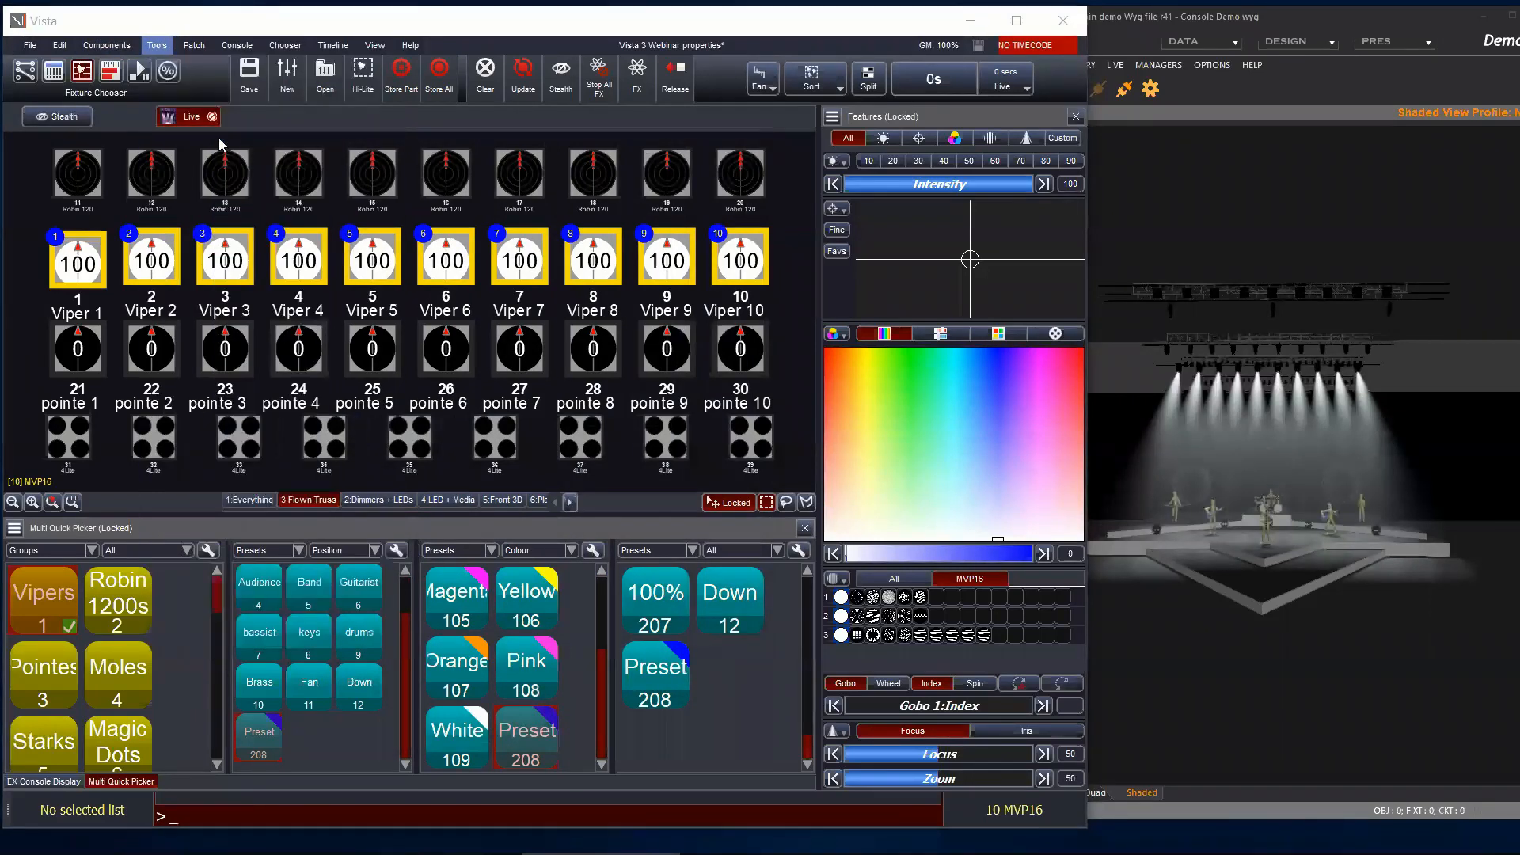
{"action": "left_click", "coordinate": [936, 276]}
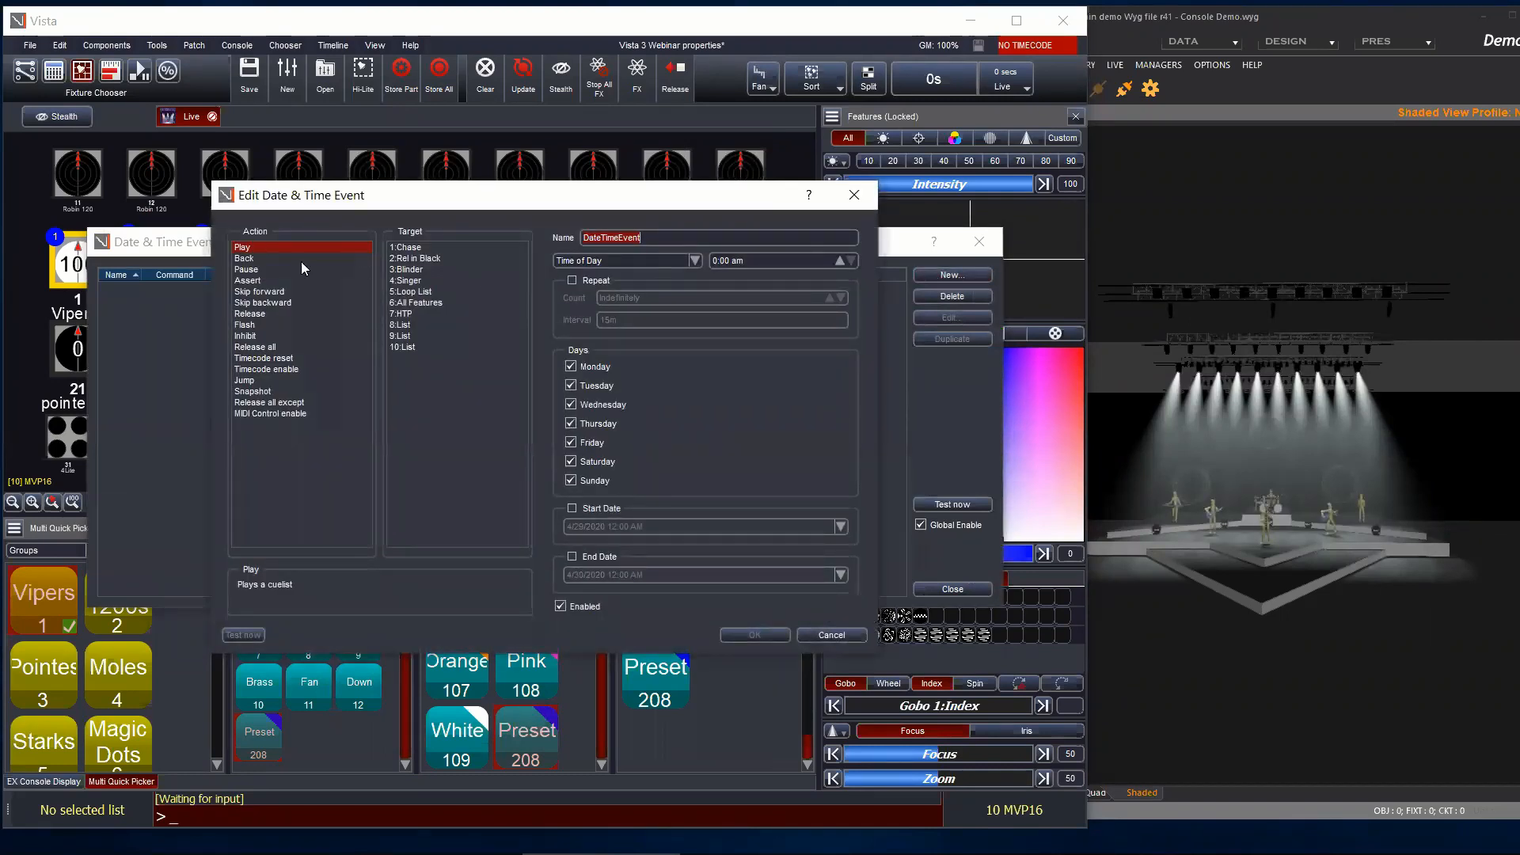
{"action": "left_click", "coordinate": [637, 261]}
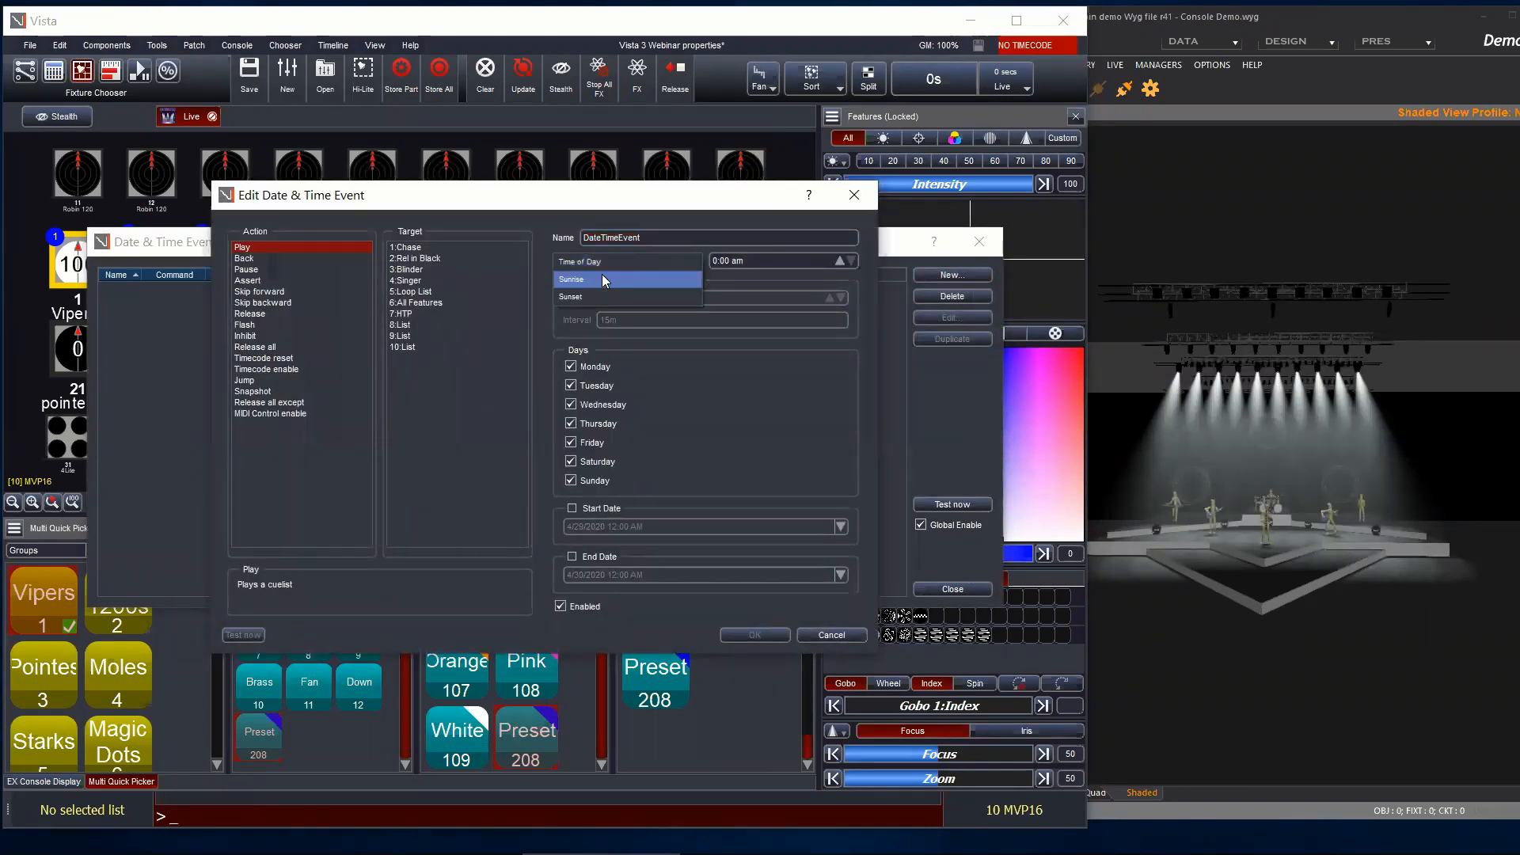
{"action": "left_click", "coordinate": [604, 280]}
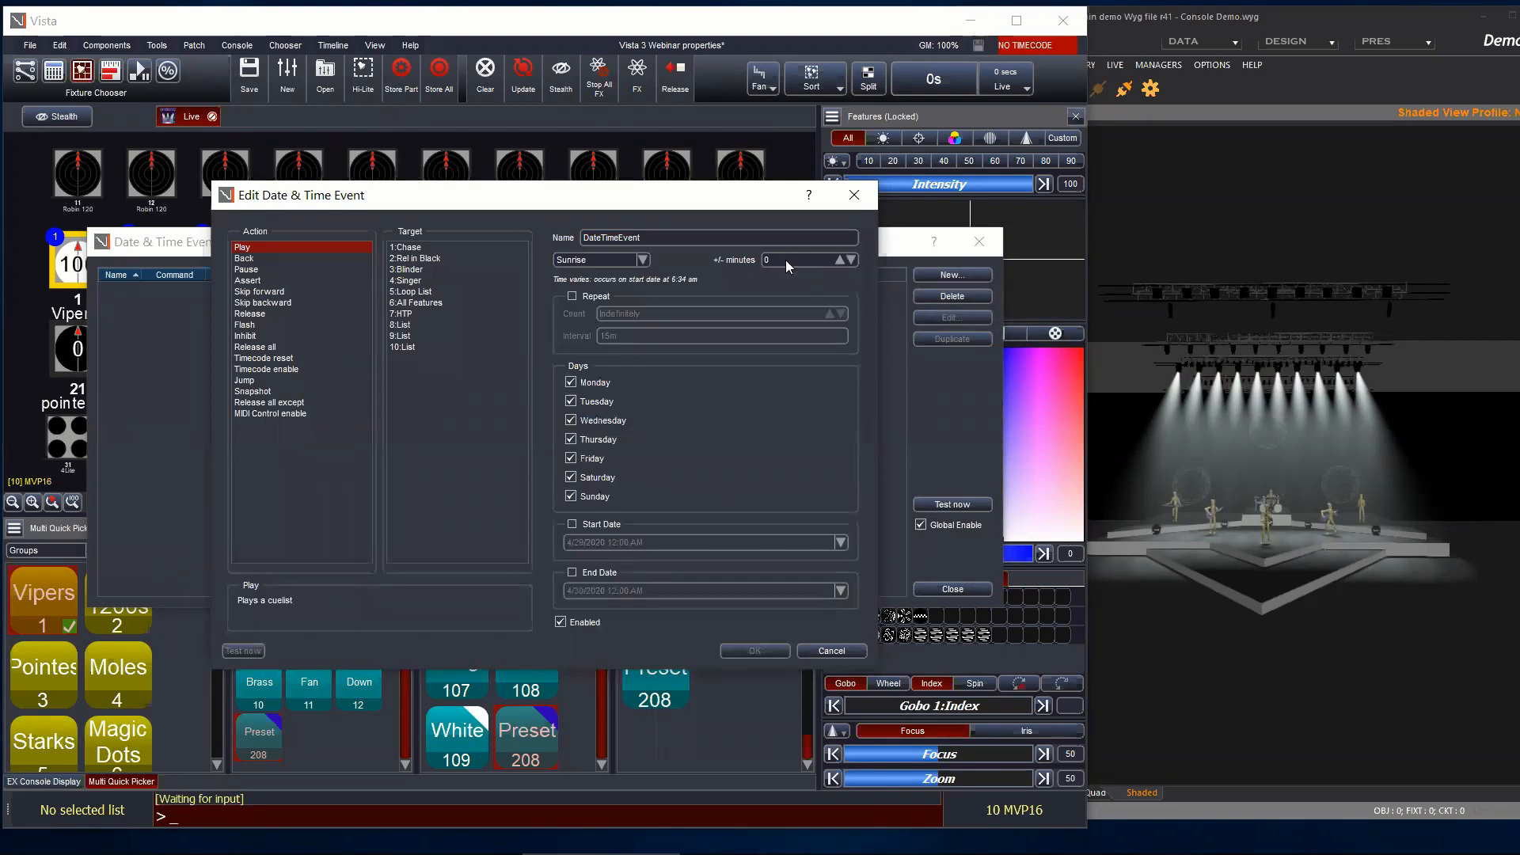
{"action": "left_click", "coordinate": [638, 261]}
{"action": "left_click", "coordinate": [603, 279]}
{"action": "left_click", "coordinate": [830, 651]}
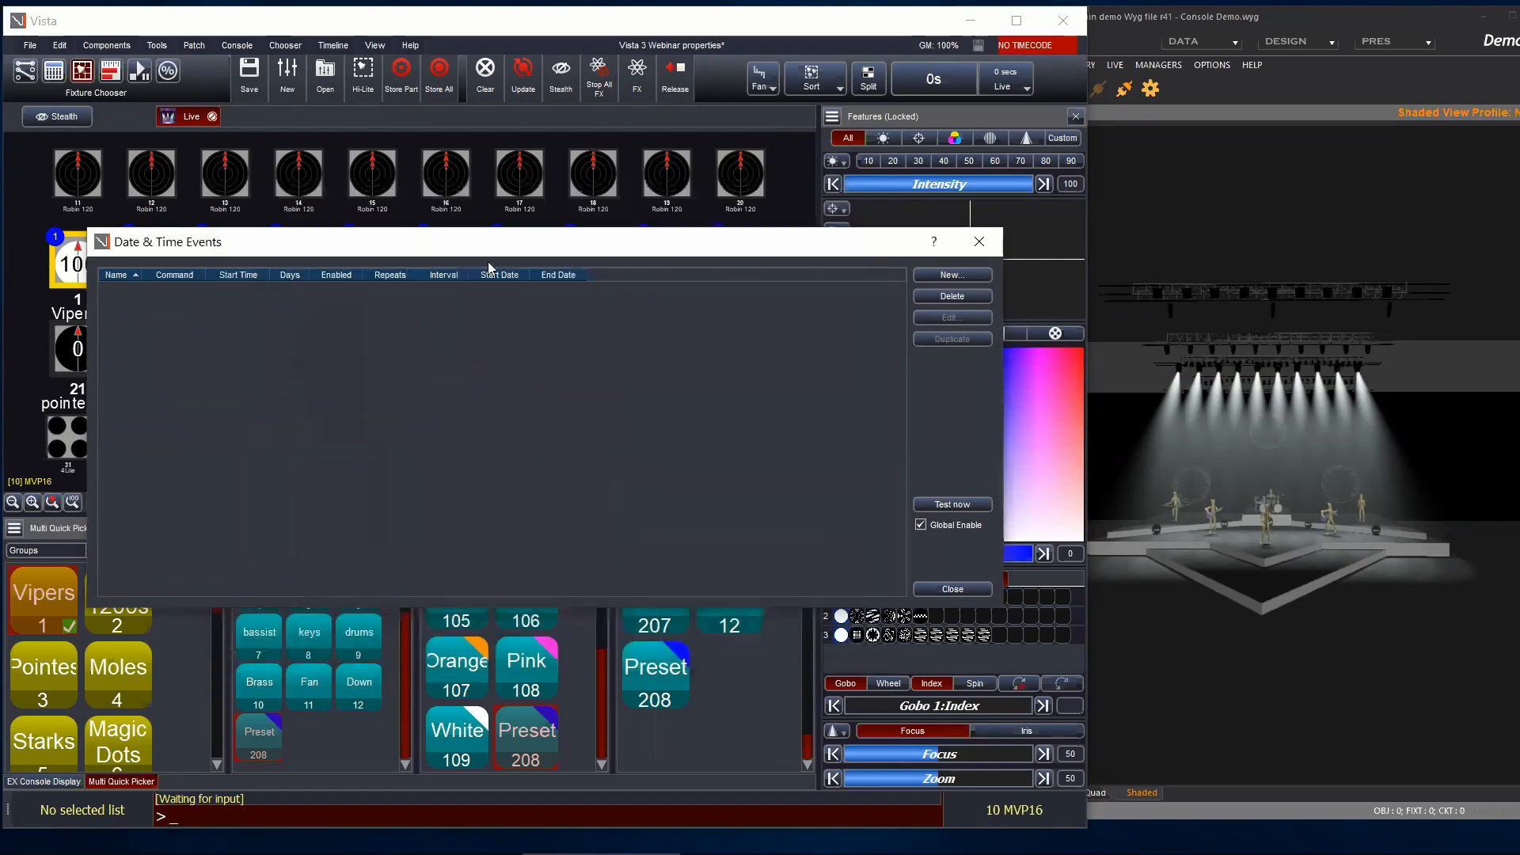
{"action": "left_click", "coordinate": [988, 247]}
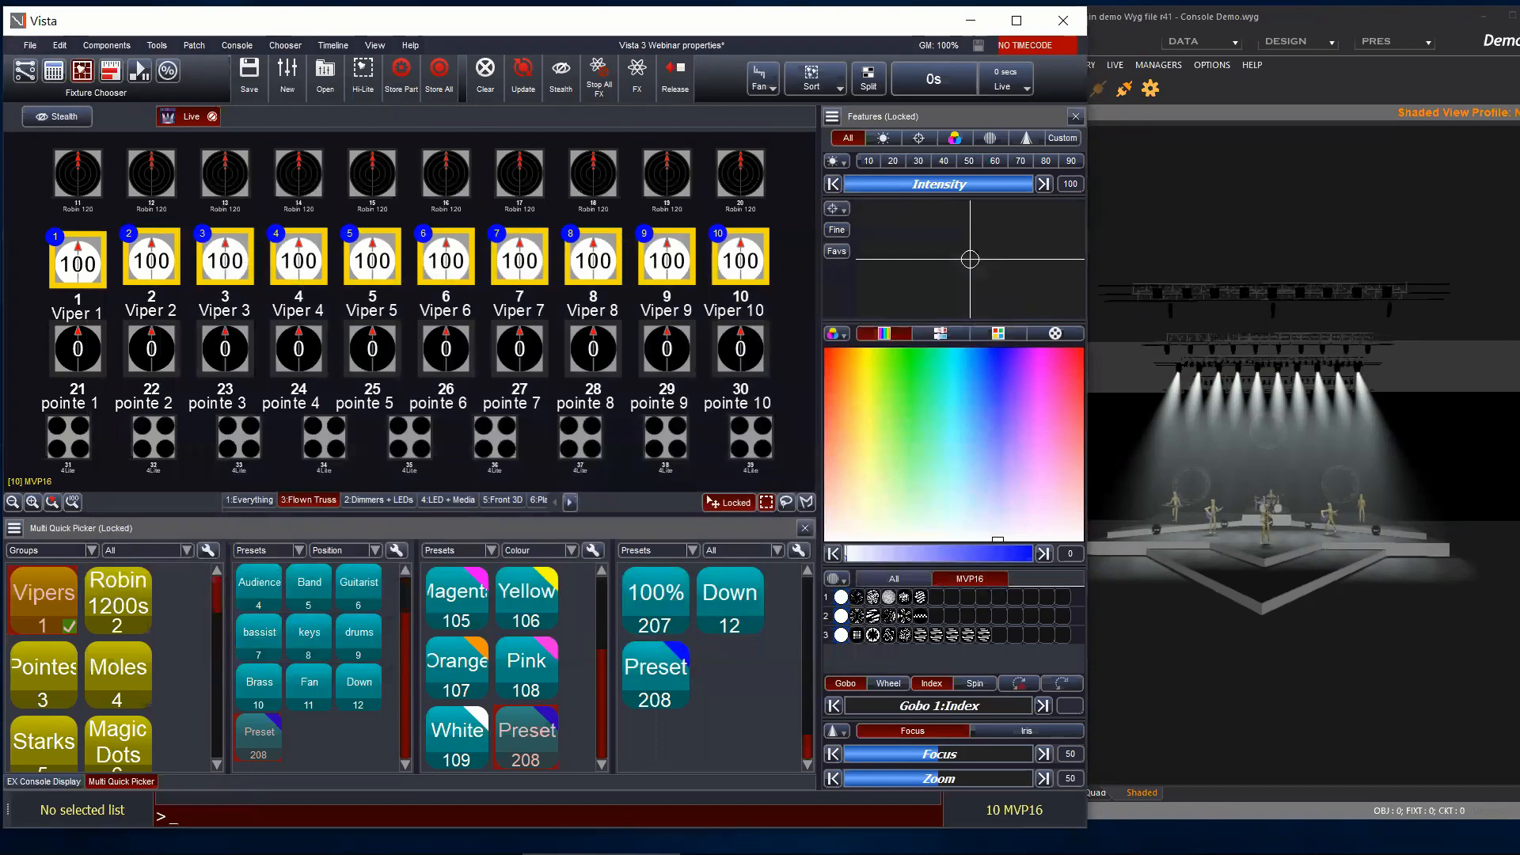
Step: Review the item naming formats in the Naming user preferences, including the FX Template format
{"action": "left_click", "coordinate": [31, 45]}
{"action": "left_click", "coordinate": [72, 208]}
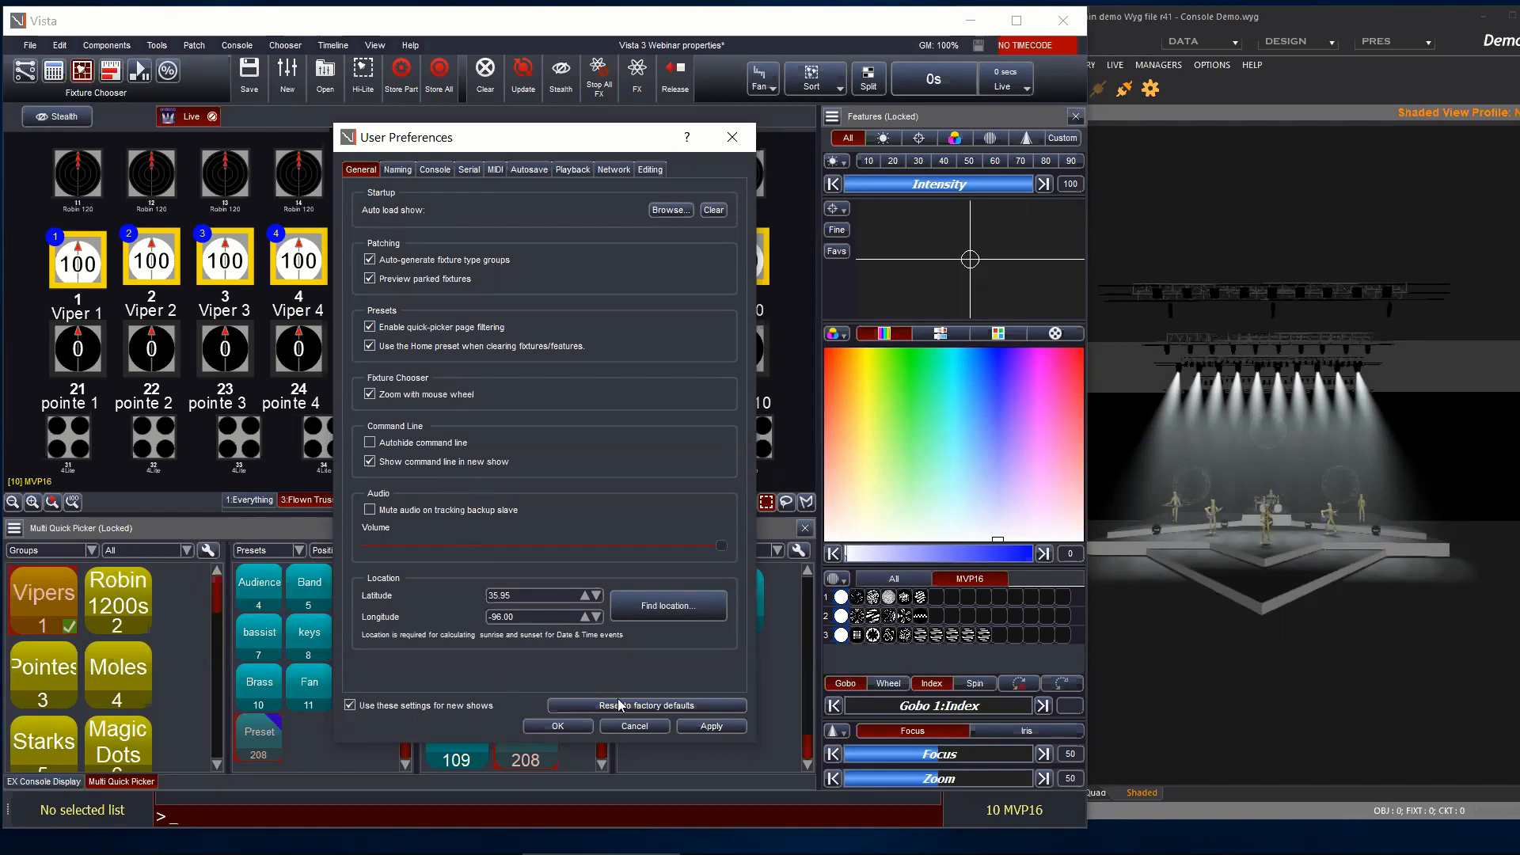
{"action": "left_click", "coordinate": [401, 171]}
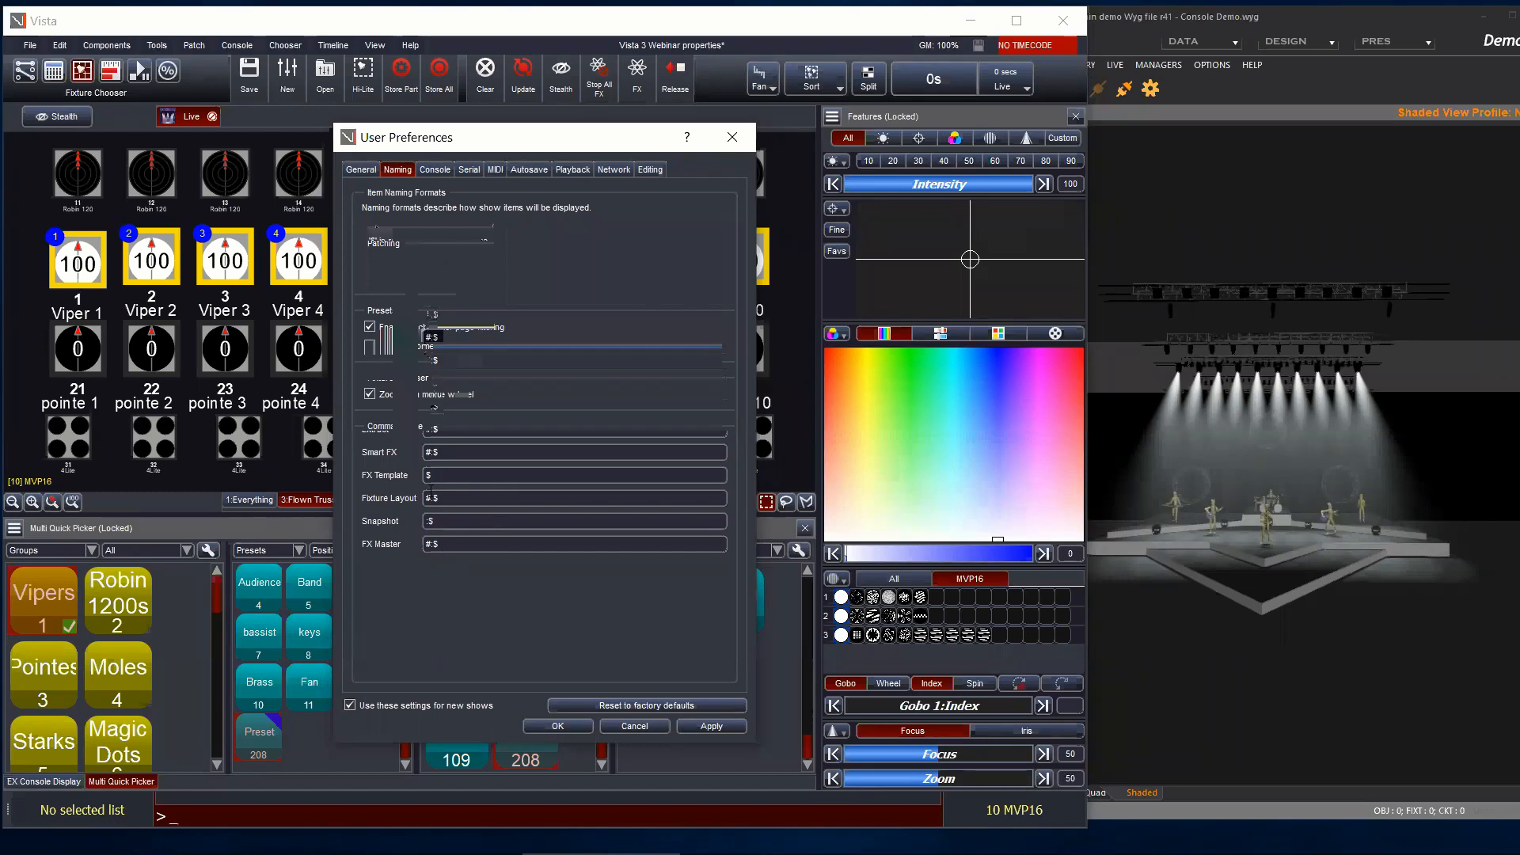
{"action": "left_click", "coordinate": [501, 474]}
{"action": "type", "text": "FX"}
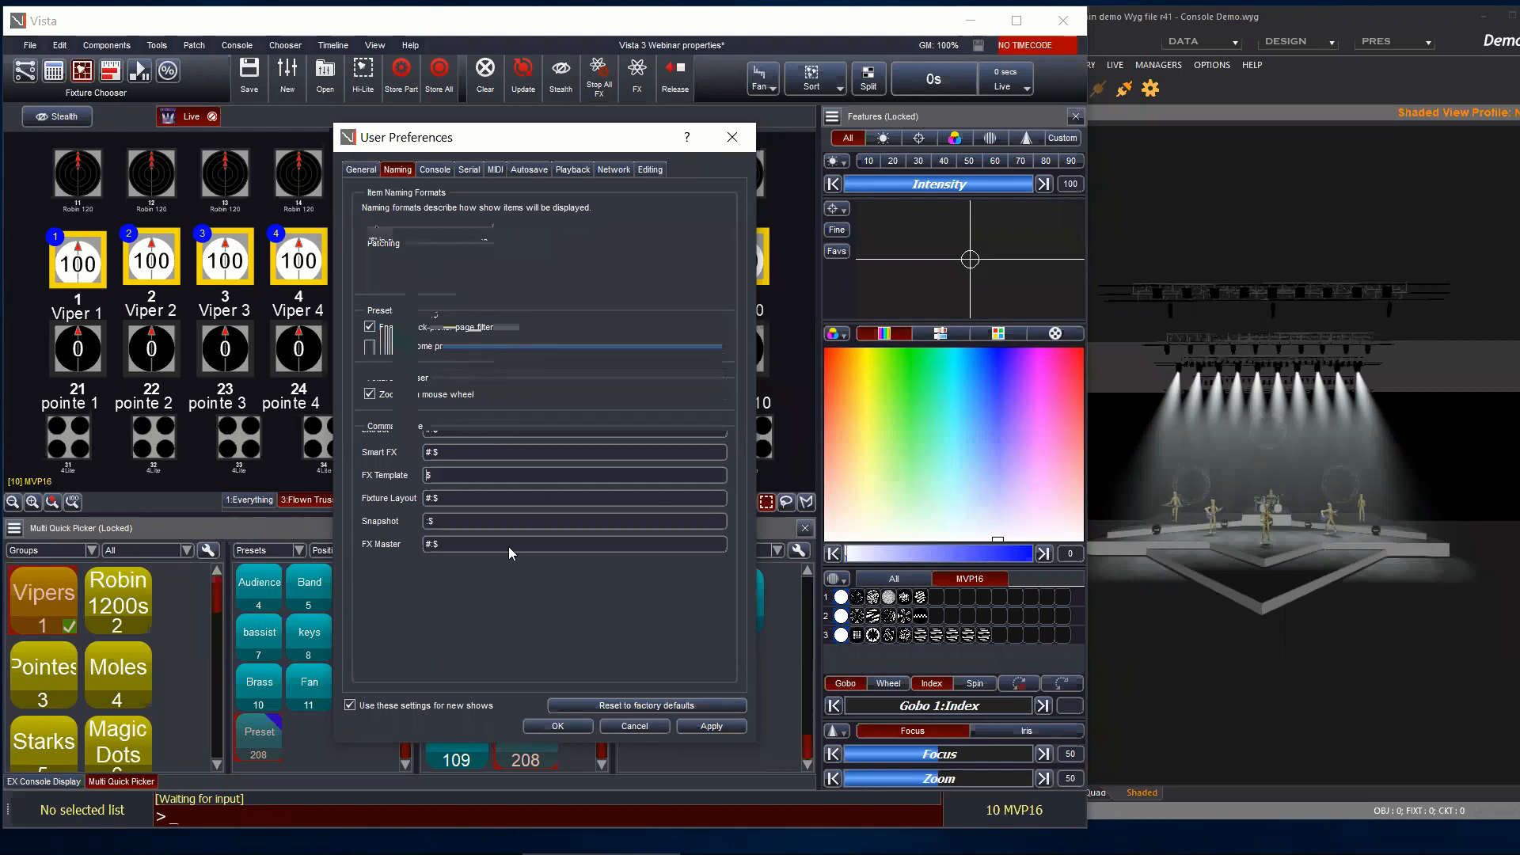
Step: Lower the encoder sensitivity in the Console user preferences and accept the change
{"action": "left_click", "coordinate": [444, 171]}
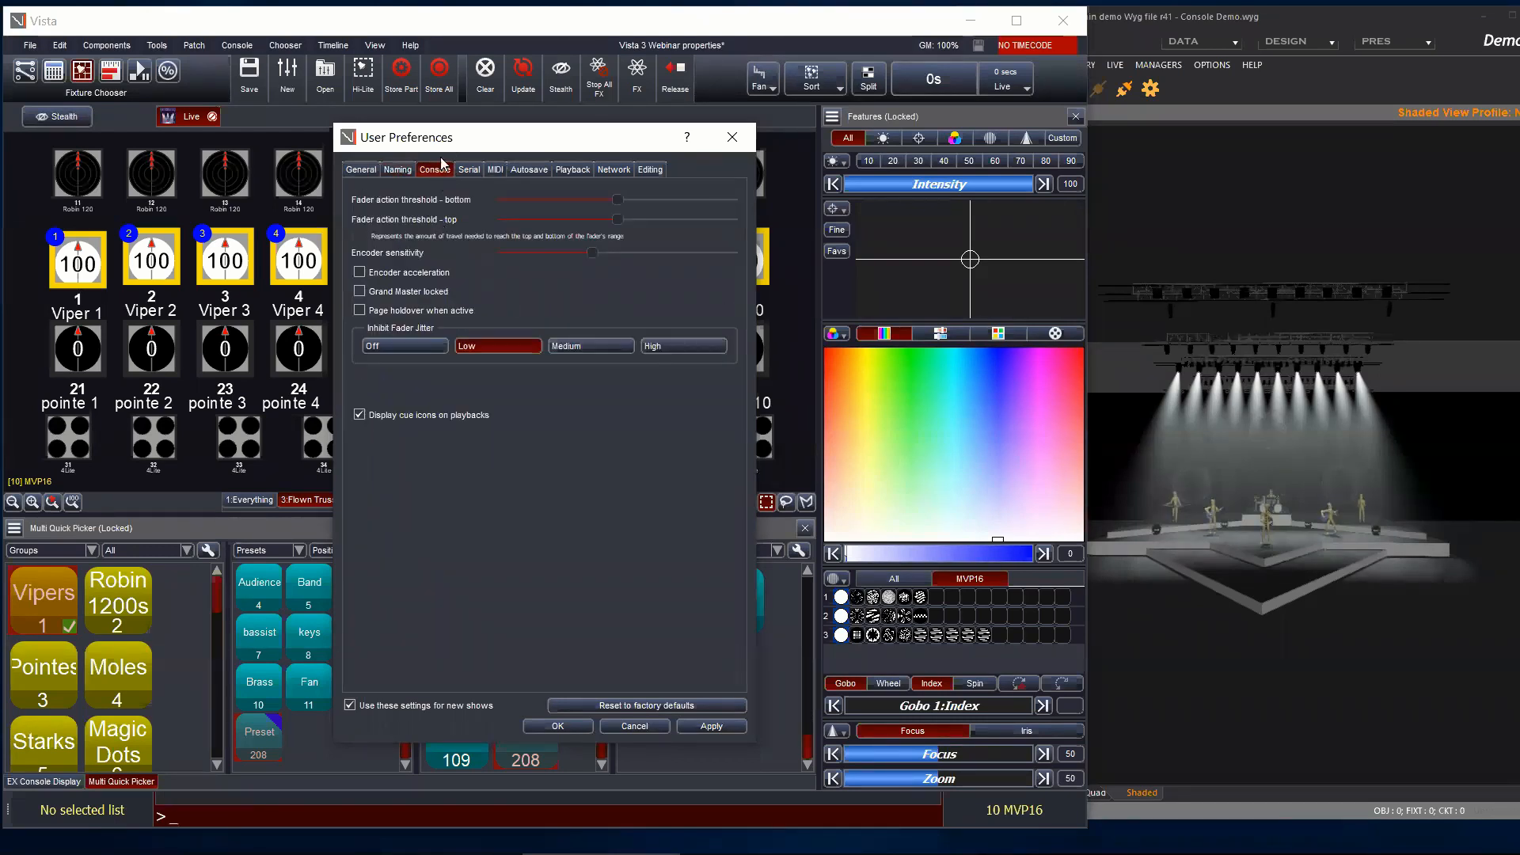
{"action": "left_click_drag", "start_coordinate": [514, 140], "coordinate": [531, 130]}
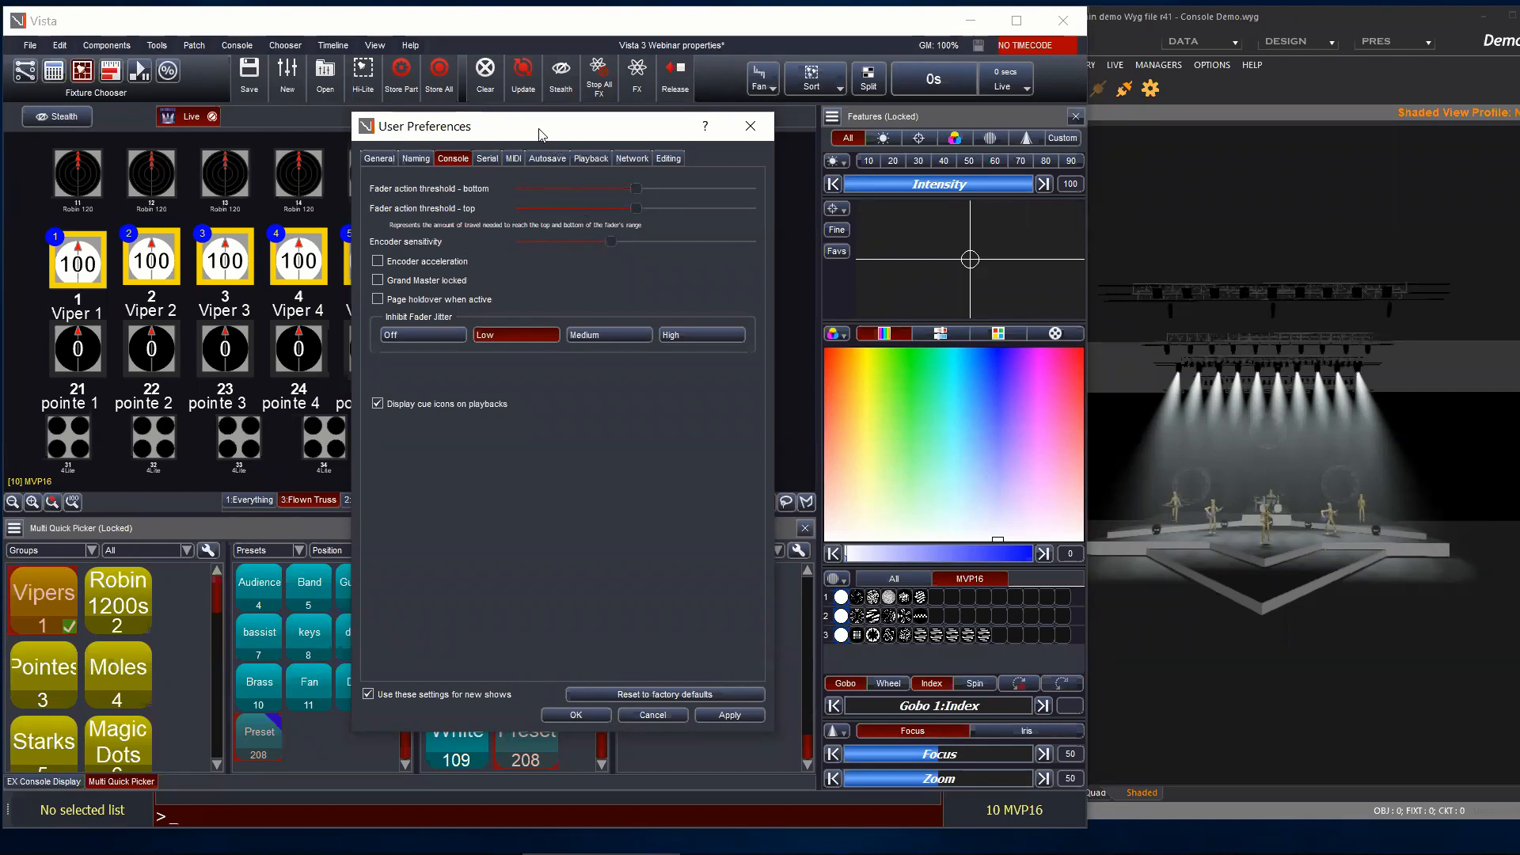
{"action": "left_click_drag", "start_coordinate": [546, 131], "coordinate": [558, 135]}
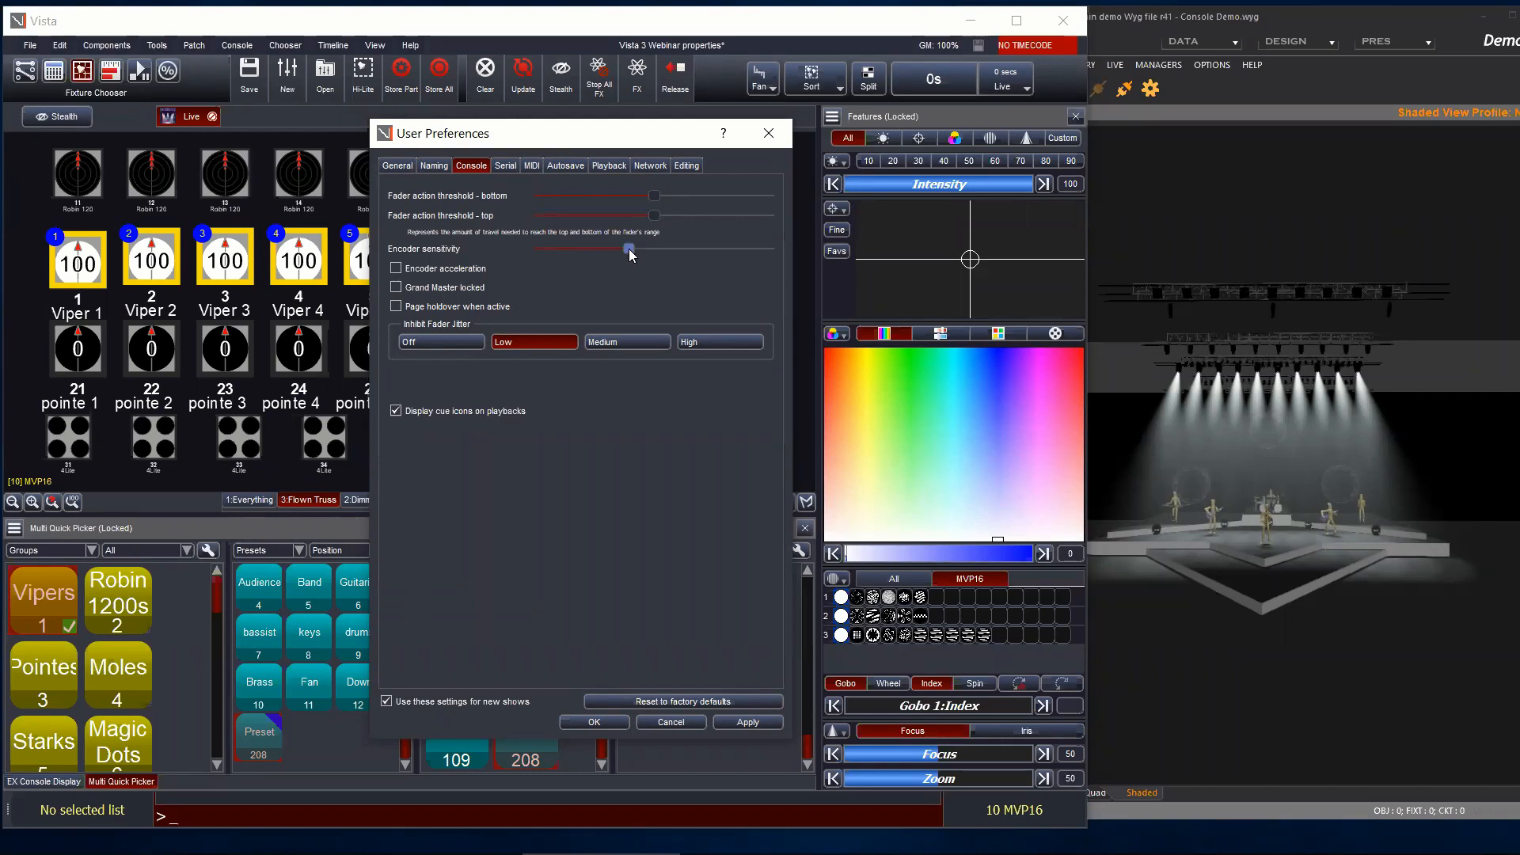
{"action": "left_click_drag", "start_coordinate": [592, 251], "coordinate": [582, 254]}
{"action": "left_click", "coordinate": [611, 722]}
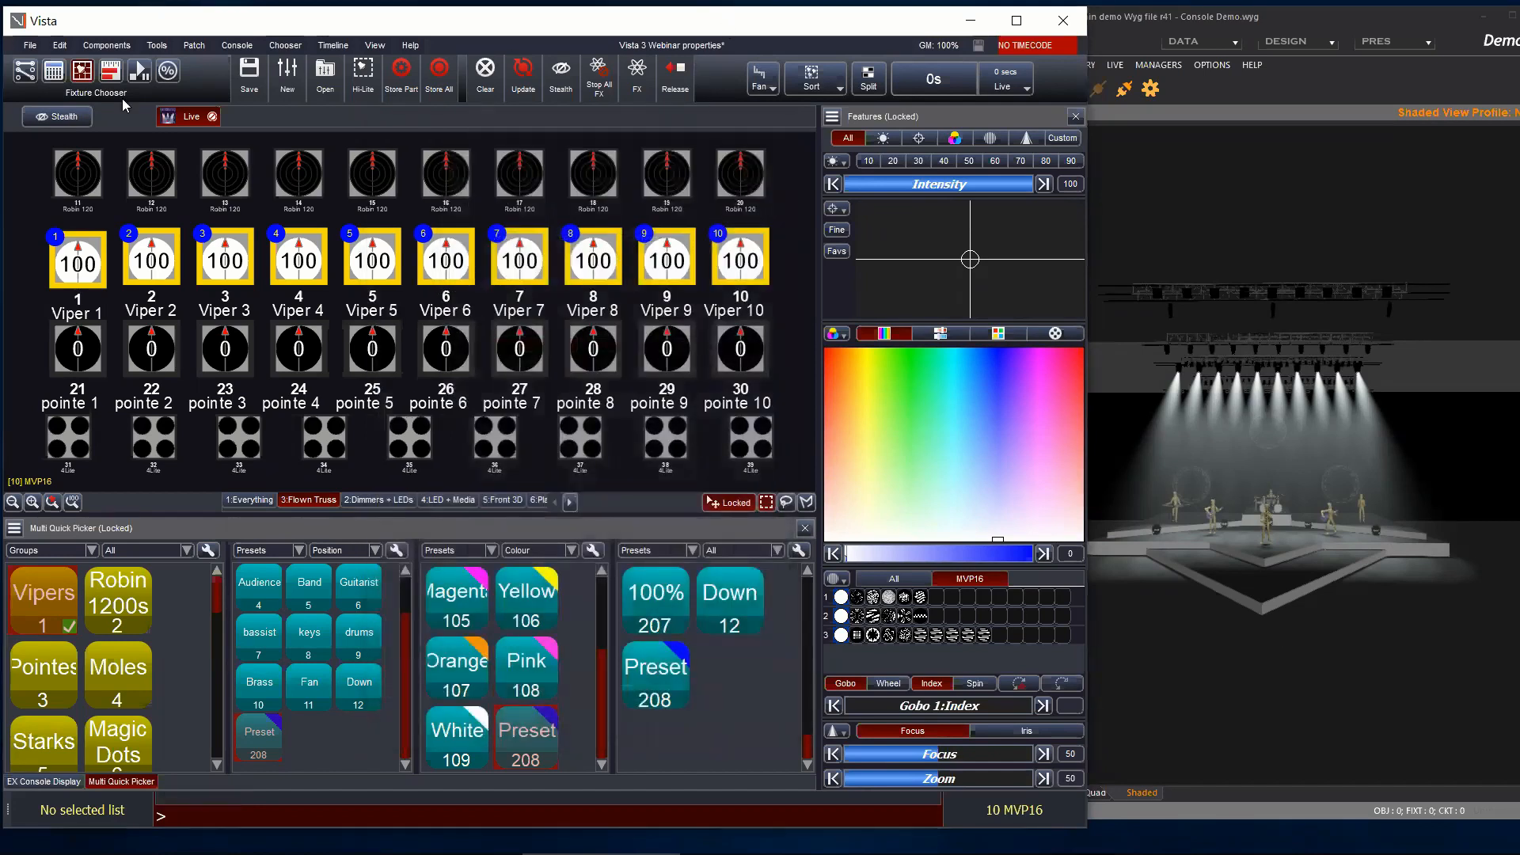
Step: Show the virtual console and lower the grand master fader slightly
{"action": "left_click", "coordinate": [53, 70]}
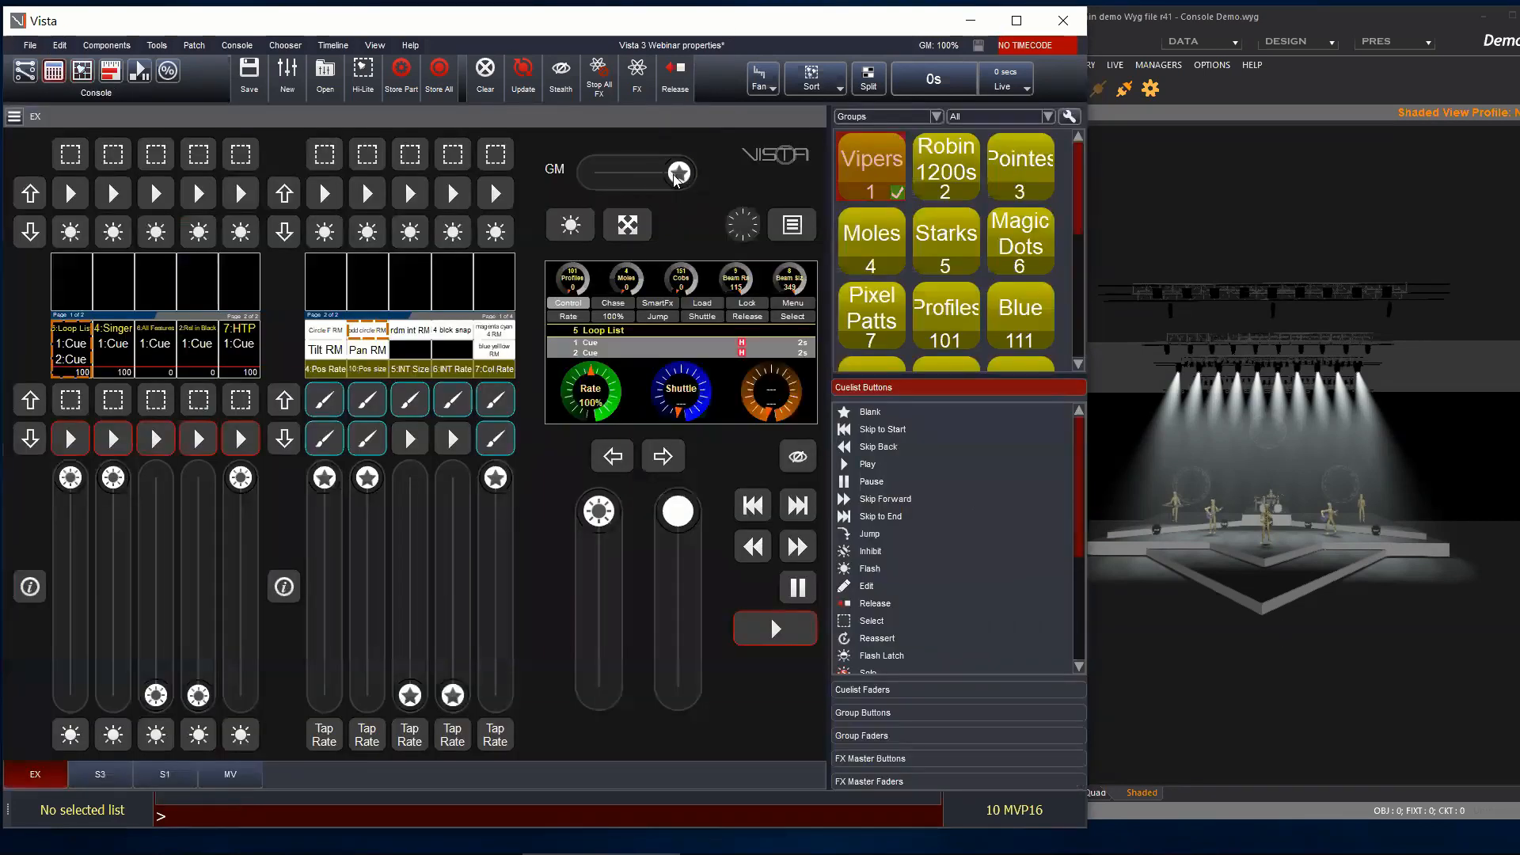
{"action": "left_click_drag", "start_coordinate": [675, 181], "coordinate": [664, 178]}
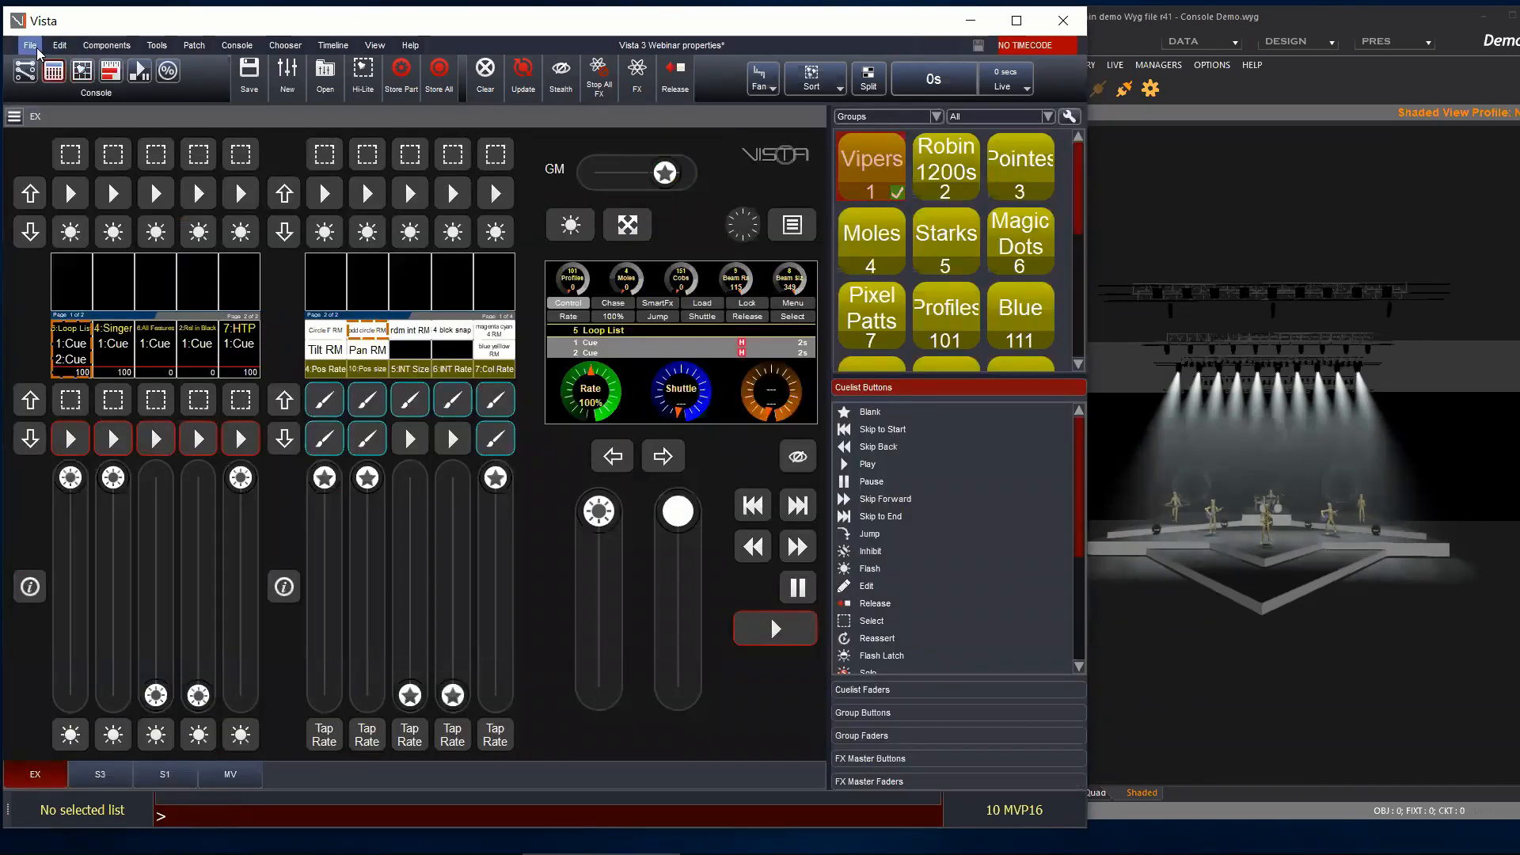
Step: Enable Grand Master locked in the Console user preferences and move the grand master fader back to full
{"action": "left_click", "coordinate": [30, 45]}
{"action": "left_click", "coordinate": [56, 207]}
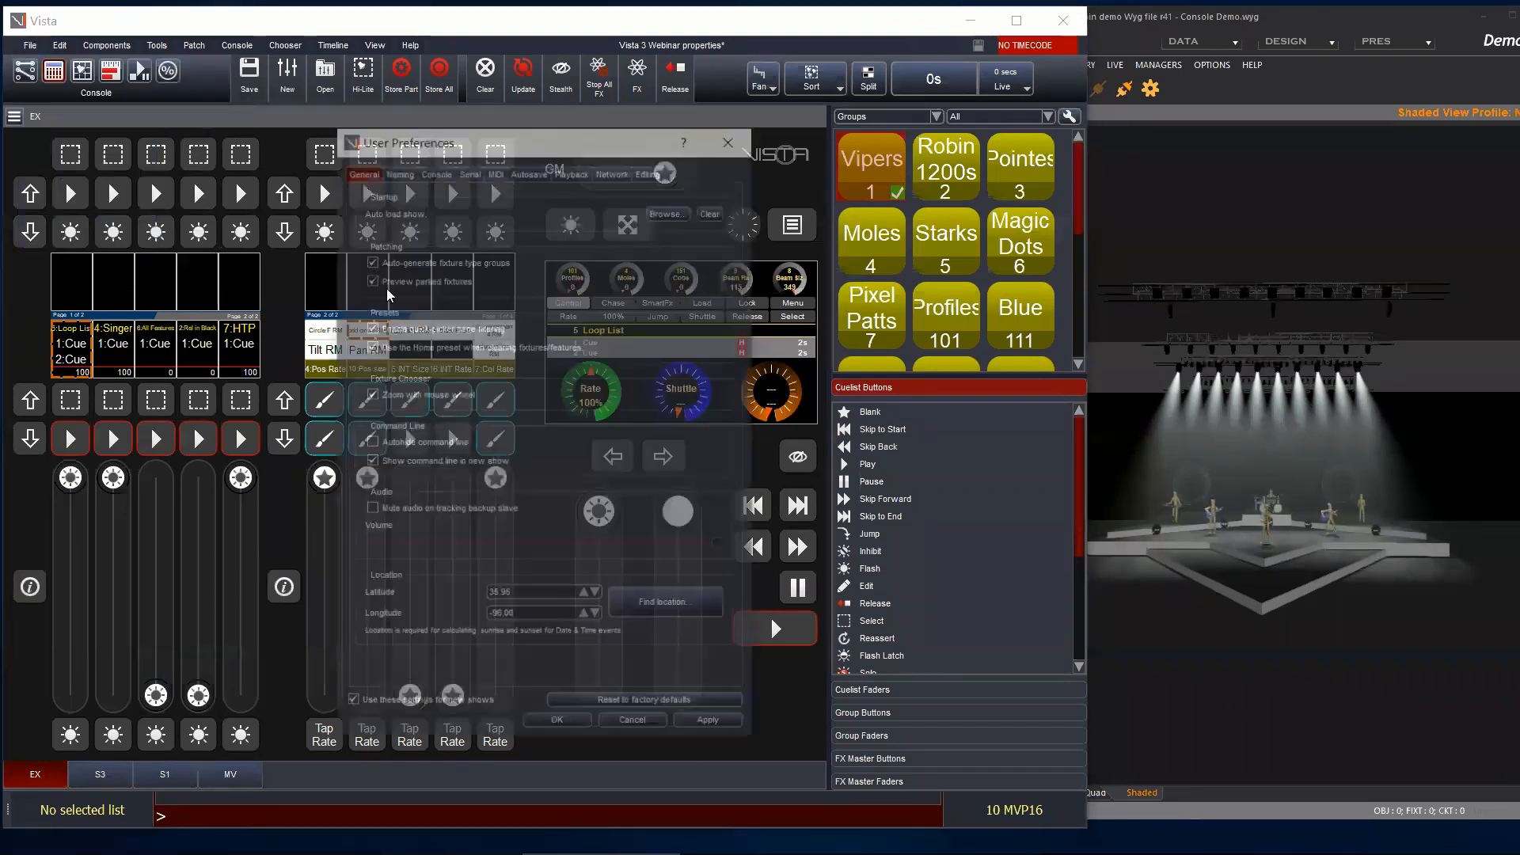
{"action": "left_click", "coordinate": [439, 169]}
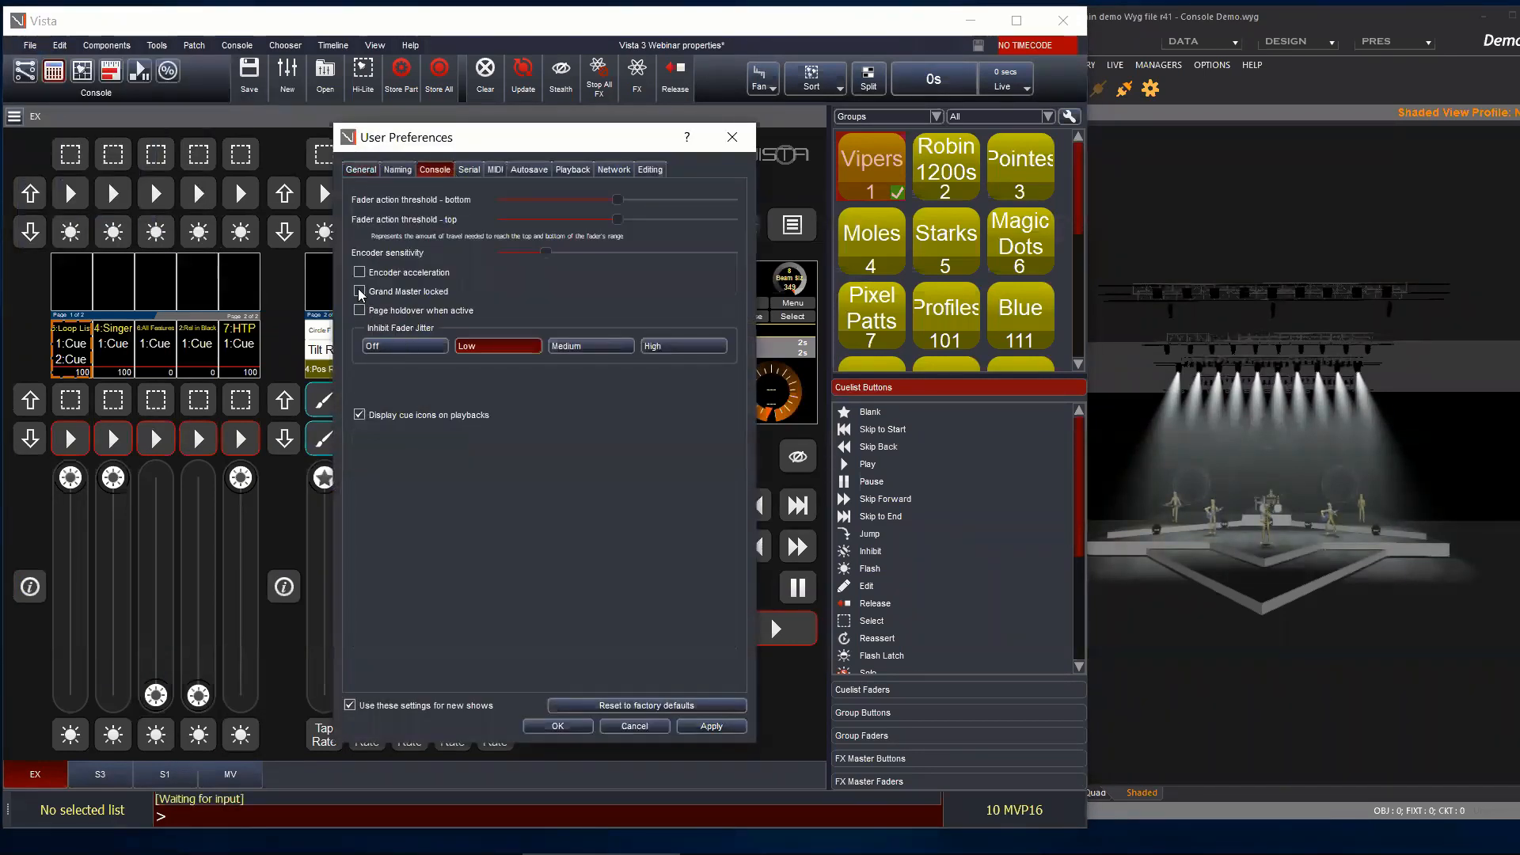
{"action": "left_click", "coordinate": [360, 292]}
{"action": "left_click", "coordinate": [732, 137]}
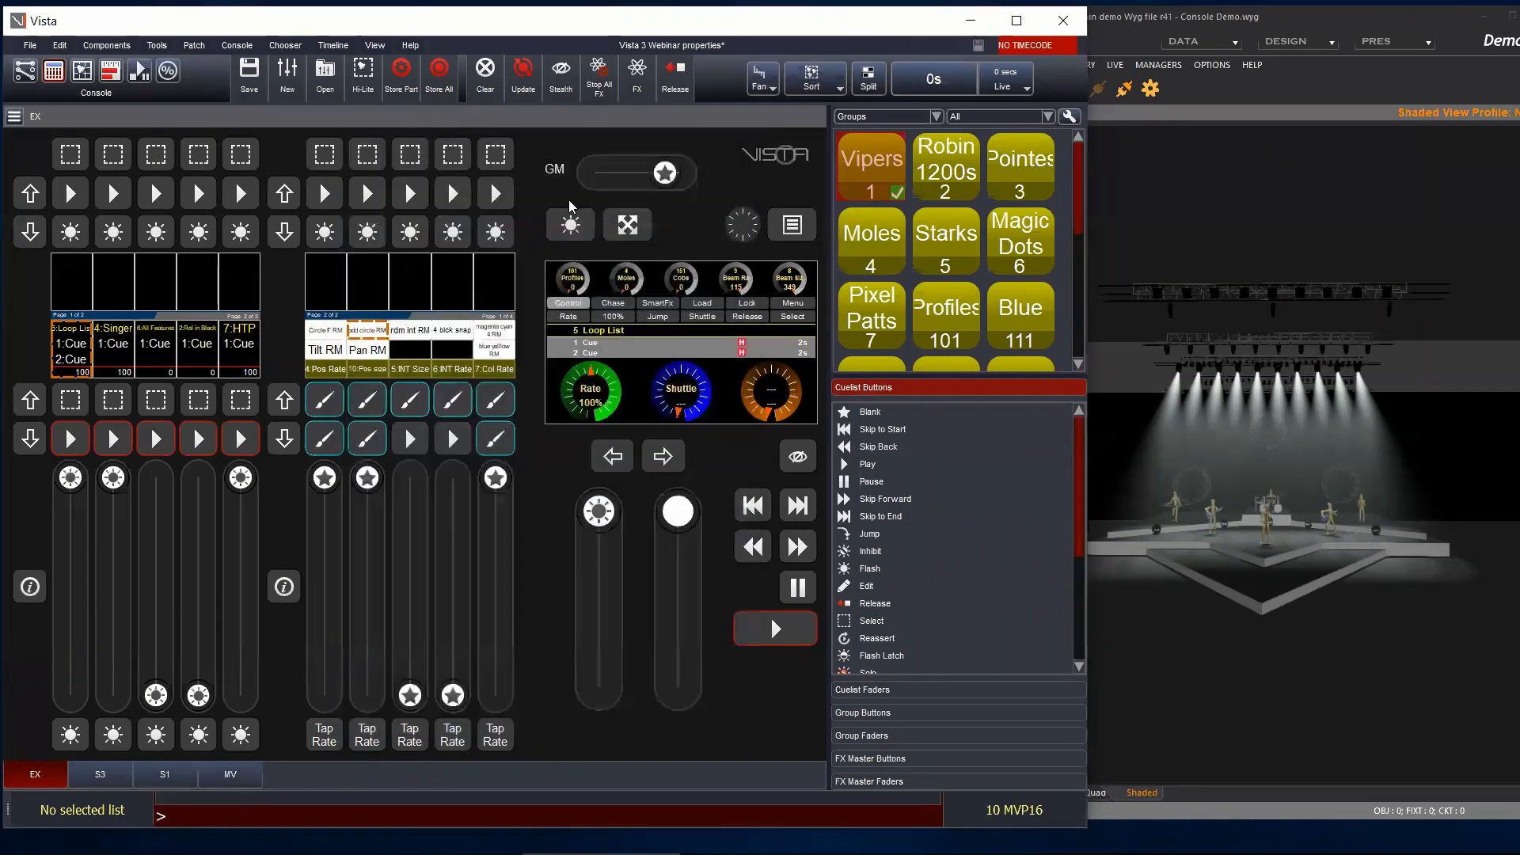
{"action": "mouse_move", "coordinate": [667, 173]}
{"action": "left_mouse_down"}
{"action": "mouse_move", "coordinate": [600, 173]}
{"action": "mouse_move", "coordinate": [687, 176]}
{"action": "mouse_move", "coordinate": [595, 172]}
{"action": "mouse_move", "coordinate": [679, 173]}
{"action": "left_mouse_up"}
Step: Disable Grand Master locked in the Console user preferences and try the grand master fader at full beside the open dialog
{"action": "left_click", "coordinate": [31, 46]}
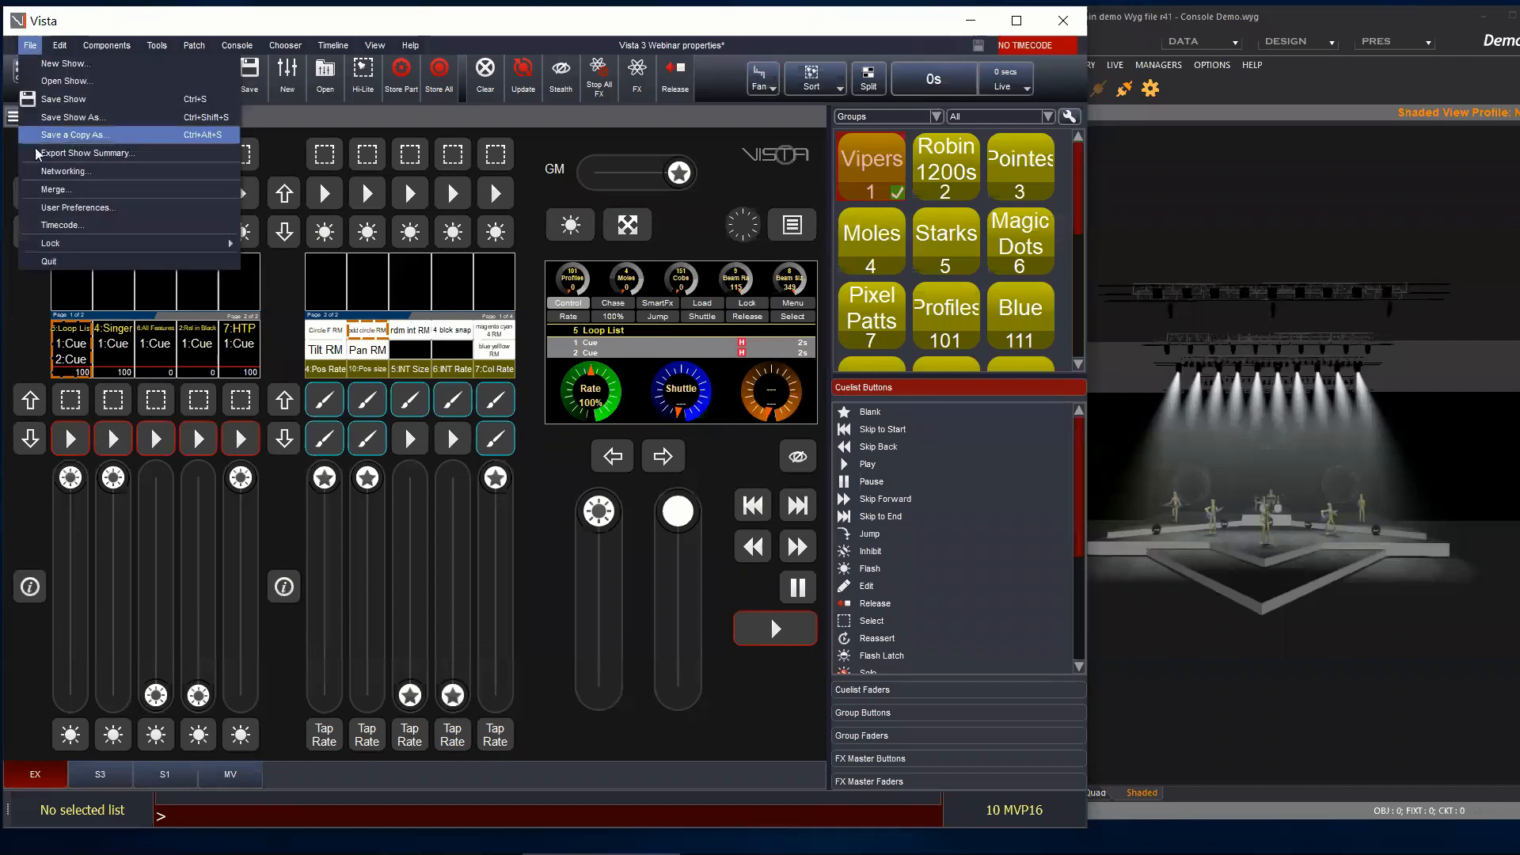
{"action": "left_click", "coordinate": [79, 207]}
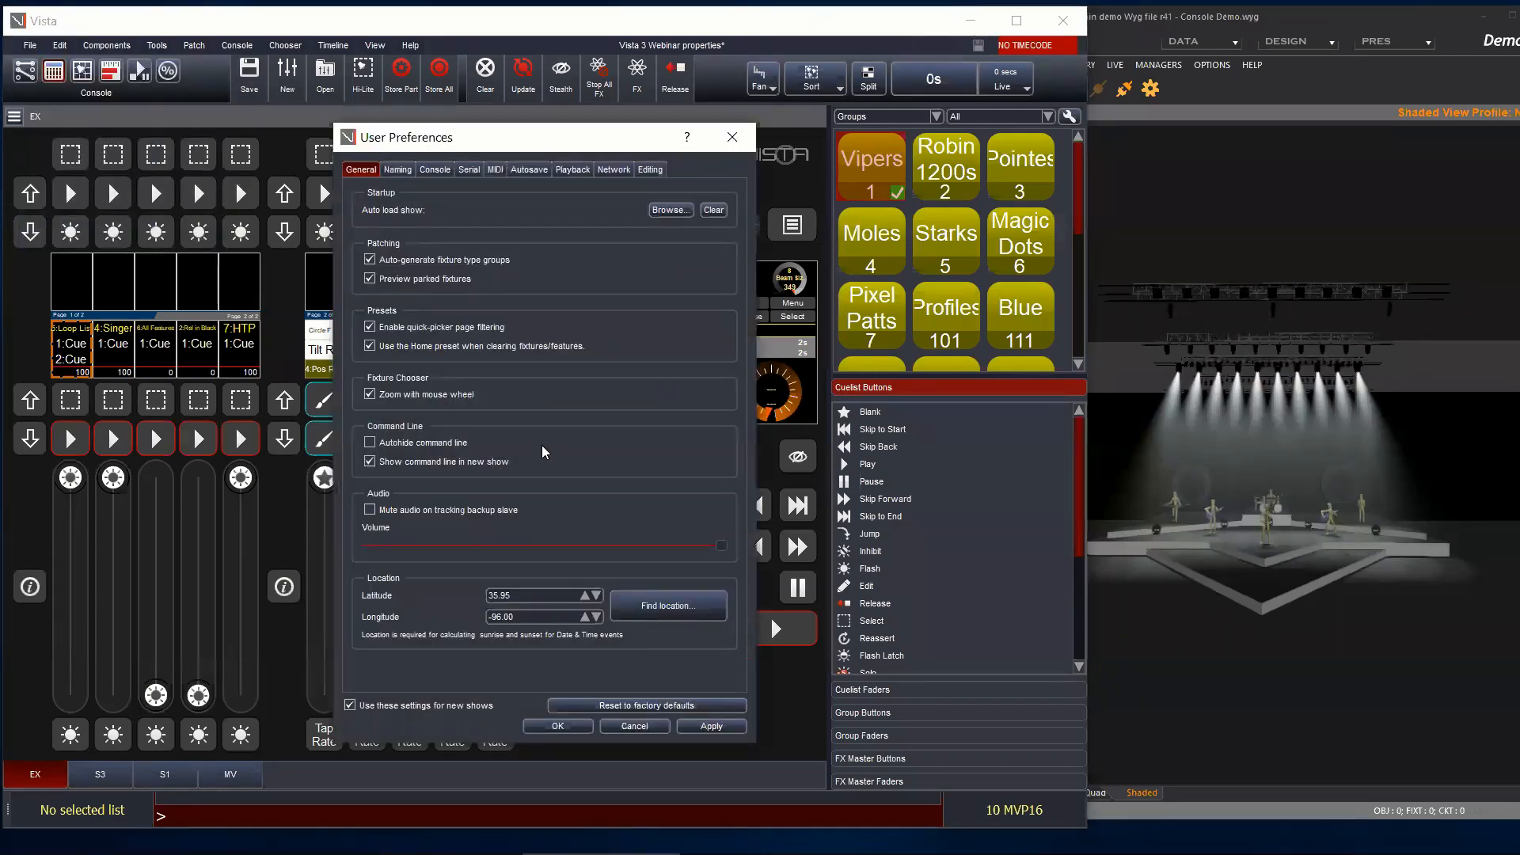
{"action": "left_click", "coordinate": [442, 170]}
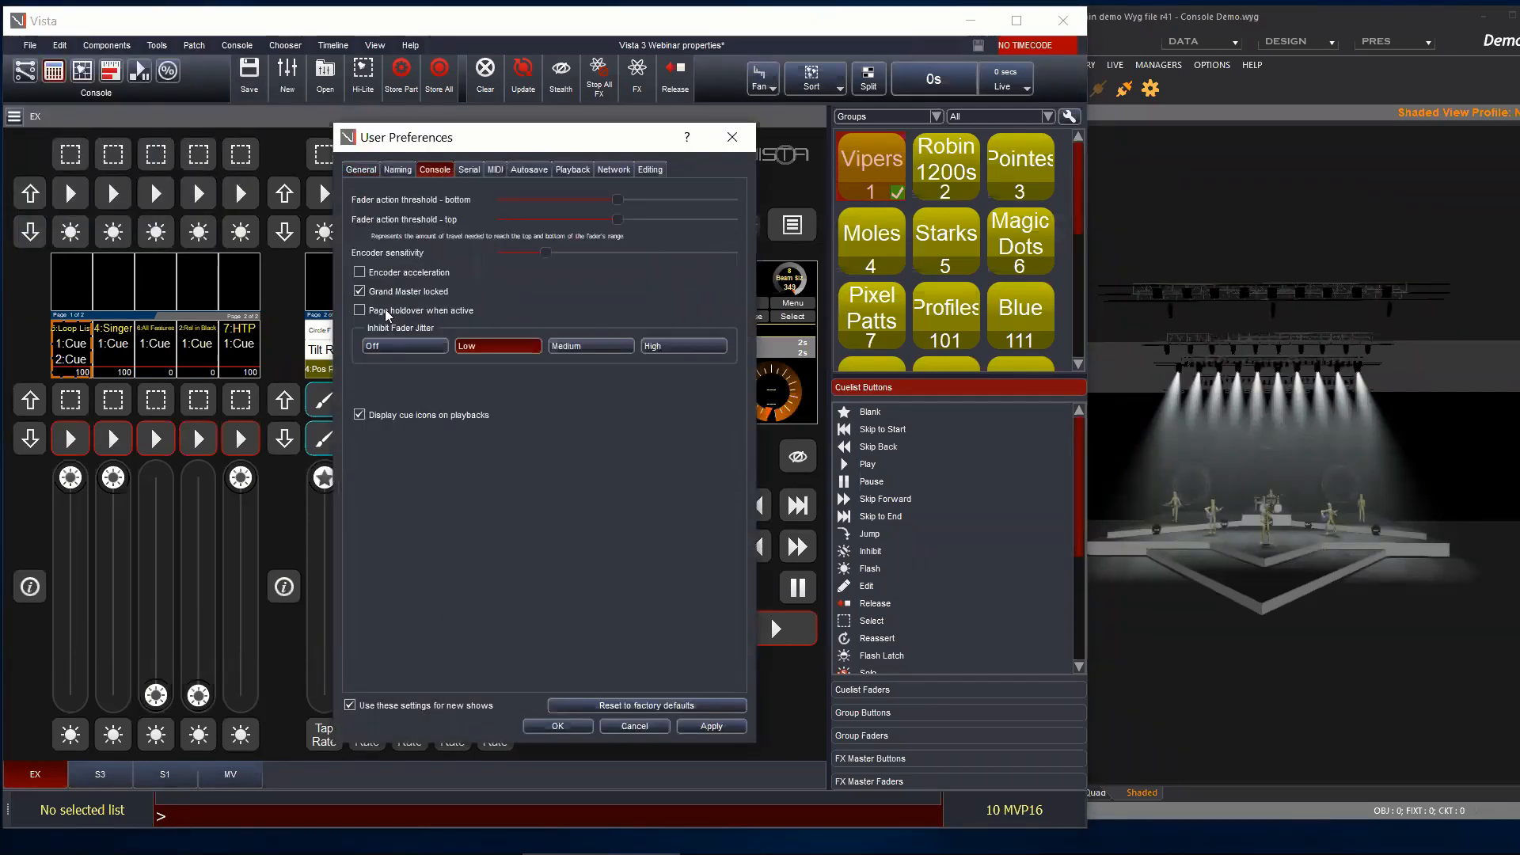
{"action": "left_click", "coordinate": [359, 291]}
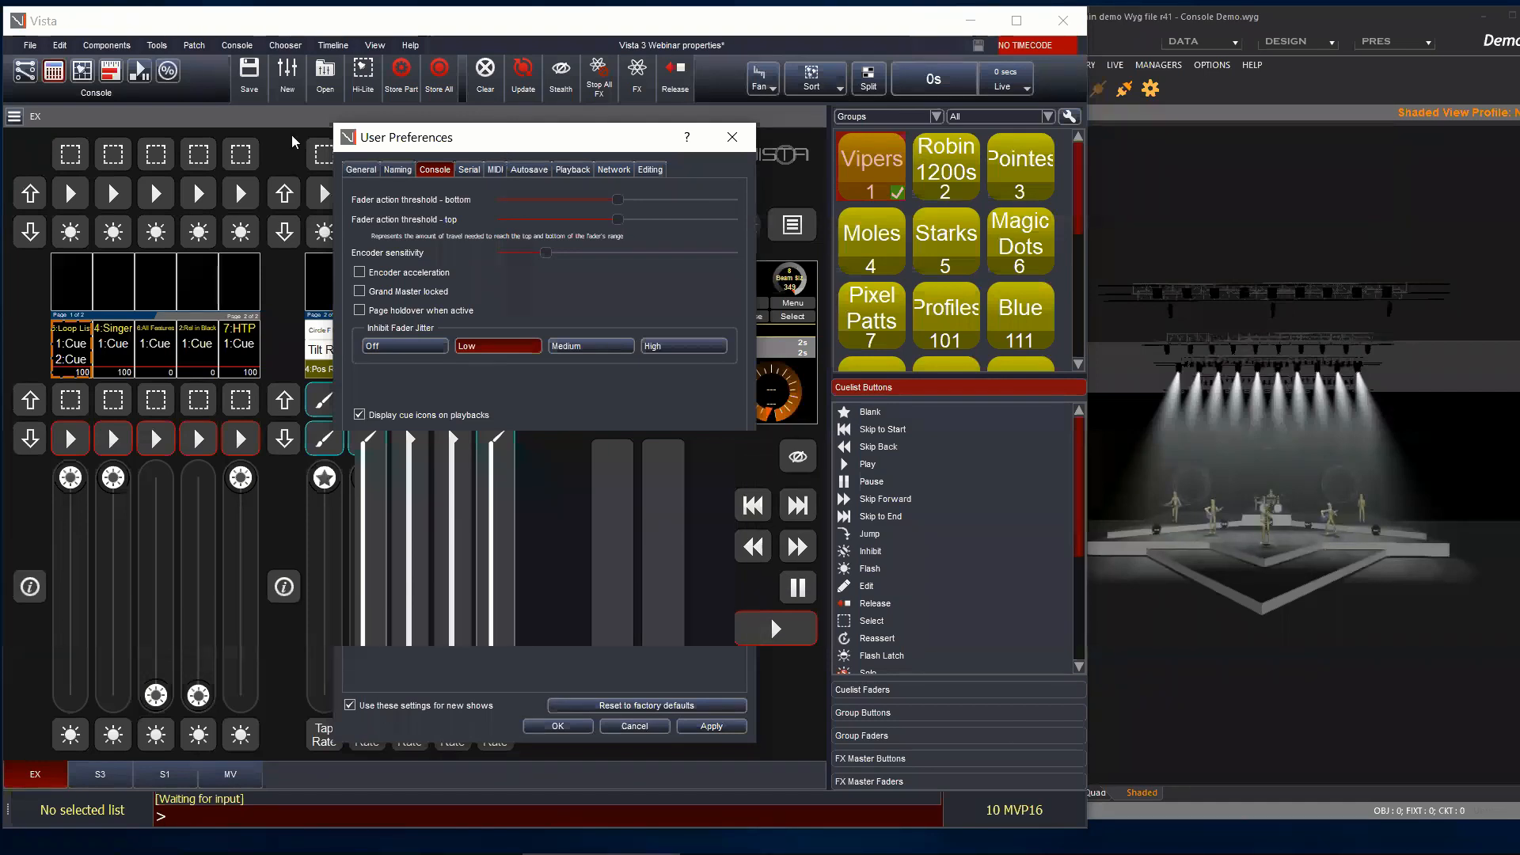
{"action": "left_click_drag", "start_coordinate": [514, 147], "coordinate": [292, 143]}
{"action": "mouse_move", "coordinate": [680, 175]}
{"action": "left_mouse_down"}
{"action": "mouse_move", "coordinate": [687, 185]}
{"action": "mouse_move", "coordinate": [575, 176]}
{"action": "mouse_move", "coordinate": [688, 181]}
{"action": "left_mouse_up"}
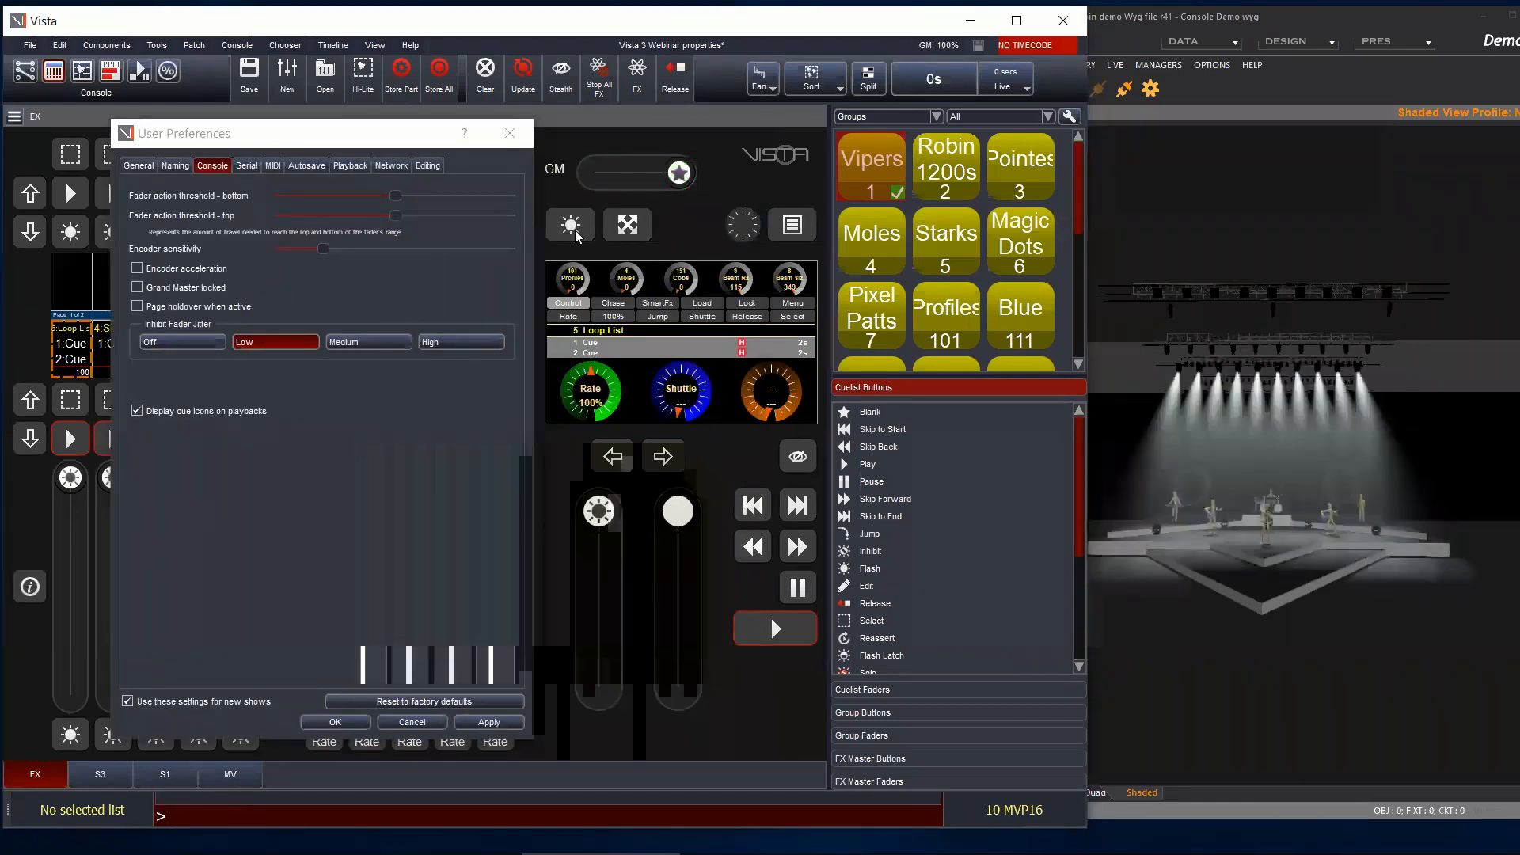
{"action": "left_click", "coordinate": [432, 144]}
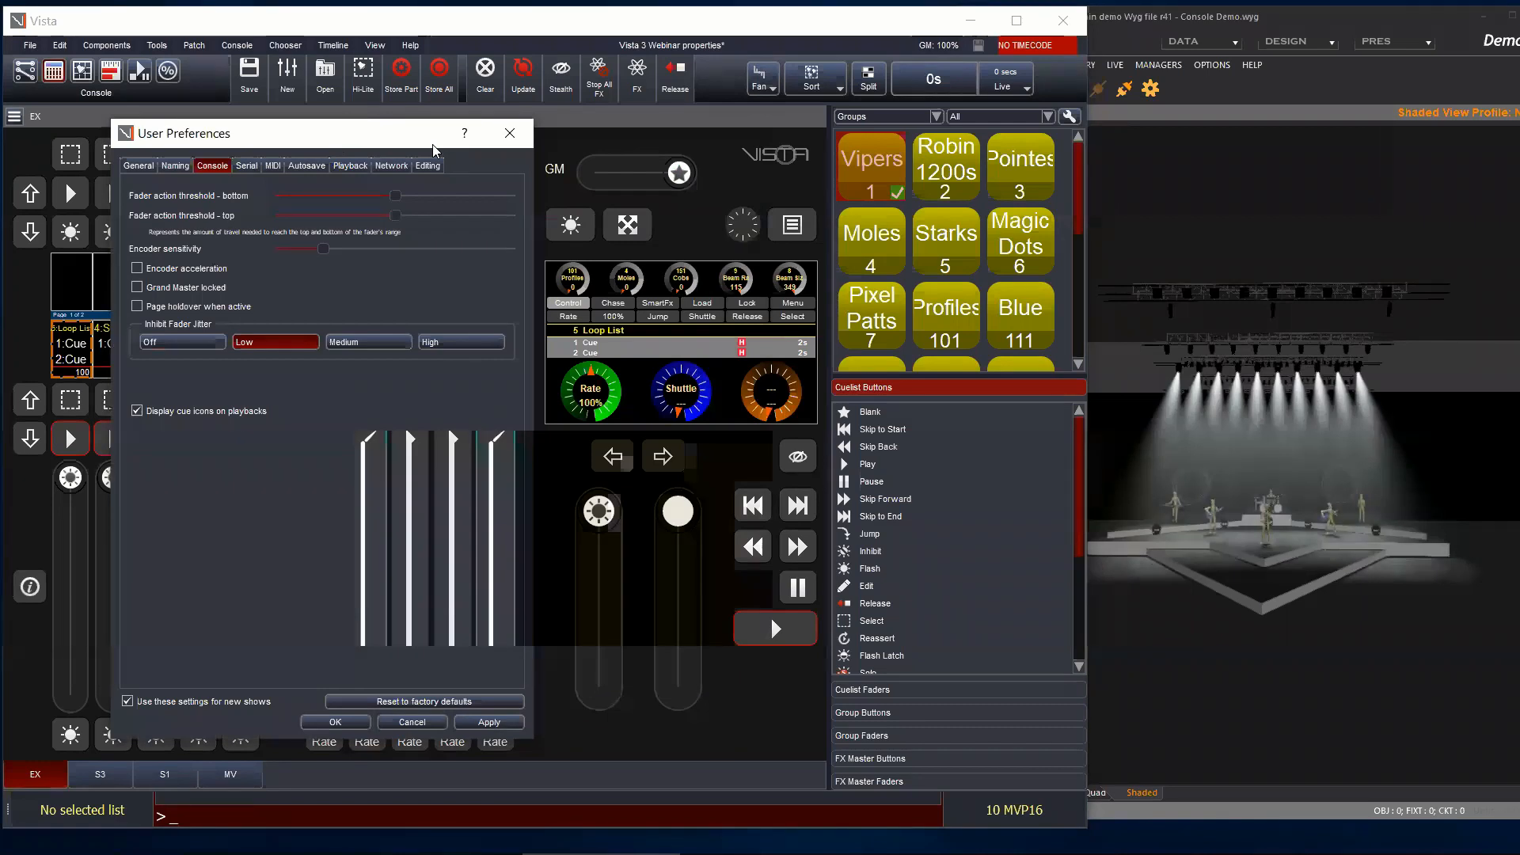
{"action": "left_click_drag", "start_coordinate": [433, 144], "coordinate": [679, 115]}
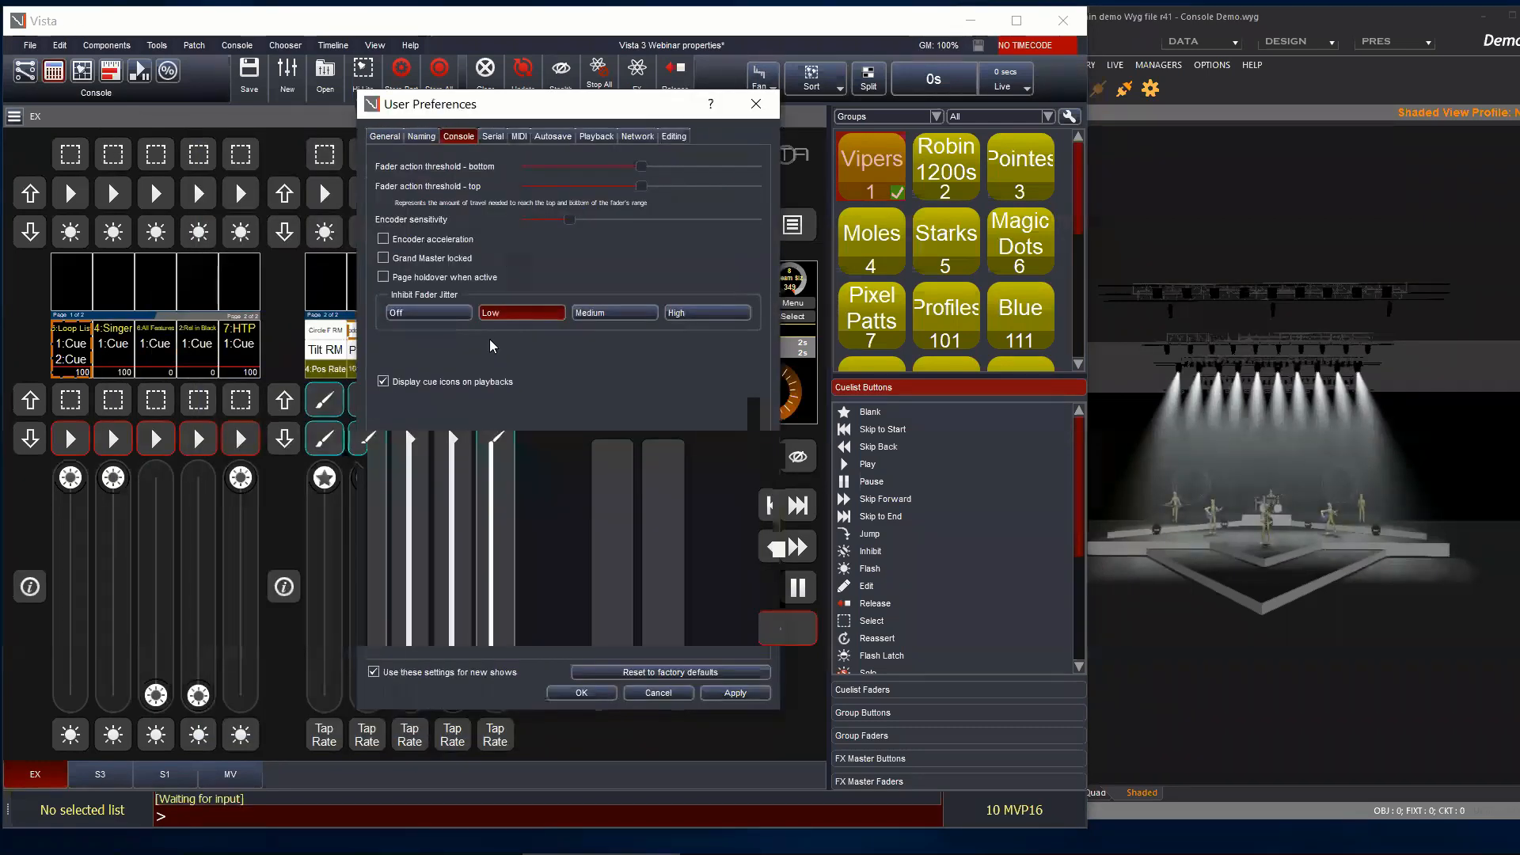
Step: Enable Page holdover when active in the Console preferences and try changing the playback page while the Loop List plays
{"action": "left_click", "coordinate": [383, 277]}
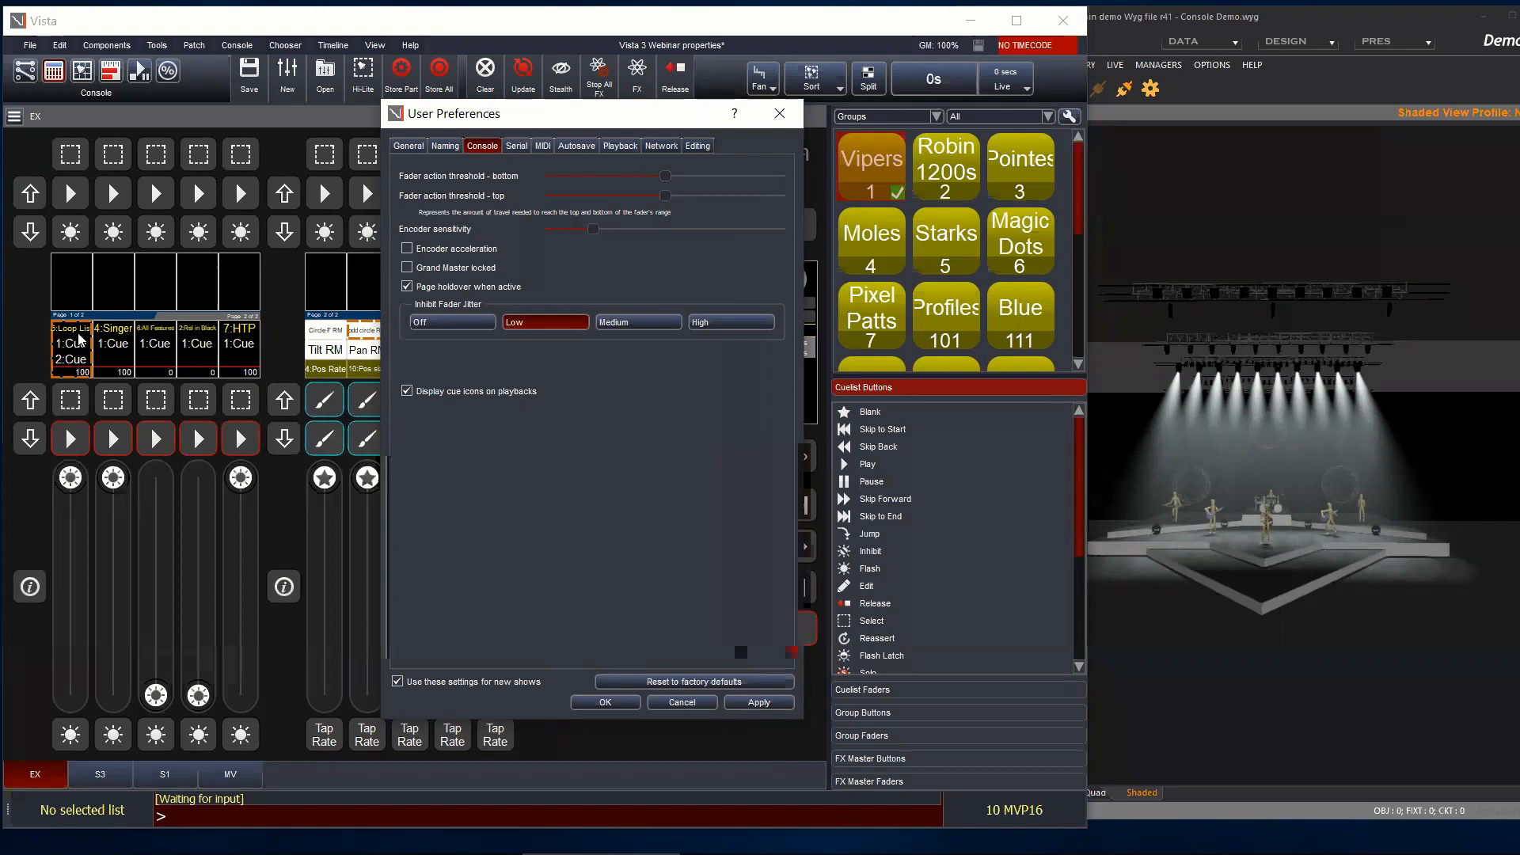
{"action": "left_click", "coordinate": [76, 440]}
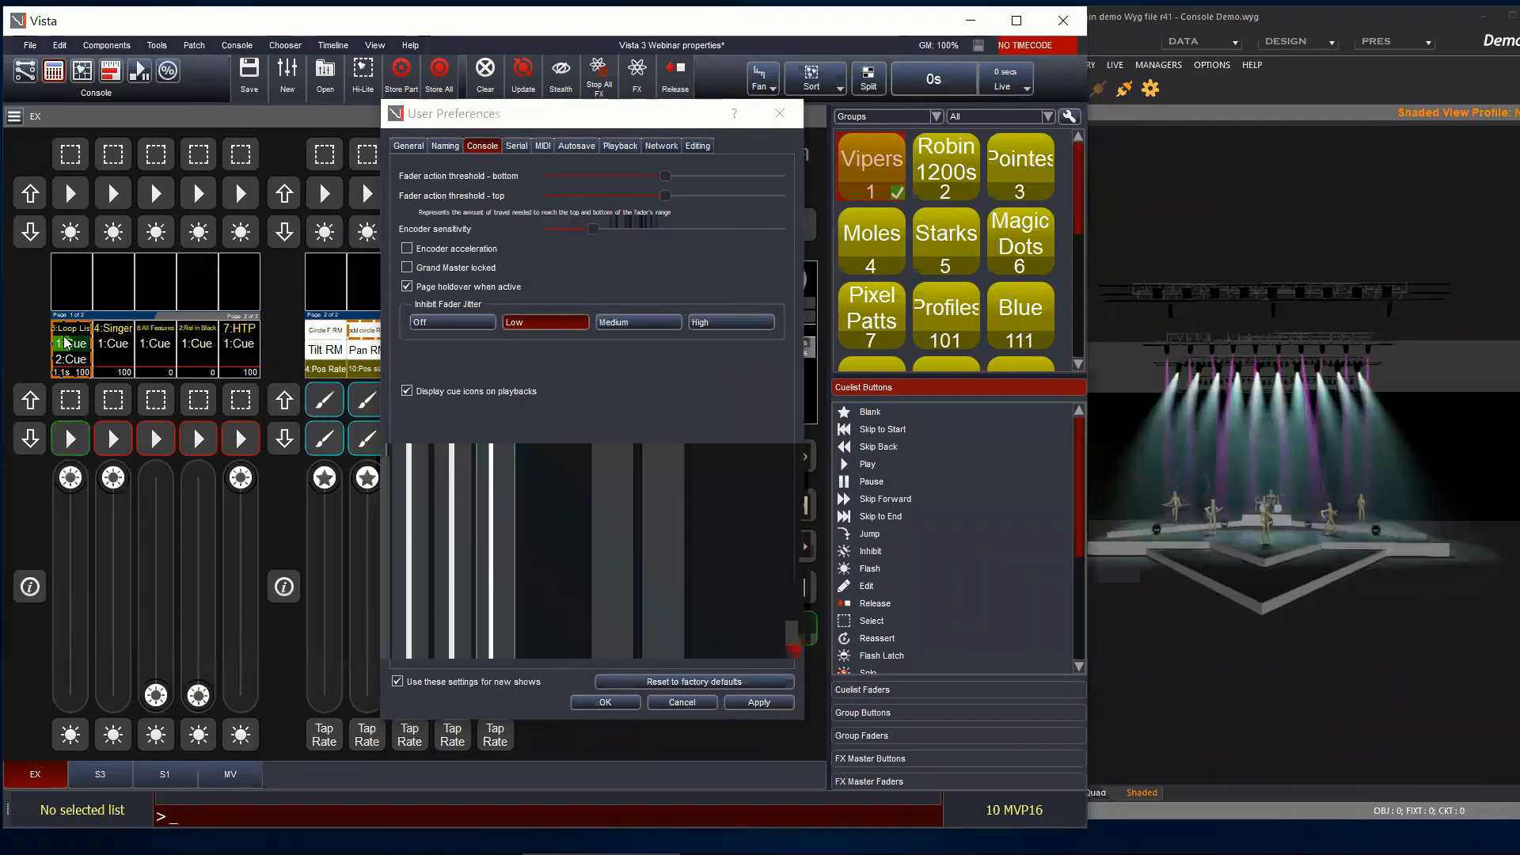
{"action": "left_click", "coordinate": [31, 401]}
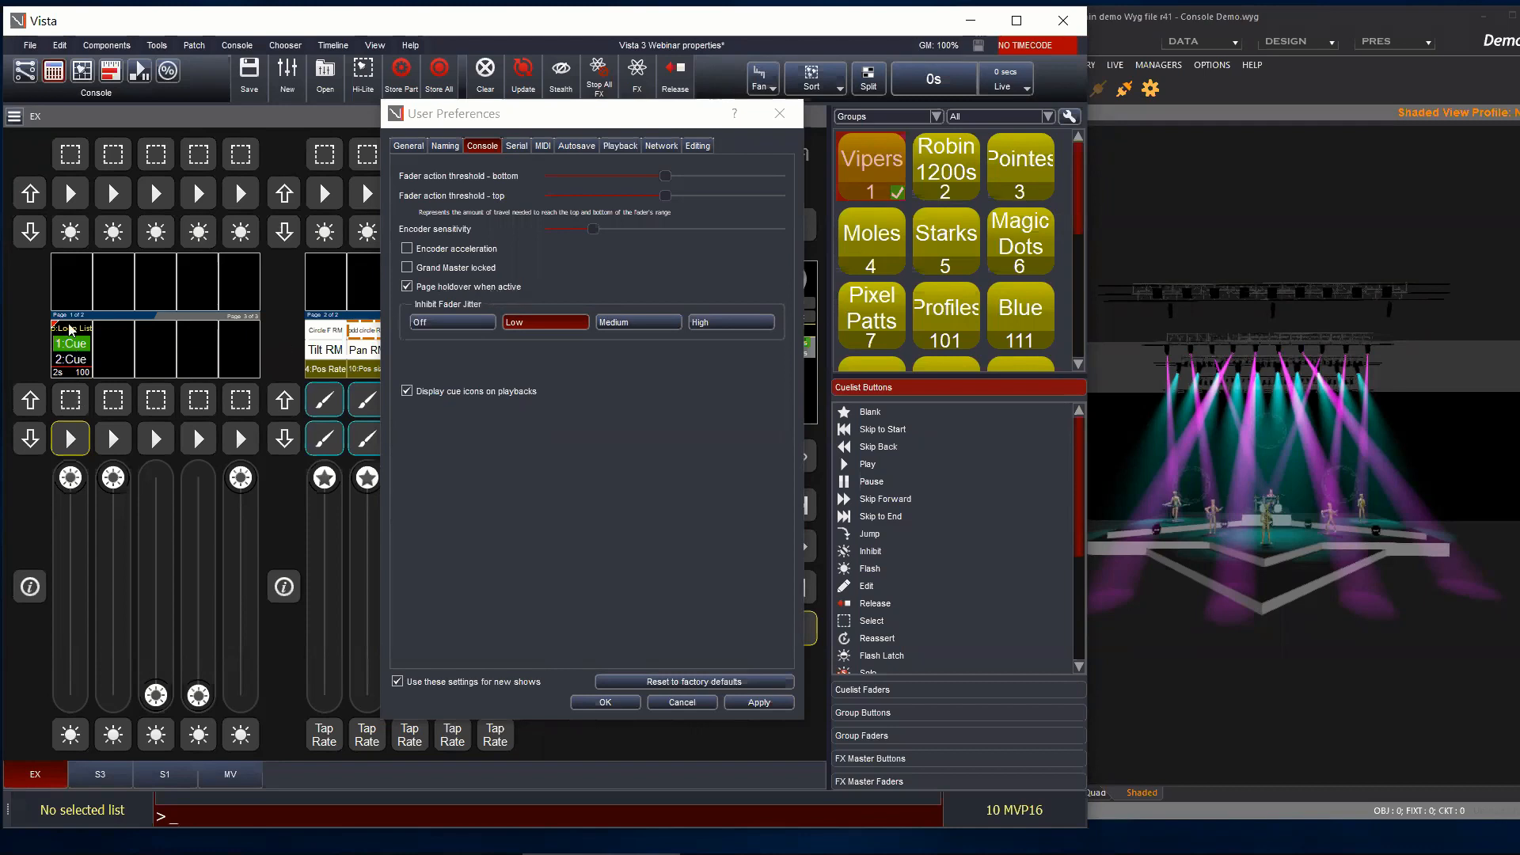
Step: Advance the held Loop List to cue 2 and switch the playback page back and forth
{"action": "left_click", "coordinate": [70, 441]}
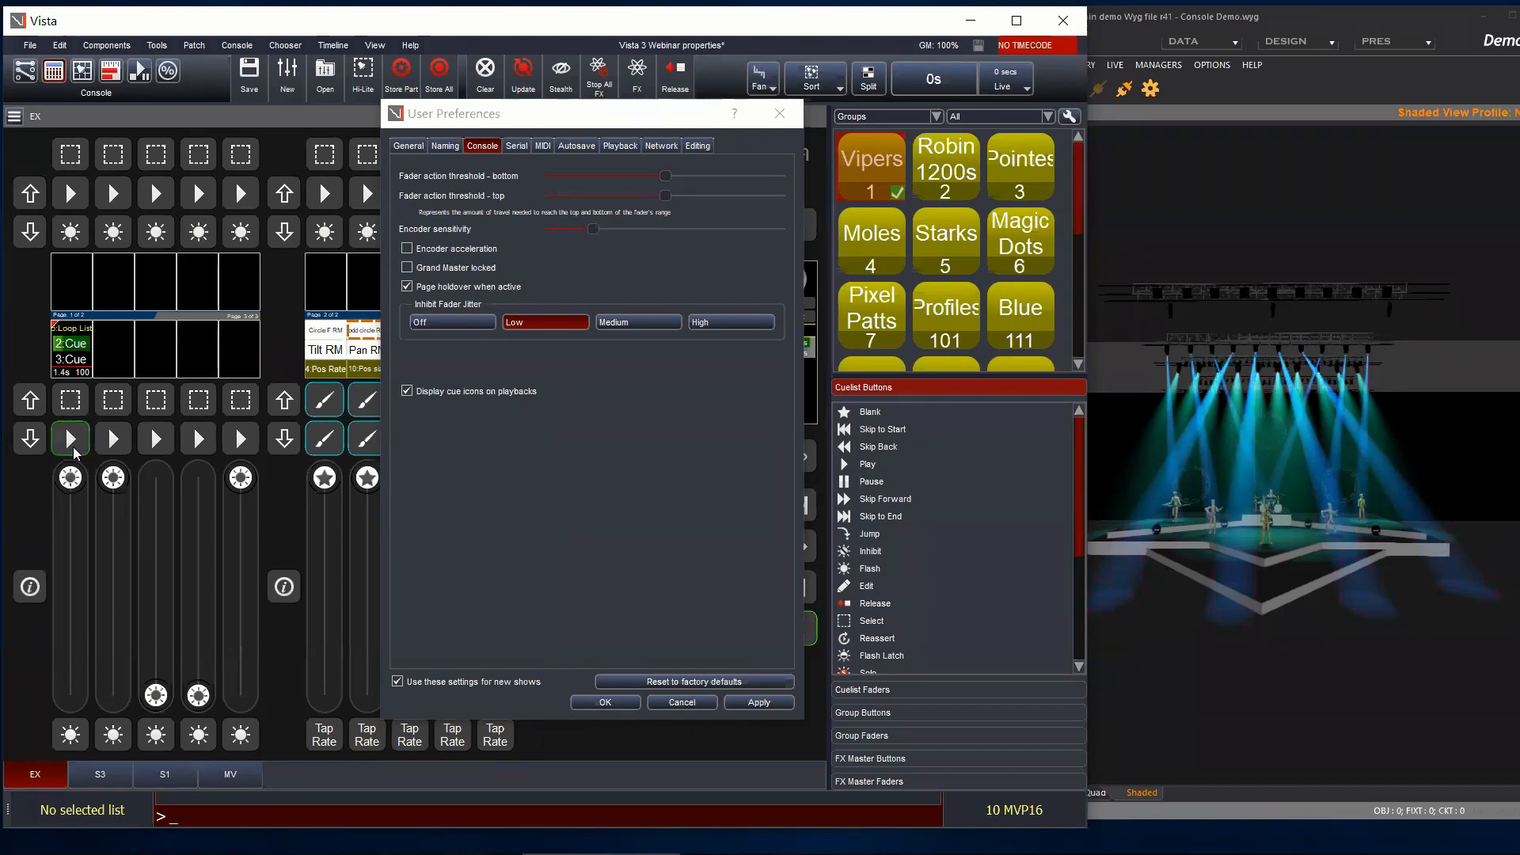
{"action": "left_click", "coordinate": [30, 438]}
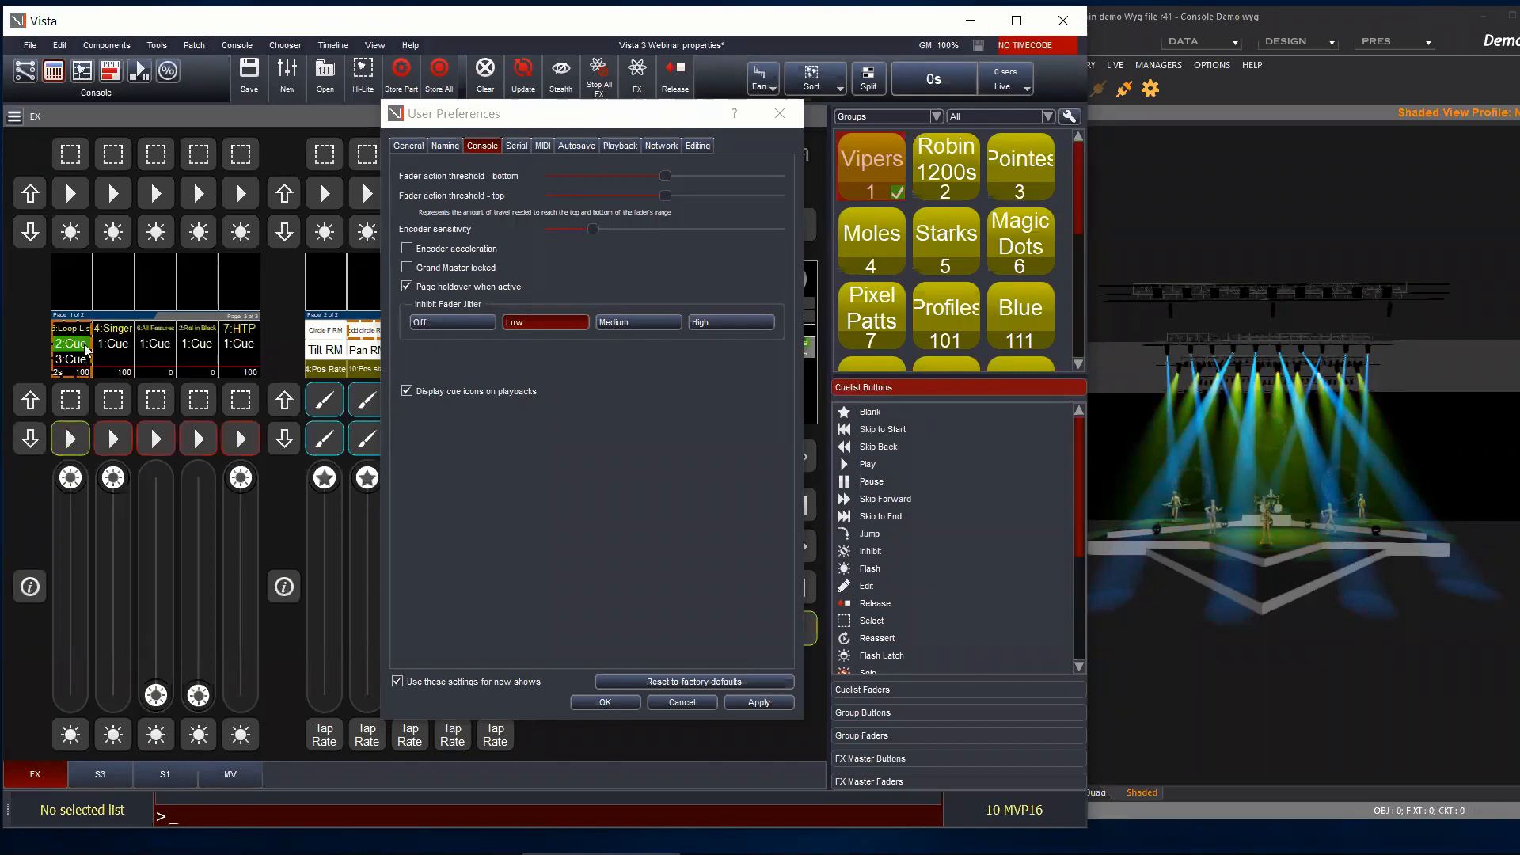
{"action": "left_click", "coordinate": [30, 400]}
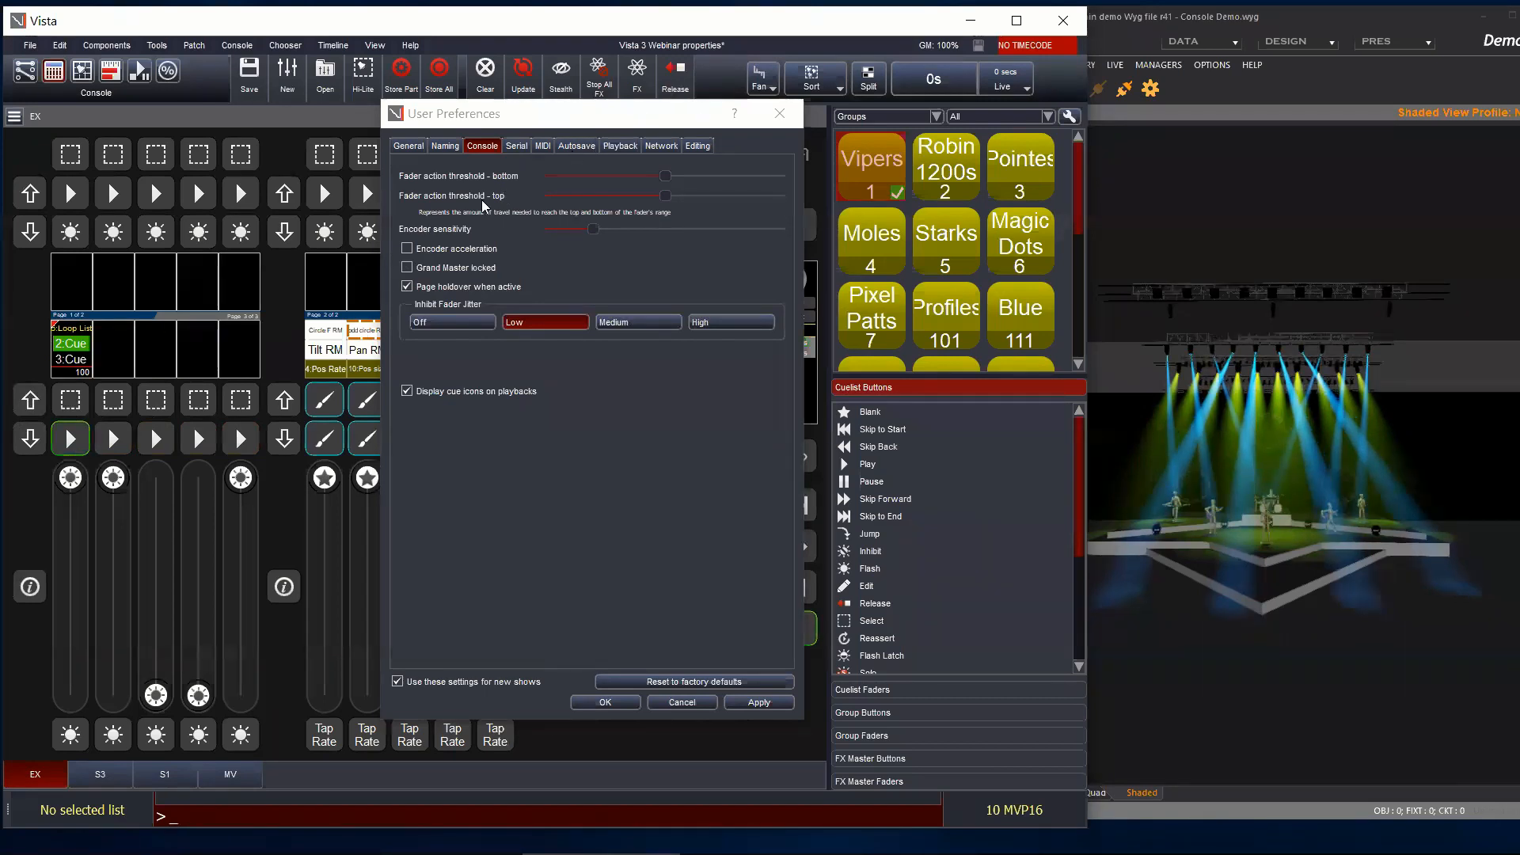
Step: Release the held Loop List, restart it from its own playback page and change page while it plays
{"action": "left_click", "coordinate": [75, 342]}
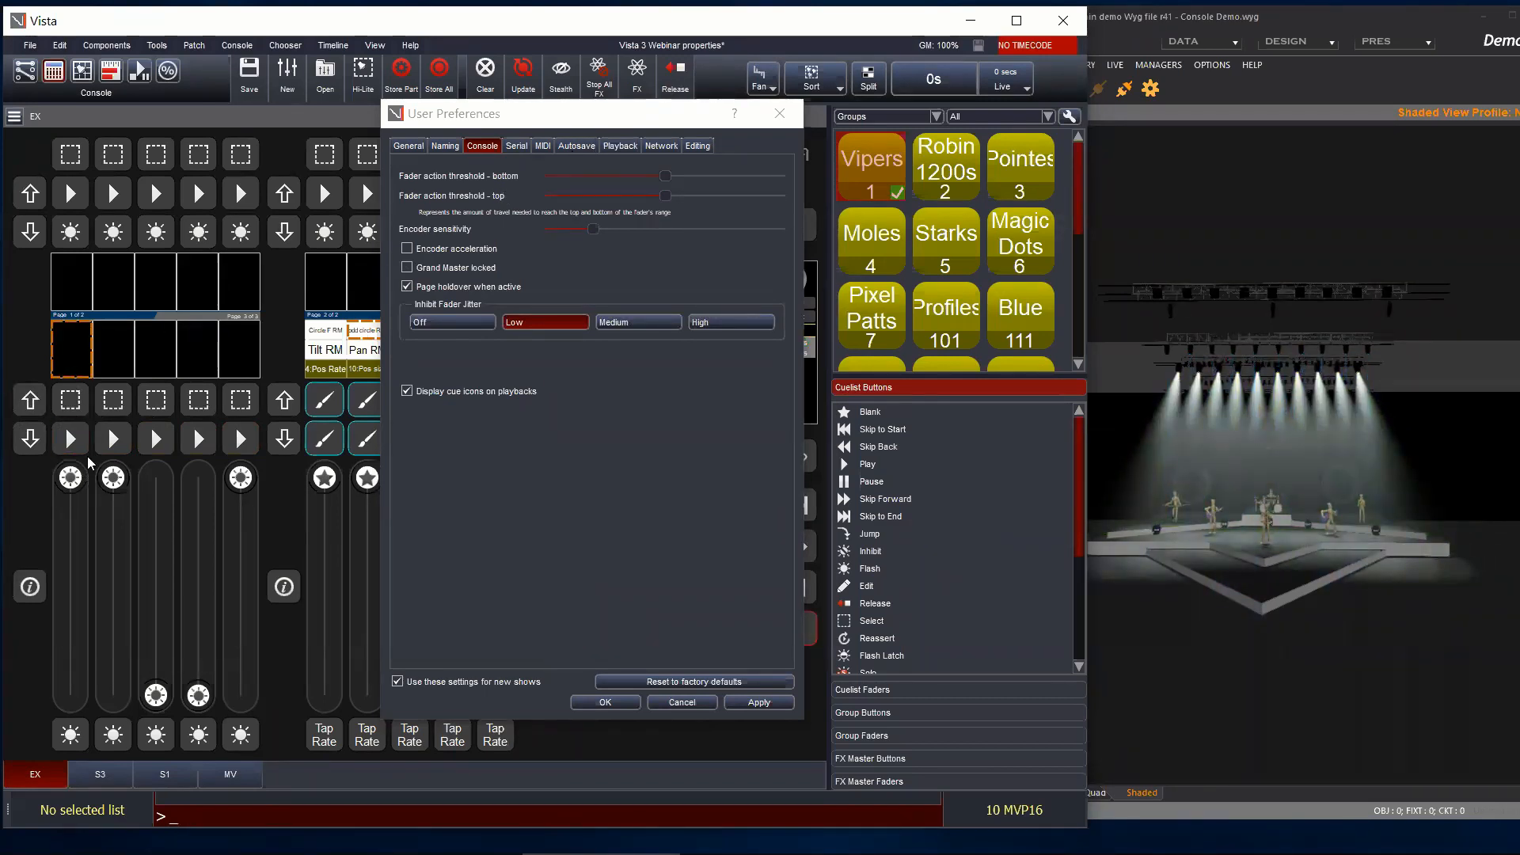
{"action": "left_click", "coordinate": [30, 439]}
{"action": "left_click", "coordinate": [61, 435]}
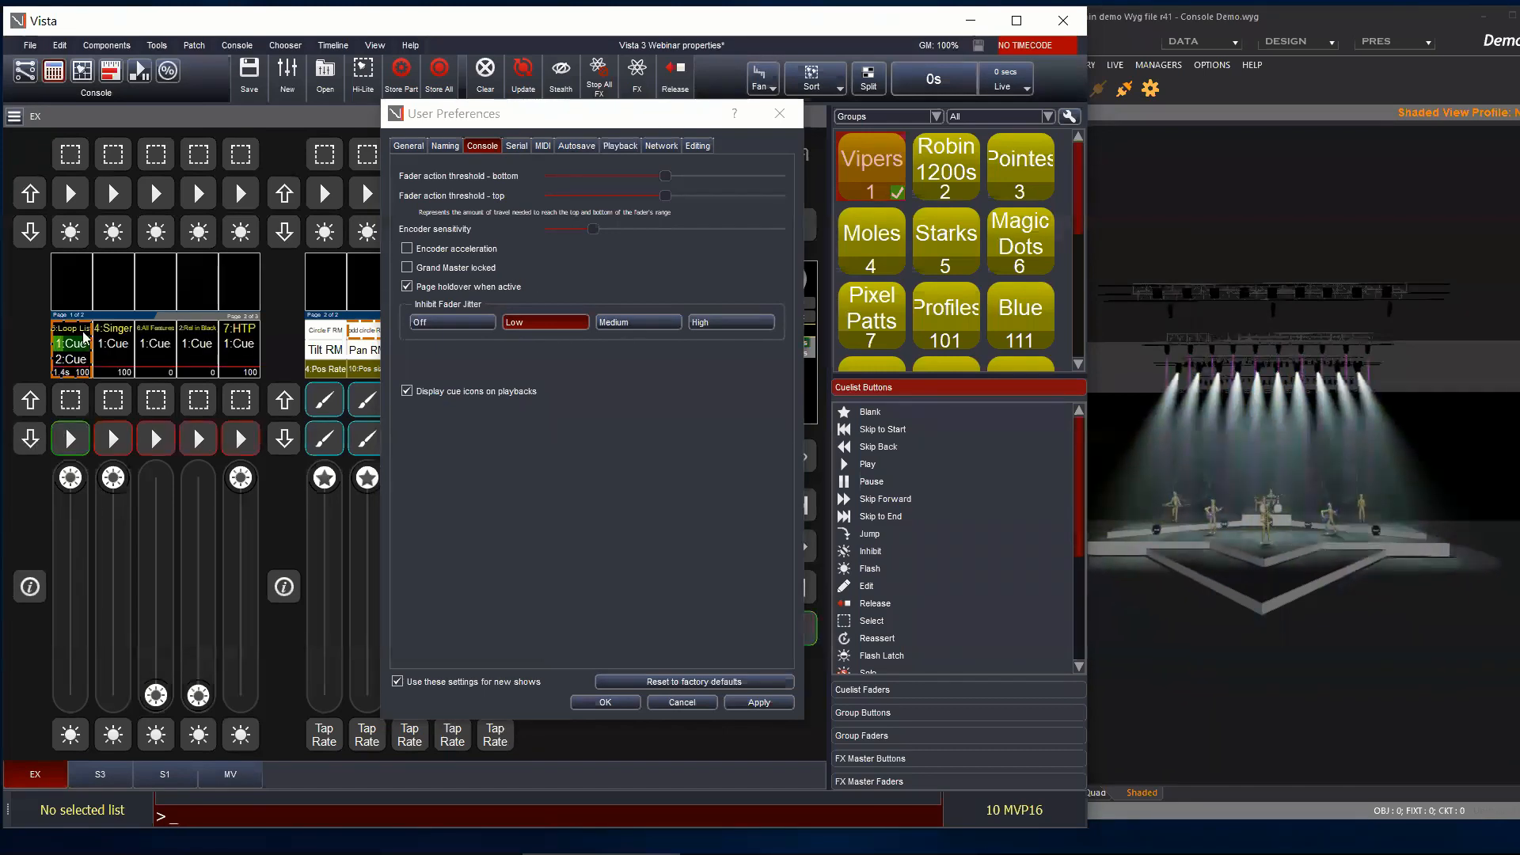
{"action": "left_click", "coordinate": [29, 401]}
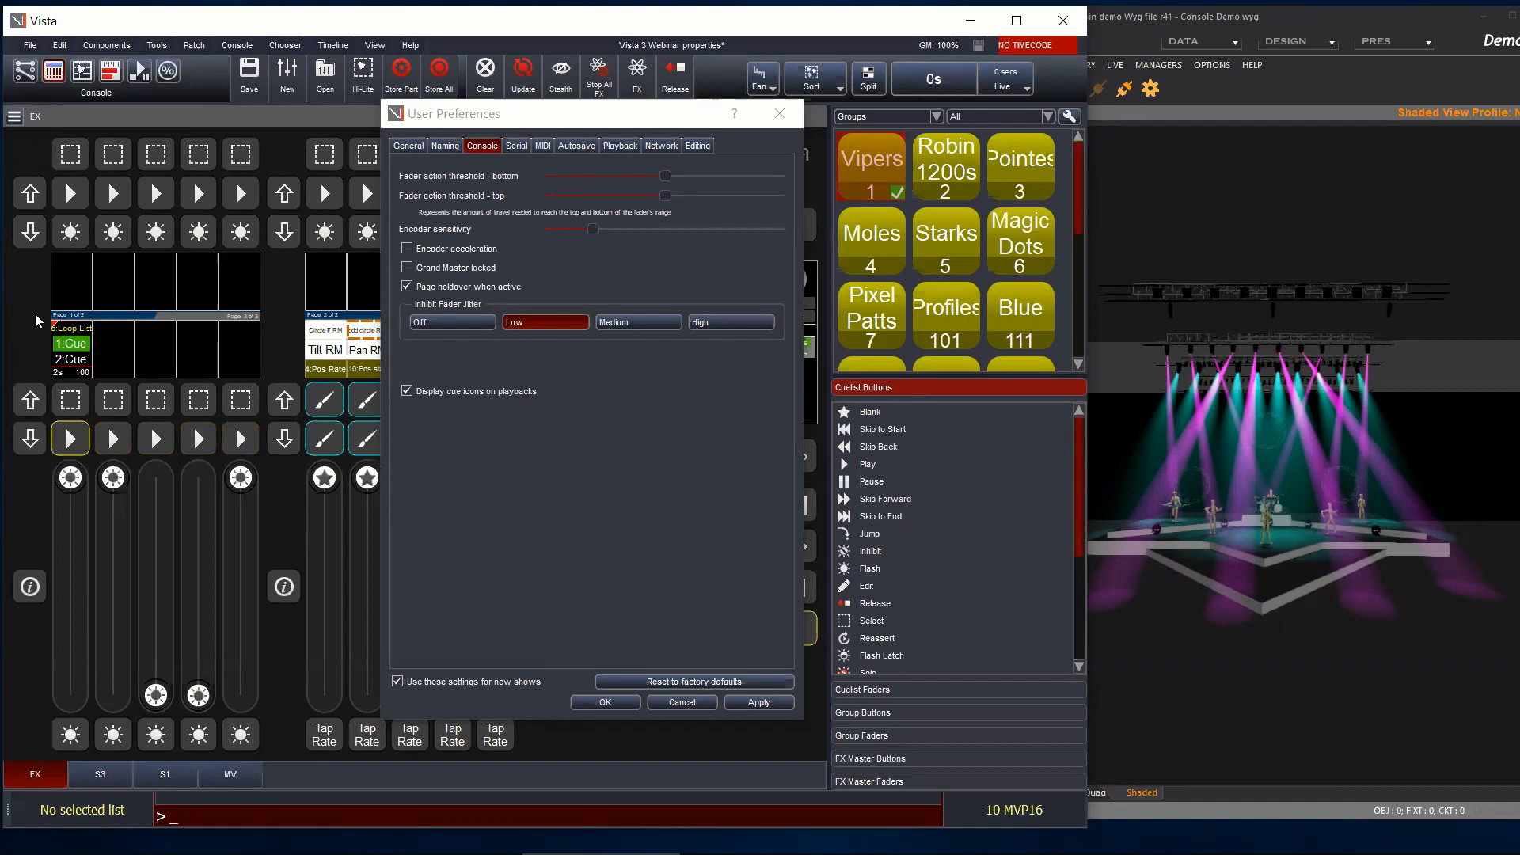
Step: Disable Page holdover when active and raise the encoder sensitivity slightly in the Console preferences
{"action": "left_click", "coordinate": [407, 286]}
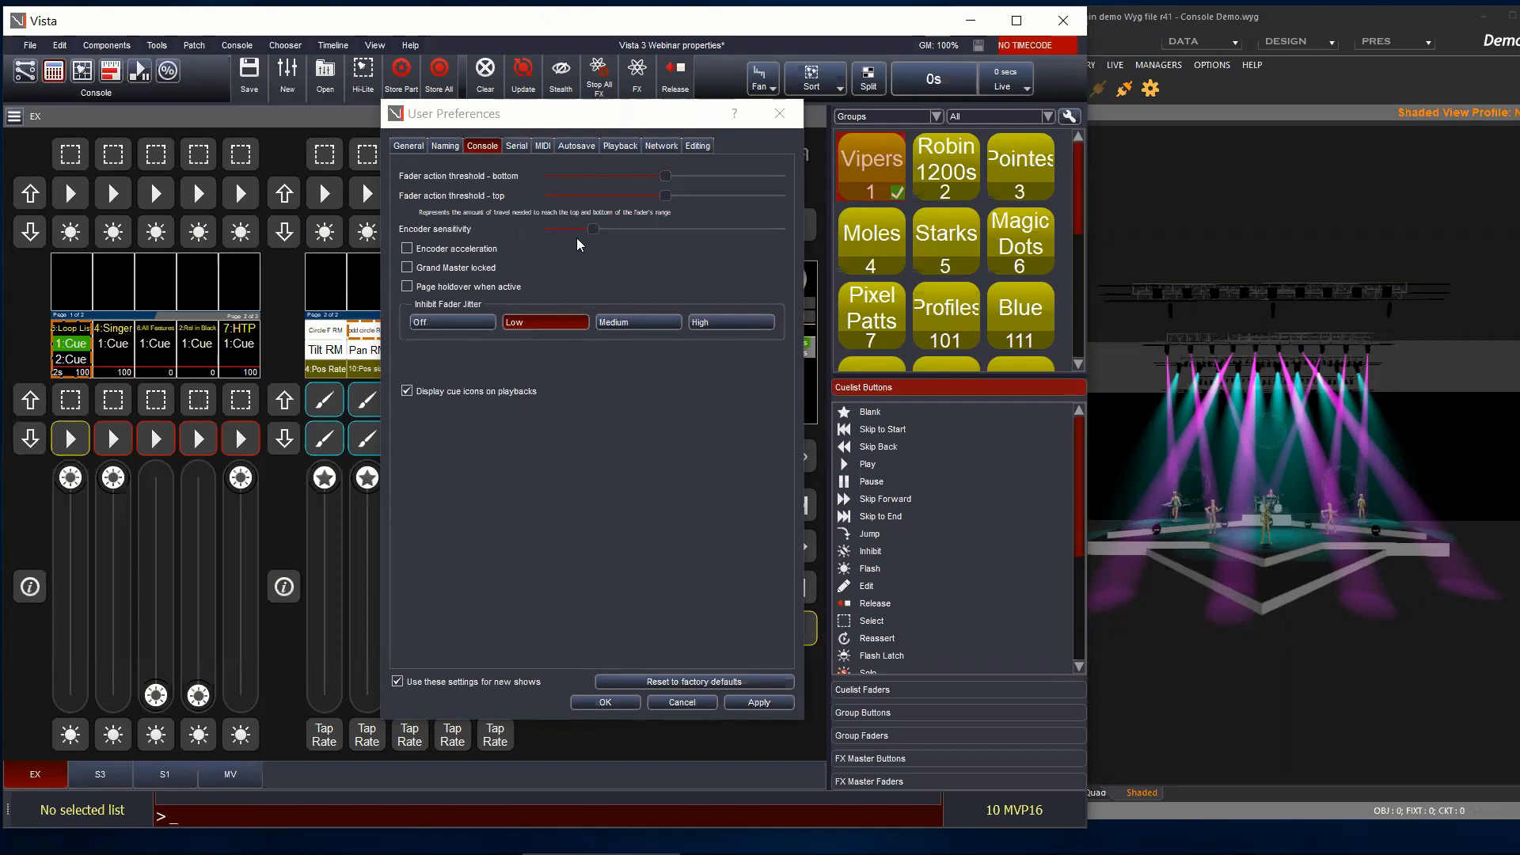
{"action": "left_click_drag", "start_coordinate": [592, 229], "coordinate": [622, 228]}
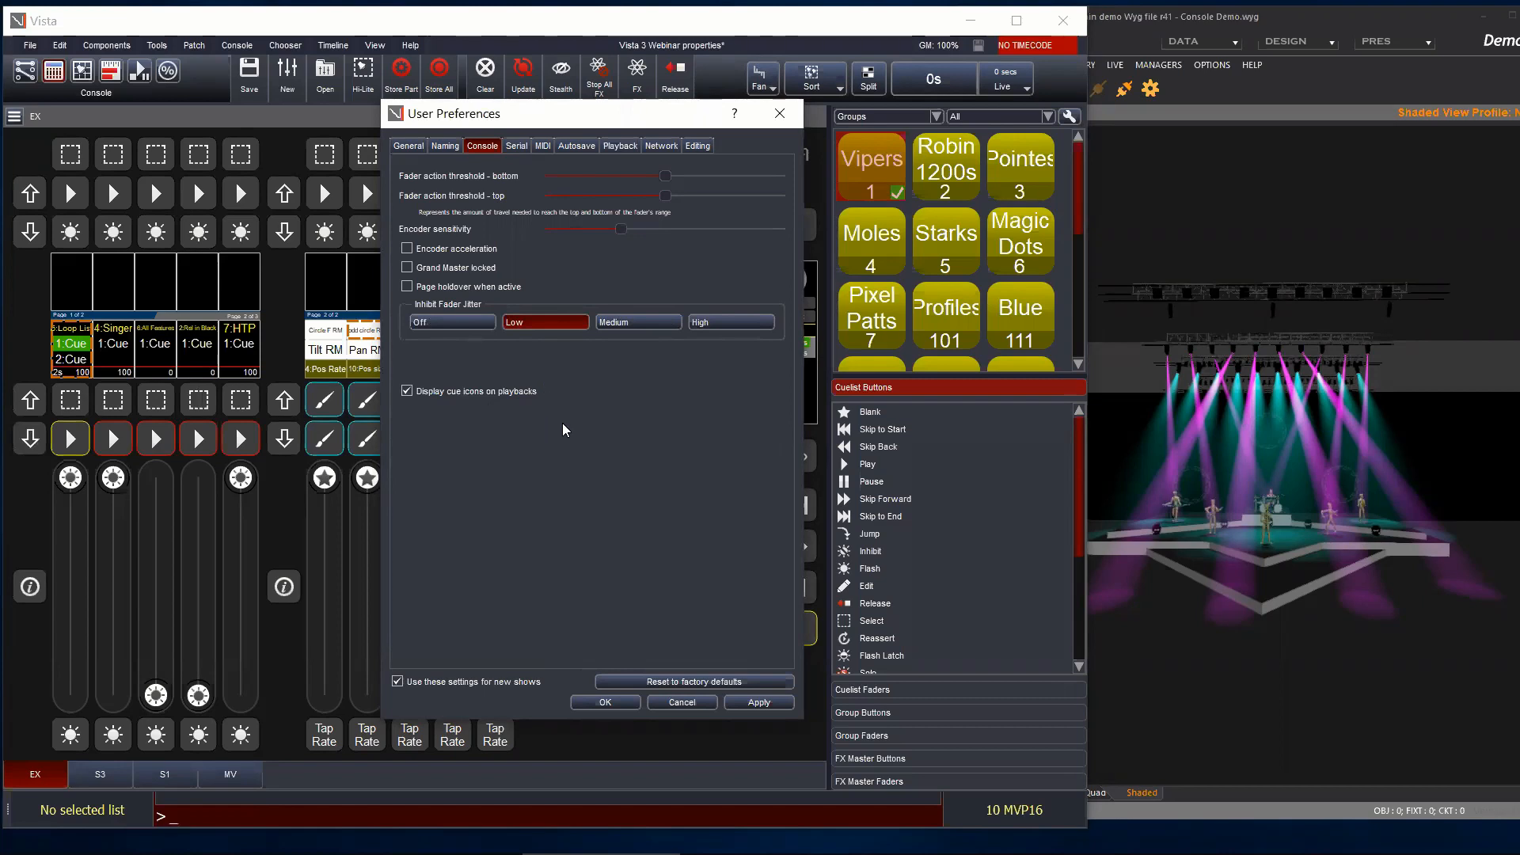
Step: Review the Serial, MIDI and Autosave settings in the user preferences
{"action": "left_click", "coordinate": [516, 146]}
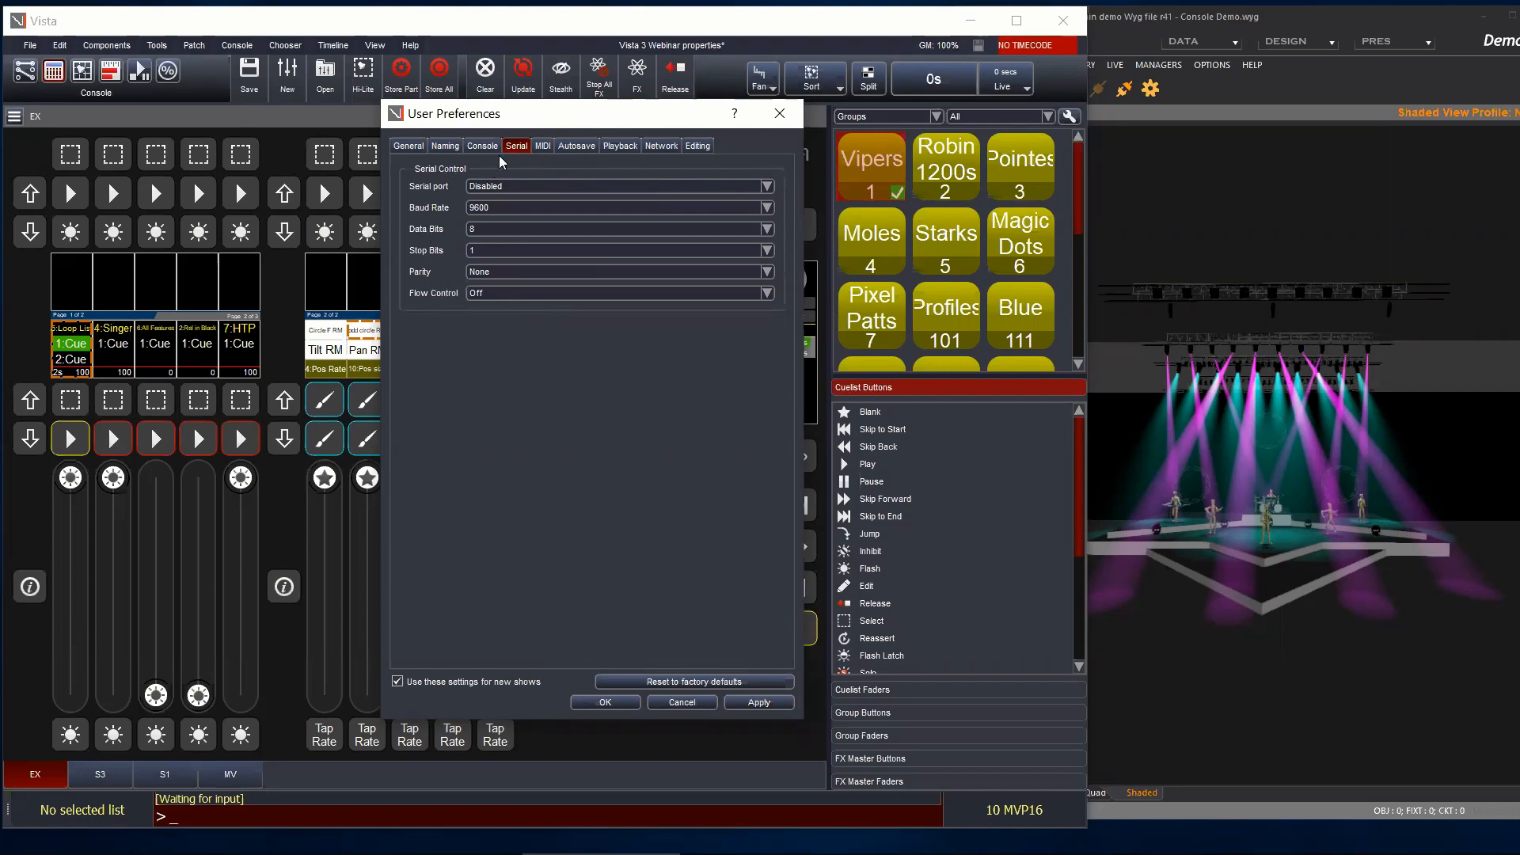
{"action": "left_click", "coordinate": [544, 146]}
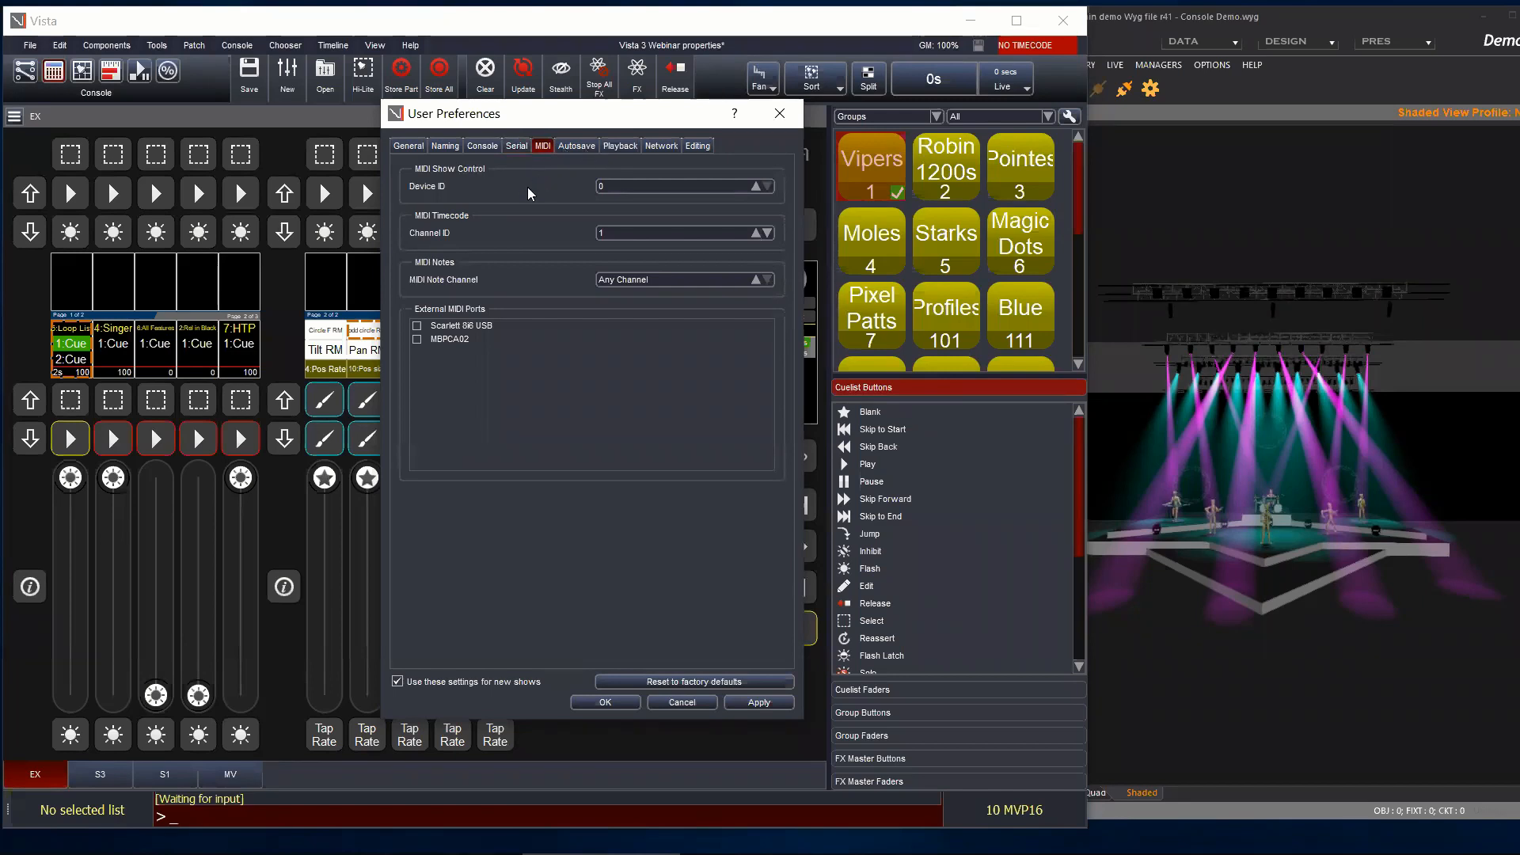
{"action": "left_click", "coordinate": [575, 145]}
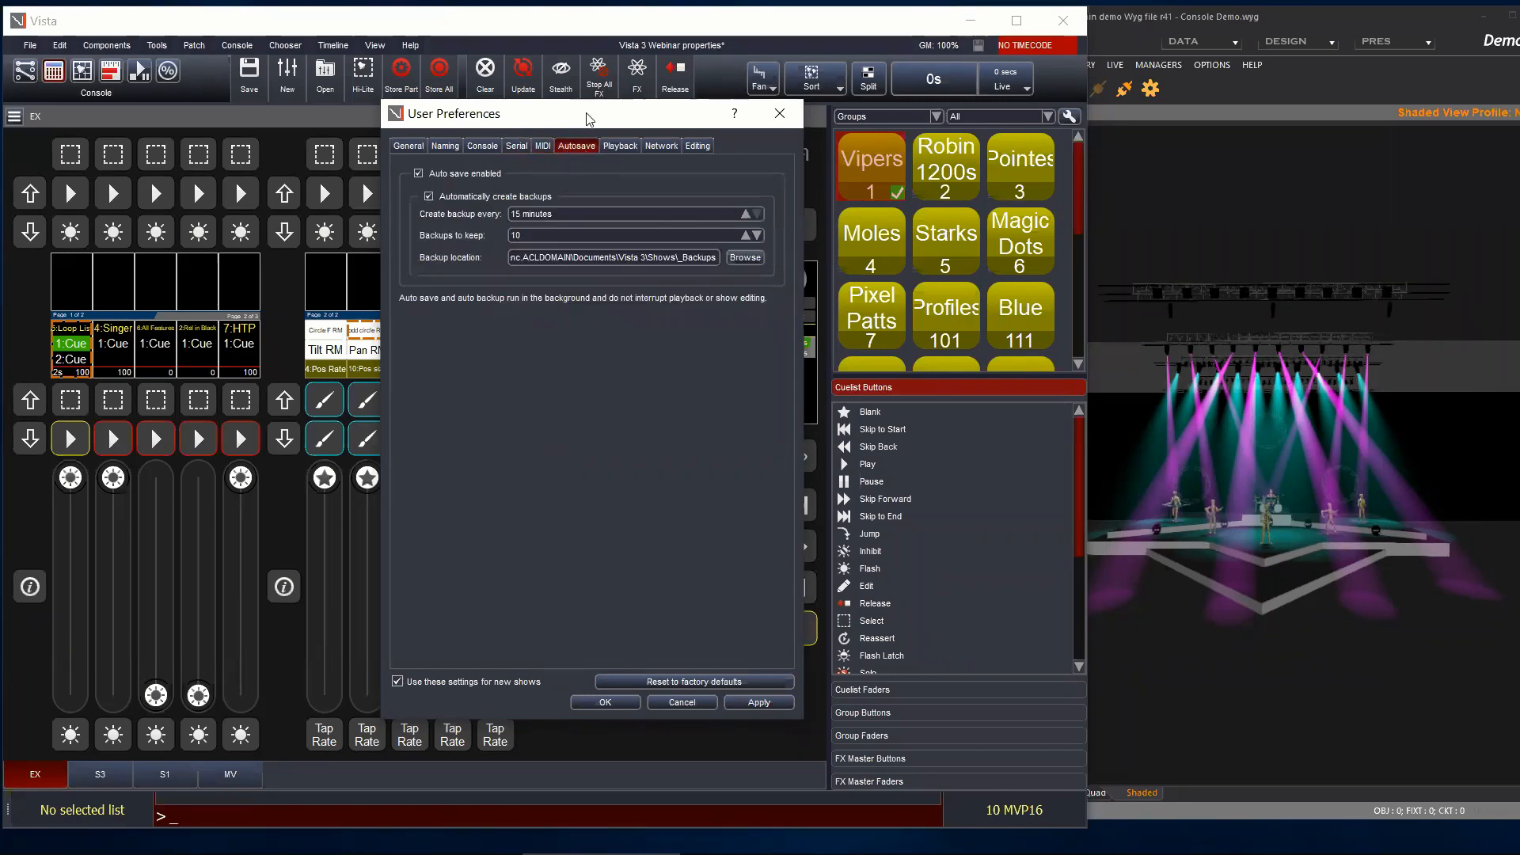
{"action": "left_click_drag", "start_coordinate": [567, 118], "coordinate": [551, 106]}
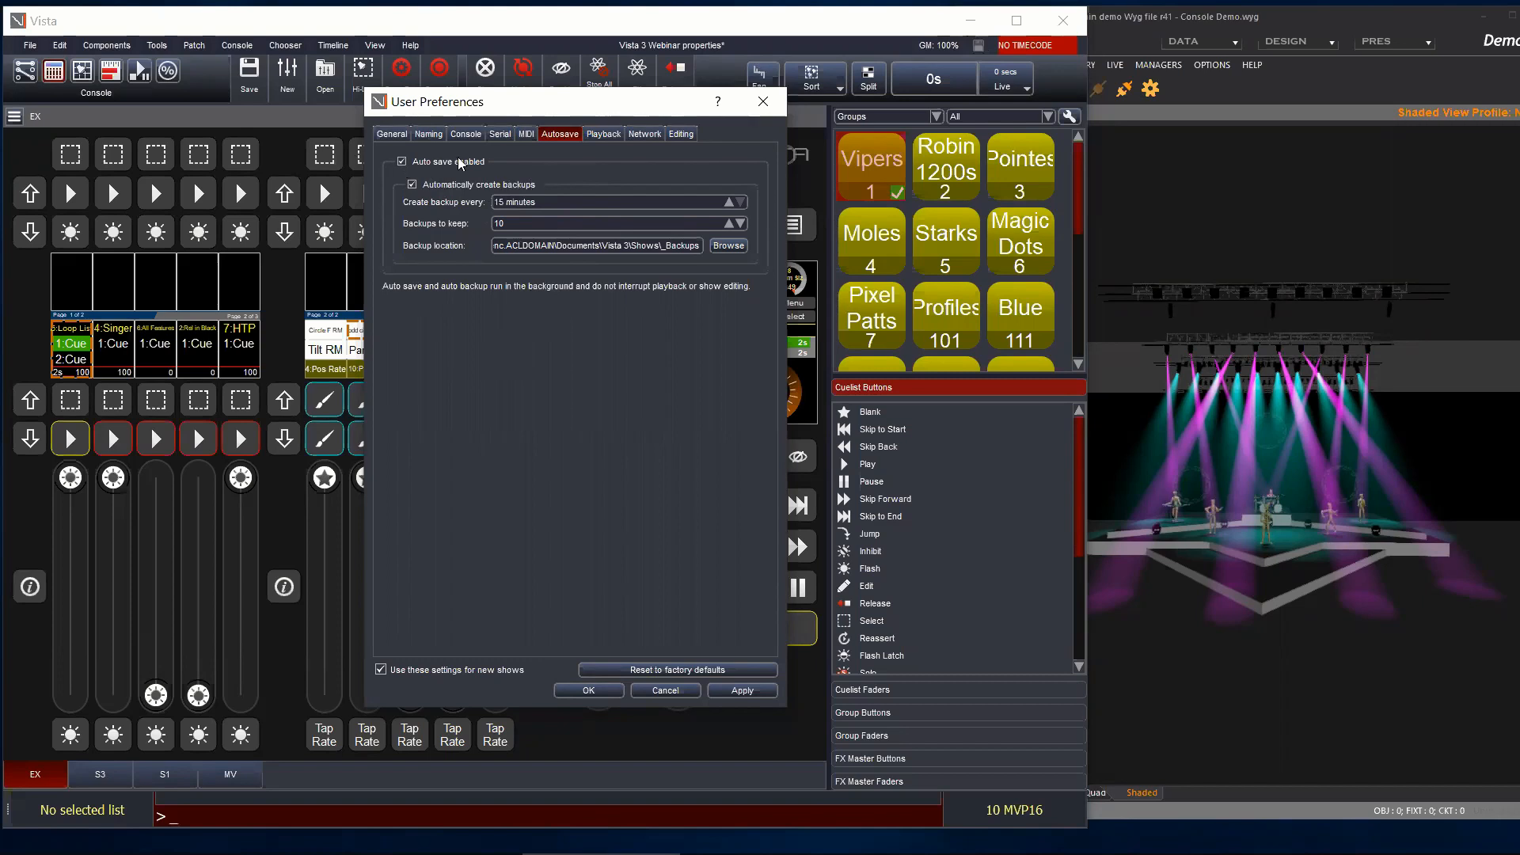
Step: Lower the DMX updates per second in the Playback preferences and reset the settings to factory defaults
{"action": "left_click", "coordinate": [613, 136]}
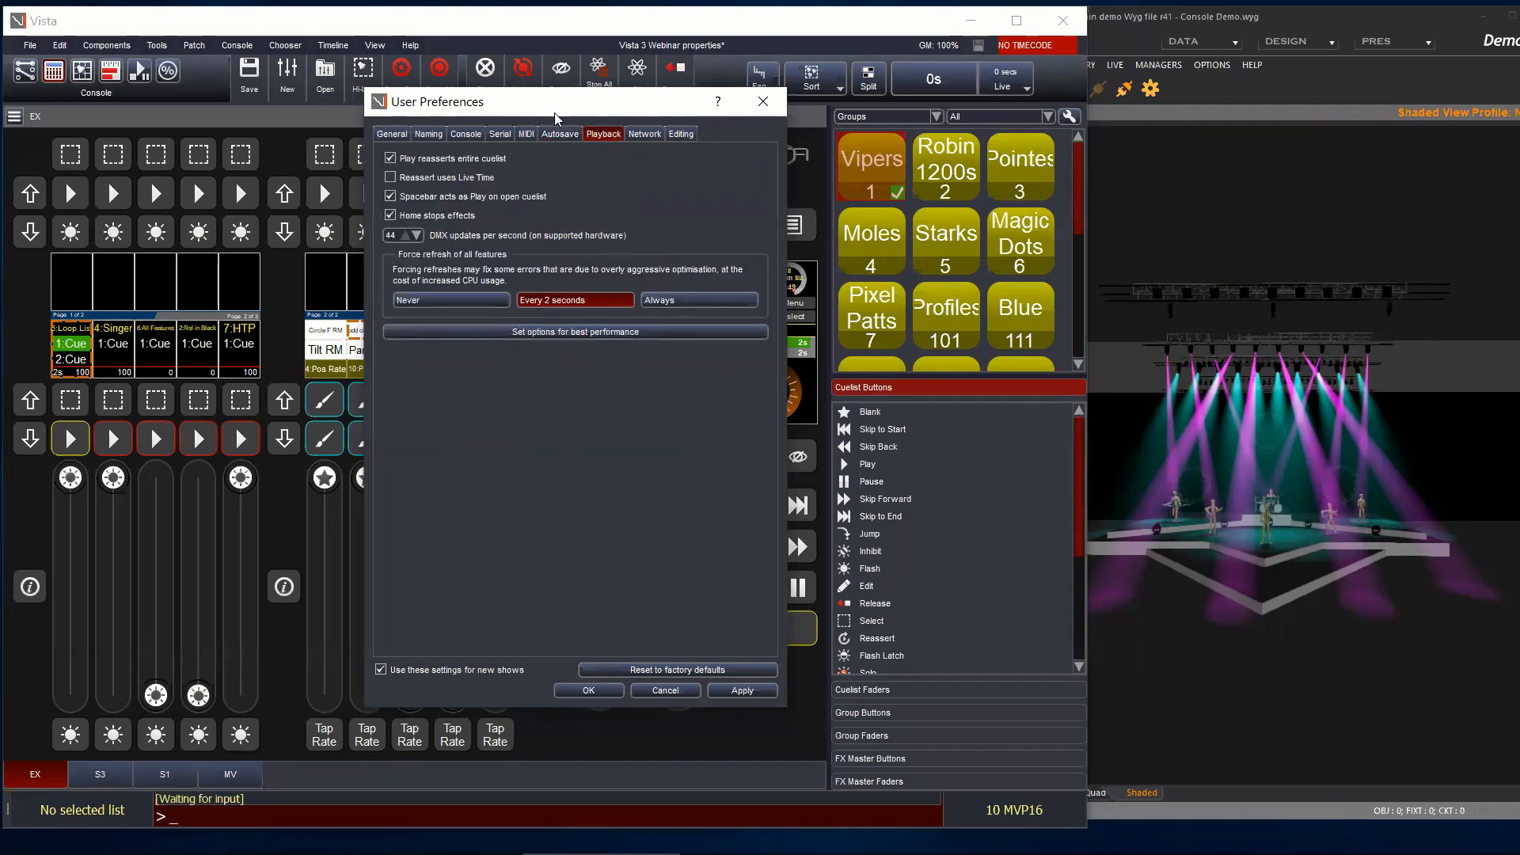
{"action": "left_click_drag", "start_coordinate": [561, 110], "coordinate": [581, 102]}
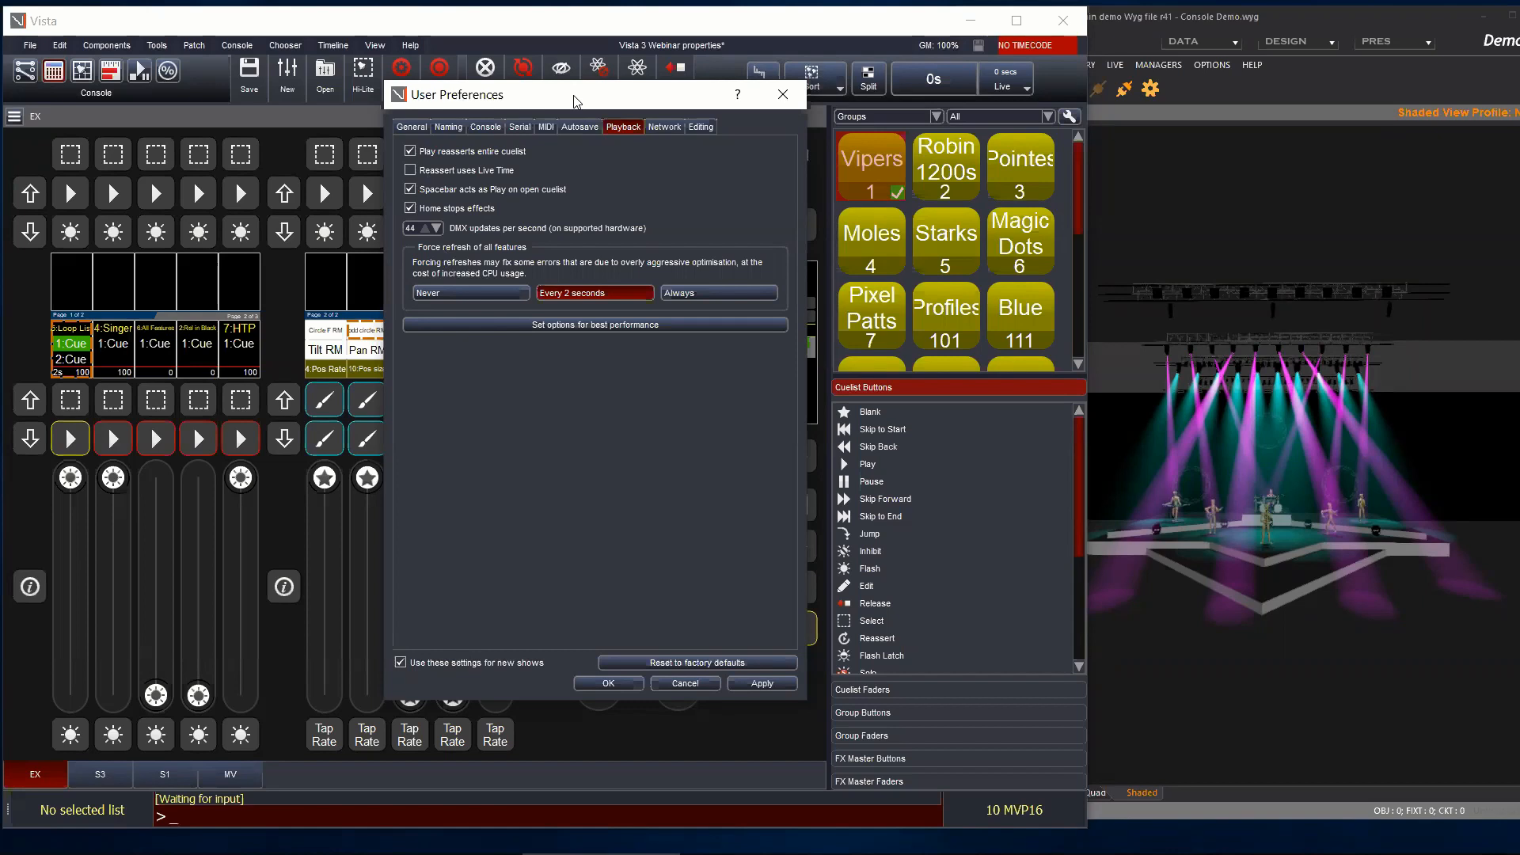
{"action": "left_click_drag", "start_coordinate": [583, 101], "coordinate": [566, 96]}
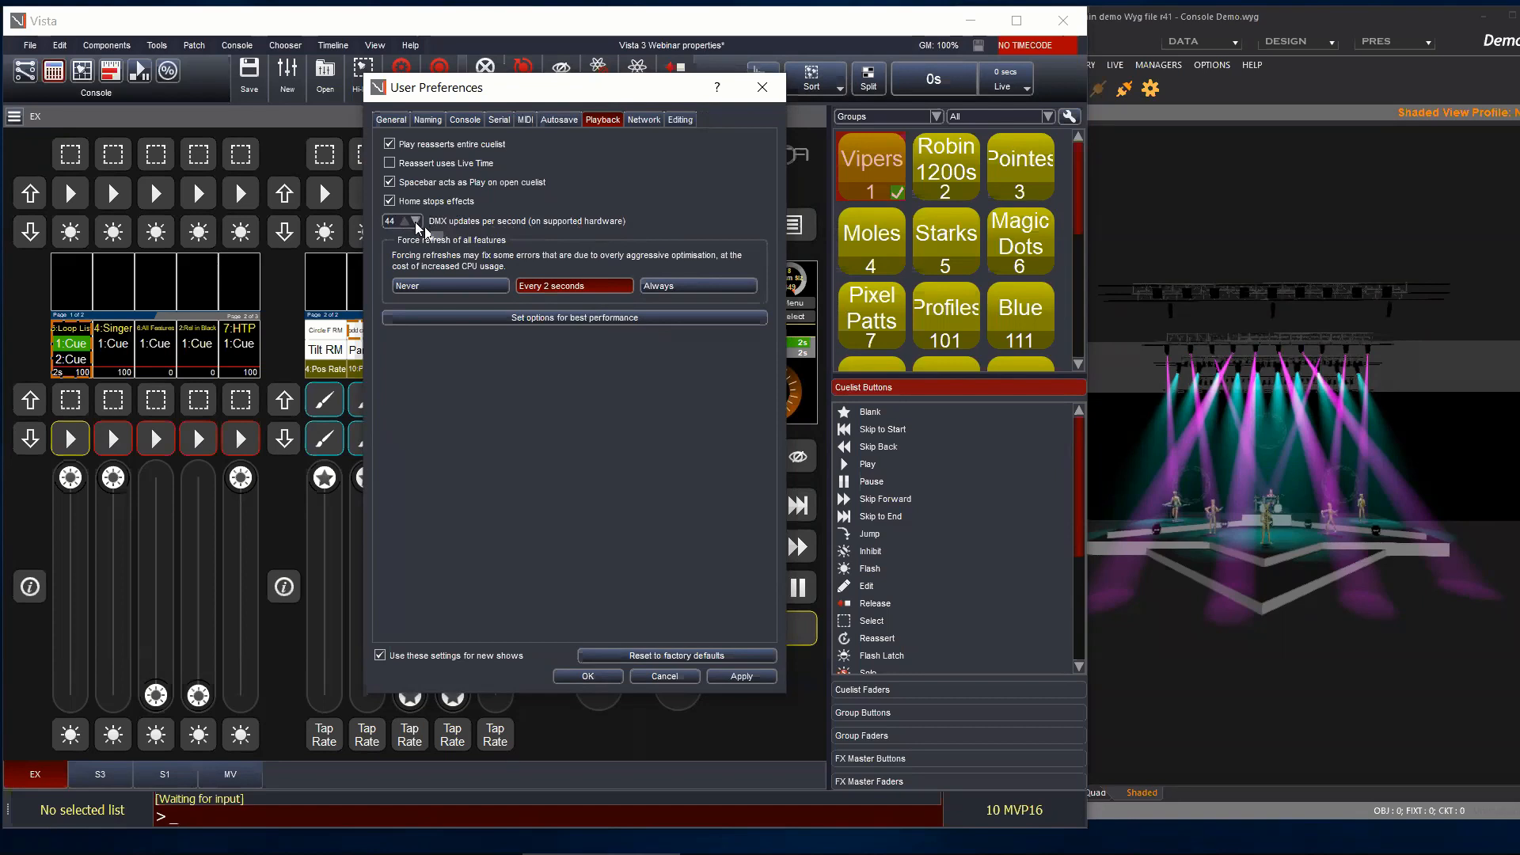
{"action": "left_click_drag", "start_coordinate": [416, 222], "coordinate": [421, 225]}
{"action": "left_click", "coordinate": [640, 654]}
{"action": "left_click_drag", "start_coordinate": [488, 89], "coordinate": [525, 79]}
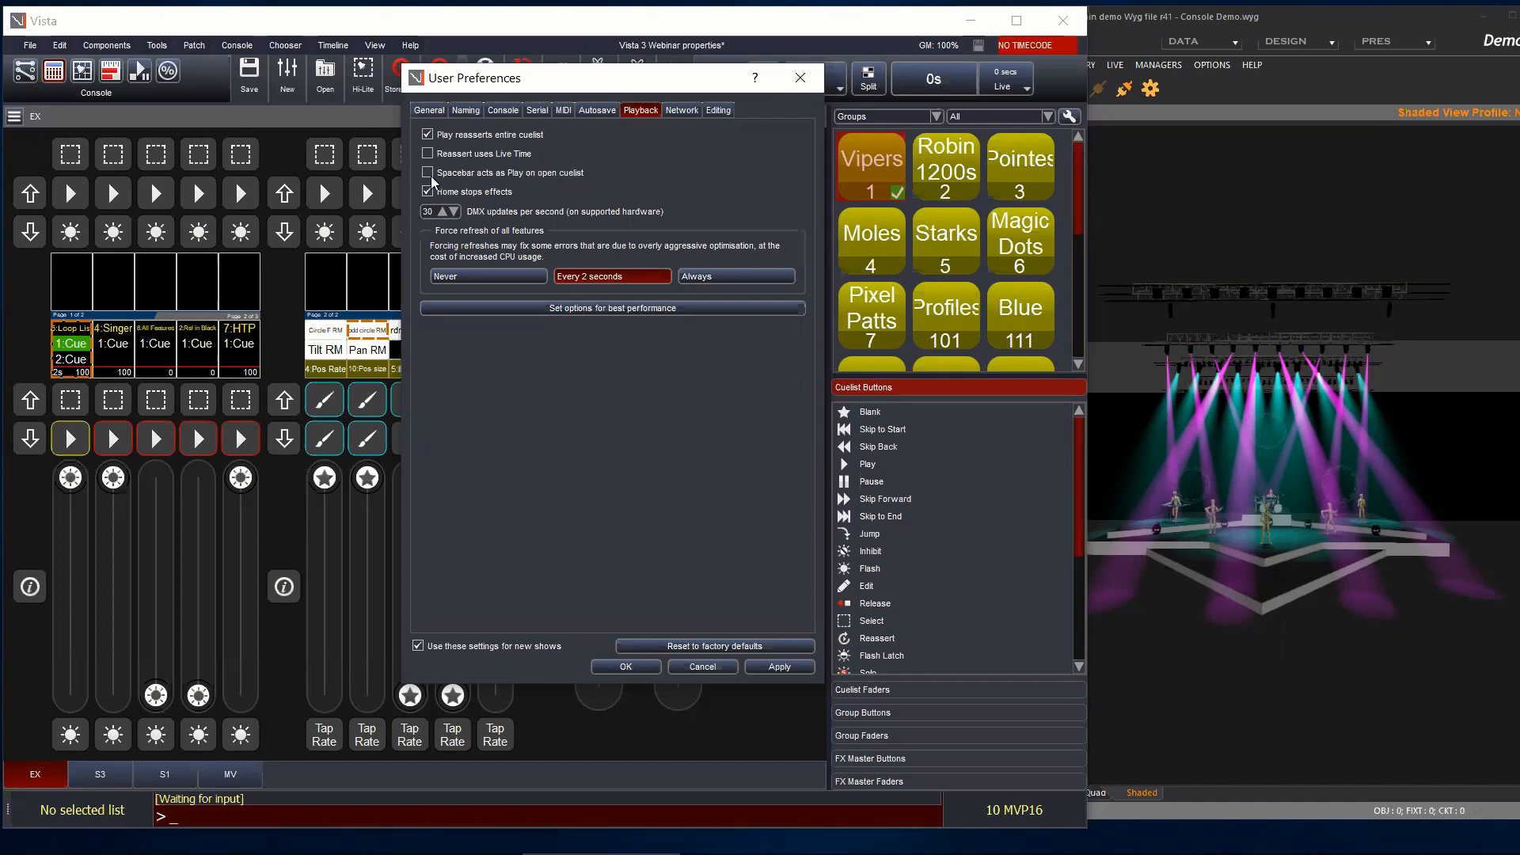
Step: Switch Spacebar acts as Play on open cuelist on and off again and apply the Playback preferences
{"action": "left_click", "coordinate": [428, 172]}
{"action": "left_click_drag", "start_coordinate": [614, 83], "coordinate": [680, 77]}
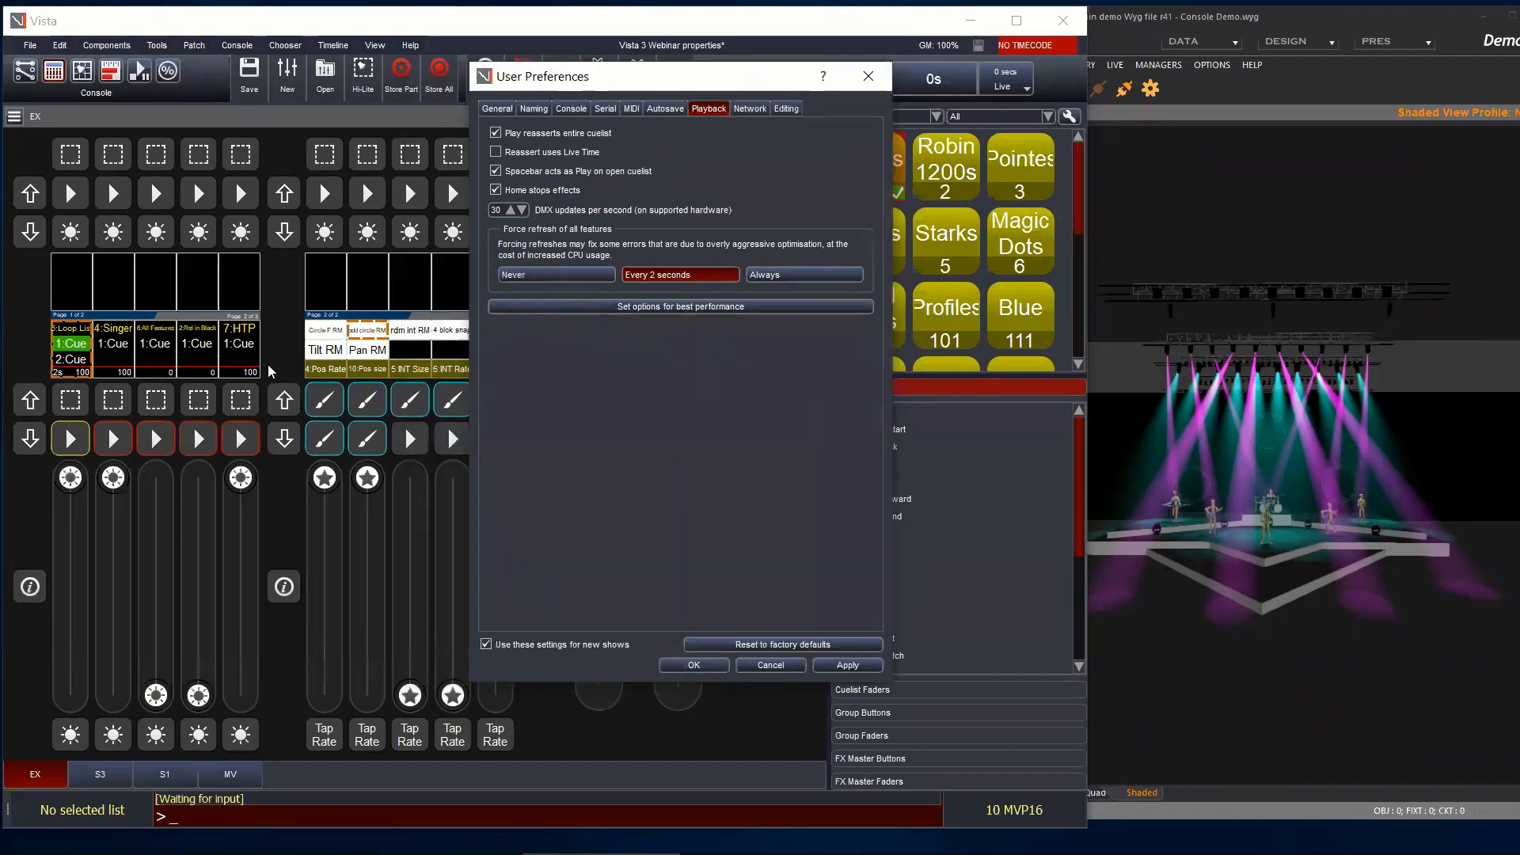
{"action": "key", "text": "space"}
{"action": "left_click", "coordinate": [75, 361]}
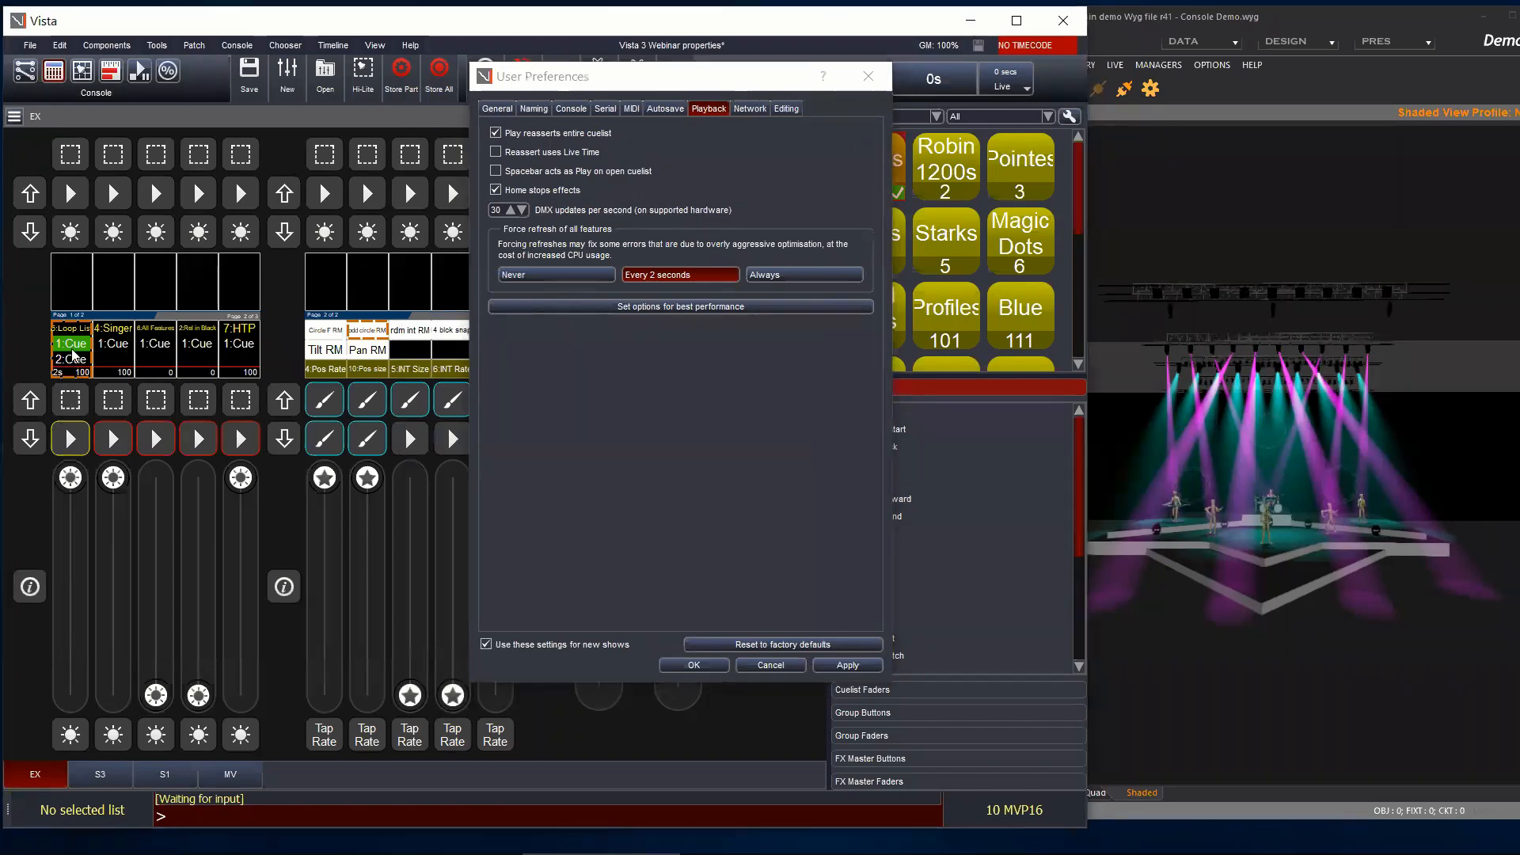
{"action": "left_click", "coordinate": [855, 665]}
Step: Select the Loop List and play its next cue with Spacebar acts as Play on open cuelist enabled
{"action": "left_click", "coordinate": [72, 355]}
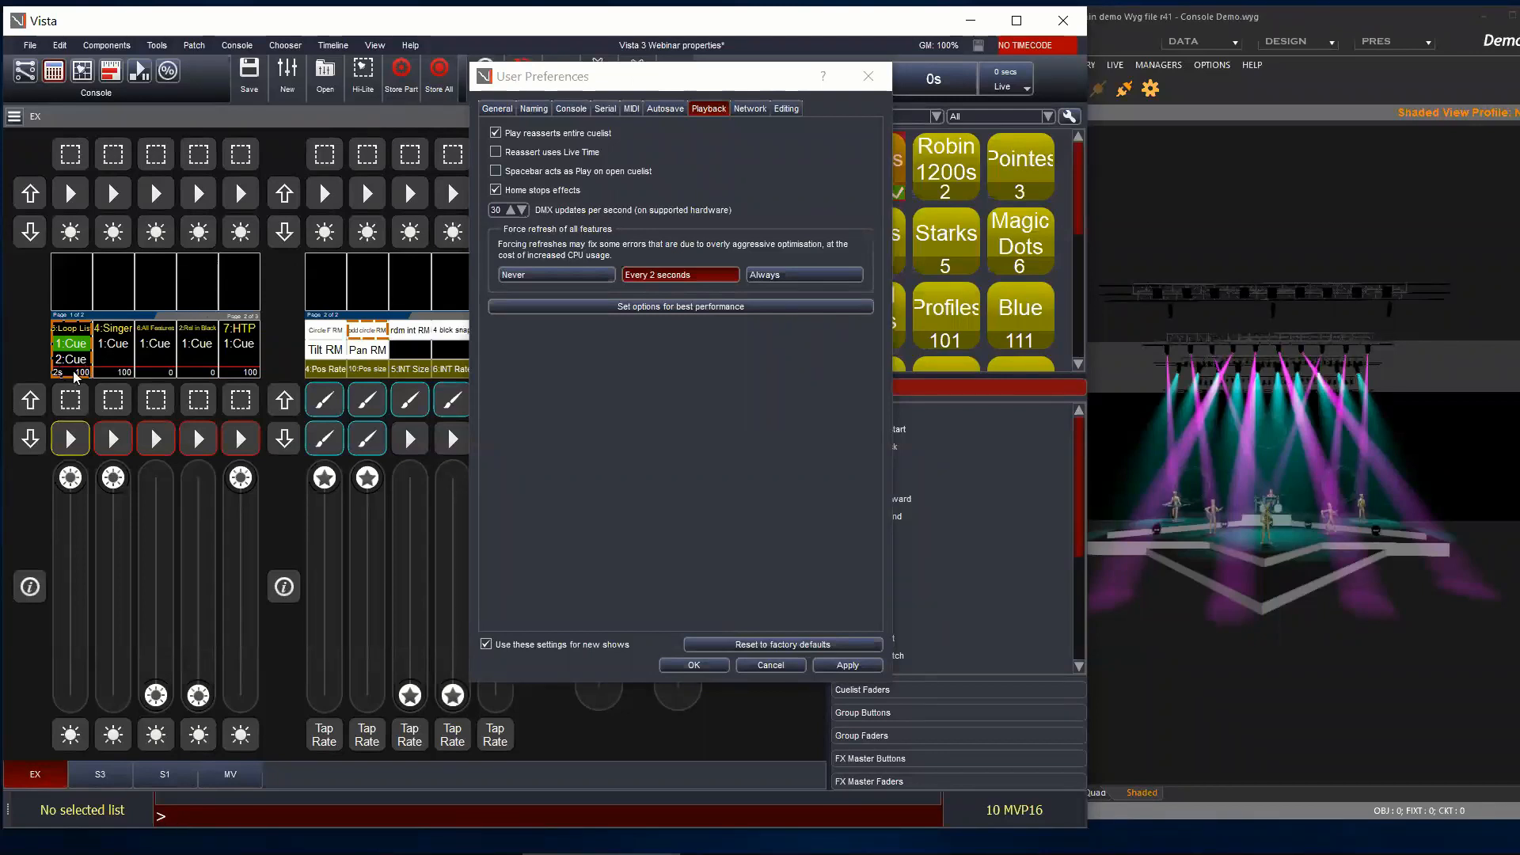
{"action": "left_click", "coordinate": [71, 406]}
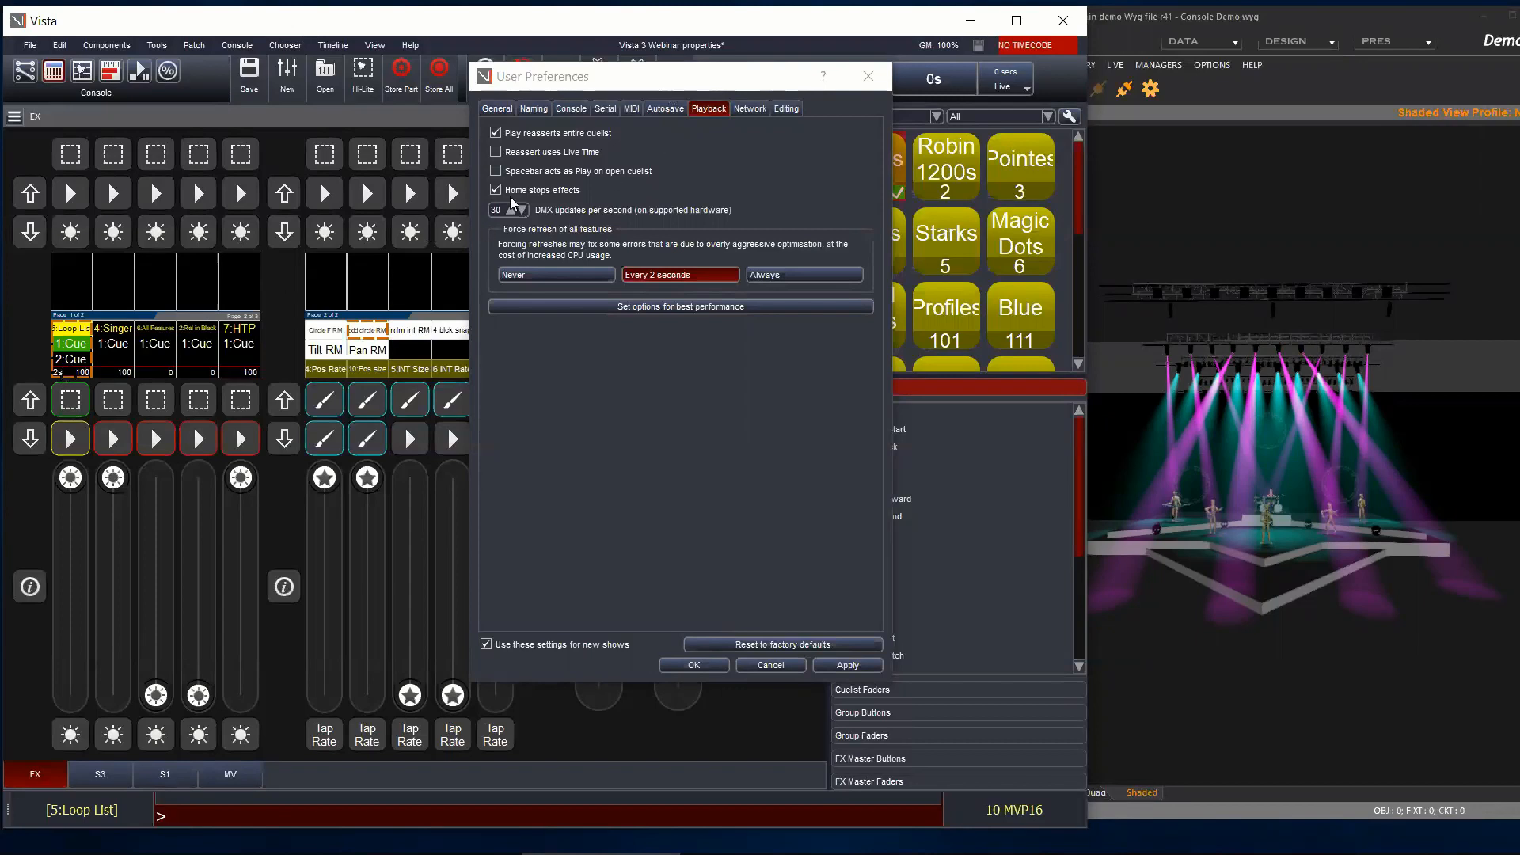
{"action": "left_click", "coordinate": [495, 171]}
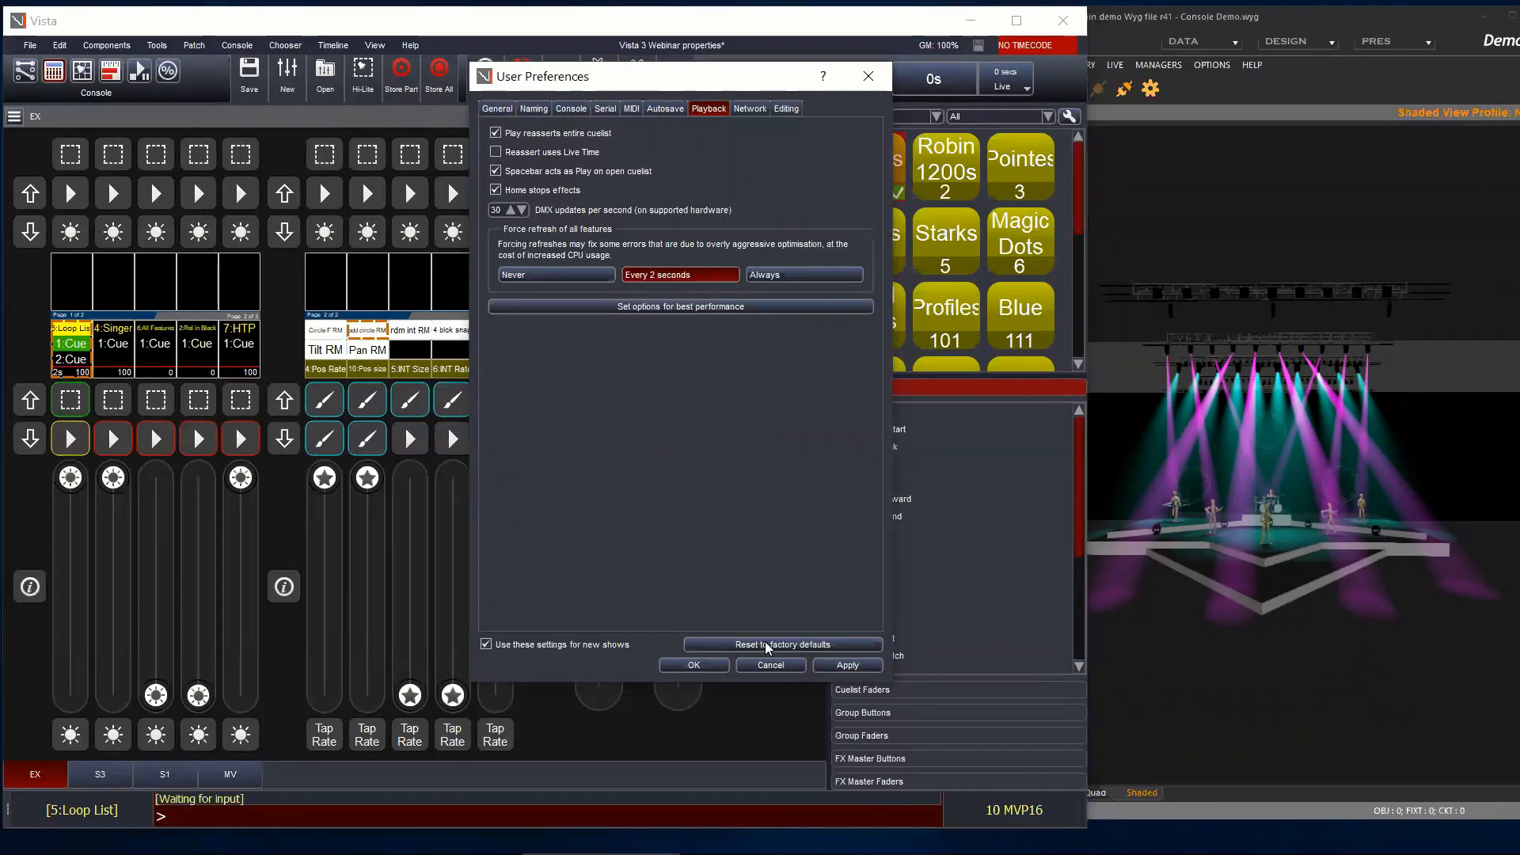
{"action": "key", "text": "space"}
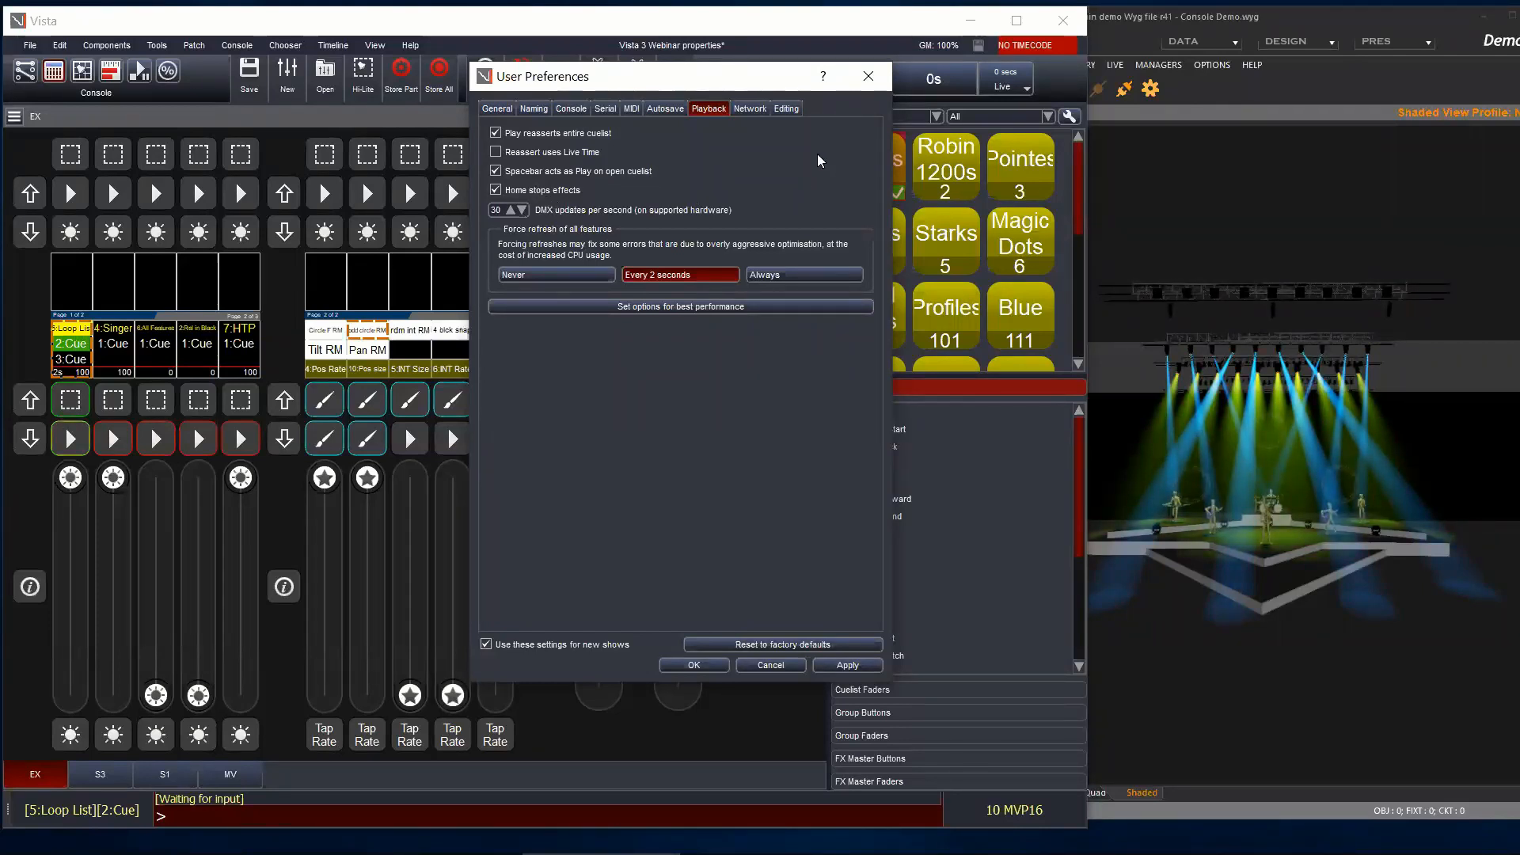
Step: Review the Network preferences and accept Local Area Connection as the preferred network interface
{"action": "left_click_drag", "start_coordinate": [702, 84], "coordinate": [582, 103]}
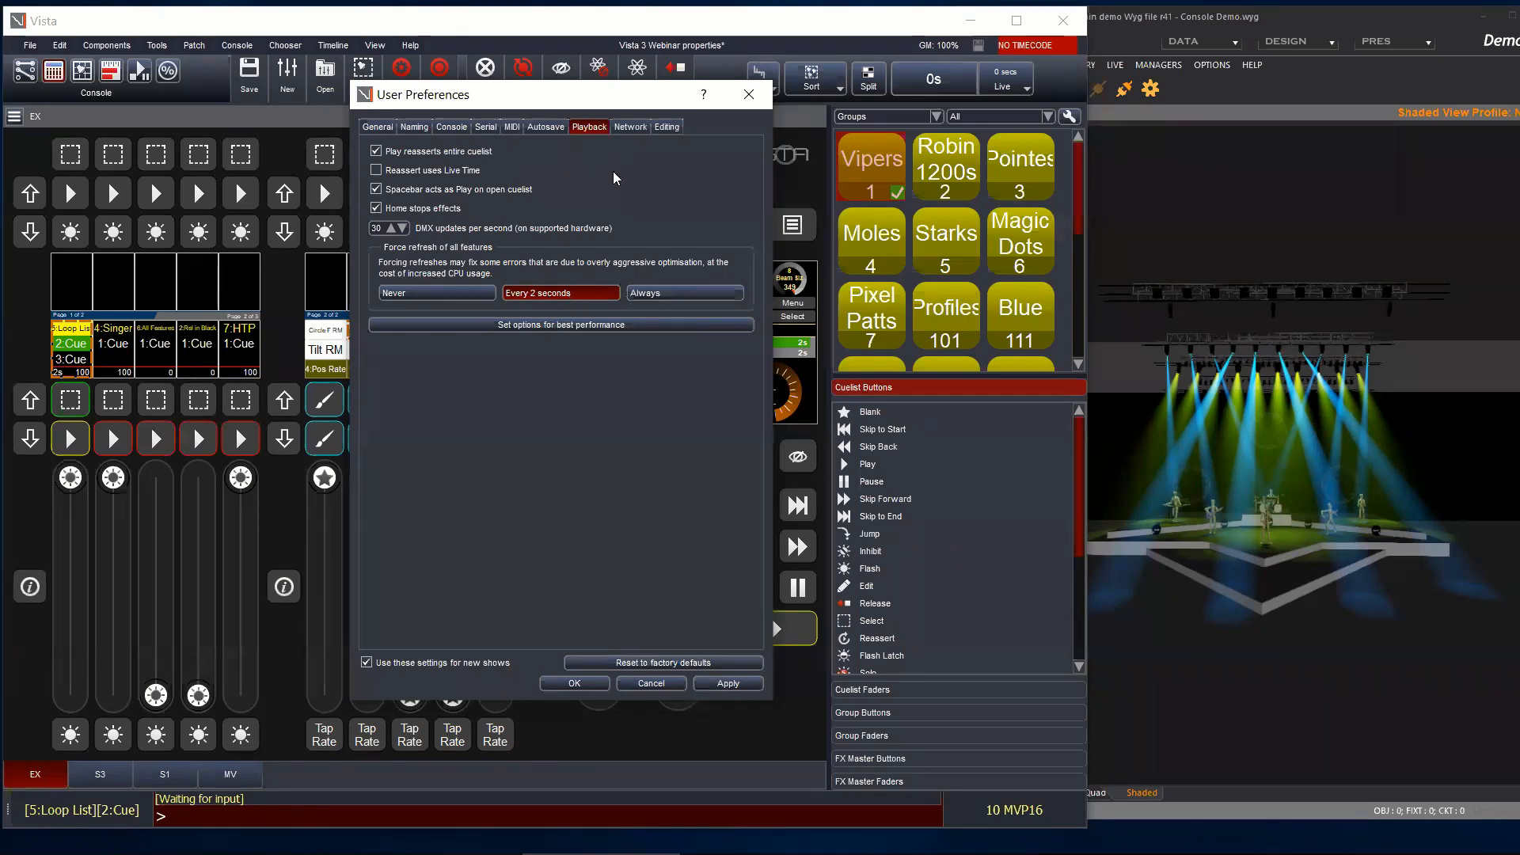
{"action": "left_click", "coordinate": [632, 127]}
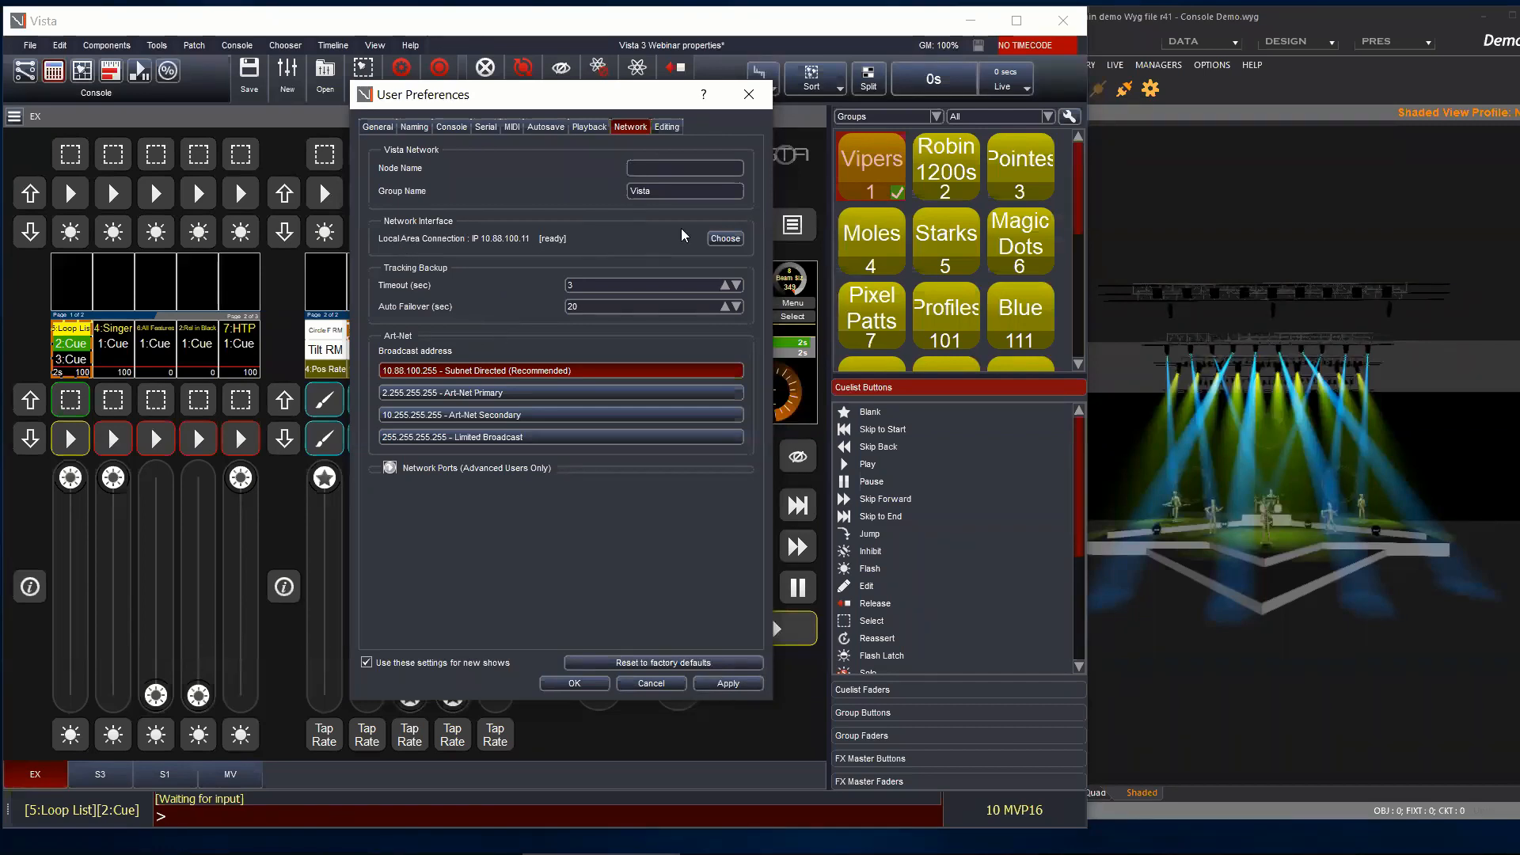
{"action": "left_click", "coordinate": [734, 241]}
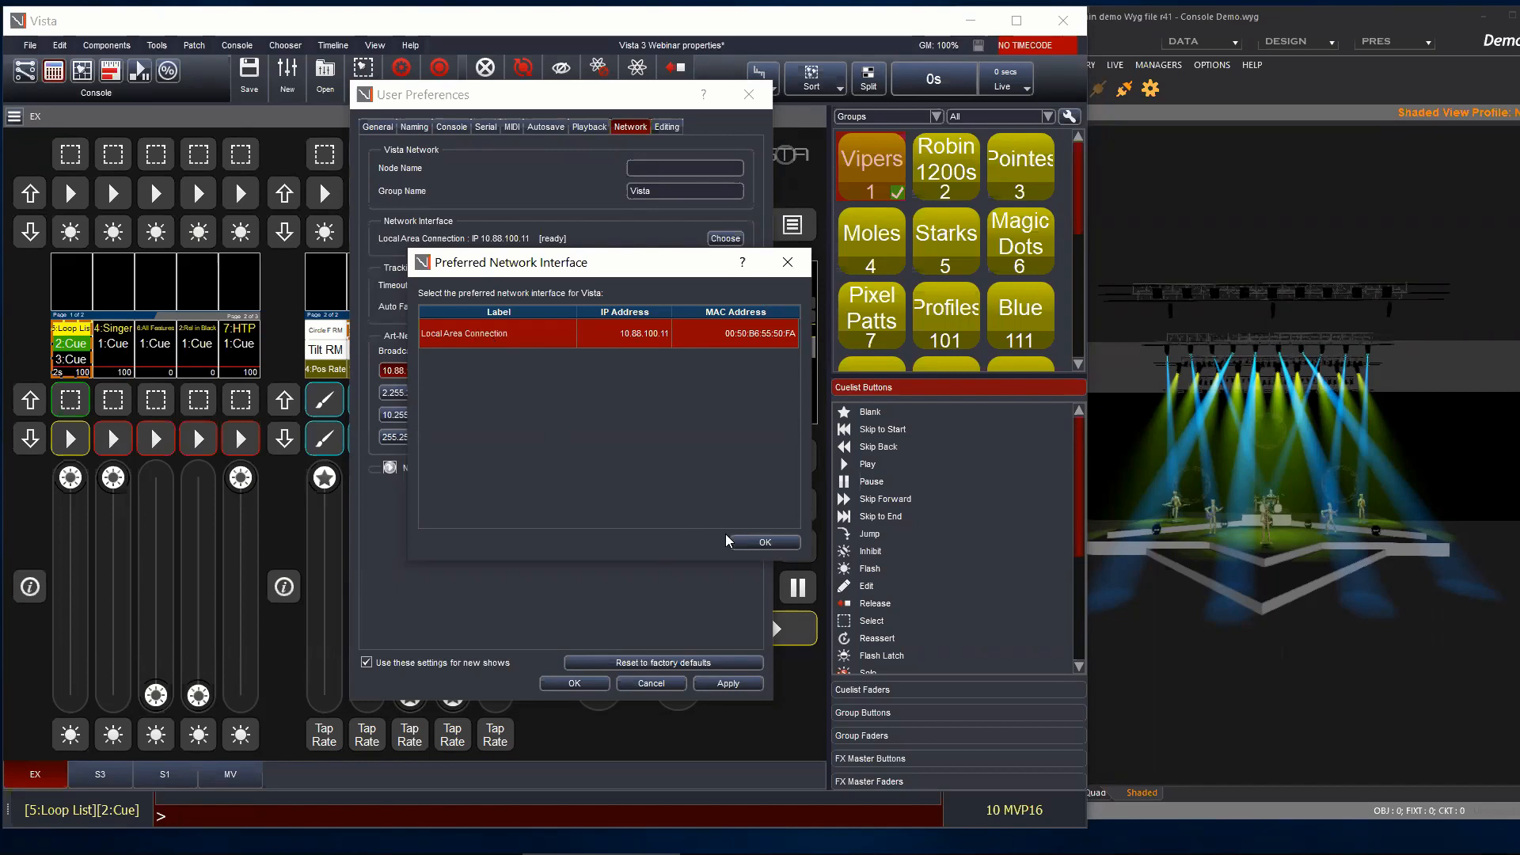
{"action": "left_click", "coordinate": [756, 545]}
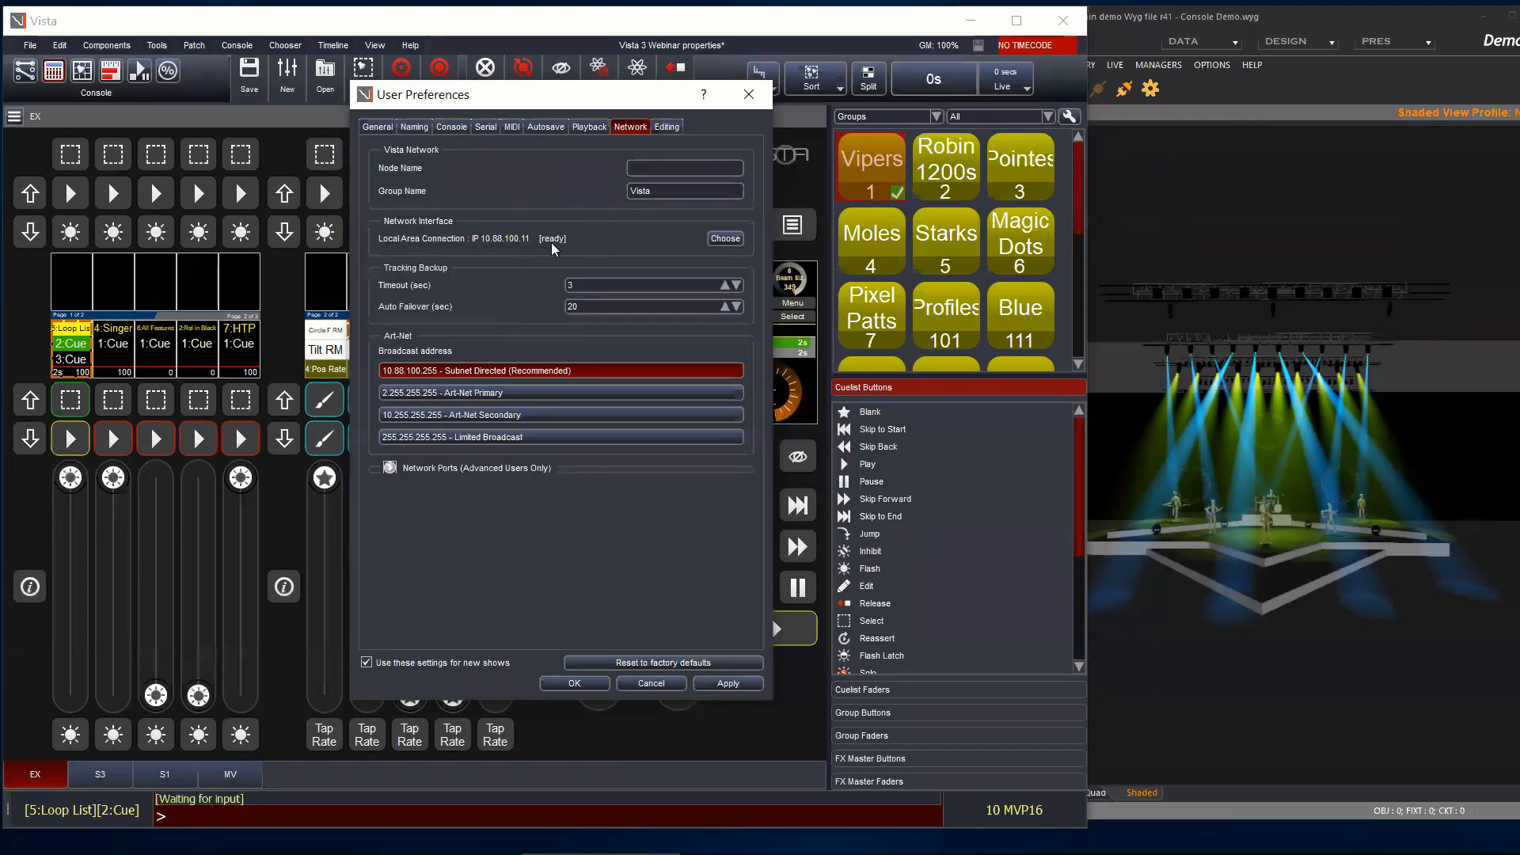
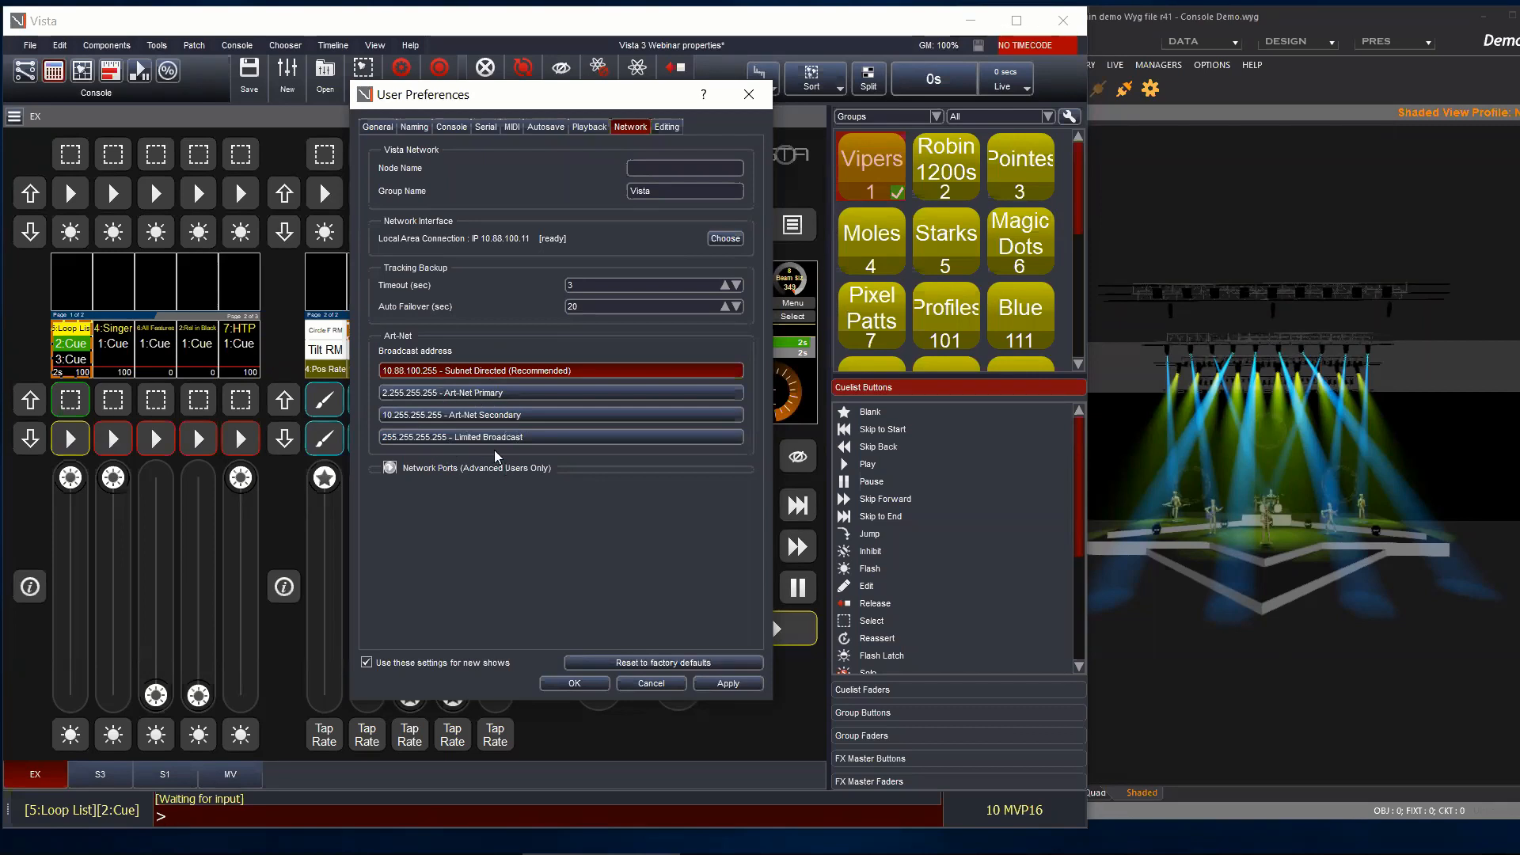
Step: Compare the Editing preferences with the contents options of the Store Current Events dialog, and cancel storing
{"action": "left_click", "coordinate": [668, 127]}
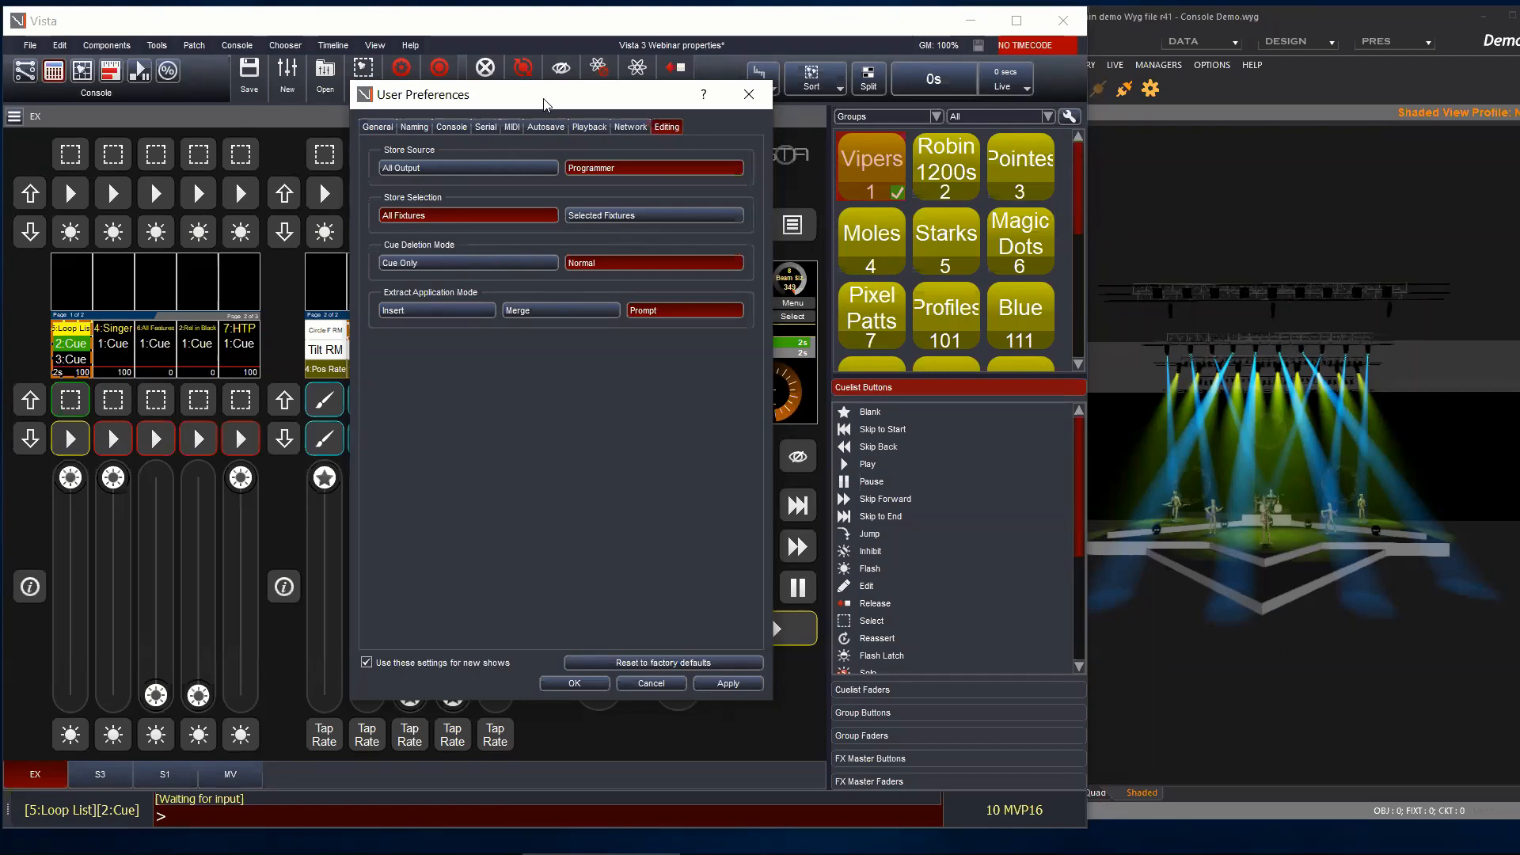
{"action": "left_click_drag", "start_coordinate": [550, 106], "coordinate": [937, 123]}
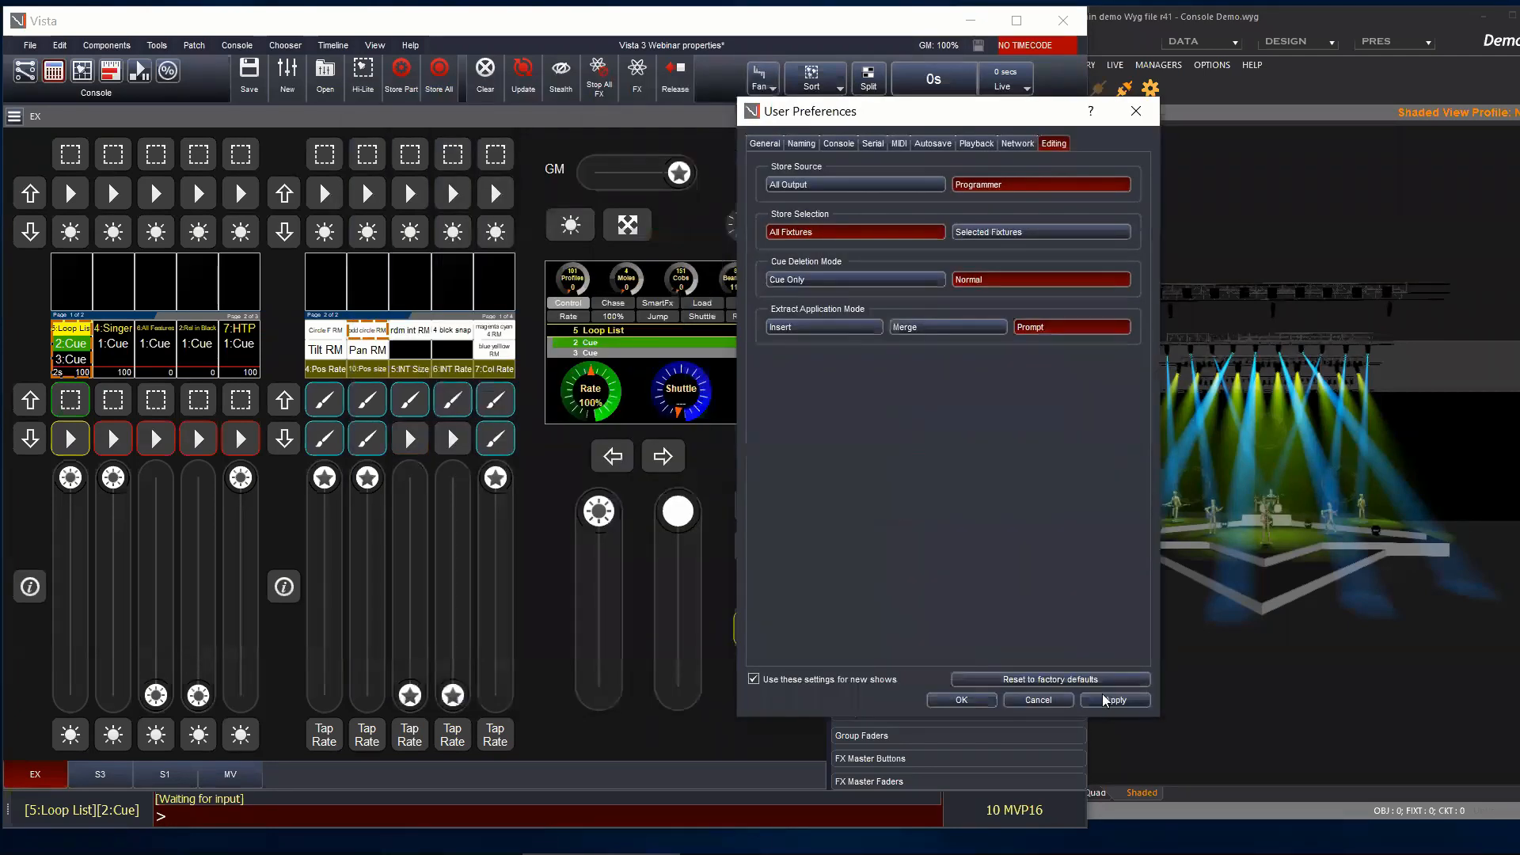
{"action": "left_click", "coordinate": [447, 89]}
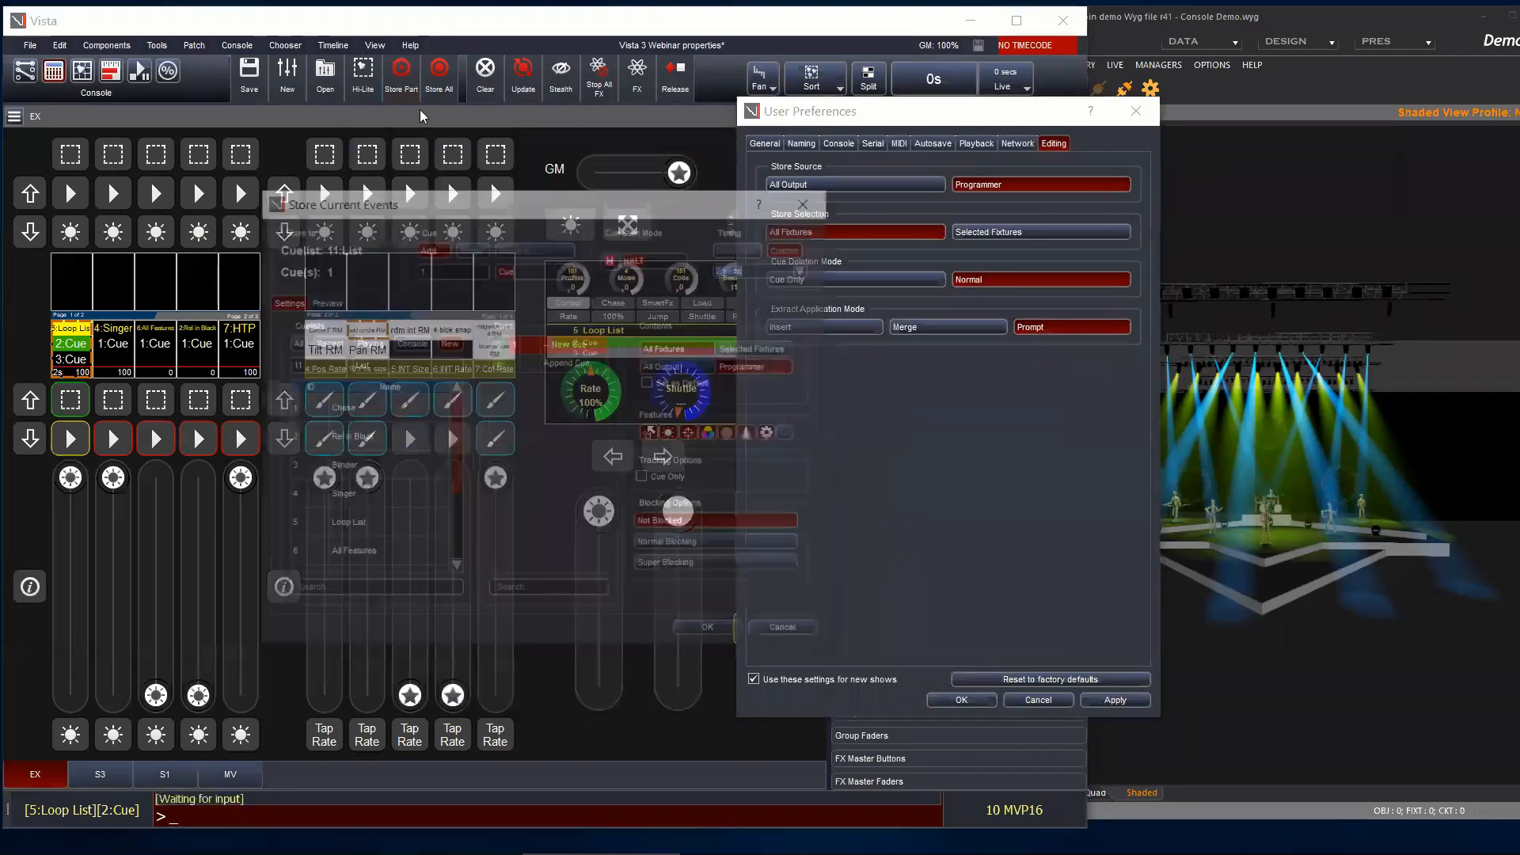
{"action": "left_click_drag", "start_coordinate": [569, 207], "coordinate": [427, 122]}
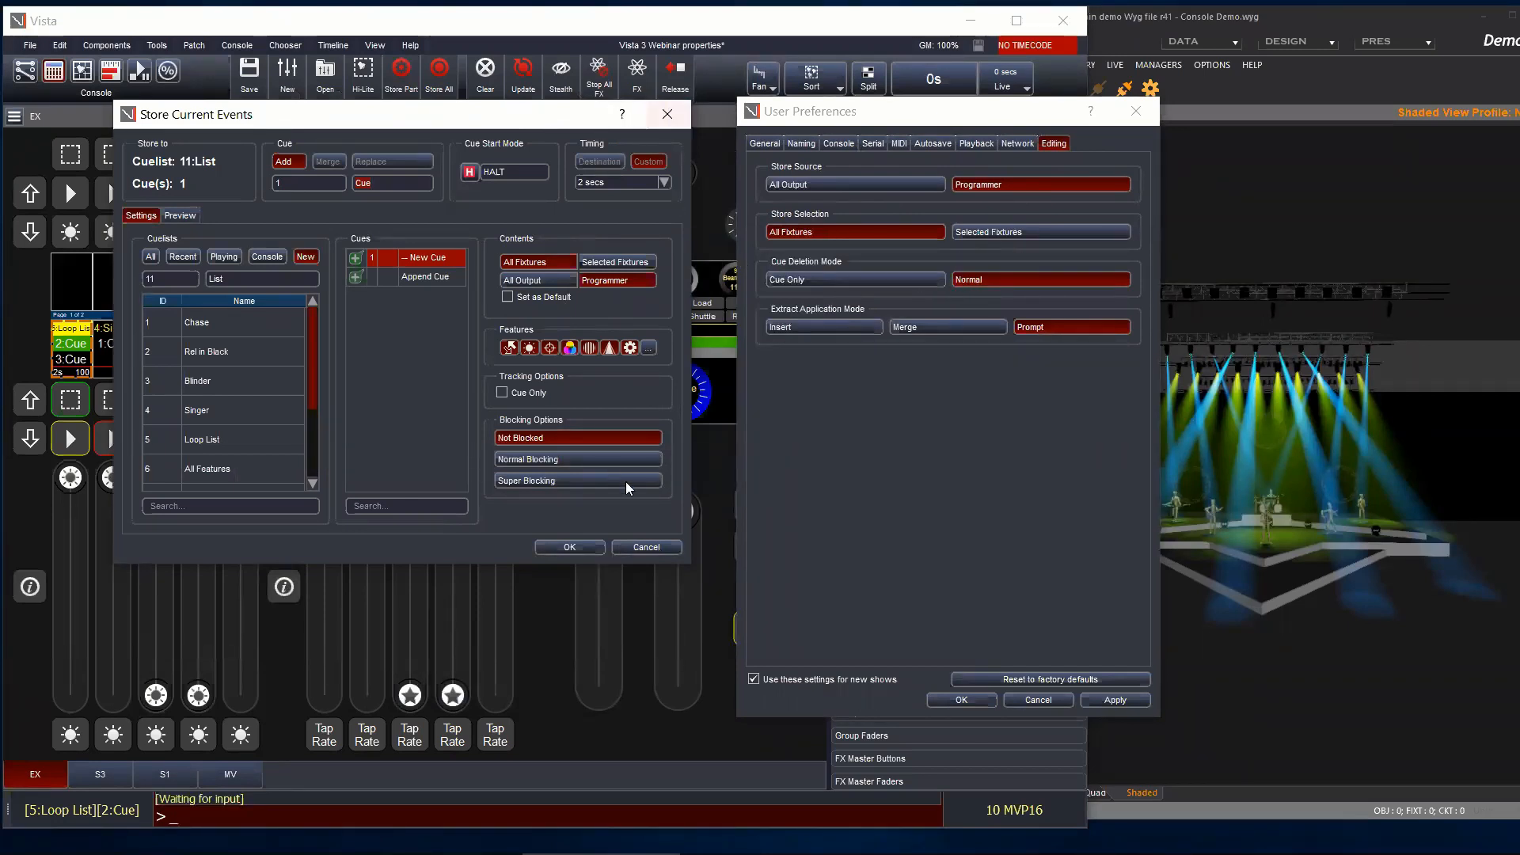
{"action": "left_click", "coordinate": [646, 547]}
Step: Show the Fixture Chooser and open the Loop List cuelist for editing
{"action": "left_click", "coordinate": [82, 71]}
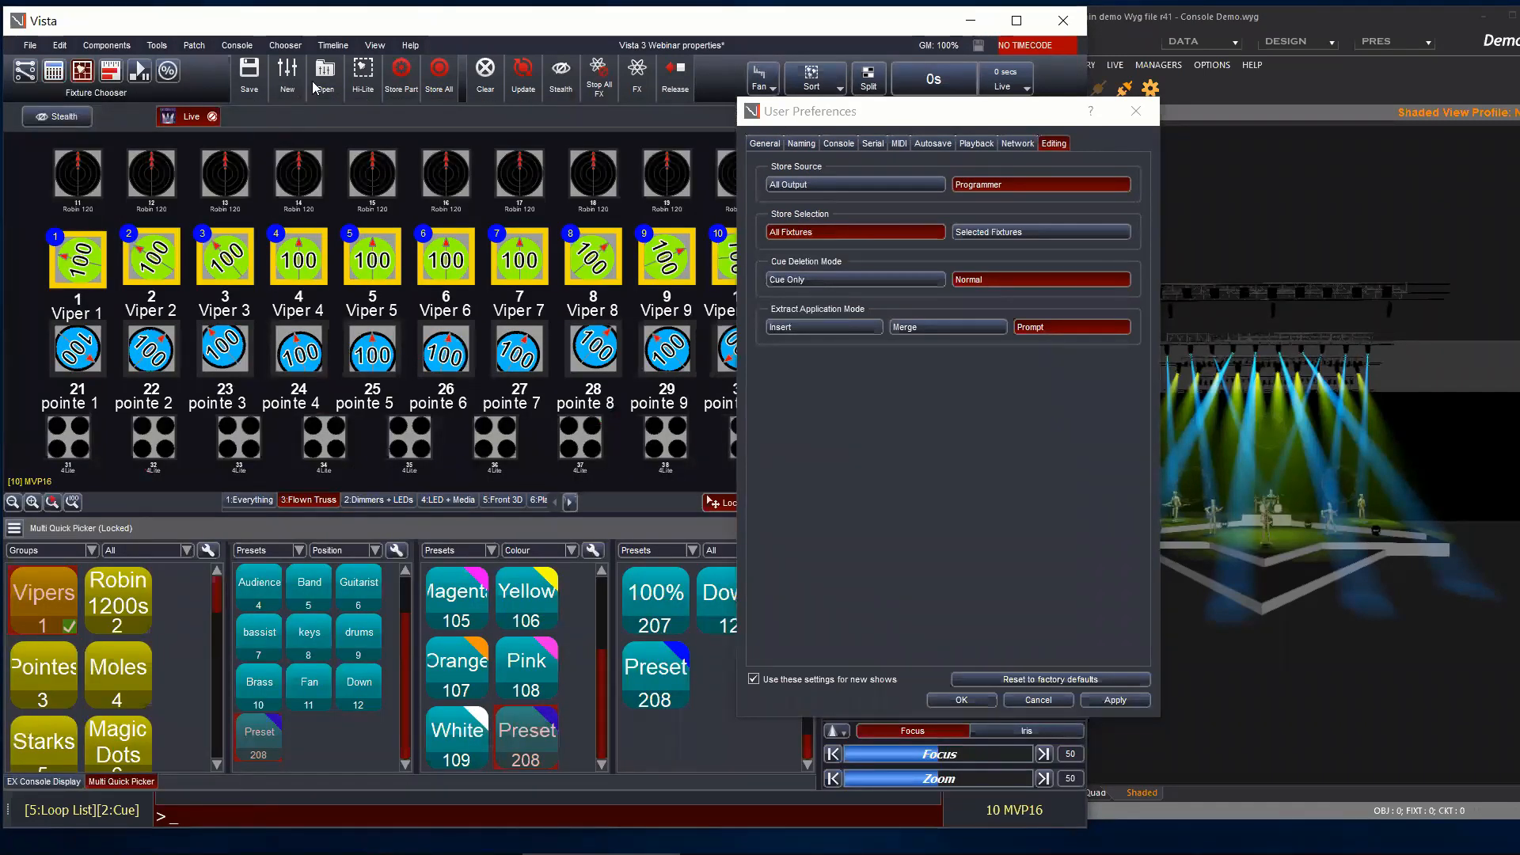
{"action": "left_click", "coordinate": [316, 87]}
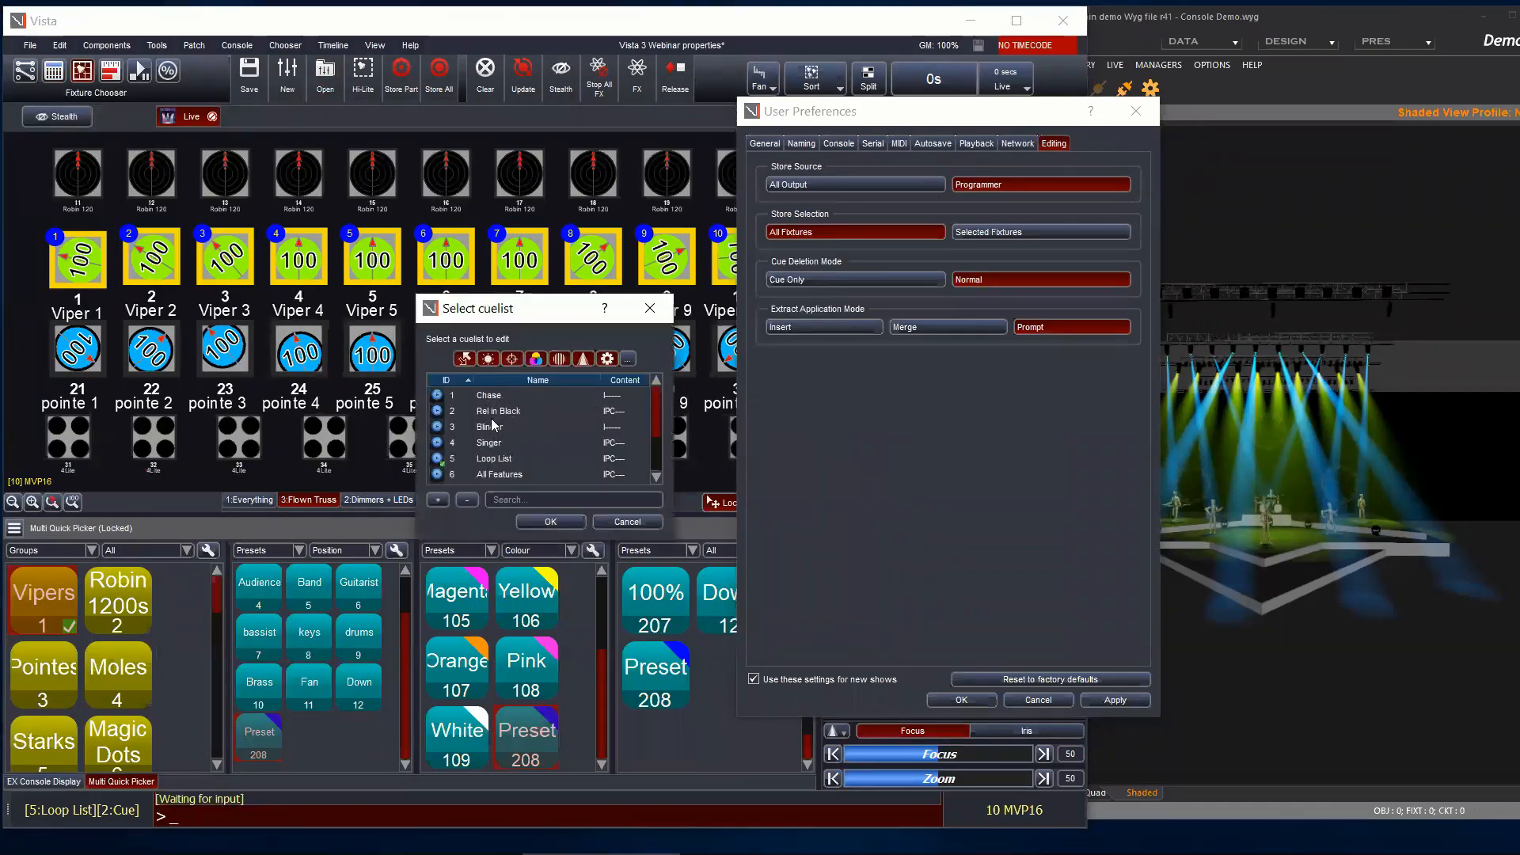
{"action": "left_click", "coordinate": [497, 398]}
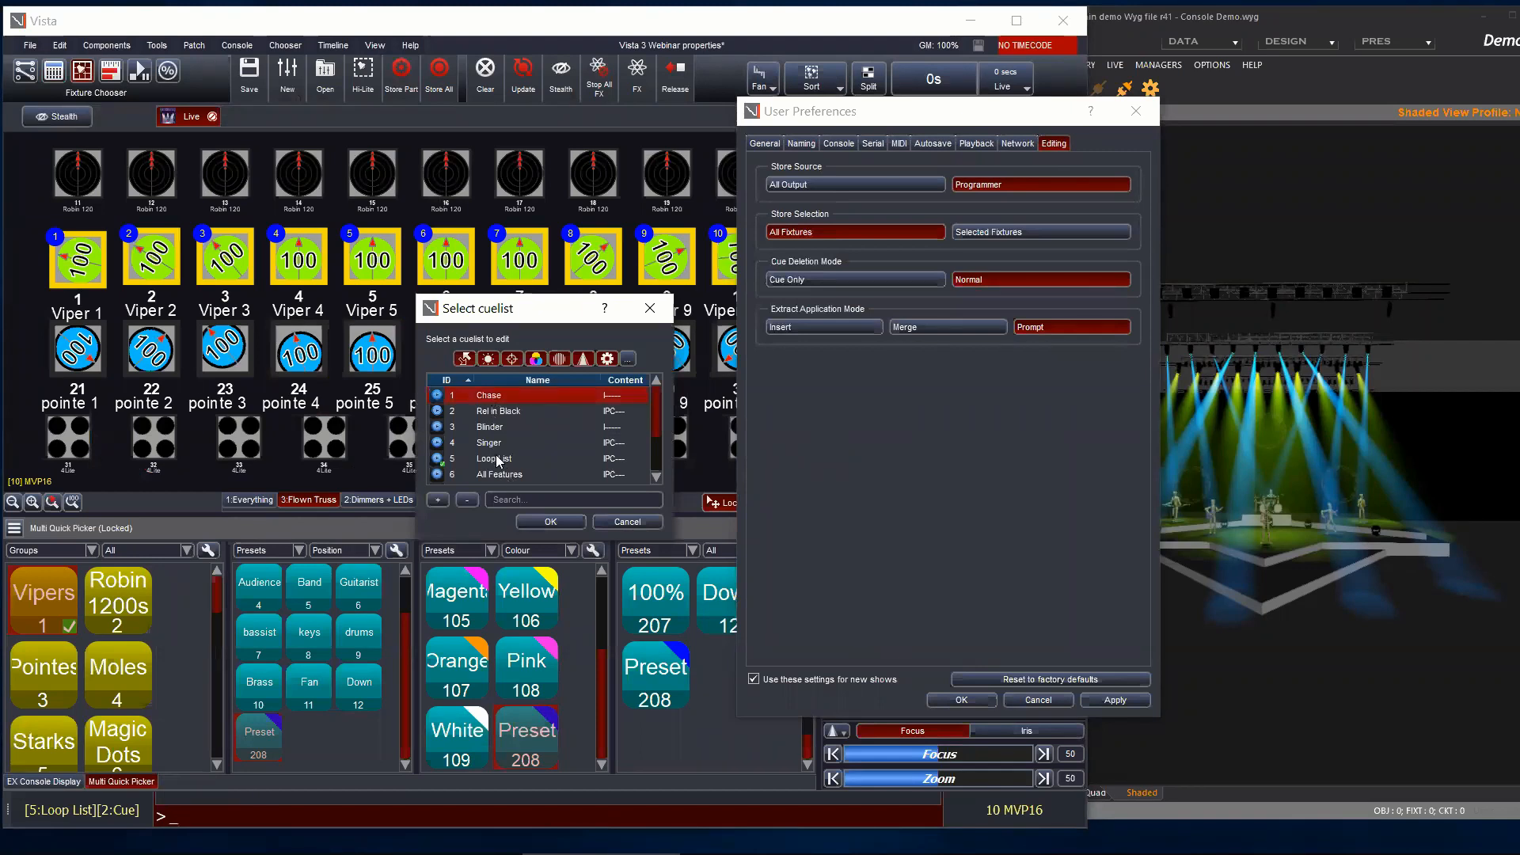
{"action": "left_click", "coordinate": [493, 459]}
{"action": "left_click", "coordinate": [528, 518]}
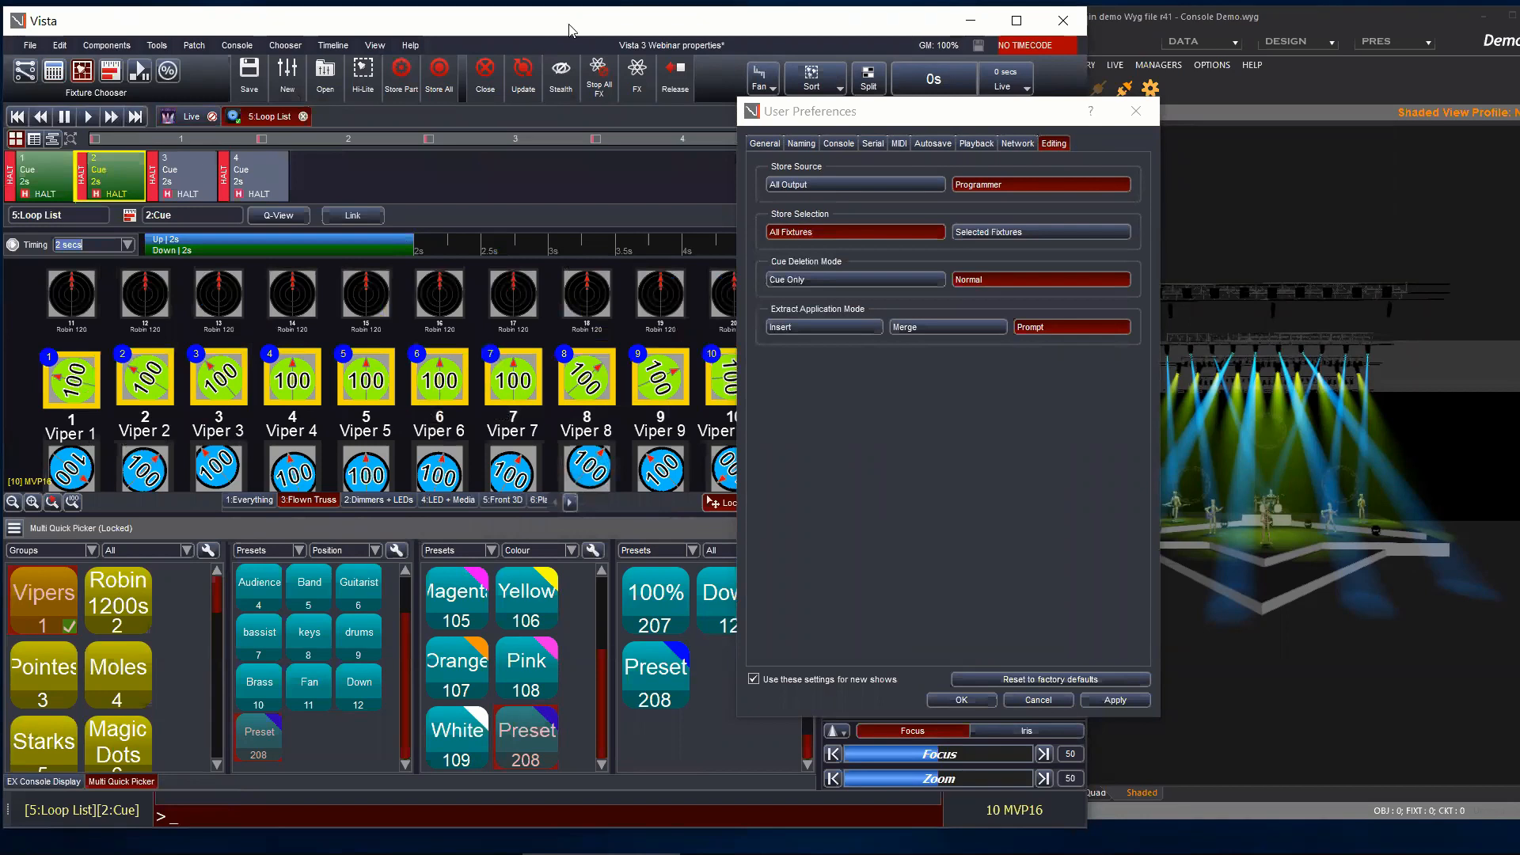
Step: Compare the Cue Deletion Mode preference with the Delete Cues options for cue 2, and cancel the deletion
{"action": "left_click_drag", "start_coordinate": [883, 112], "coordinate": [916, 242]}
{"action": "left_click", "coordinate": [802, 138]}
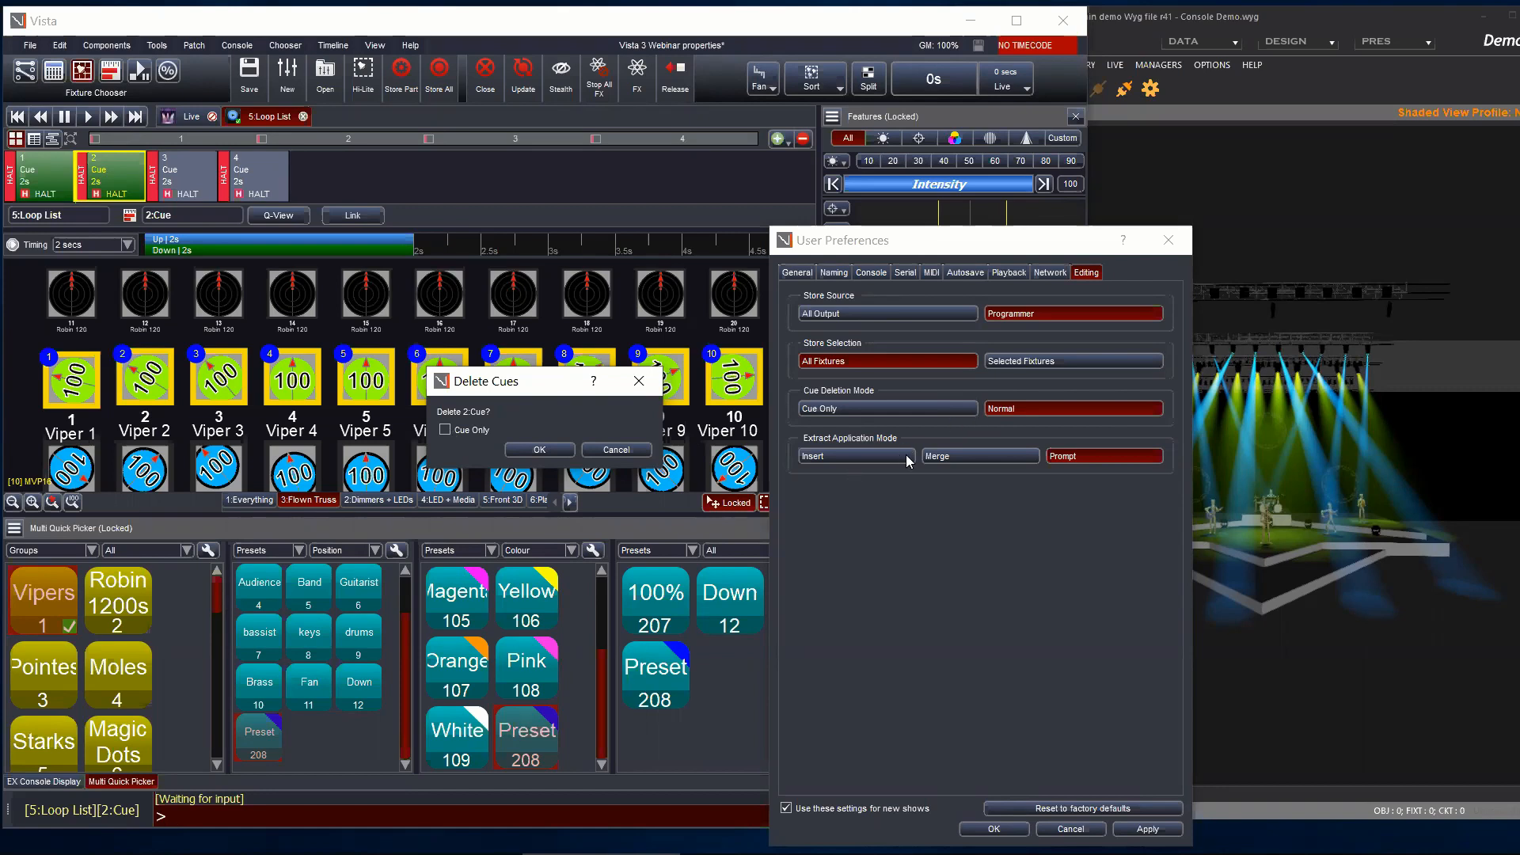
{"action": "left_click", "coordinate": [603, 450]}
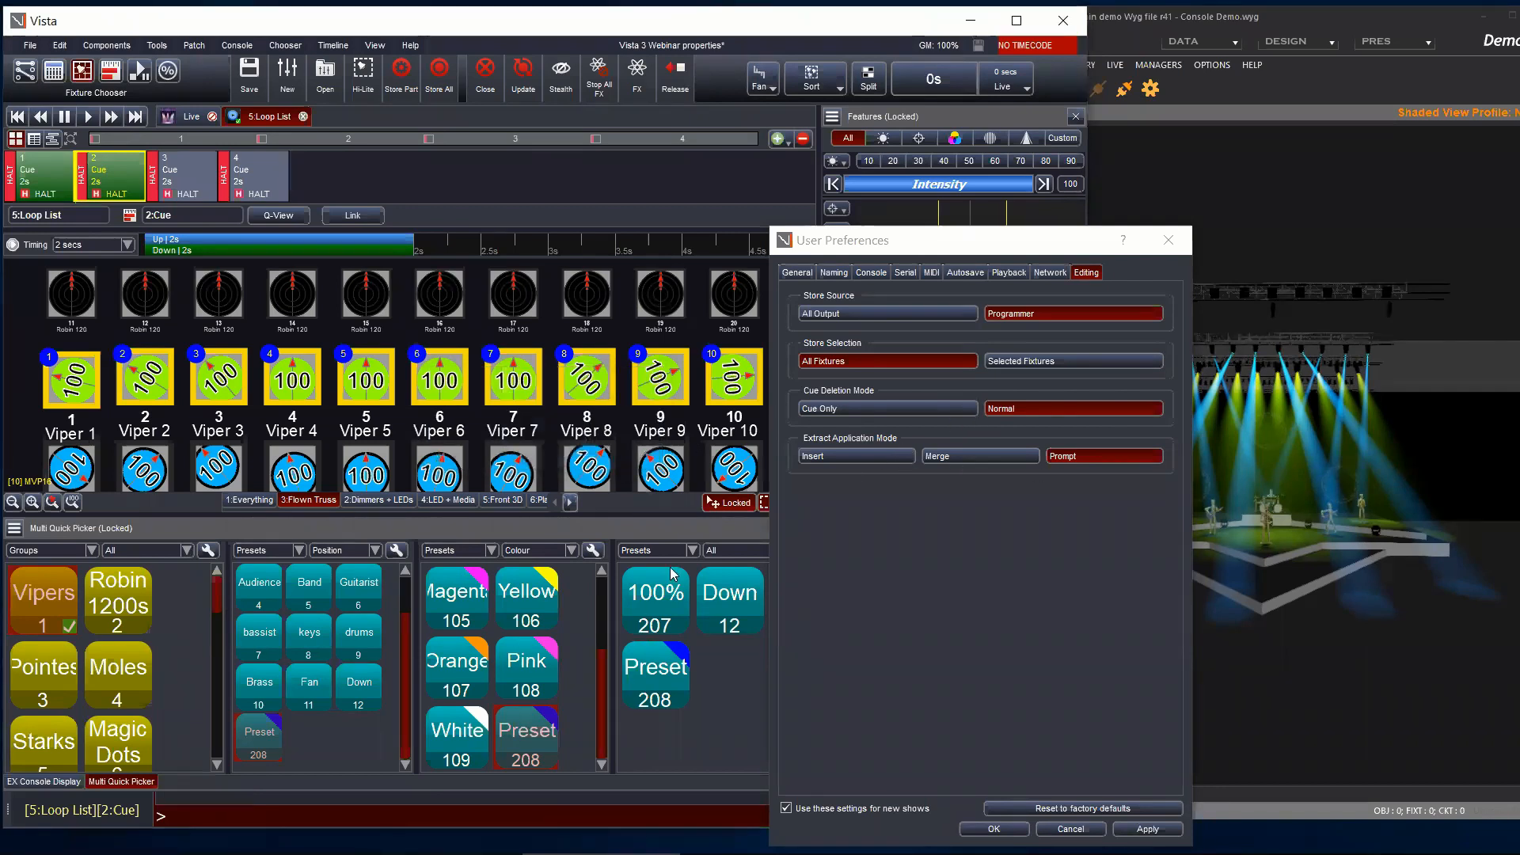
Step: Switch the fourth Multi Quick Picker column to Extracts, review Extract Application Mode and accept the user preferences
{"action": "left_click", "coordinate": [677, 550]}
{"action": "left_click", "coordinate": [635, 604]}
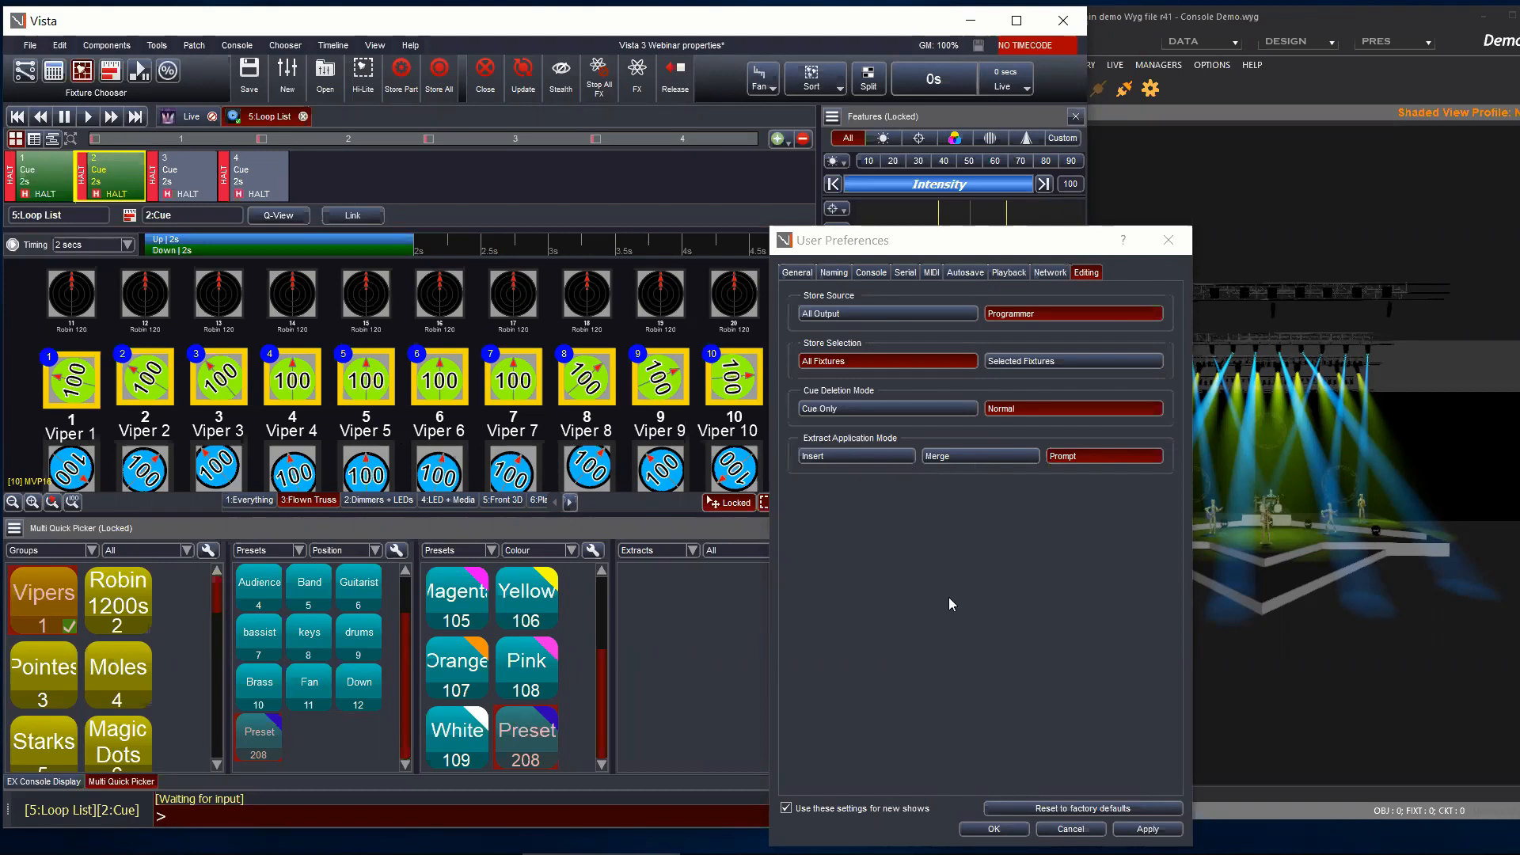
{"action": "left_click_drag", "start_coordinate": [888, 236], "coordinate": [428, 102]}
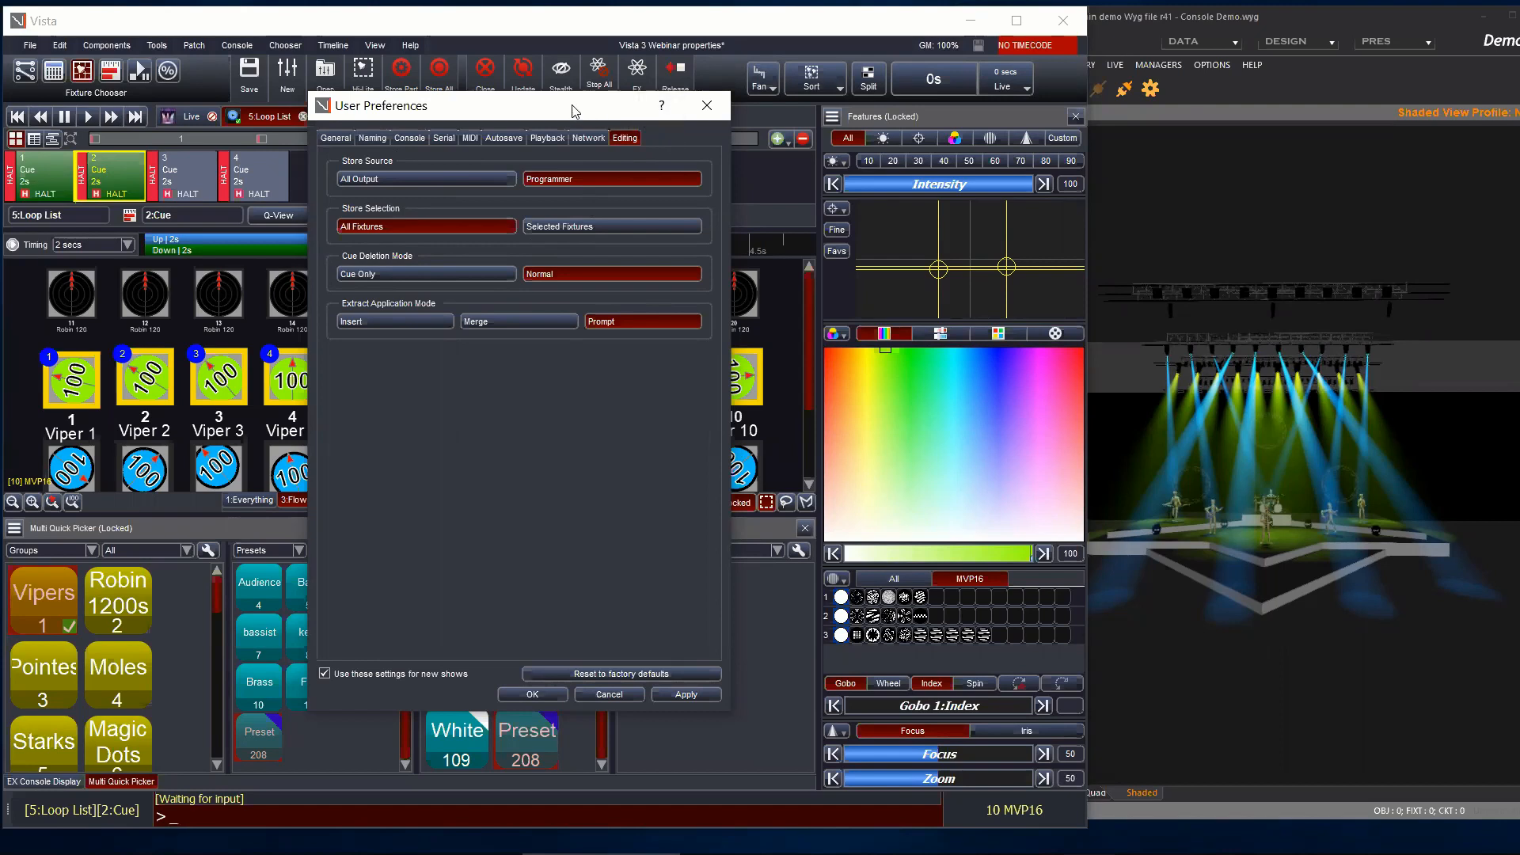
{"action": "left_click_drag", "start_coordinate": [574, 112], "coordinate": [545, 101]}
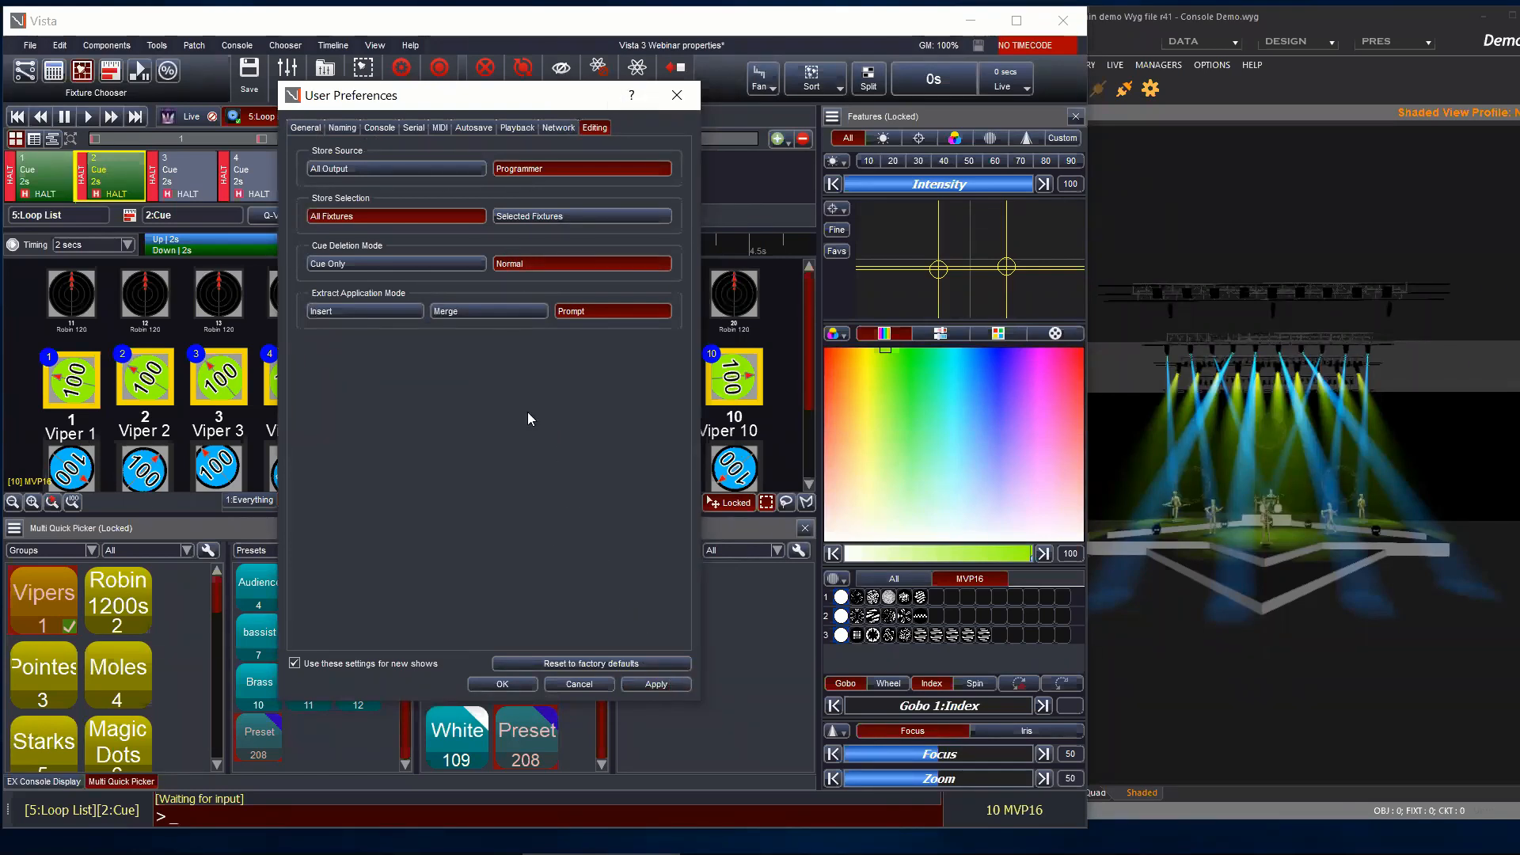
{"action": "left_click", "coordinate": [510, 684]}
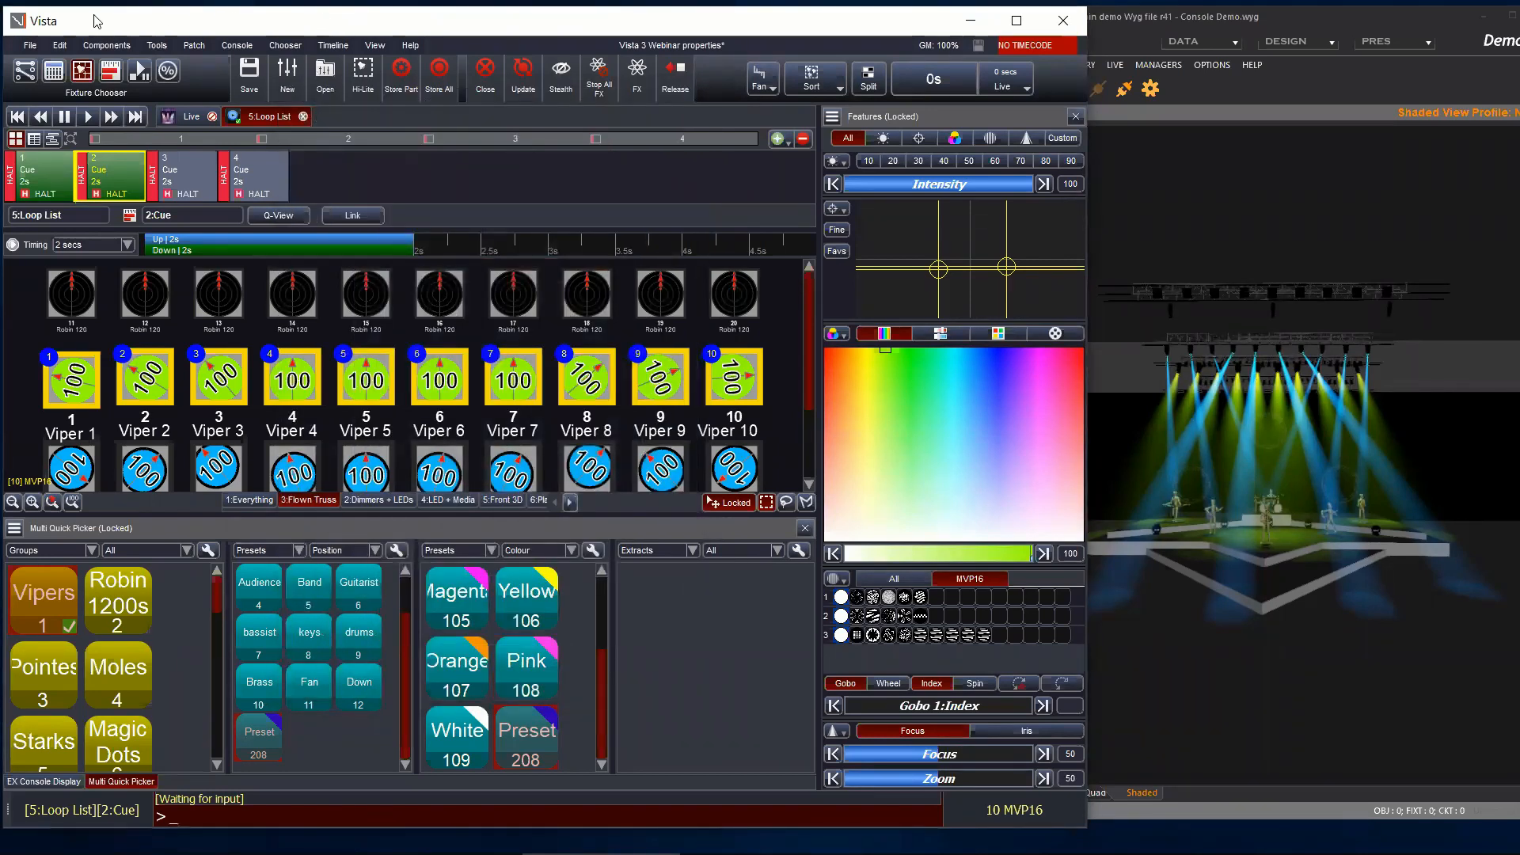
Step: Select cue 4 of the Loop List and open its Cue Properties clear of the cues
{"action": "left_click", "coordinate": [60, 48]}
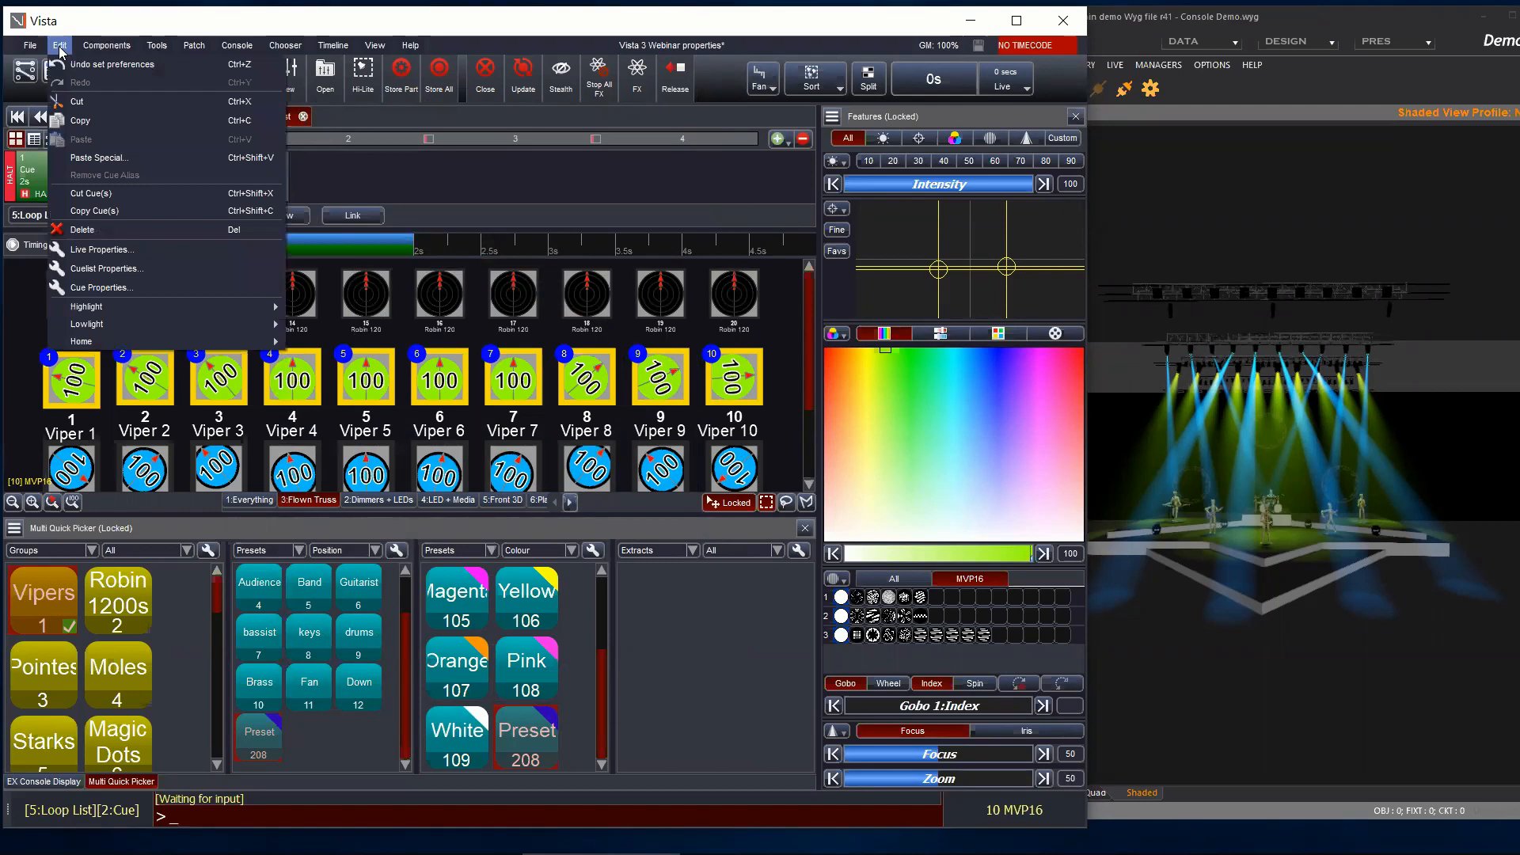
{"action": "left_click", "coordinate": [60, 48]}
{"action": "left_click", "coordinate": [265, 175]}
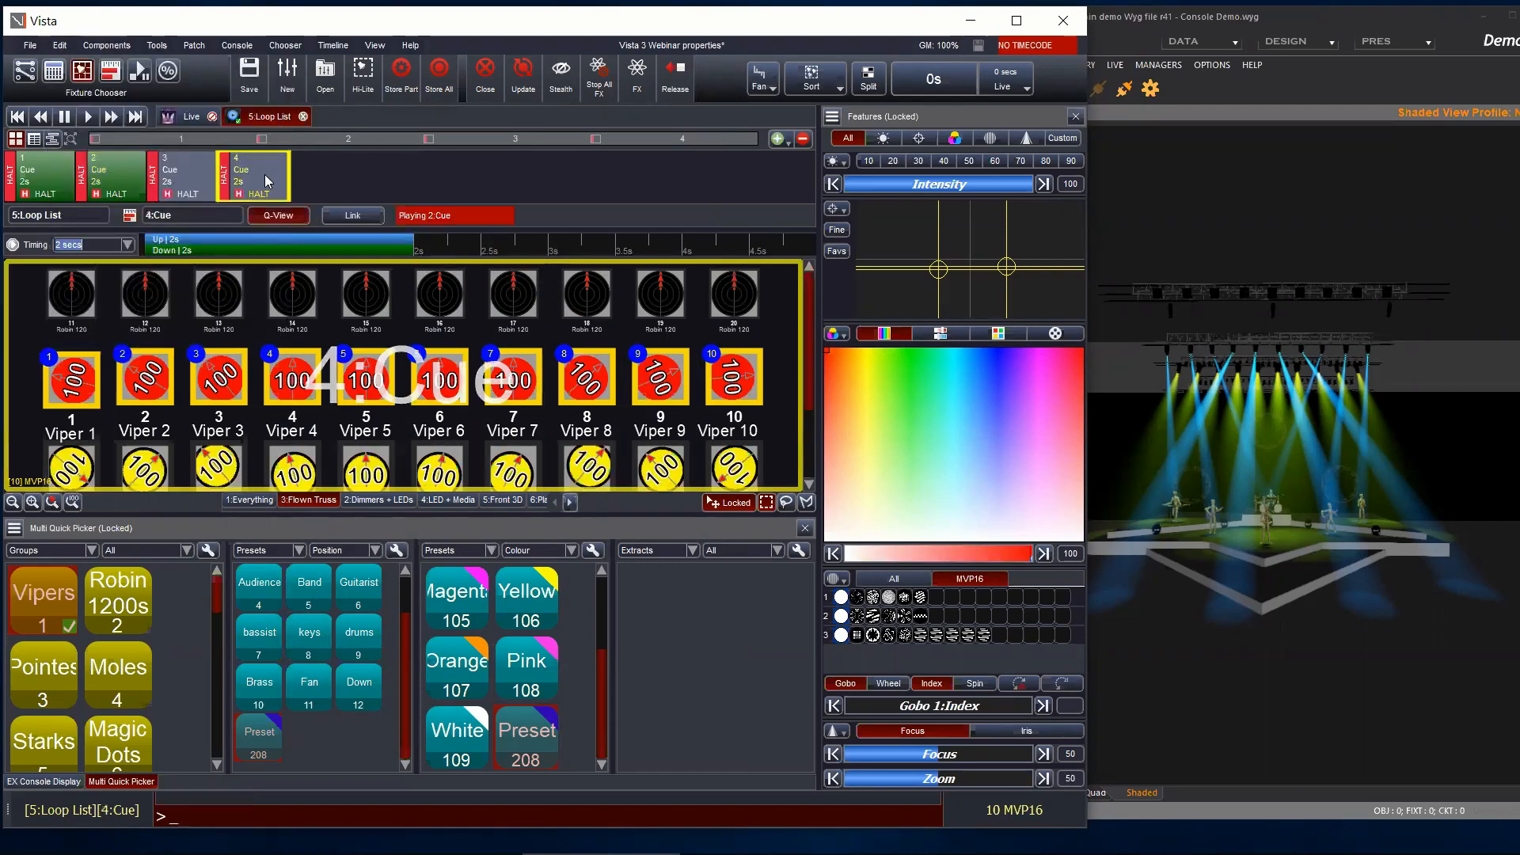
{"action": "right_click", "coordinate": [267, 182]}
{"action": "left_click", "coordinate": [296, 192]}
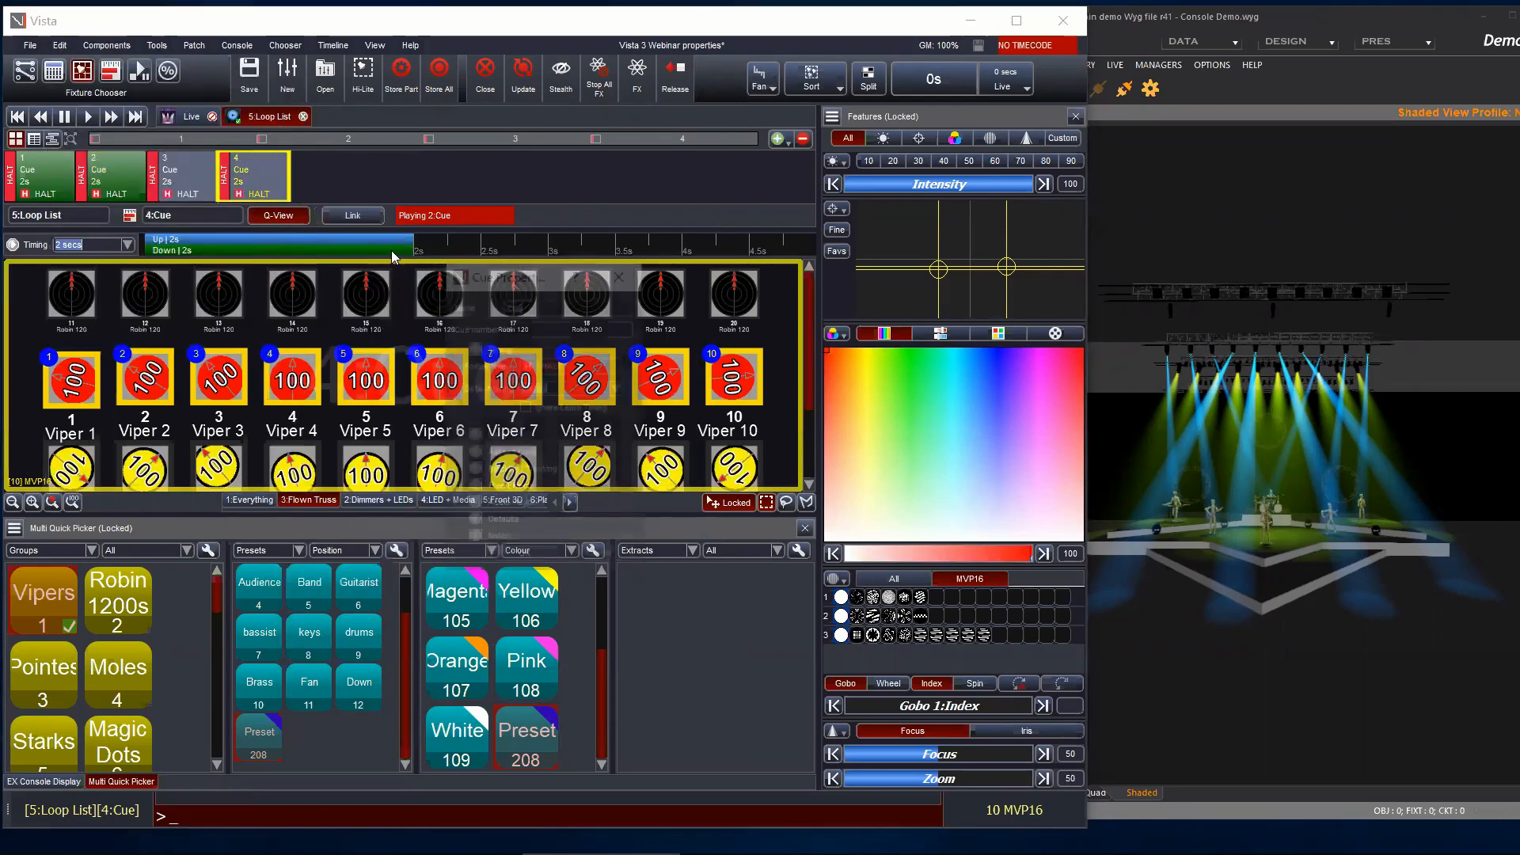
{"action": "left_click_drag", "start_coordinate": [527, 274], "coordinate": [466, 164]}
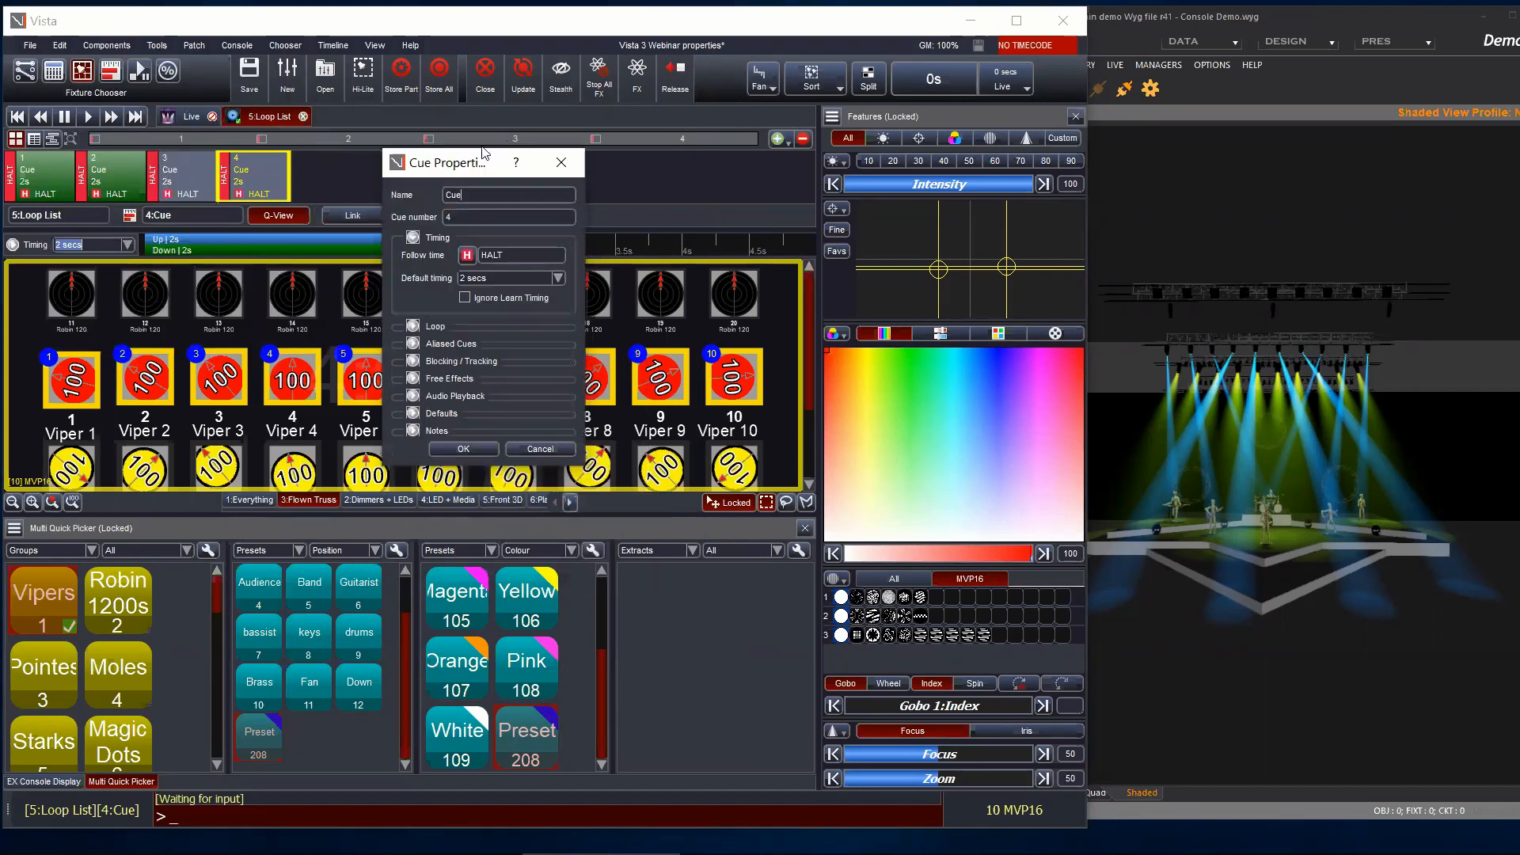
{"action": "left_click_drag", "start_coordinate": [475, 164], "coordinate": [473, 79]}
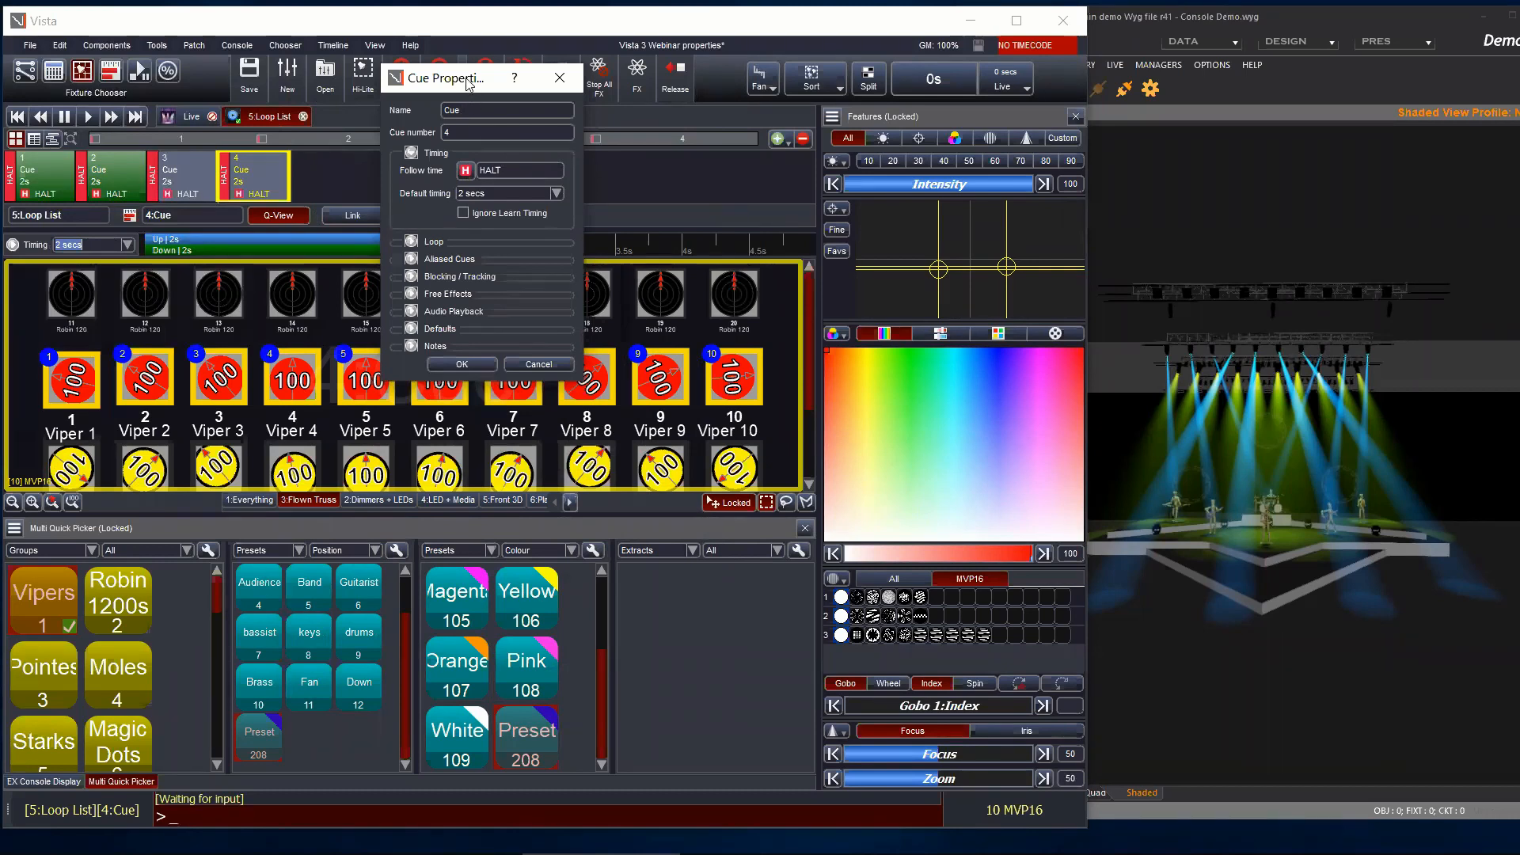
{"action": "left_click_drag", "start_coordinate": [468, 81], "coordinate": [452, 71]}
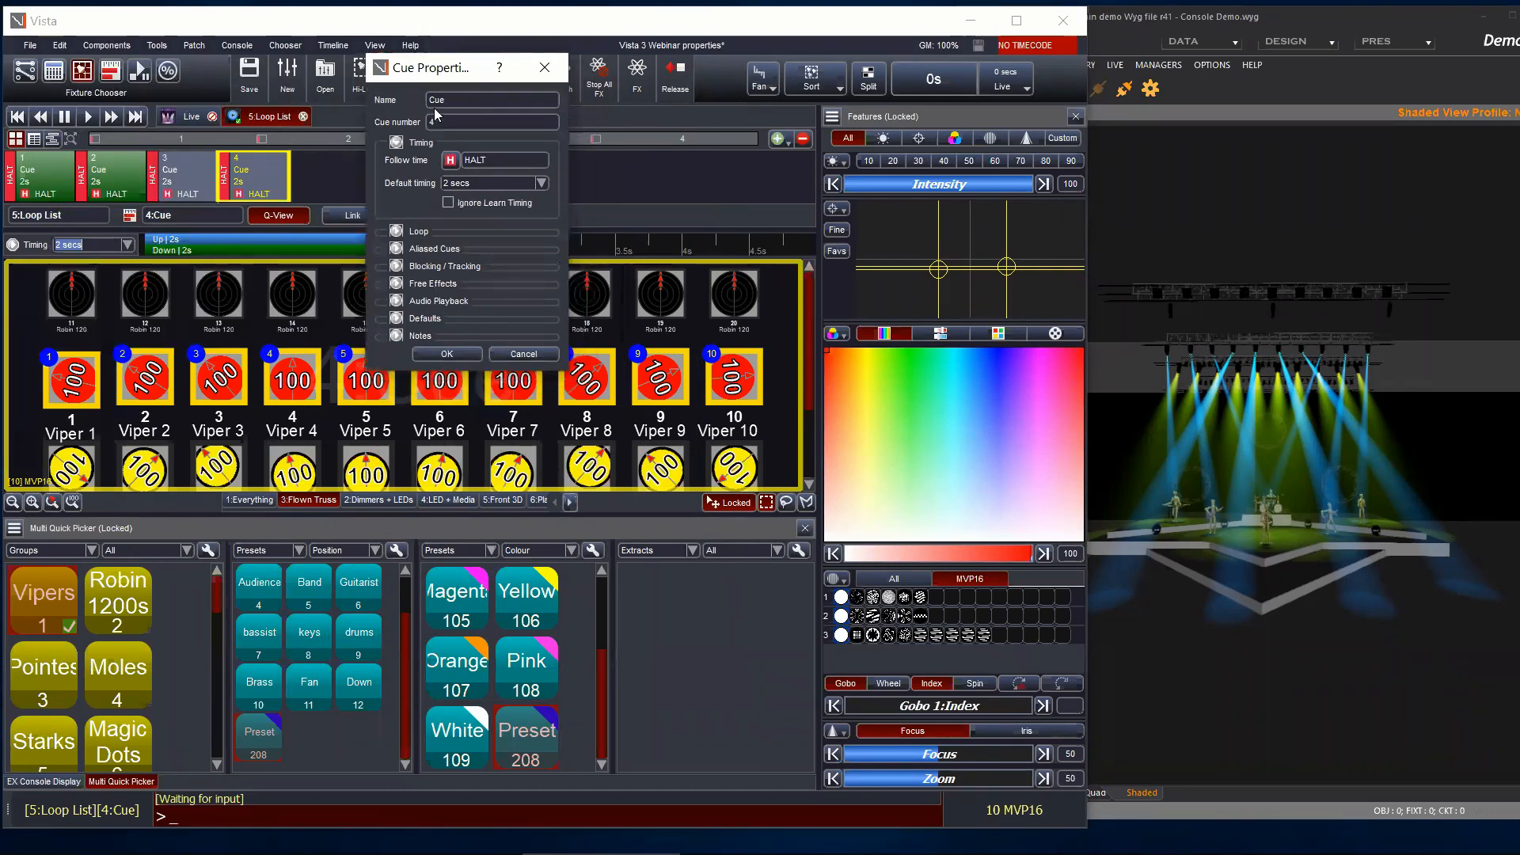
Step: Make cue 4 loop back to cue 2 with 3 iterations and apply the cue properties
{"action": "left_click", "coordinate": [424, 232]}
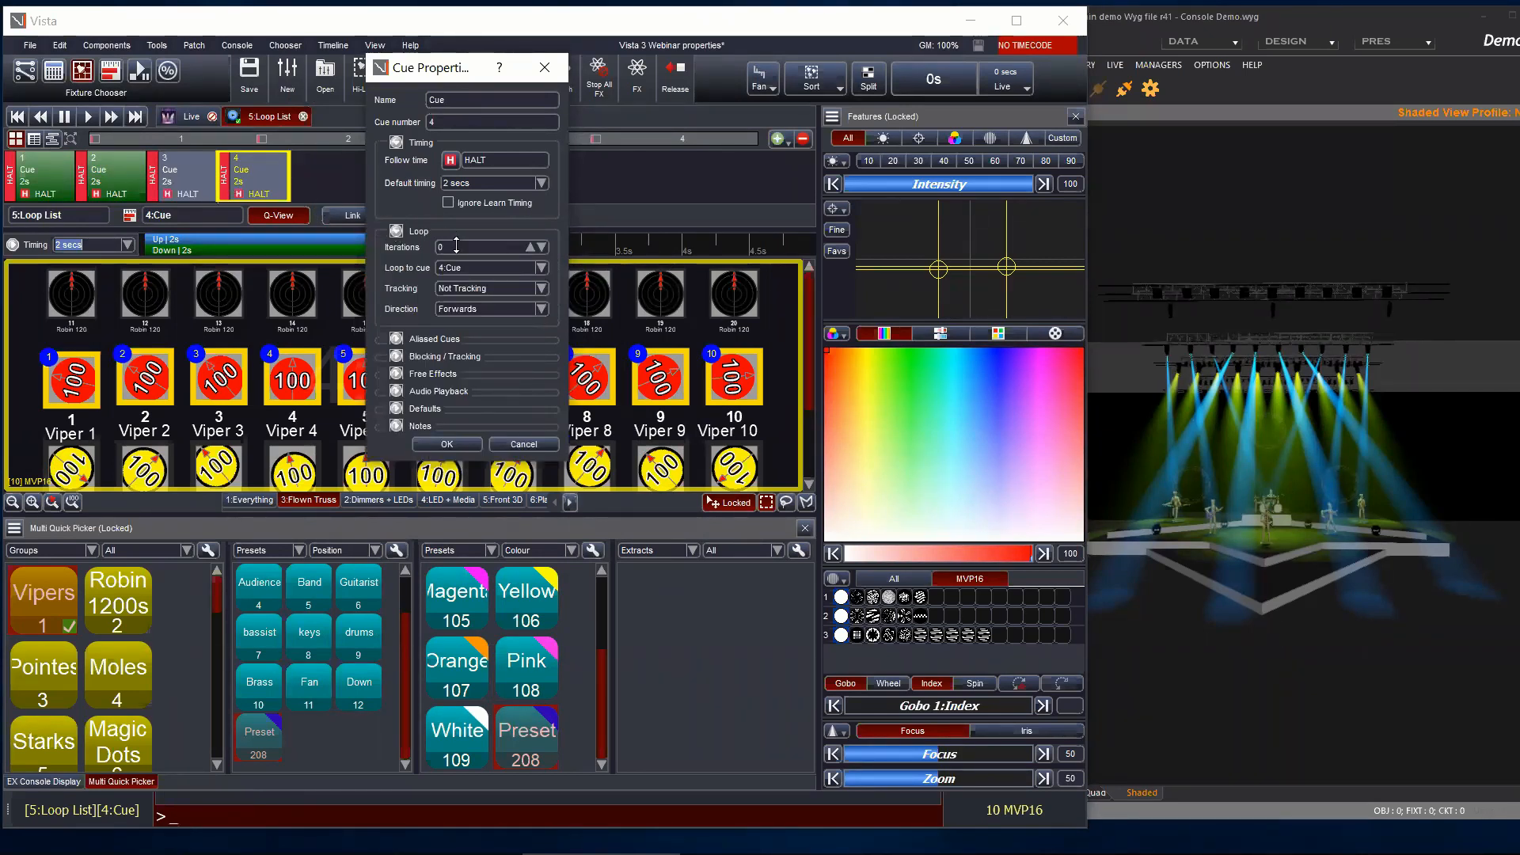
{"action": "left_click", "coordinate": [480, 269]}
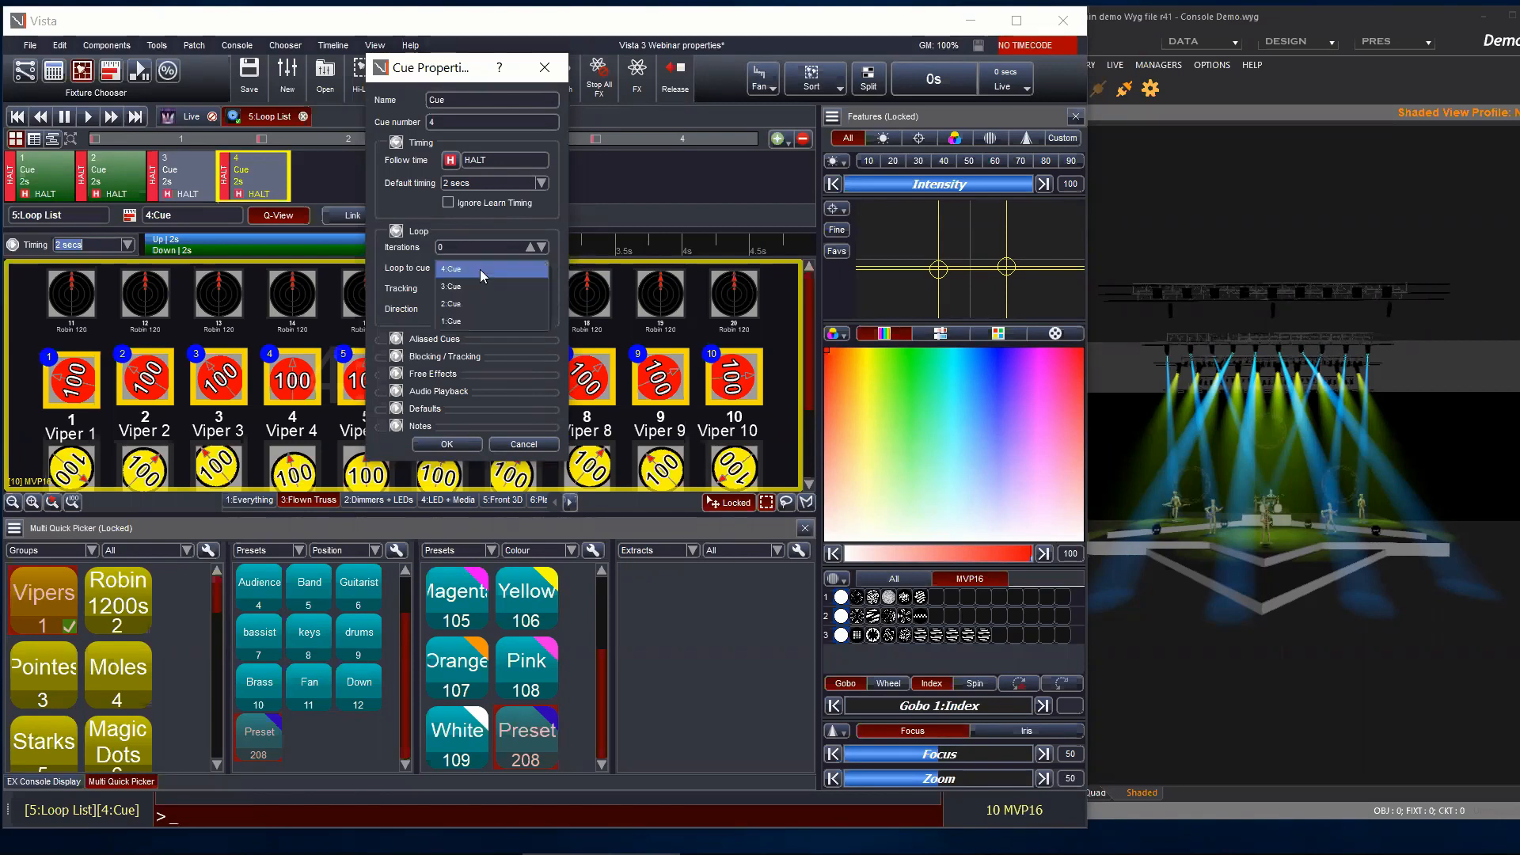
{"action": "left_click", "coordinate": [466, 303]}
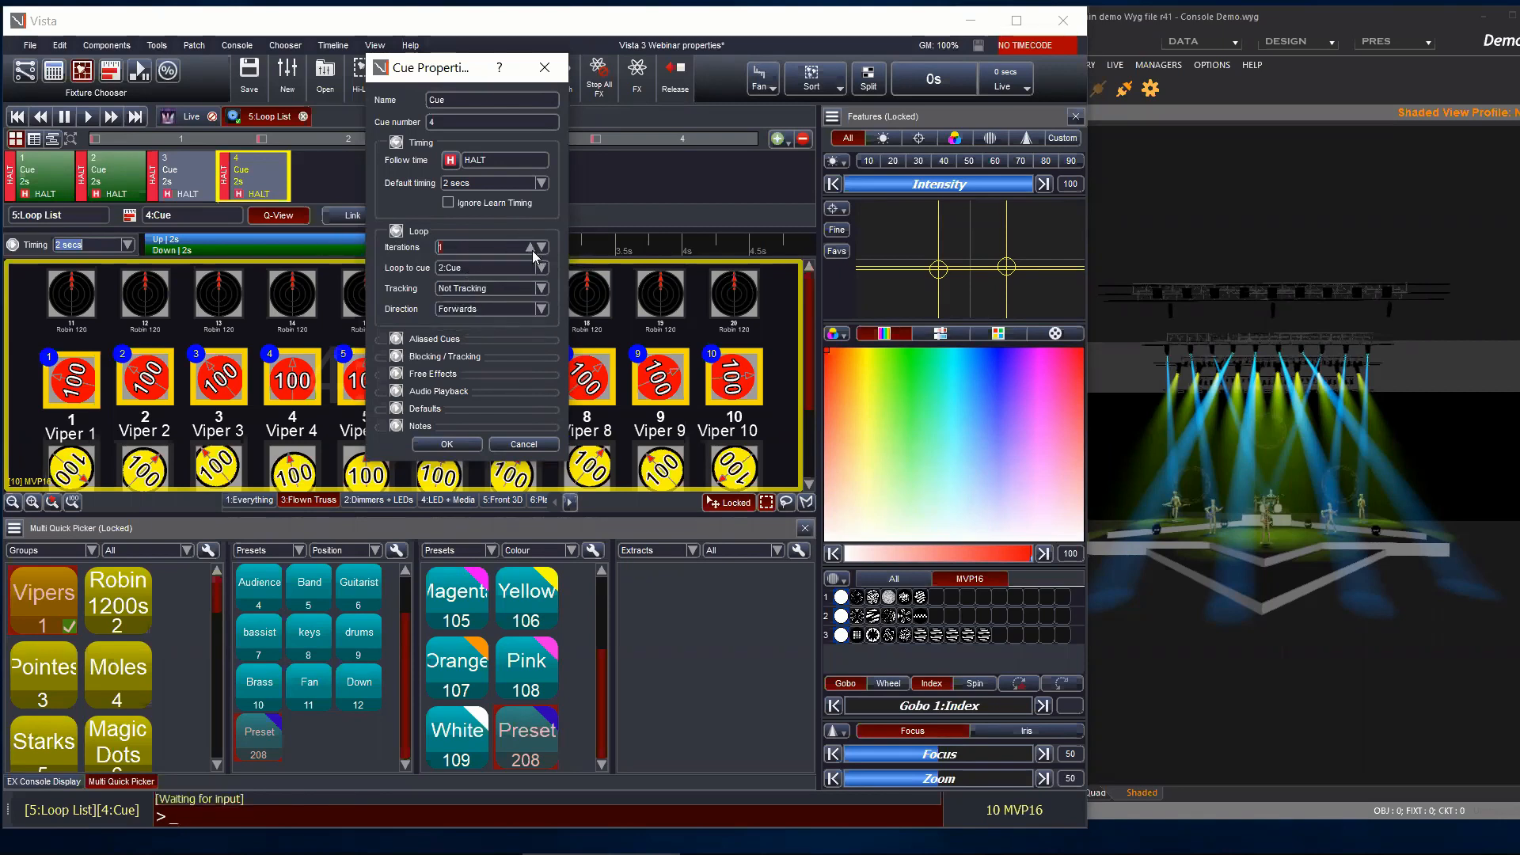
{"action": "left_click", "coordinate": [447, 444]}
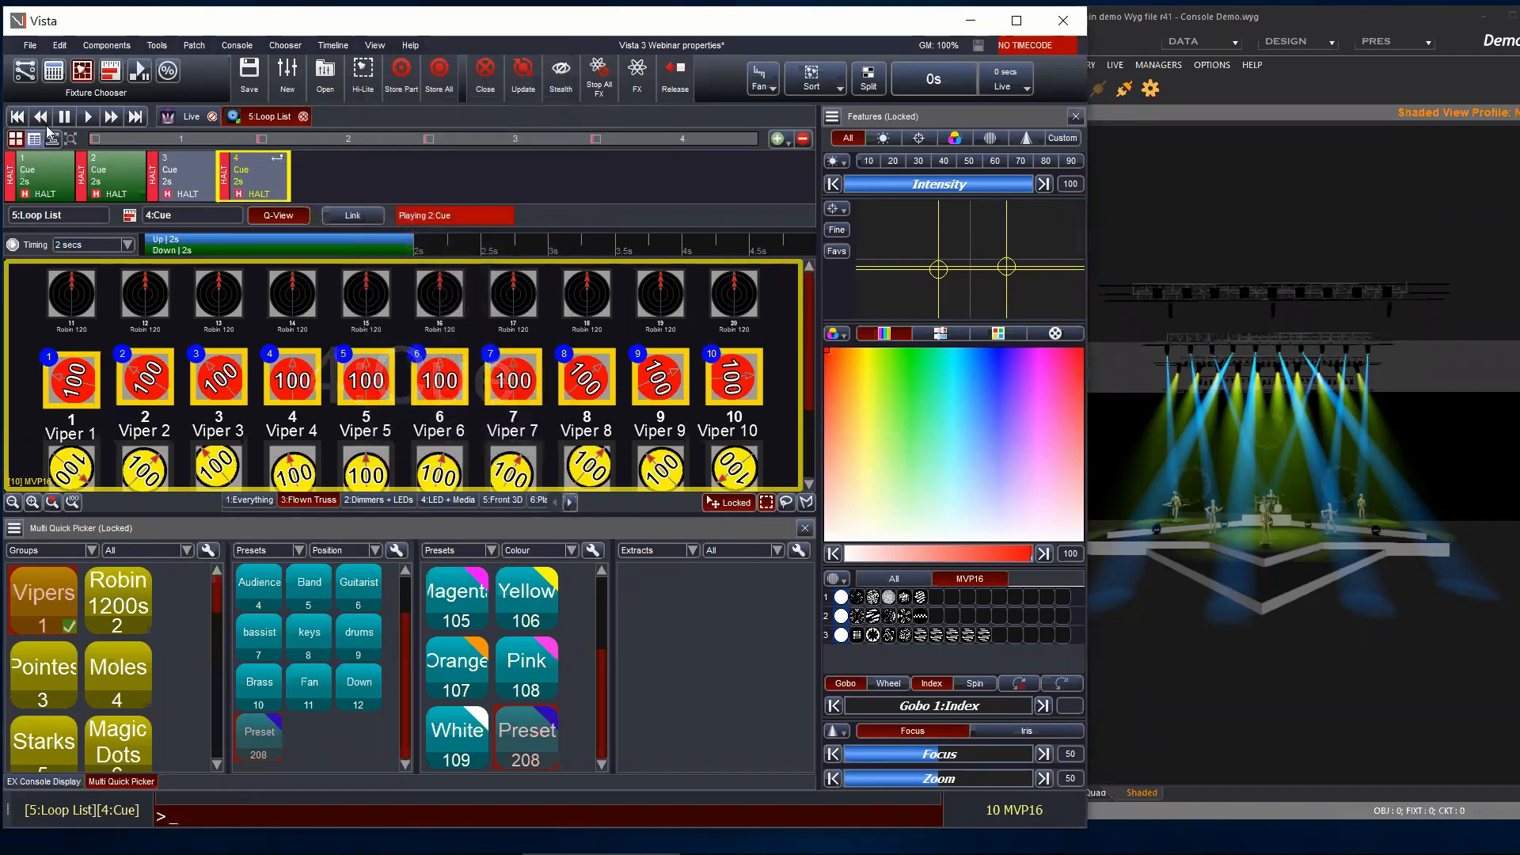
Step: Play through the Loop List repeatedly to test the loop from cue 4 back to cue 2
{"action": "left_click", "coordinate": [89, 117]}
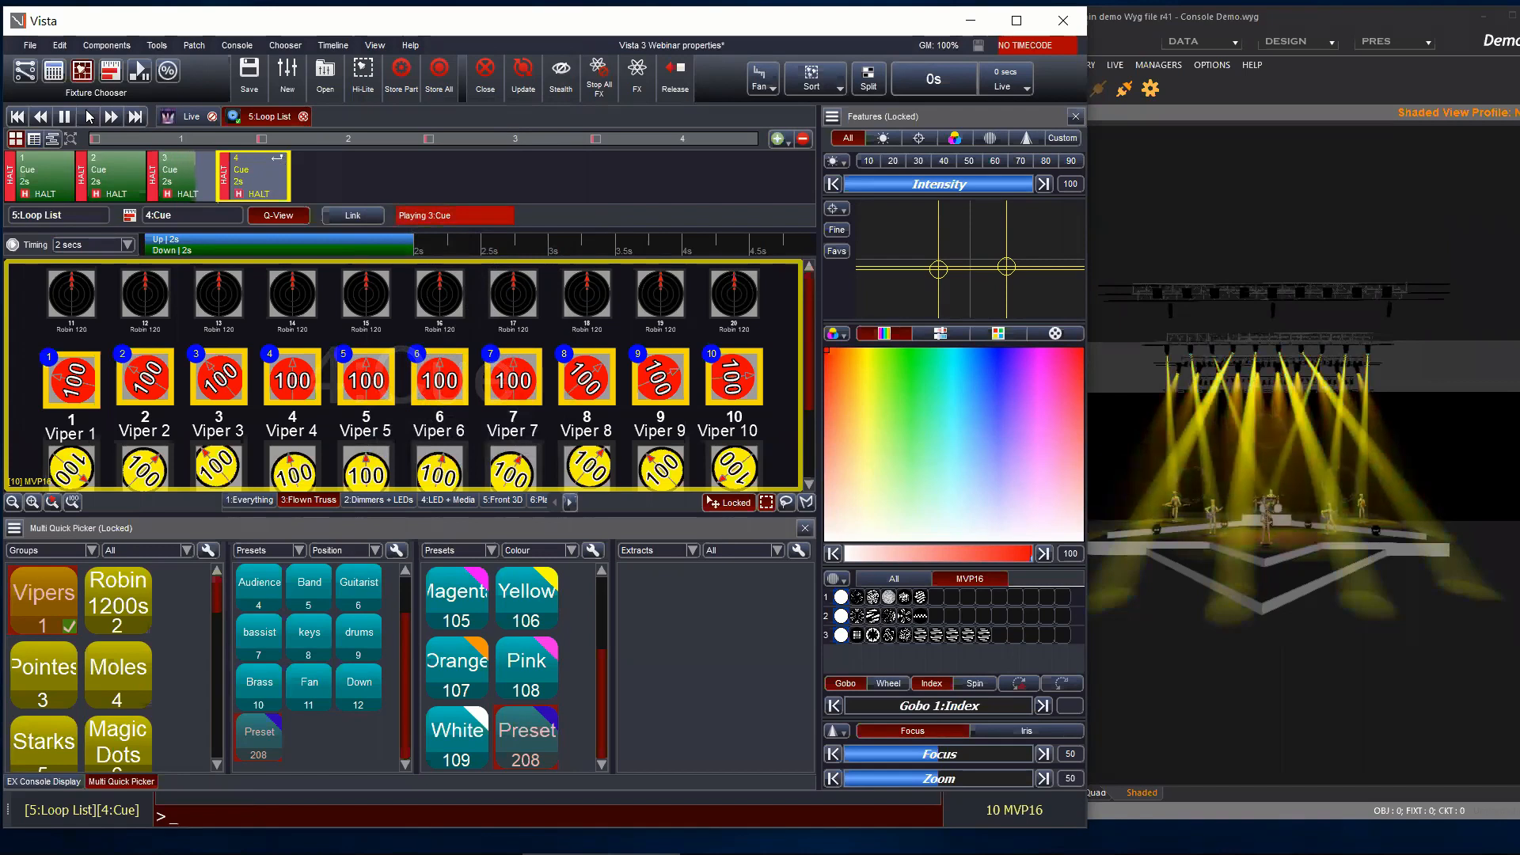
{"action": "left_click", "coordinate": [88, 117]}
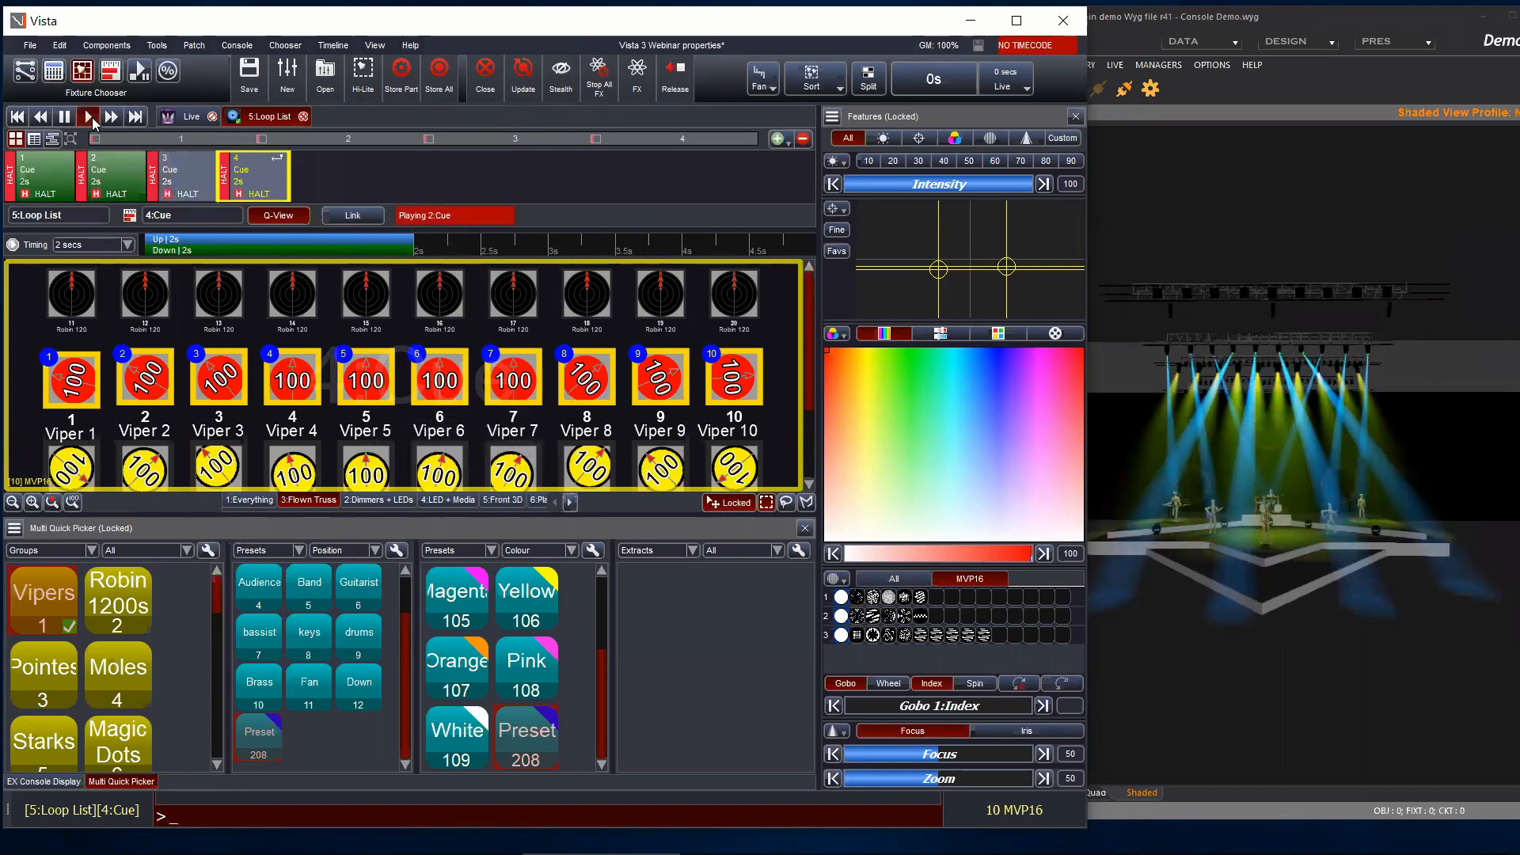
{"action": "left_click", "coordinate": [89, 116]}
{"action": "left_click", "coordinate": [89, 117]}
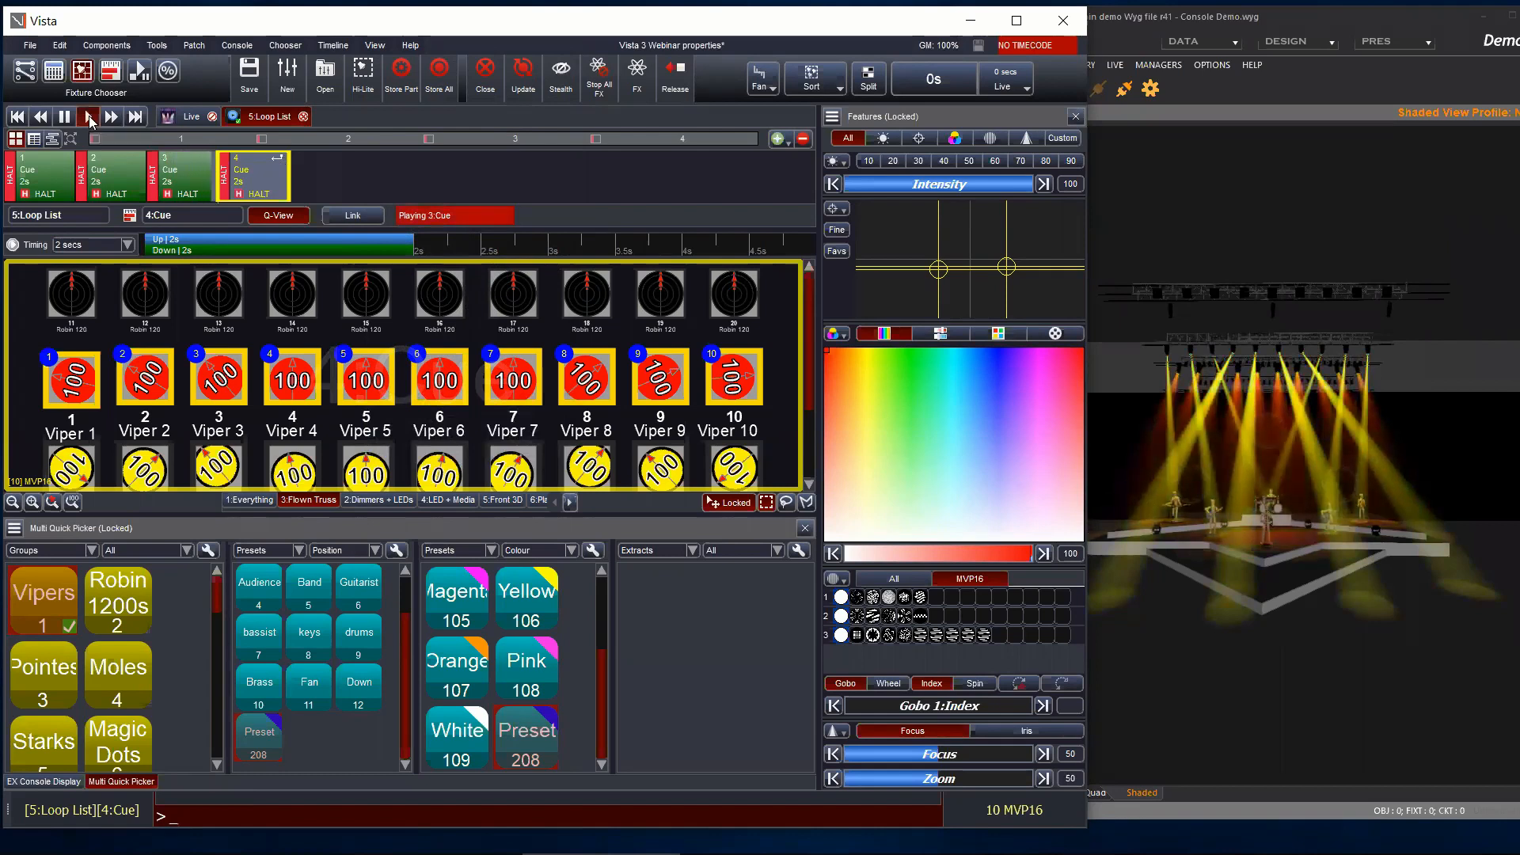
{"action": "left_click", "coordinate": [89, 118]}
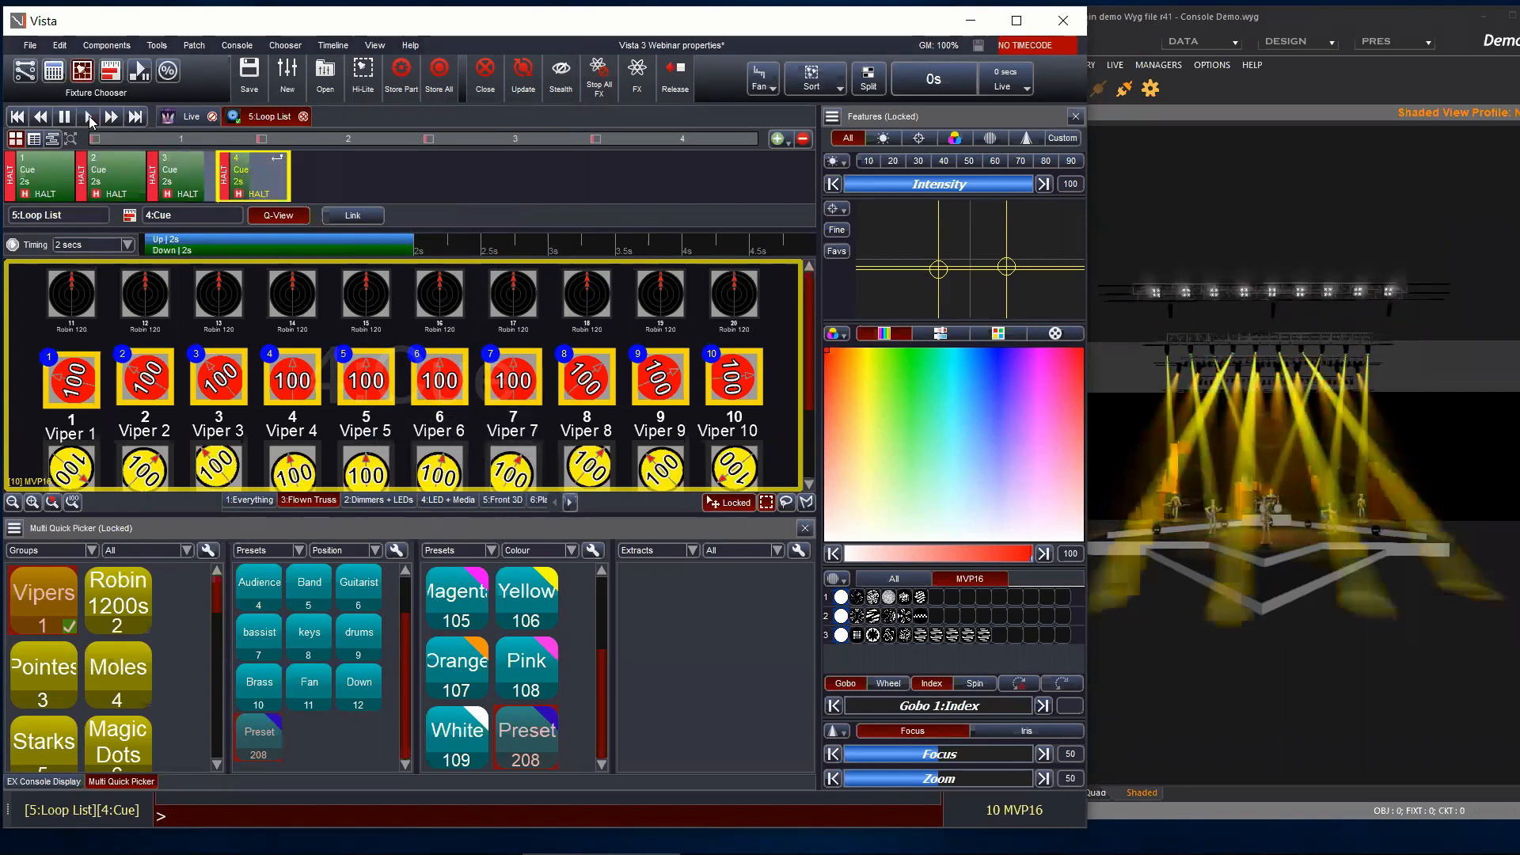
Step: Reopen the Cue Properties of cue 4 and review its Aliased Cues and Blocking / Tracking settings
{"action": "right_click", "coordinate": [271, 180]}
{"action": "left_click", "coordinate": [325, 190]}
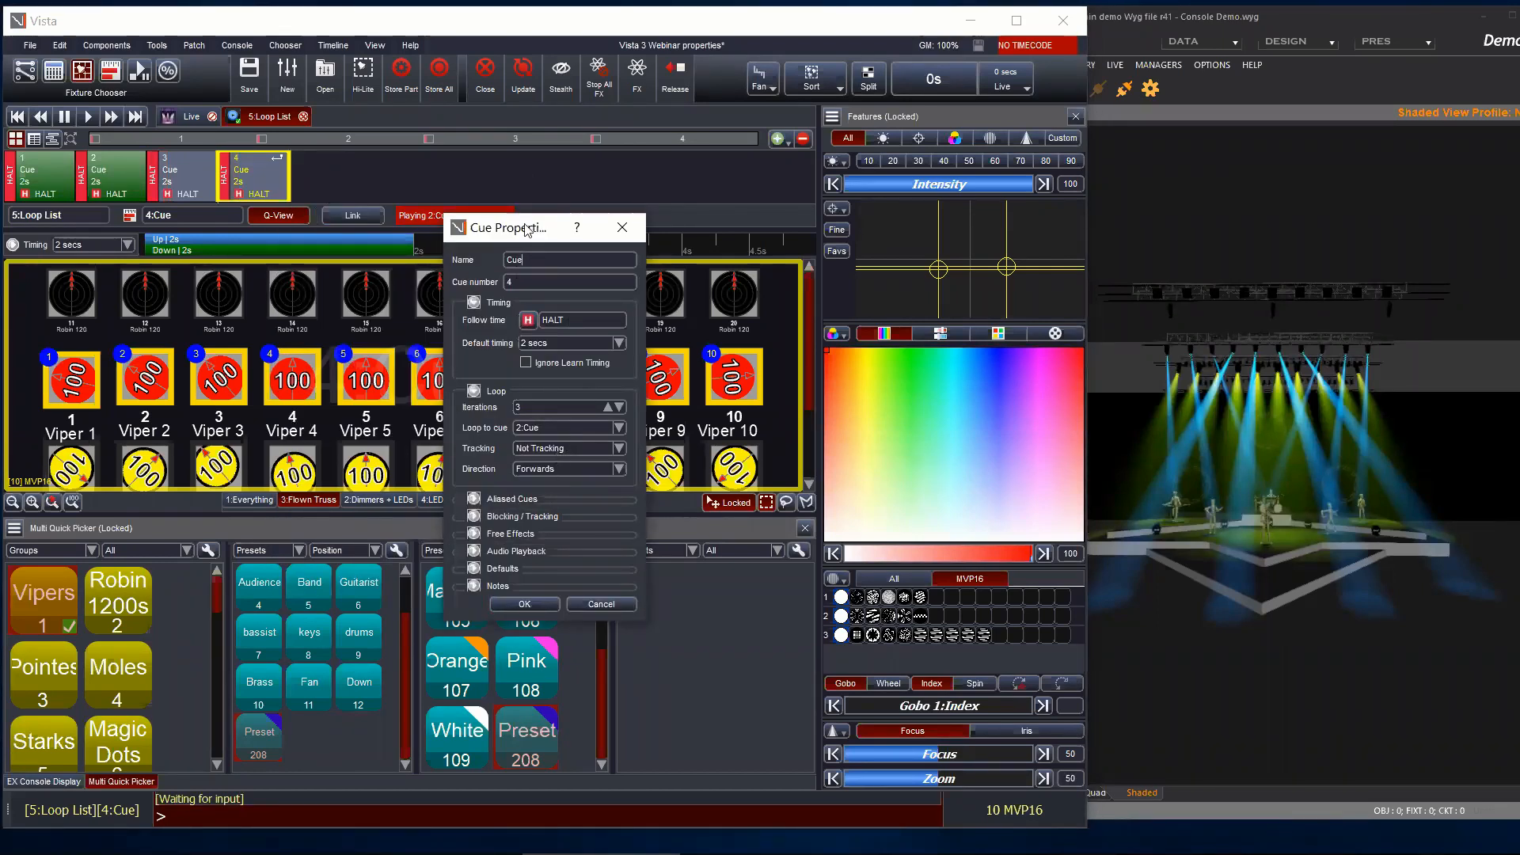
{"action": "left_click_drag", "start_coordinate": [530, 235], "coordinate": [485, 131]}
{"action": "left_click", "coordinate": [428, 288]}
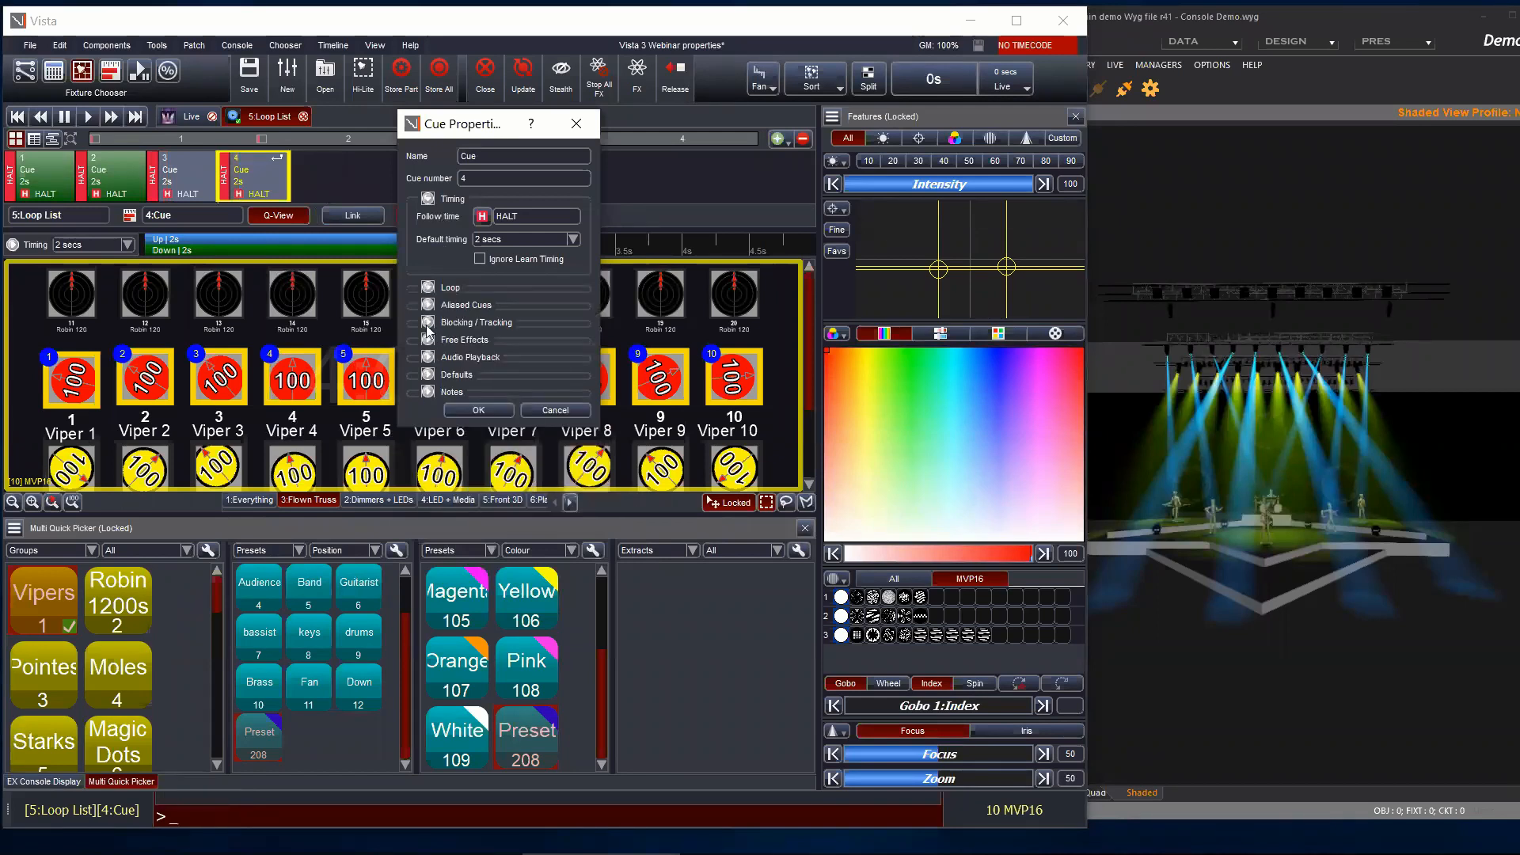
{"action": "left_click", "coordinate": [429, 306]}
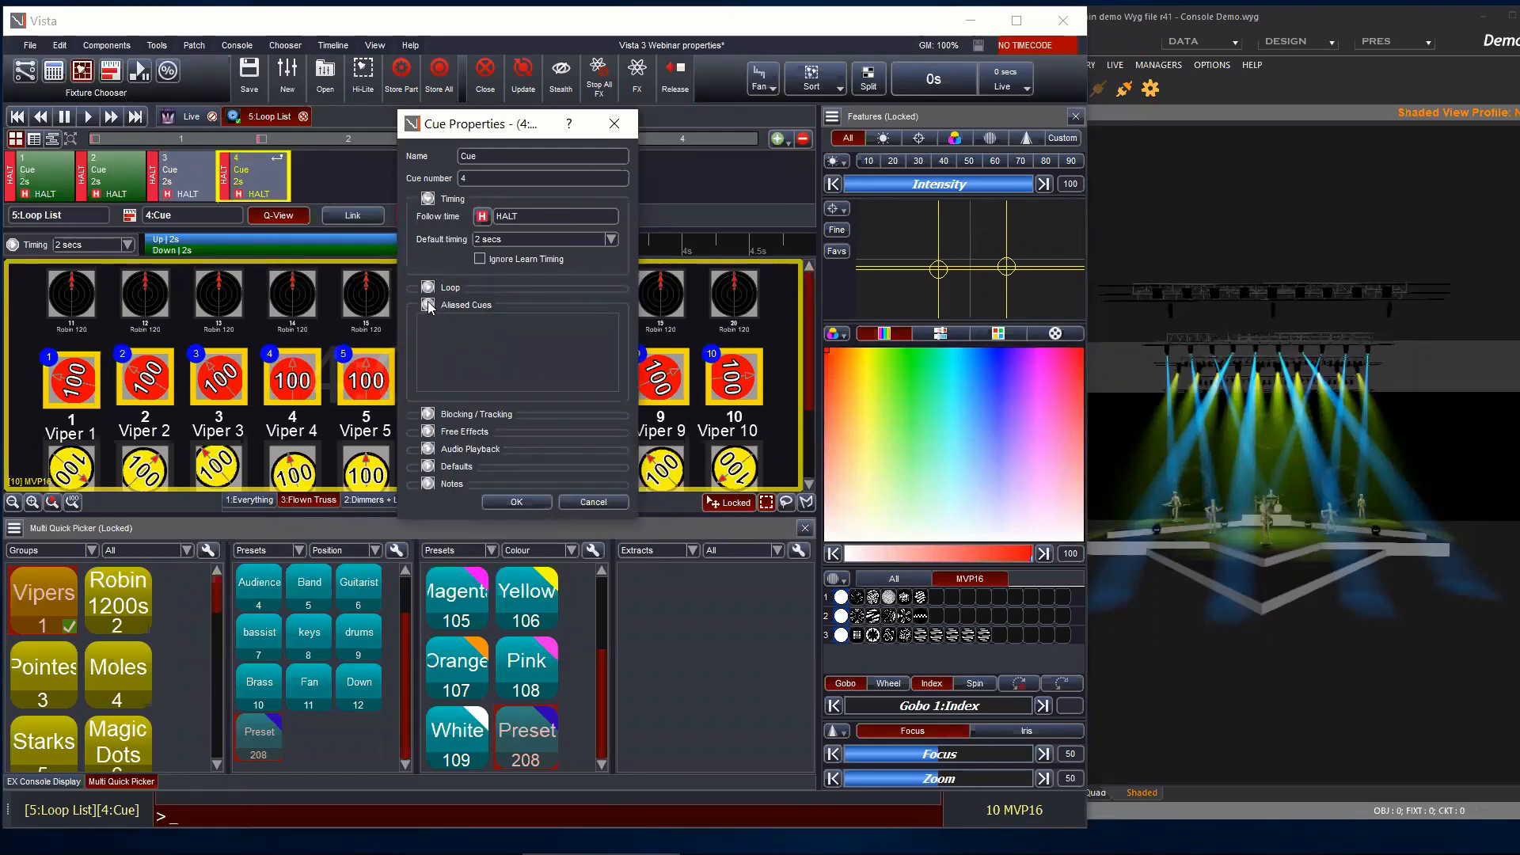
{"action": "left_click", "coordinate": [429, 306]}
{"action": "left_click", "coordinate": [428, 323]}
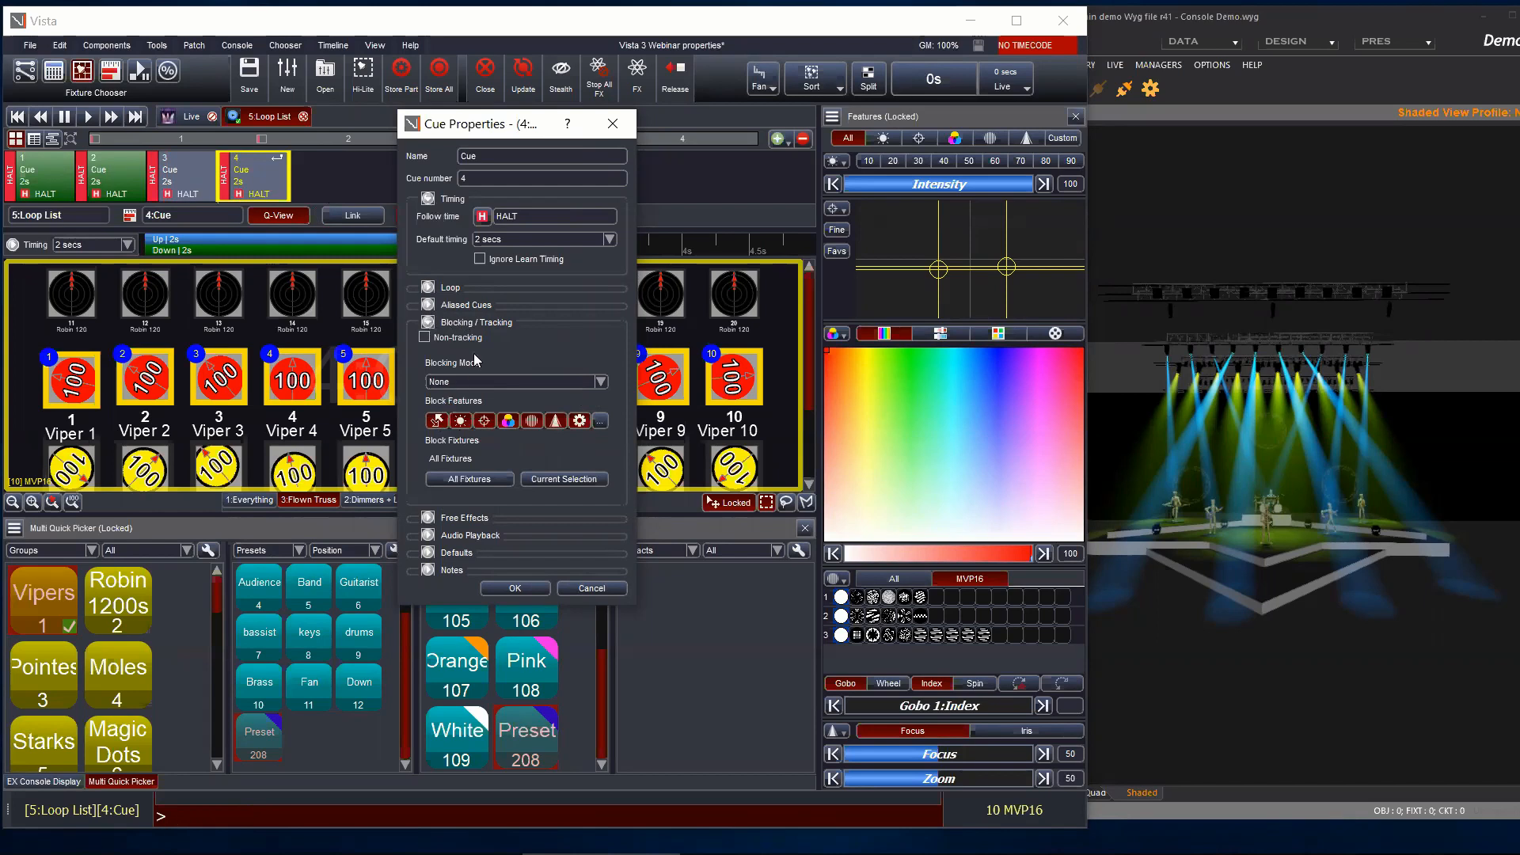
{"action": "left_click", "coordinate": [427, 323]}
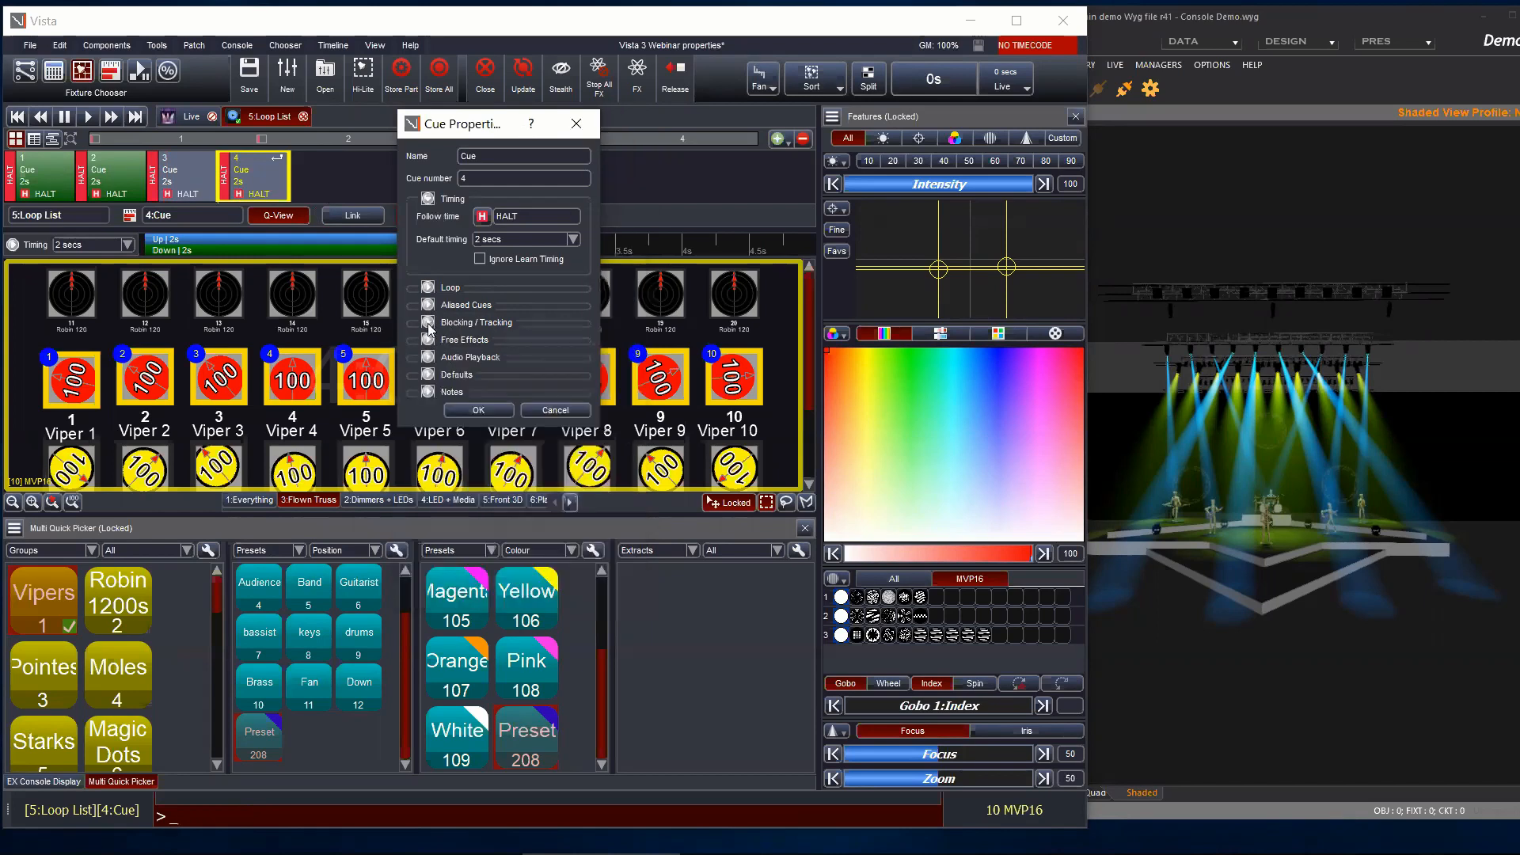
Step: Review the Free Effects, Audio Playback and Defaults settings of cue 4 and accept its properties
{"action": "left_click", "coordinate": [429, 339]}
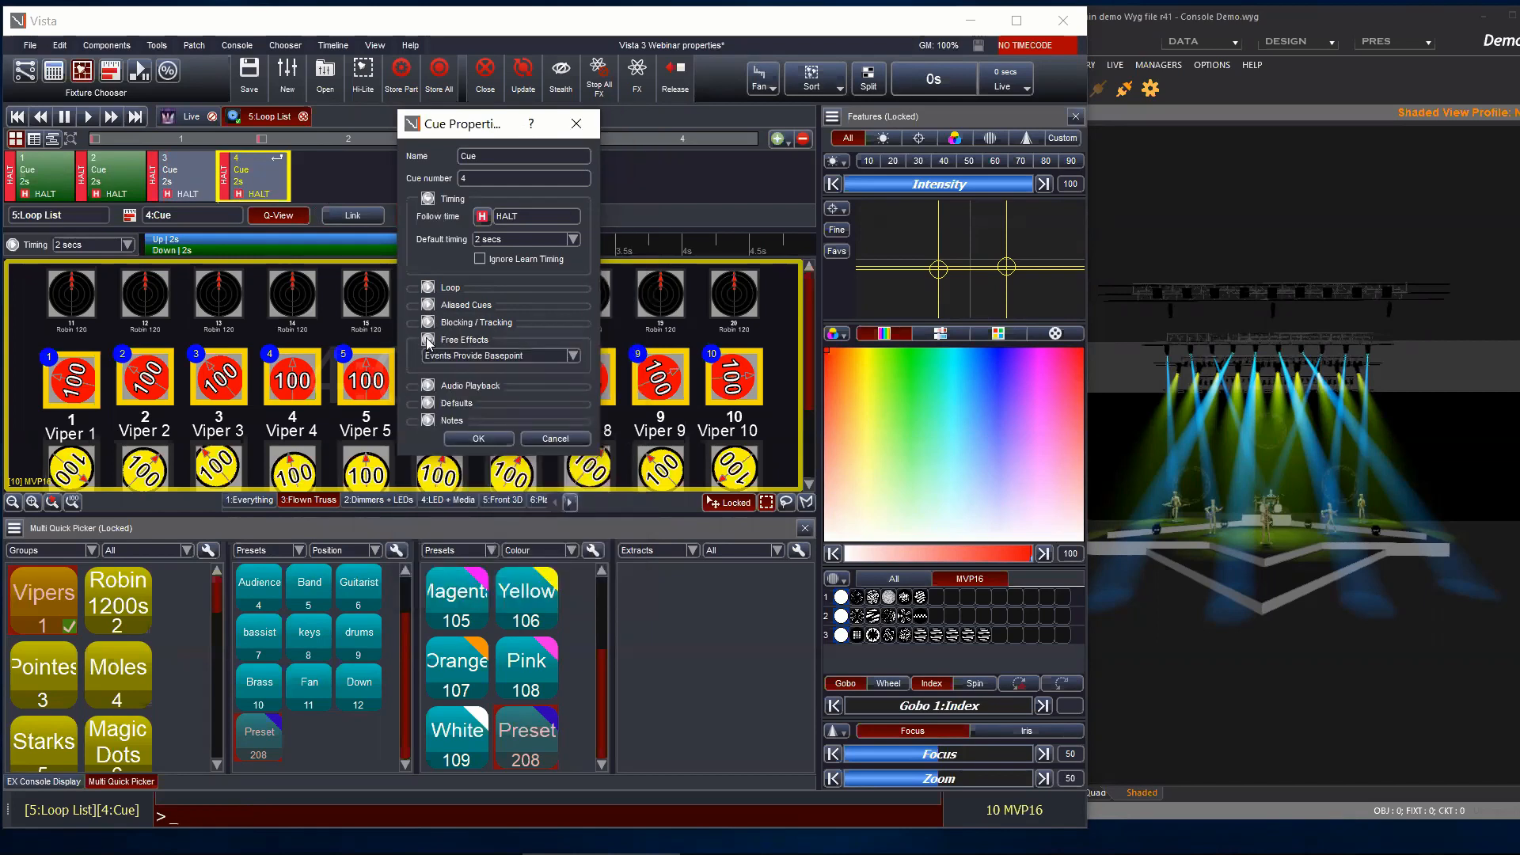
{"action": "left_click", "coordinate": [429, 340]}
{"action": "left_click", "coordinate": [428, 358]}
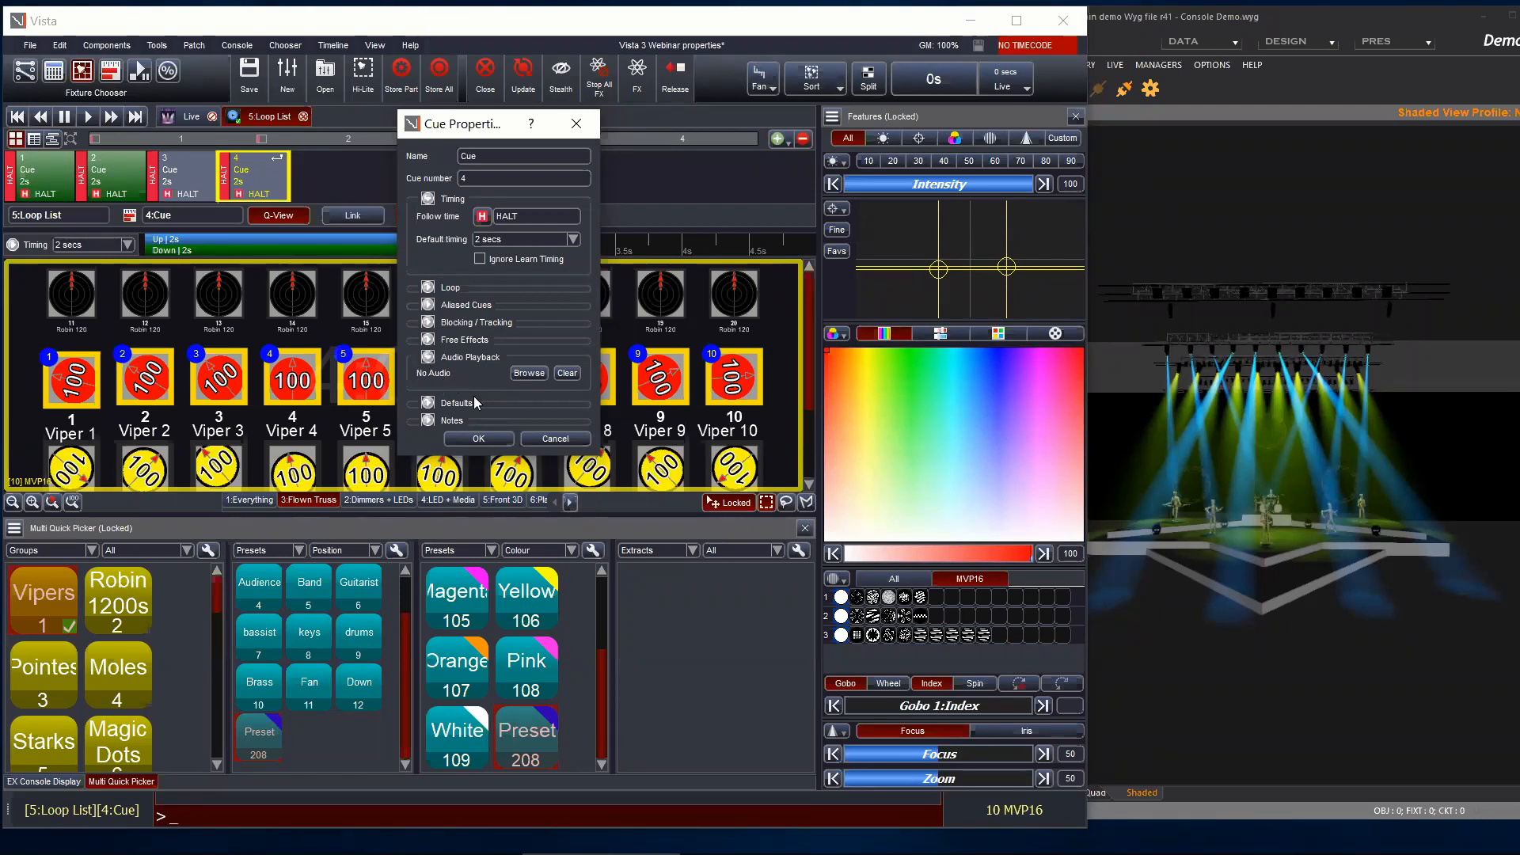
{"action": "left_click", "coordinate": [428, 359]}
{"action": "left_click", "coordinate": [428, 375]}
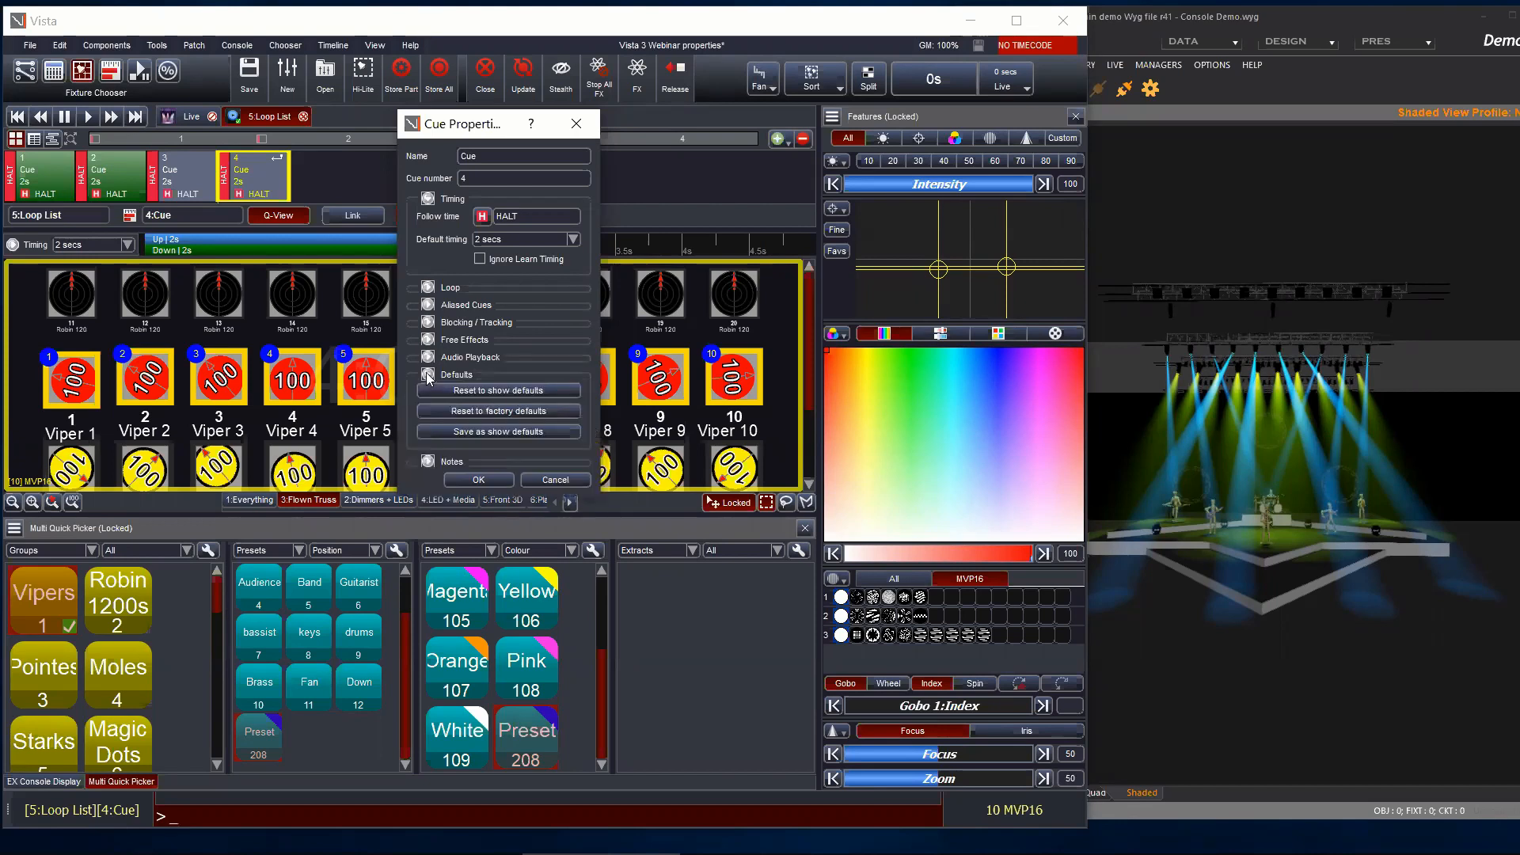
{"action": "left_click", "coordinate": [428, 377]}
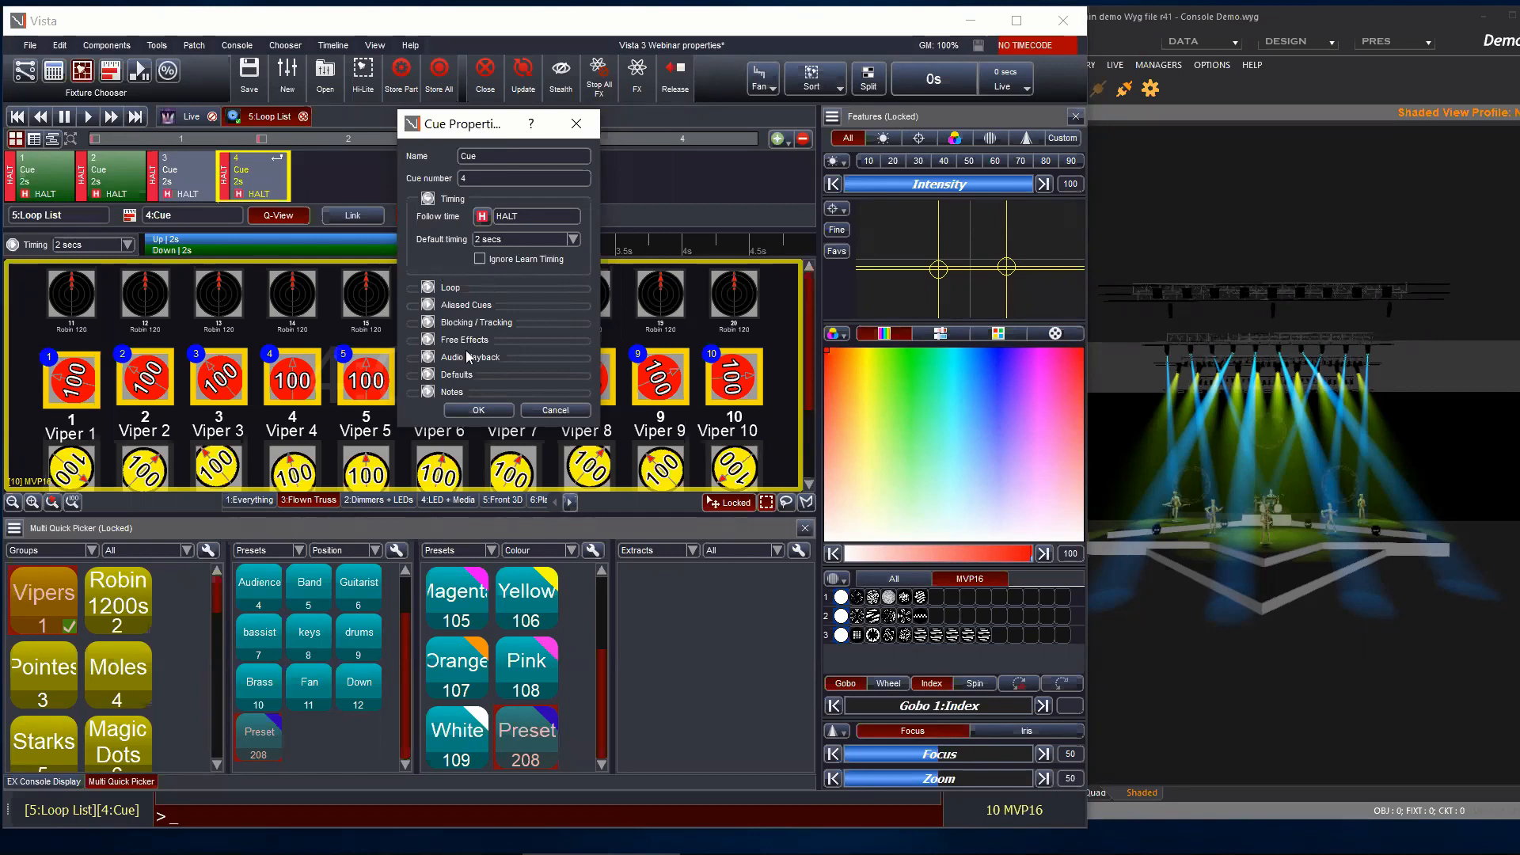
{"action": "left_click", "coordinate": [476, 411]}
Step: Close the Loop List editor, saving the cuelist changes and releasing its playback
{"action": "left_click", "coordinate": [304, 118]}
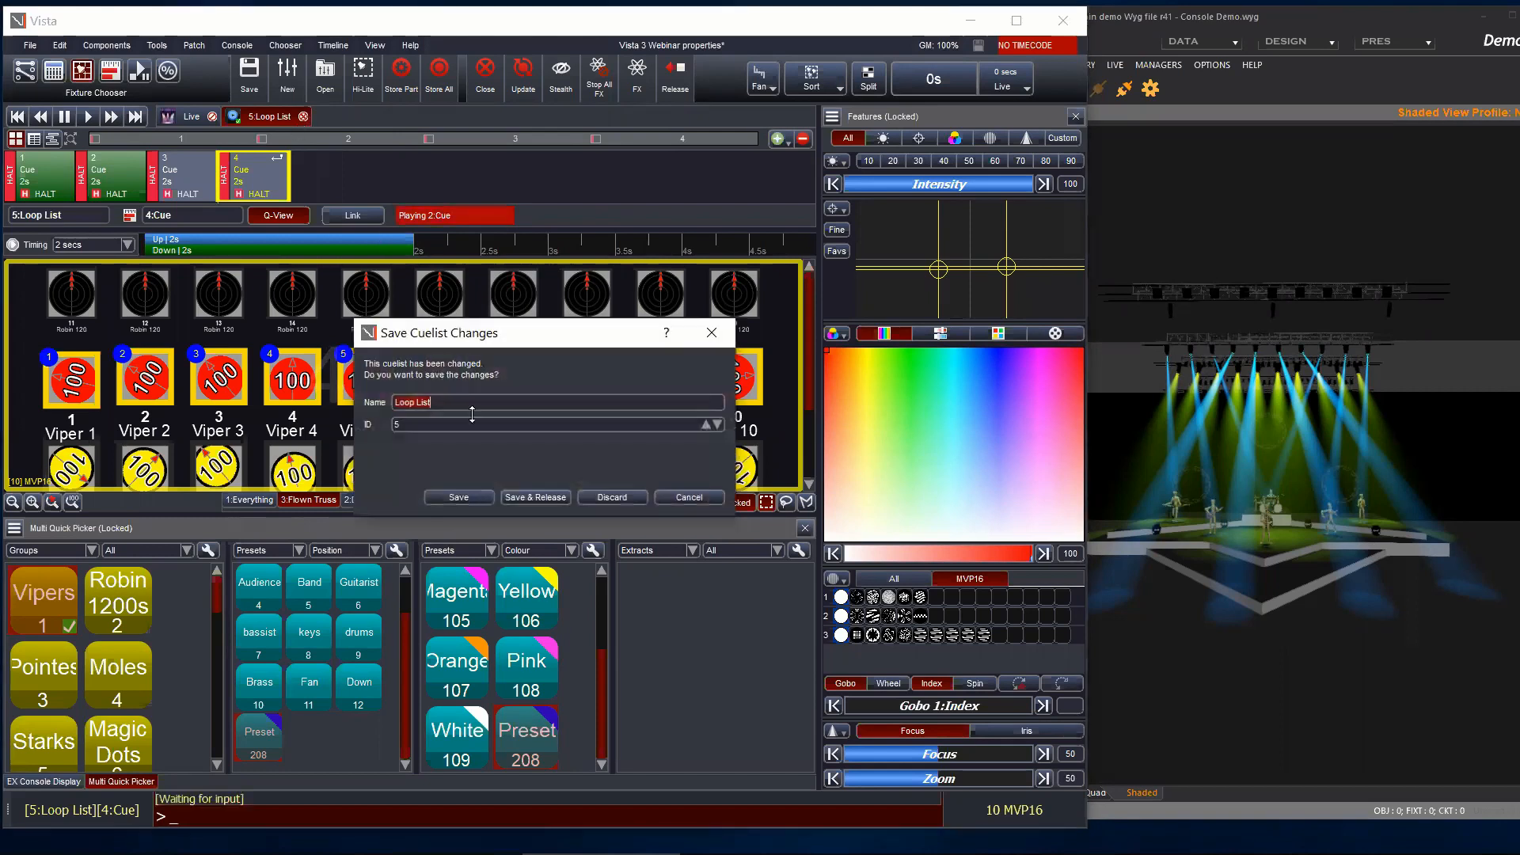
{"action": "left_click", "coordinate": [550, 498]}
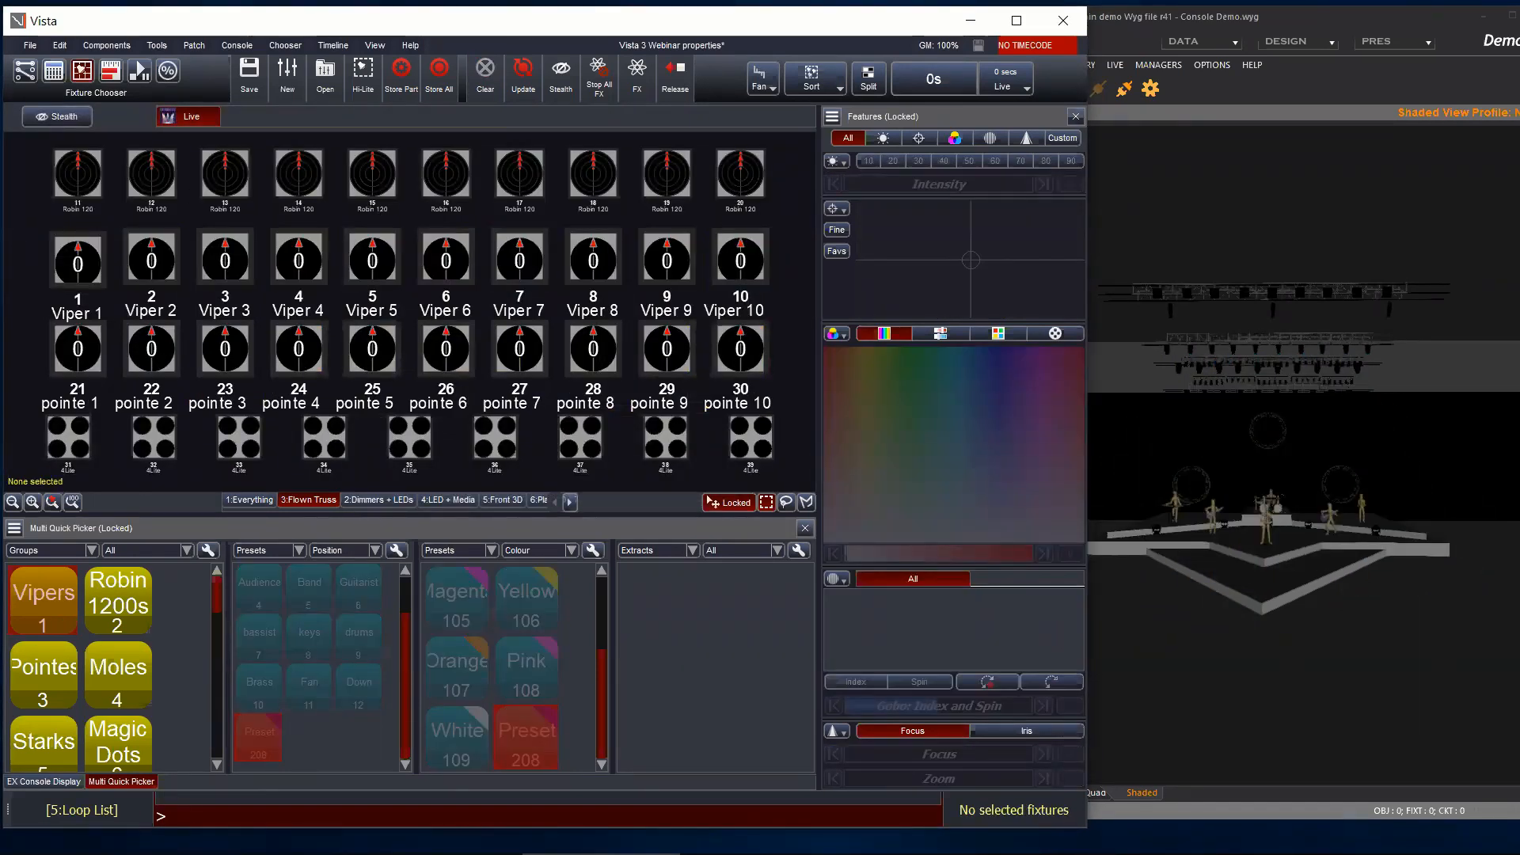